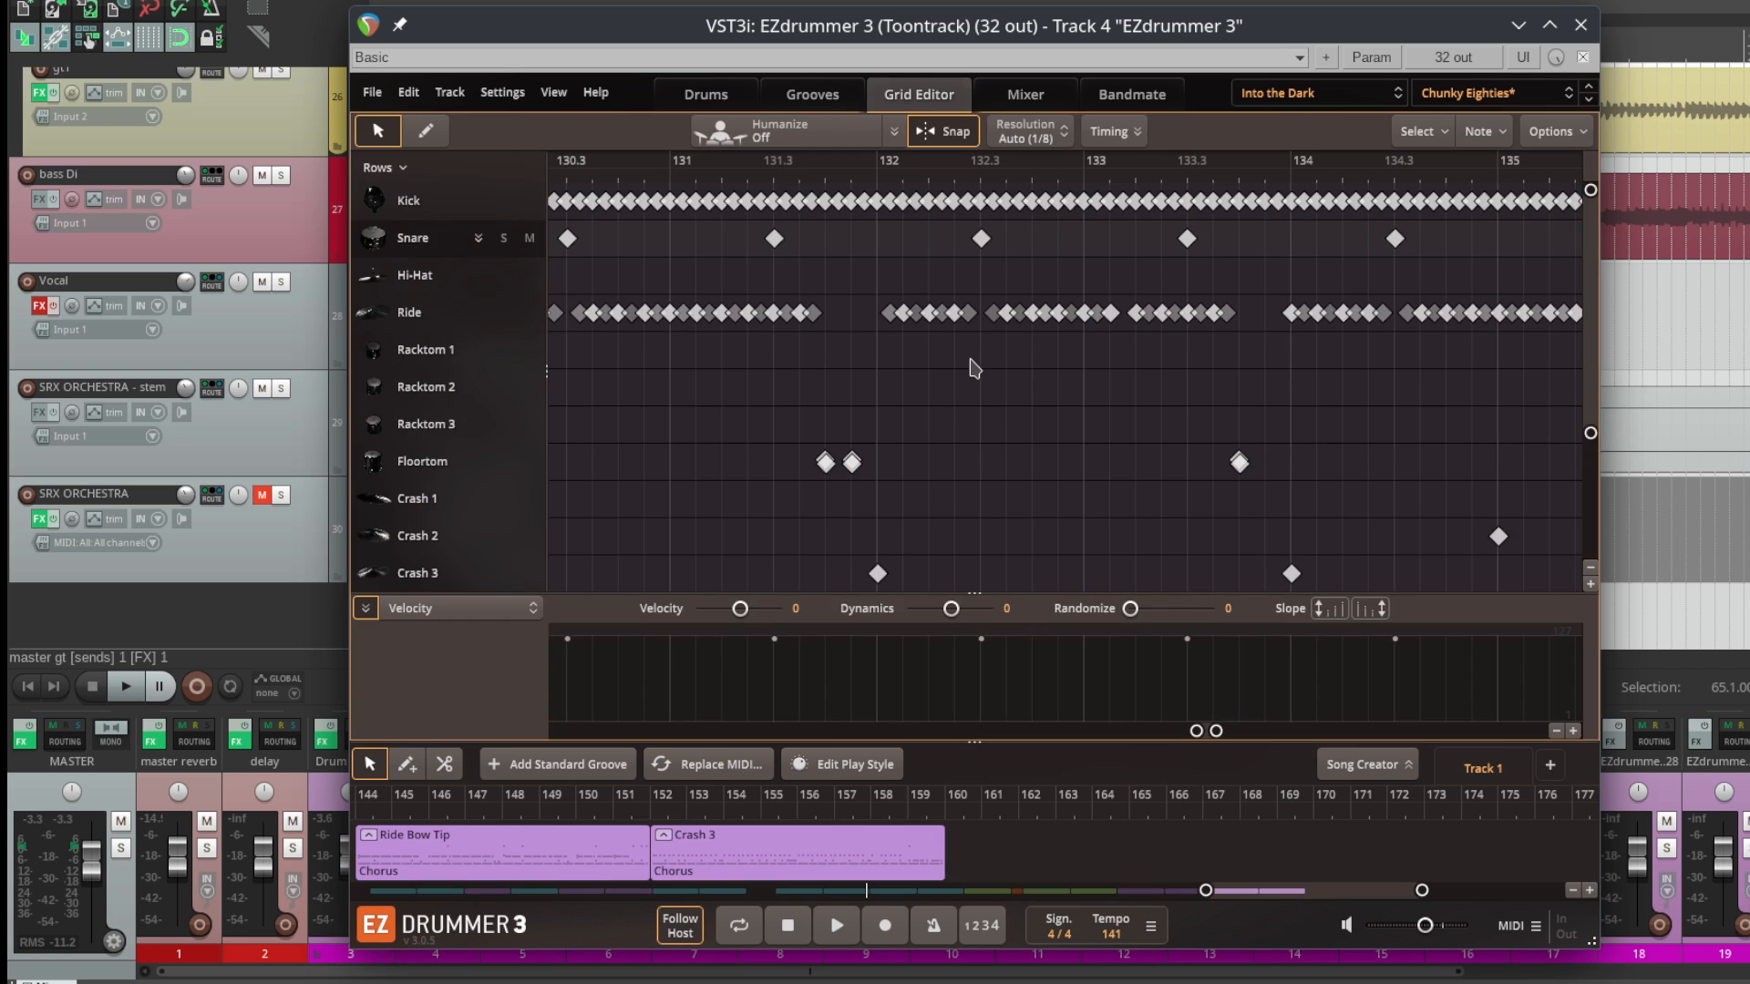
Step: Look at the Mixer and Bandmate pages and return to the drum kit view
click(1039, 99)
click(1112, 108)
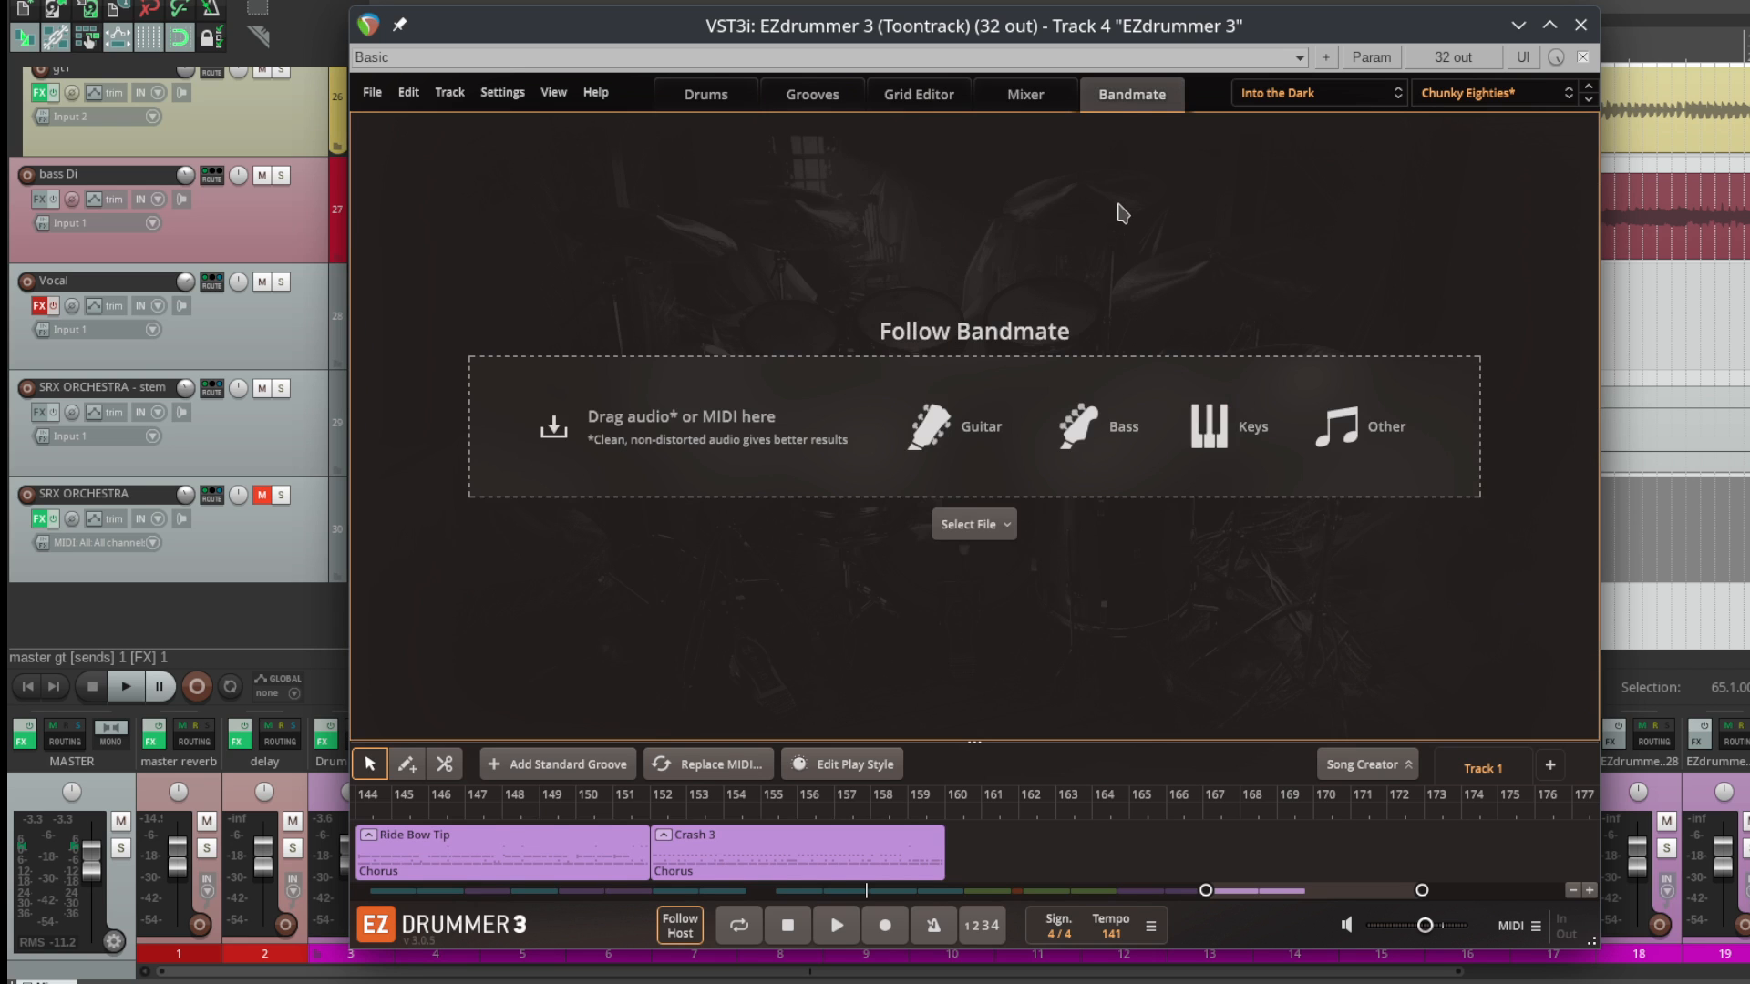
click(706, 94)
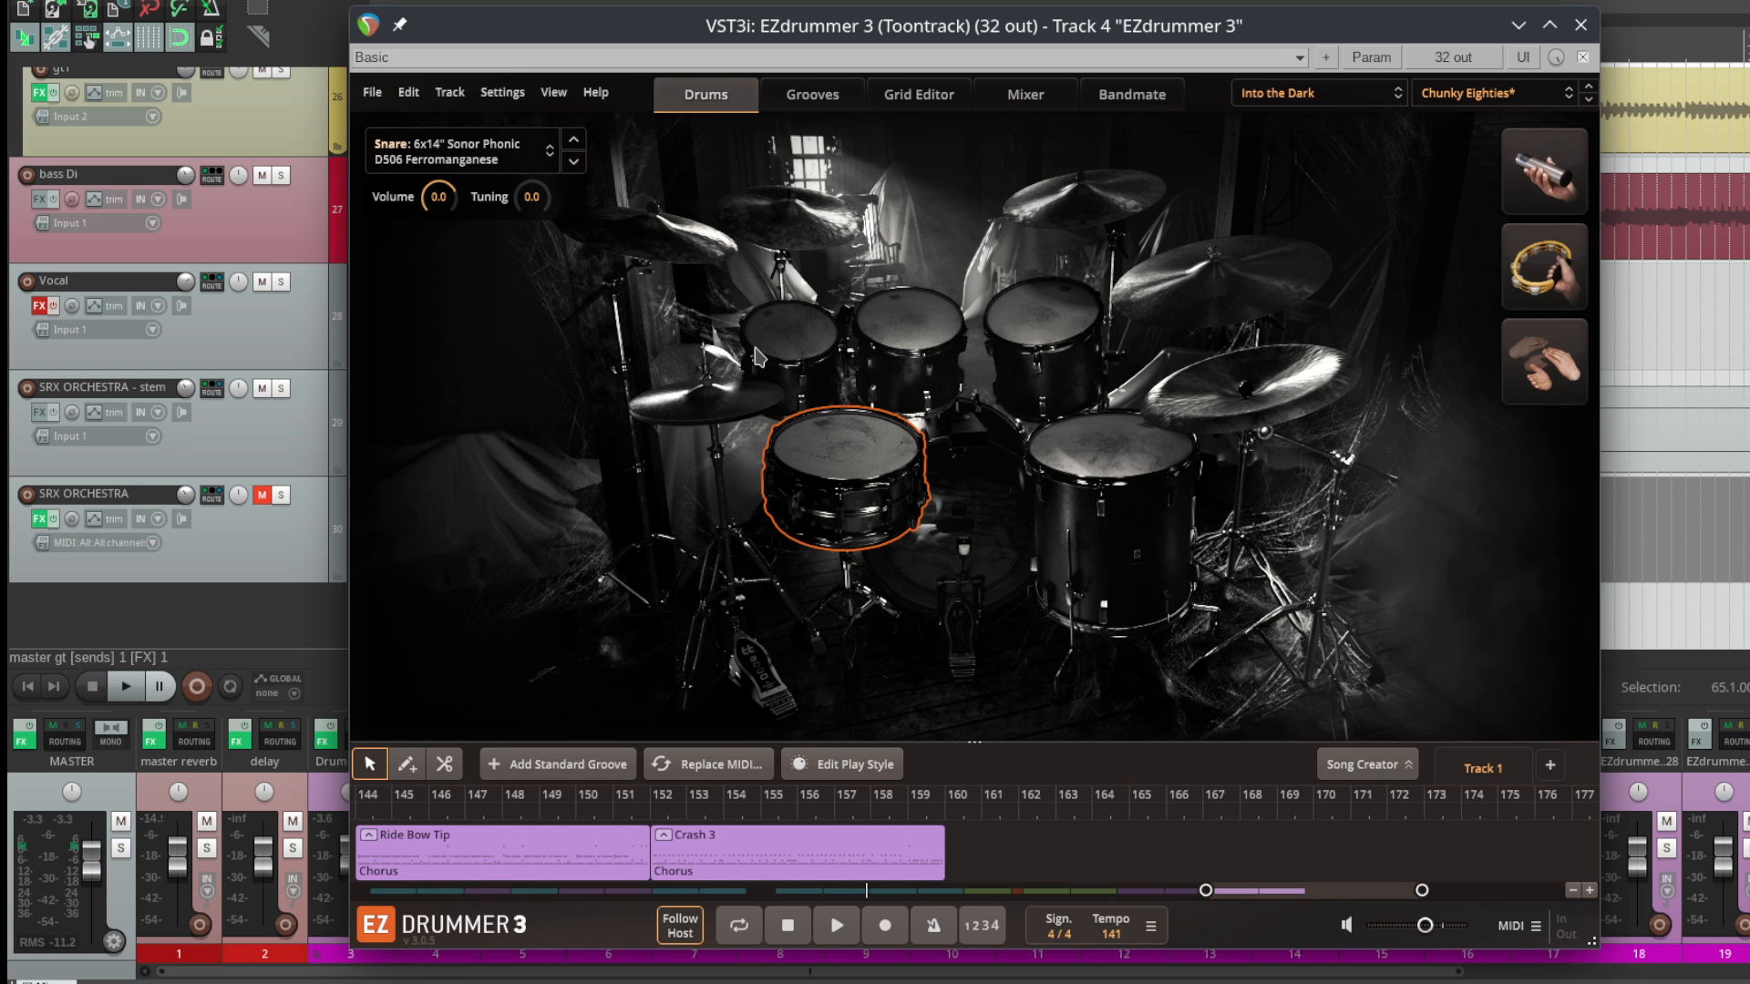
Step: Audition the snare, view its list of alternative drums, and select the kick
click(837, 489)
click(456, 152)
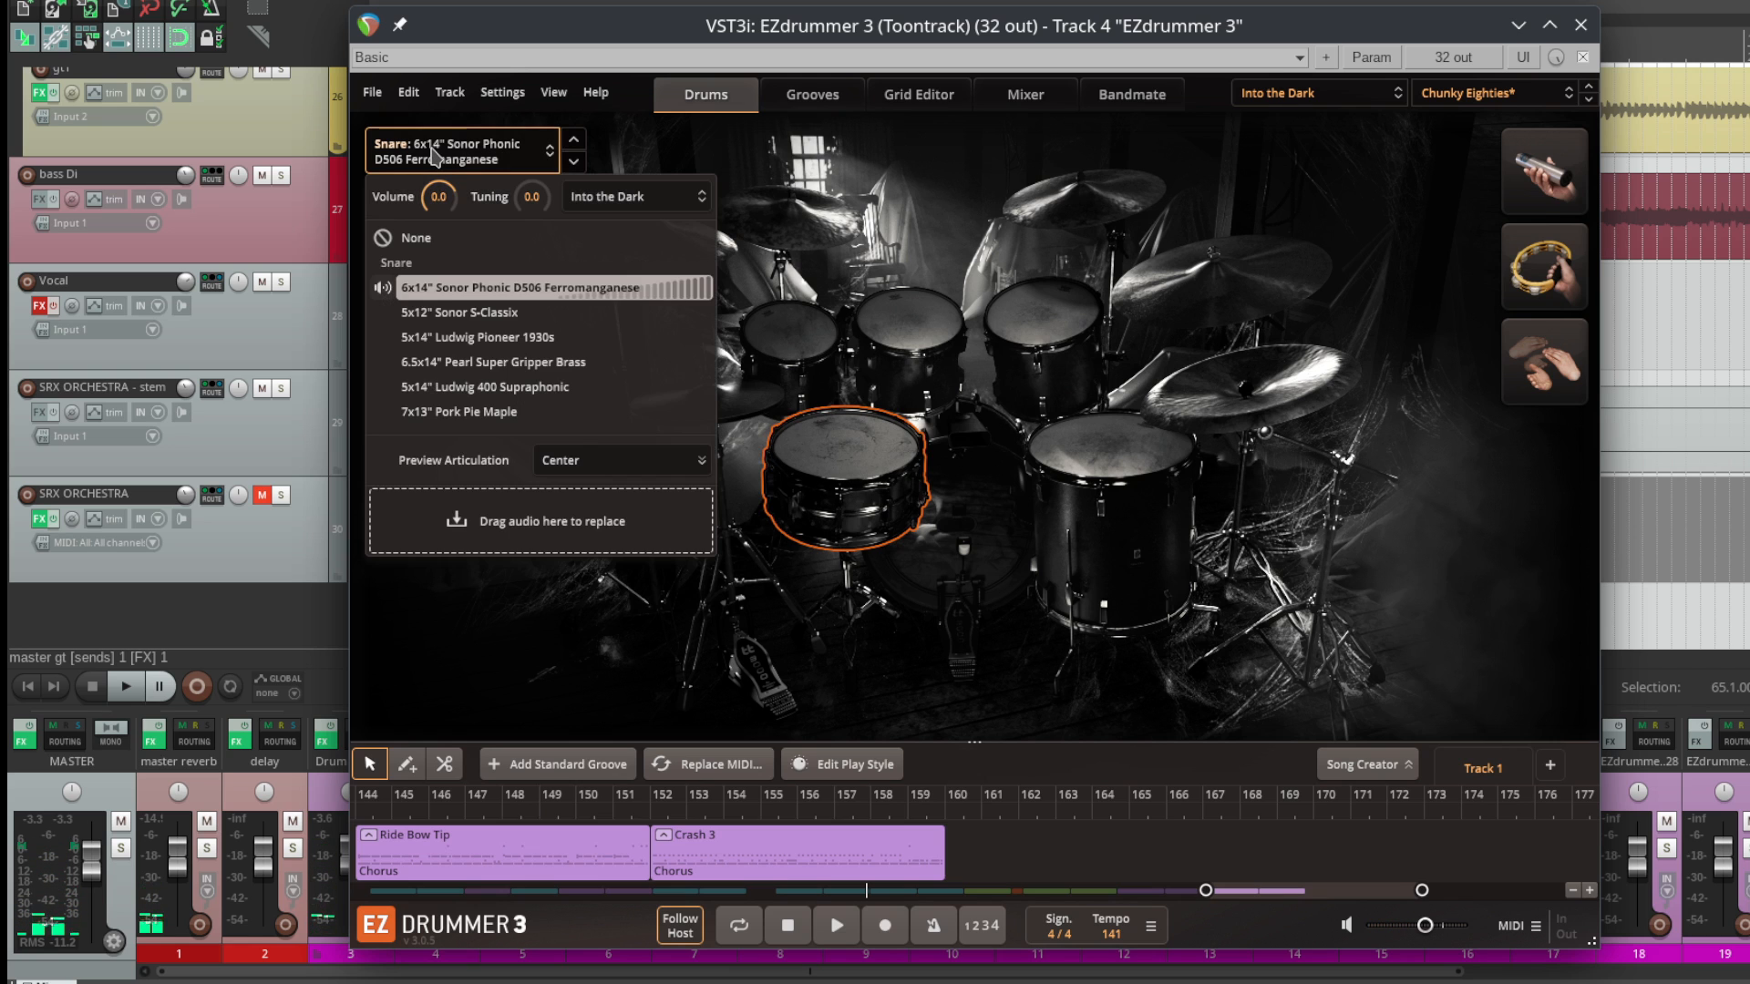
click(957, 529)
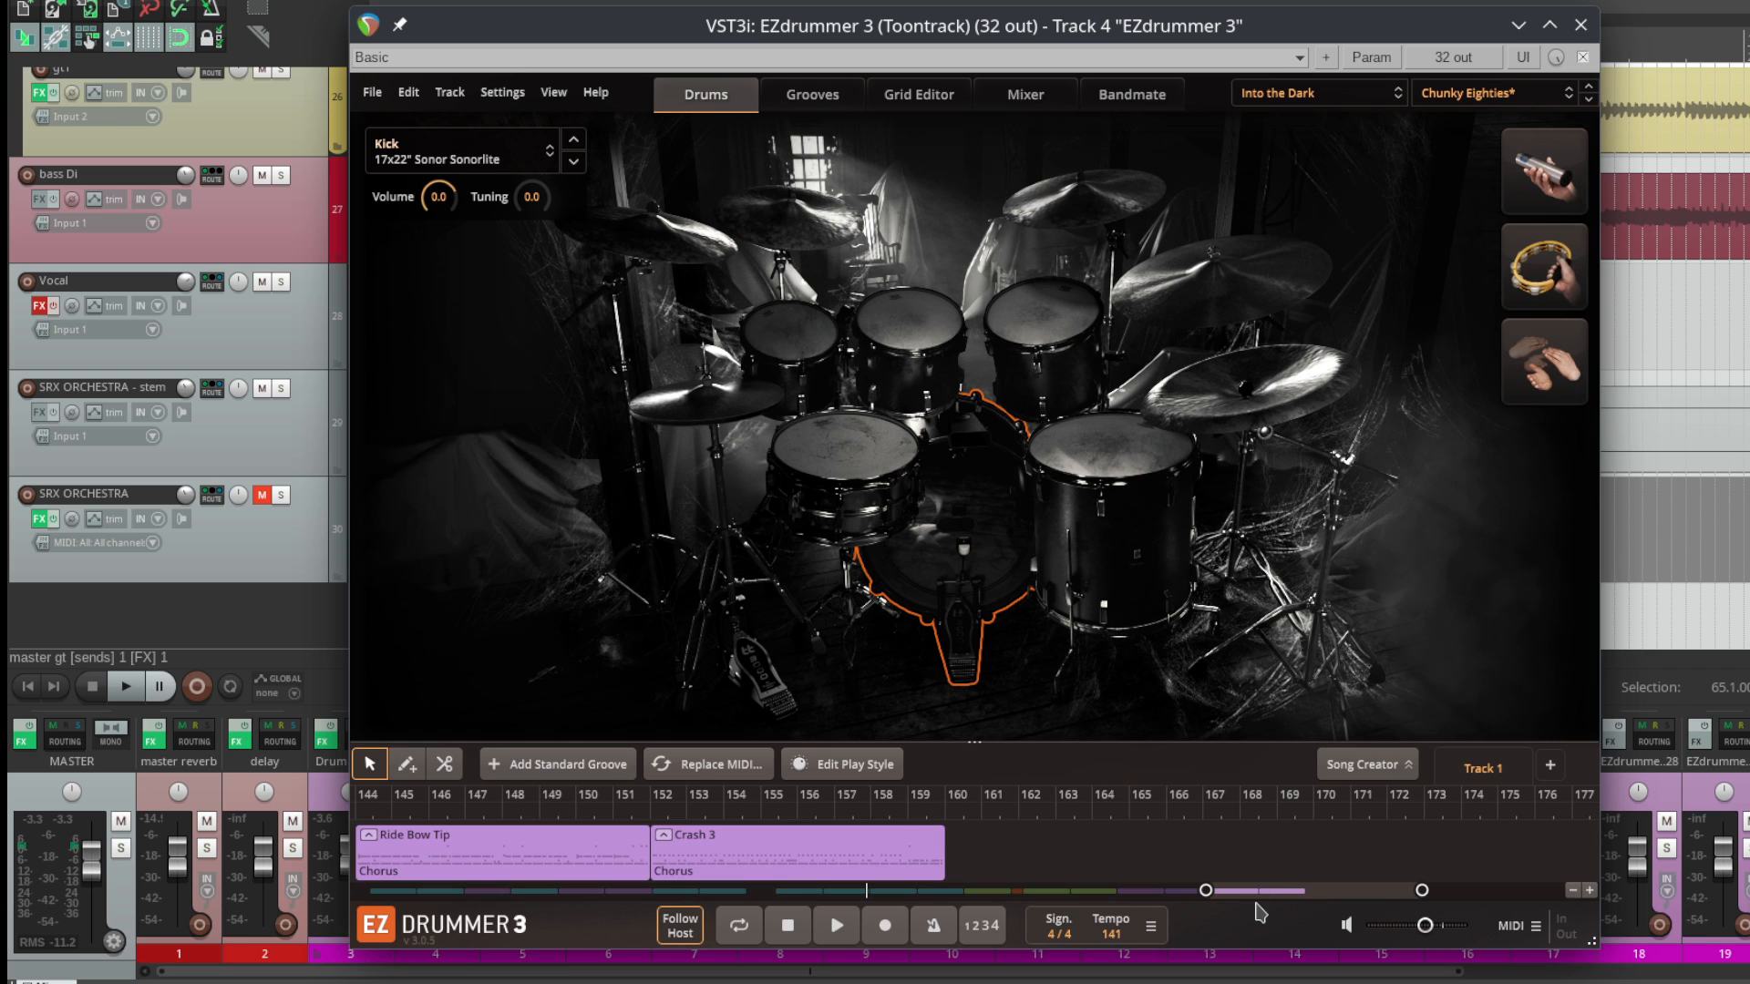
Step: Bring the song track back to bar 1 and glance at the groove library before returning to the drum kit
drag(1258, 907, 383, 979)
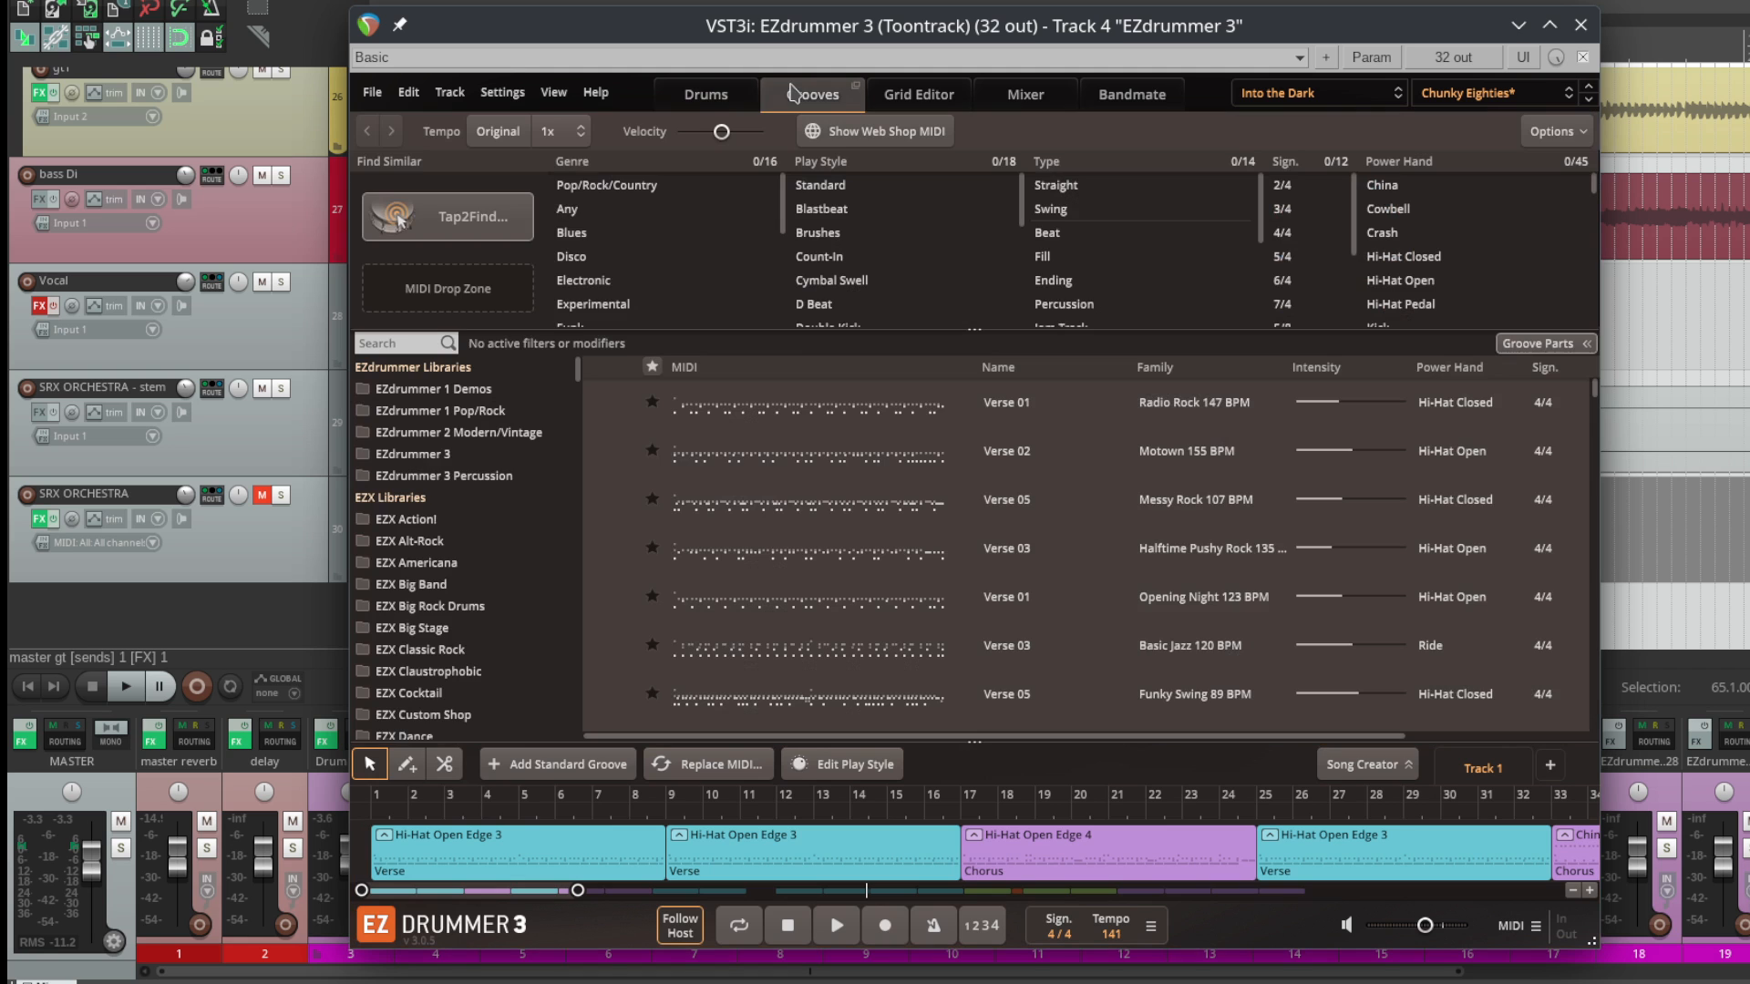
click(789, 87)
click(688, 102)
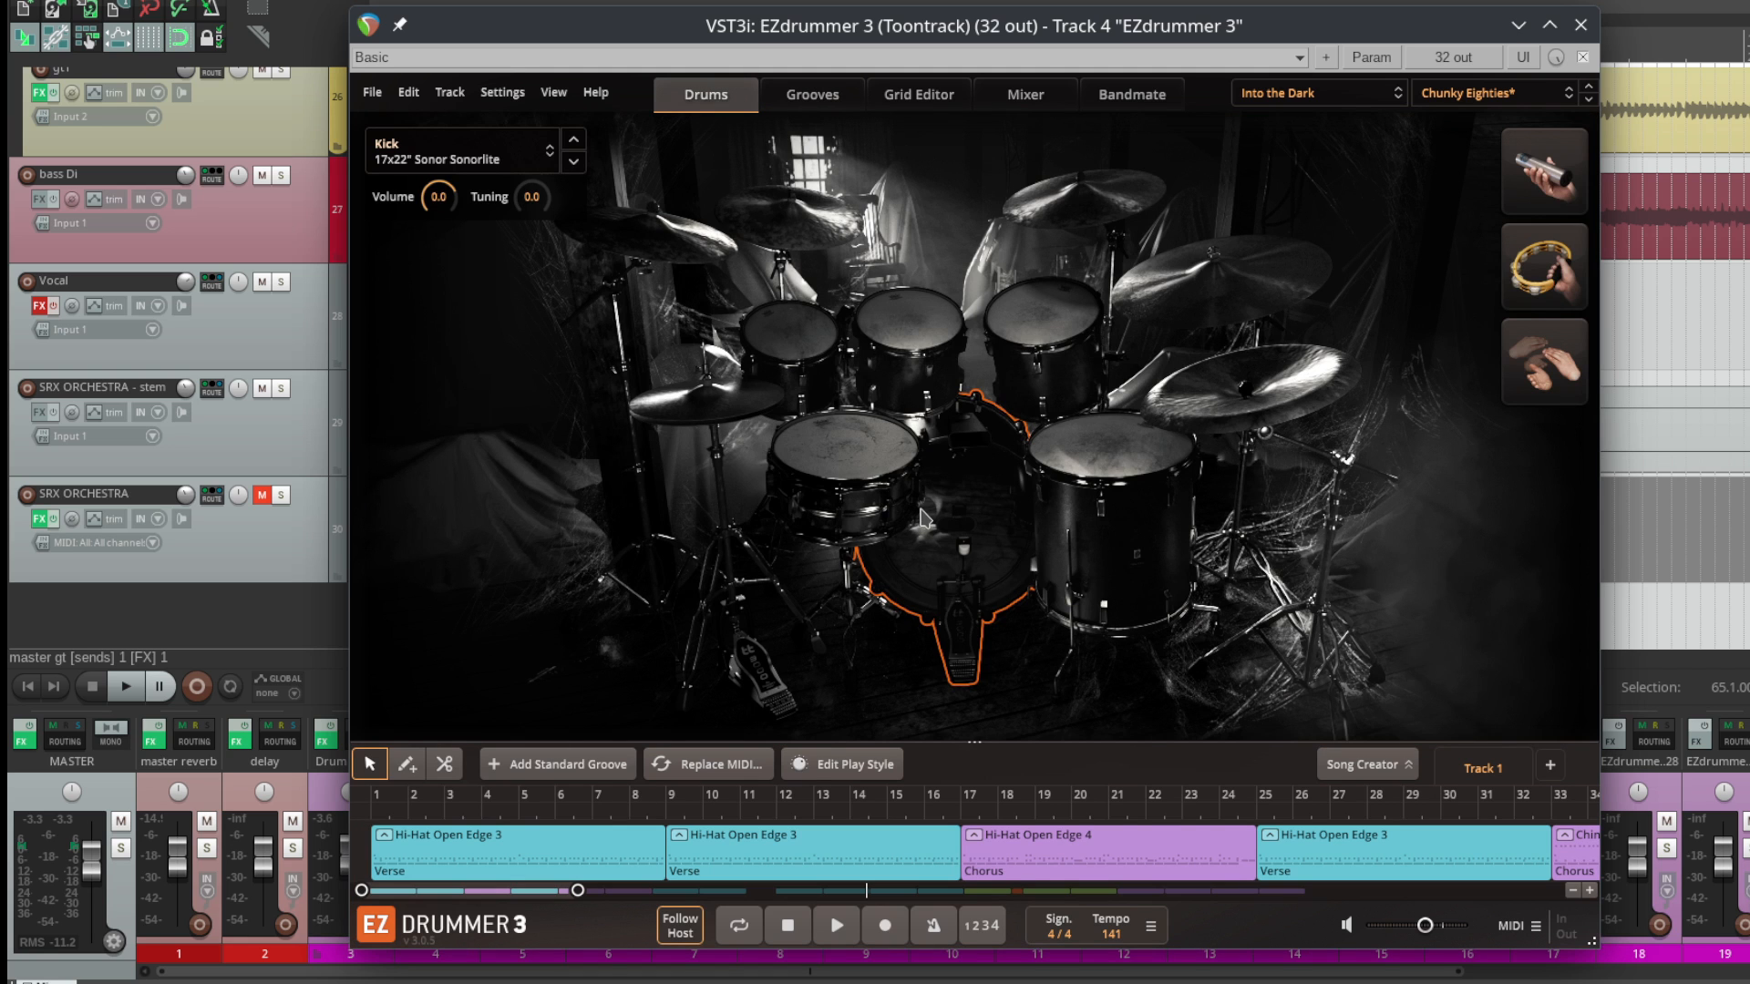
Step: Show the notes of the first Hi-Hat Open Edge 3 verse block in the Grid Editor
click(928, 100)
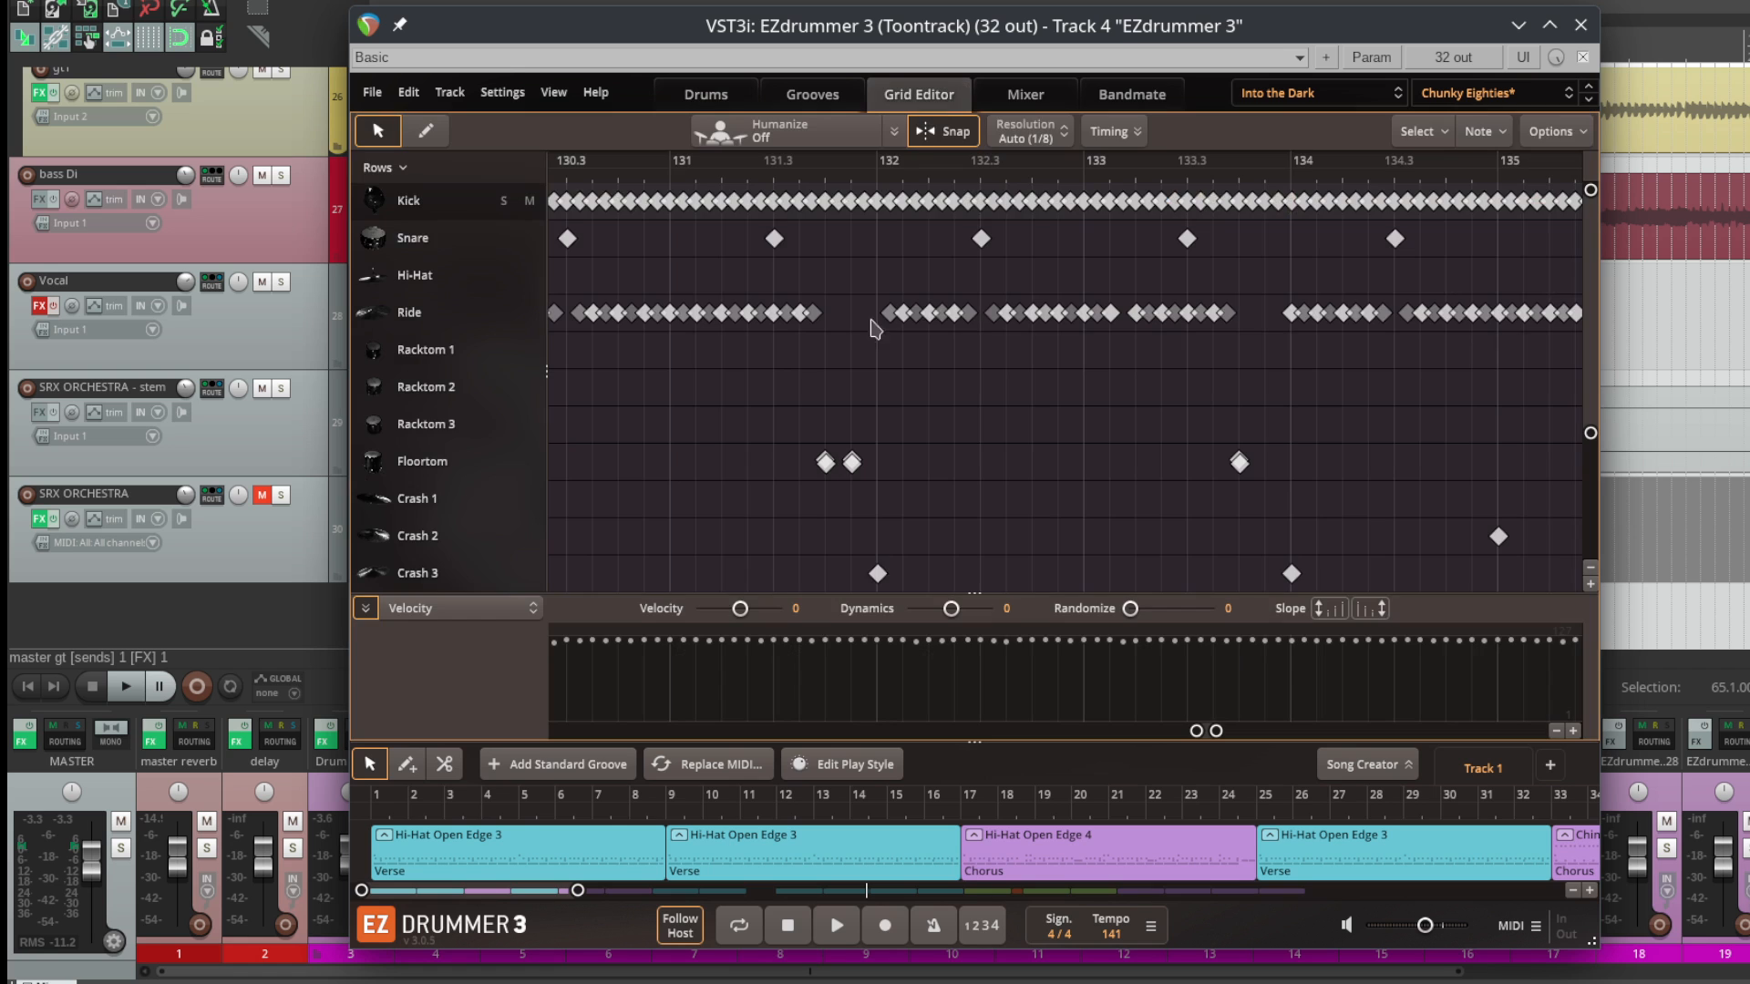
click(587, 877)
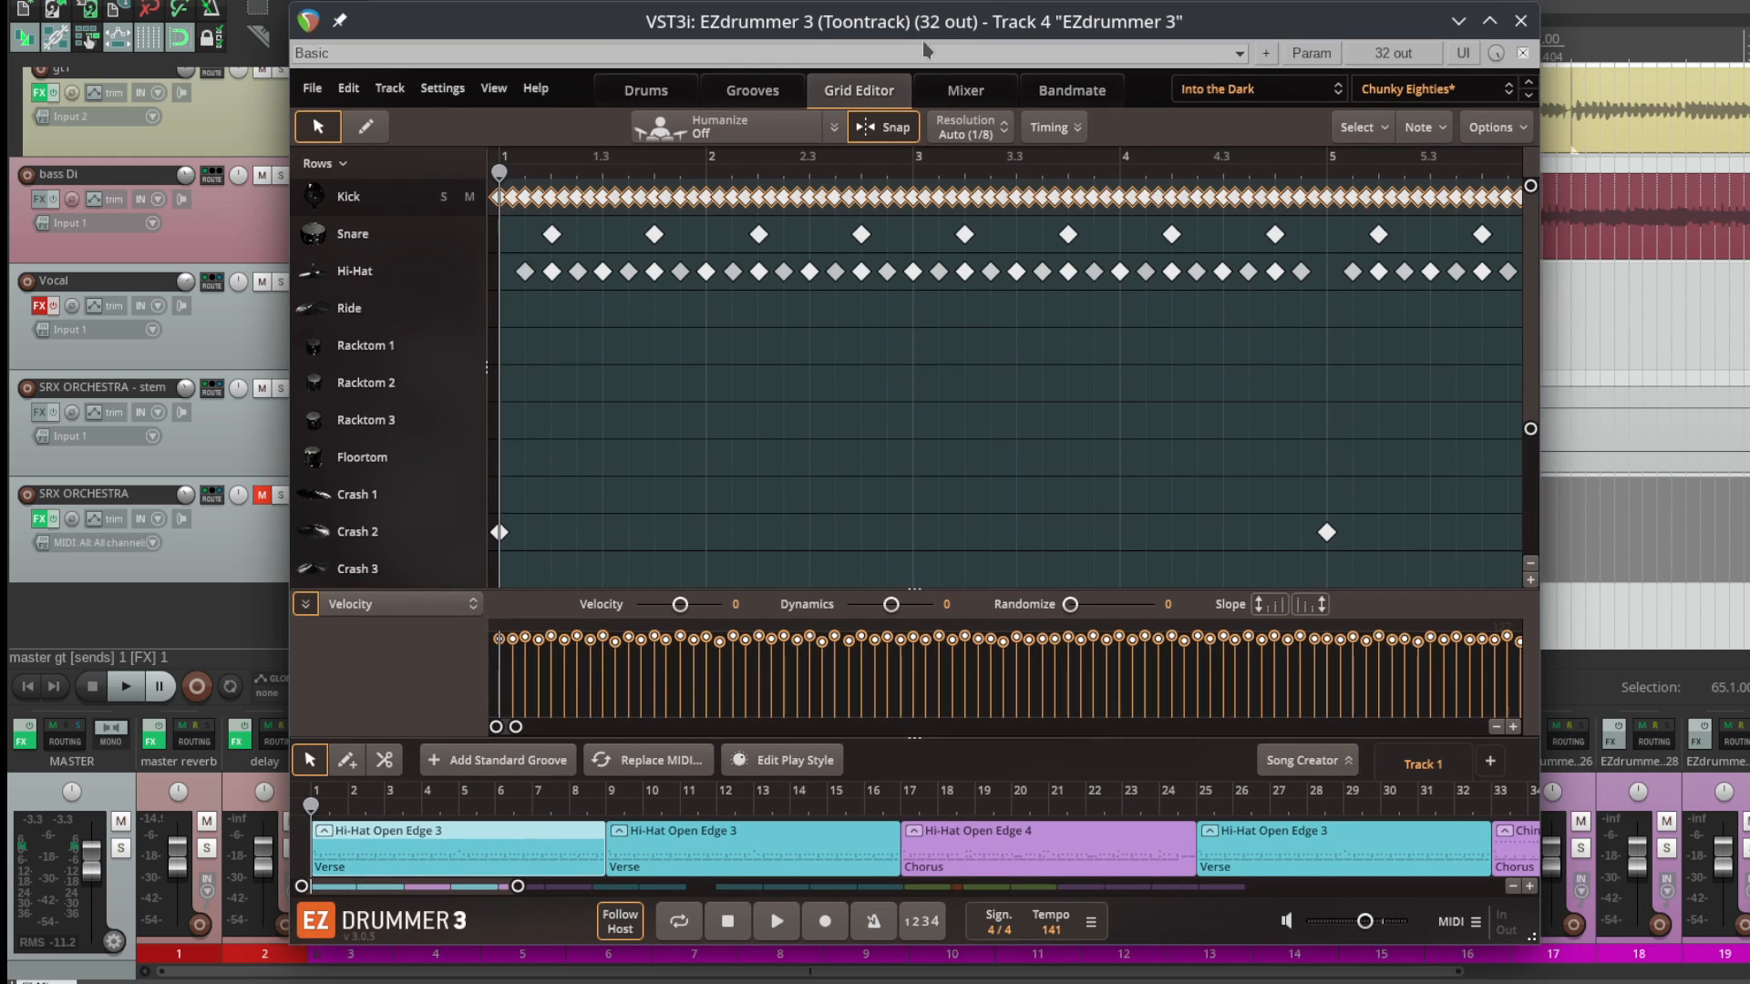
drag(986, 46, 925, 41)
Step: View the editing options for the fourth snare note in the grid and dismiss them
click(861, 235)
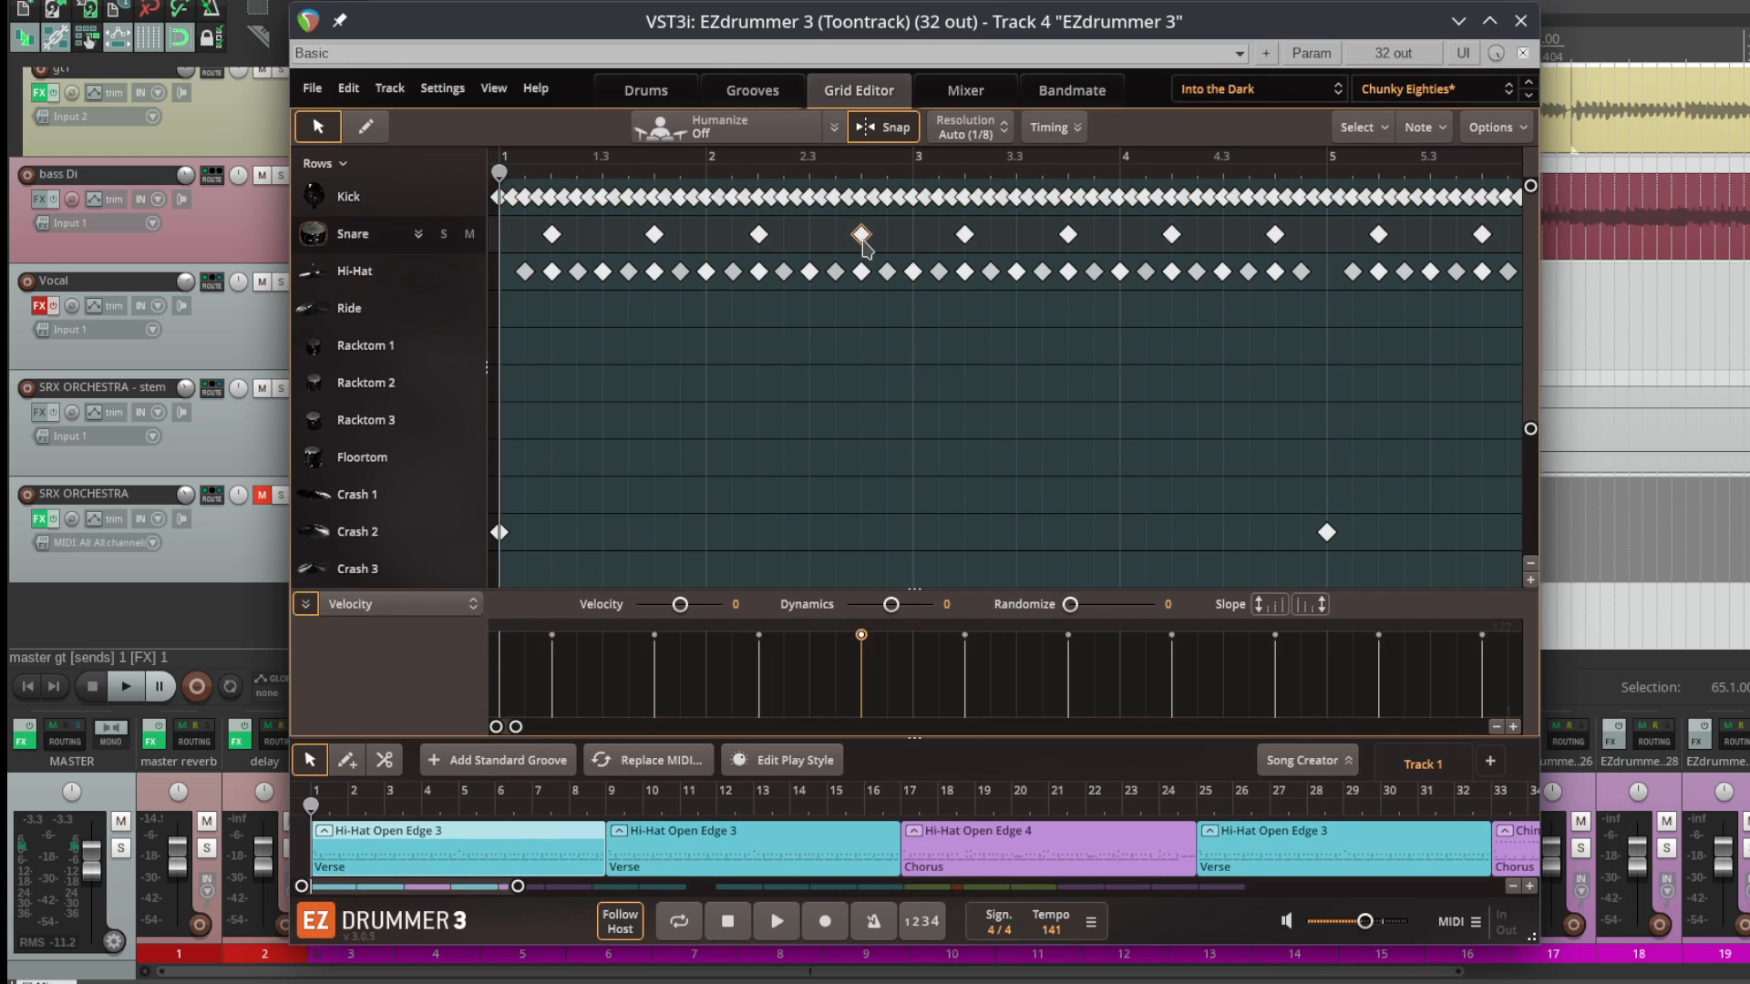
right_click(862, 235)
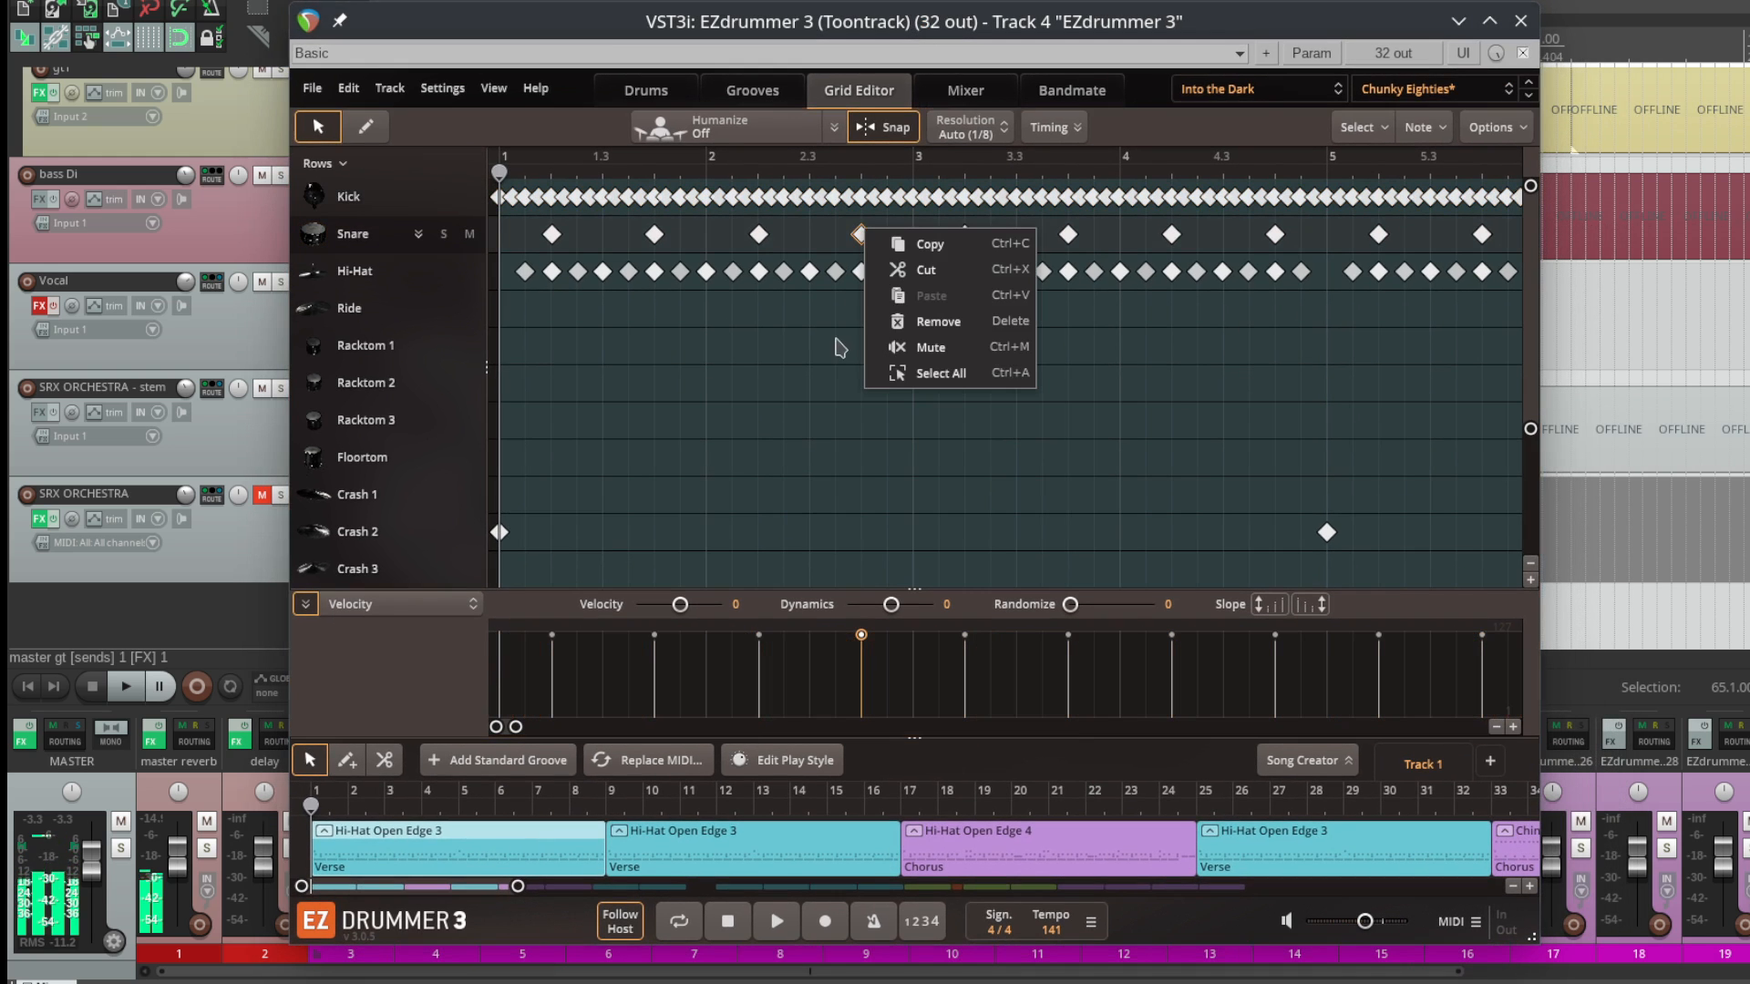
click(848, 288)
Step: Look over the remaining instrument rows in the grid and return to the drum kit view
scroll(463, 491, down, 3)
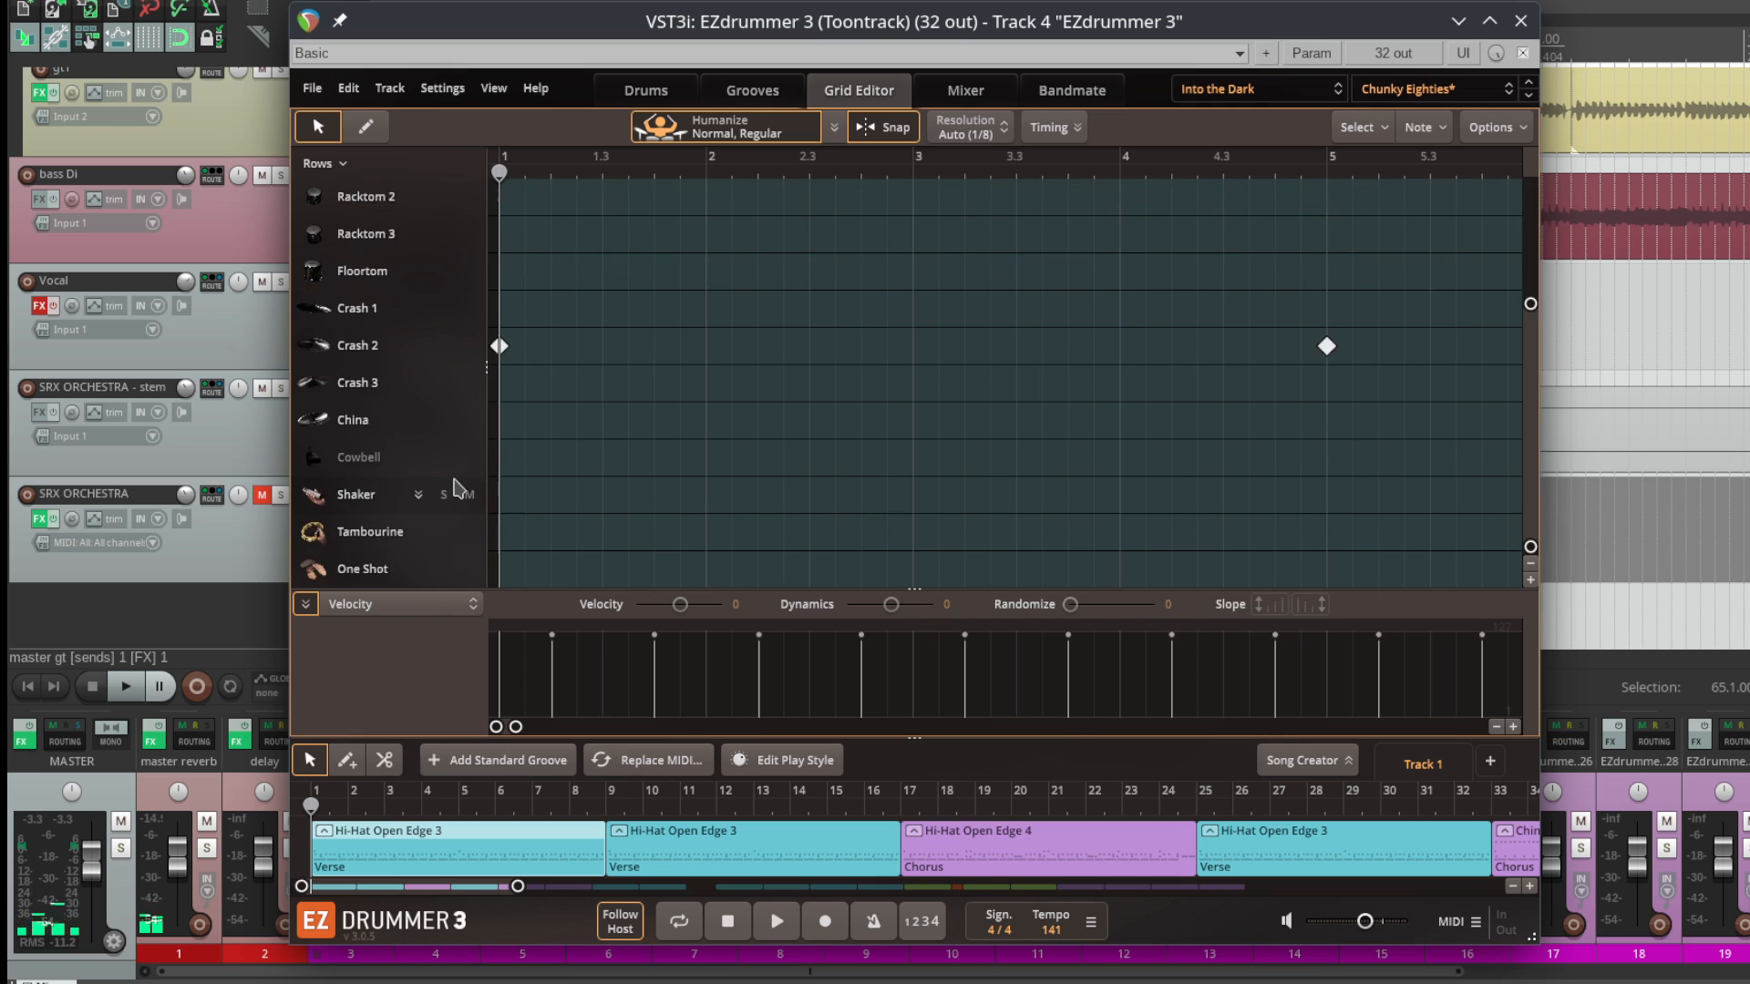
scroll(463, 490, up, 3)
click(650, 102)
mouse_move(933, 17)
mouse_down()
mouse_move(993, 11)
mouse_move(962, 17)
mouse_up()
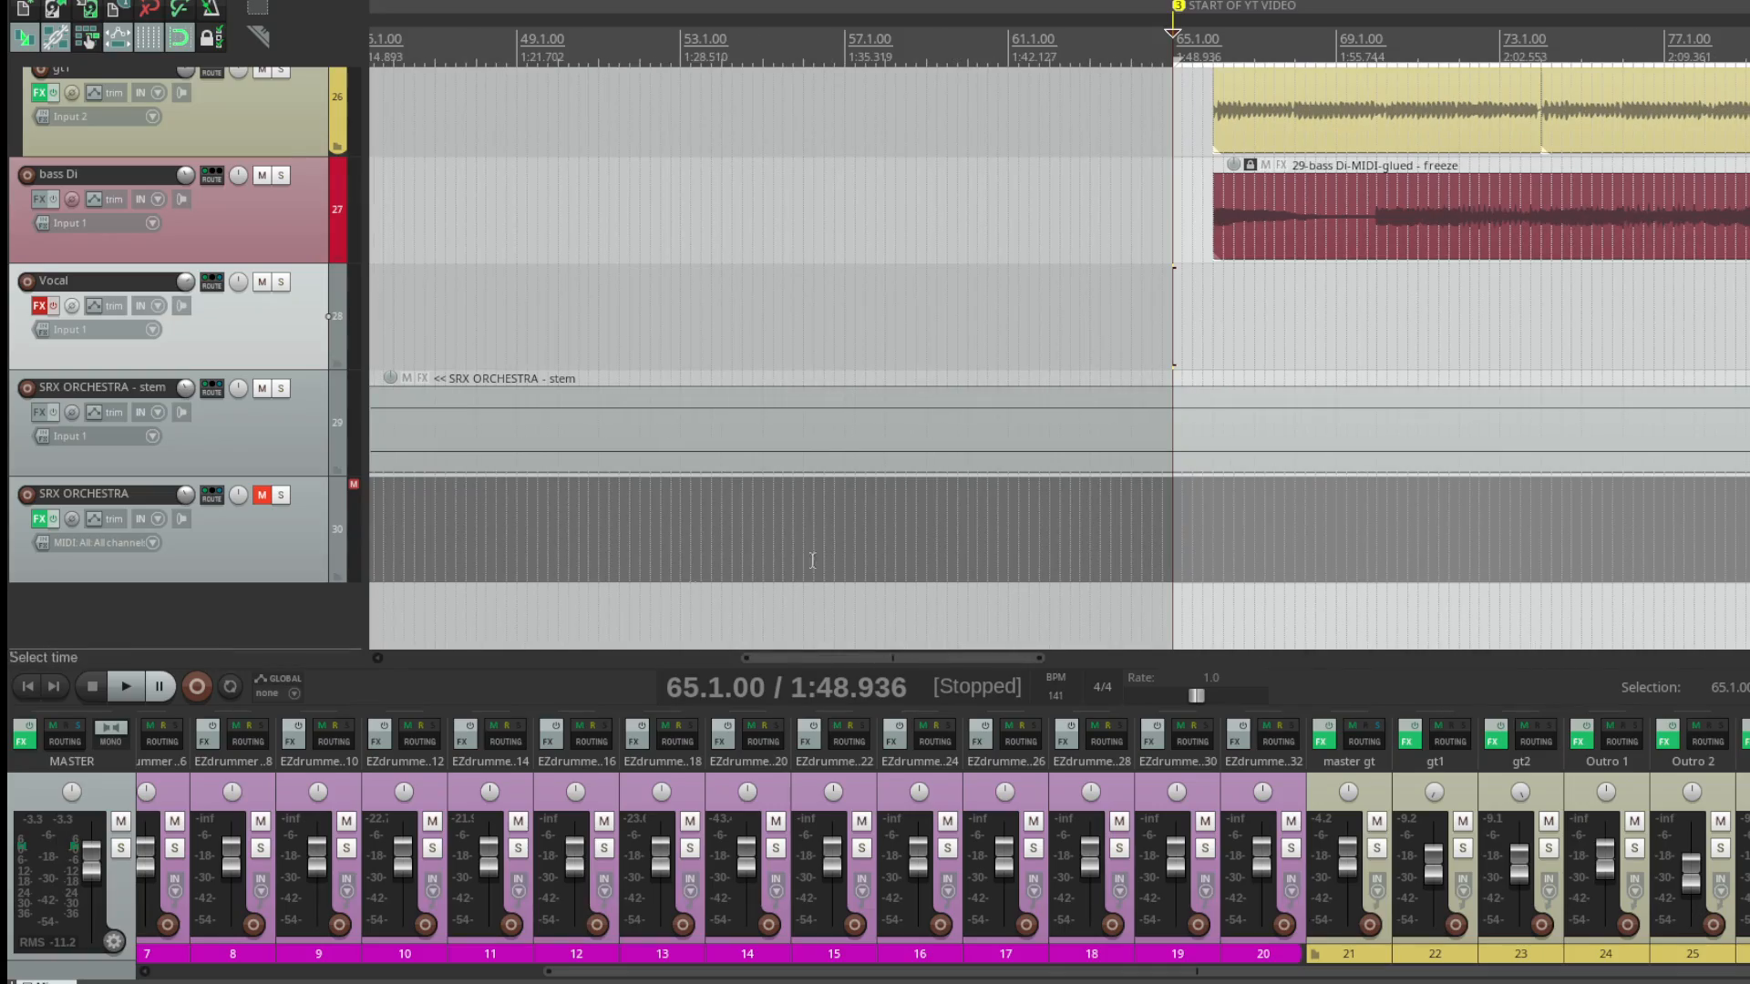
Step: Reopen EZdrummer 3 on track 4 and look over the Into the Dark expansion's store page and the library selection
scroll(496, 861, left, 3)
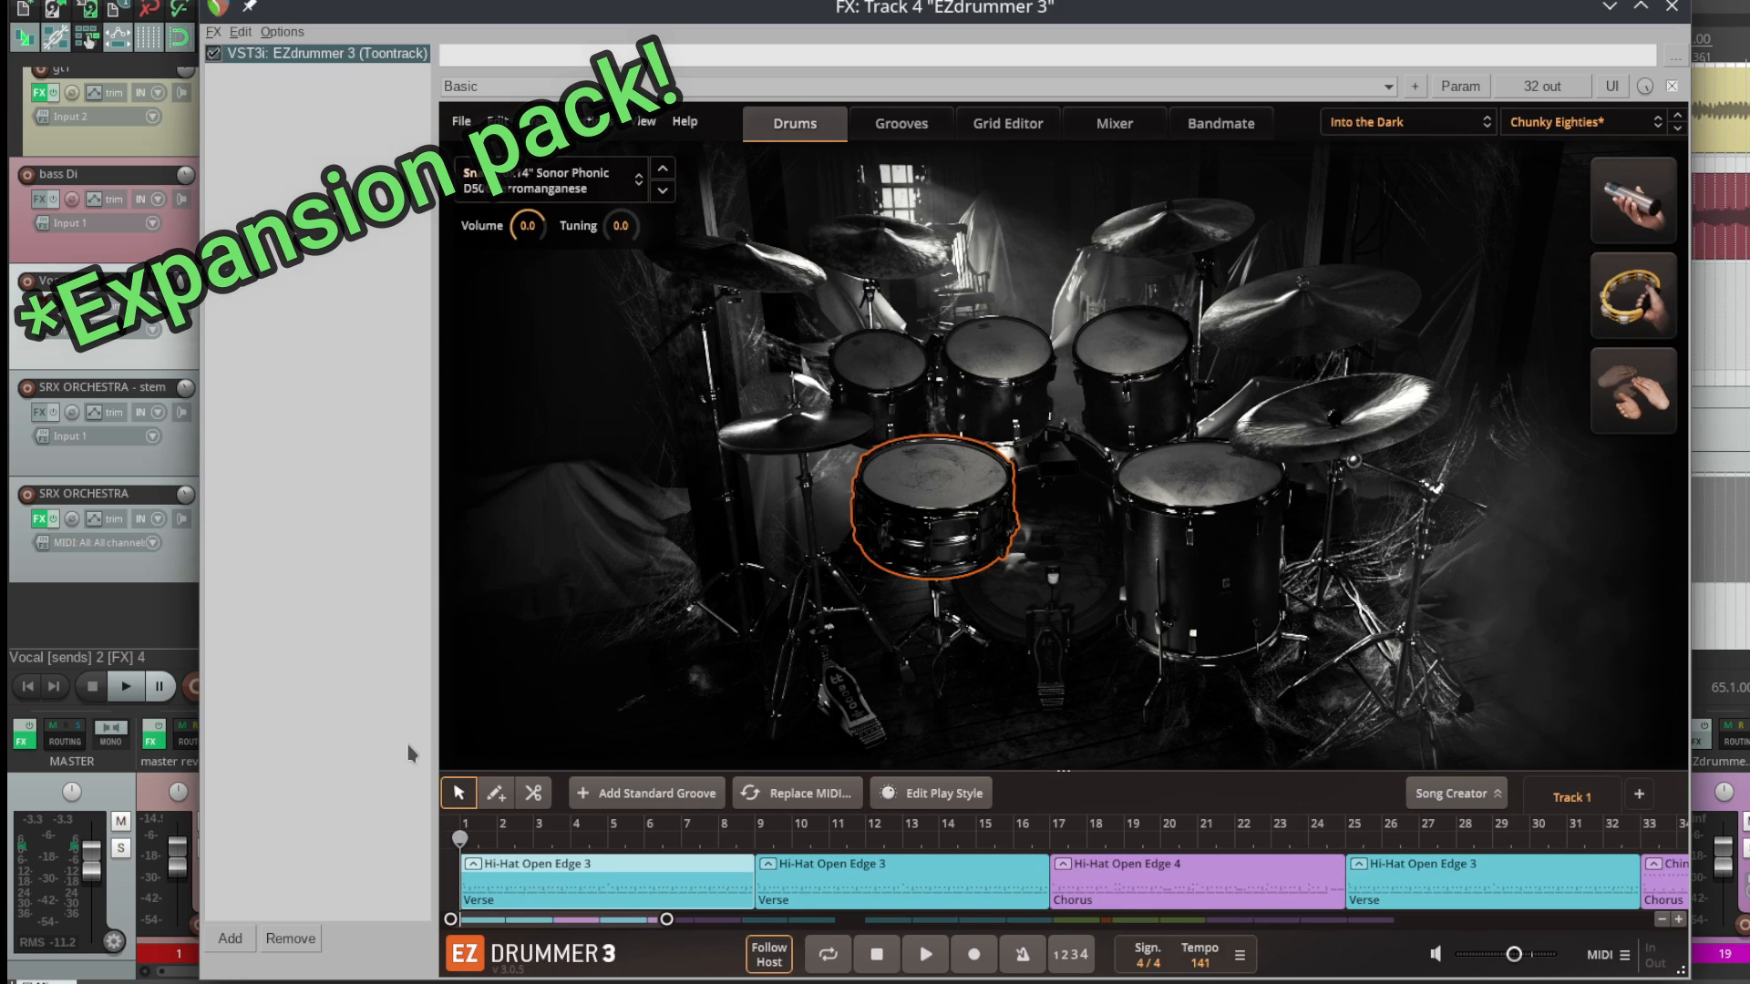
click(410, 740)
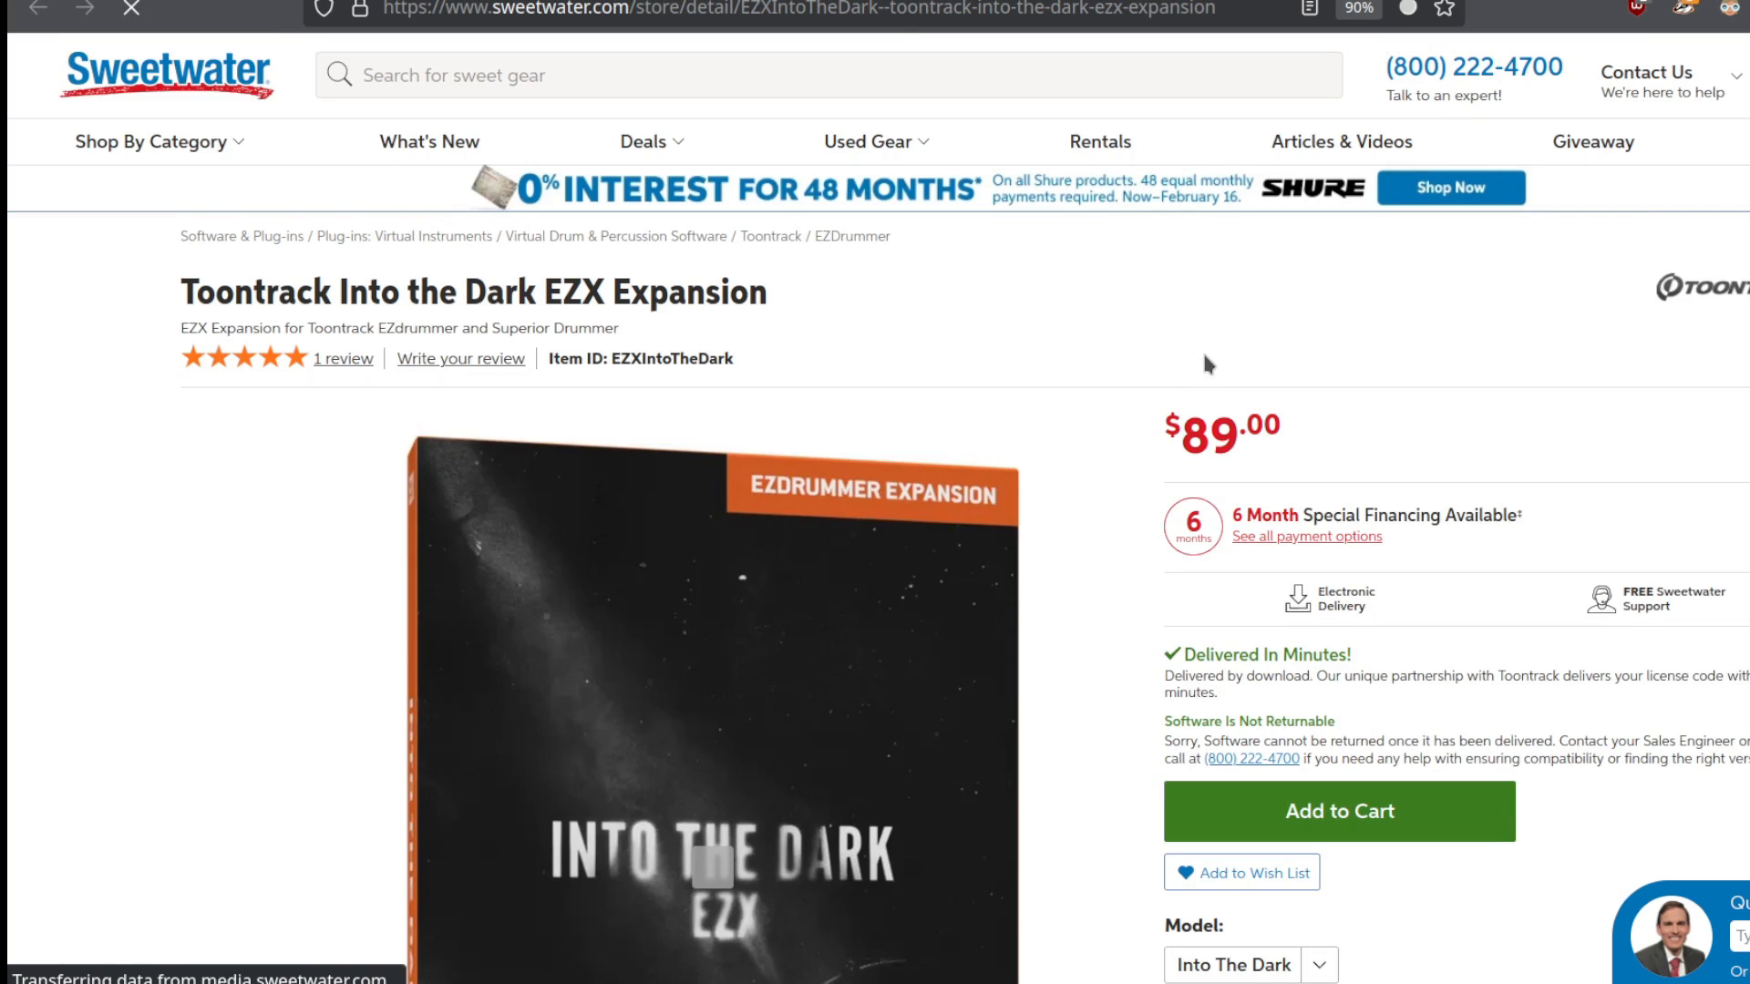
scroll(1198, 346, down, 3)
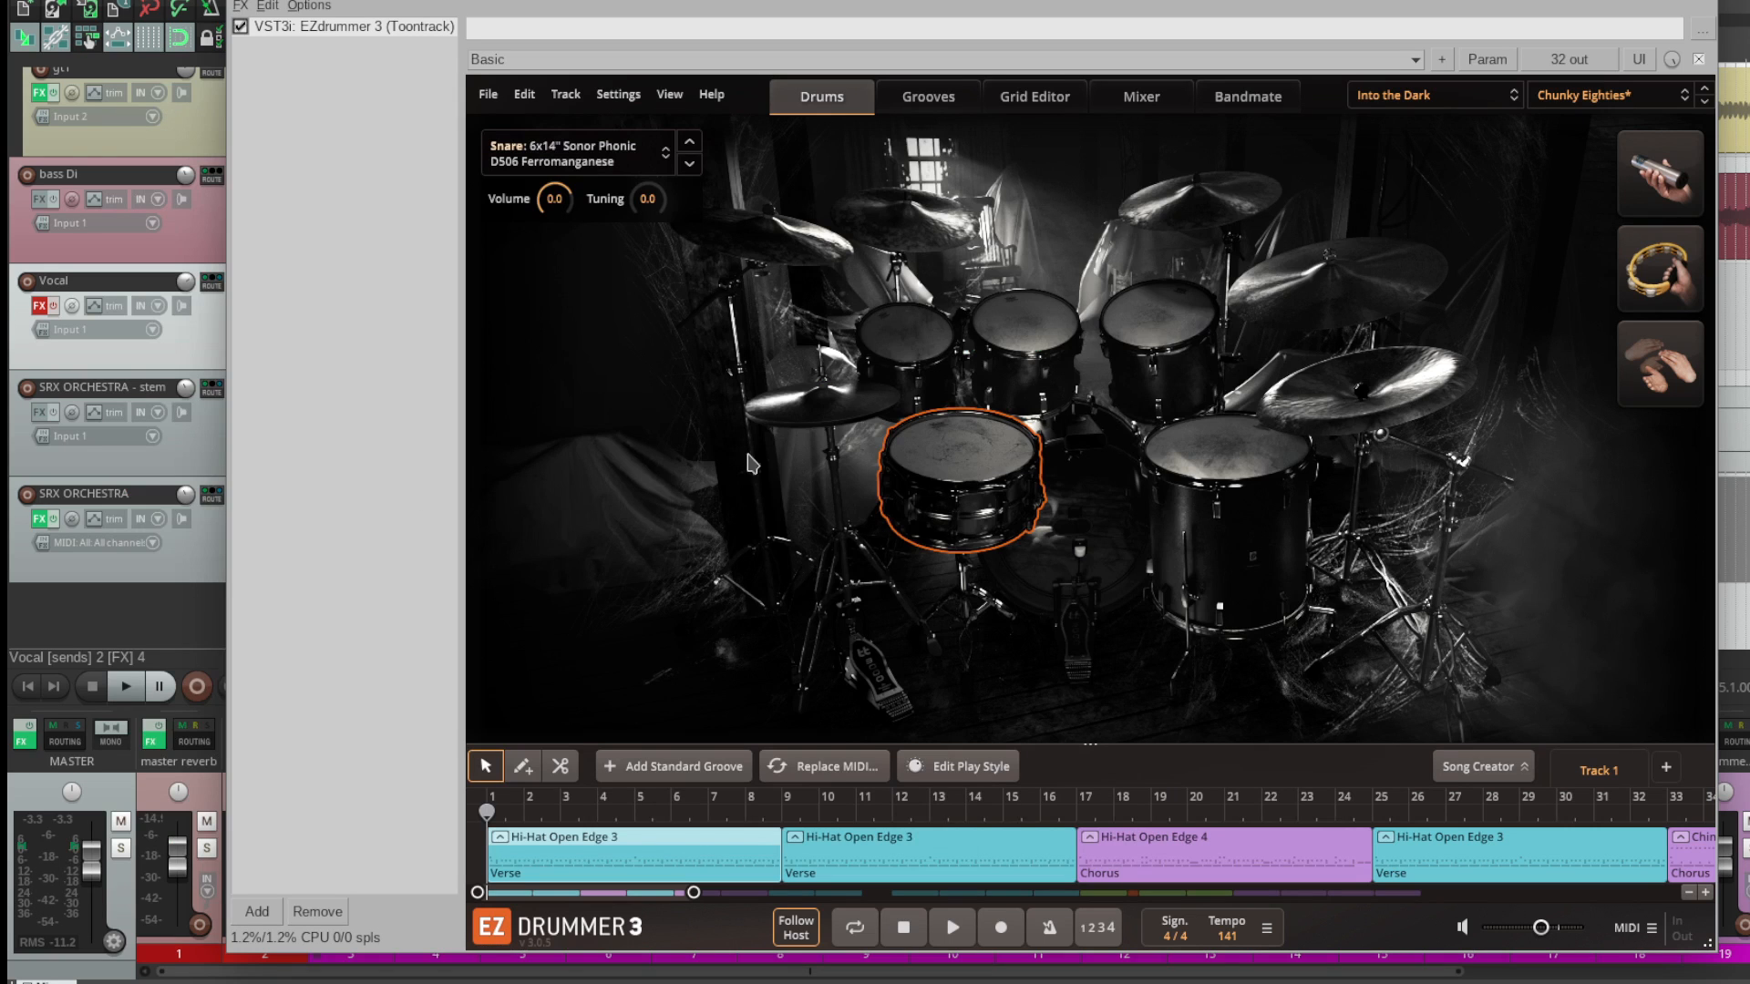
drag(982, 4, 931, 5)
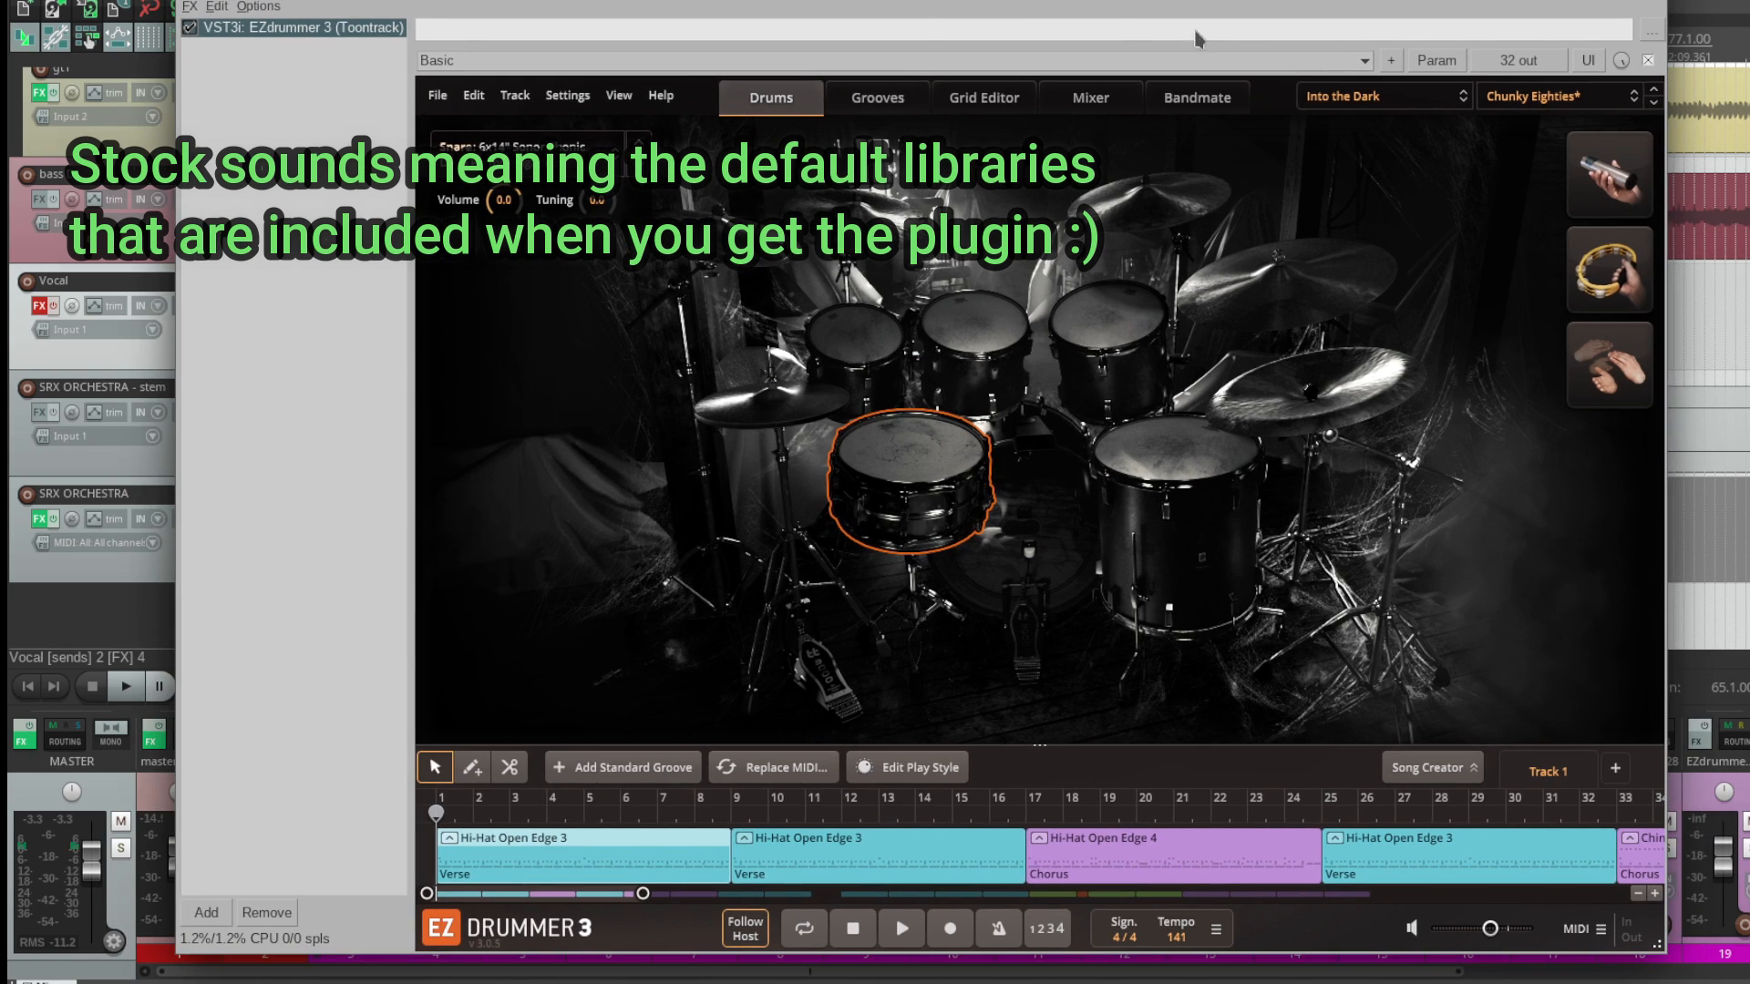
click(1365, 105)
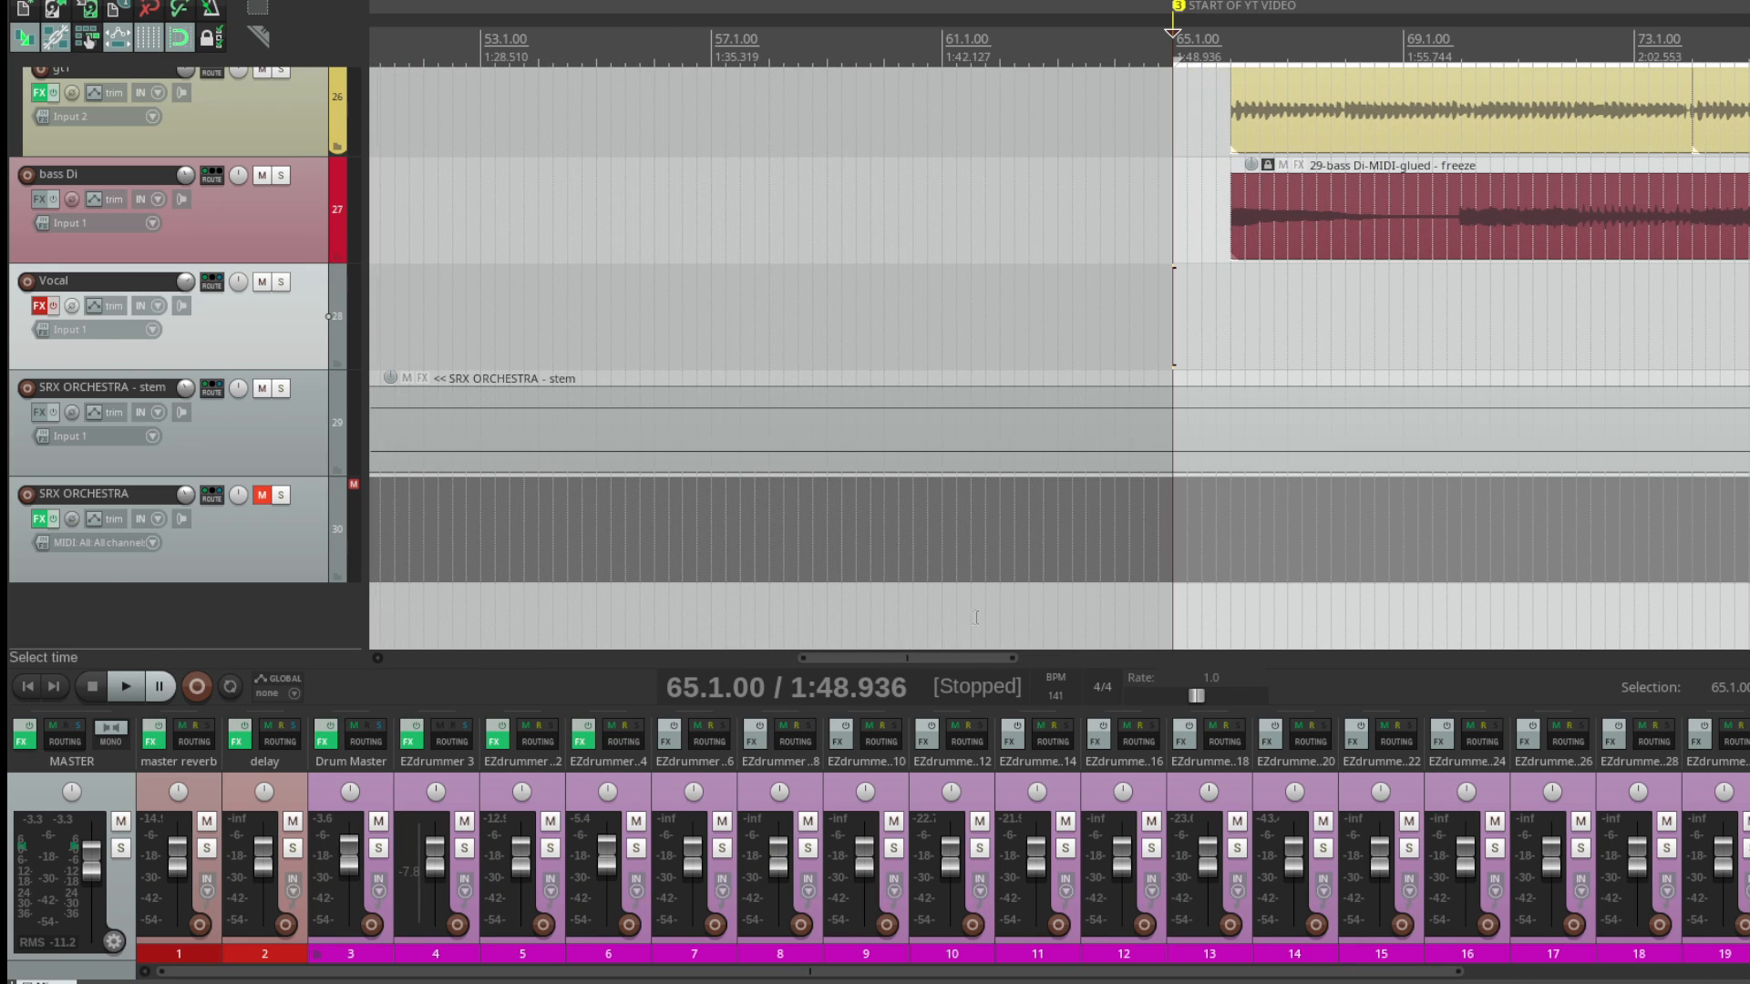
Step: Zoom the arrangement out over the guitar and bass tracks and return the edit cursor to the START OF YT VIDEO marker
drag(979, 658, 1044, 640)
click(1745, 319)
scroll(1732, 319, down, 3)
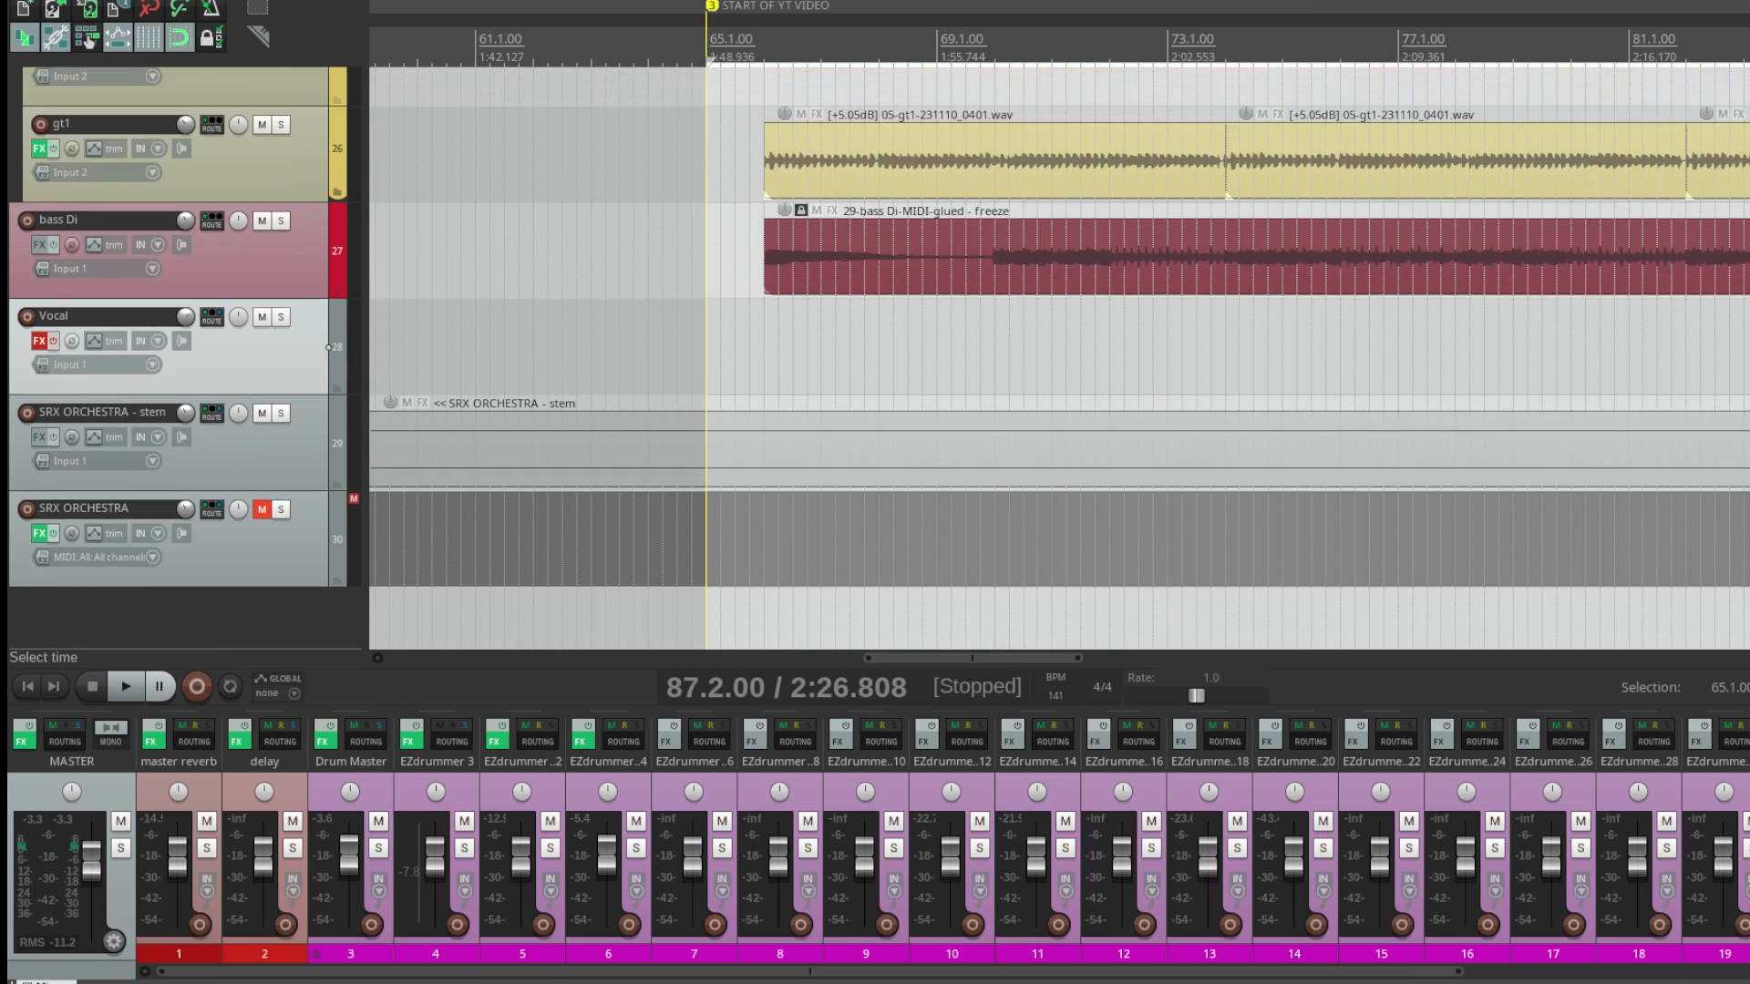
scroll(1343, 386, up, 3)
scroll(1344, 386, down, 3)
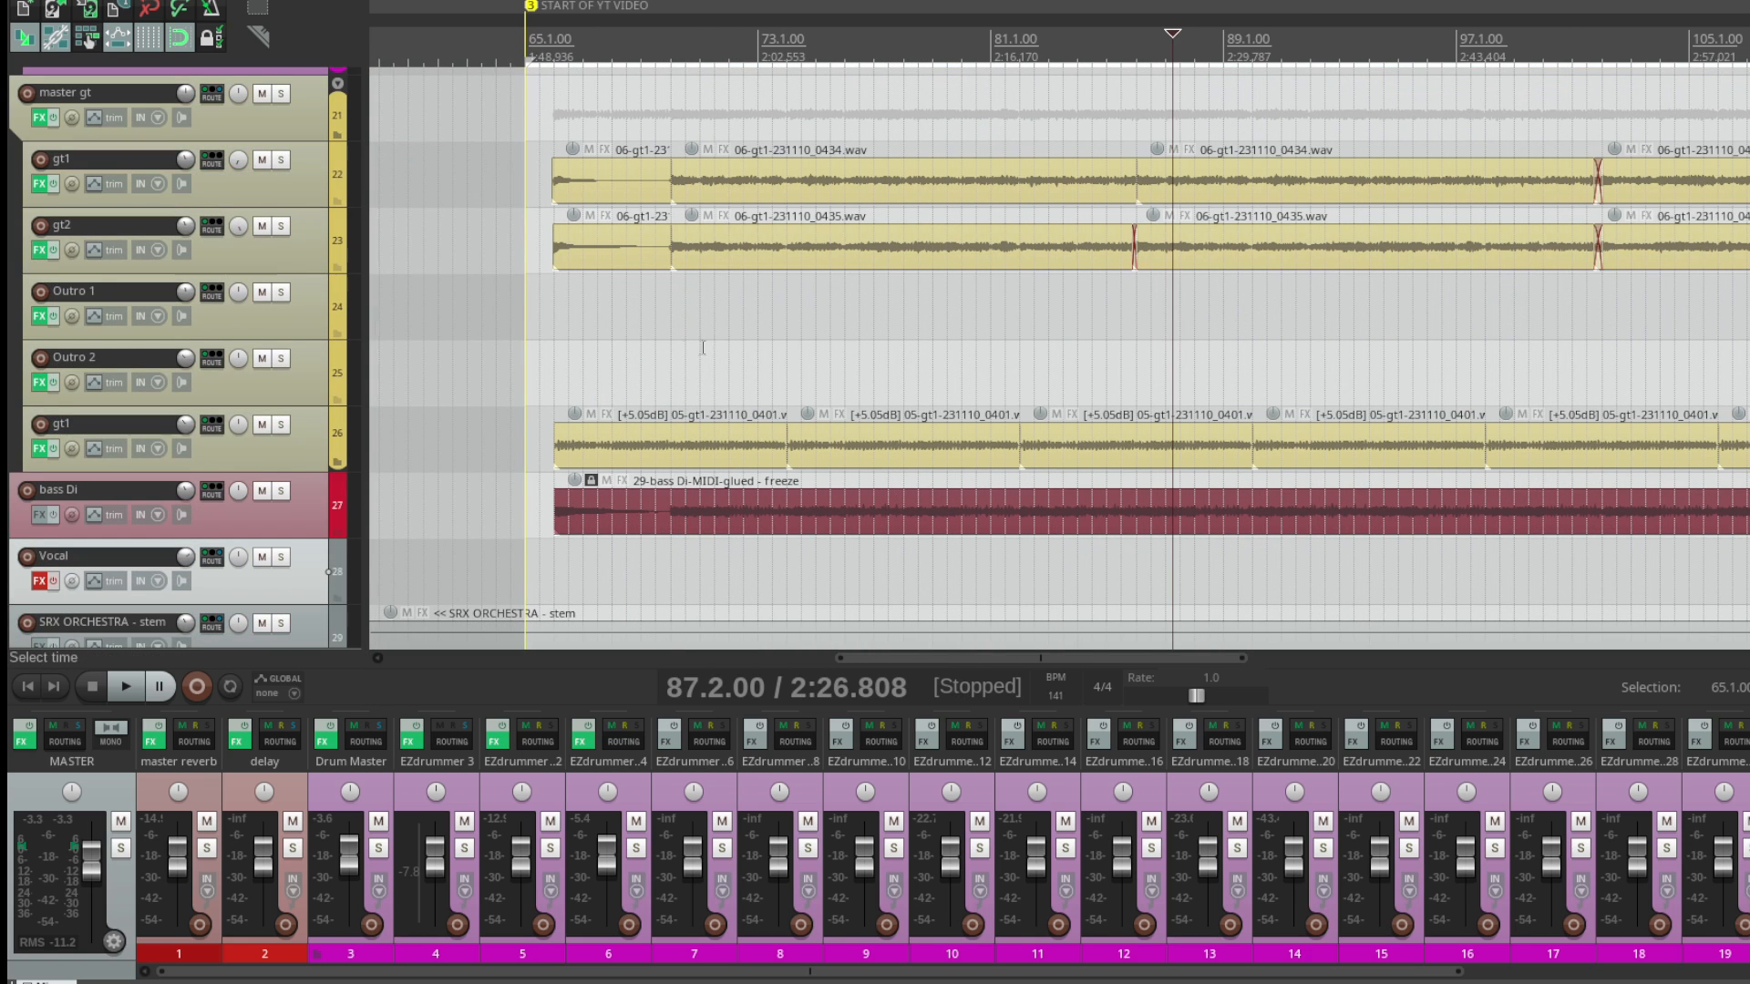
click(520, 347)
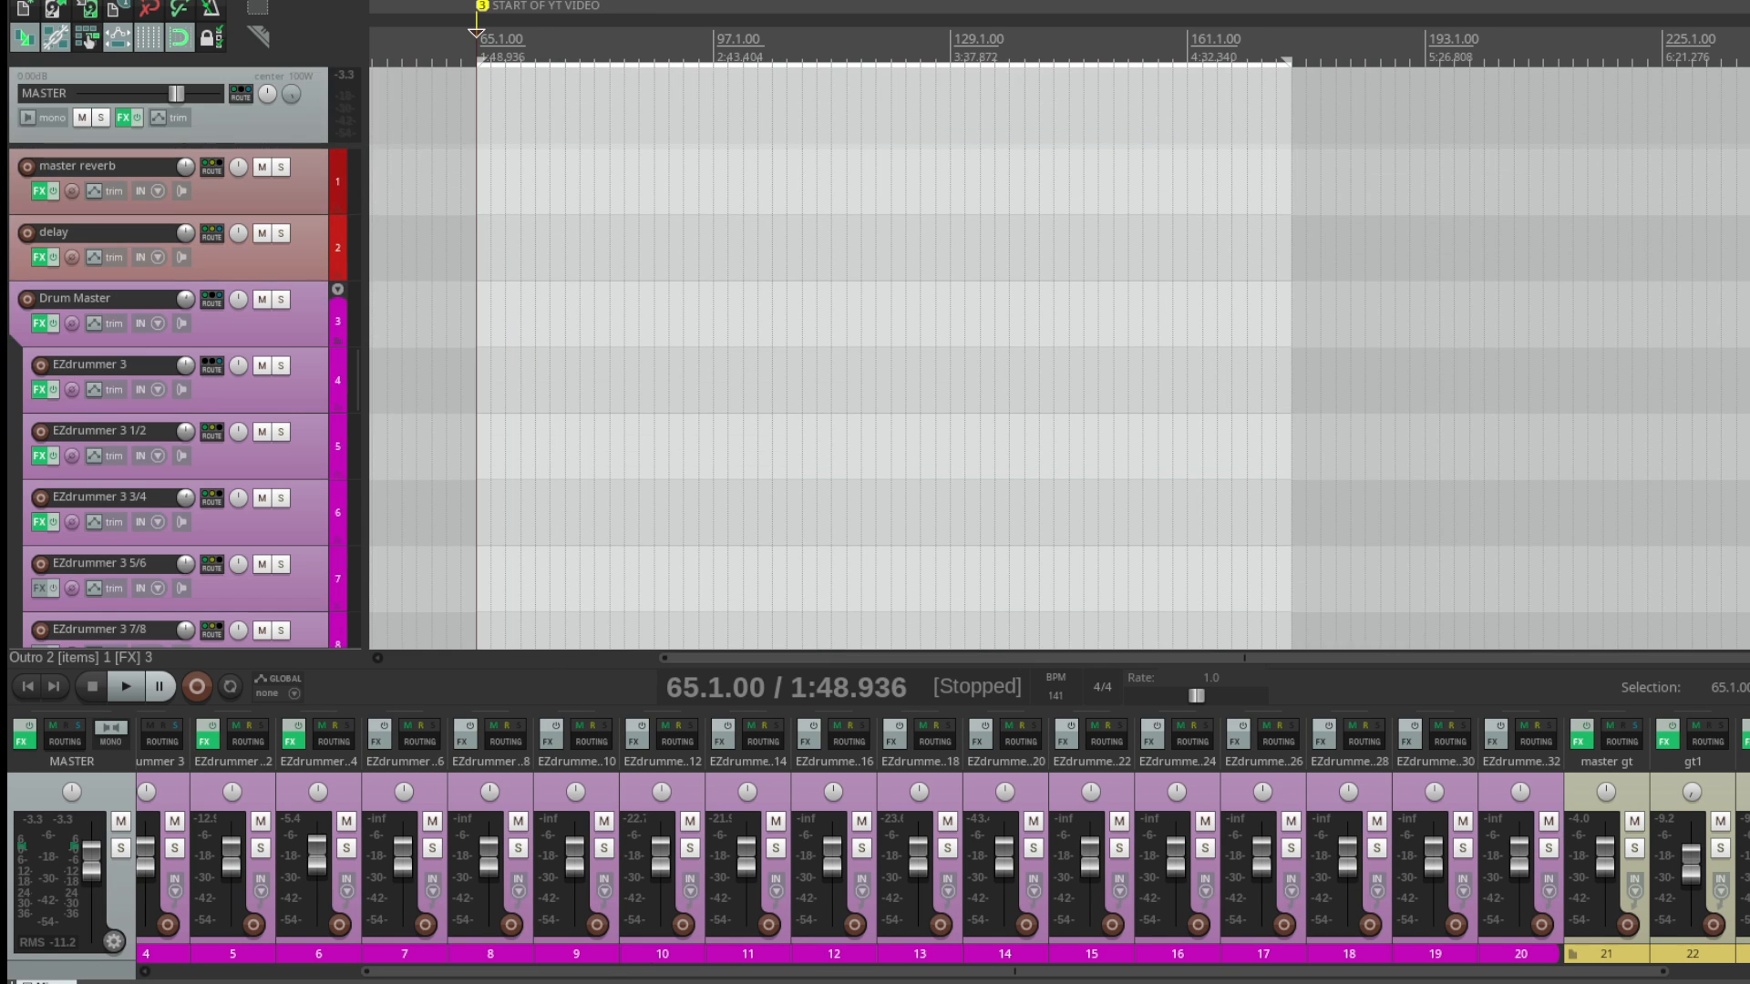
Step: Open the EZdrummer 3 plugin of track 4 in its own floating window
scroll(1057, 357, down, 15)
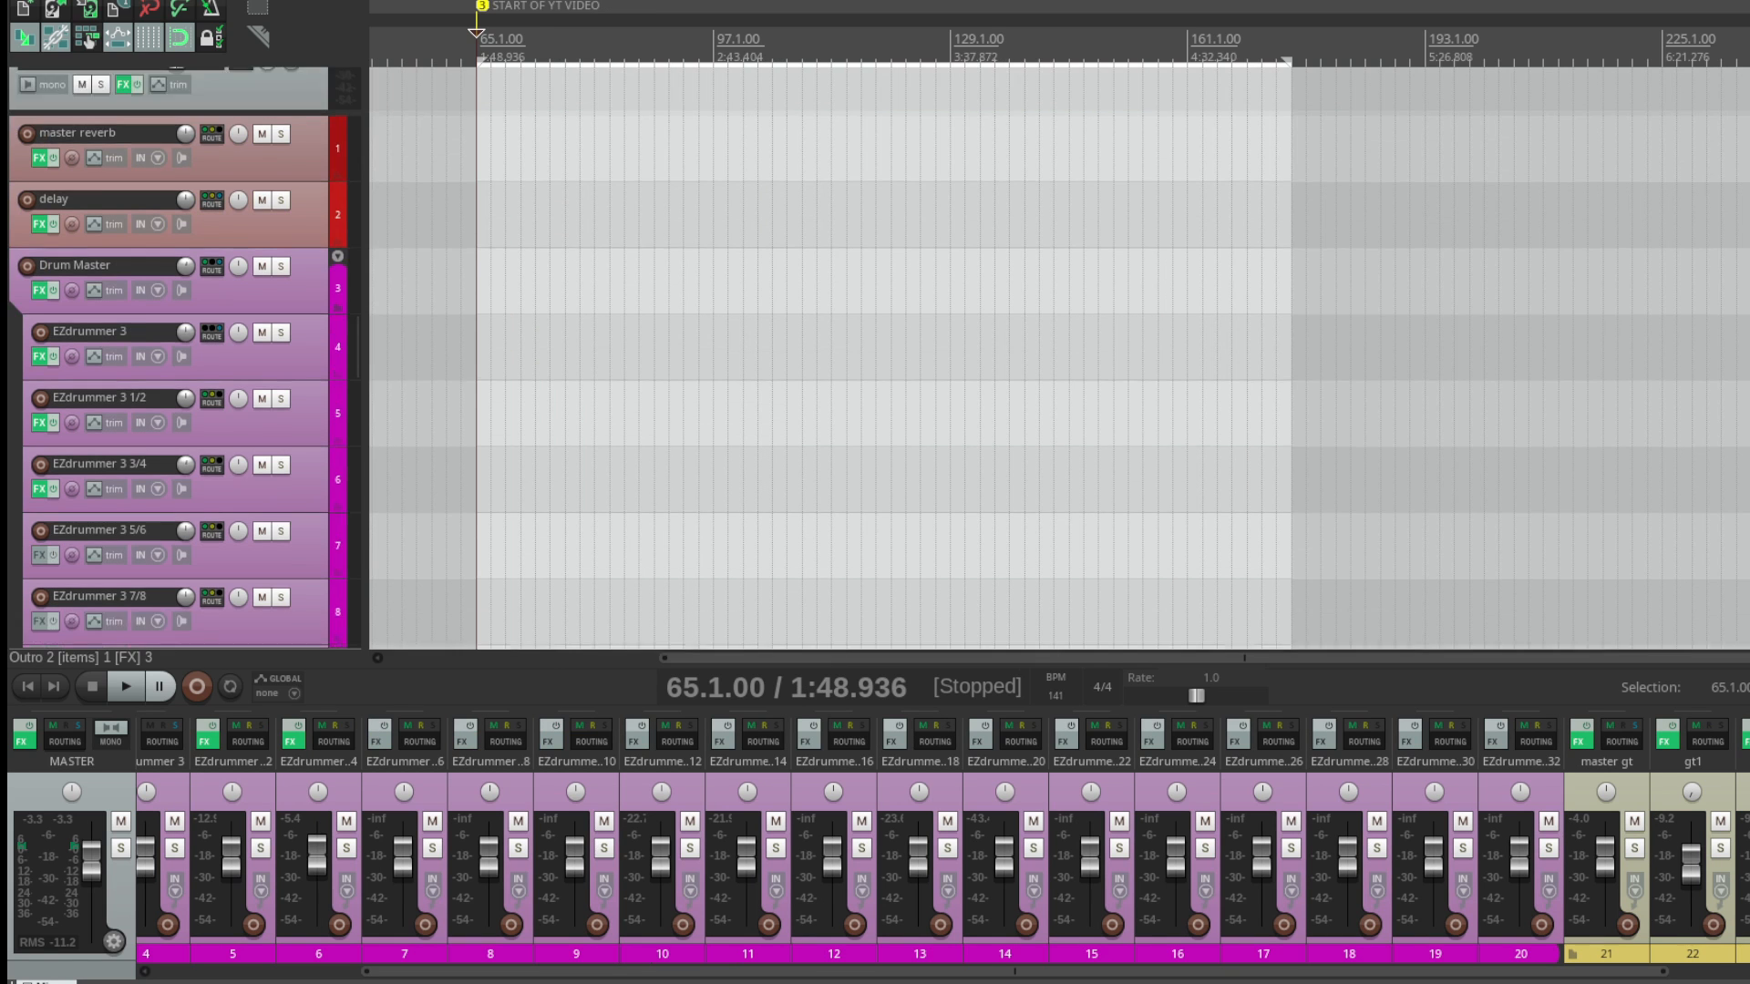
scroll(1057, 357, up, 5)
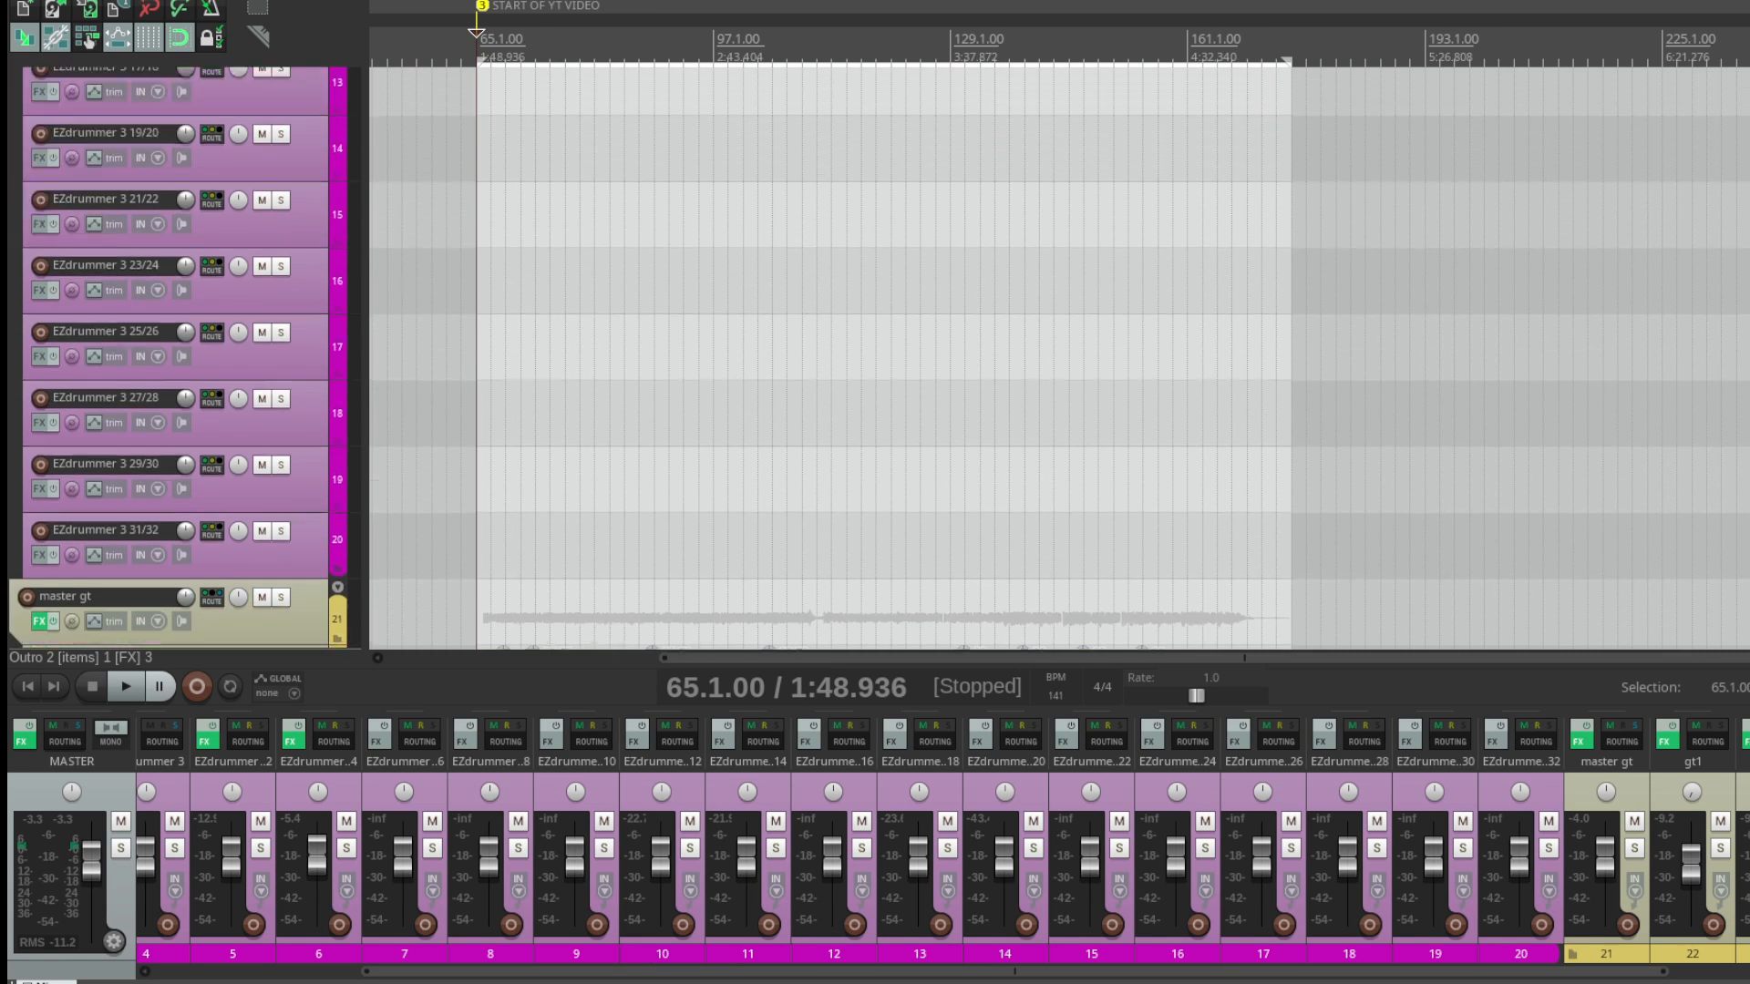
scroll(41, 304, up, 3)
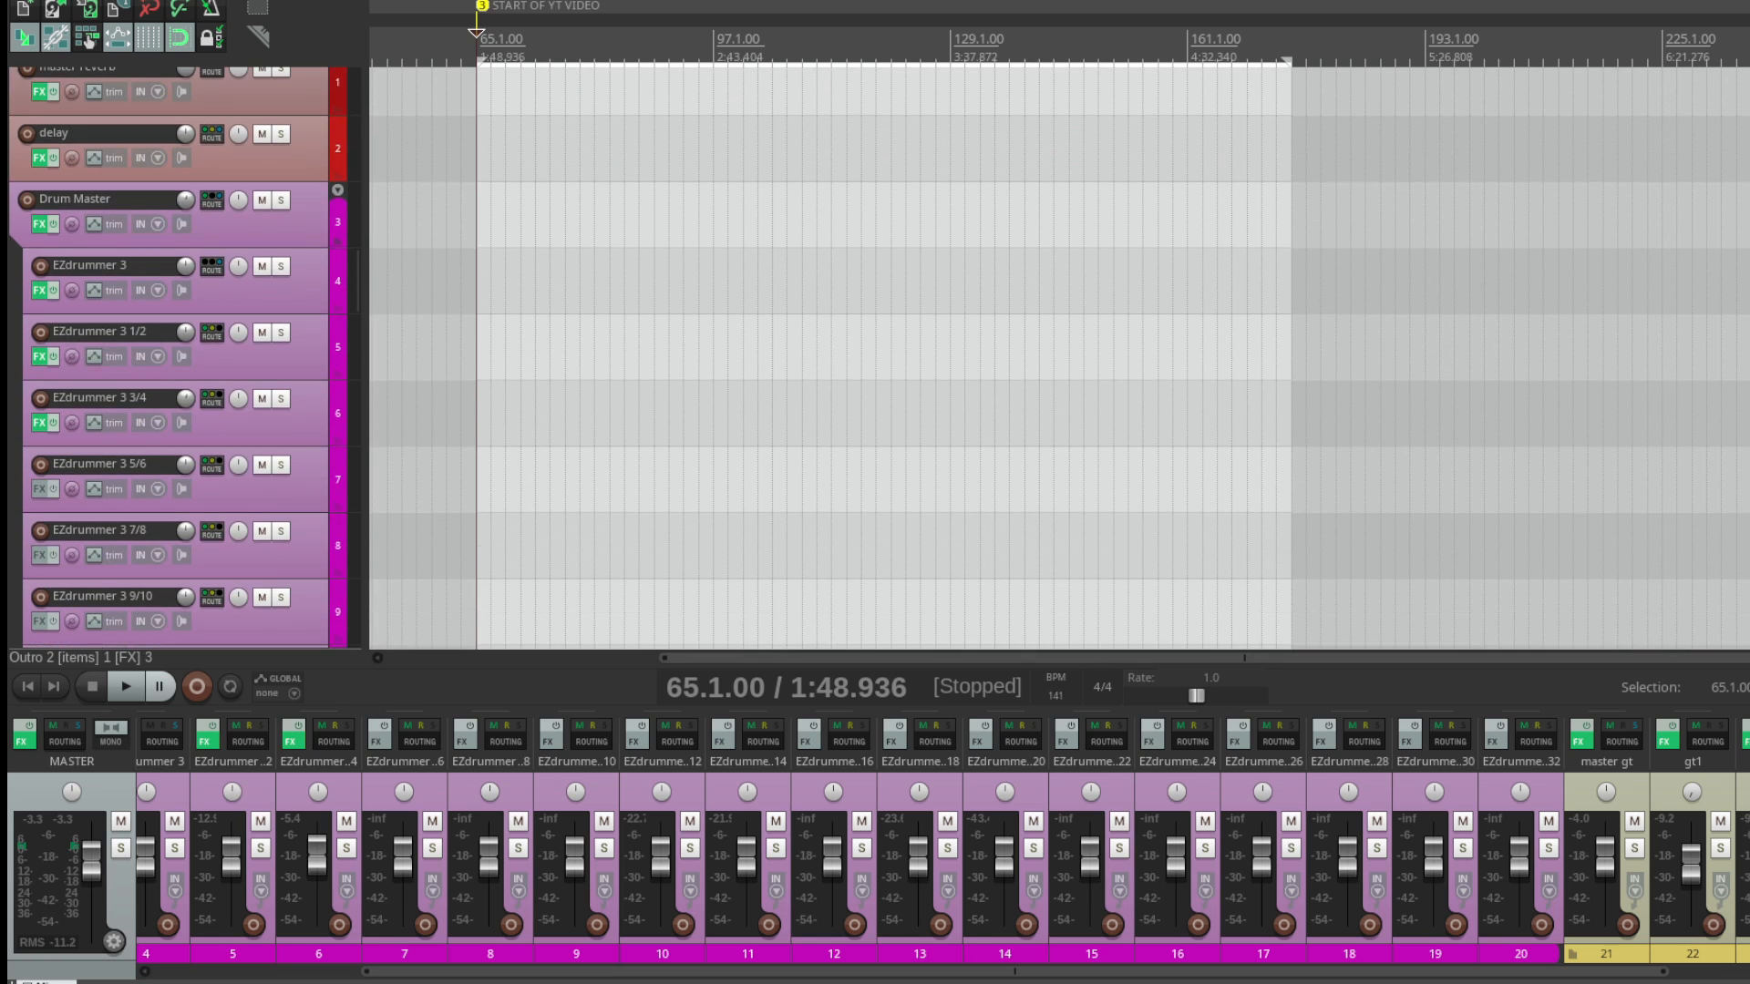
click(39, 290)
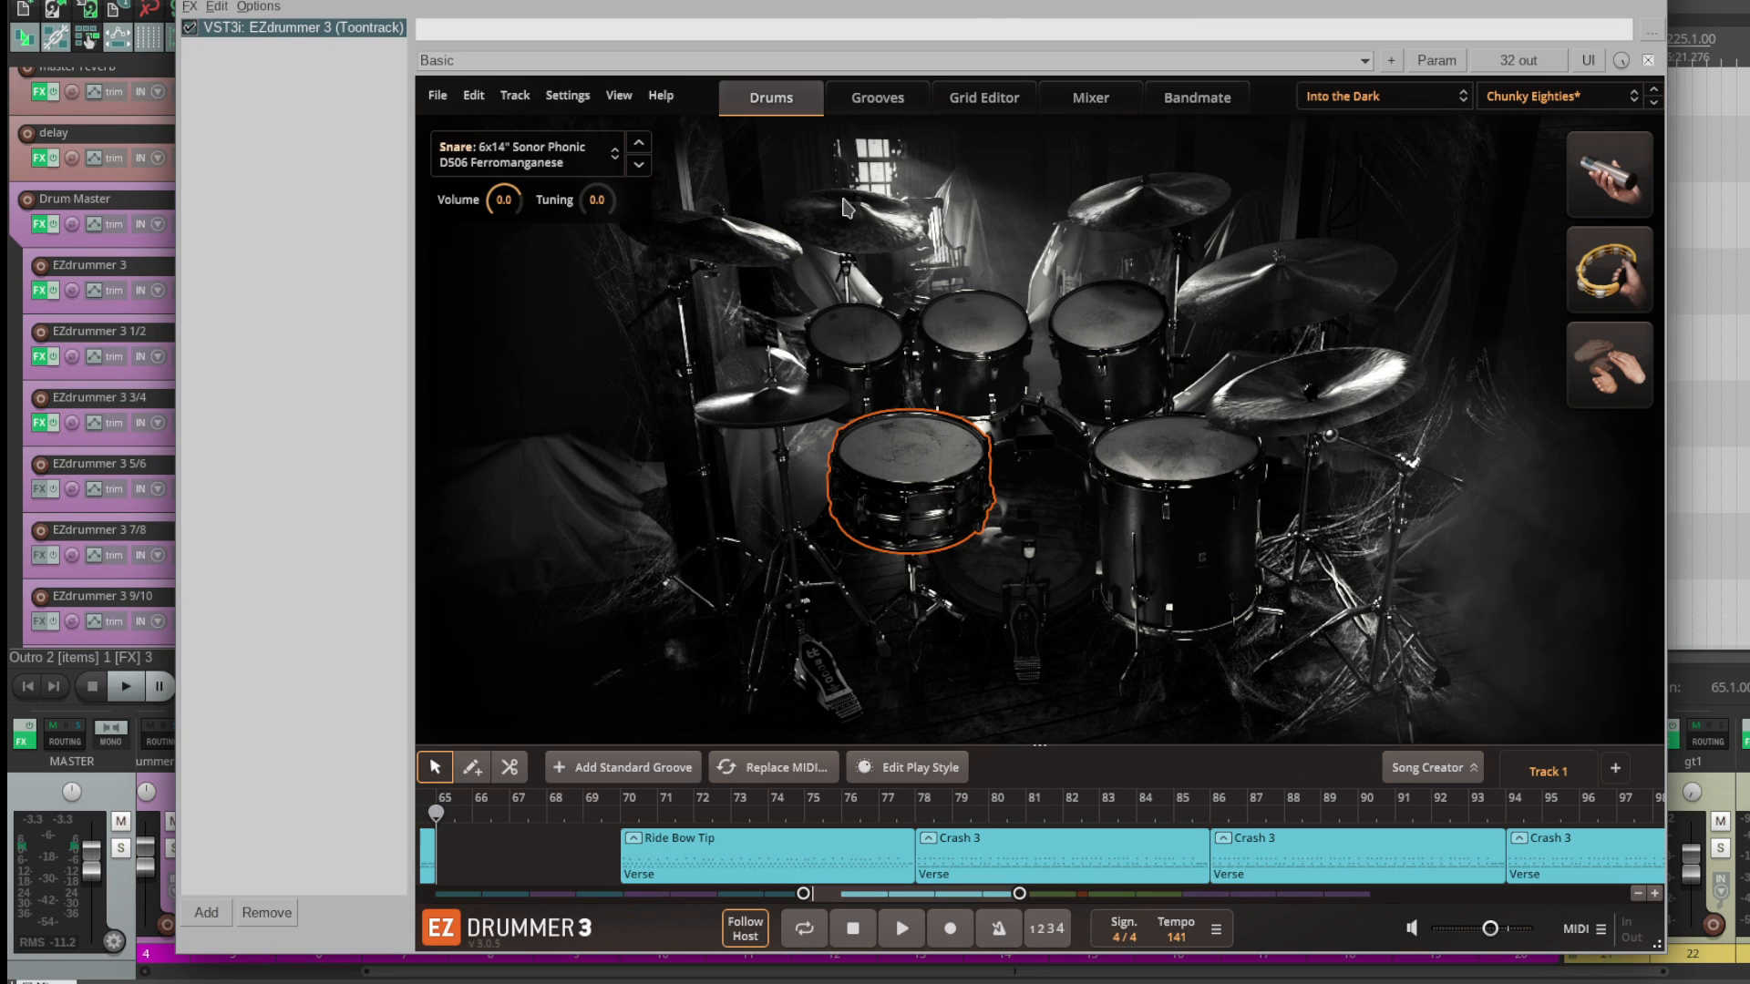
double_click(310, 36)
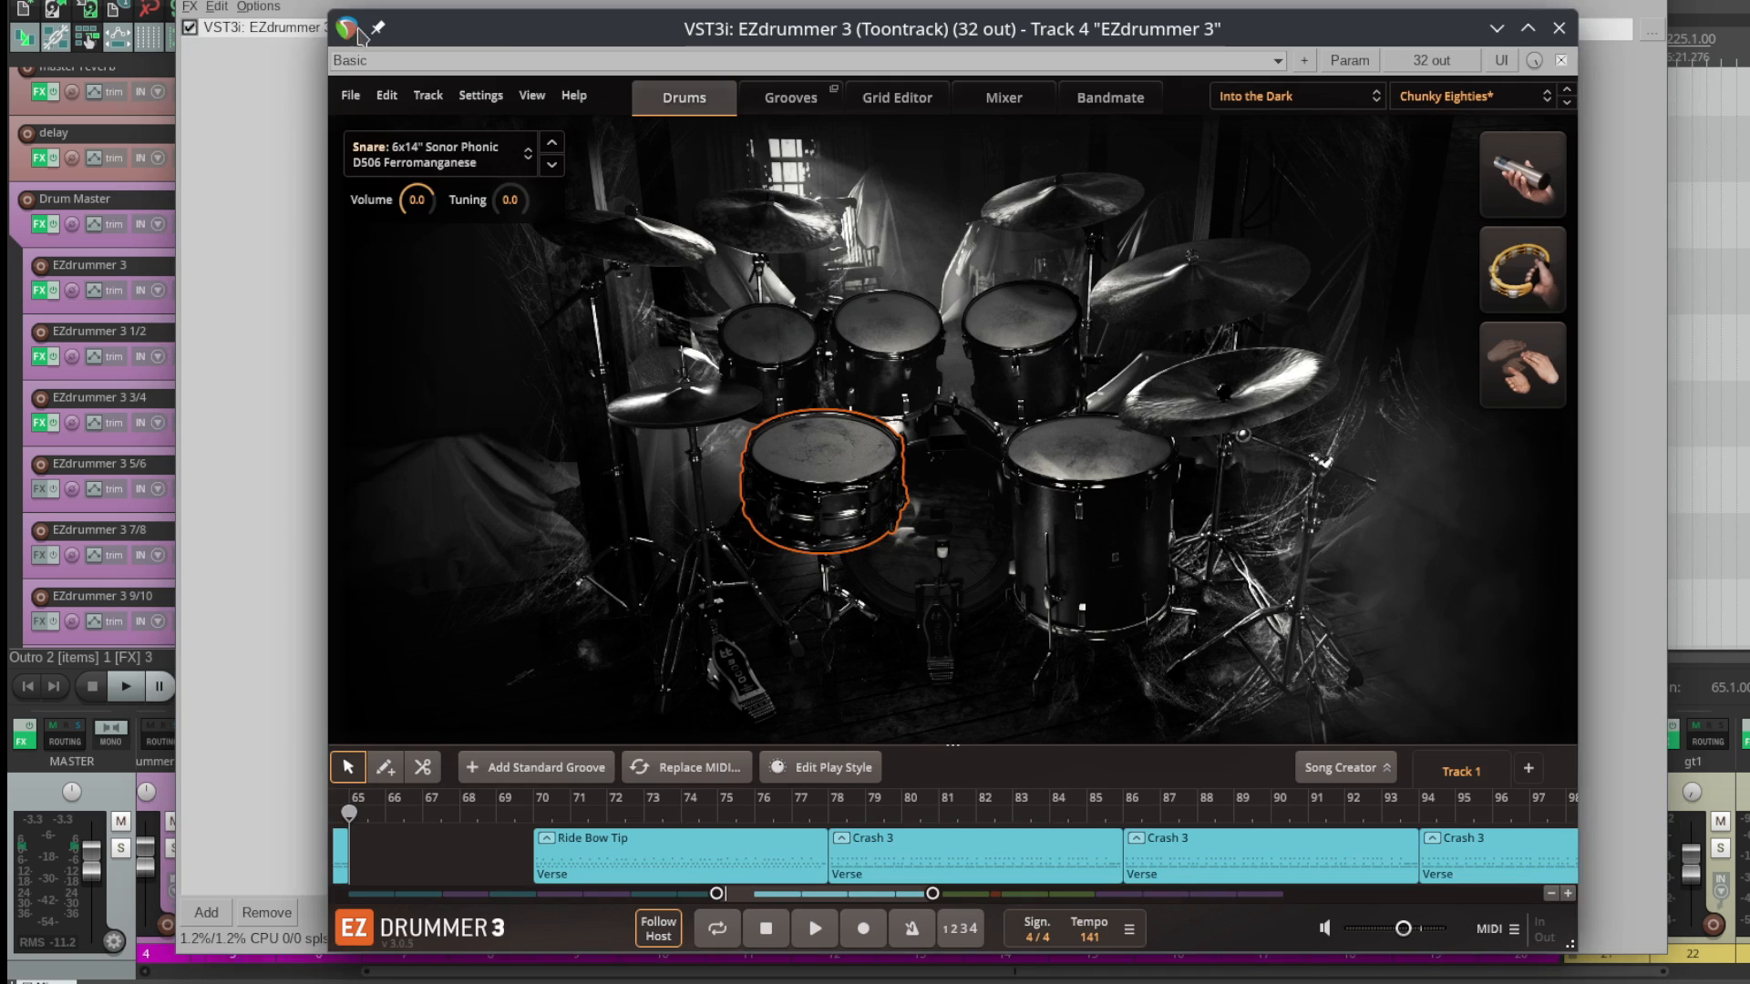
Step: Show the EZdrummer mixer and move its window clear of the track list
click(1013, 98)
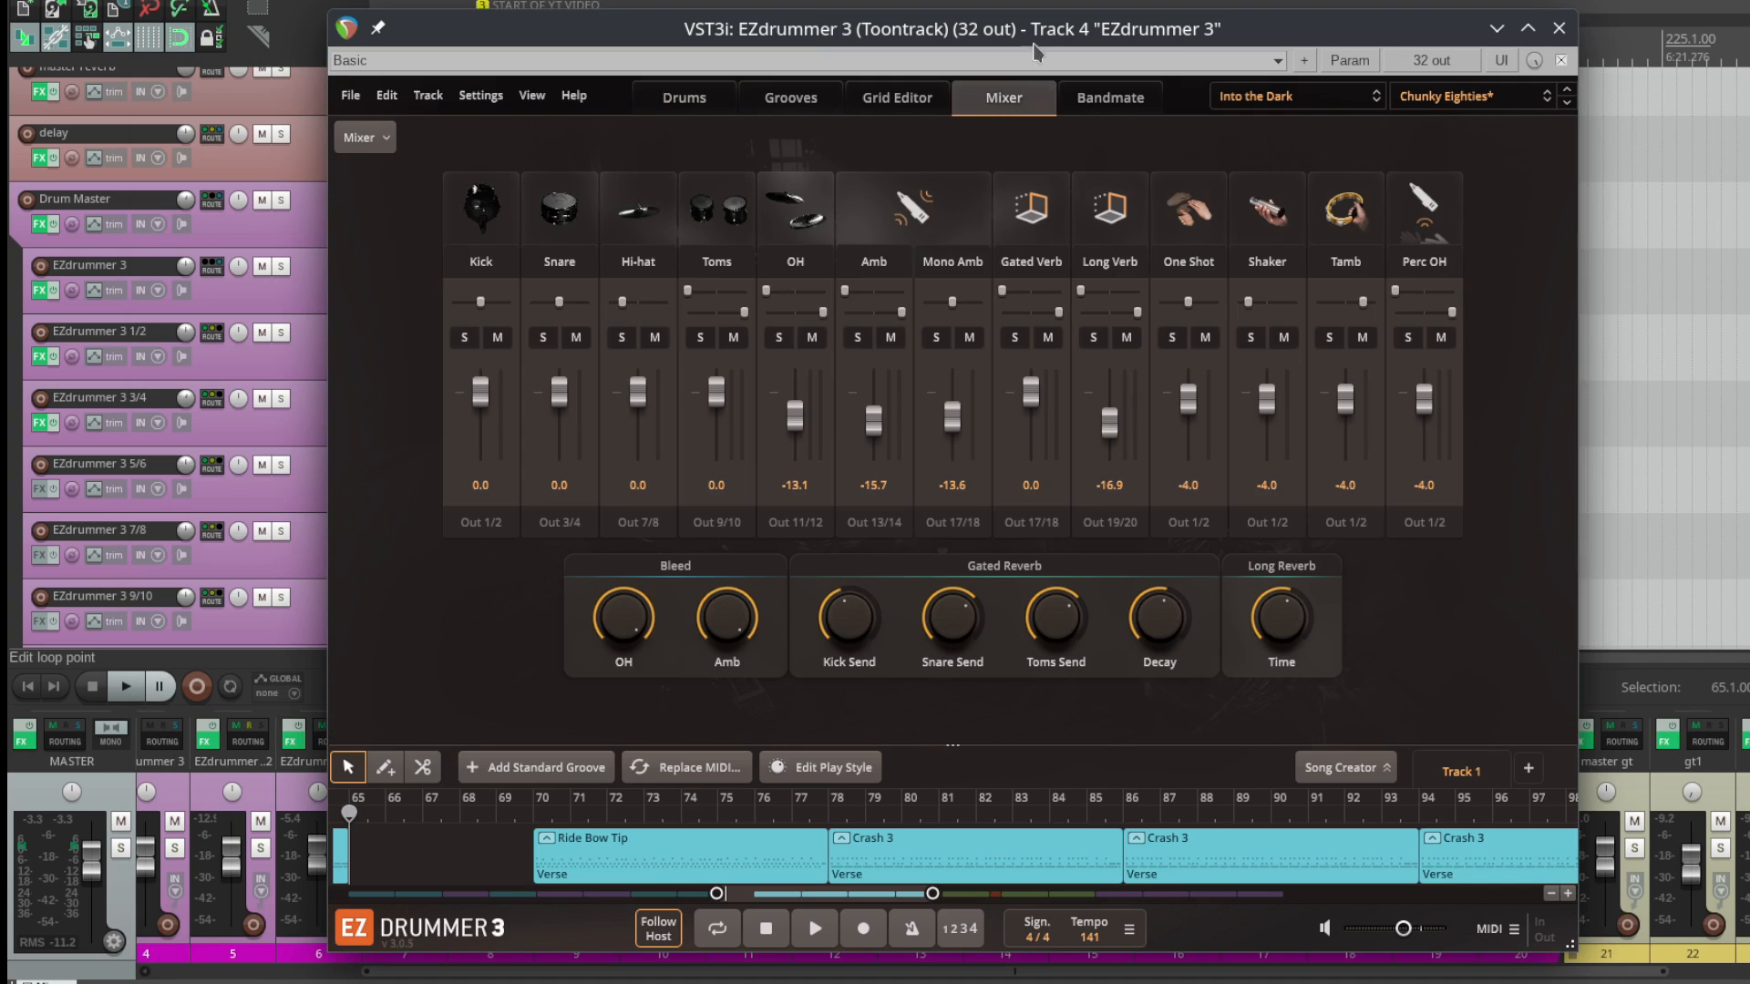
drag(1038, 31, 1107, 33)
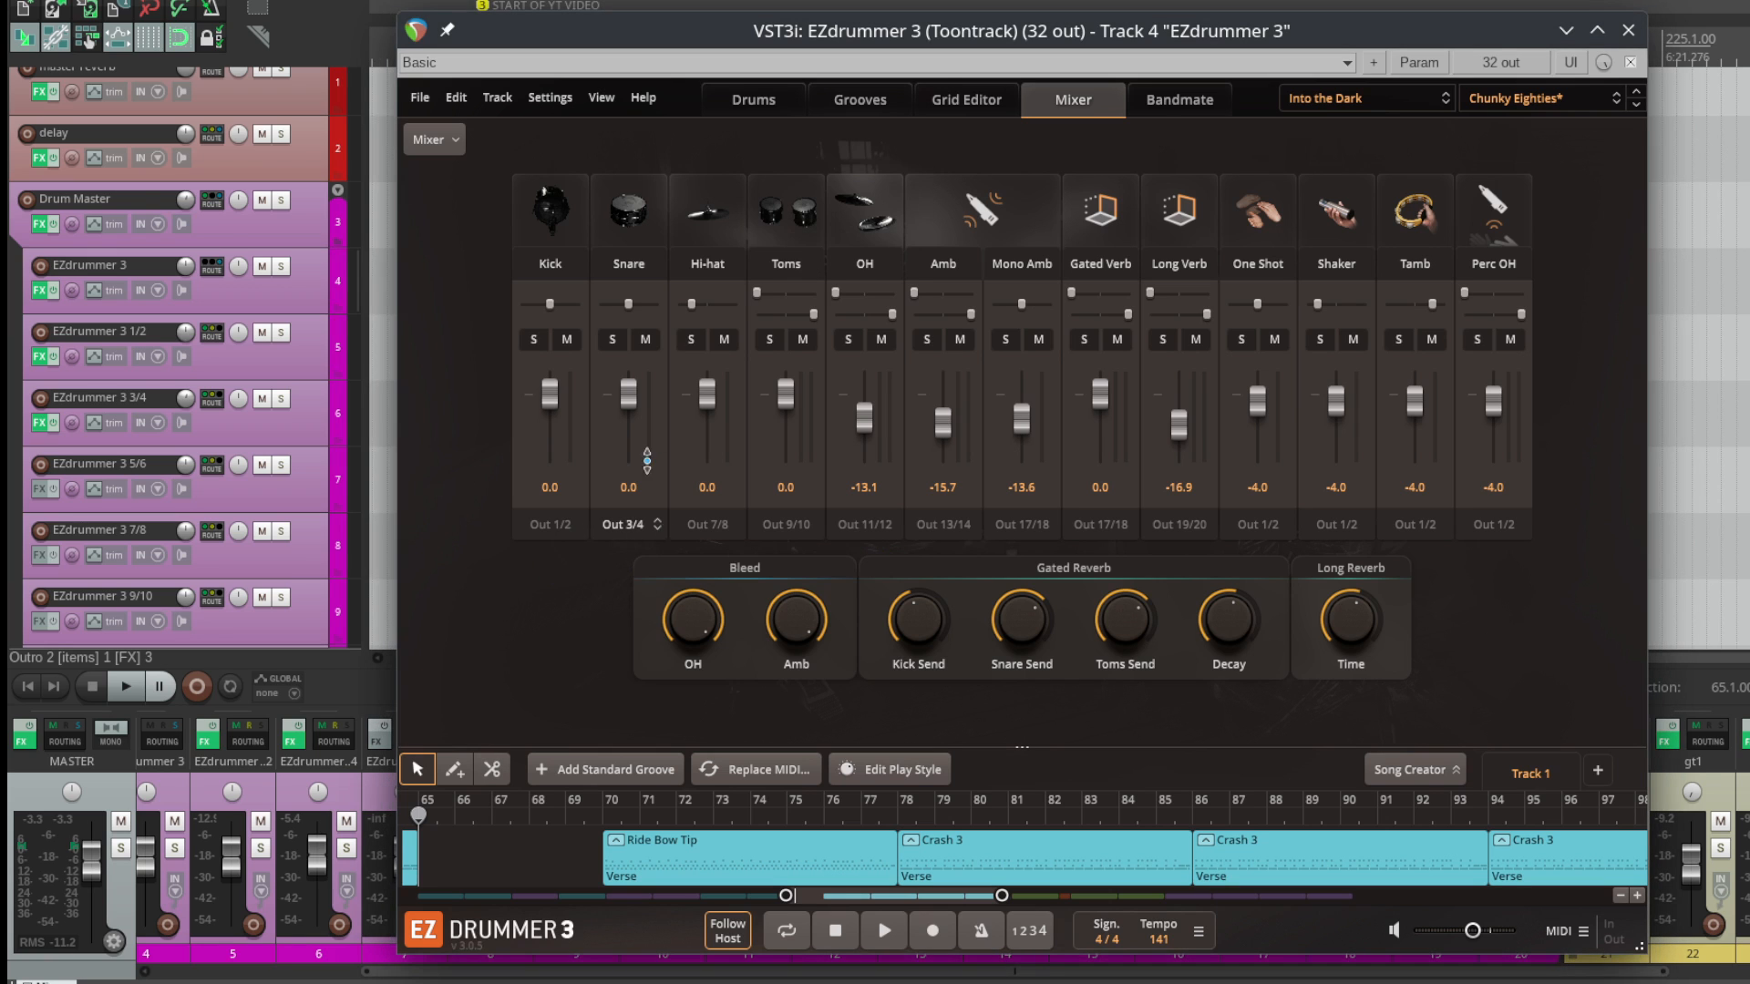
drag(998, 30, 1146, 6)
Step: Play the song from about bar 75 with the Drum Master track soloed
key(space)
click(552, 279)
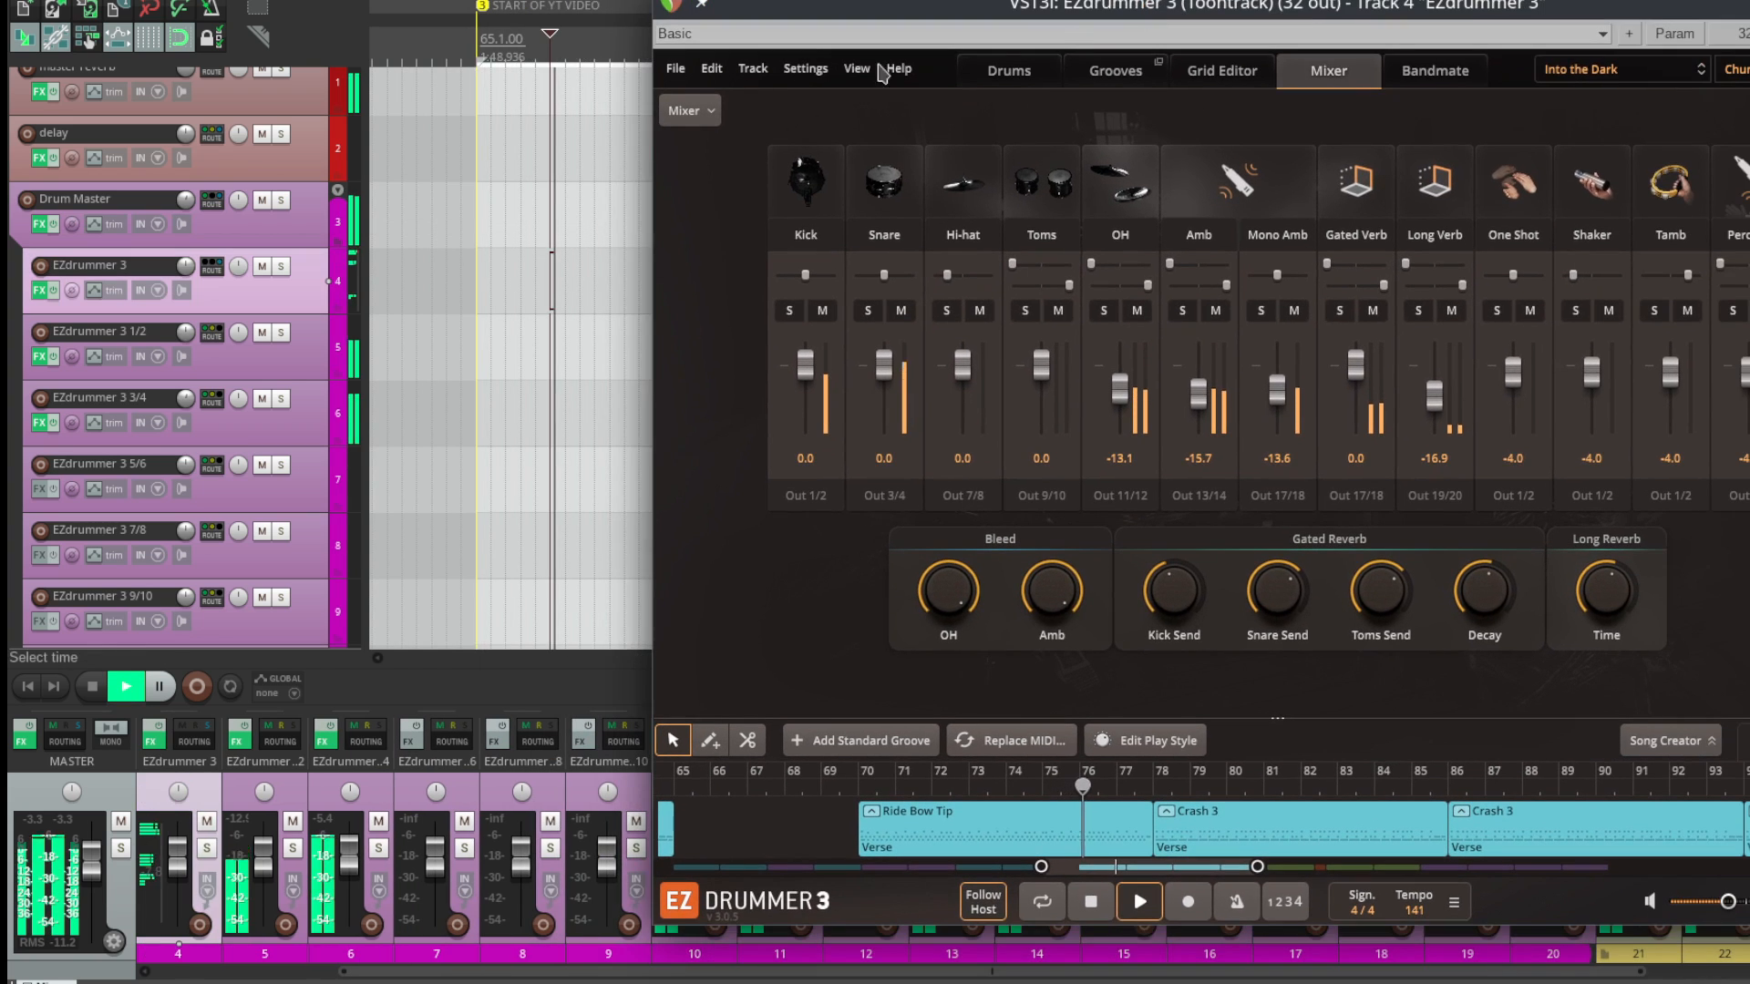
click(281, 200)
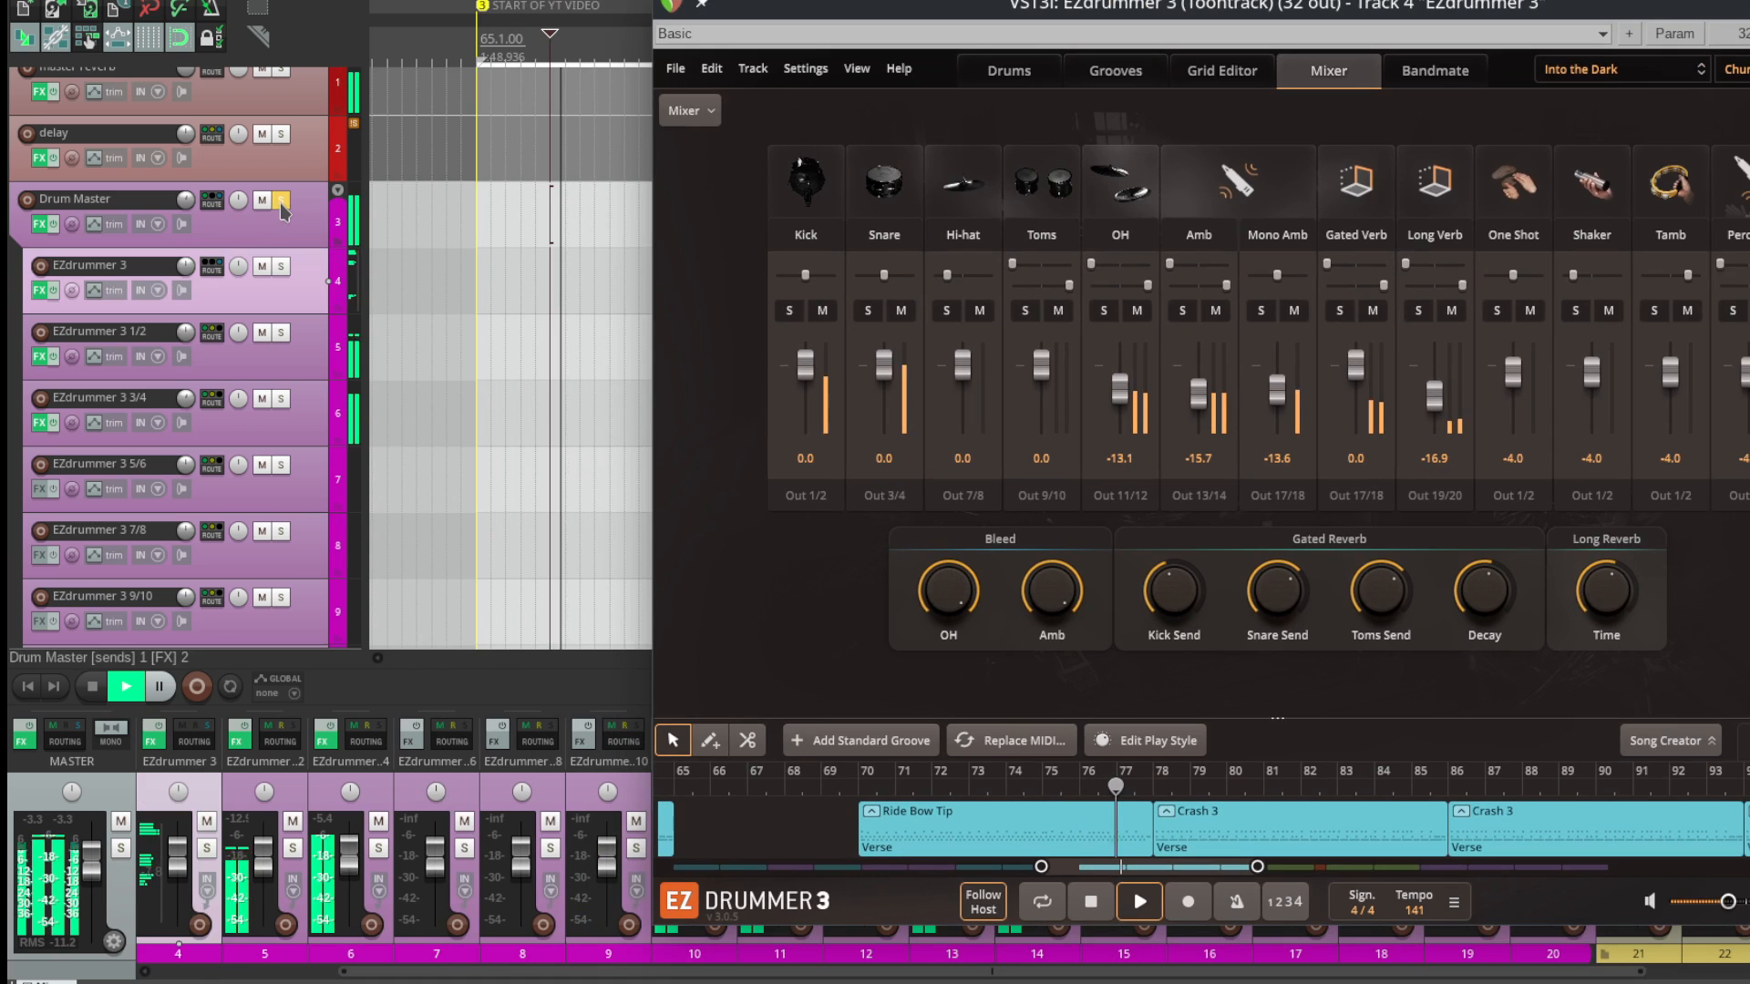
Step: Listen to the EZdrummer 3 1/2 track in solo, followed by the EZdrummer 3 3/4 track in solo
click(260, 358)
click(281, 332)
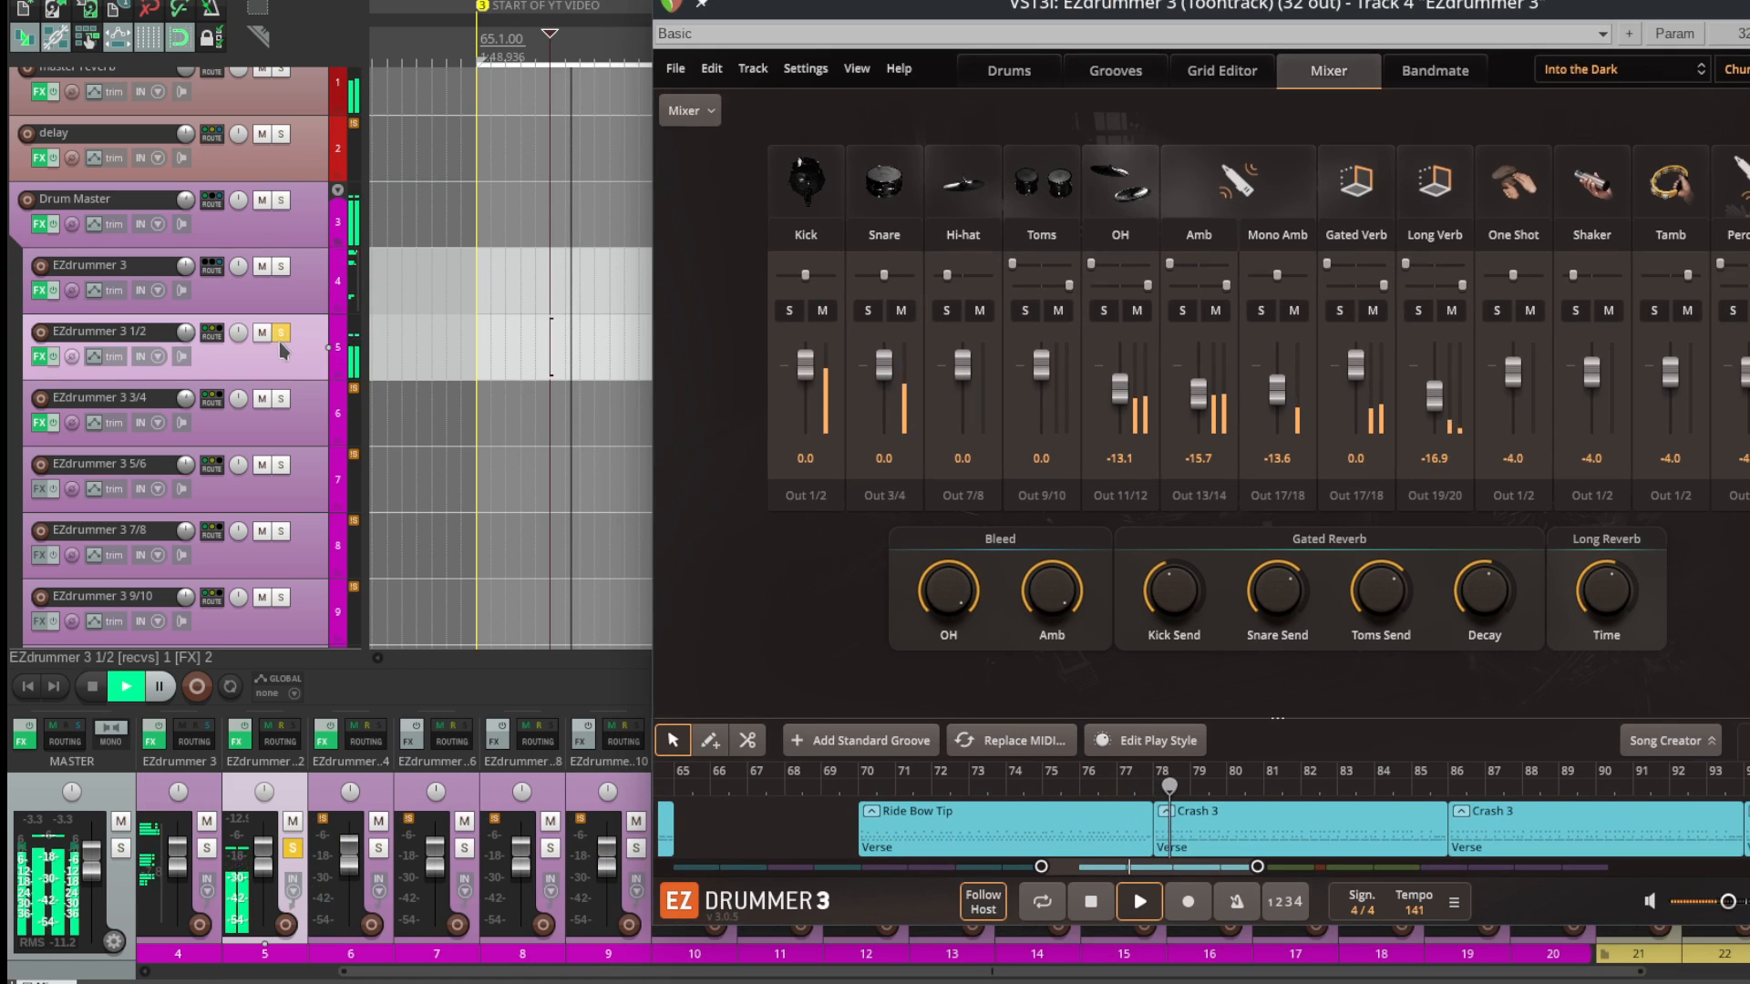
click(284, 401)
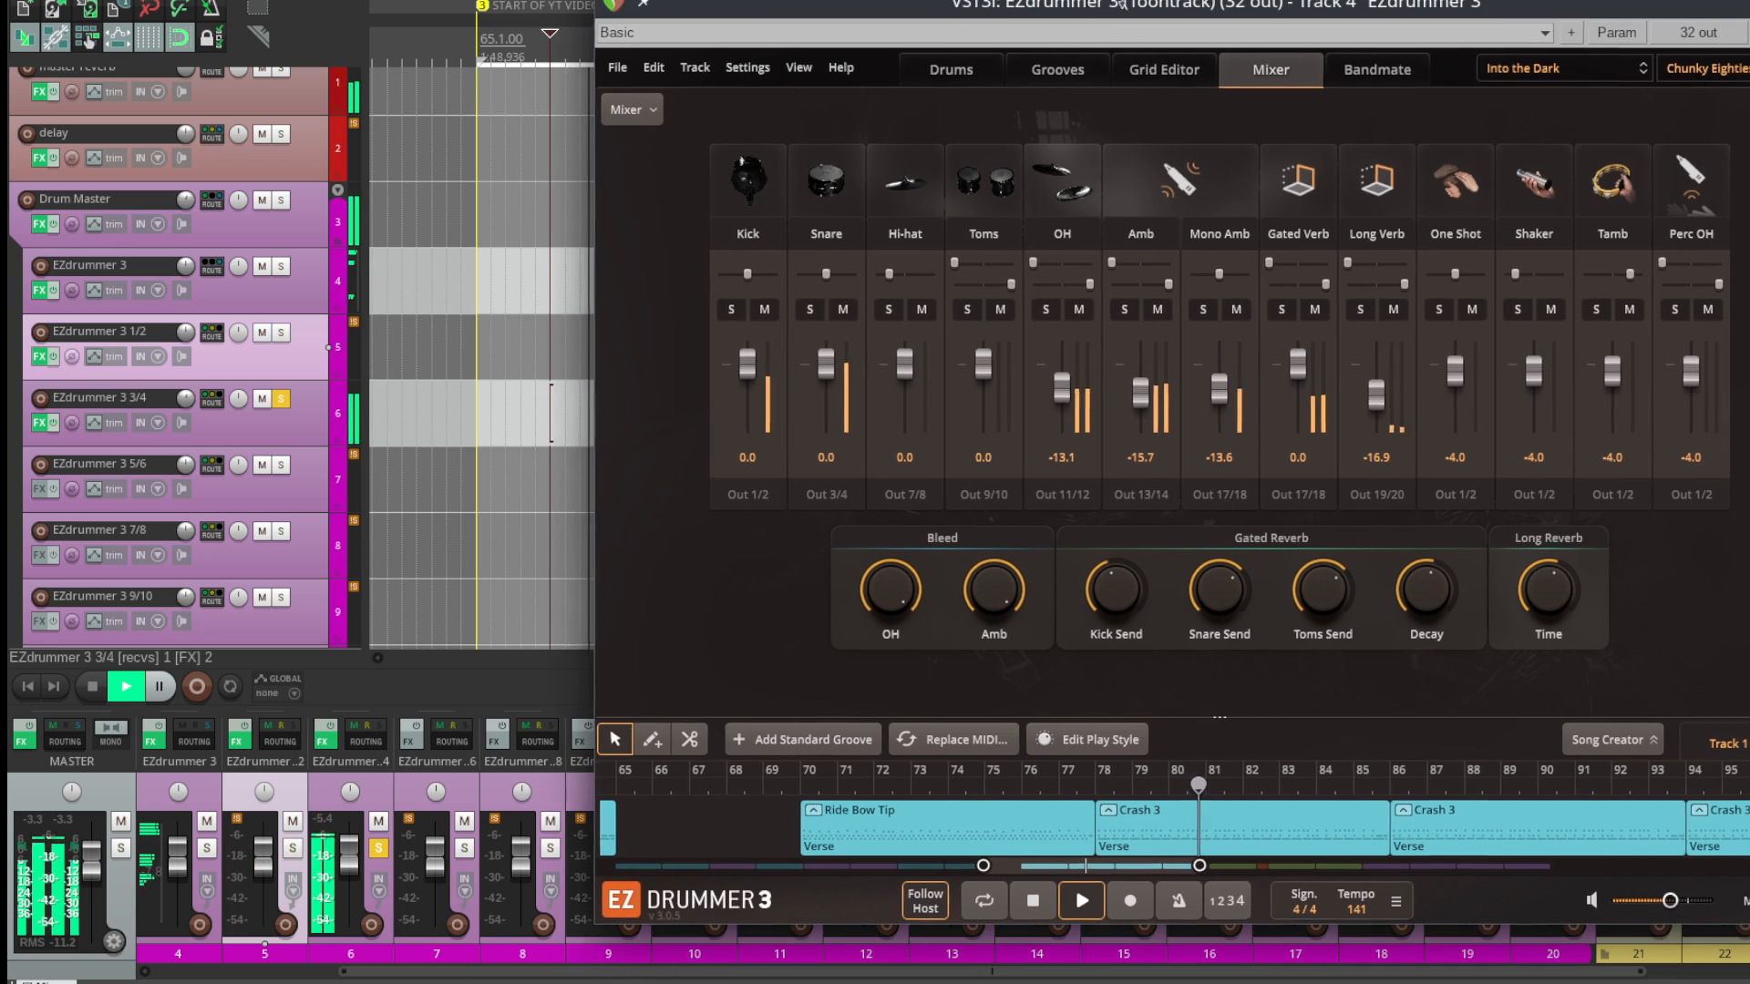
Step: Stop playback and unsolo the EZdrummer 3 3/4 track
drag(1123, 4, 1047, 9)
key(space)
click(281, 398)
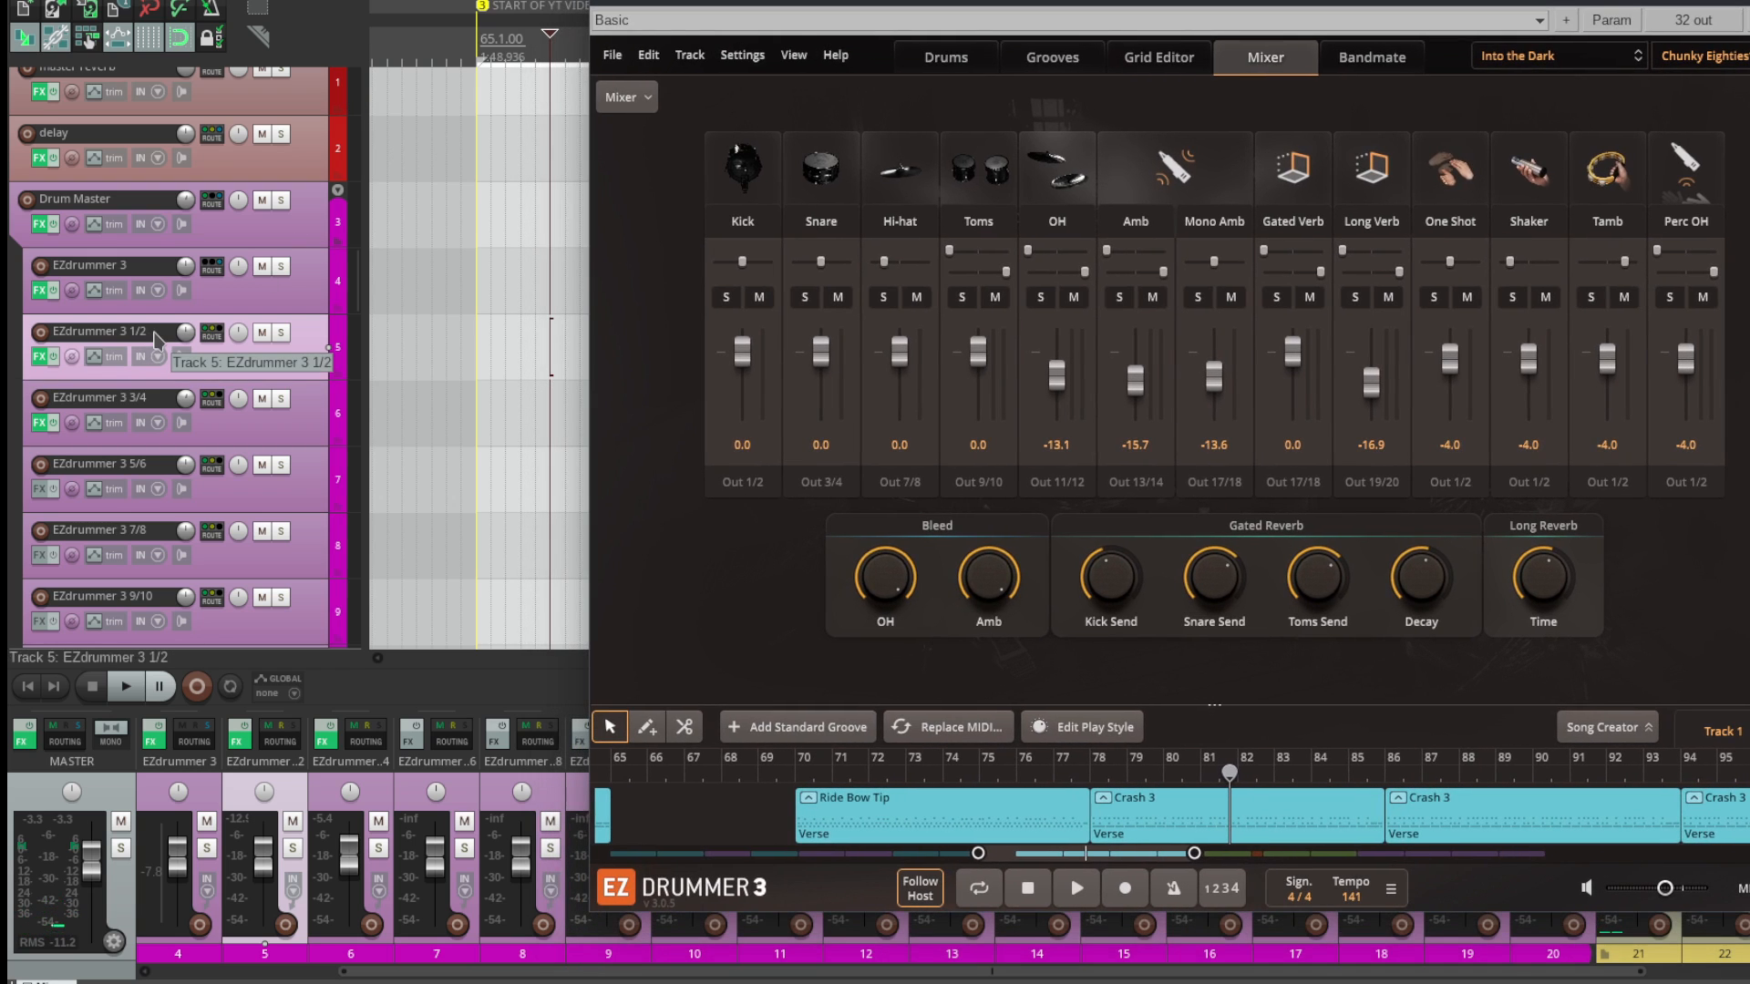
Step: Select the EZdrummer 3 3/4 track and reposition the EZdrummer window beside the track list
click(260, 427)
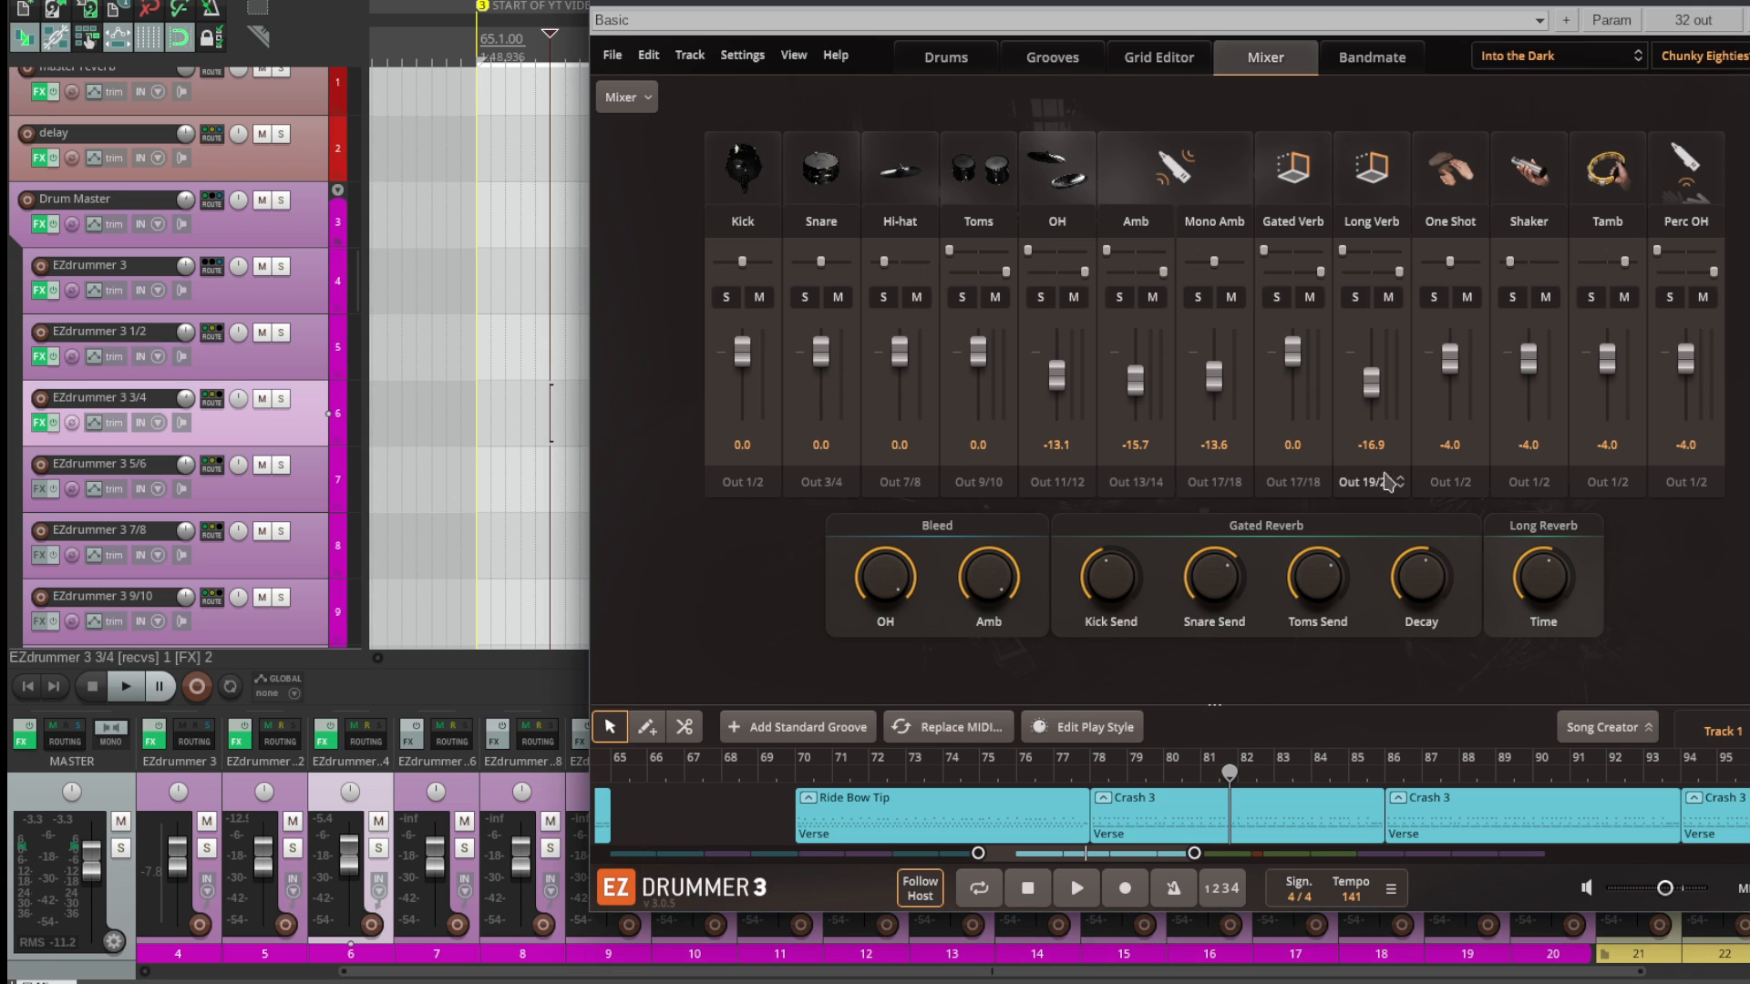
drag(1268, 2, 1184, 8)
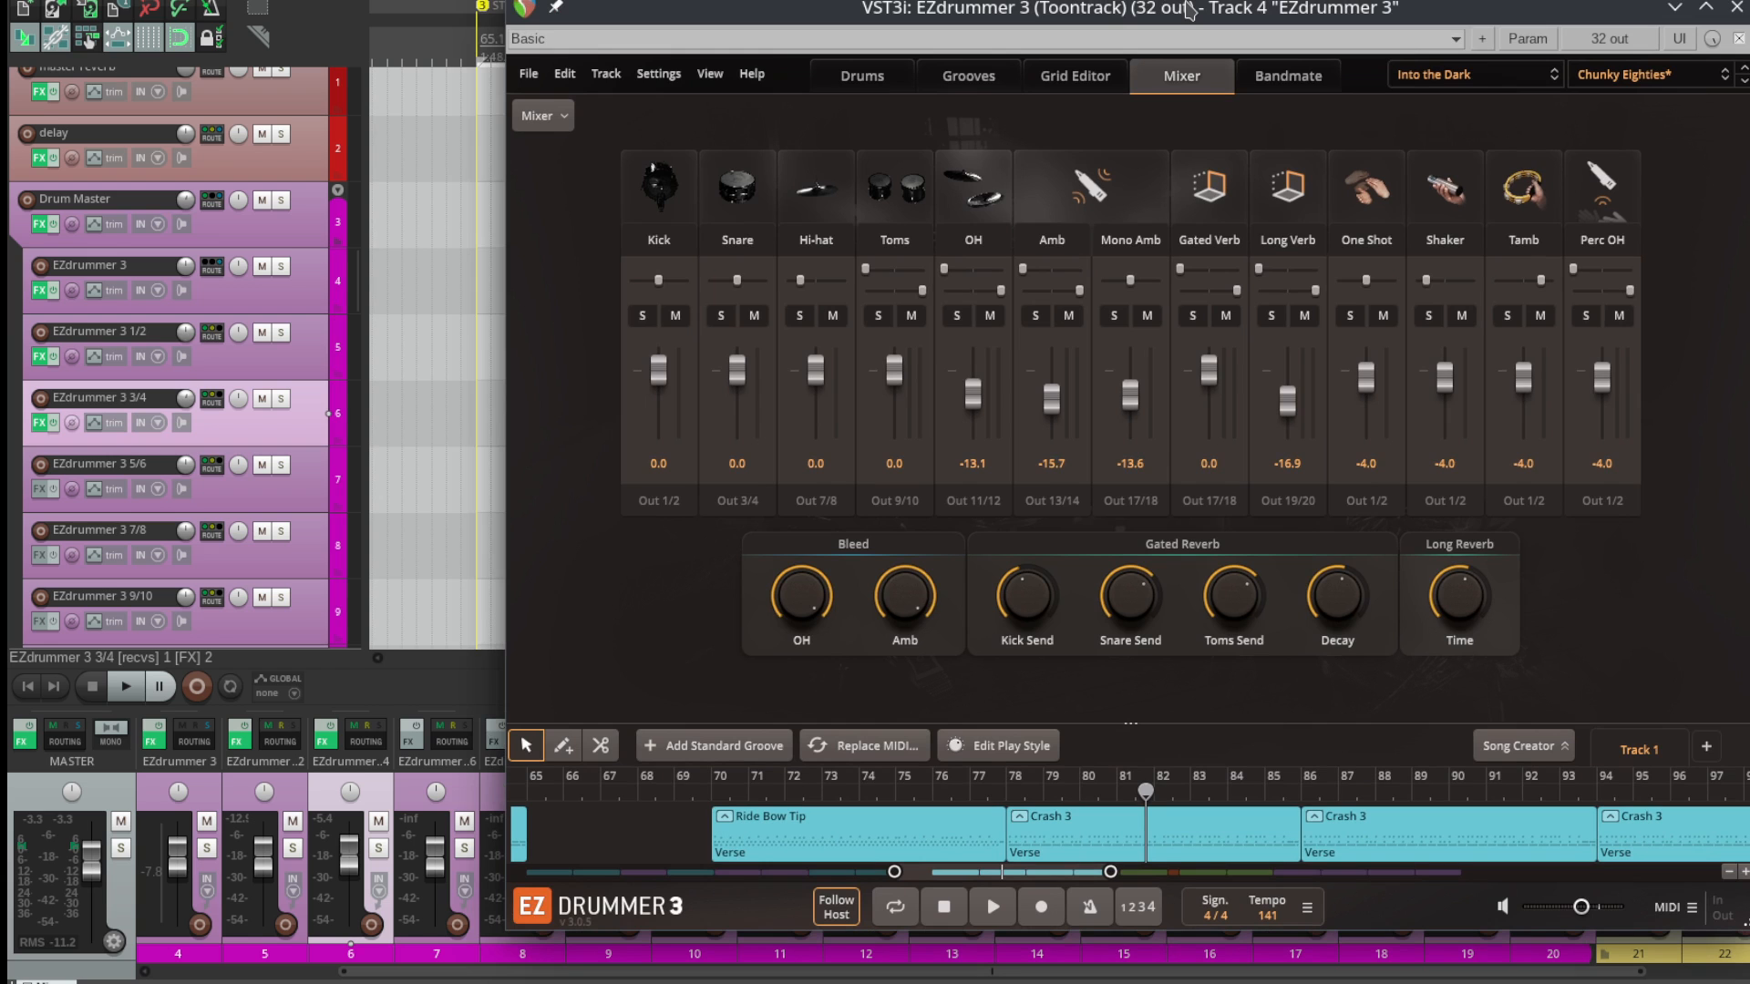
mouse_move(1189, 11)
mouse_down()
mouse_move(1157, 5)
mouse_move(1206, 8)
mouse_up()
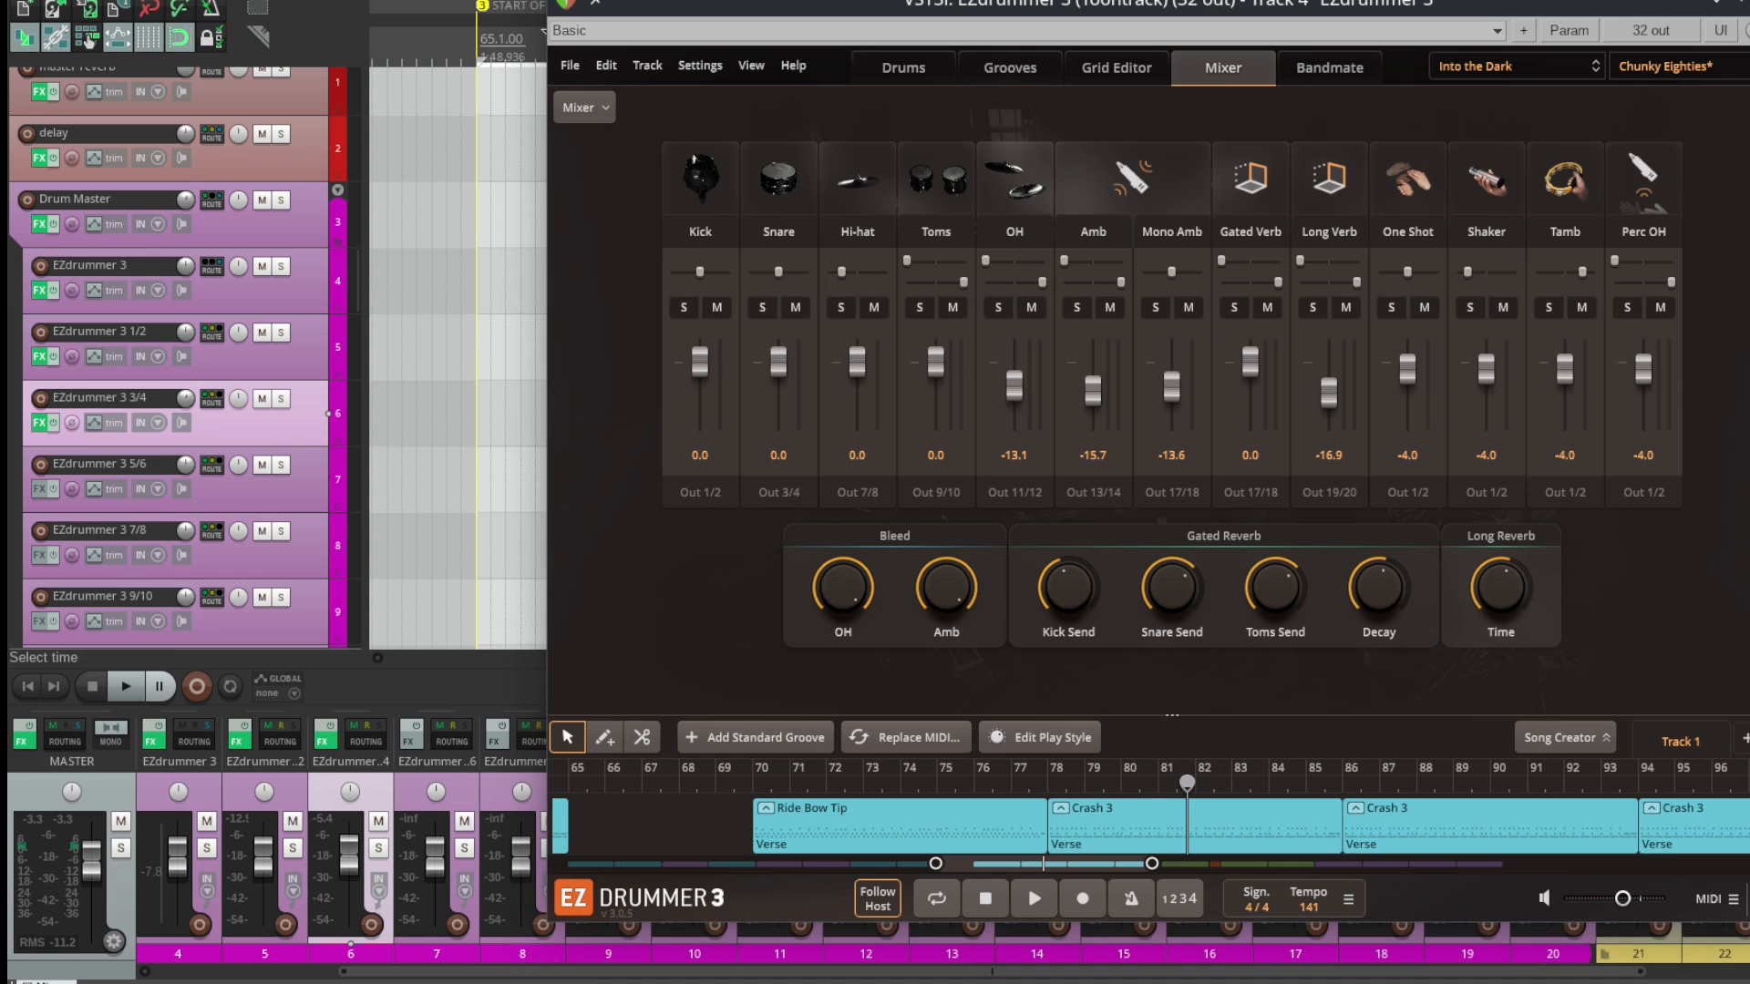
Step: Review the EZdrummer output tracks alongside the mixer's Stereo and Multichannel output routing options
scroll(173, 364, down, 1)
scroll(173, 364, down, 1)
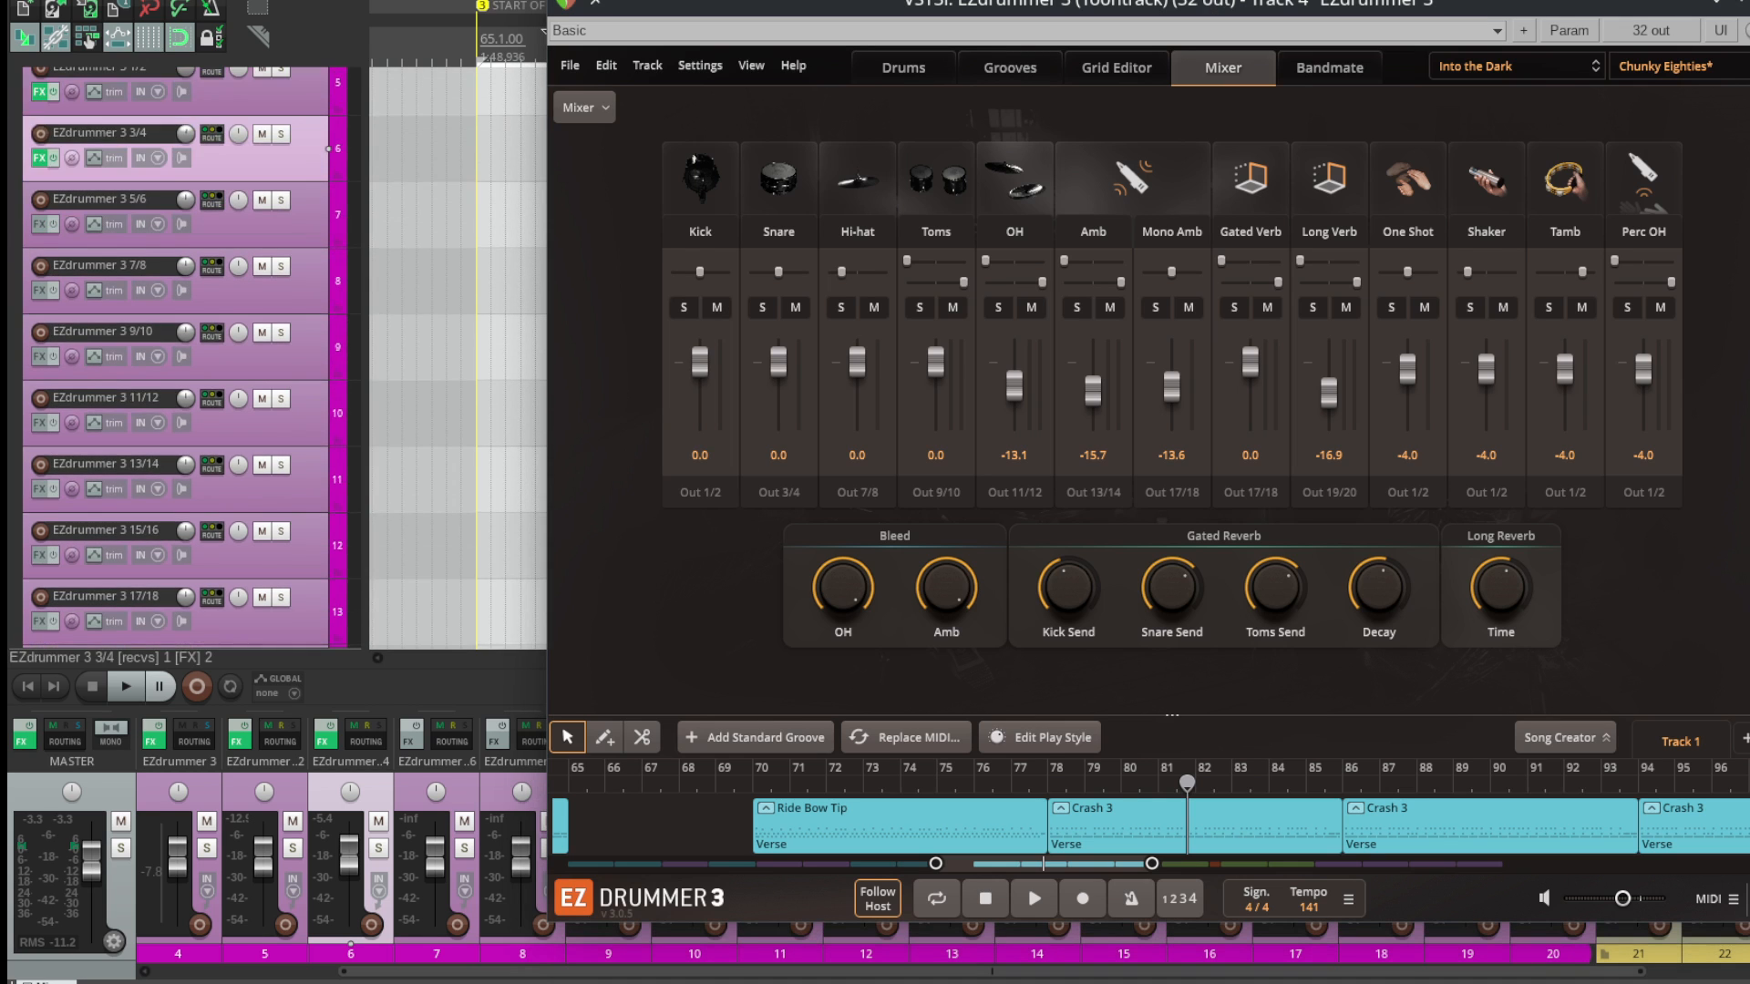
scroll(173, 365, up, 1)
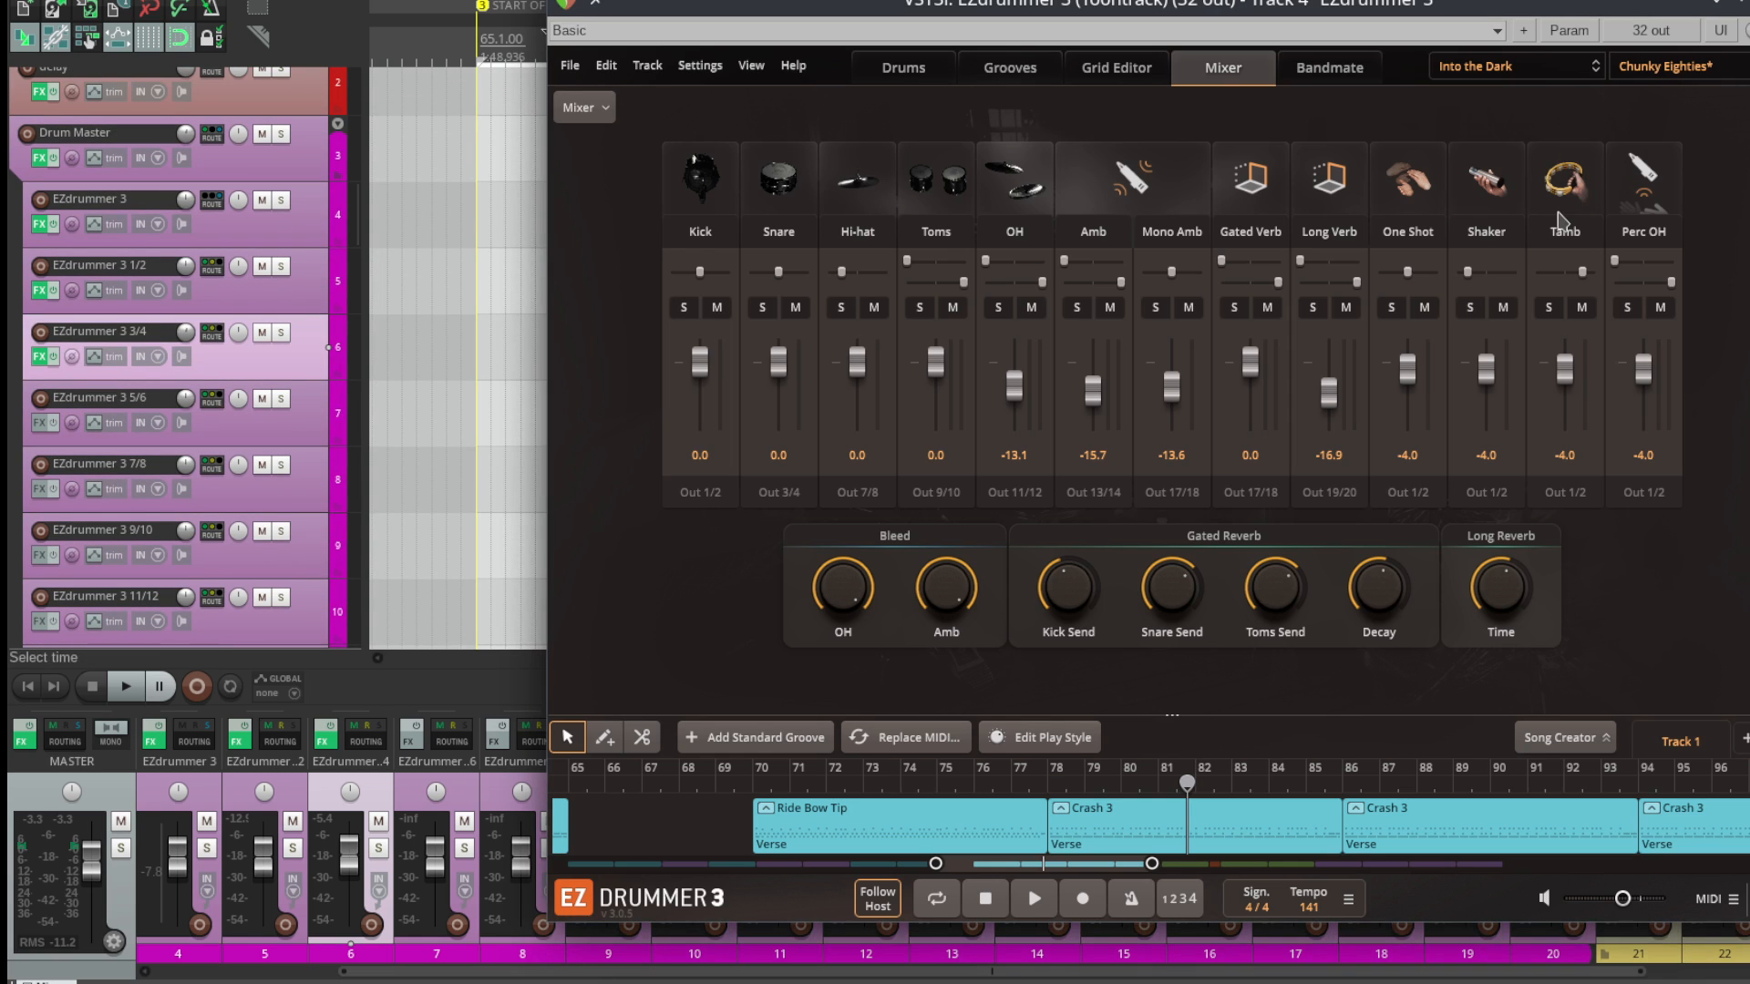
click(602, 109)
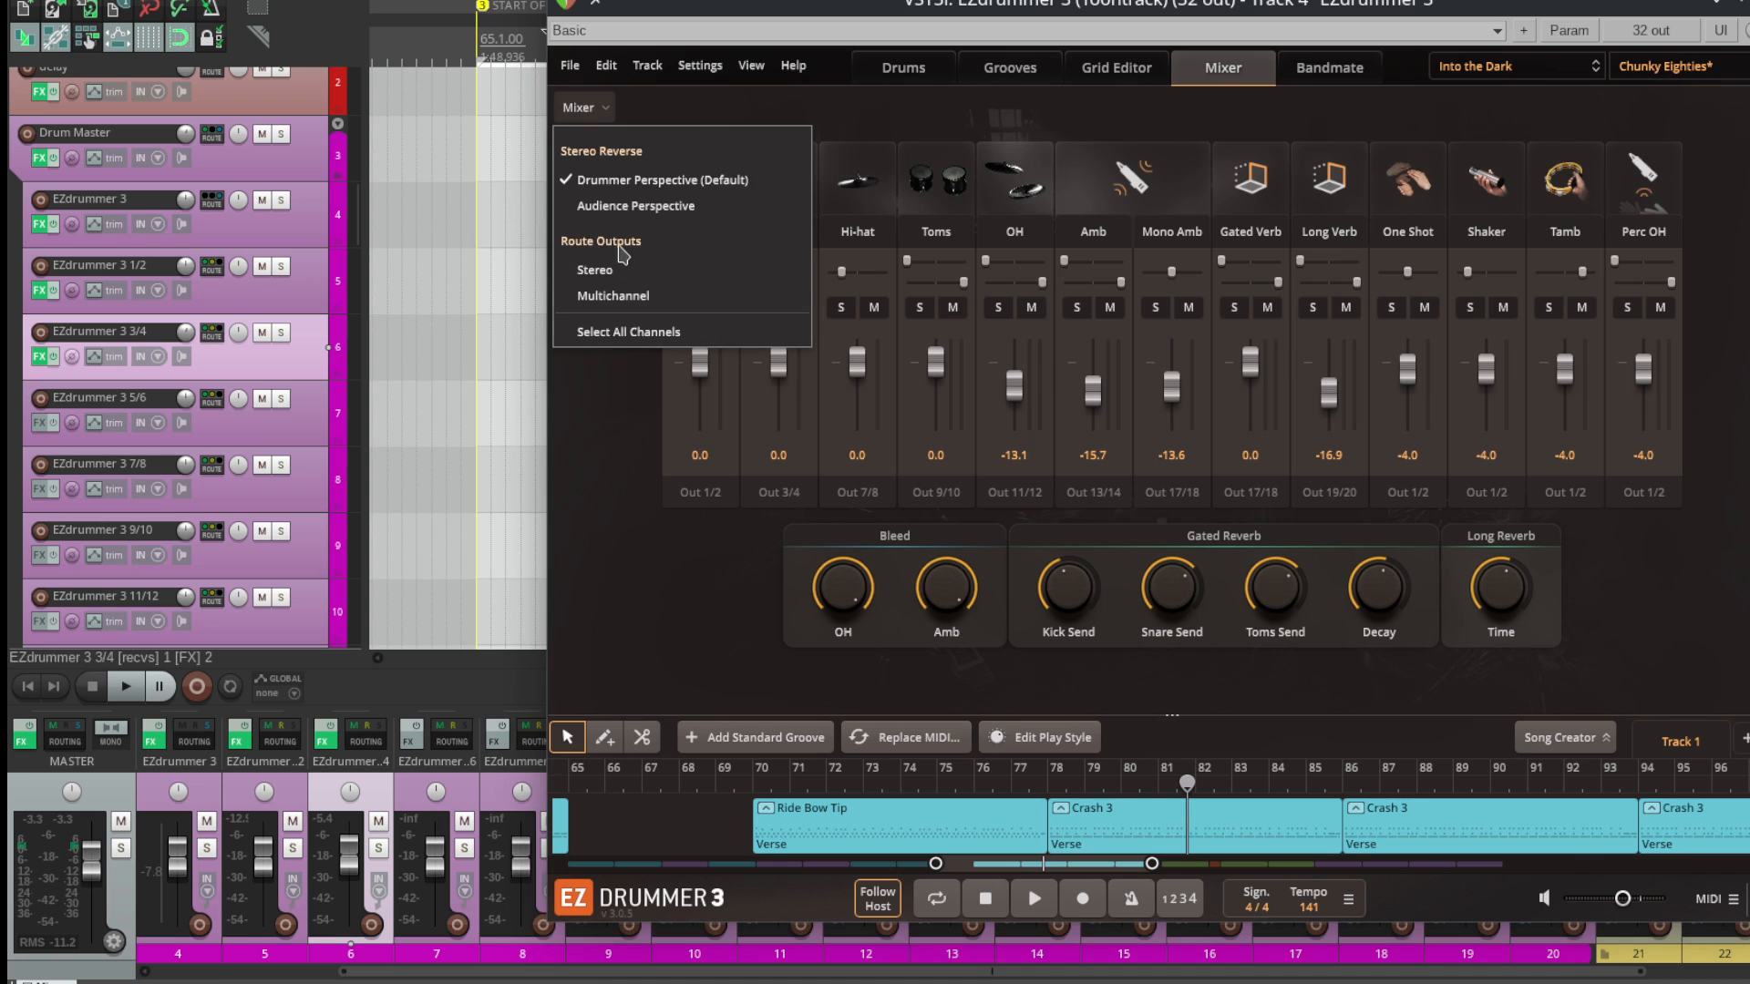
click(640, 516)
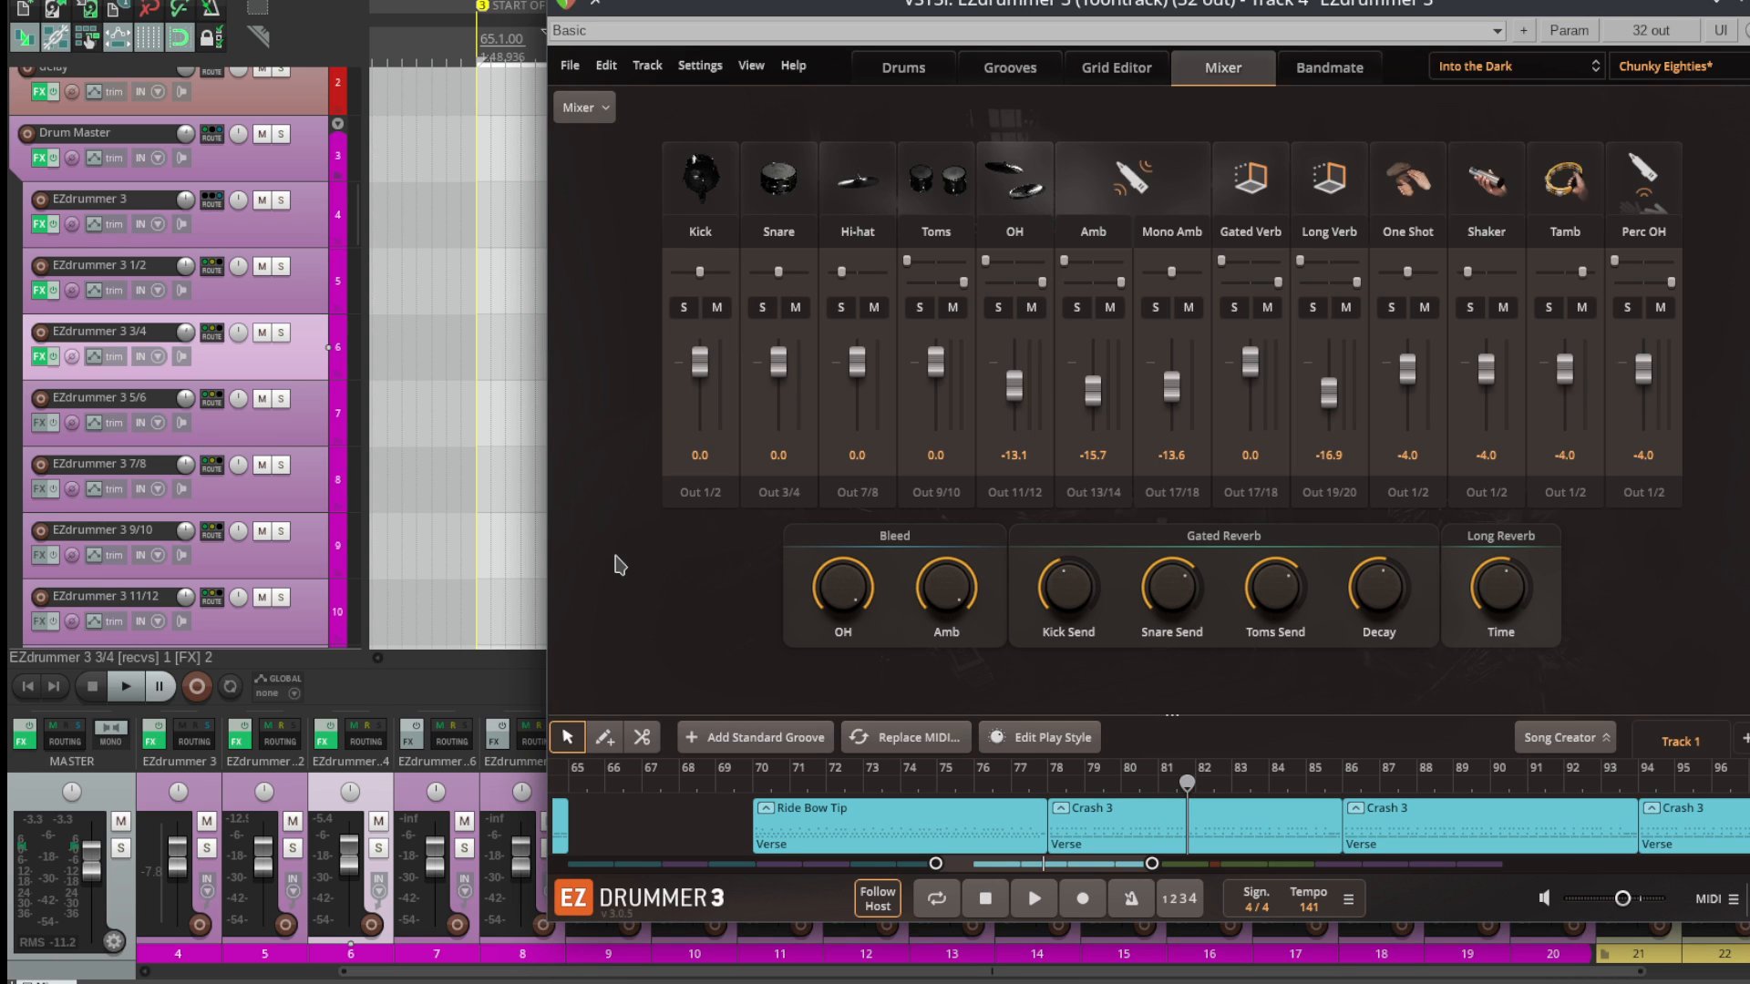
Step: Show the drum and mixer preset choices for the Into the Dark library, then close the EZdrummer window
drag(1153, 3, 1233, 0)
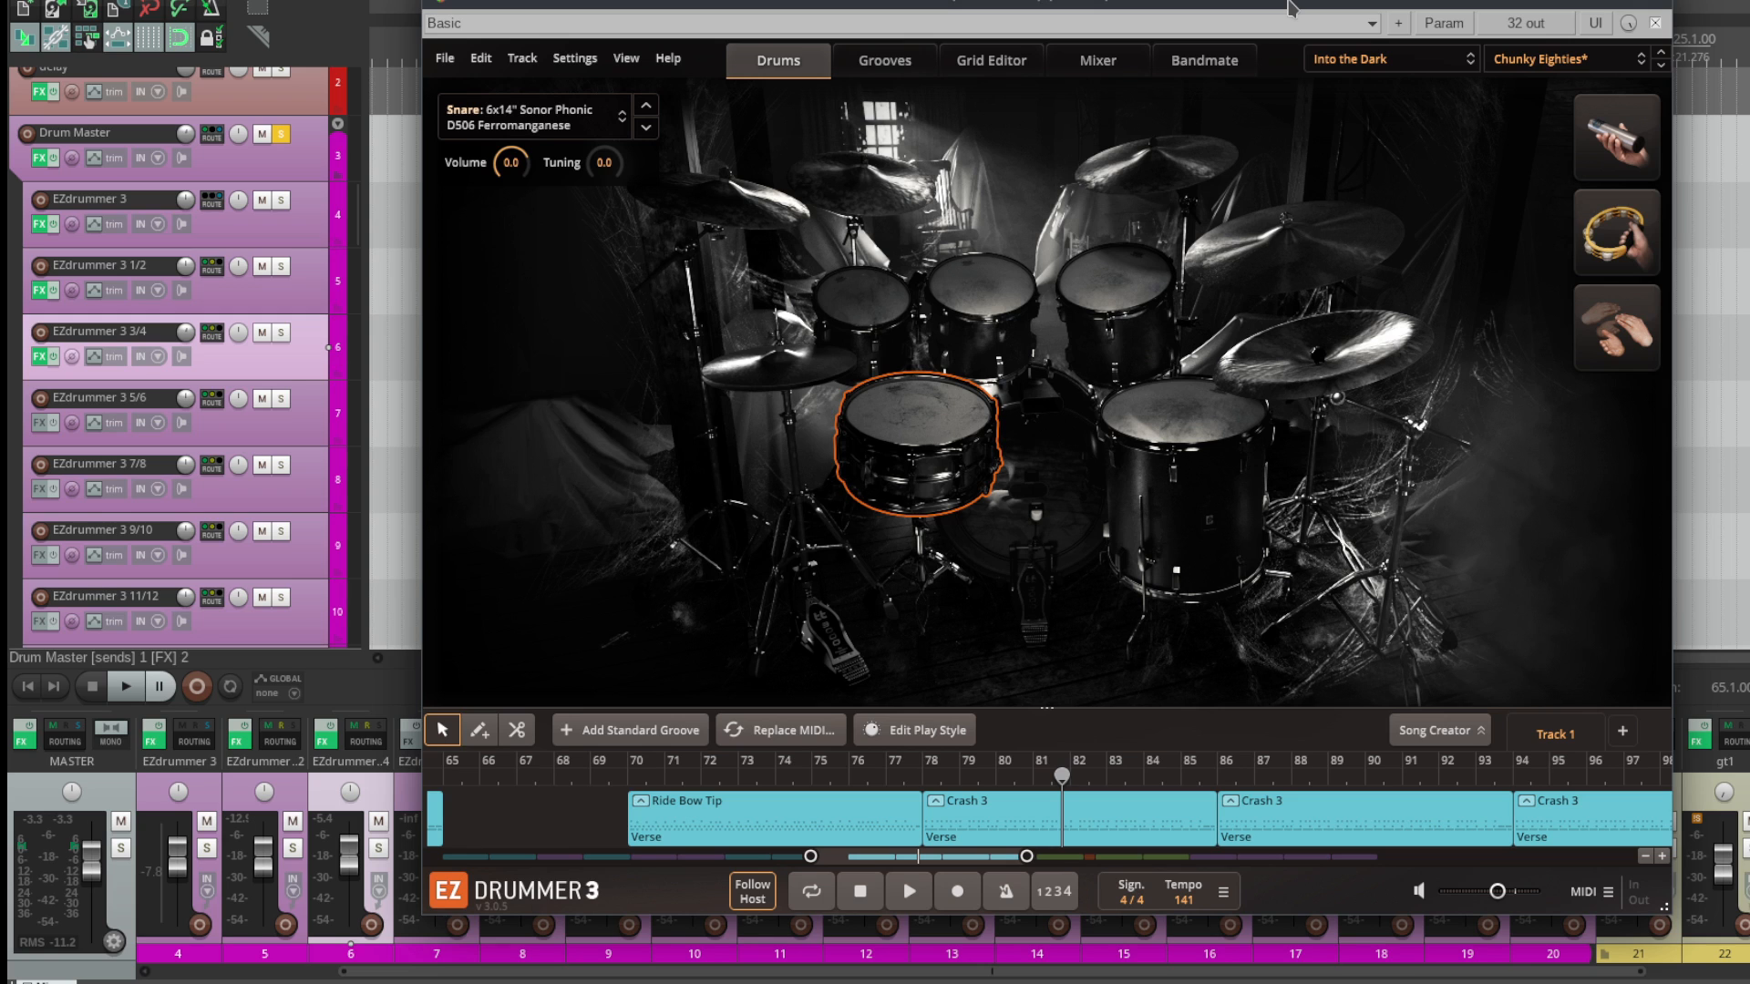
click(1520, 57)
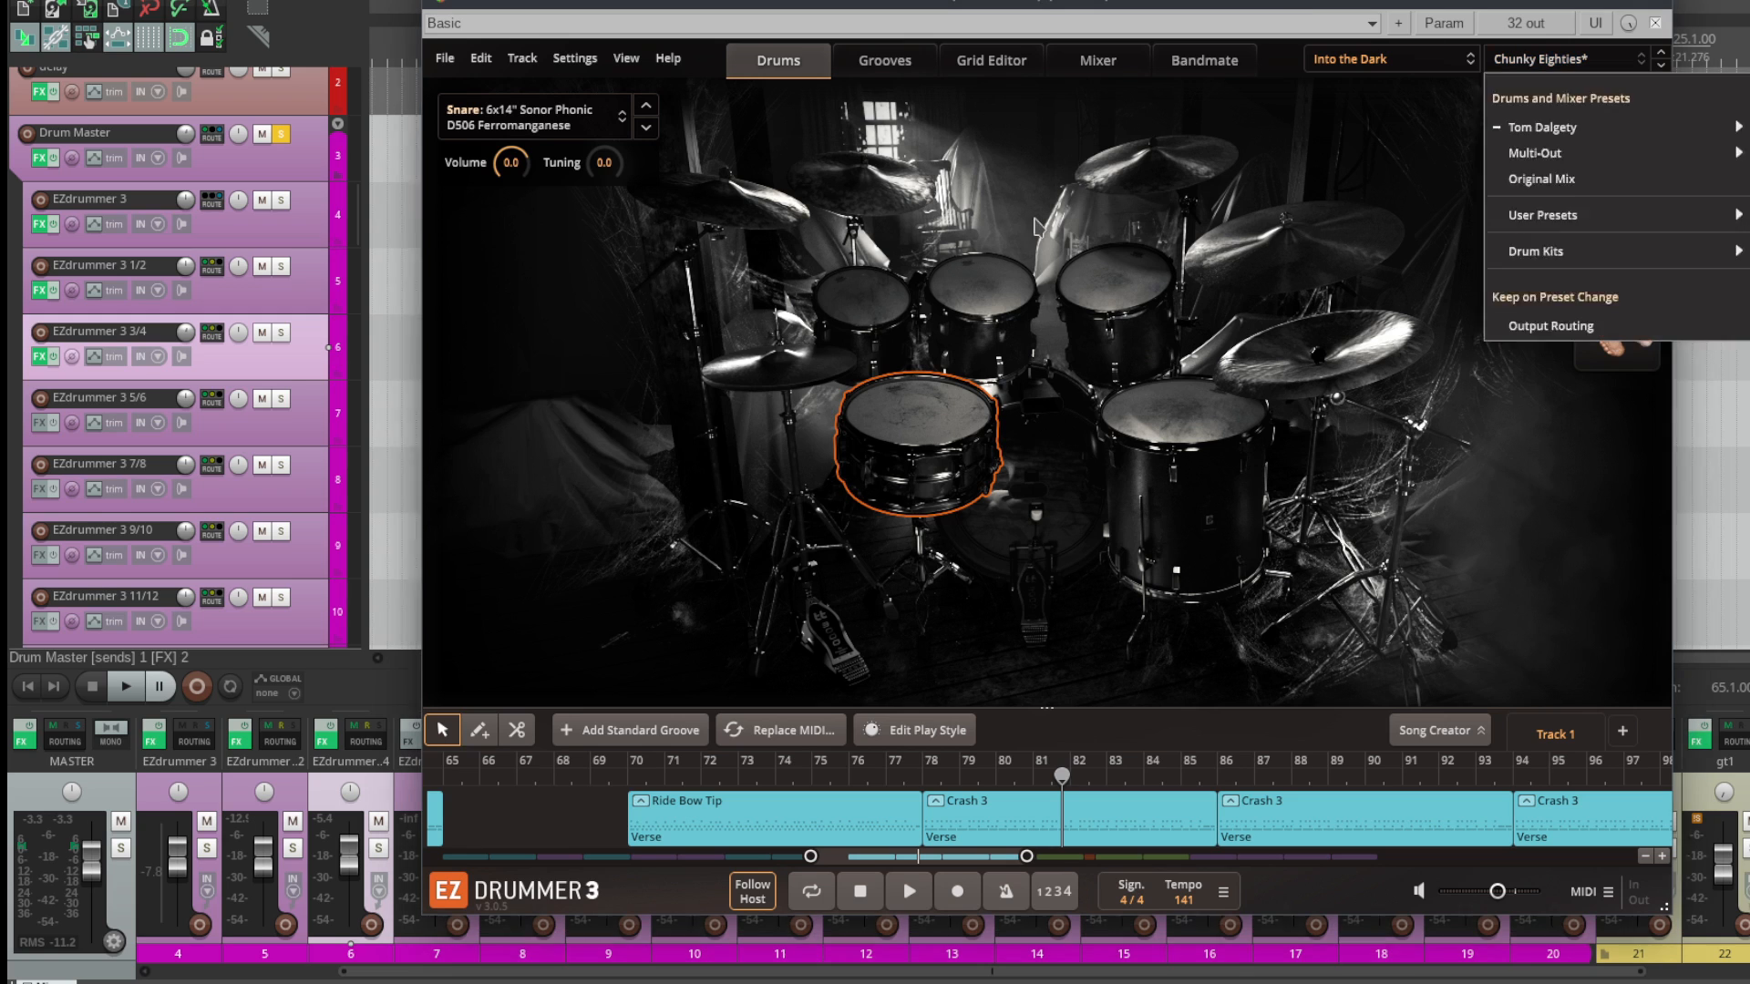
click(594, 332)
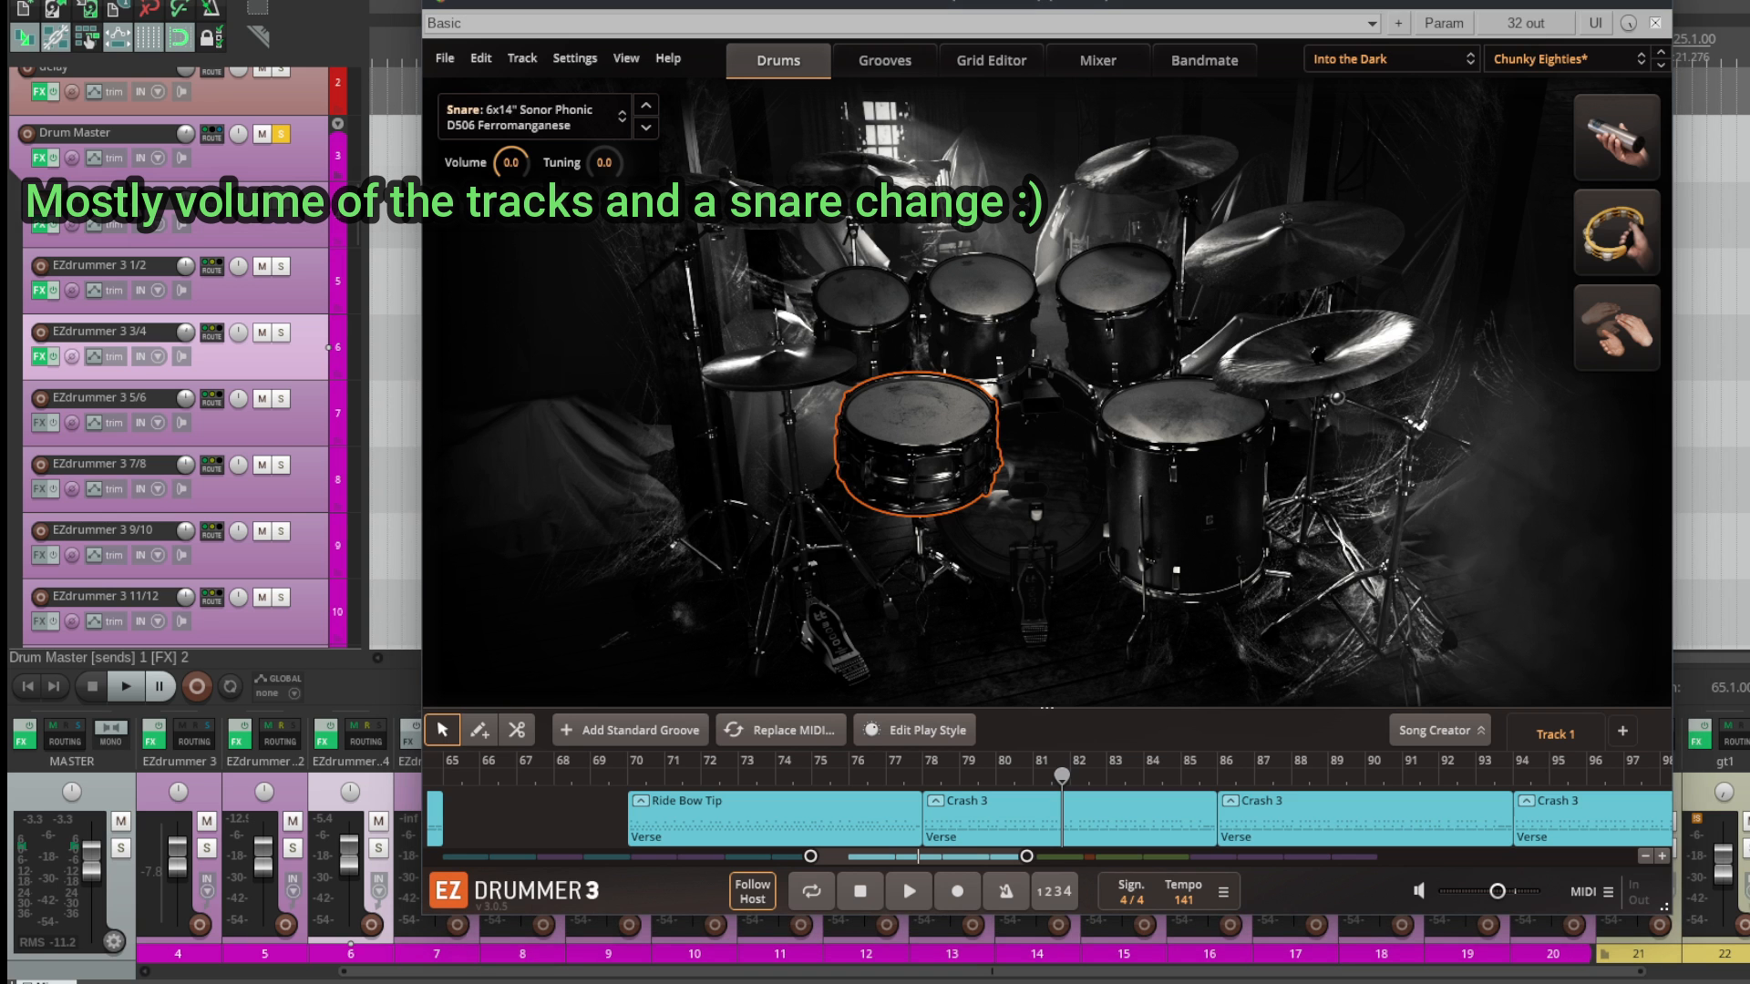
key(Escape)
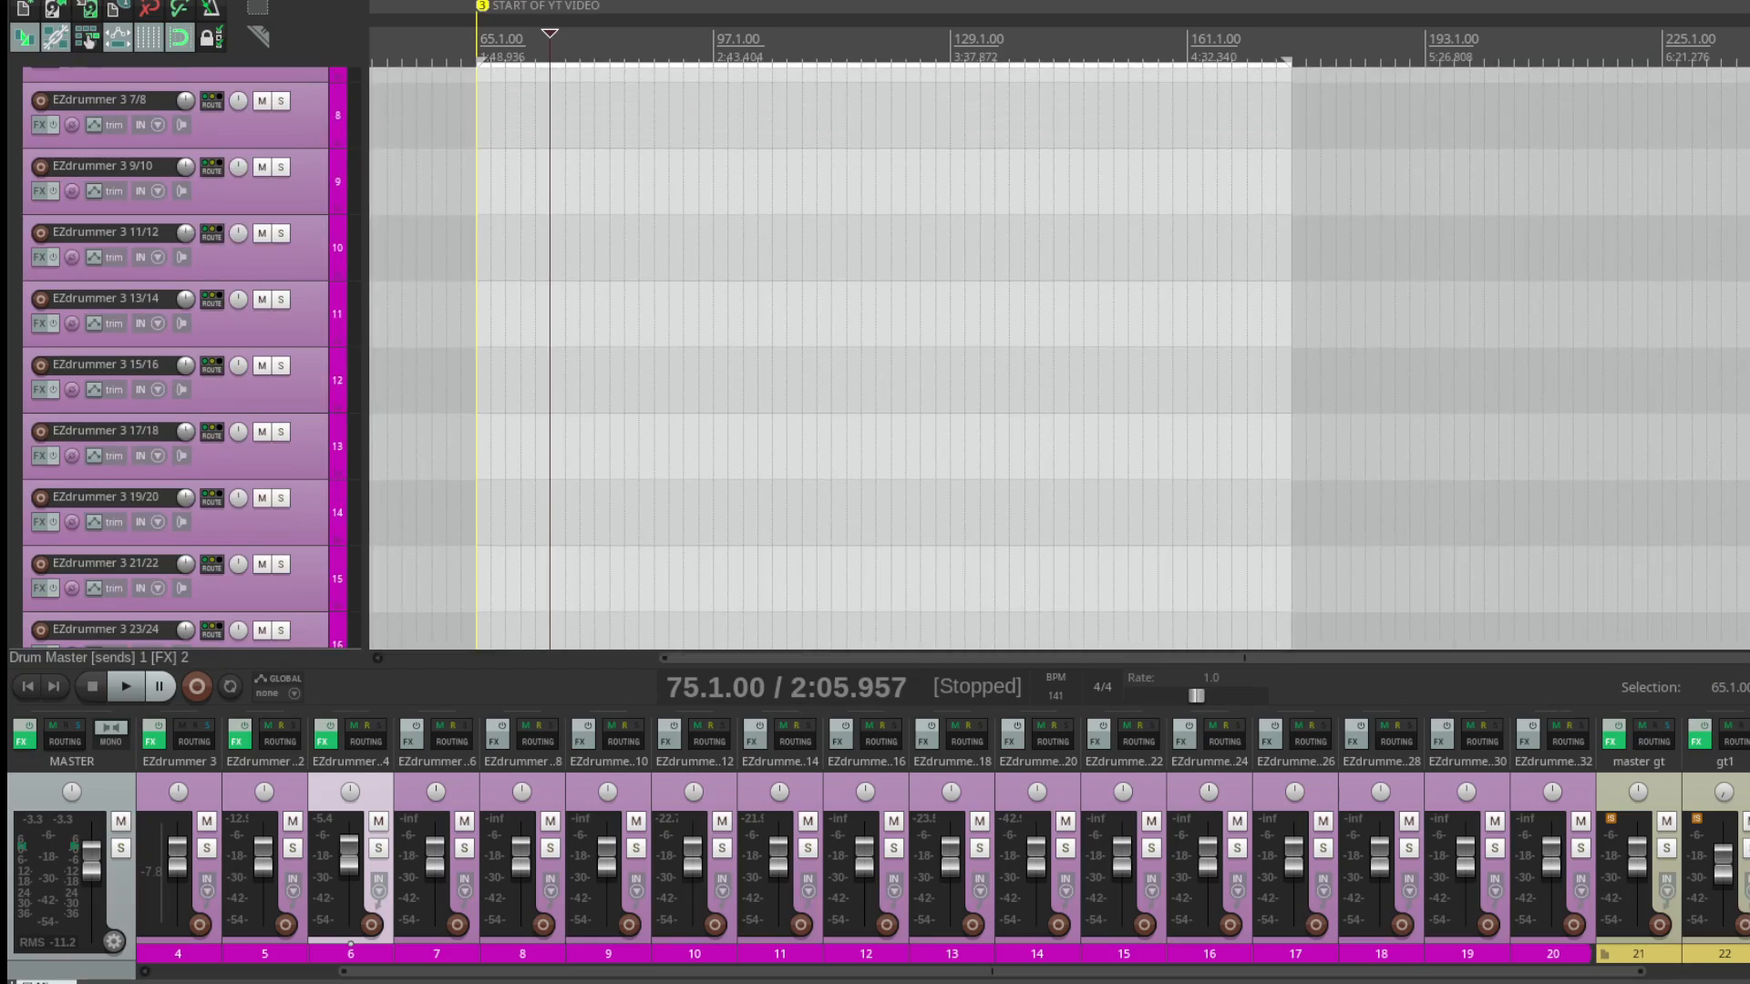
Step: Place the edit cursor at bar 71 on the EZdrummer 3 track
scroll(182, 358, up, 5)
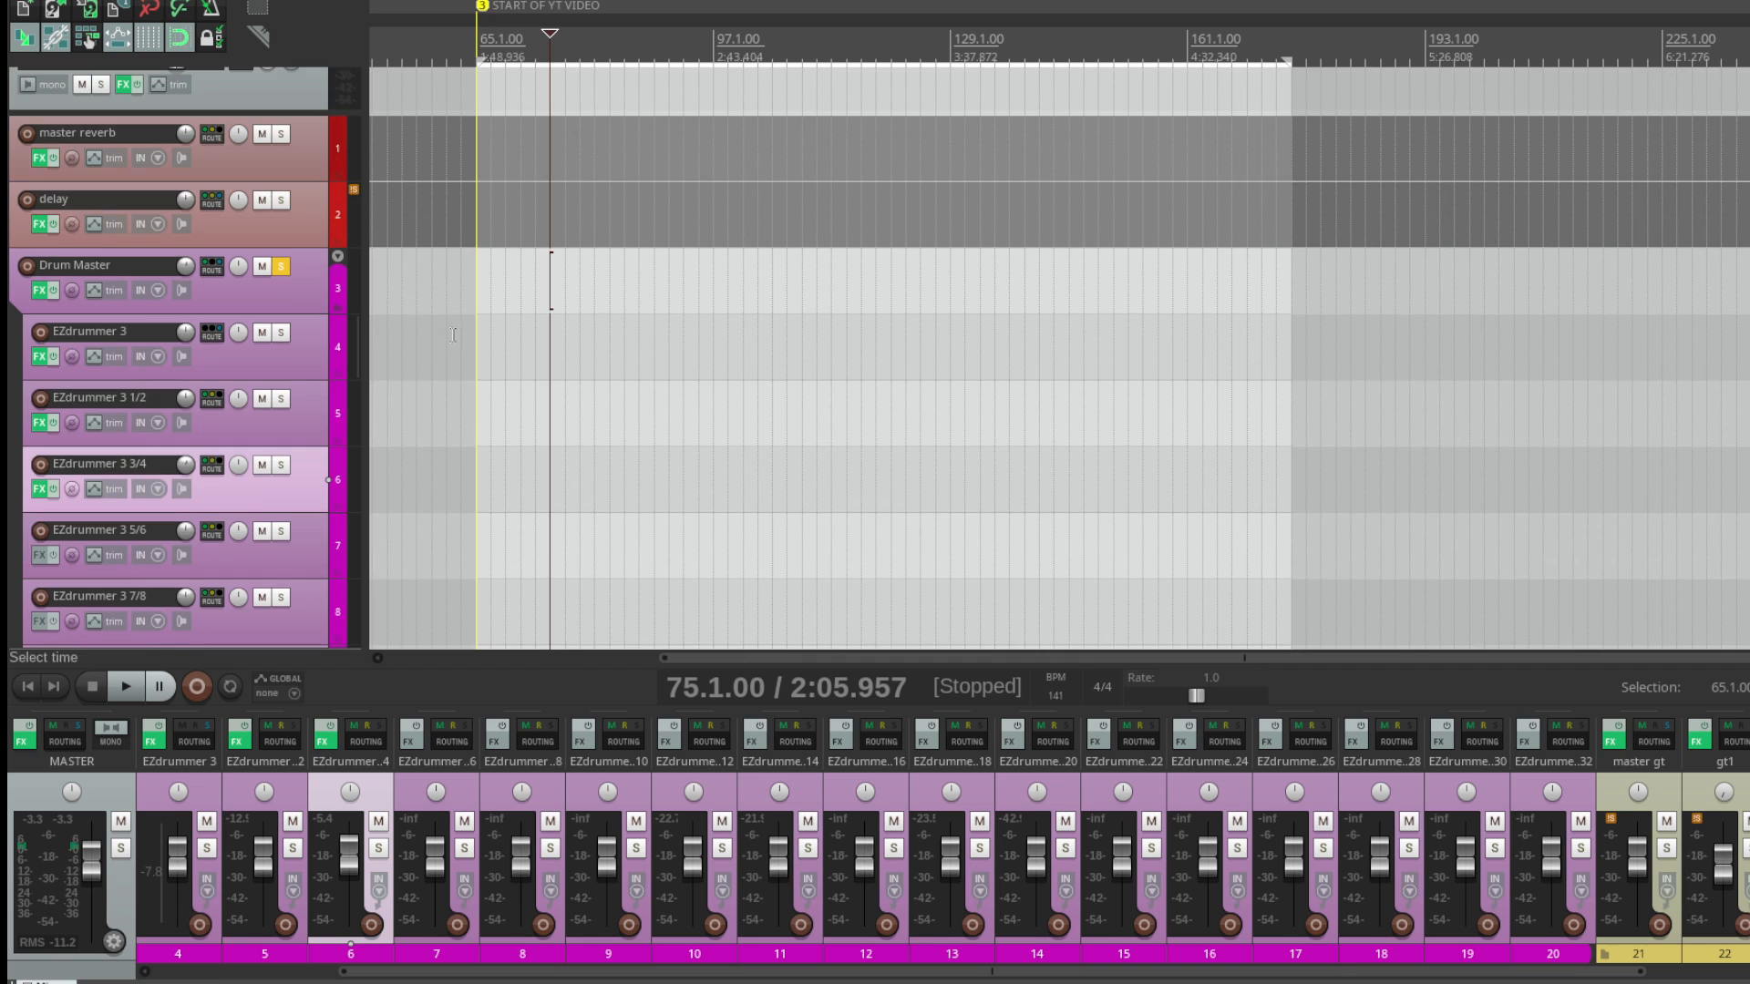
click(522, 347)
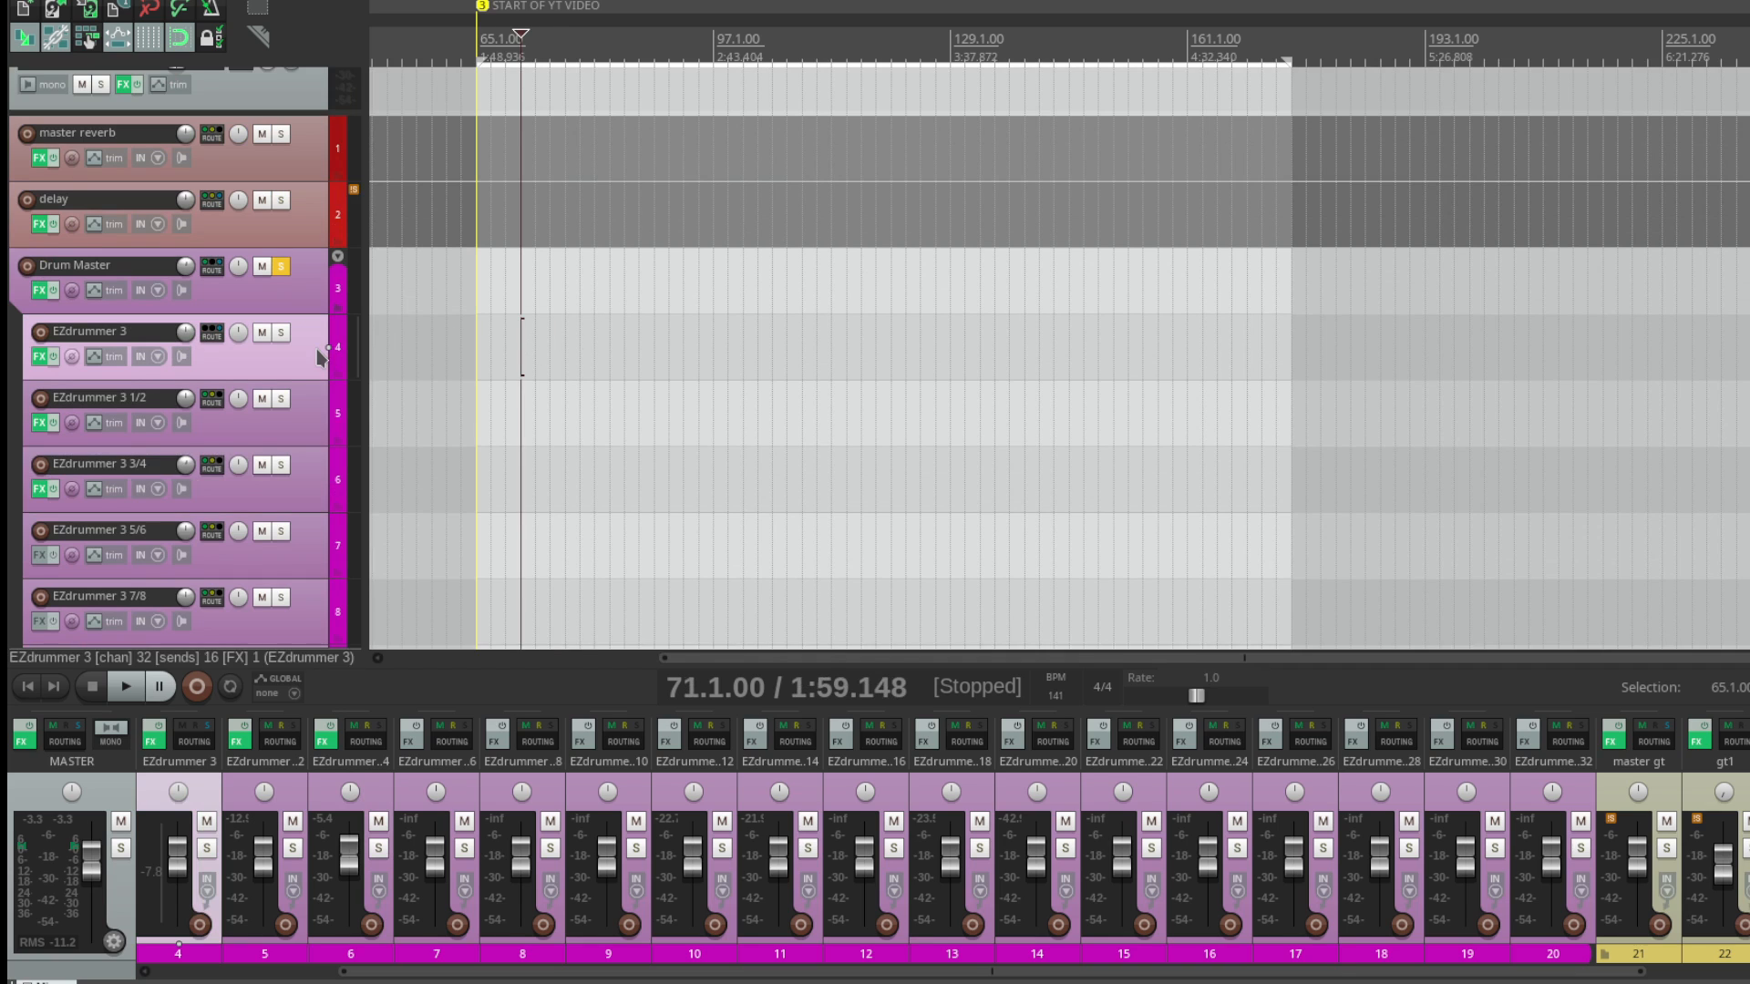
Step: Inspect the Drum Master routing and the ValhallaSupermassive effect on the master reverb track
click(212, 267)
drag(761, 259, 962, 308)
key(Escape)
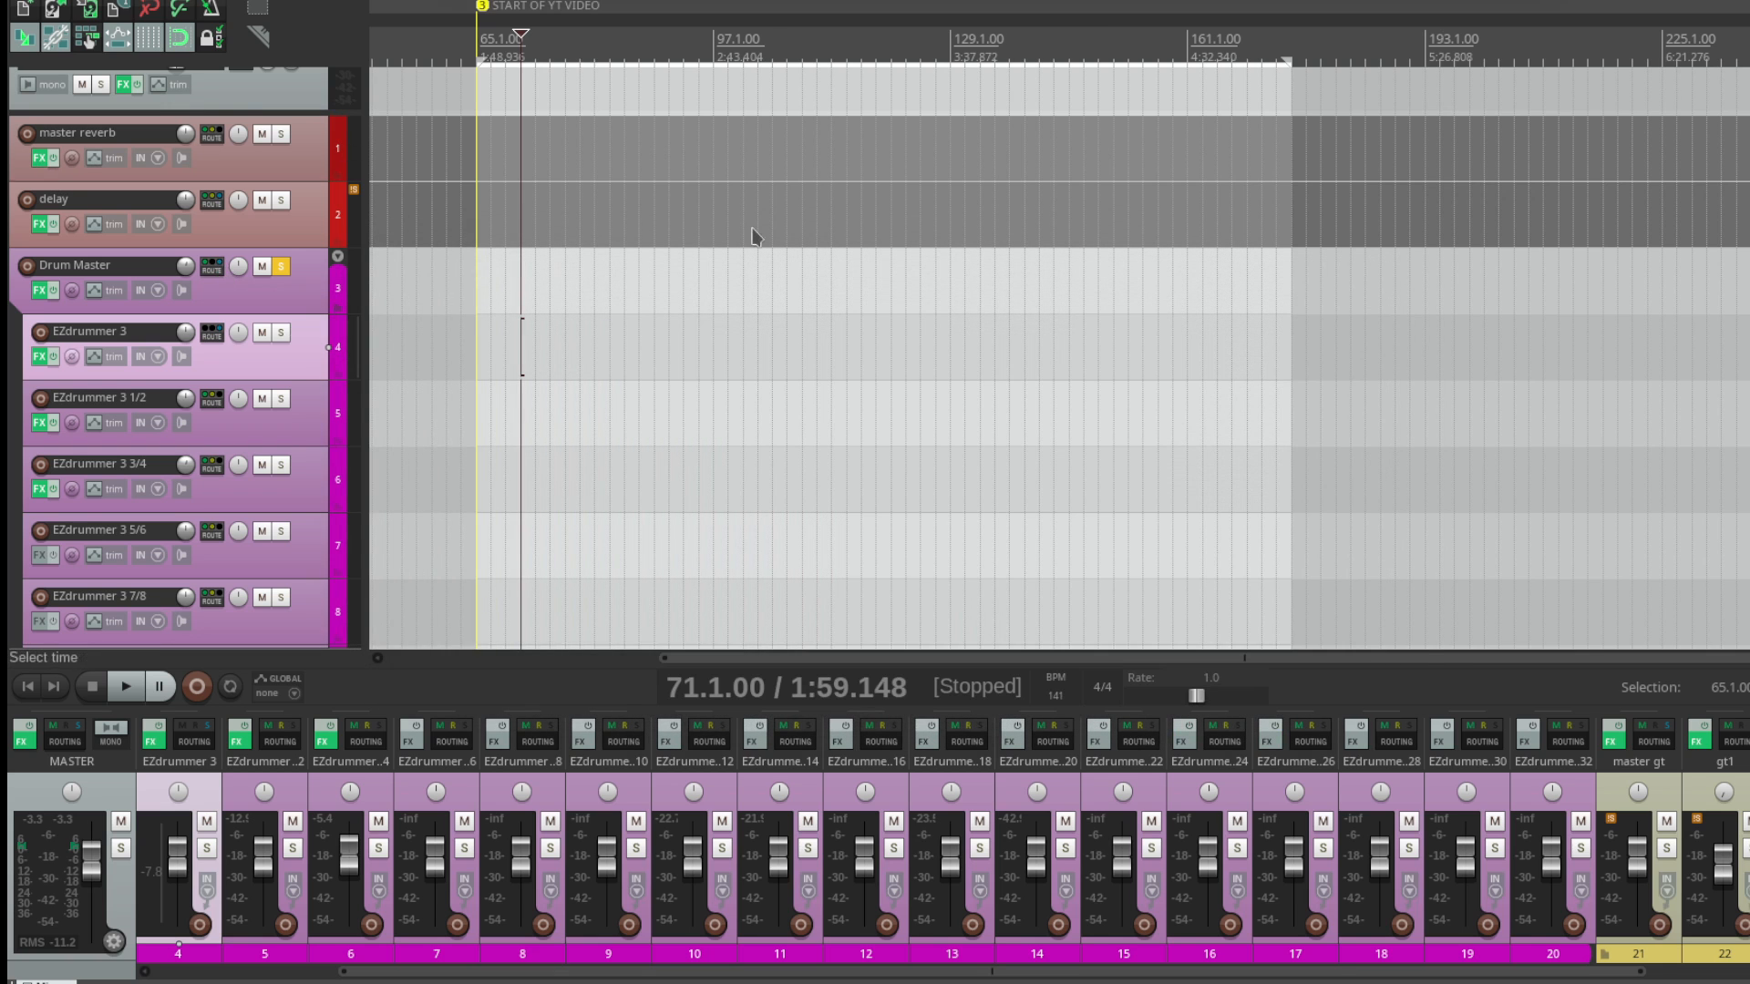
drag(1749, 38, 908, 254)
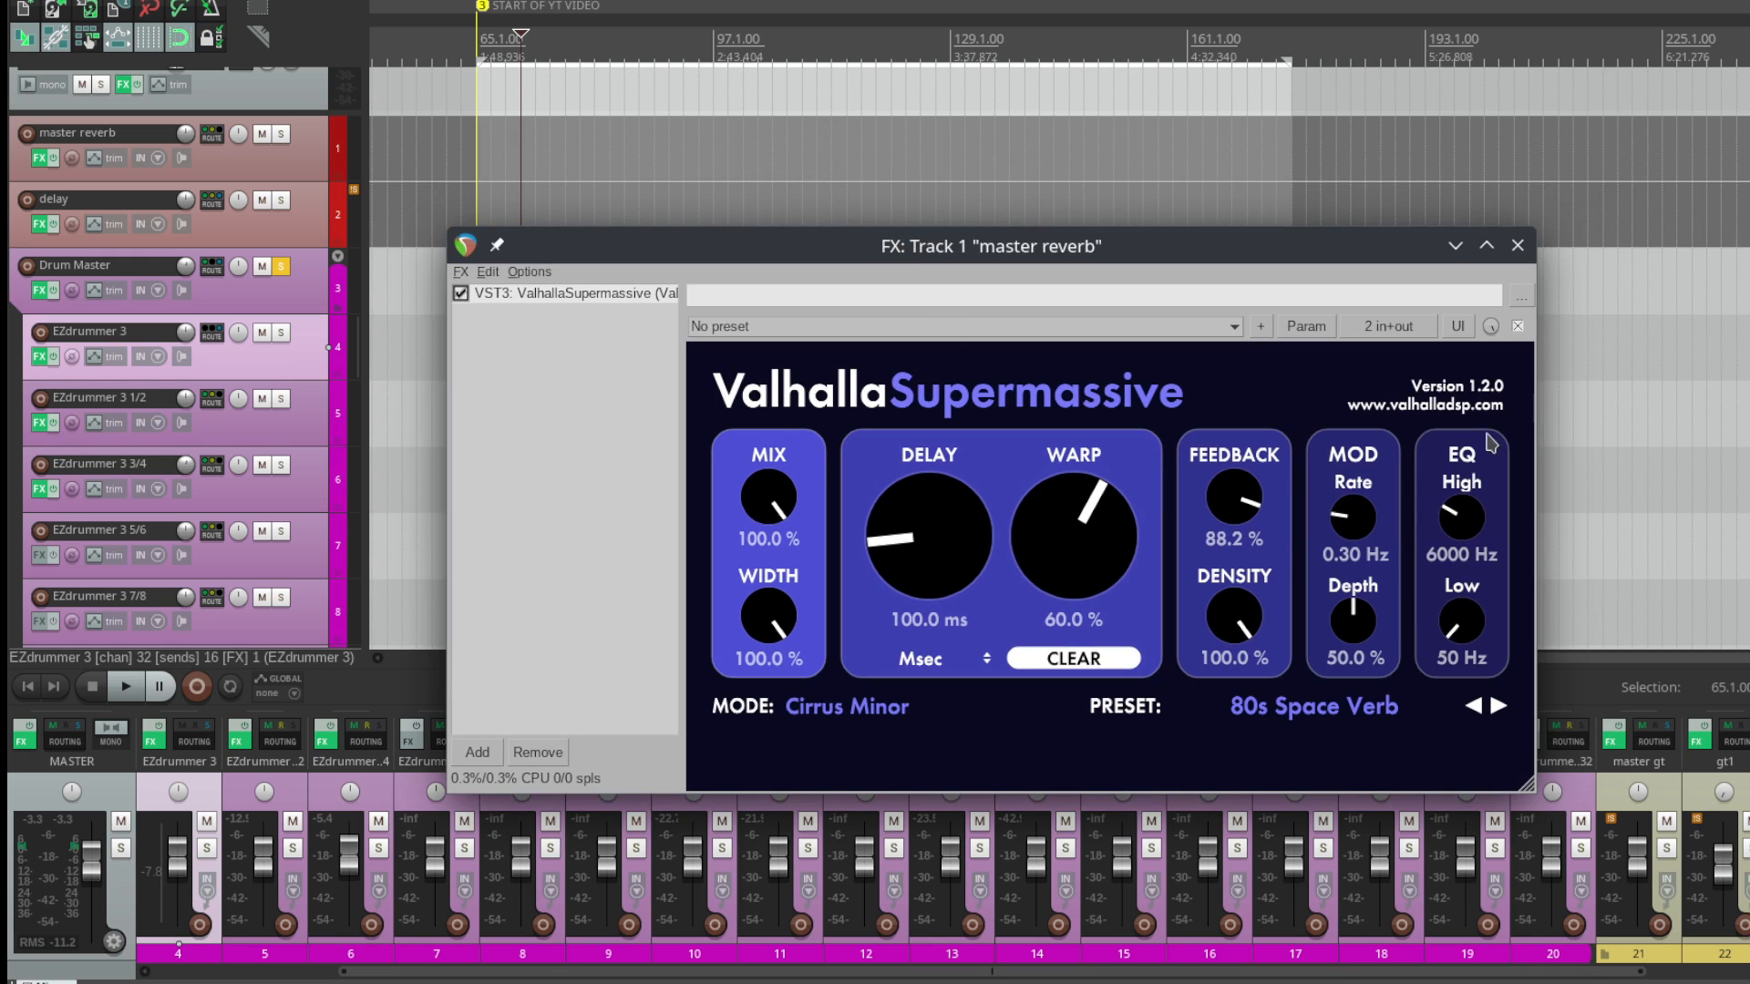
click(1517, 246)
Step: Mute the Drum Master send to master reverb and play from bar 71 to hear the drums without it
click(212, 265)
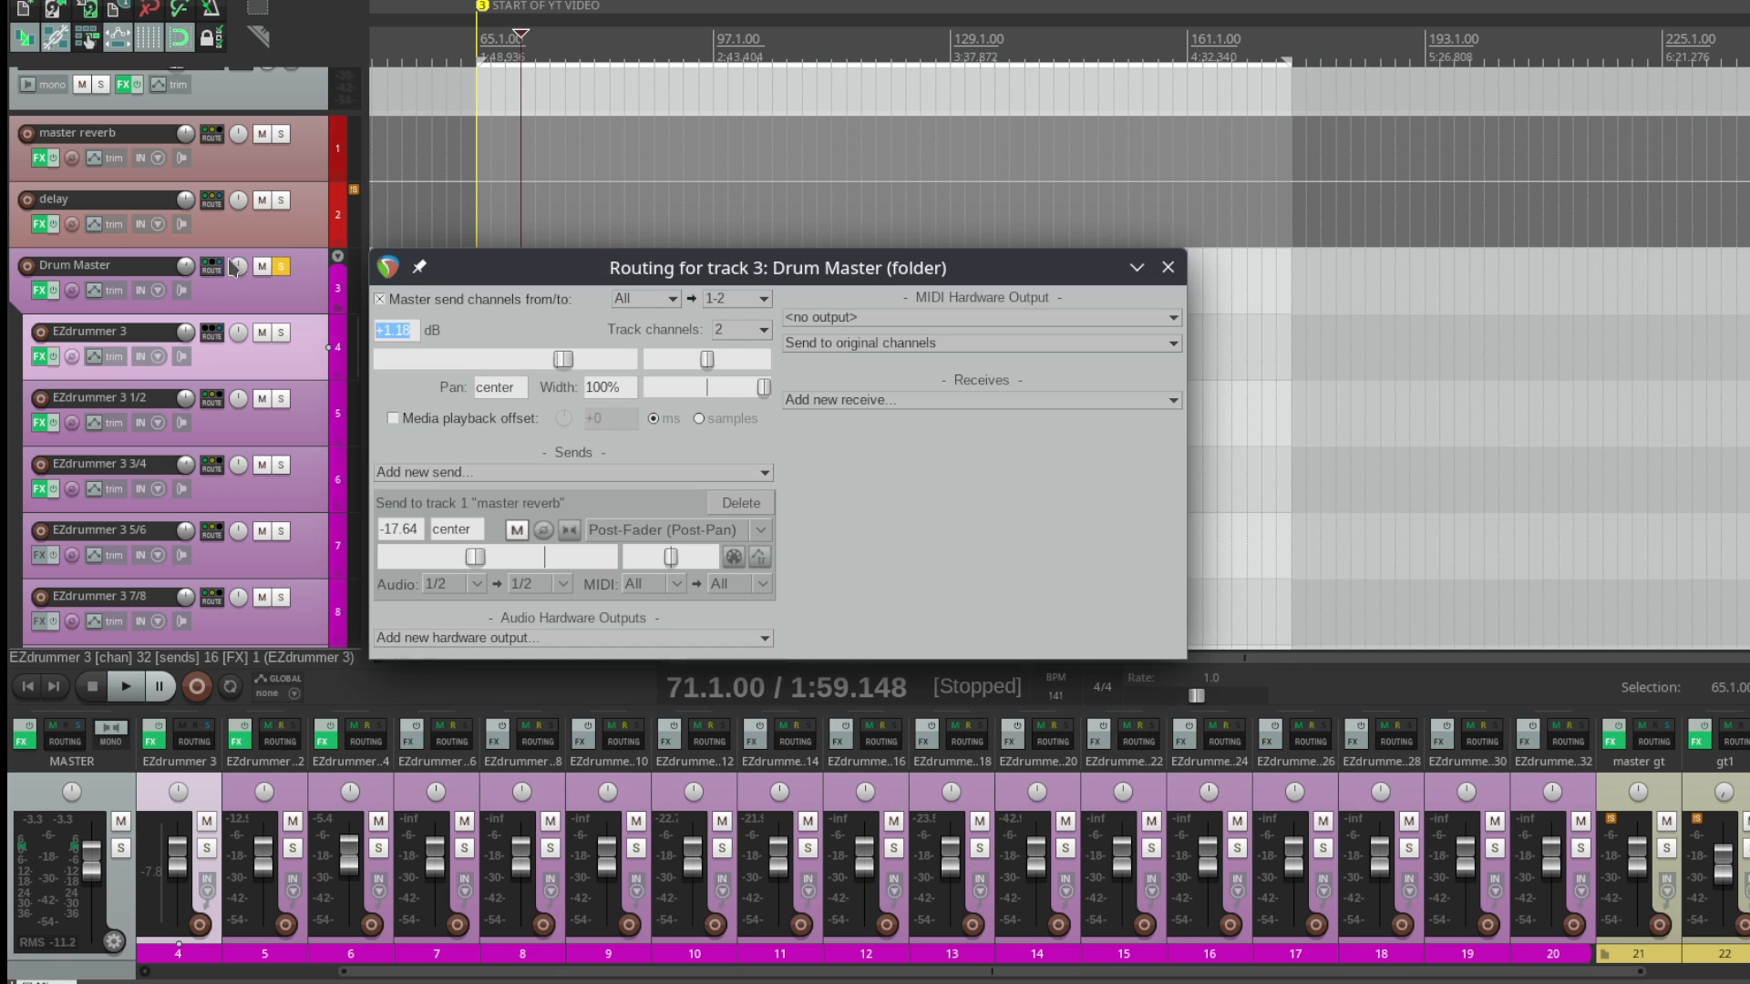
click(517, 530)
drag(736, 274, 1404, 167)
key(space)
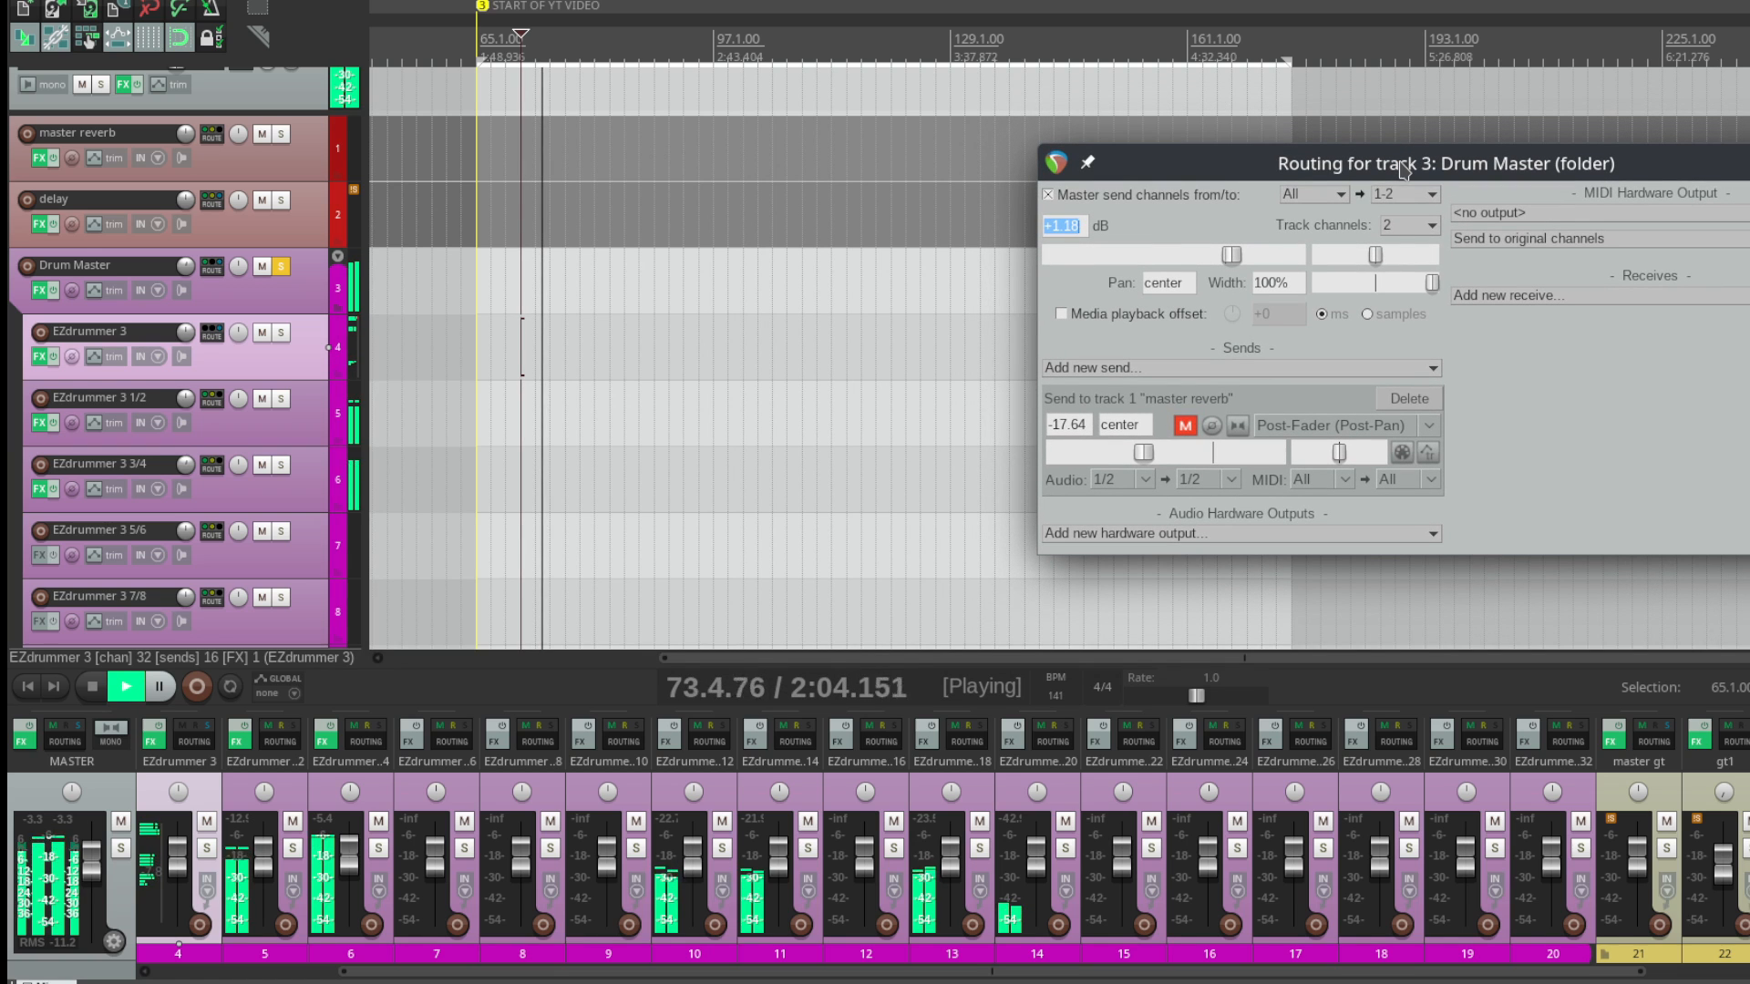
key(space)
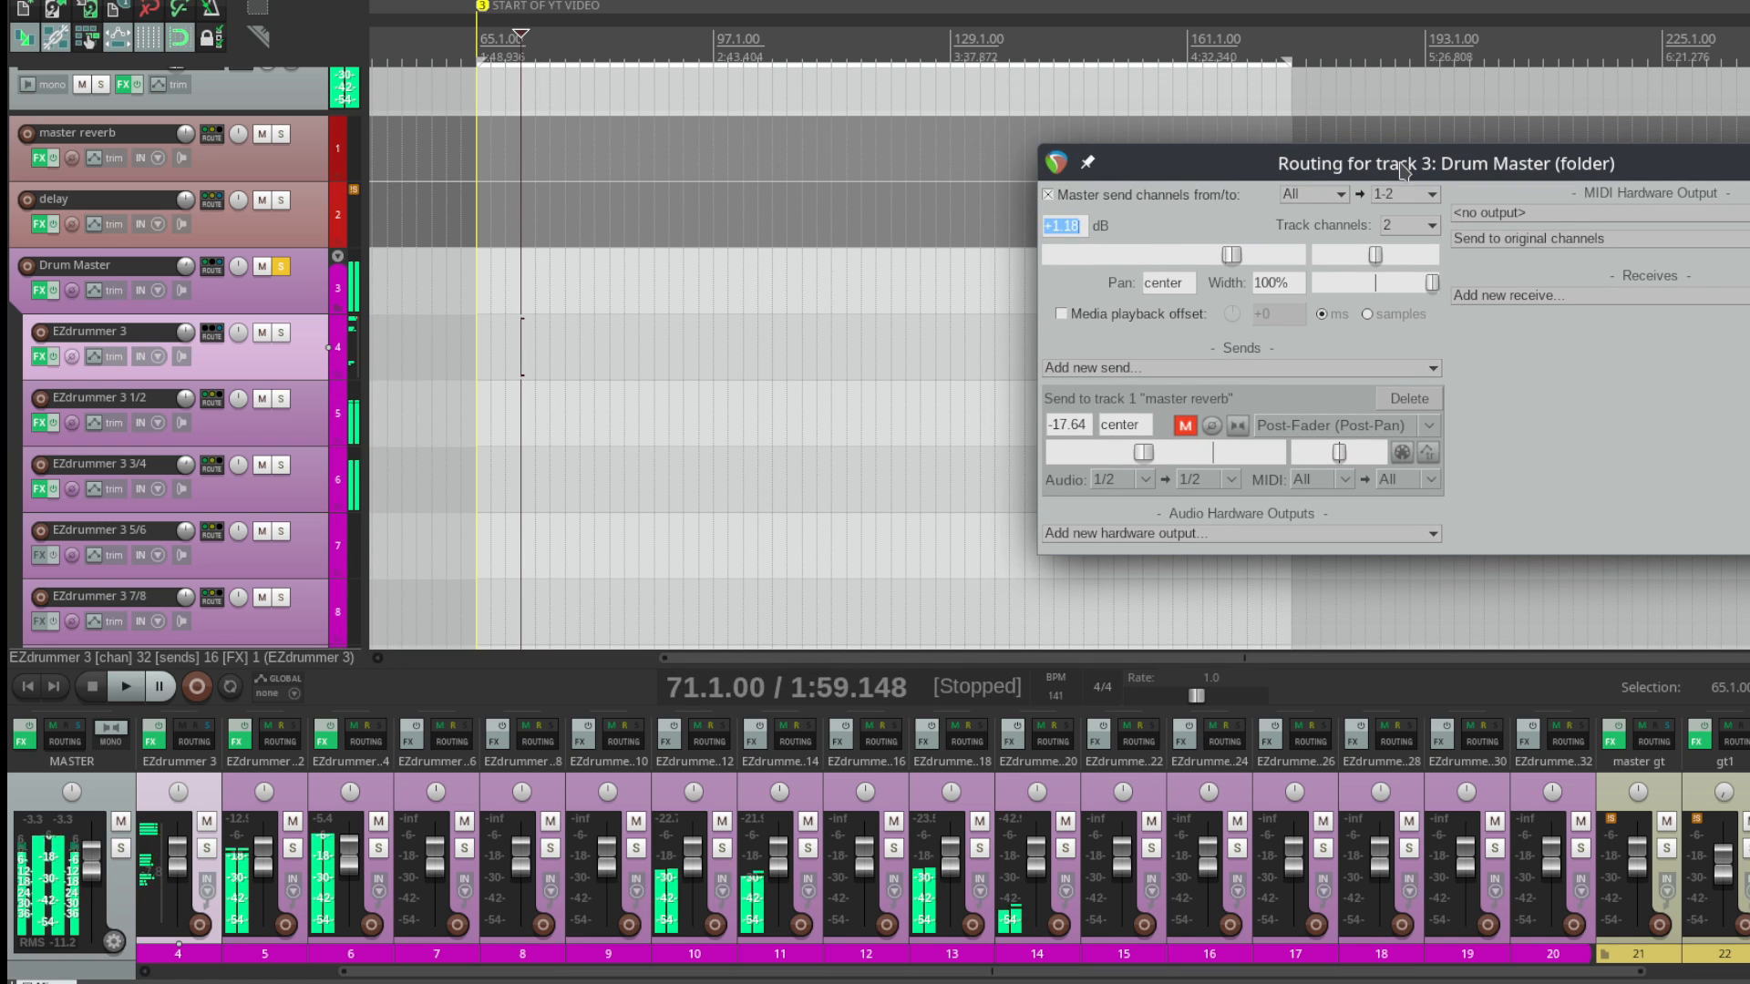
key(Escape)
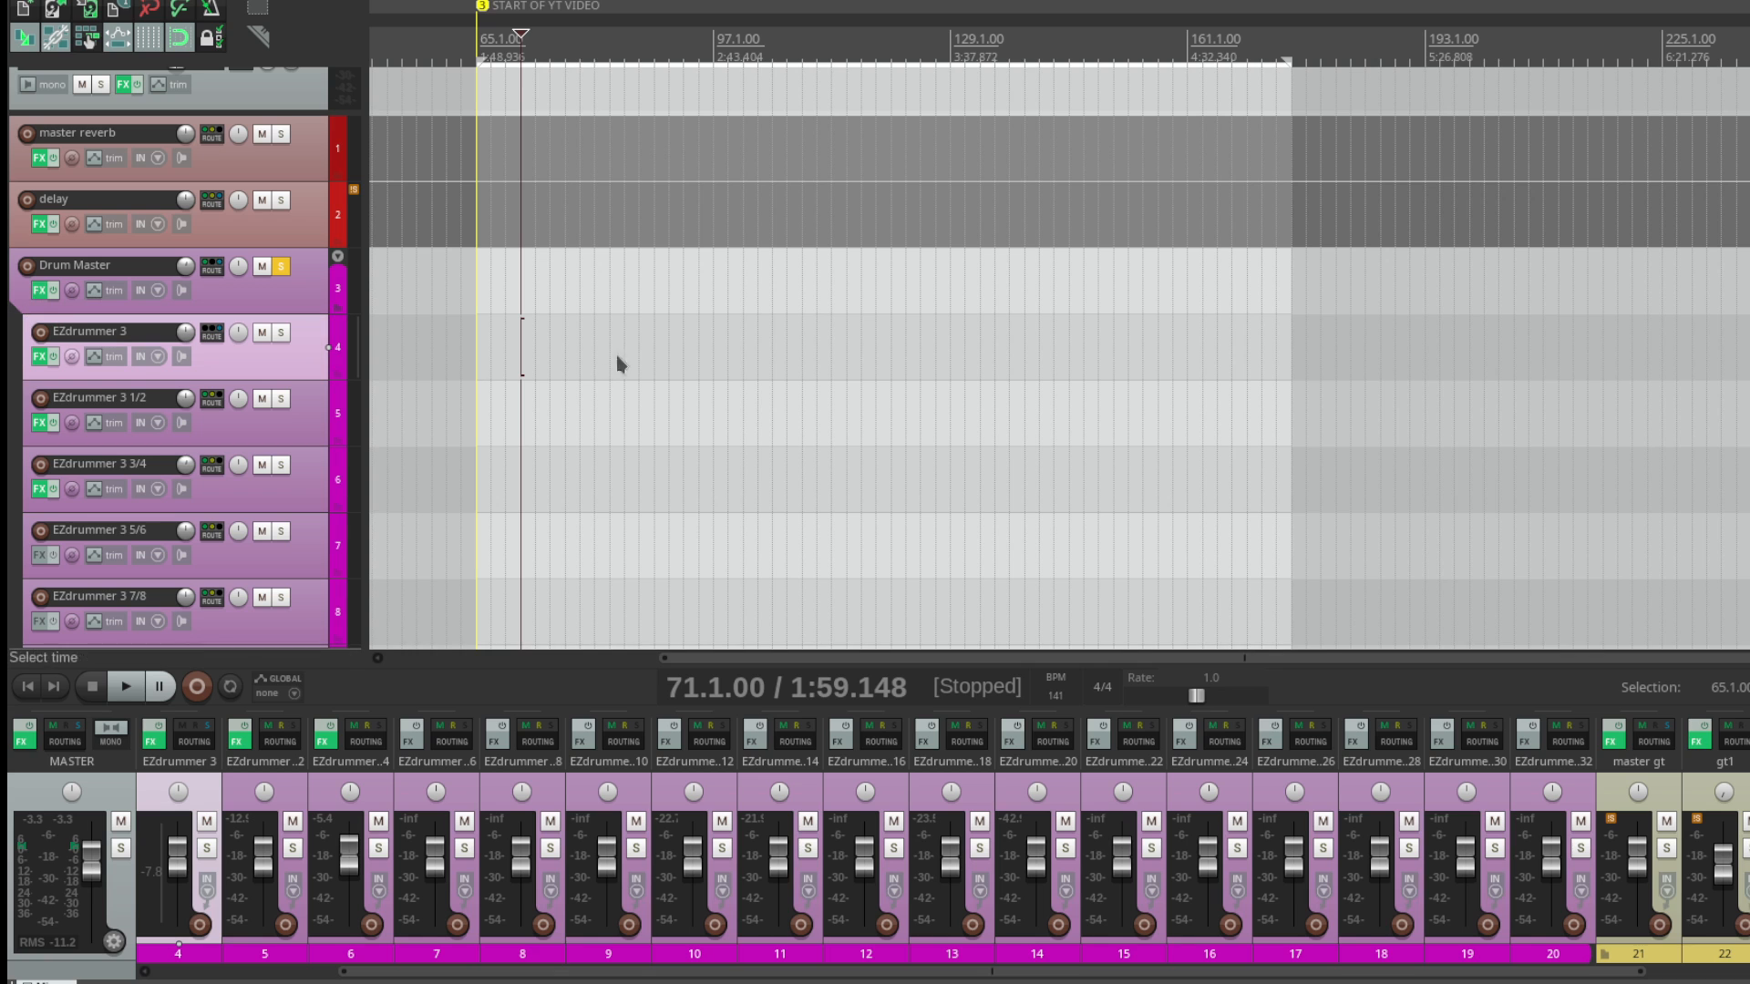
Step: Show the Drum Master effects chain and listen from bar 71 with Xtressor NUKE active
drag(1748, 365, 1061, 239)
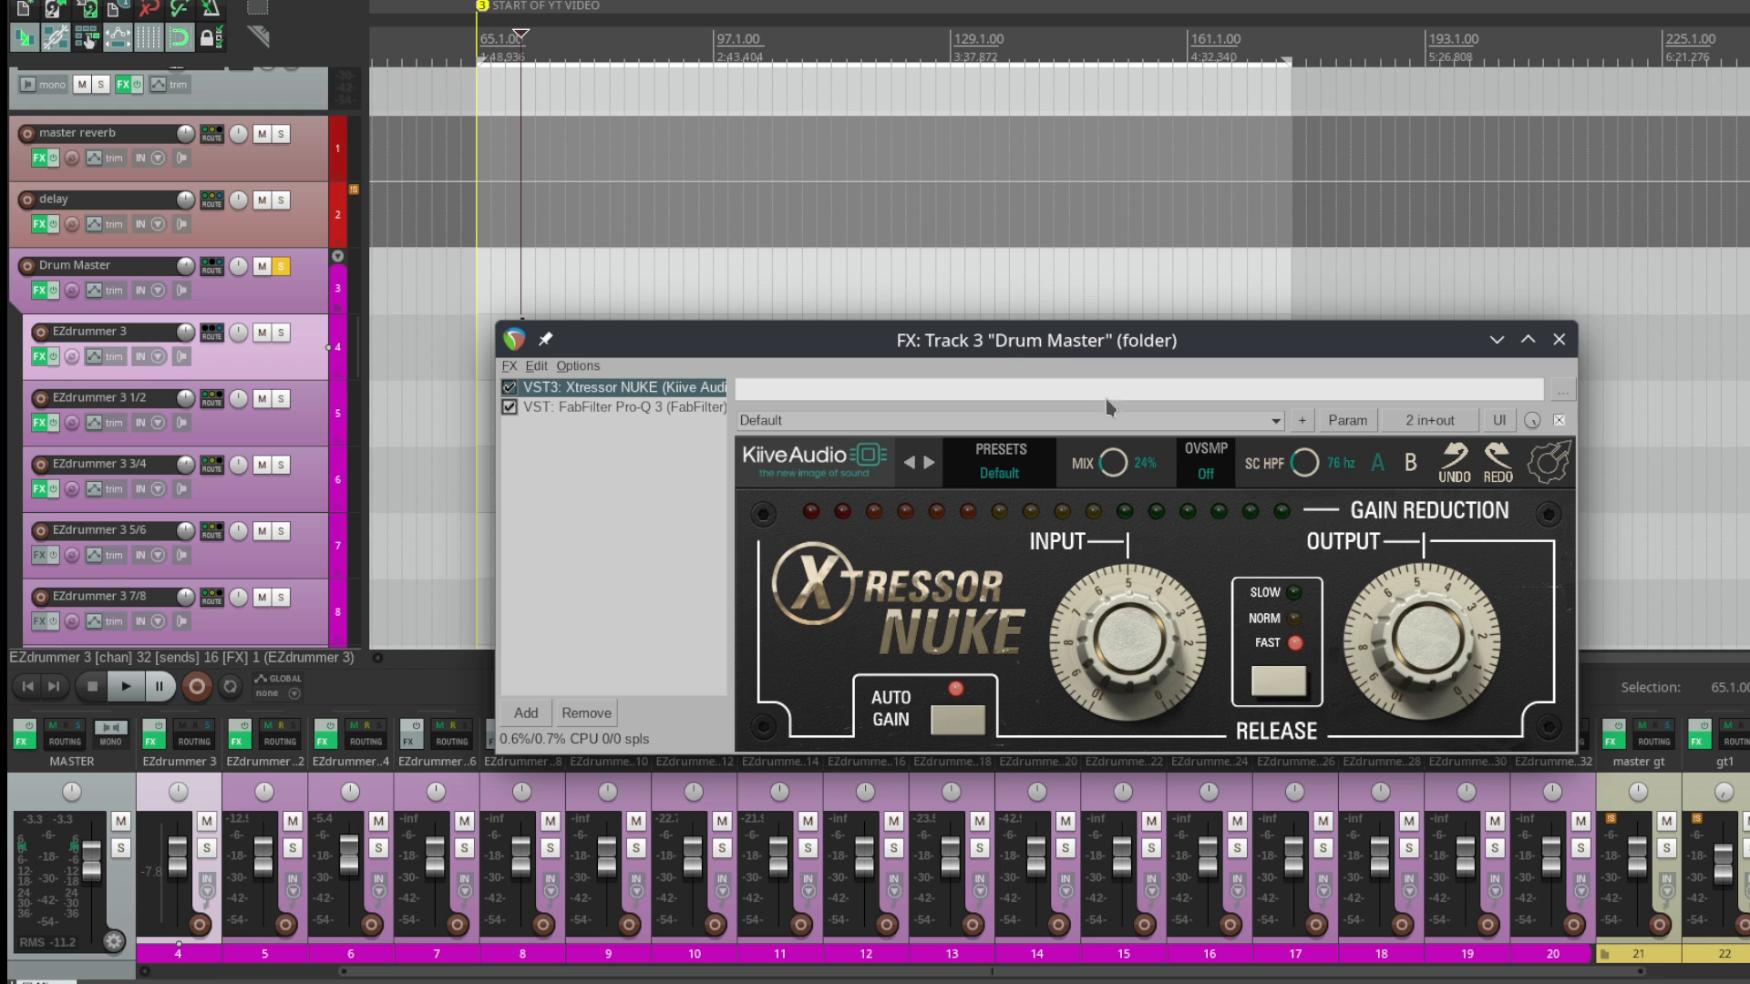
drag(1074, 349, 1031, 345)
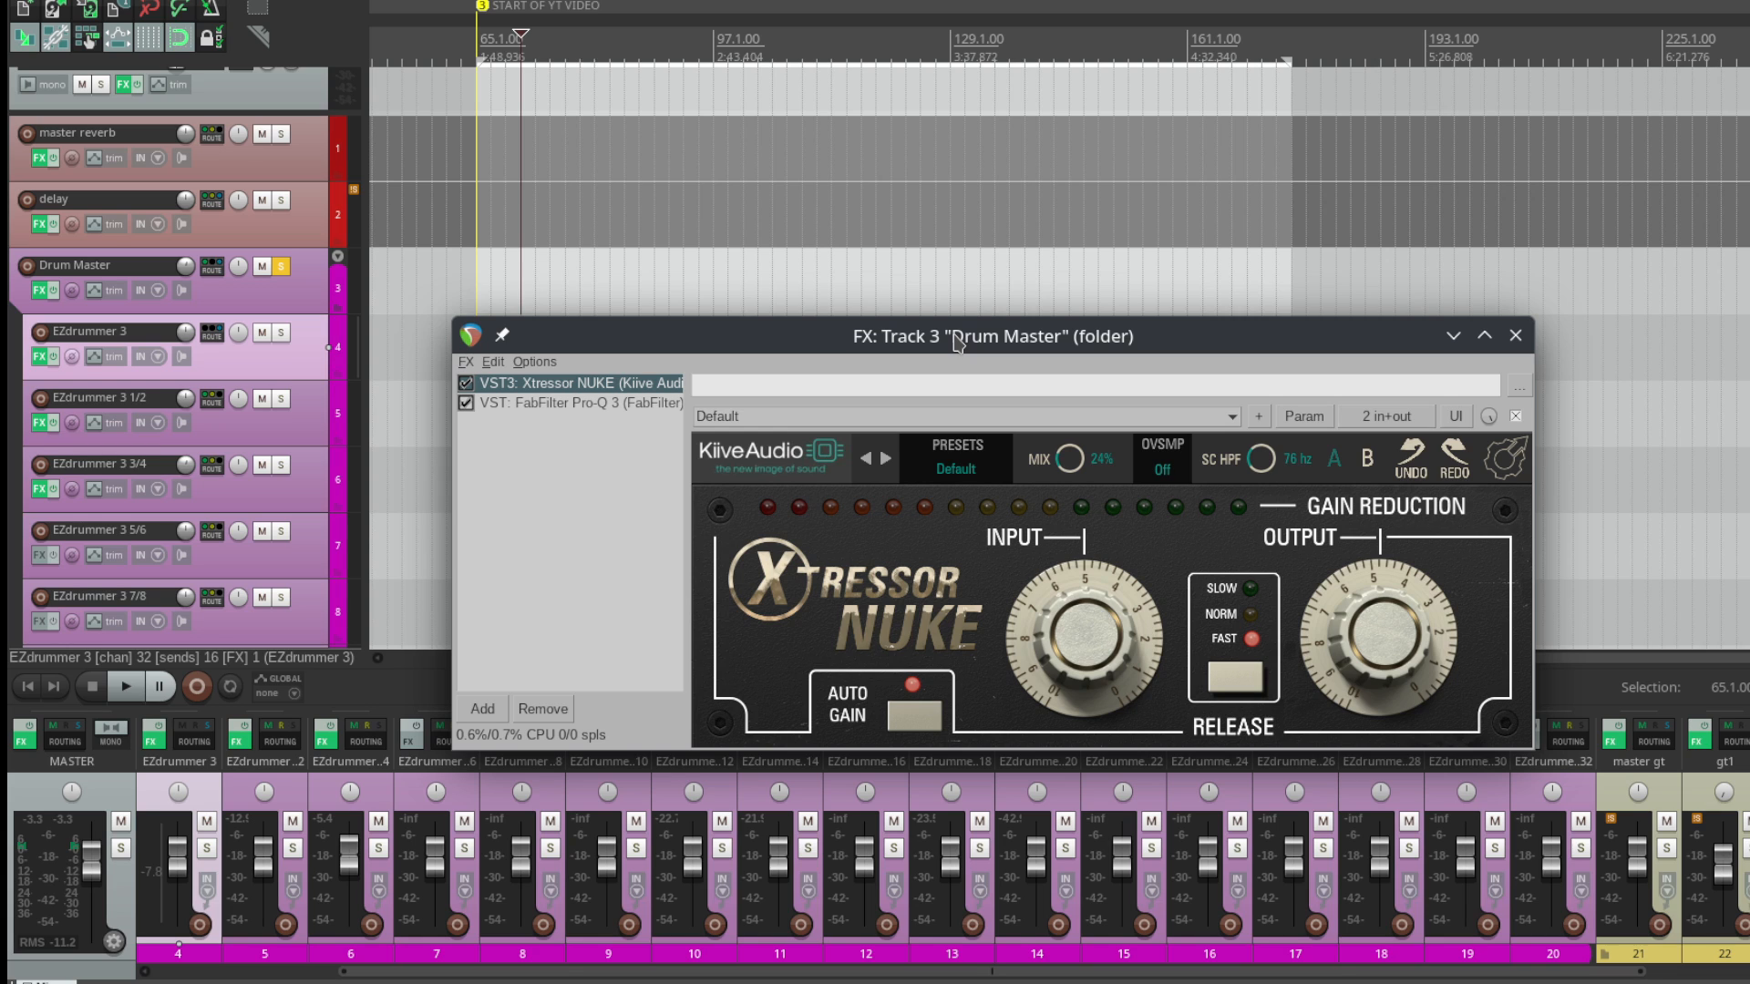
key(space)
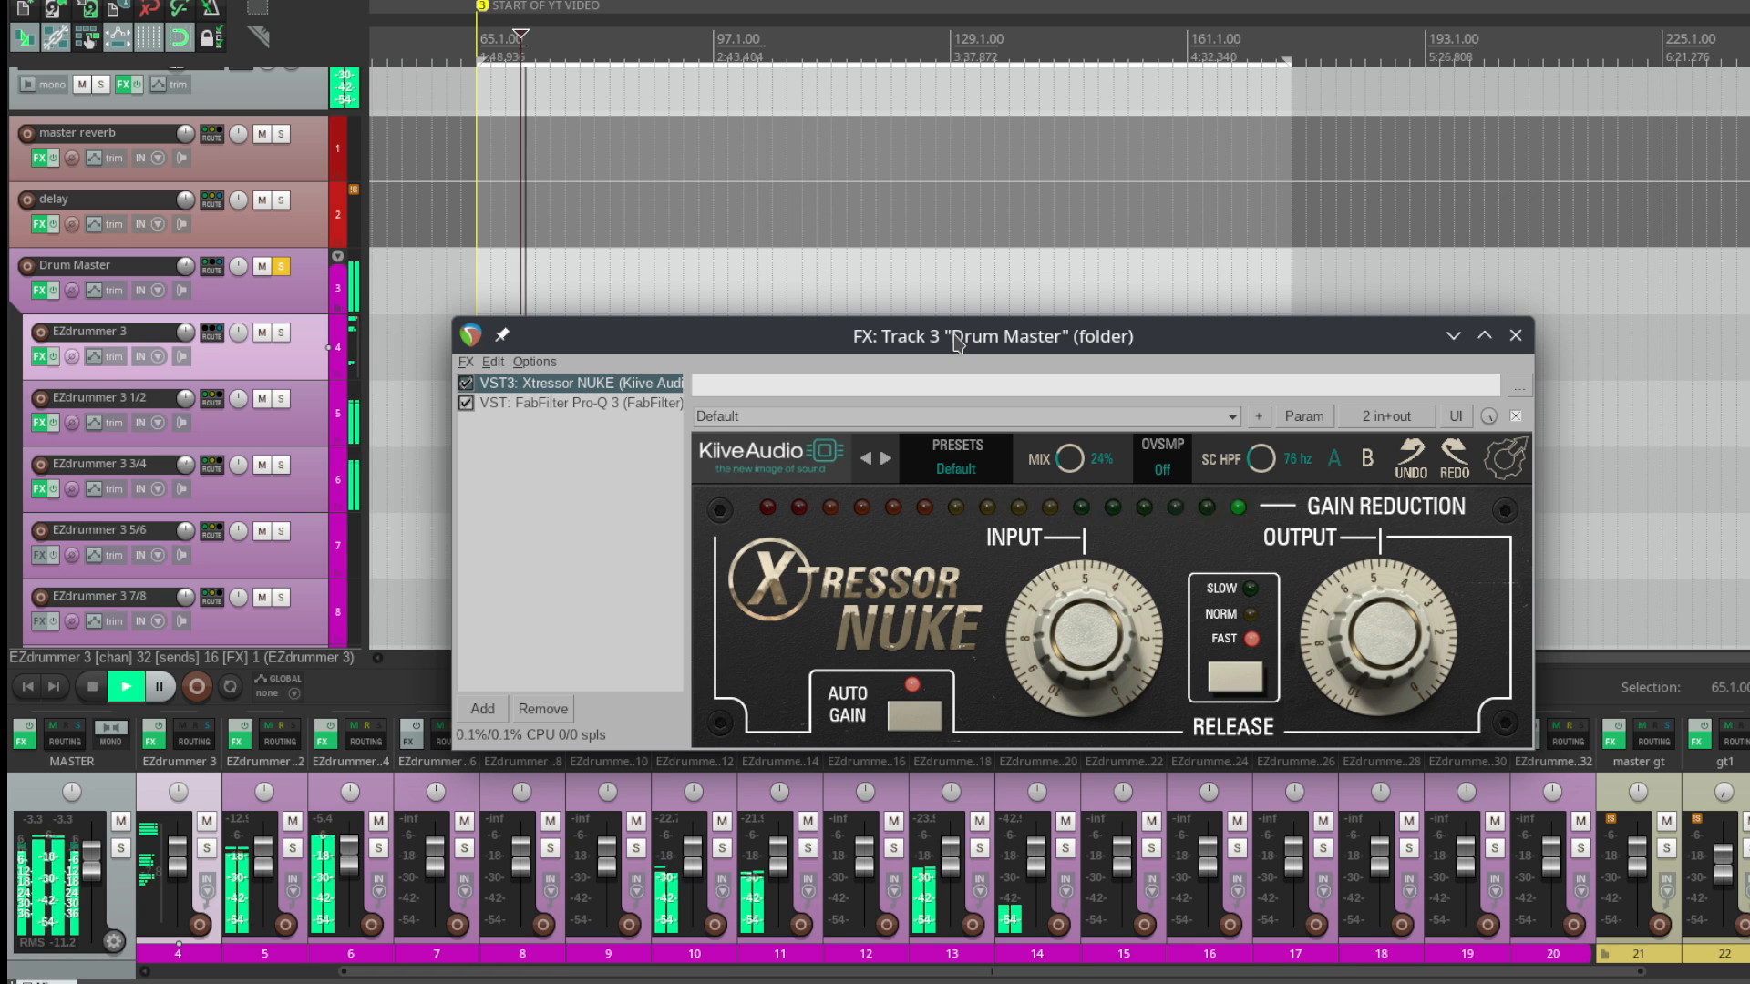
key(space)
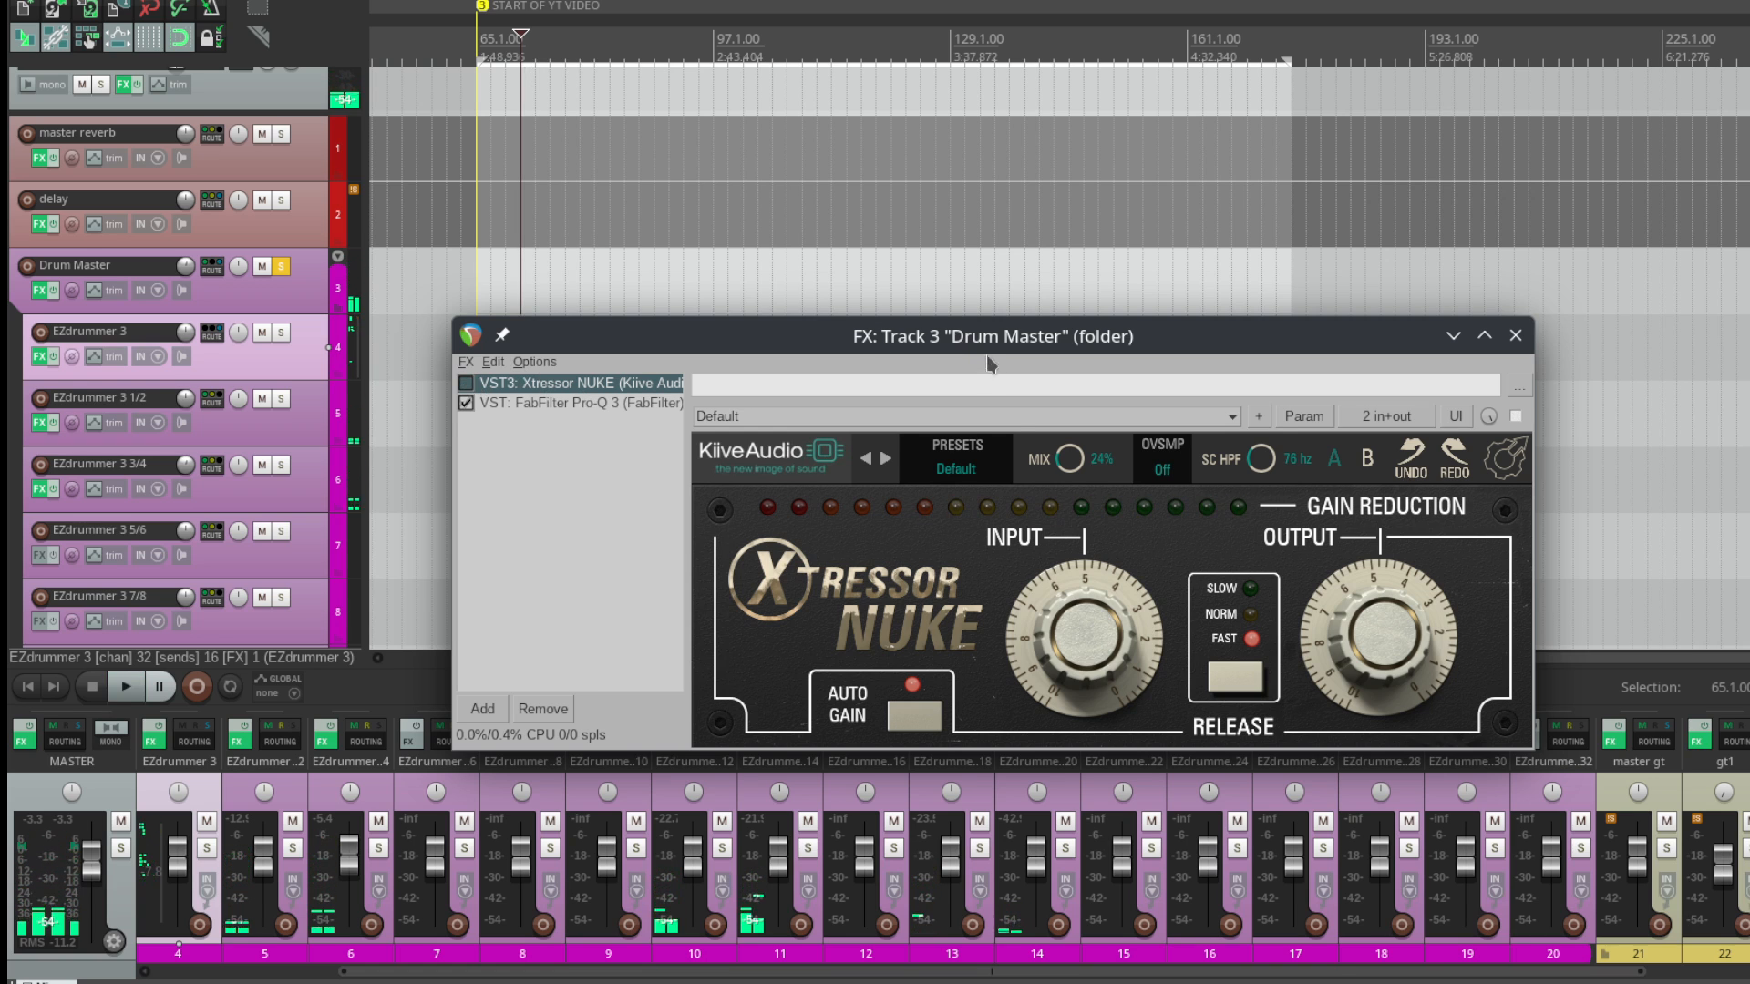
Step: Listen to the Drum Master with Xtressor NUKE bypassed, then re-enable the plugin and listen again
drag(986, 354, 953, 364)
key(space)
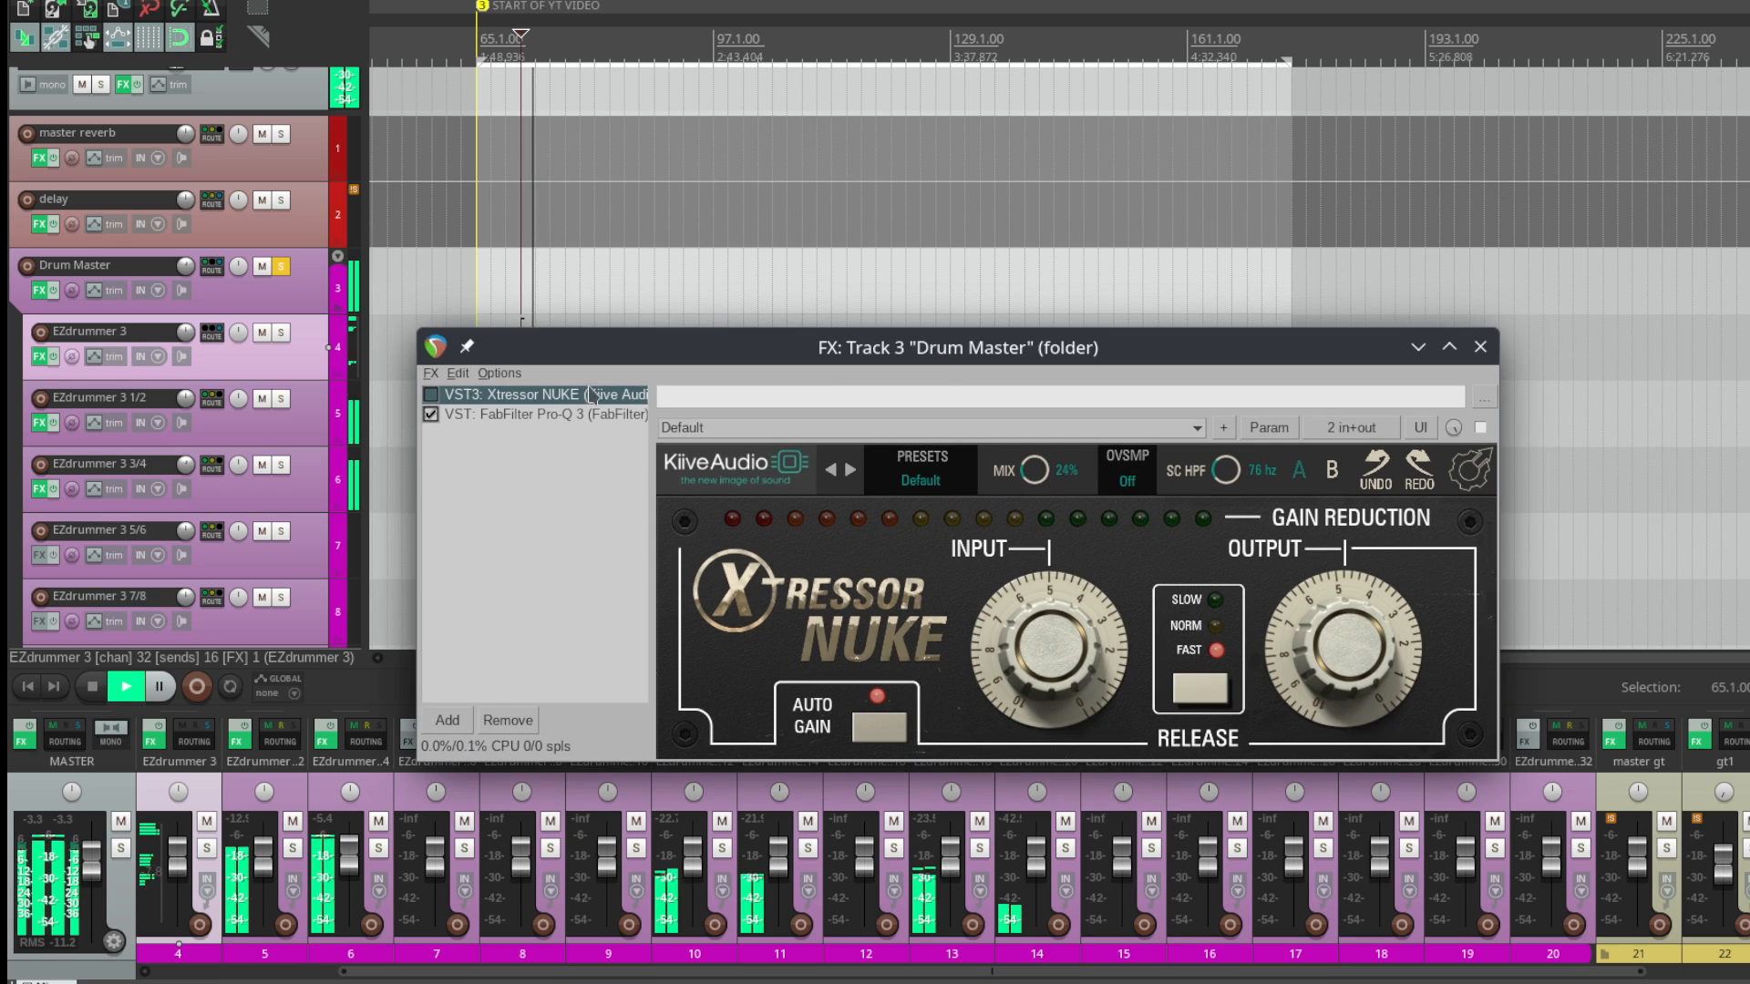
key(space)
click(430, 395)
key(space)
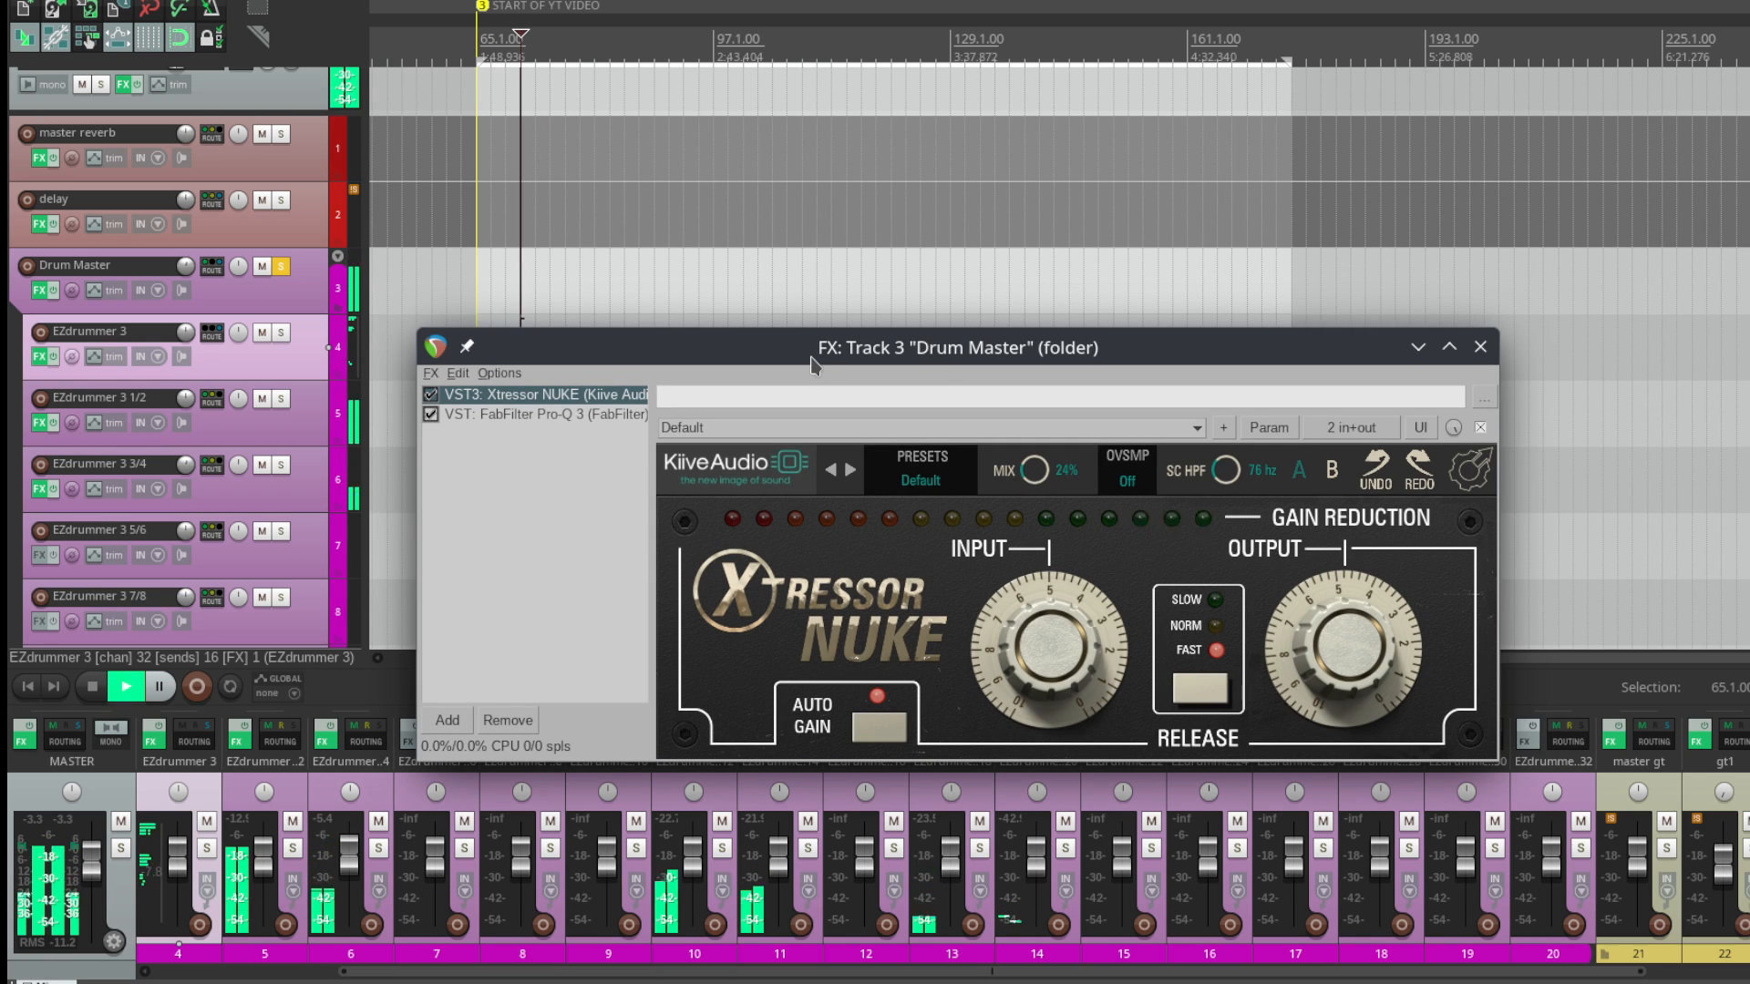
key(space)
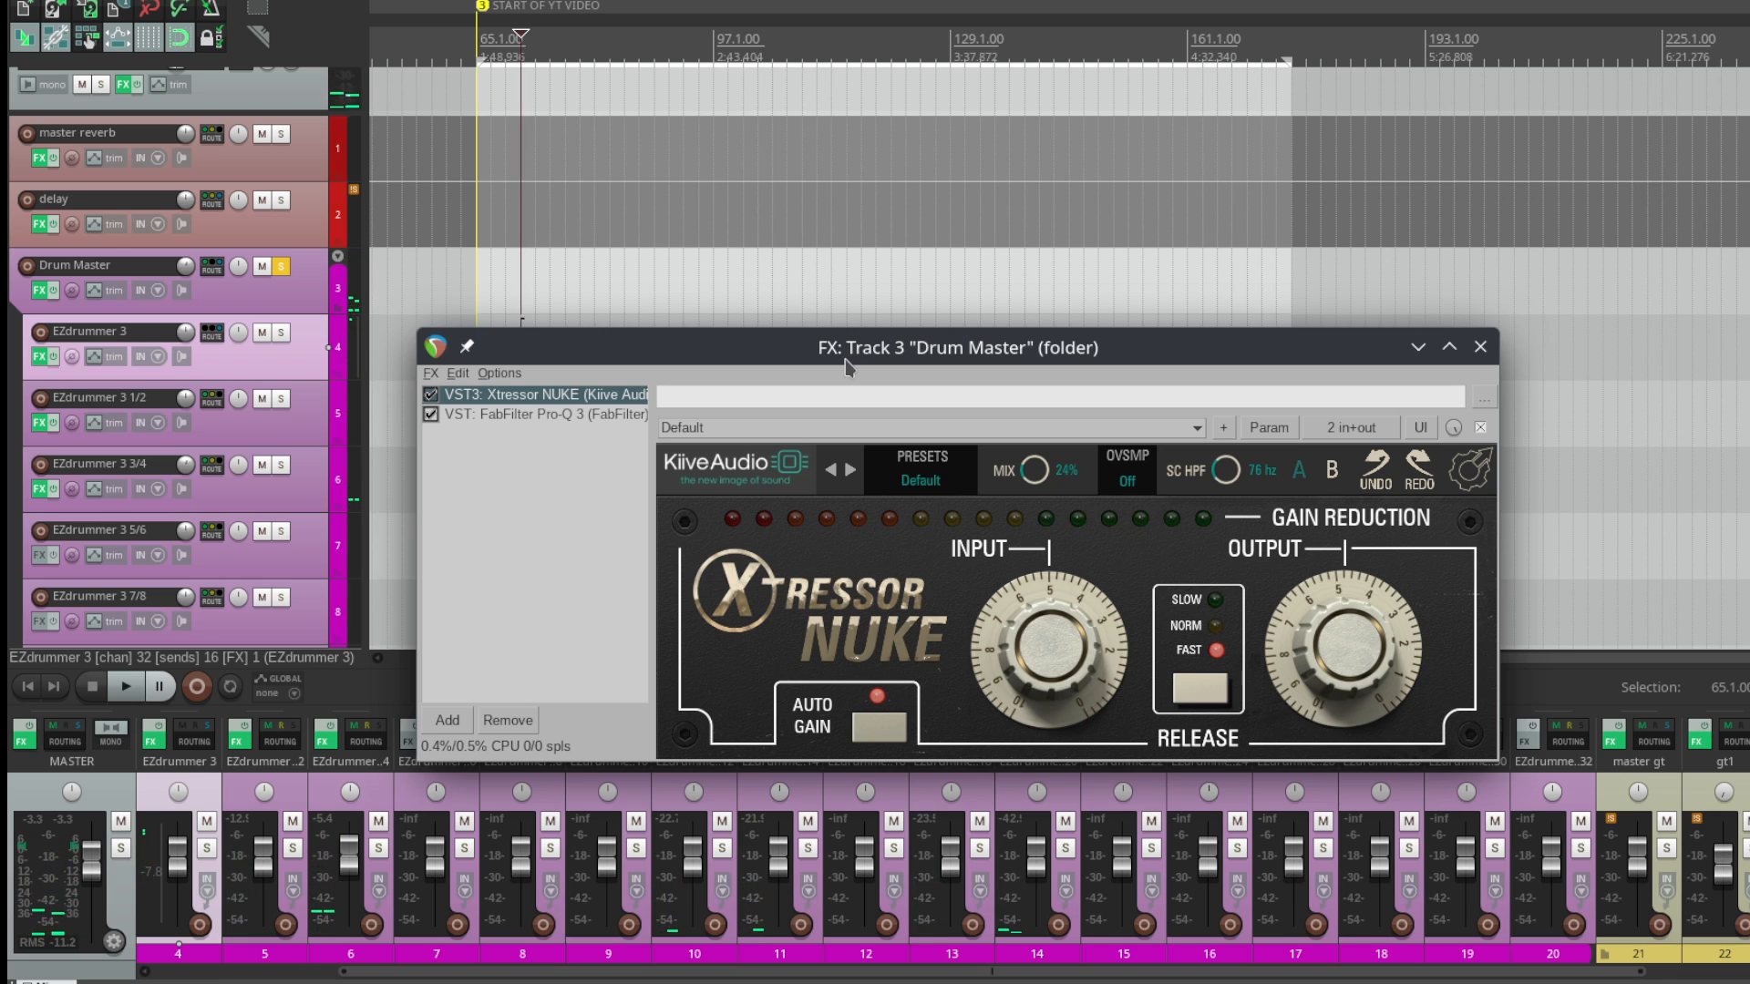
Step: Try a 56% mix on Xtressor NUKE during playback, comparing it with the plugin bypassed, then restore the mix to 24%
scroll(1029, 480, up, 4)
drag(928, 354, 916, 353)
key(space)
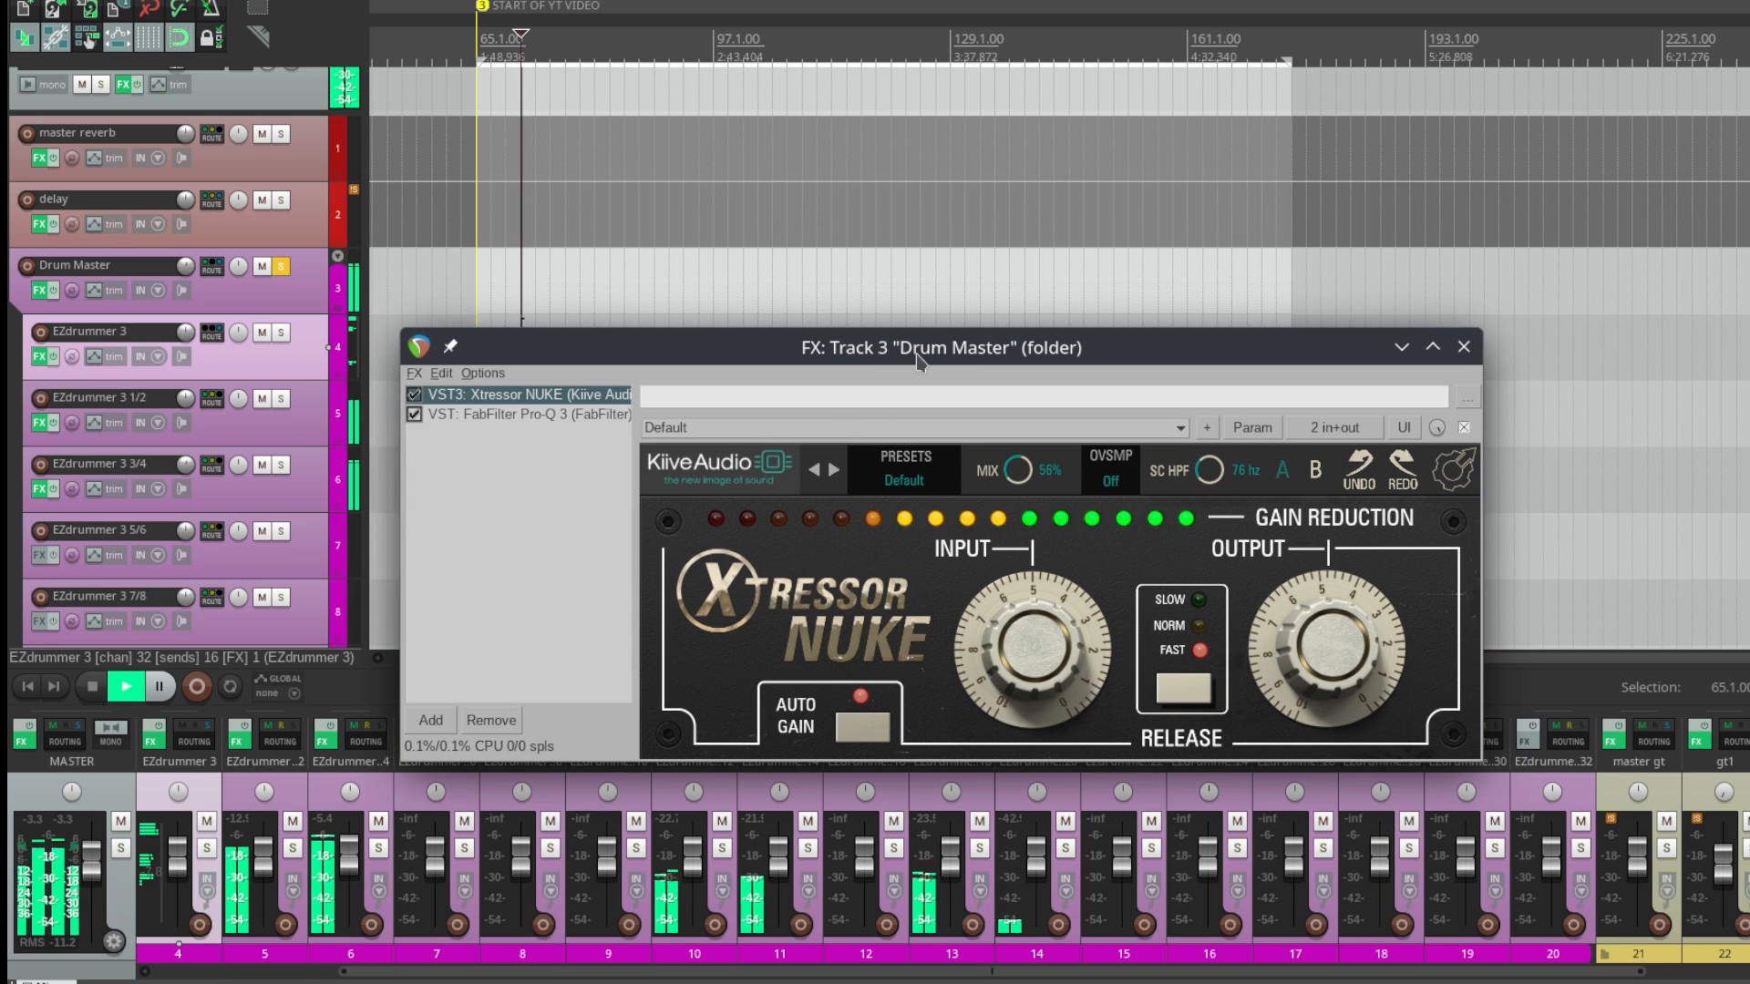
click(413, 396)
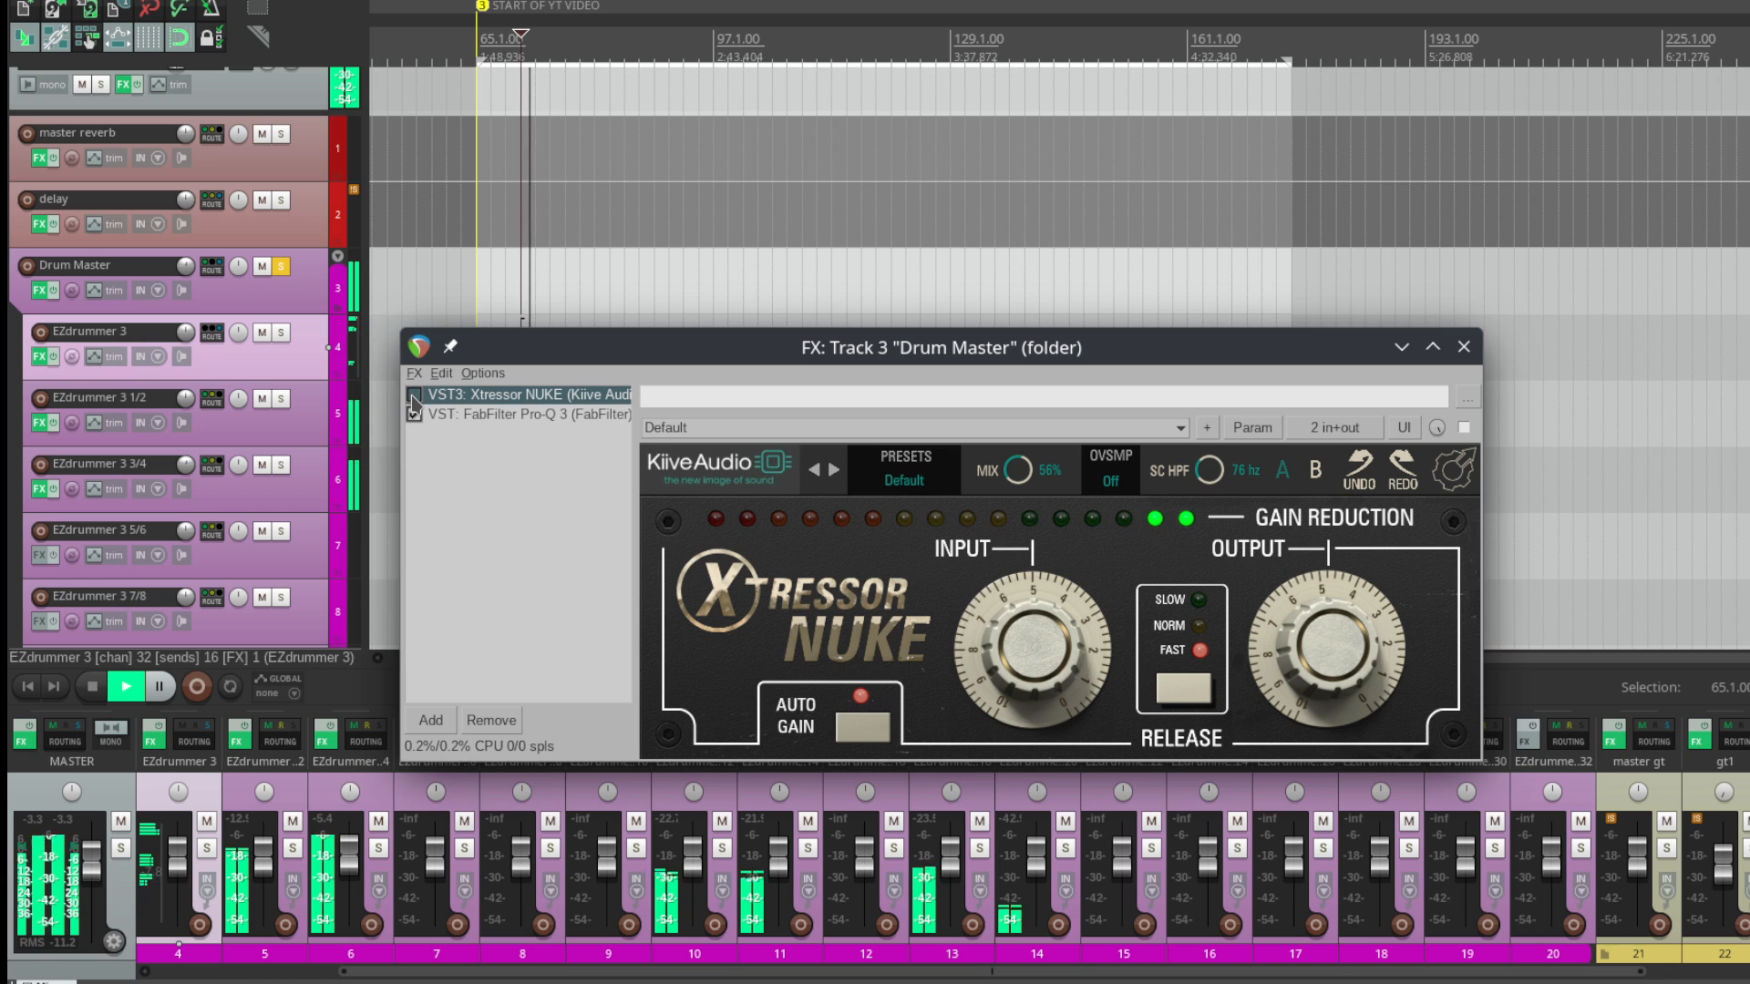
click(414, 396)
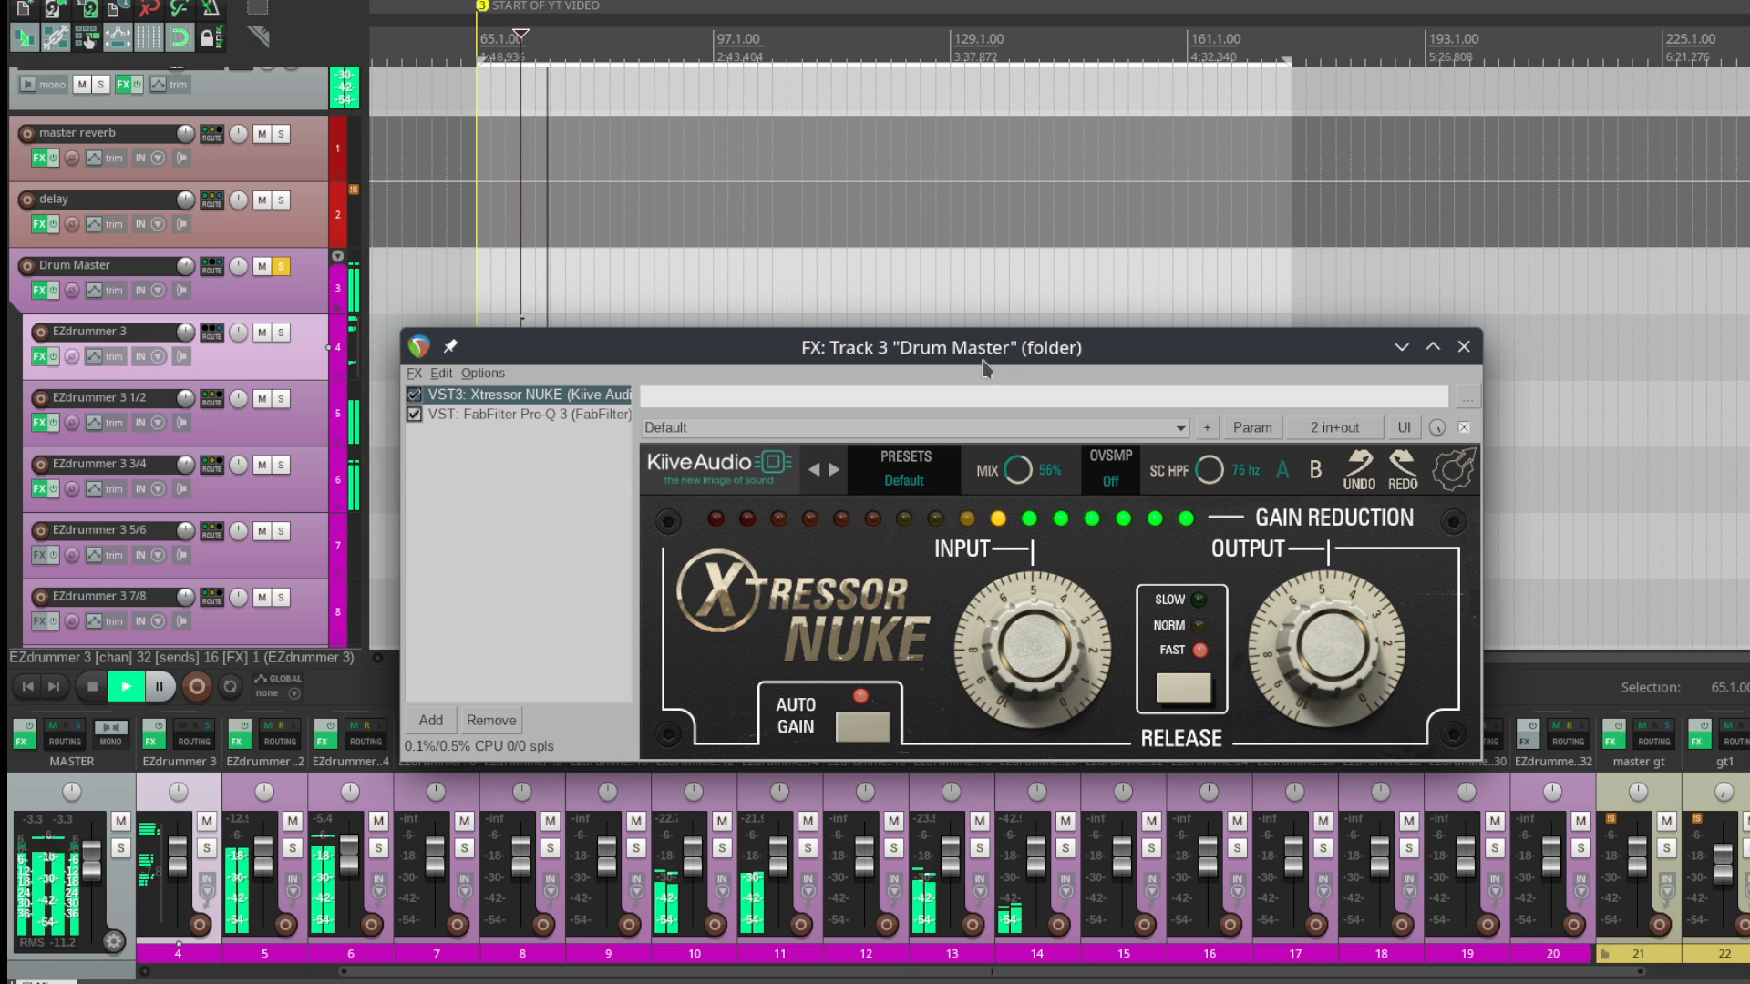
drag(983, 360, 953, 363)
key(space)
drag(989, 477, 976, 547)
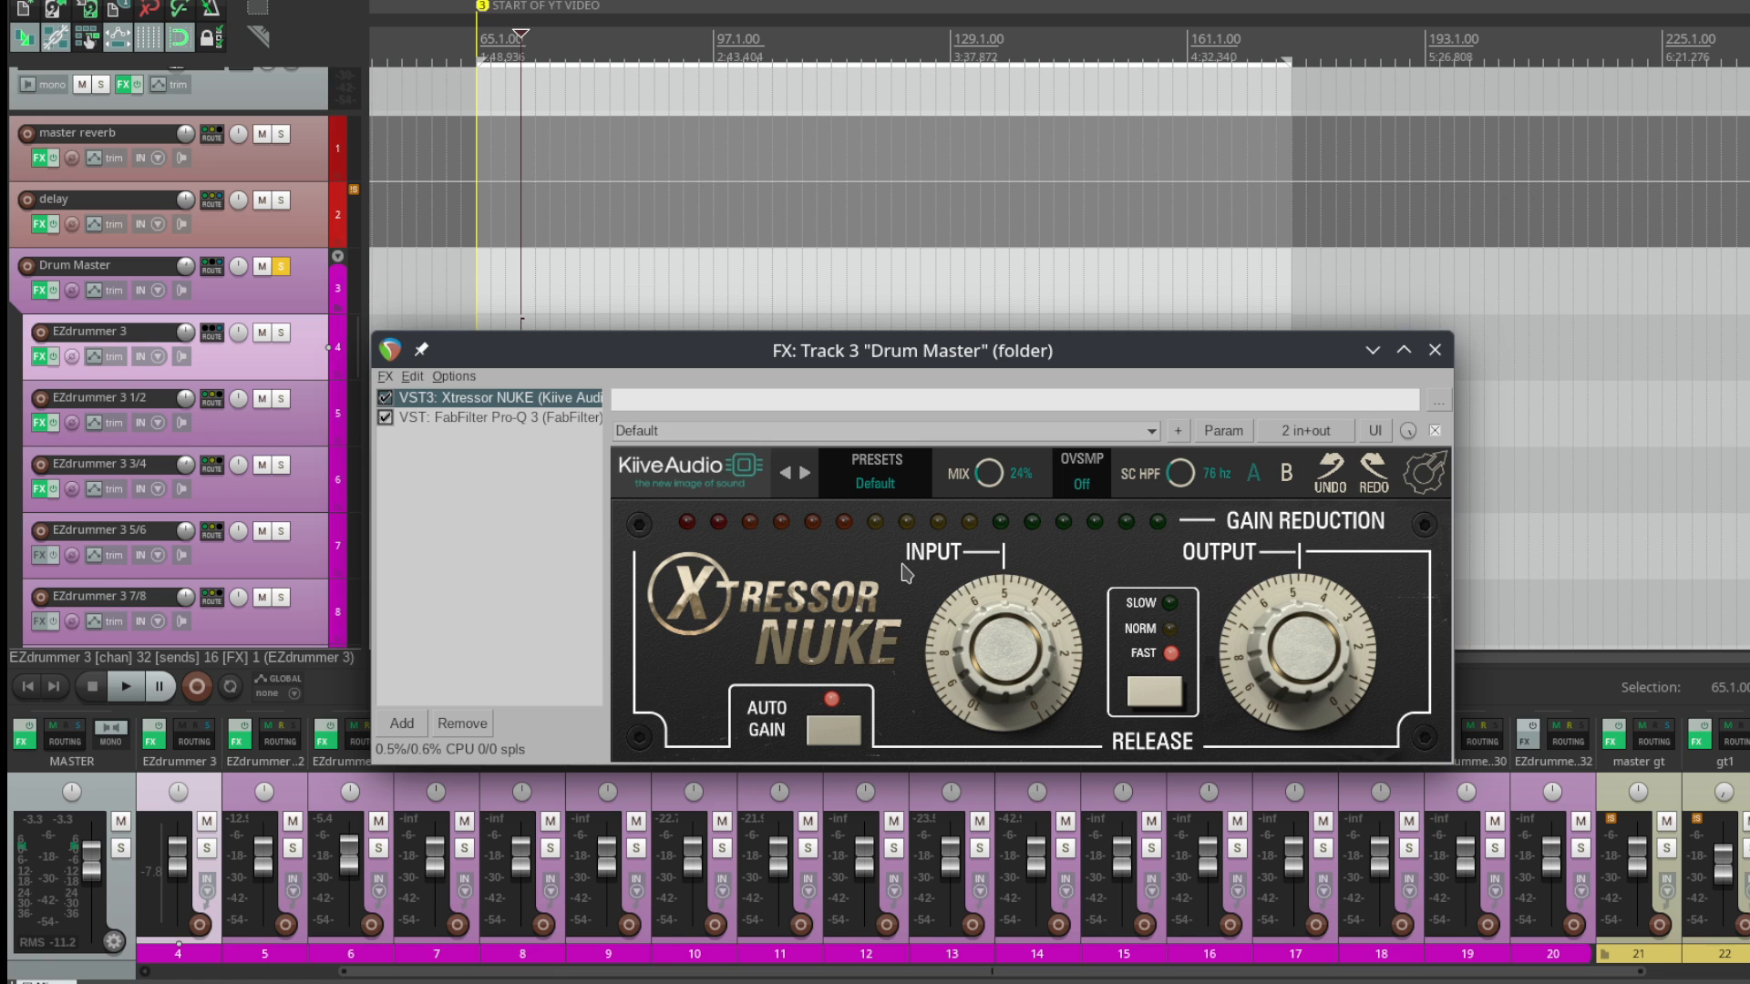
Step: Show FabFilter Pro-Q 3 on the Drum Master, play the drums through it and inspect its deepest midrange cut
click(492, 418)
drag(902, 355, 970, 289)
key(space)
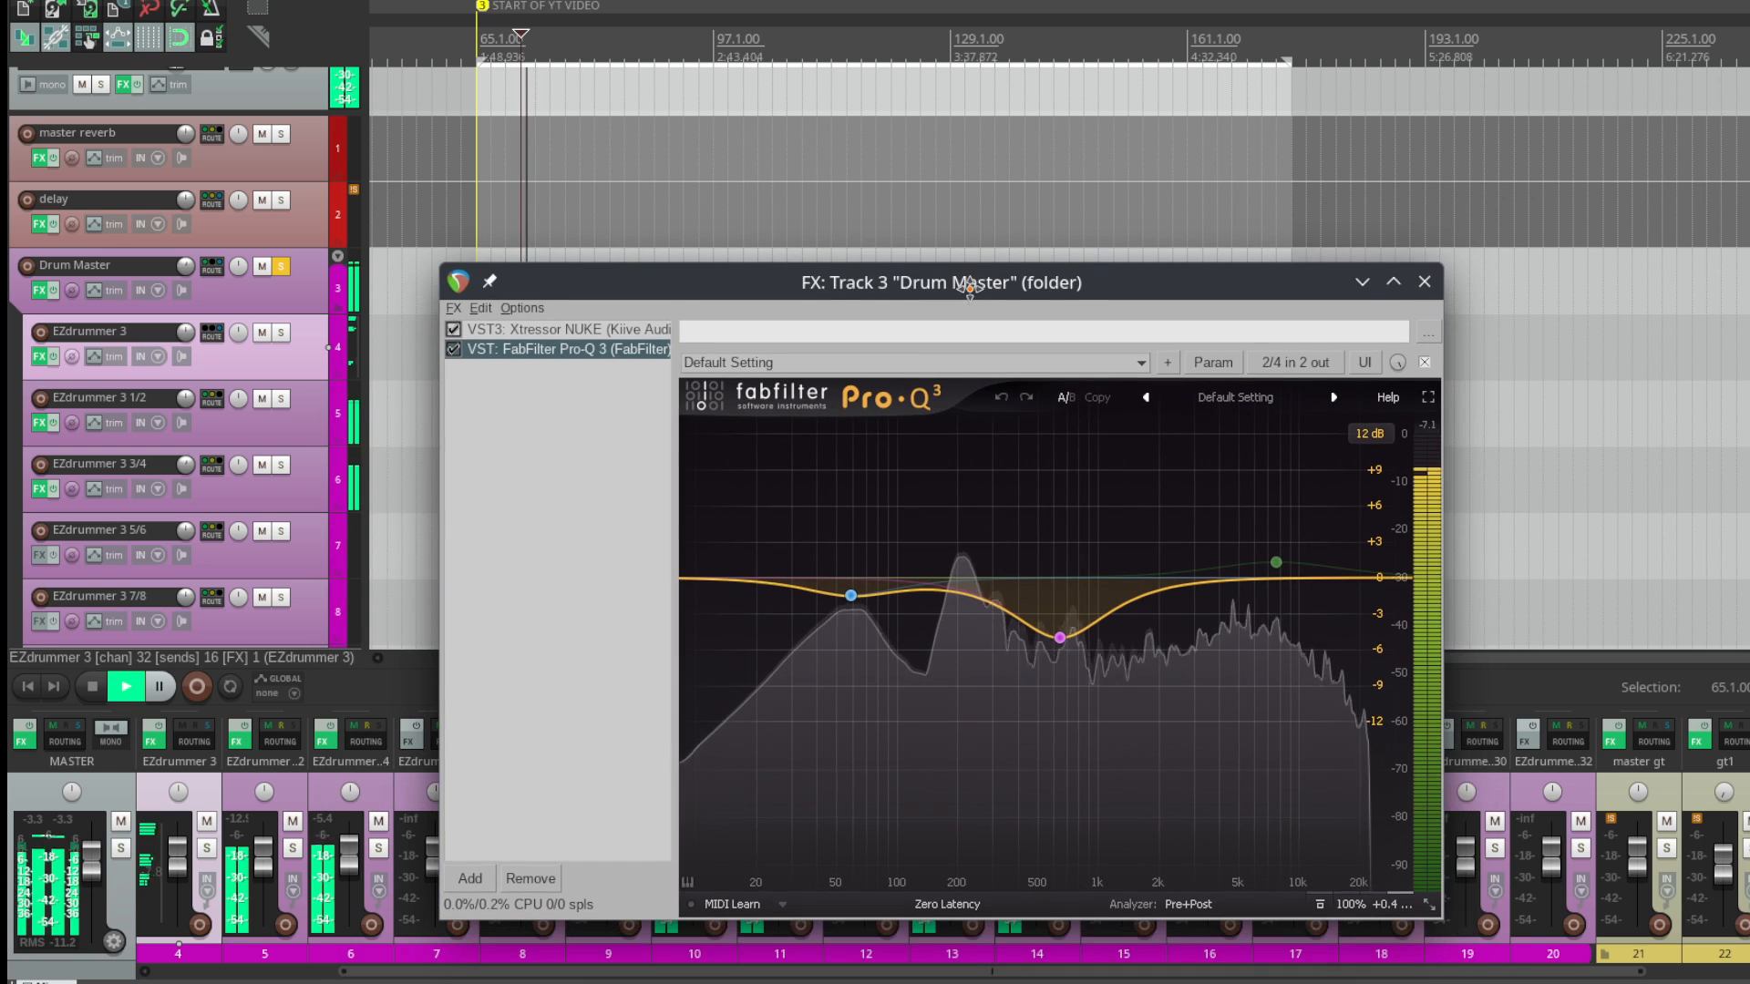
key(space)
mouse_move(1059, 643)
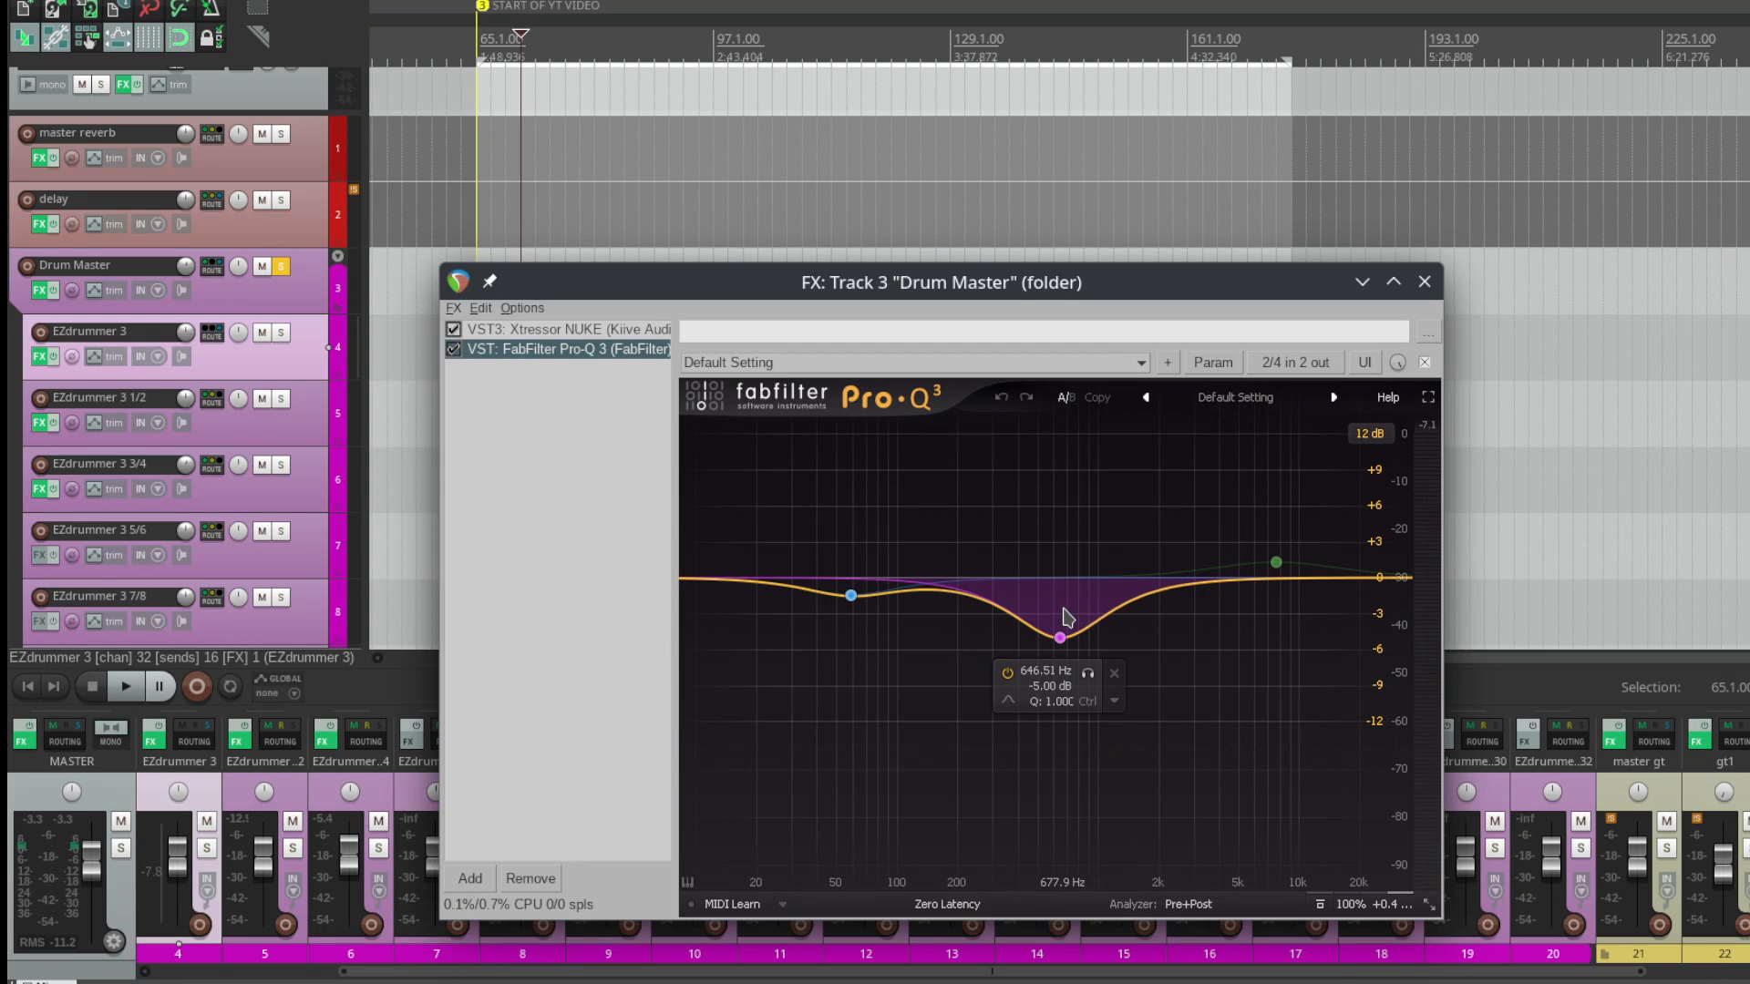
Step: Compare the drums from bar 71 with FabFilter Pro-Q 3 active and with it bypassed
drag(973, 284, 1050, 250)
key(space)
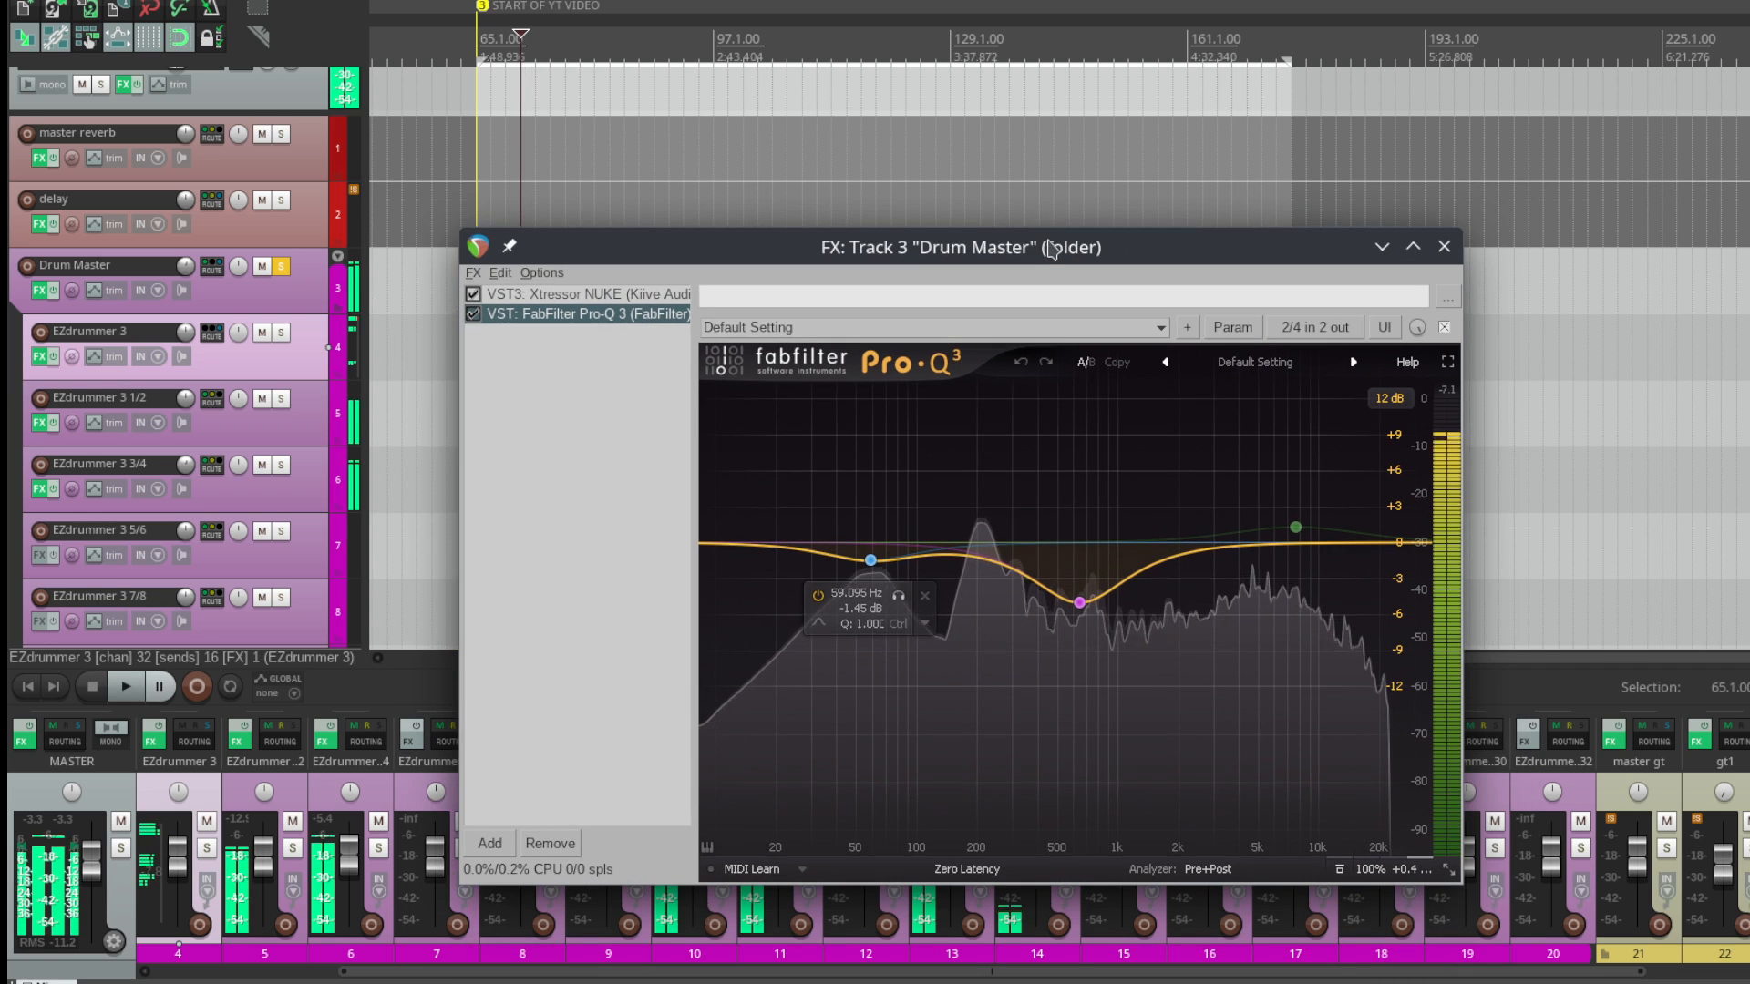
key(space)
click(473, 313)
key(space)
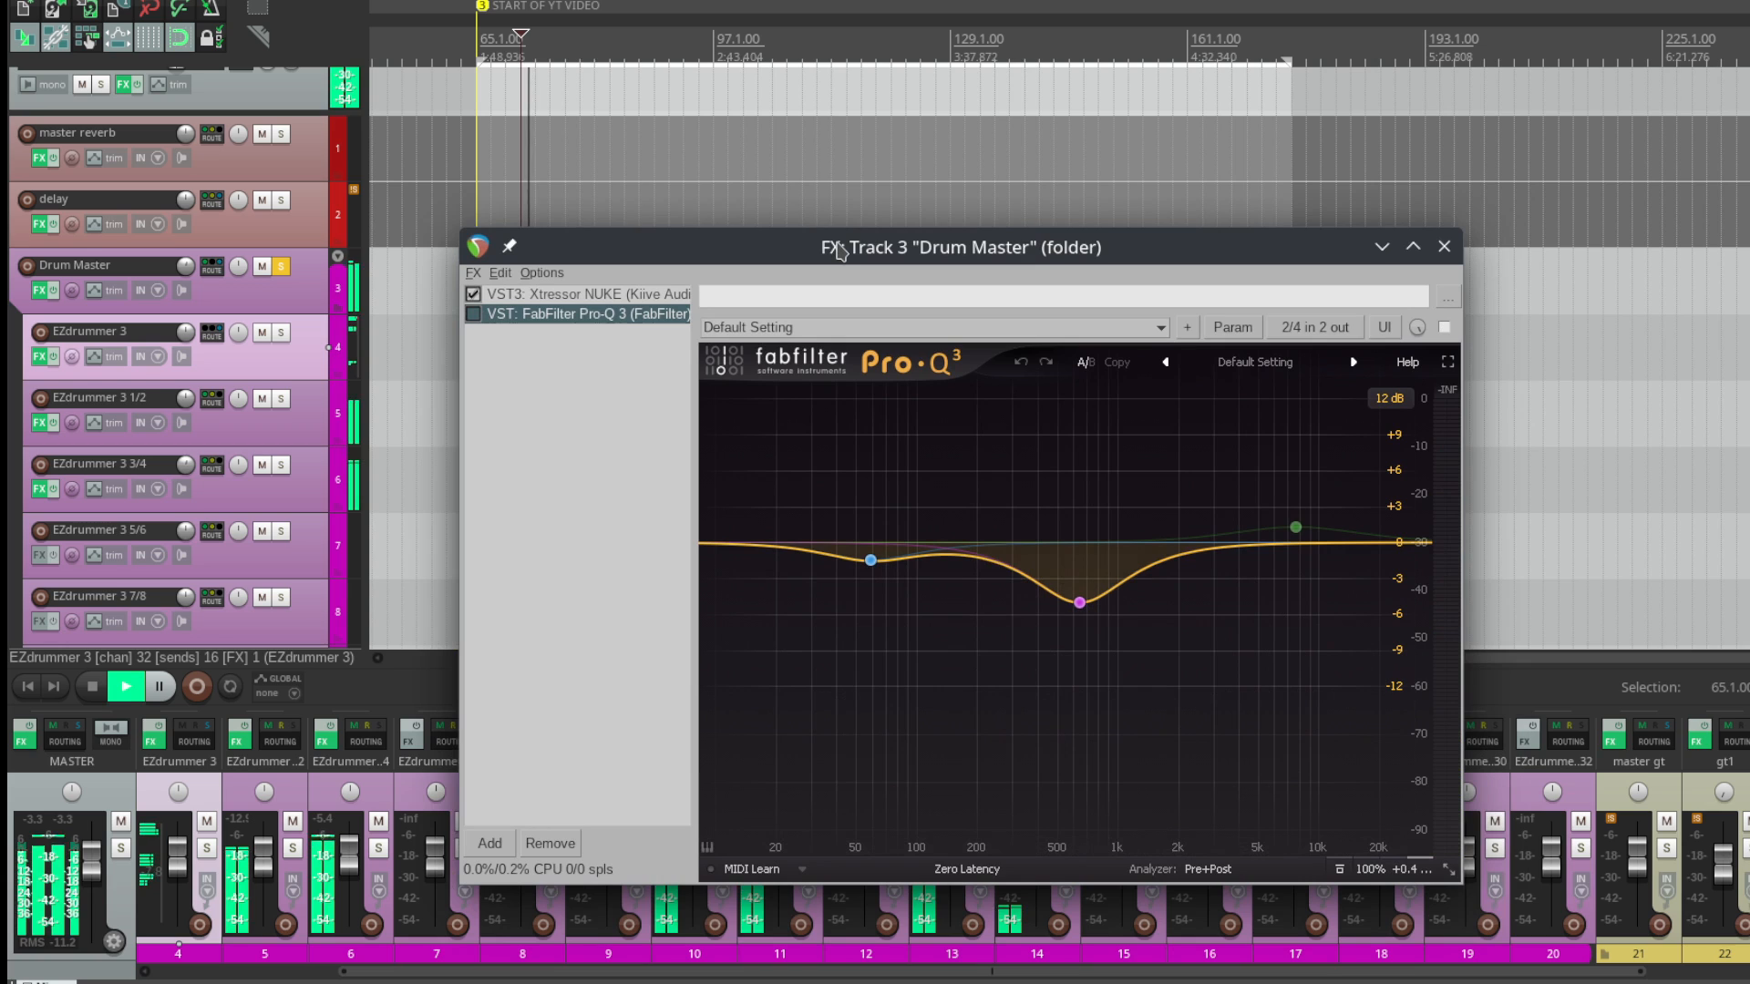
key(space)
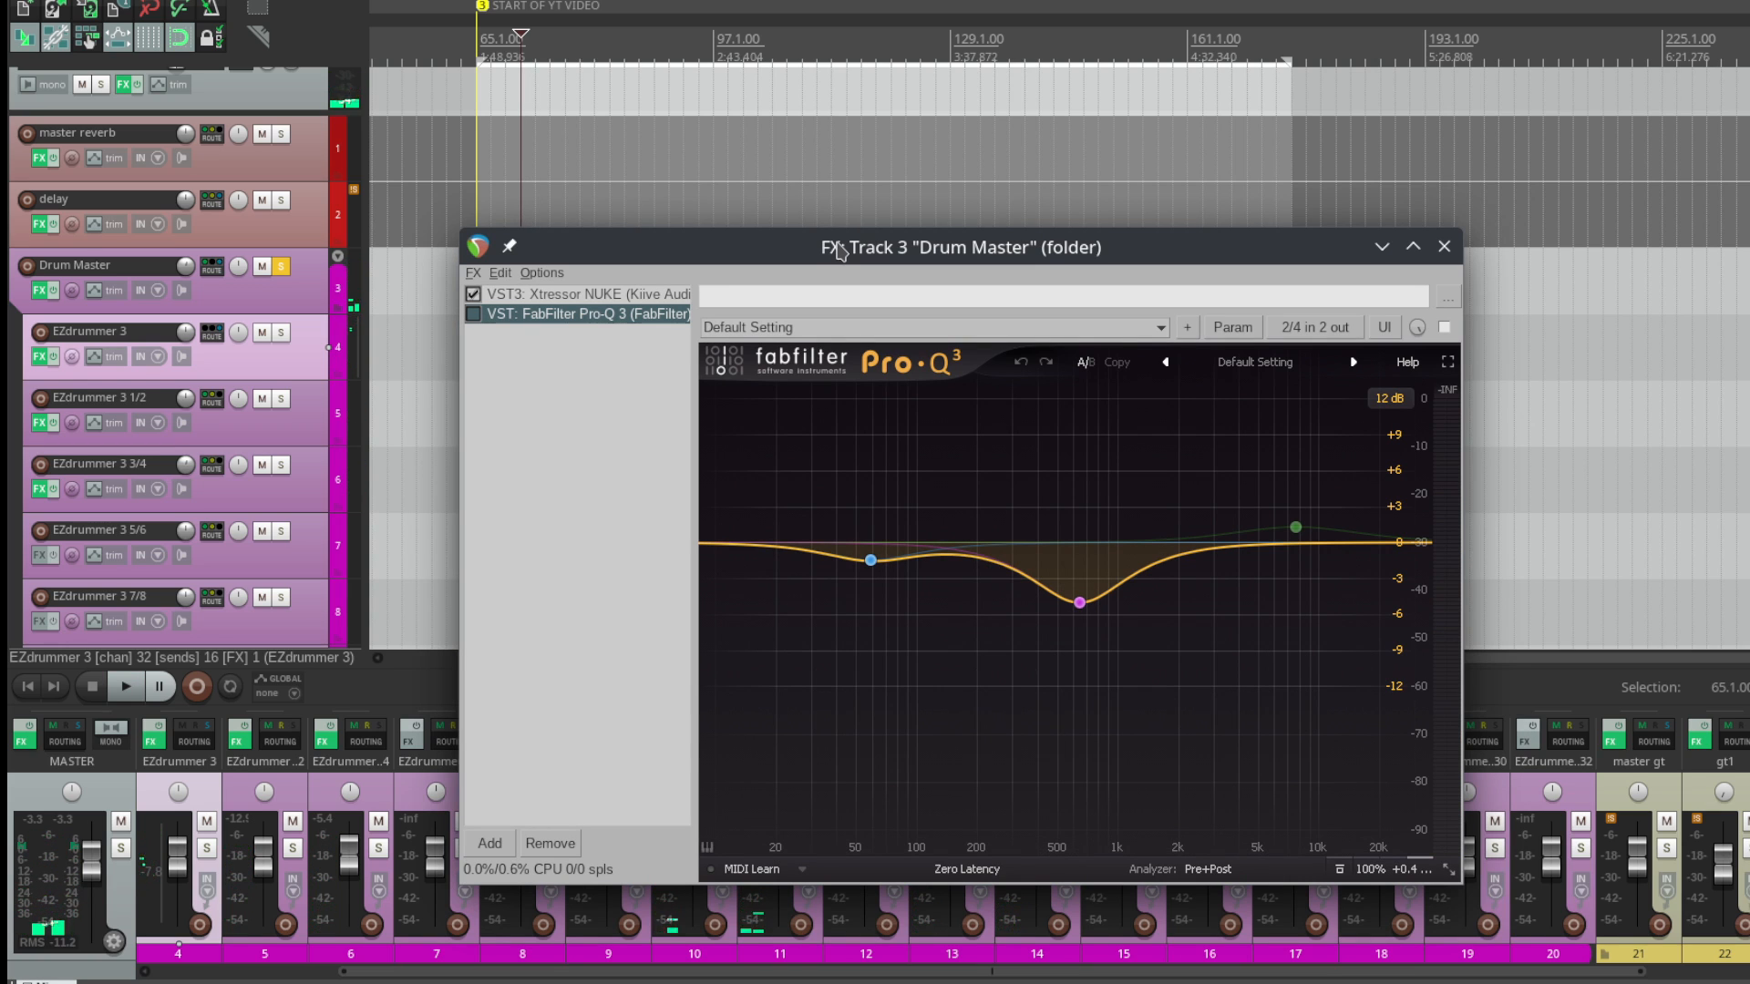
Step: Re-enable FabFilter Pro-Q 3, close the effects window and select the Drum Master track
click(473, 314)
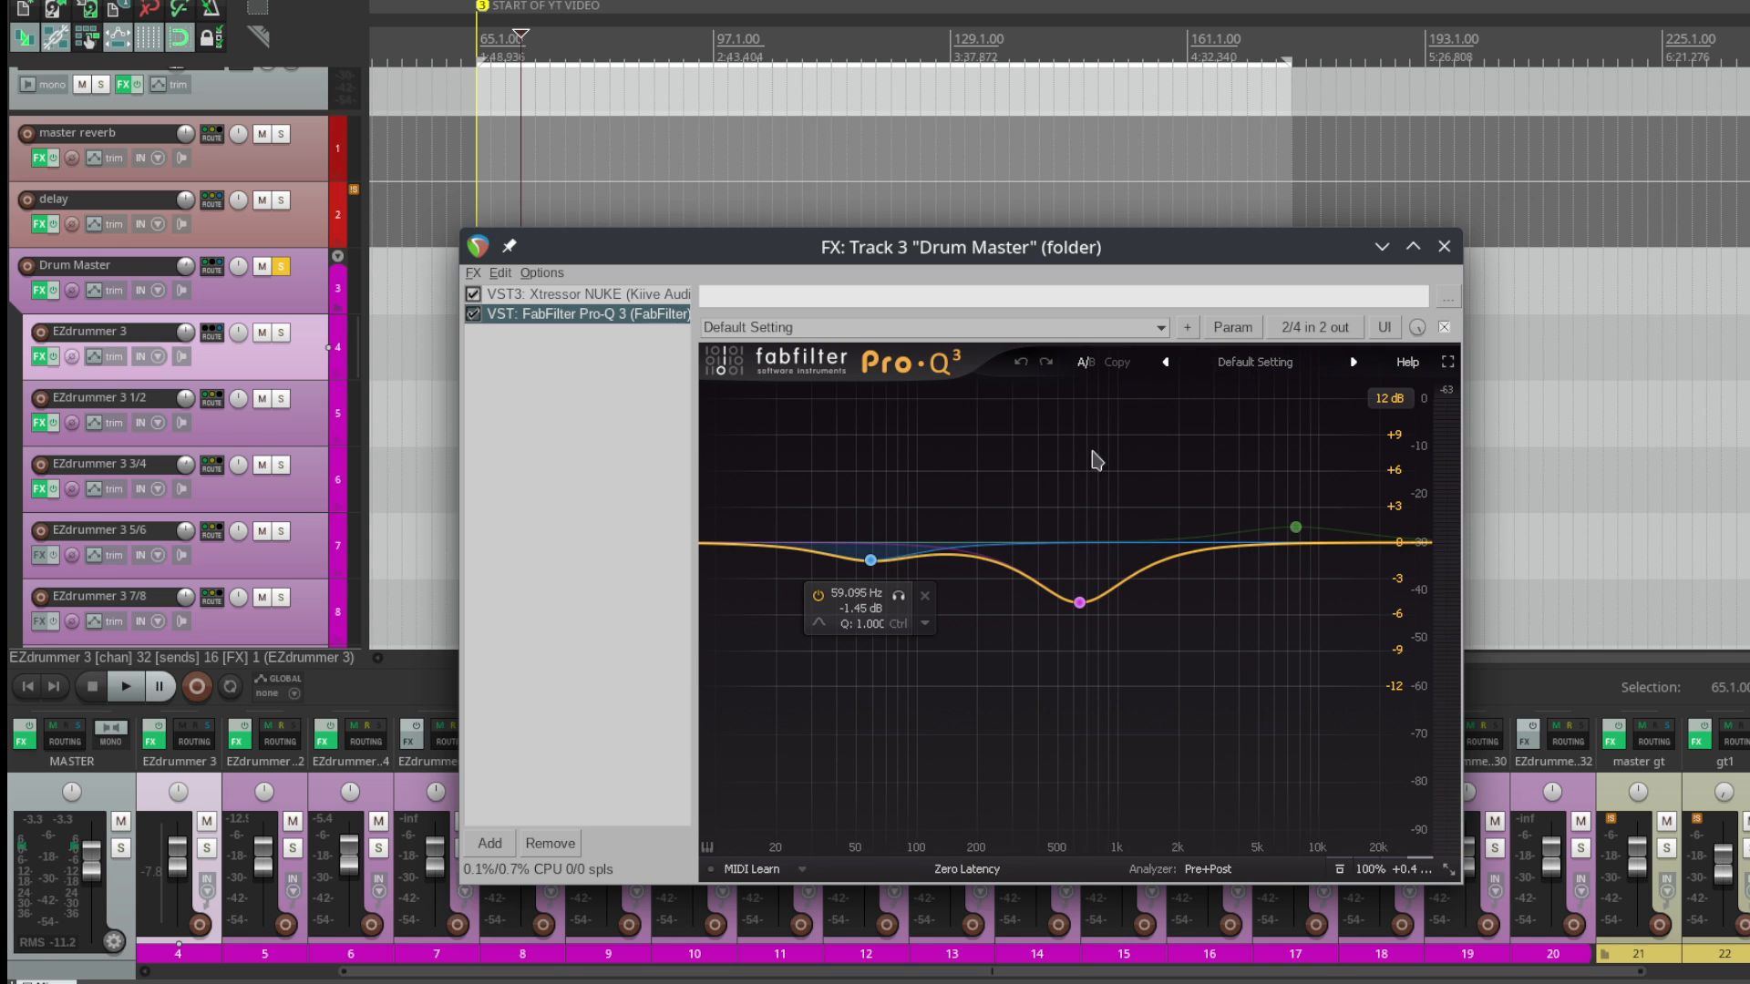
click(1443, 246)
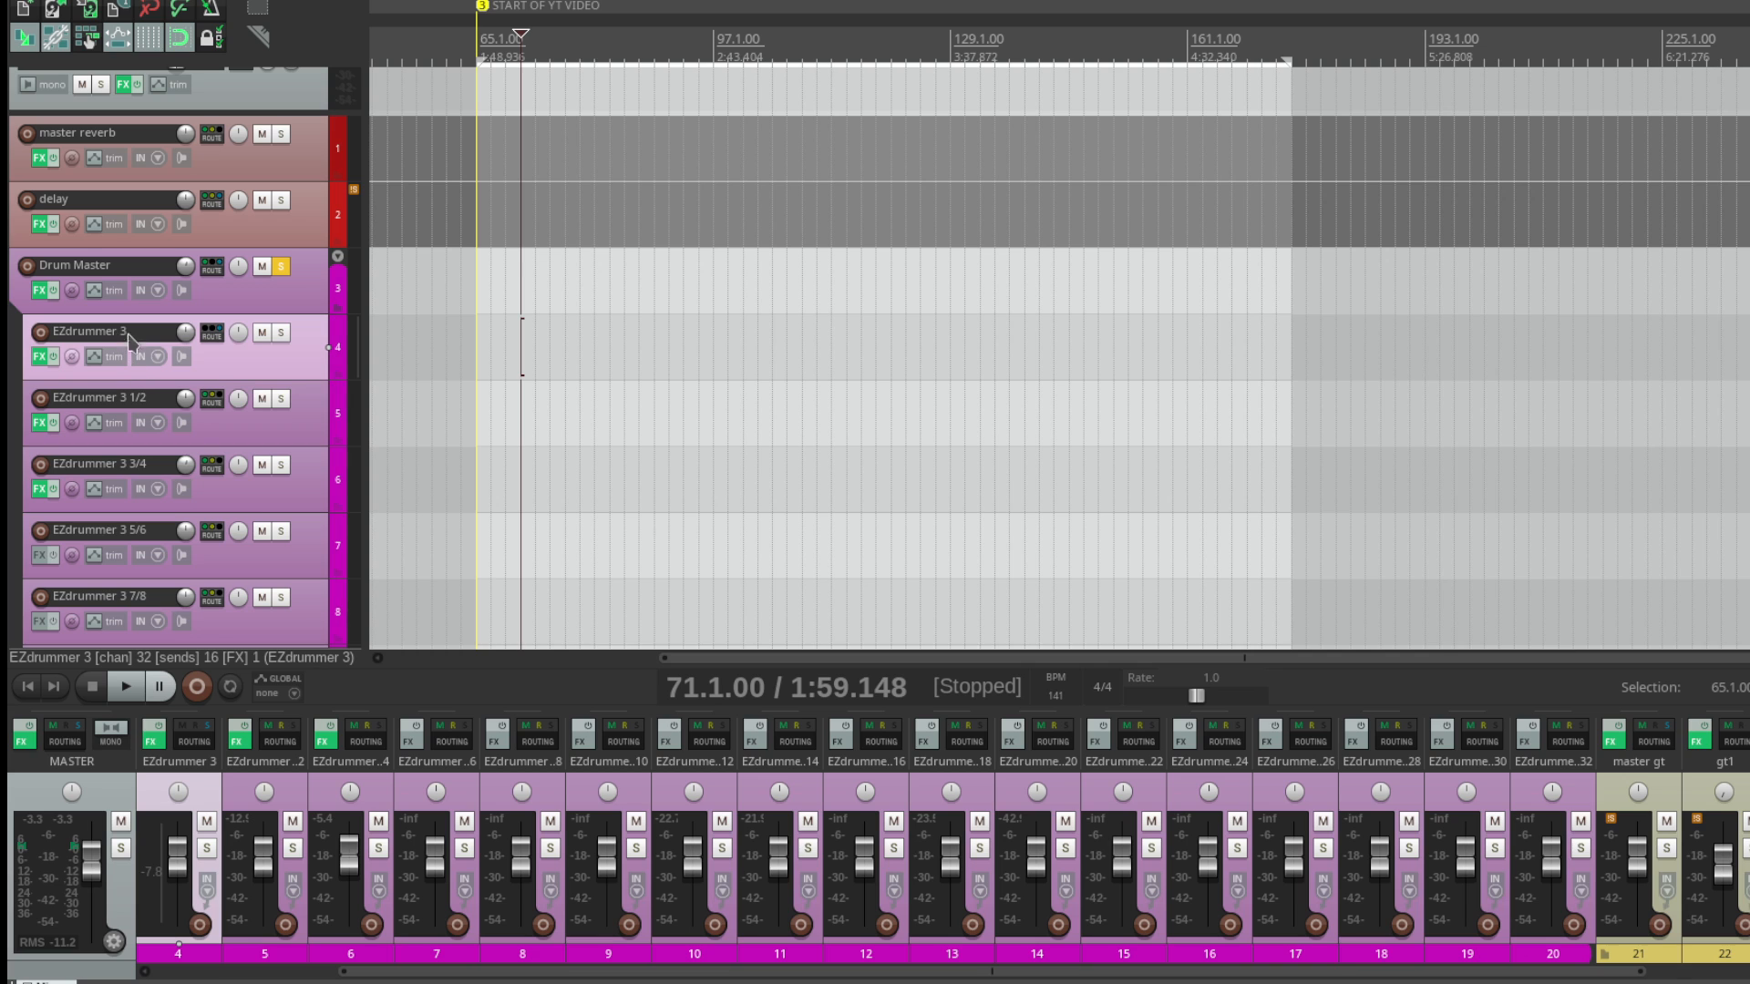
click(278, 305)
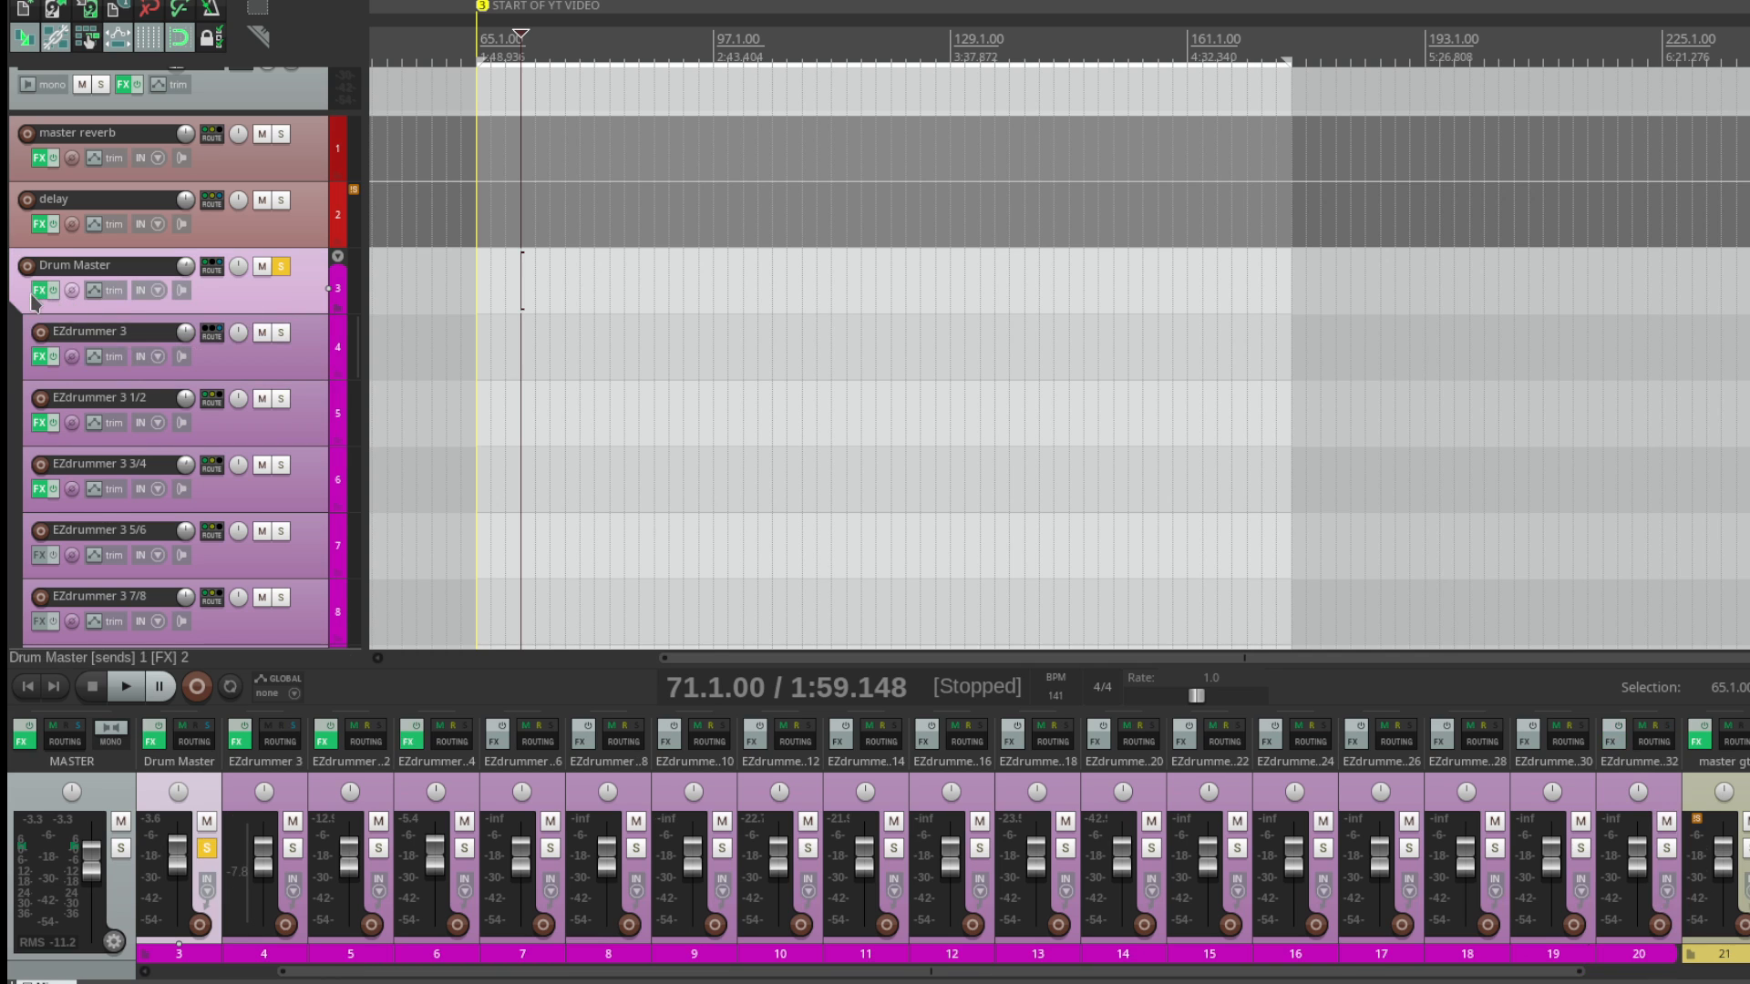
Step: Check and close the Drum Master effects window, then show FabFilter Pro-Q 3 on the EZdrummer 3 1/2 track
click(36, 293)
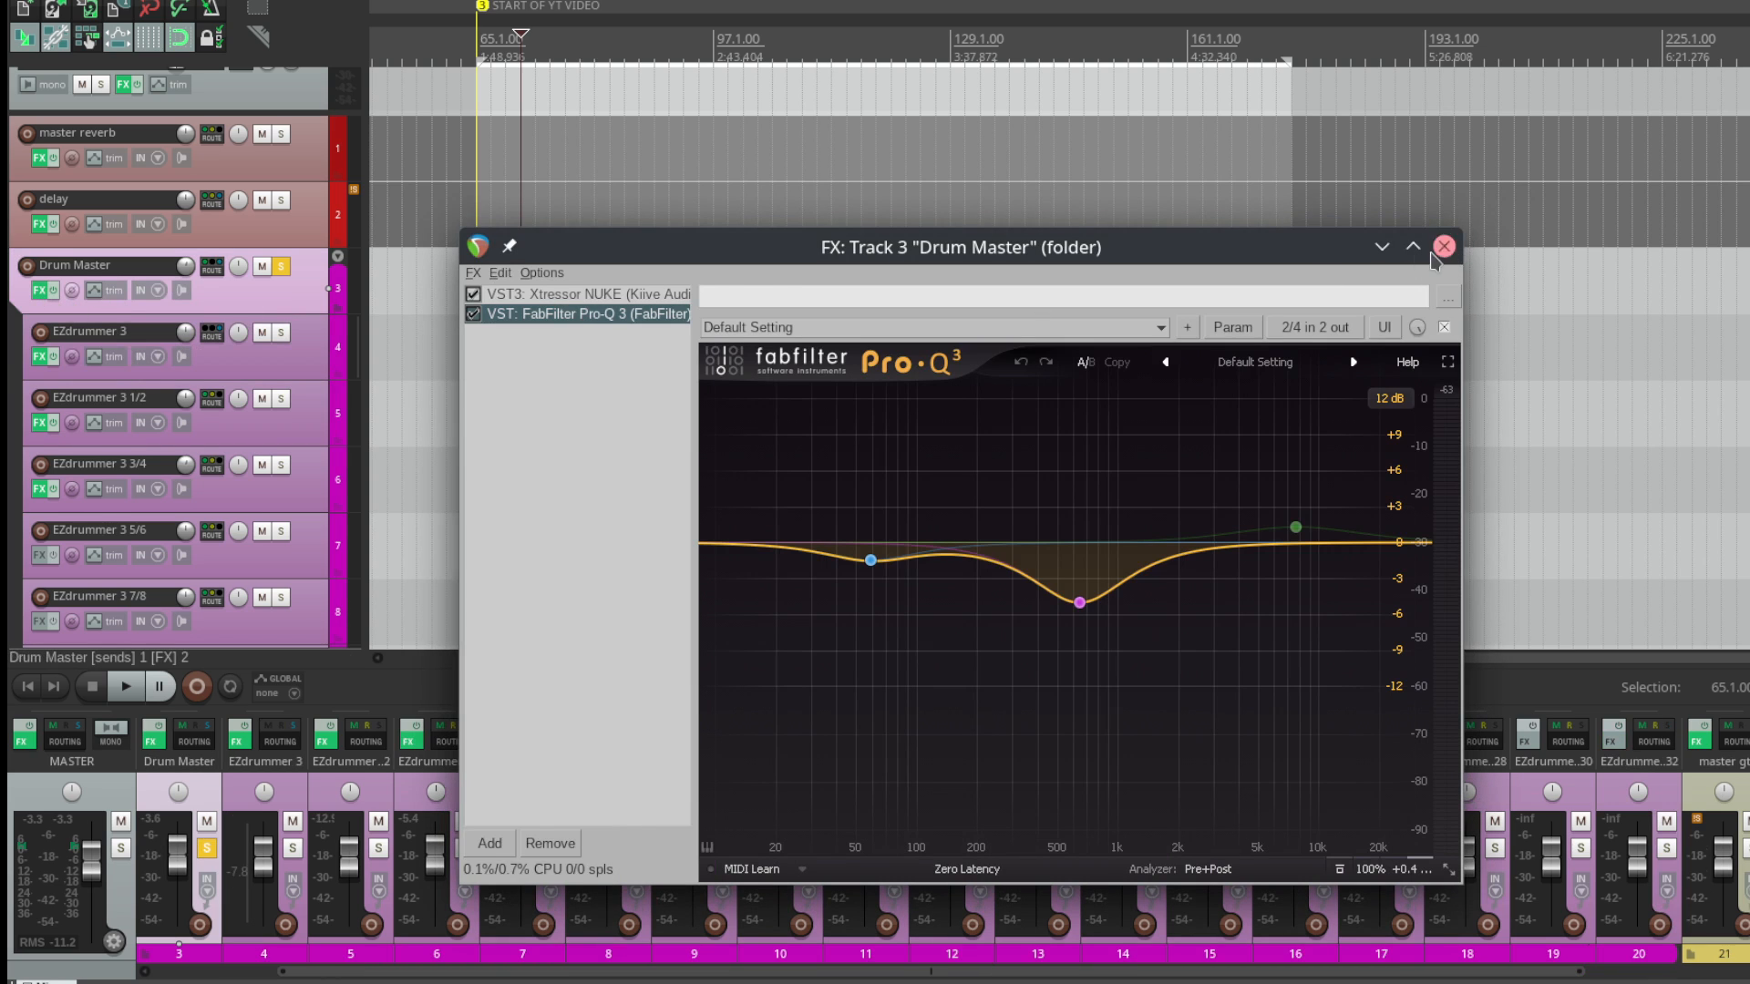
click(1444, 247)
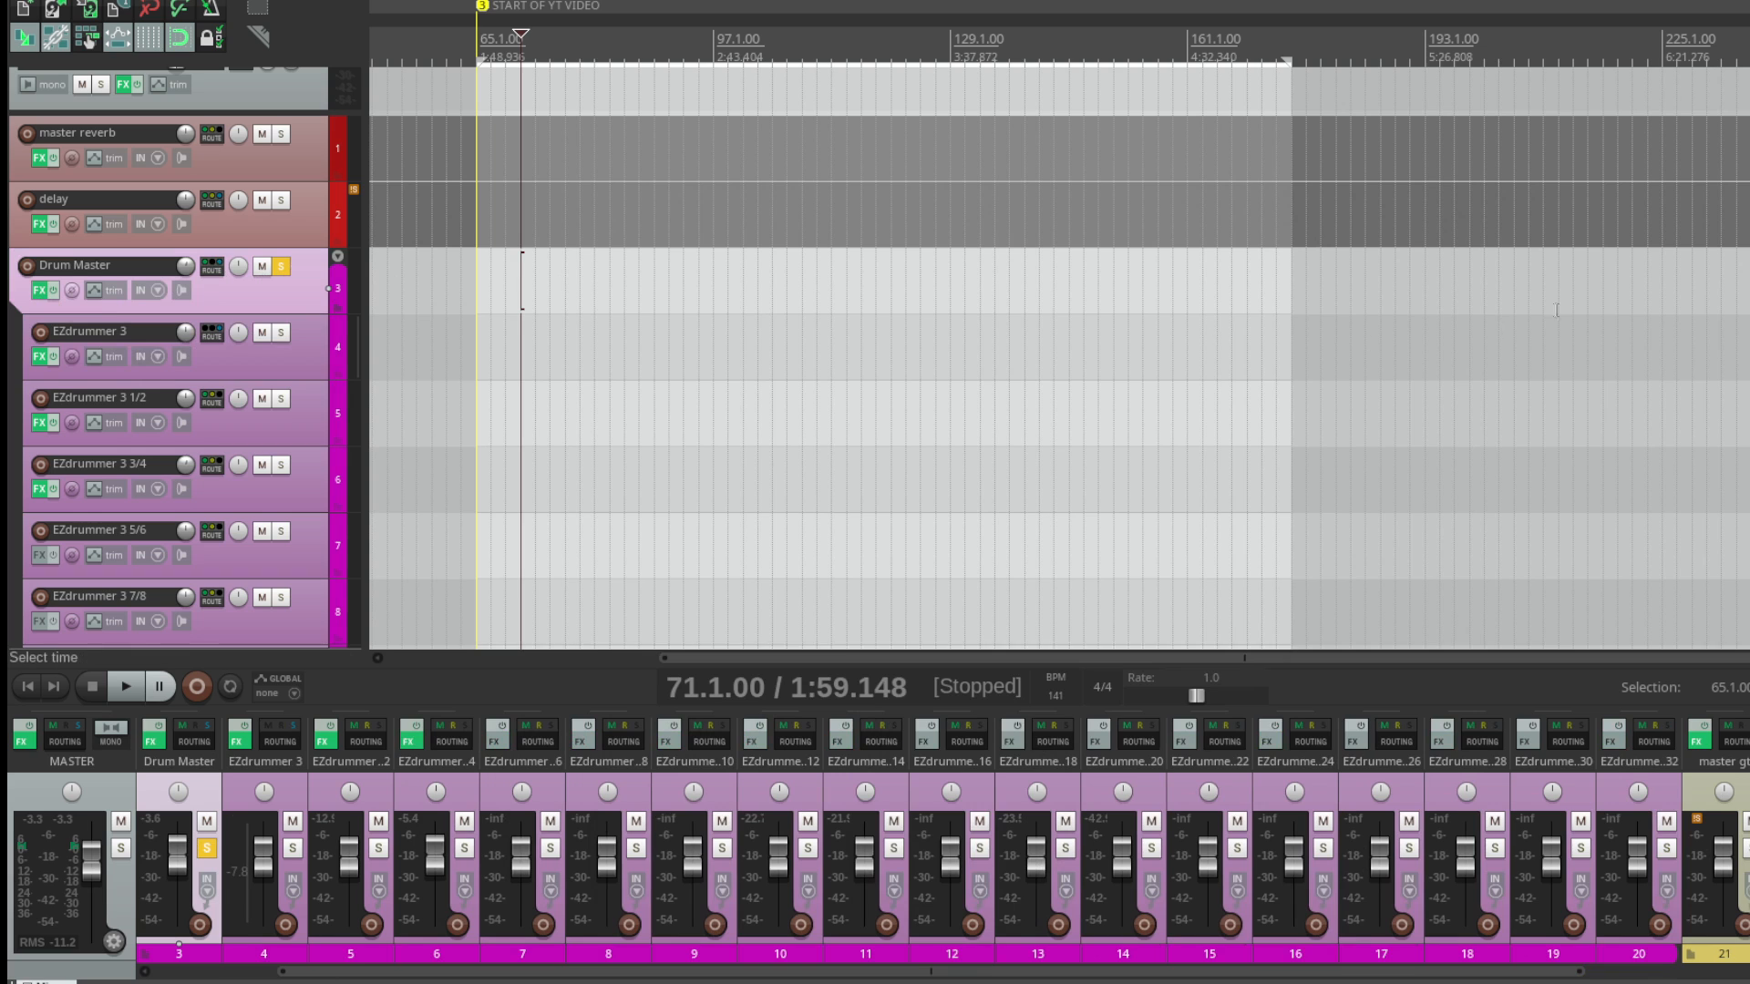
scroll(27, 367, down, 2)
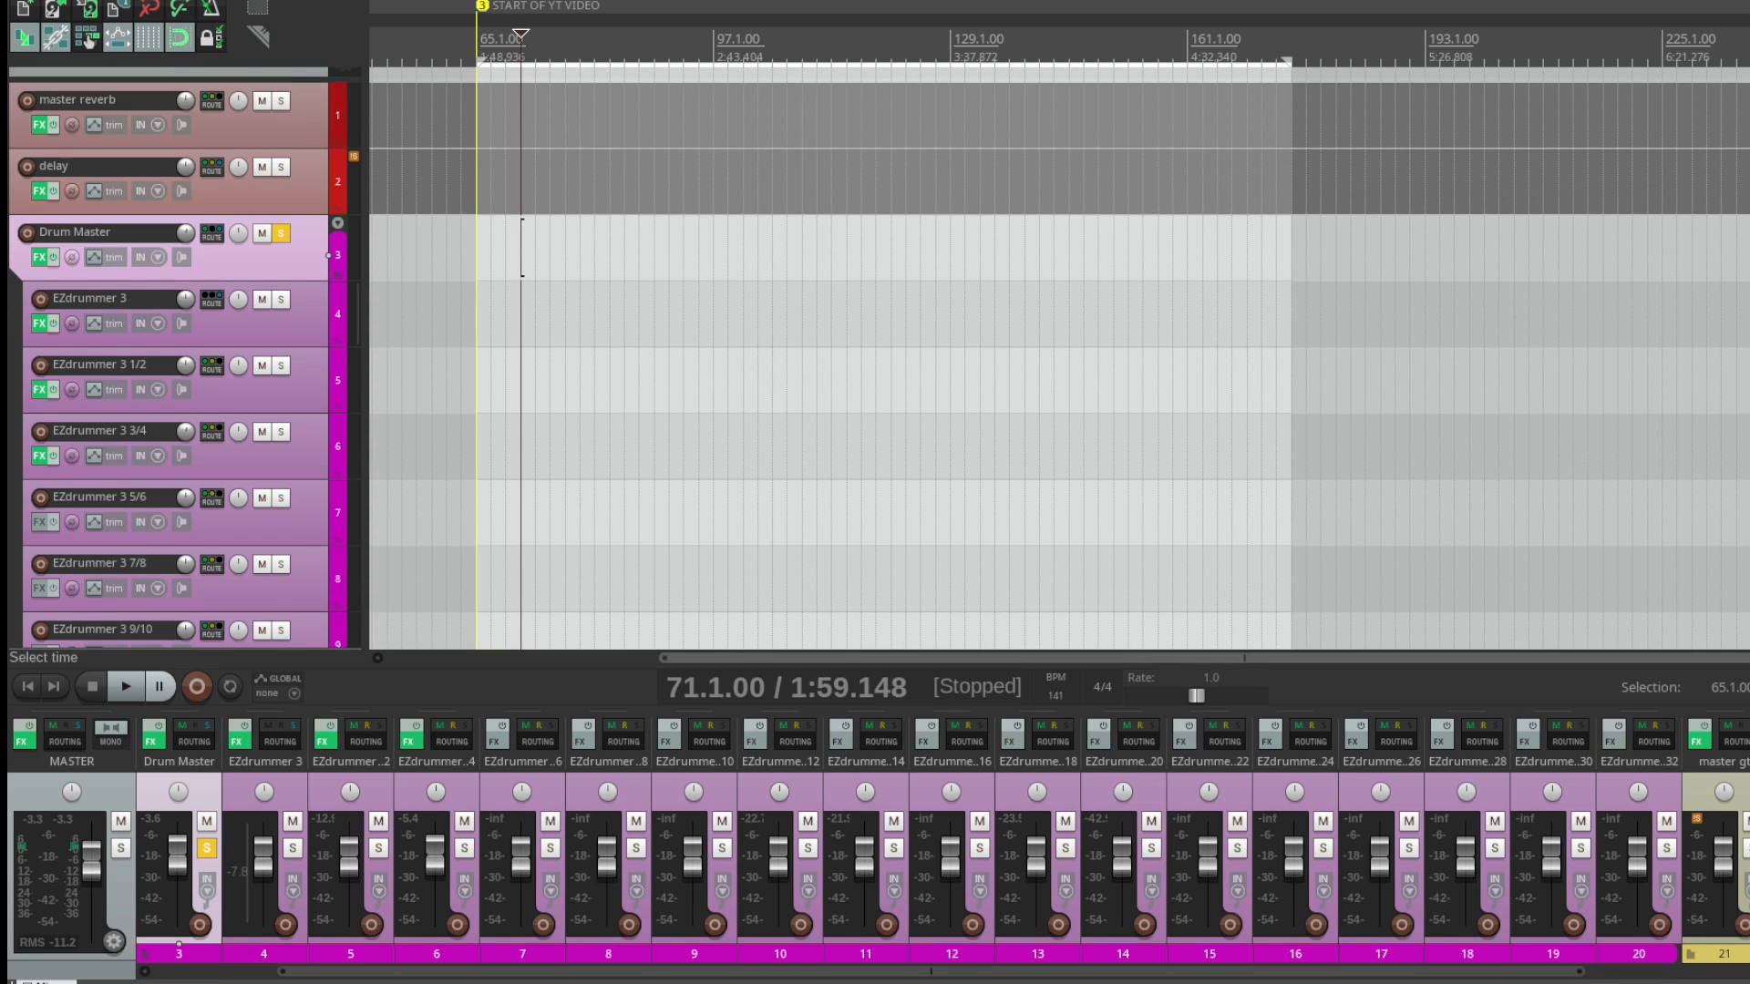
click(41, 358)
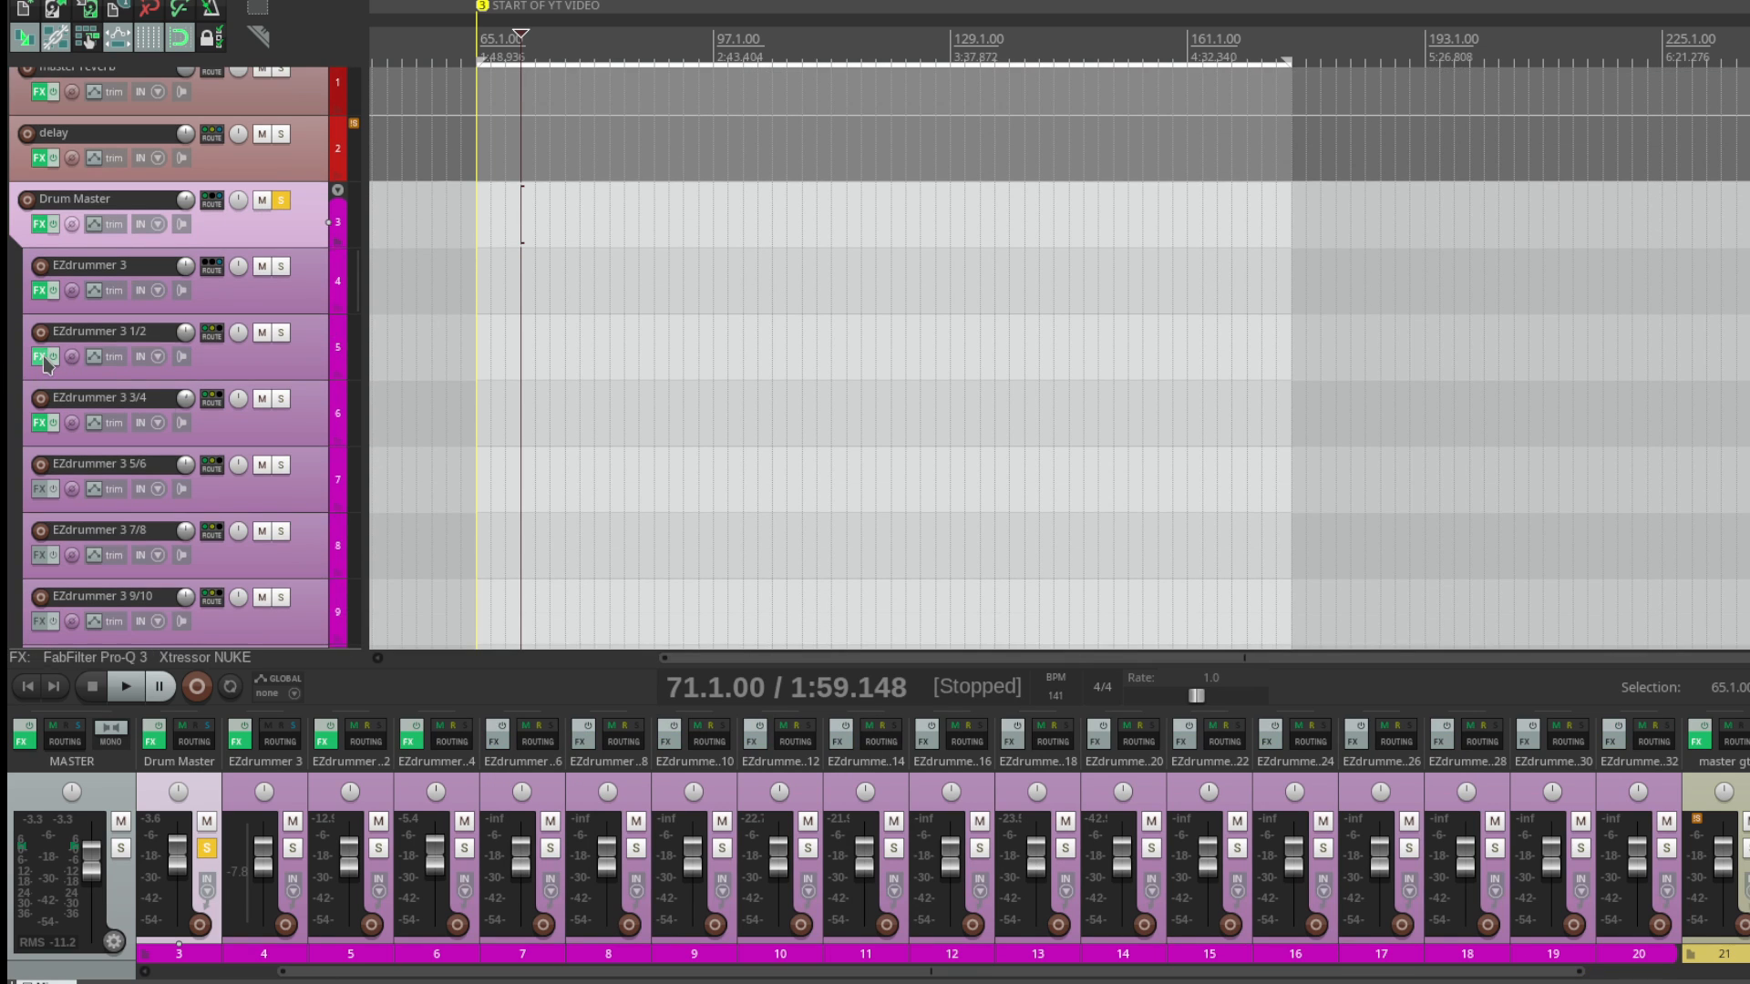
click(710, 310)
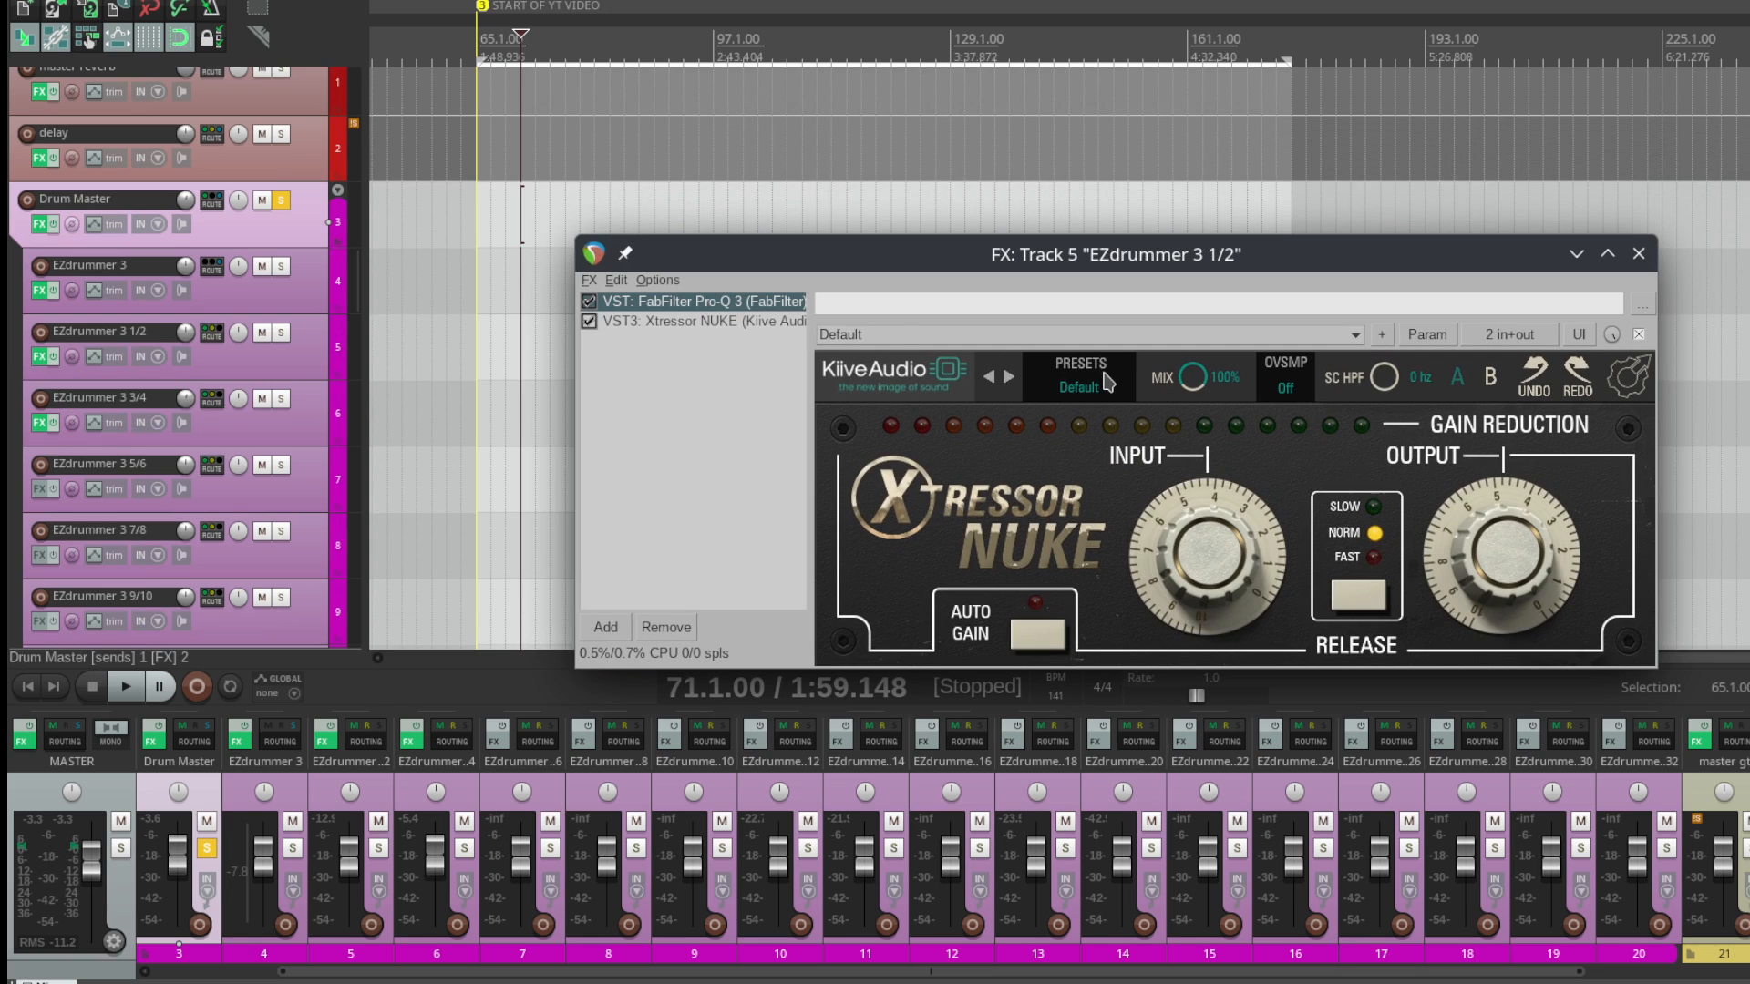
Step: Solo the EZdrummer 3 1/2 track and compare its playback with FabFilter Pro-Q 3 active and bypassed, leaving the EQ enabled
click(280, 332)
key(space)
drag(1047, 259, 926, 289)
key(space)
key(space)
key(space)
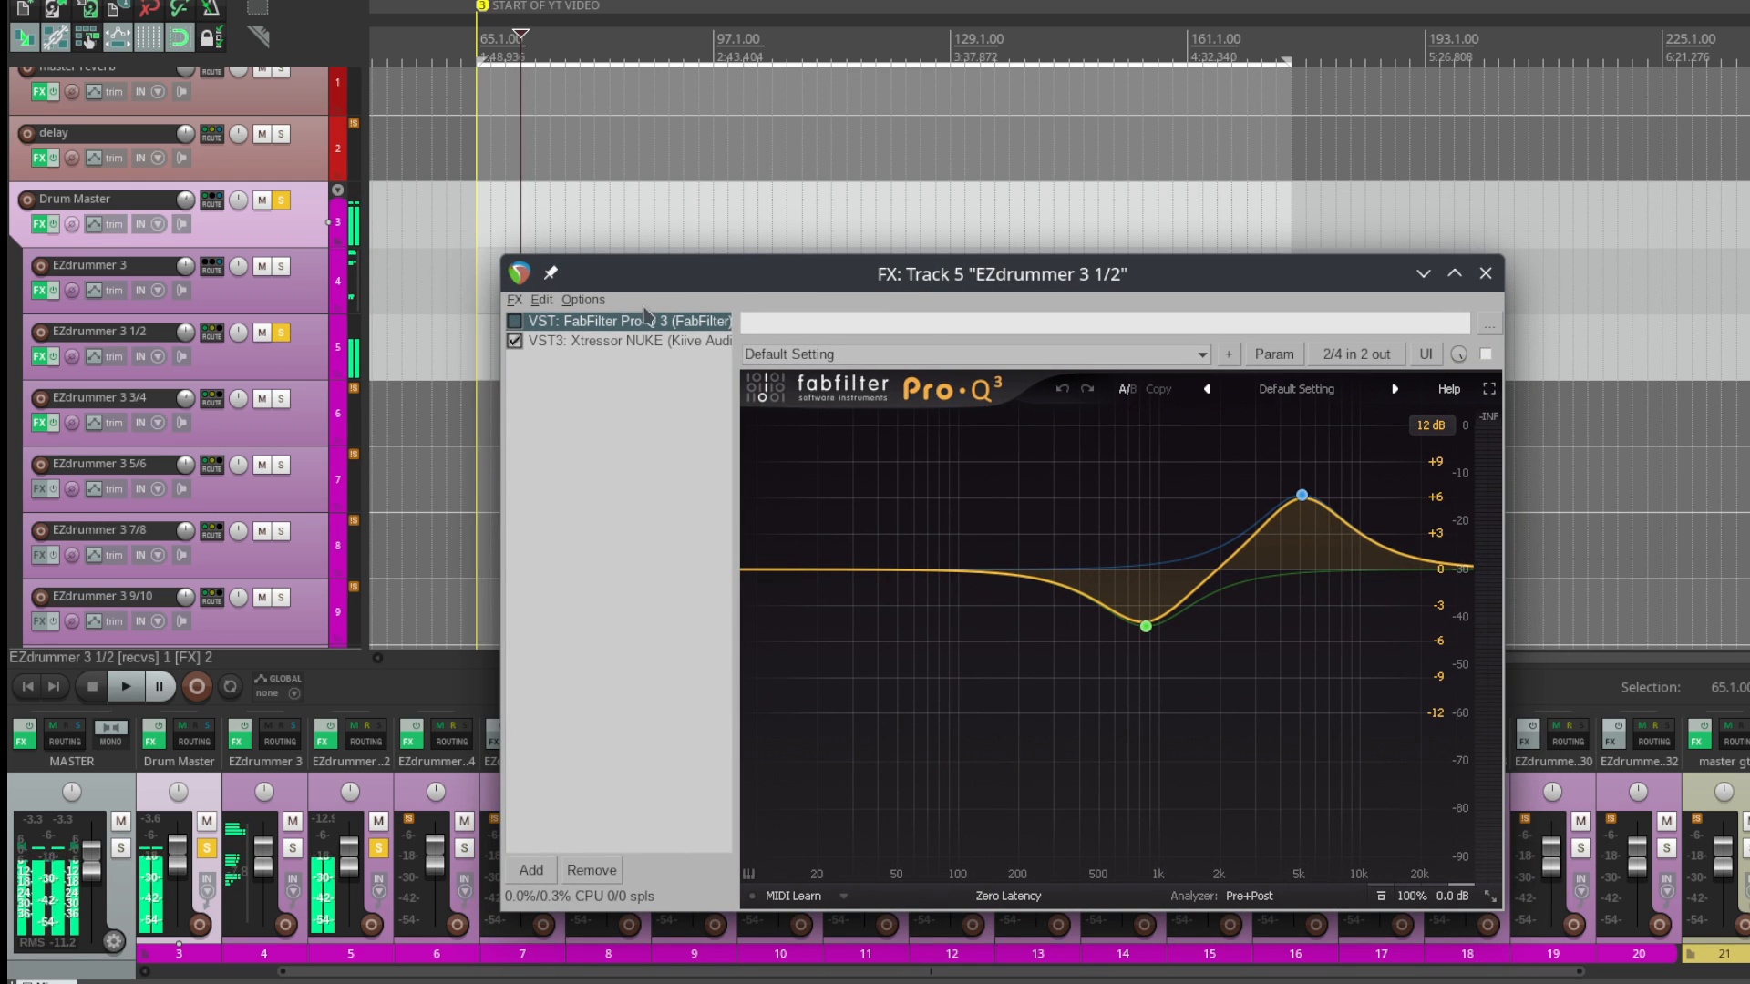
click(515, 322)
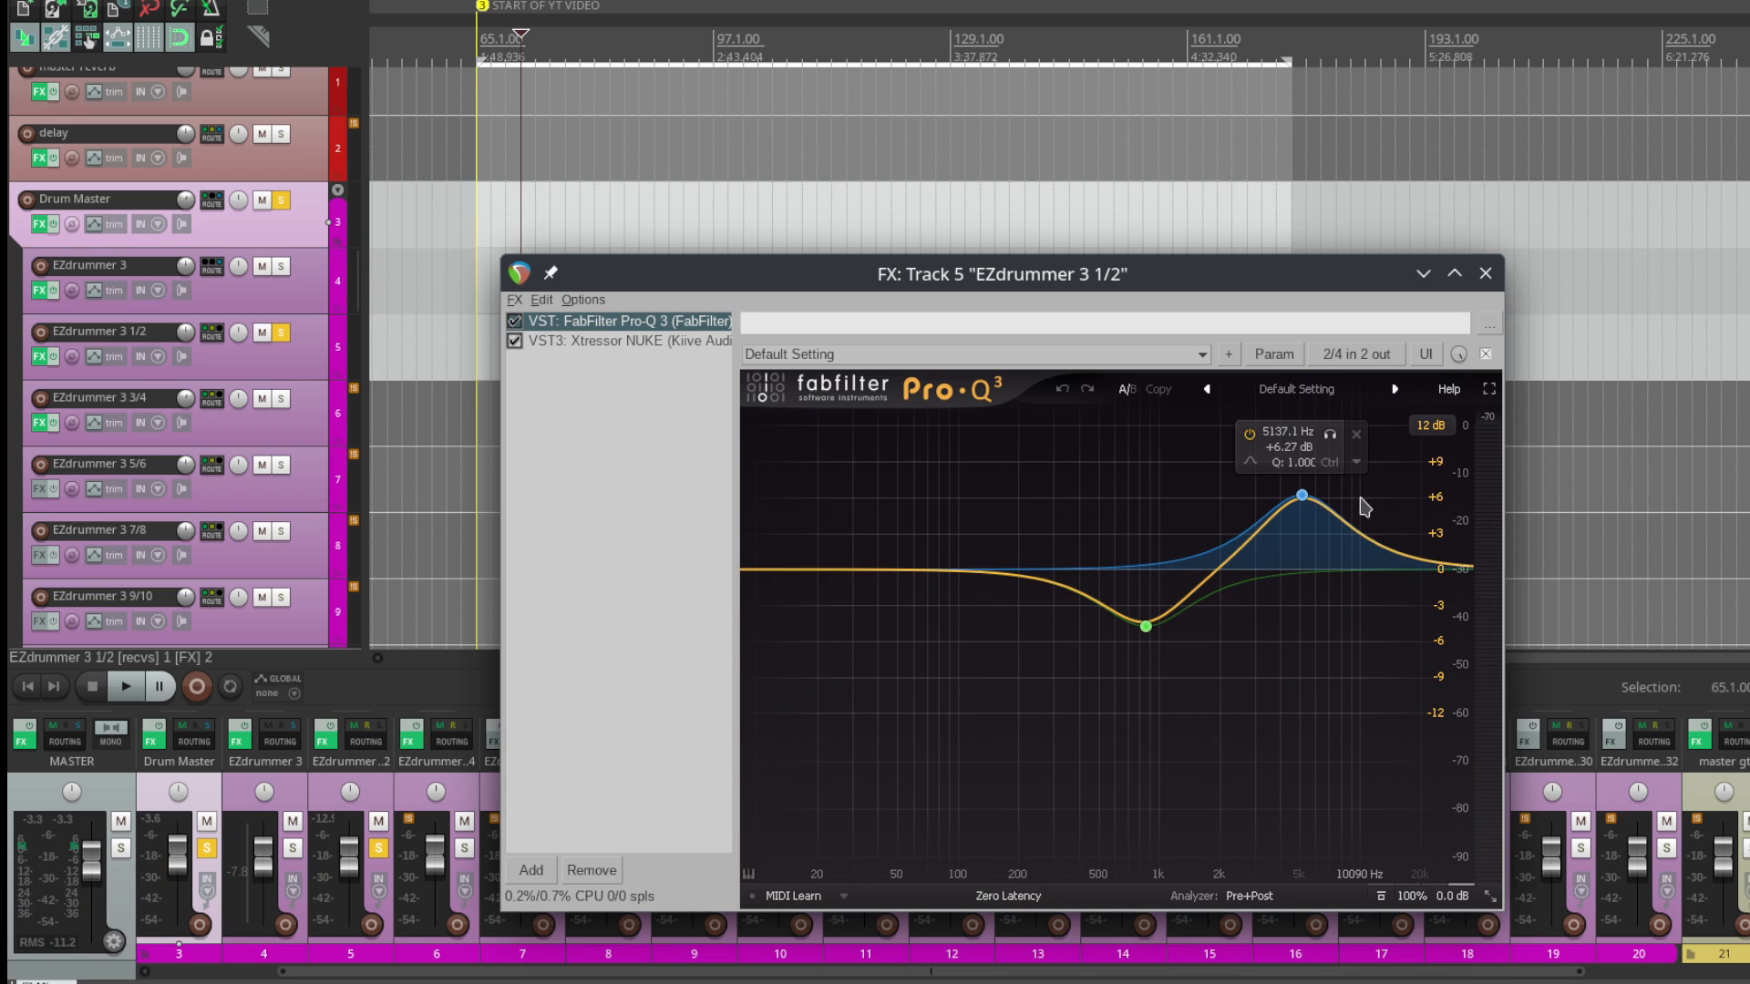
Step: Try a low boost of about 7.86 dB near 85 Hz and a deeper cut at about 859 Hz in FabFilter Pro-Q 3
drag(942, 278, 928, 301)
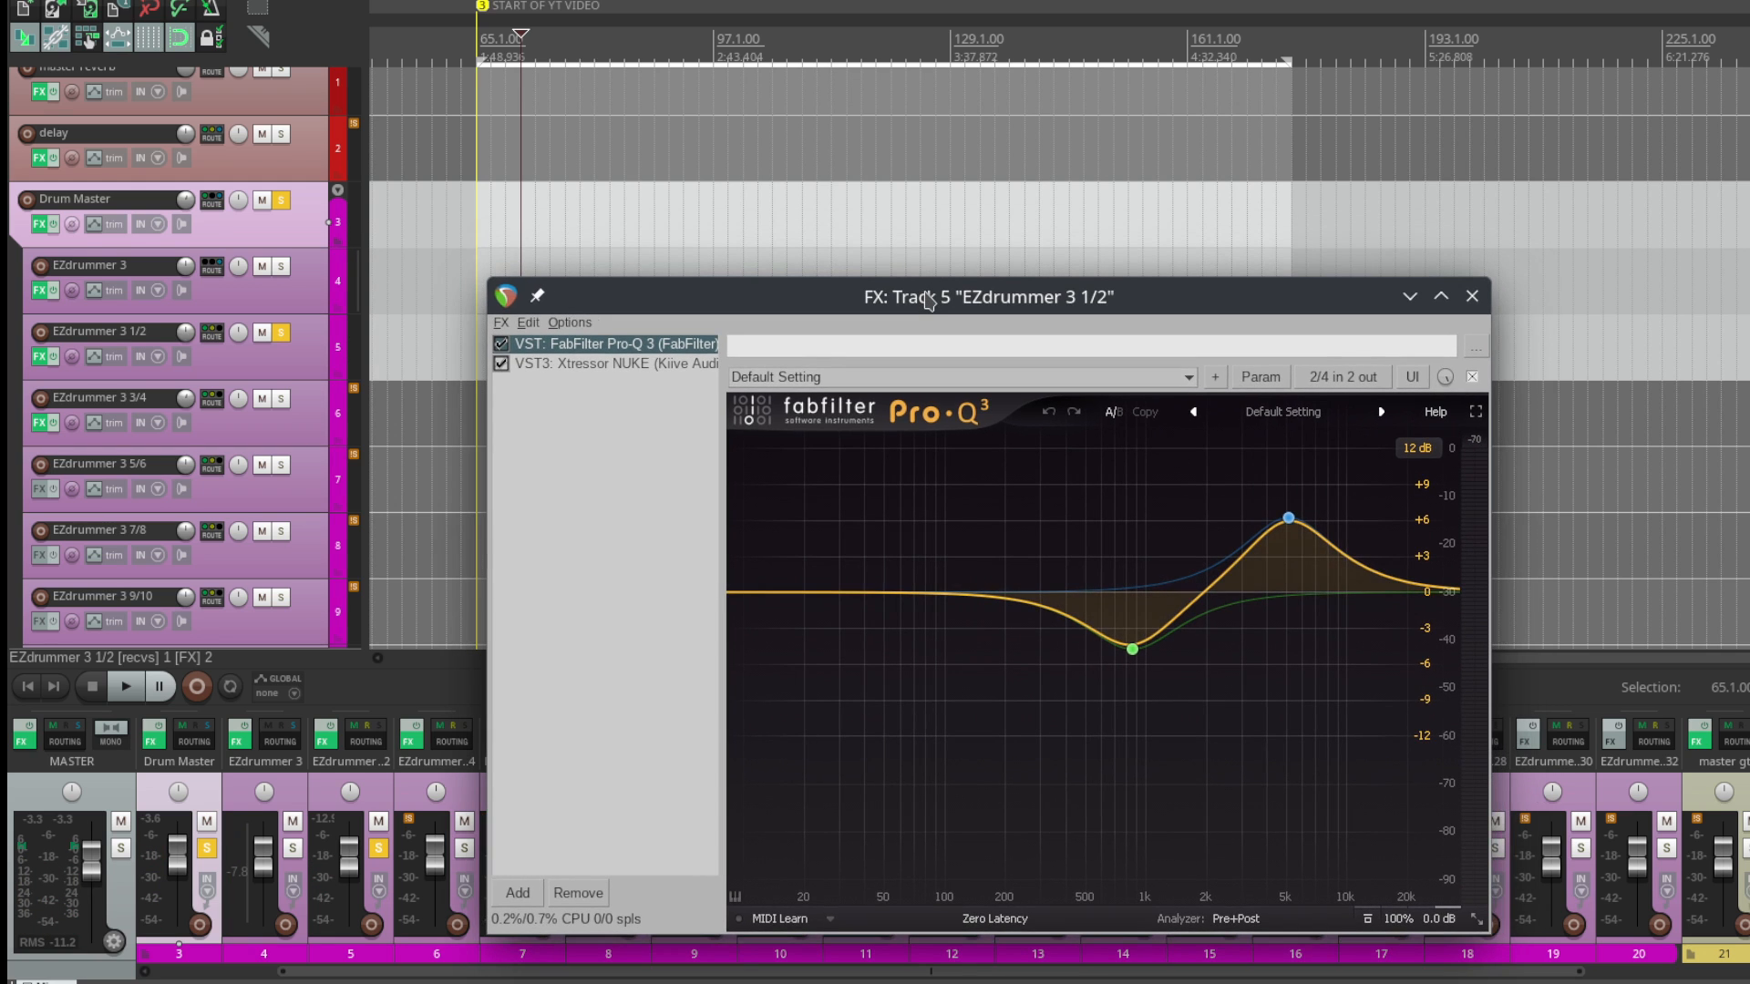
drag(923, 304, 967, 164)
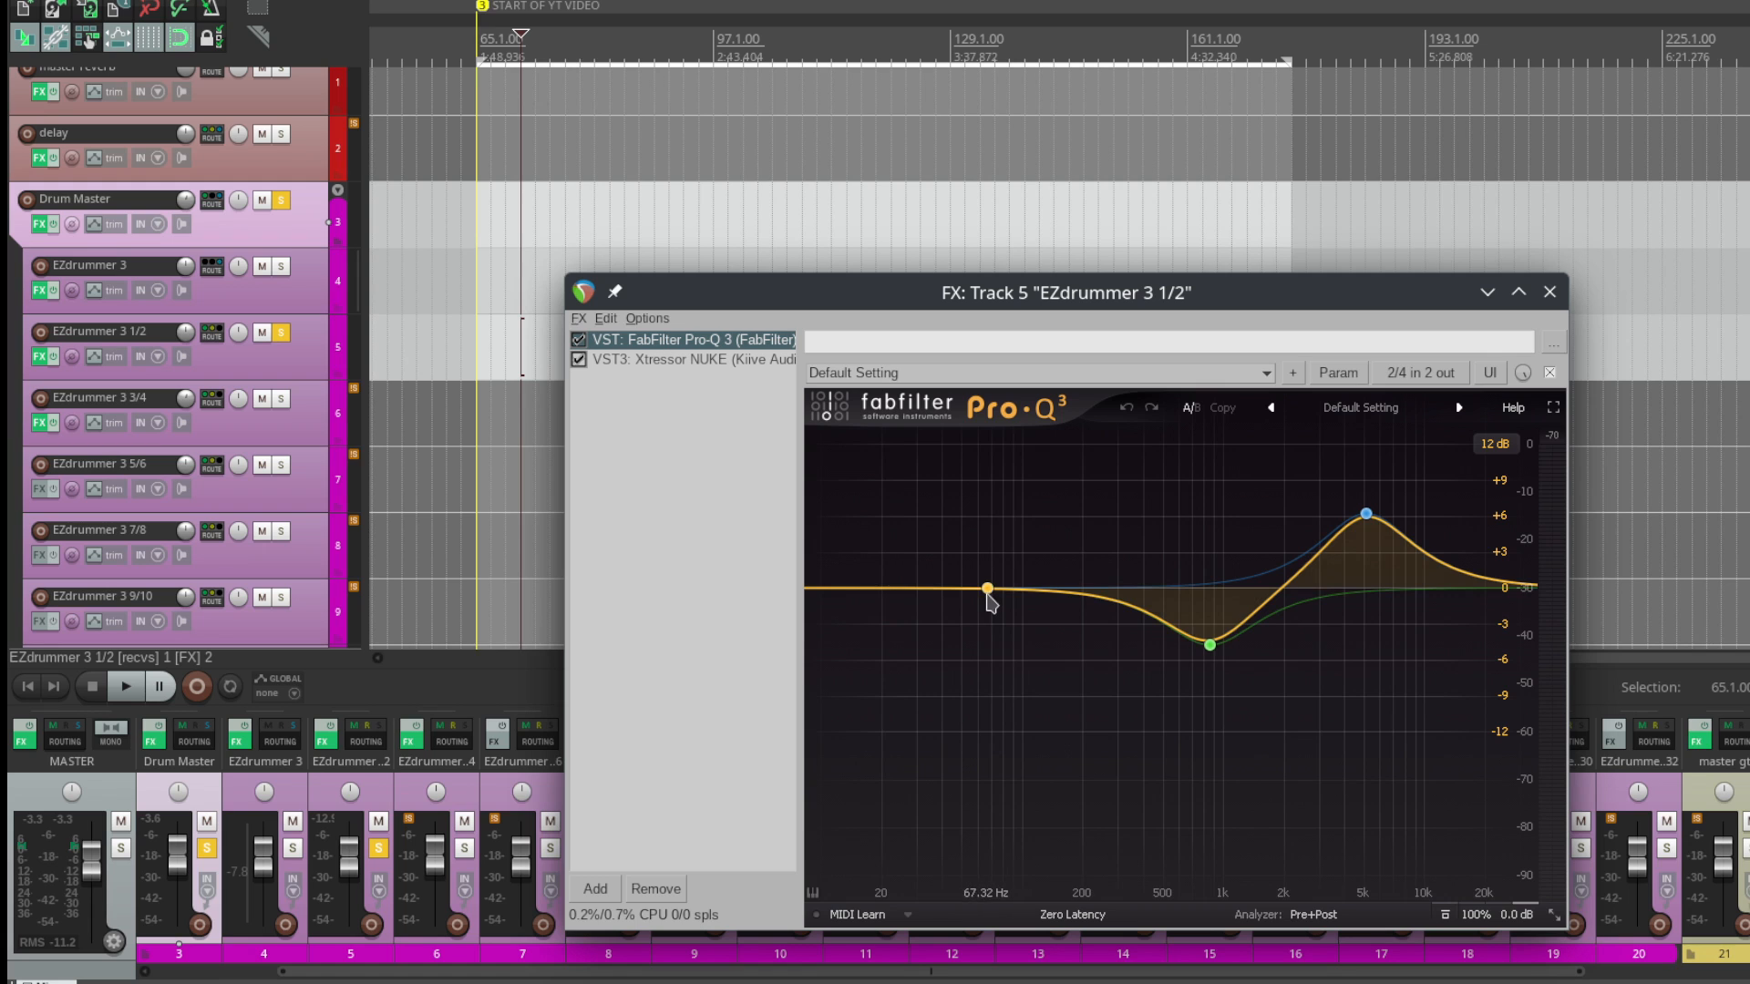
drag(988, 590, 1014, 493)
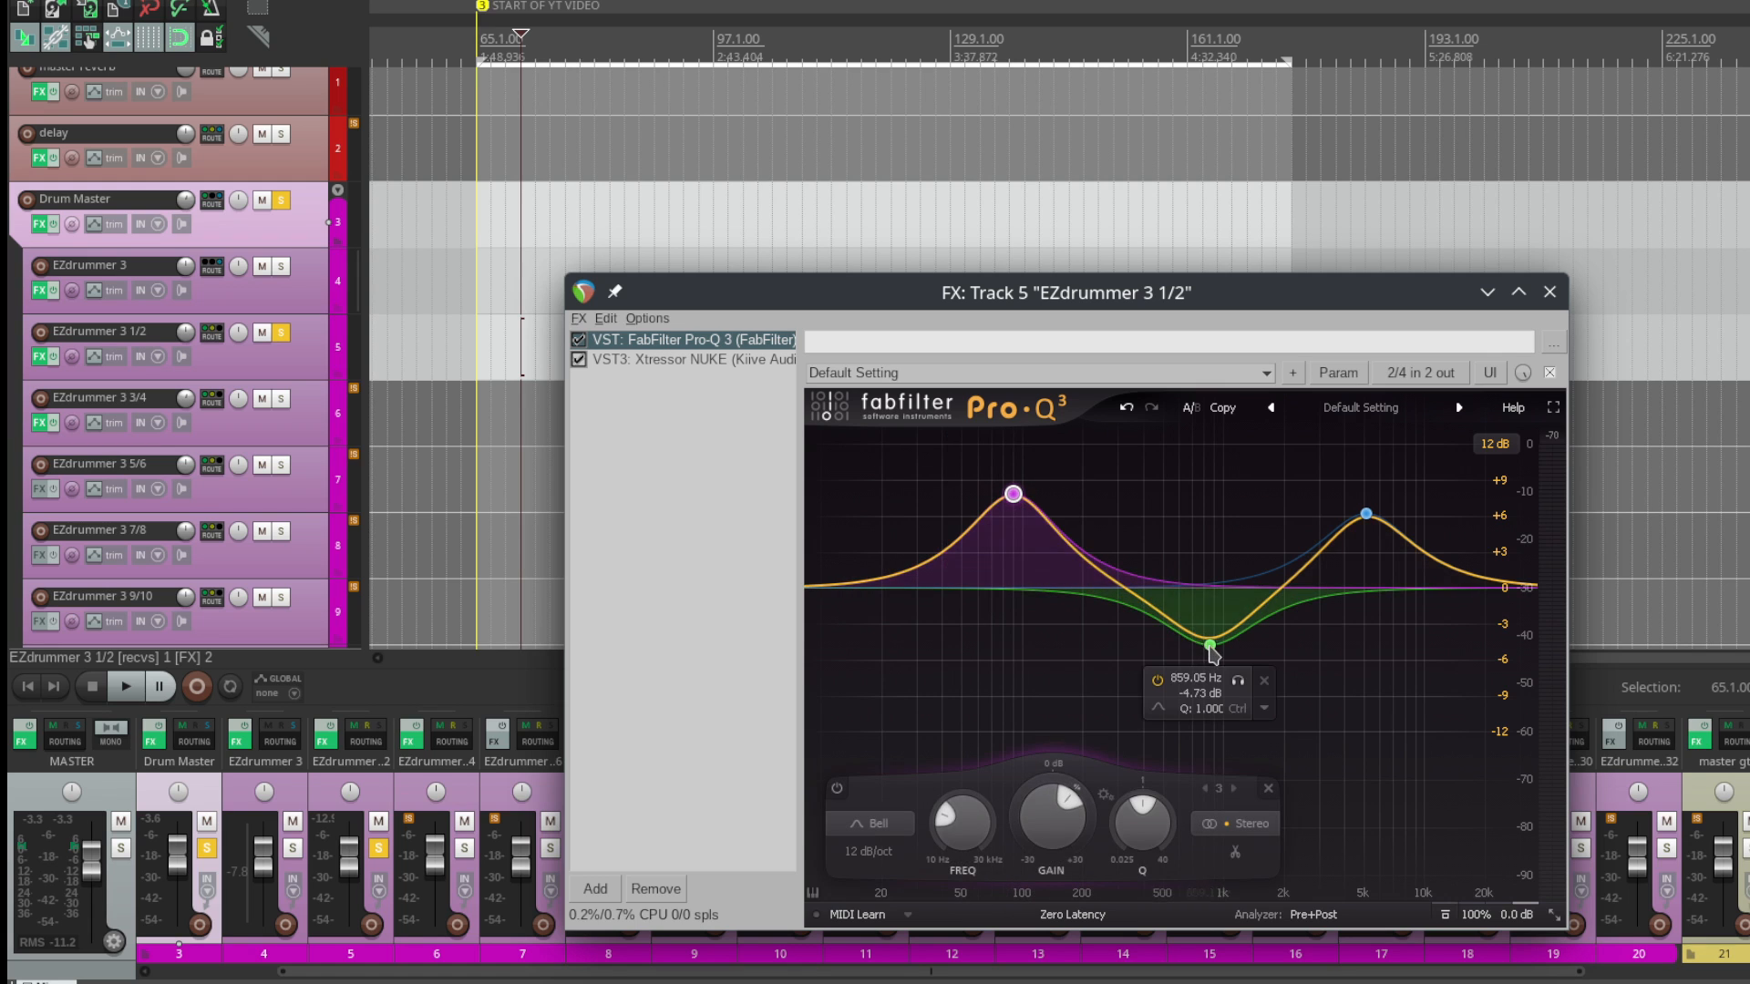
drag(1210, 647, 1210, 690)
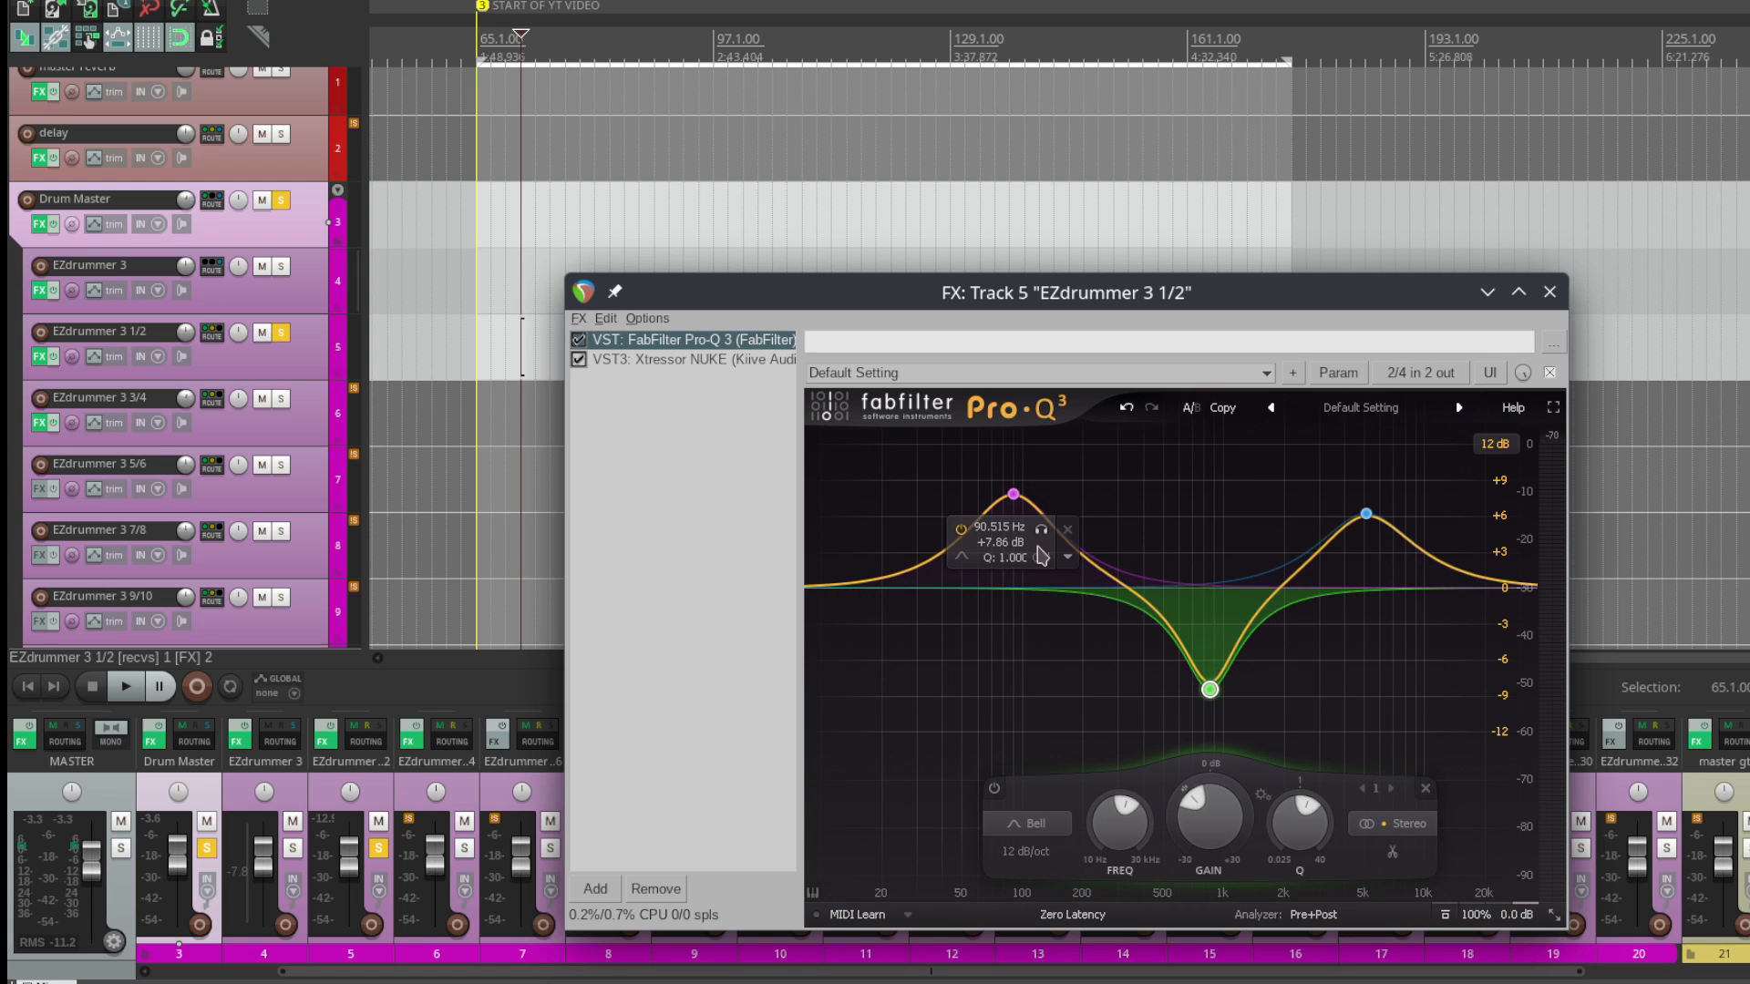
drag(1013, 493, 1008, 494)
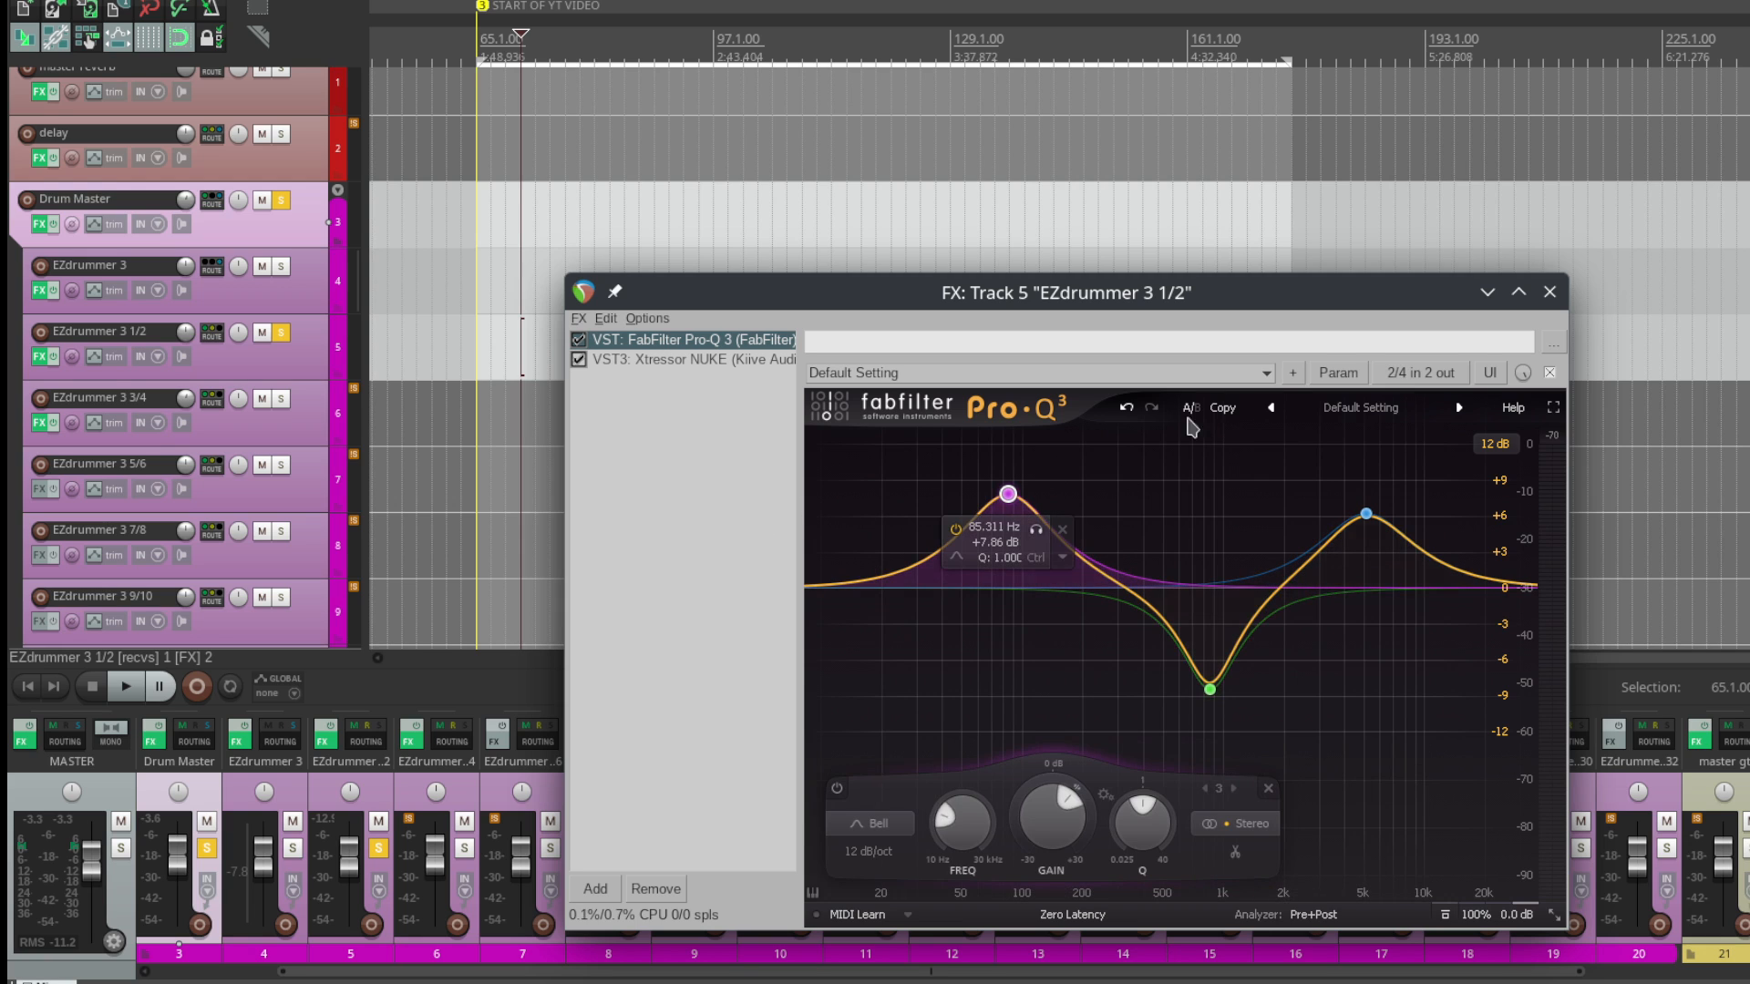
Step: Undo the trial low boost and deeper midrange cut in FabFilter Pro-Q 3
click(1126, 409)
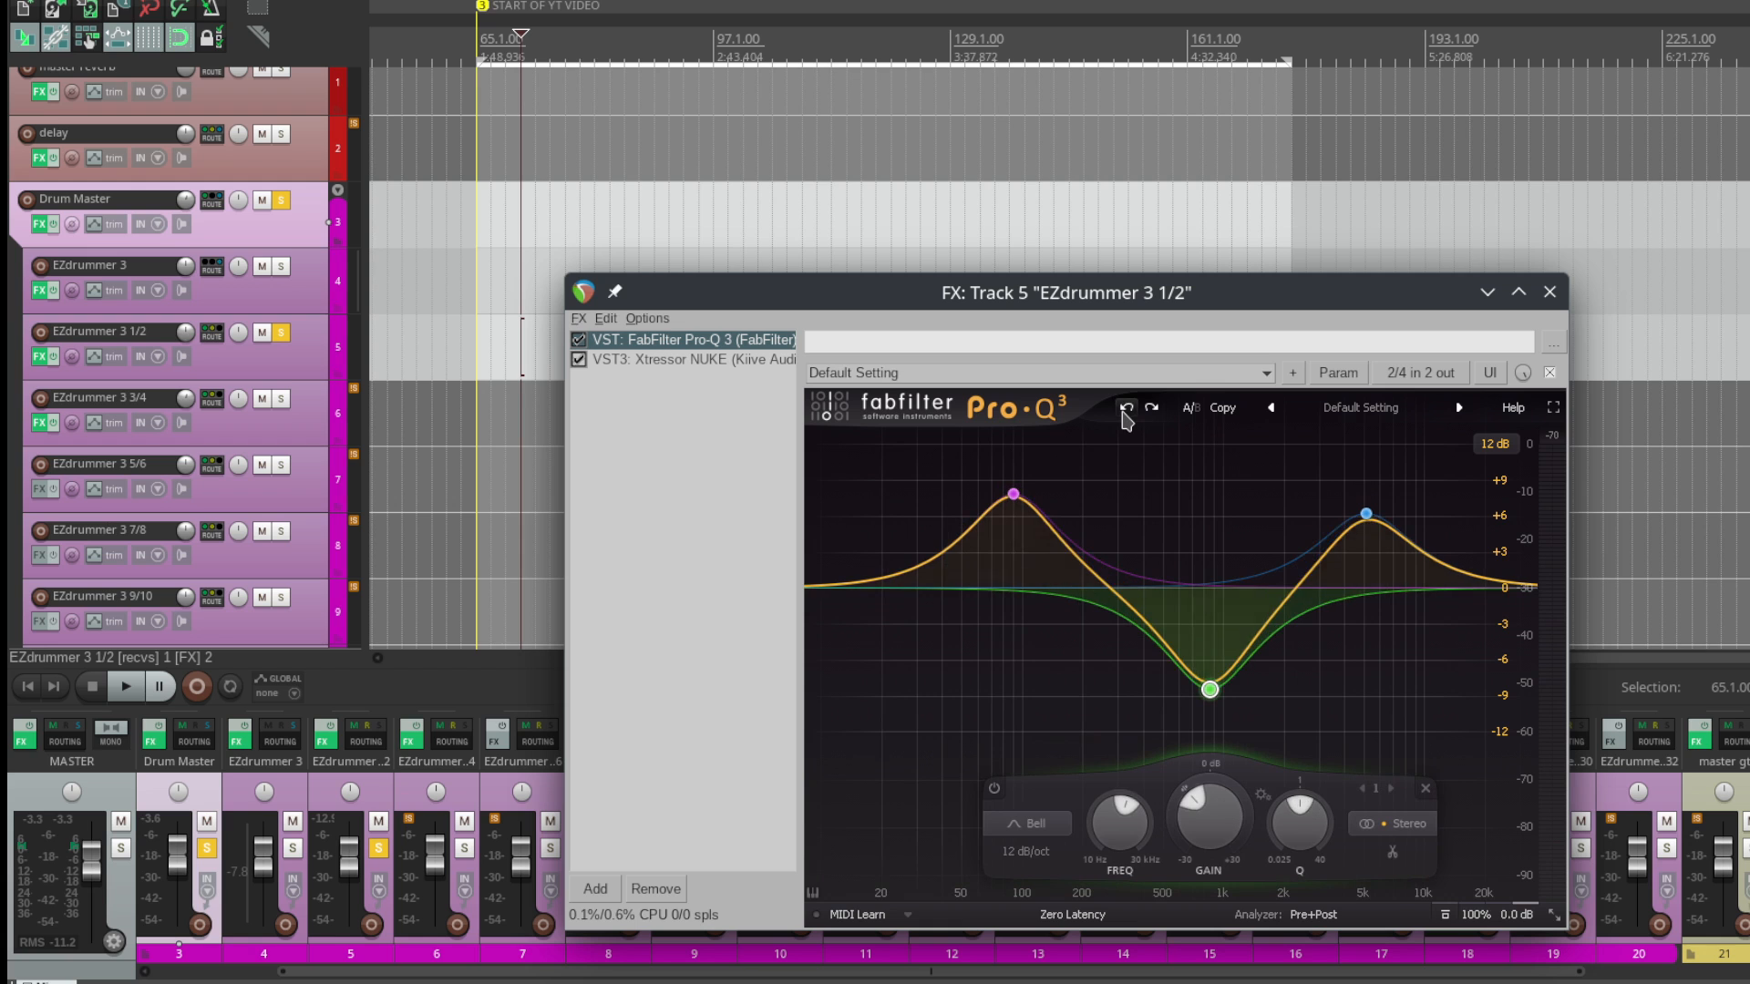
click(1127, 409)
click(1127, 409)
Step: Show Xtressor NUKE on the EZdrummer 3 1/2 track and play the soloed drum through it
drag(1171, 294, 1012, 403)
click(698, 352)
key(space)
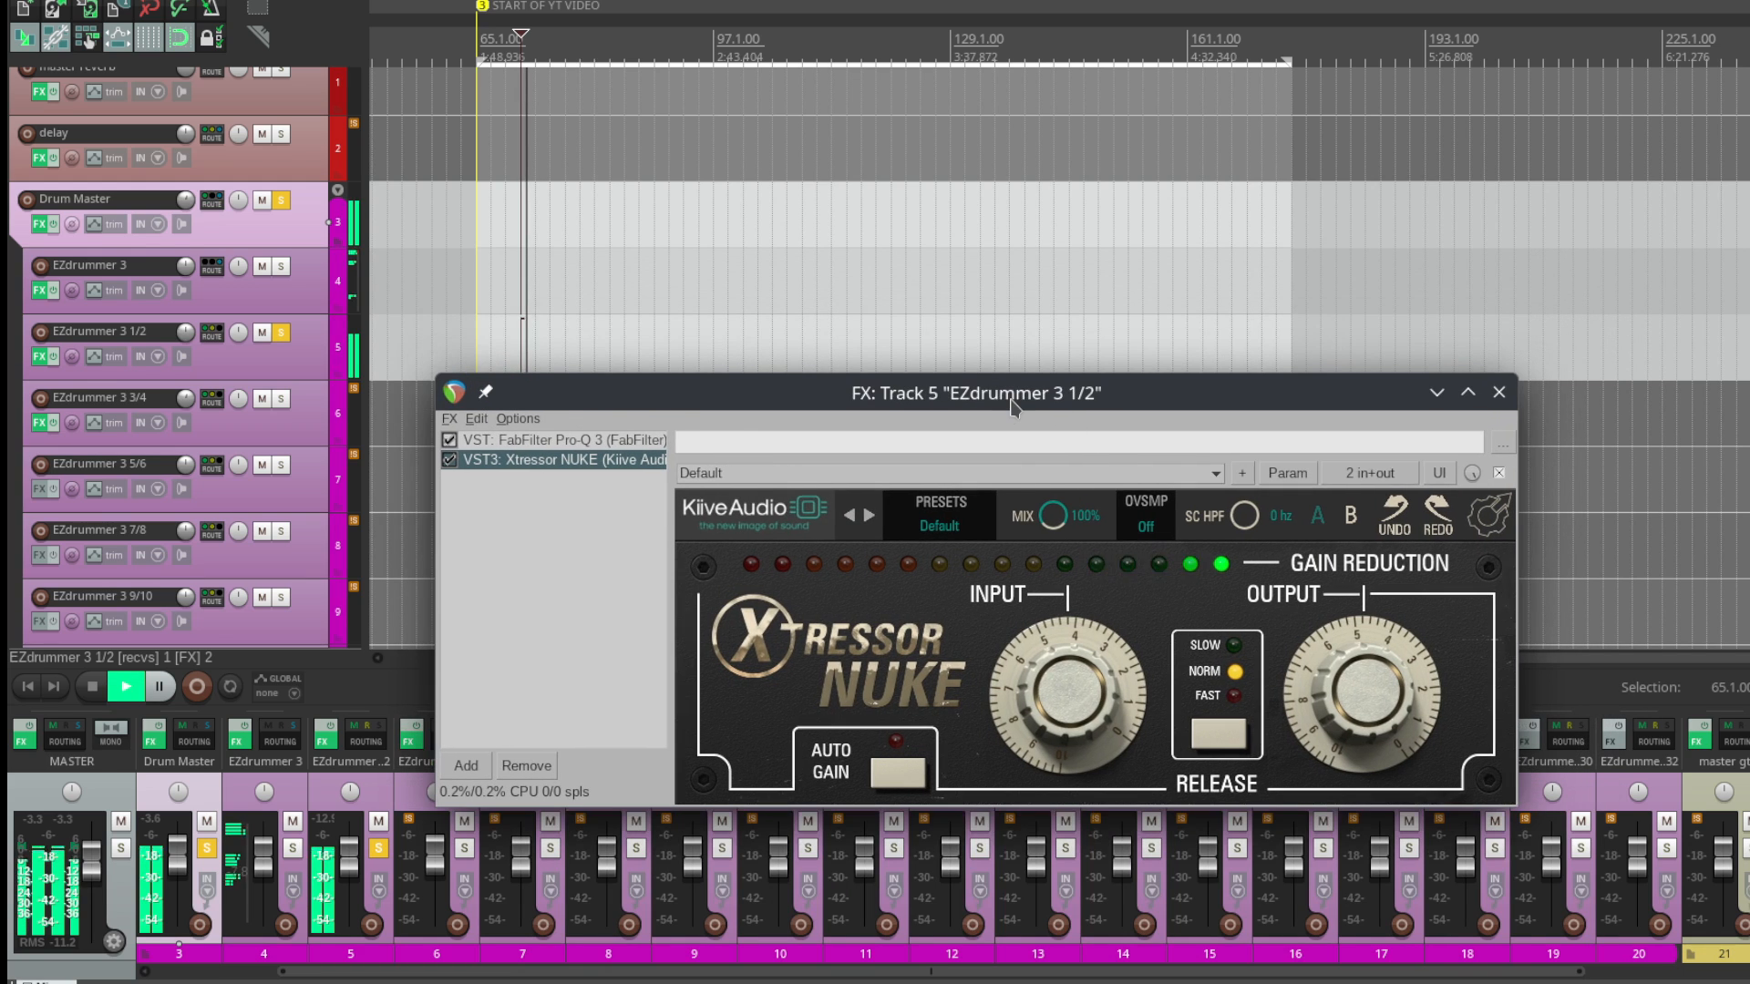
key(space)
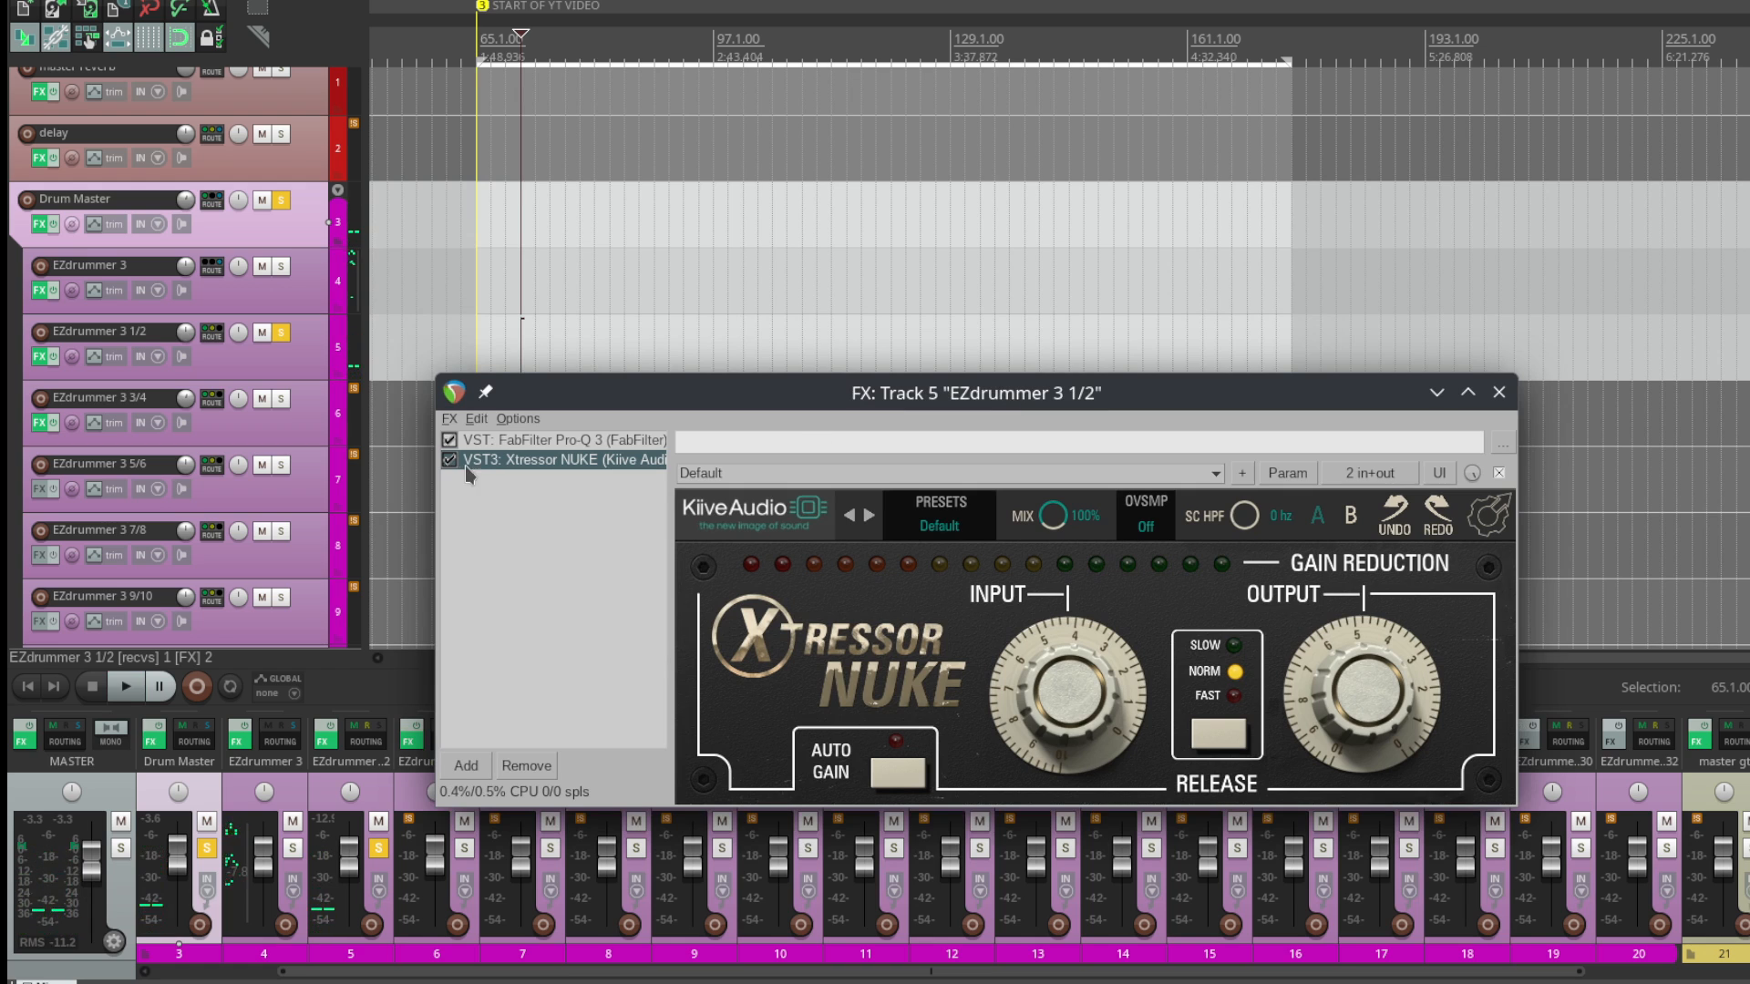
Step: Play the soloed EZdrummer 3 1/2 track with Xtressor NUKE bypassed, then re-enable the plugin and play it again
click(450, 459)
drag(993, 404, 944, 423)
key(space)
key(space)
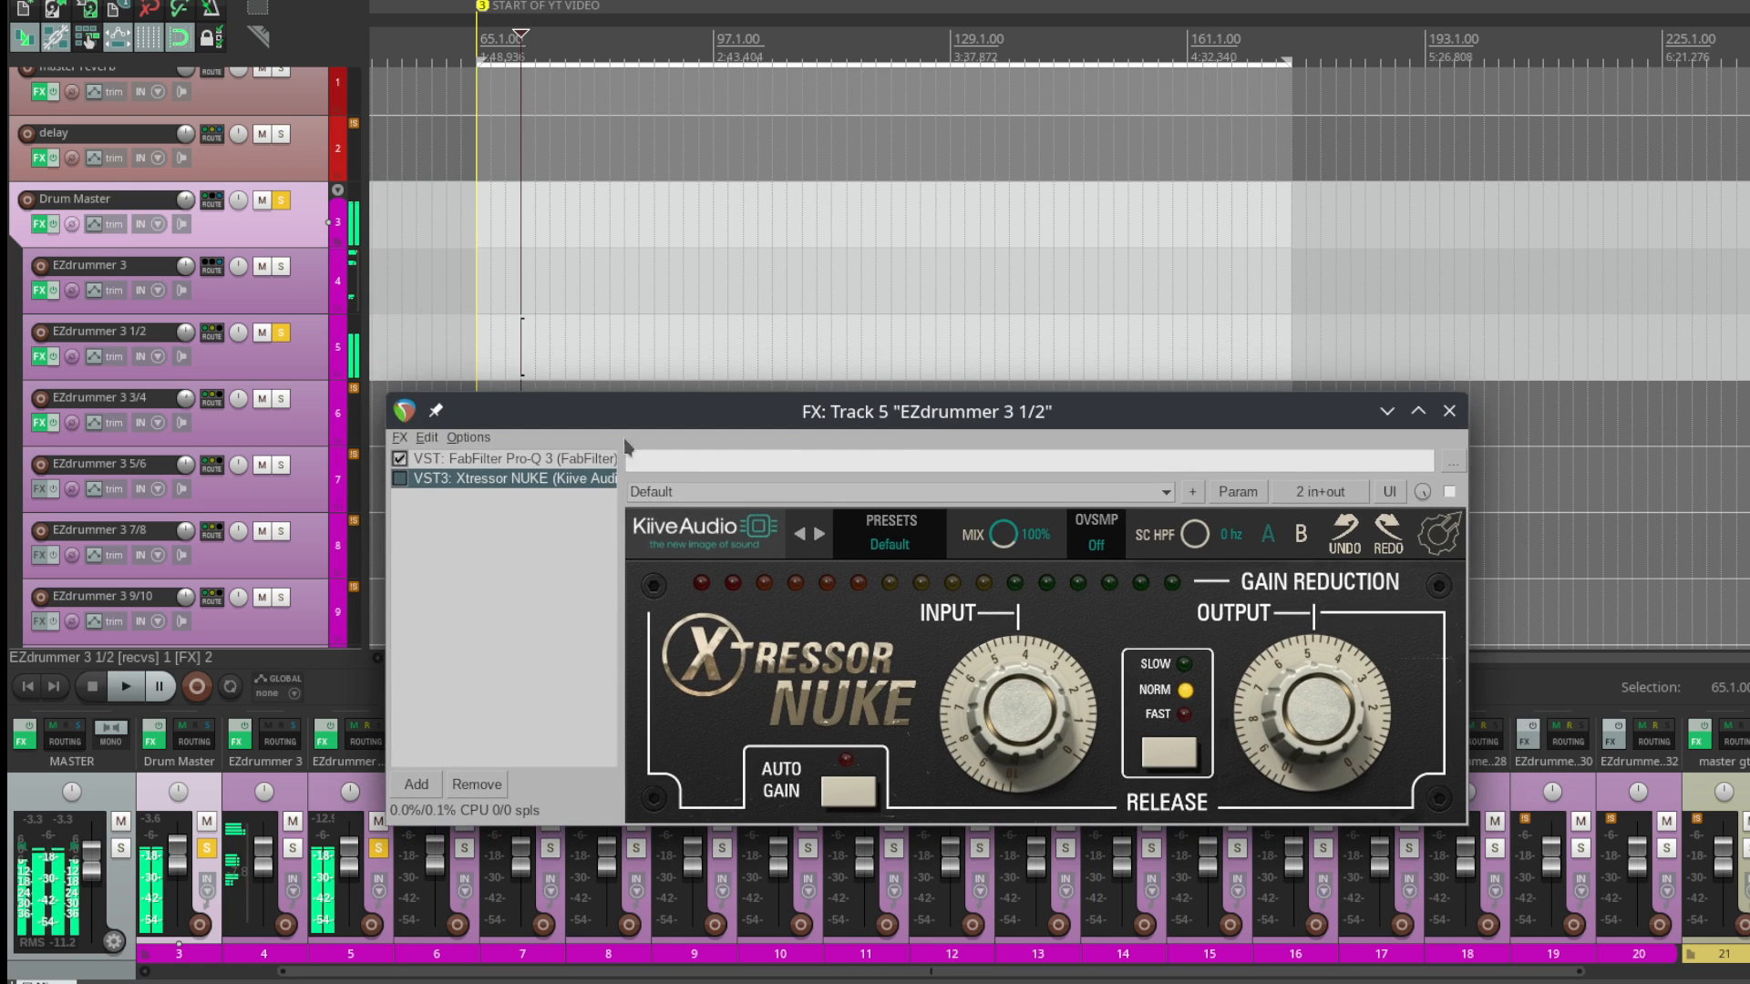
click(400, 479)
drag(793, 421, 843, 412)
key(space)
key(space)
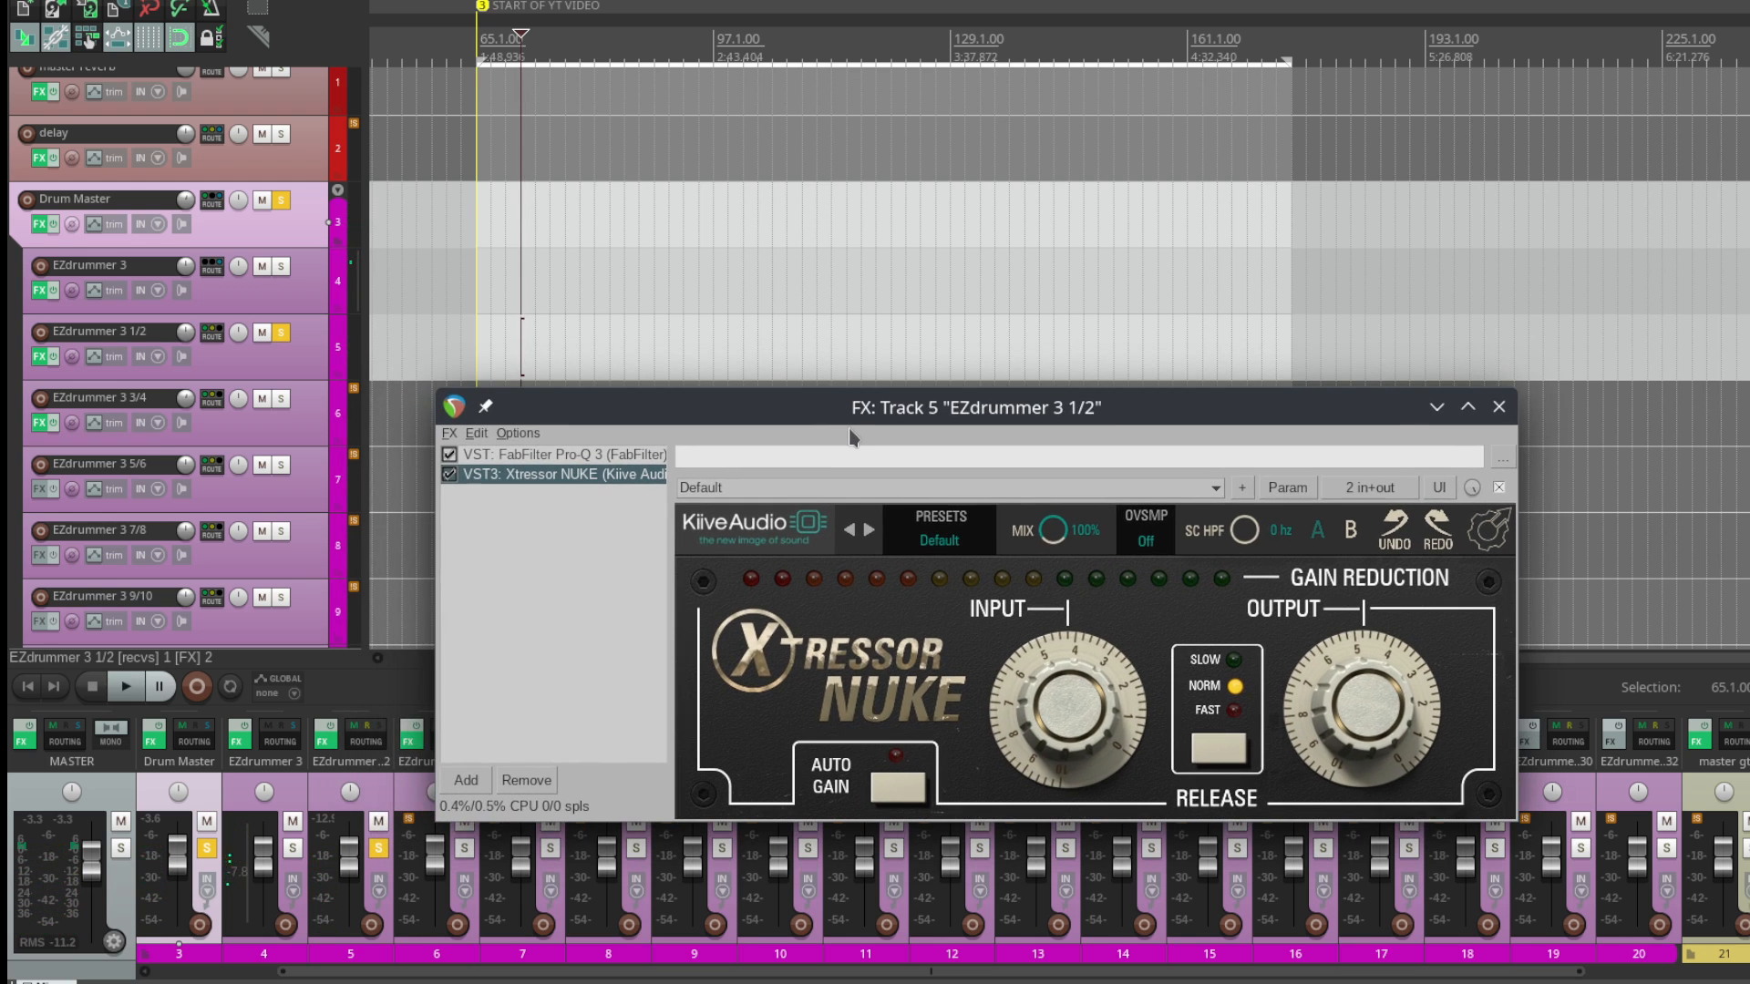
Step: Finish reviewing Xtressor NUKE and close the EZdrummer 3 1/2 effects window
drag(910, 424, 891, 458)
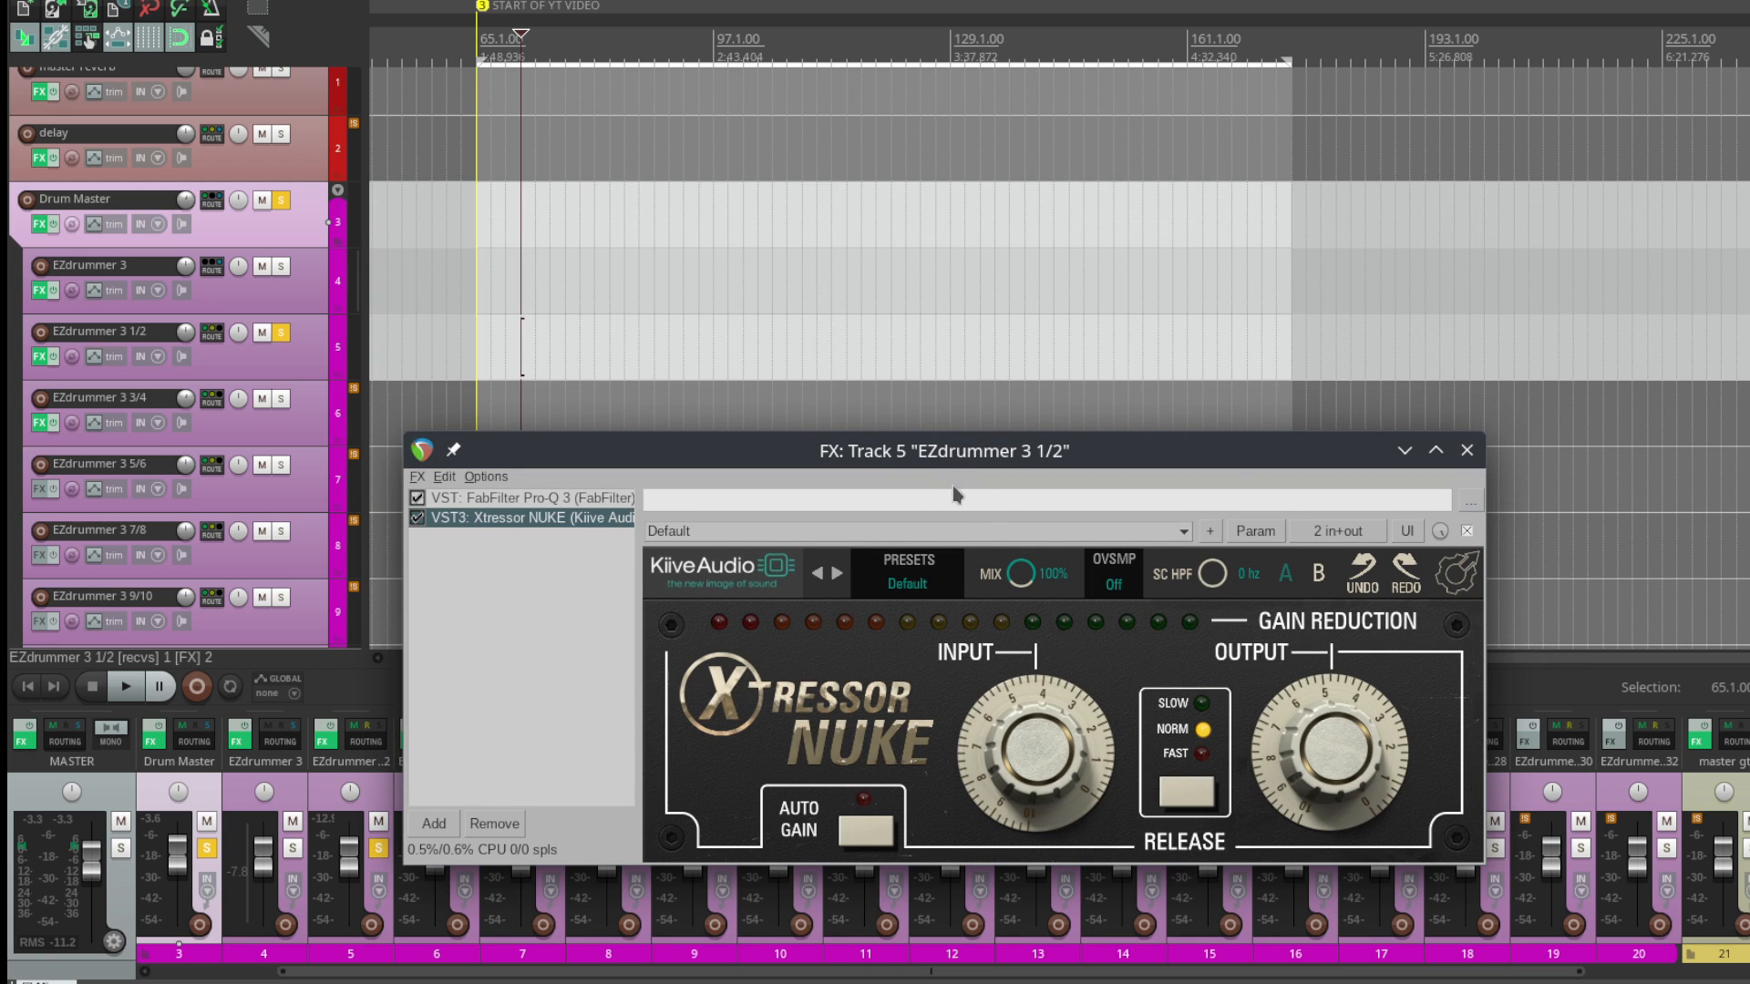
drag(959, 452, 1003, 460)
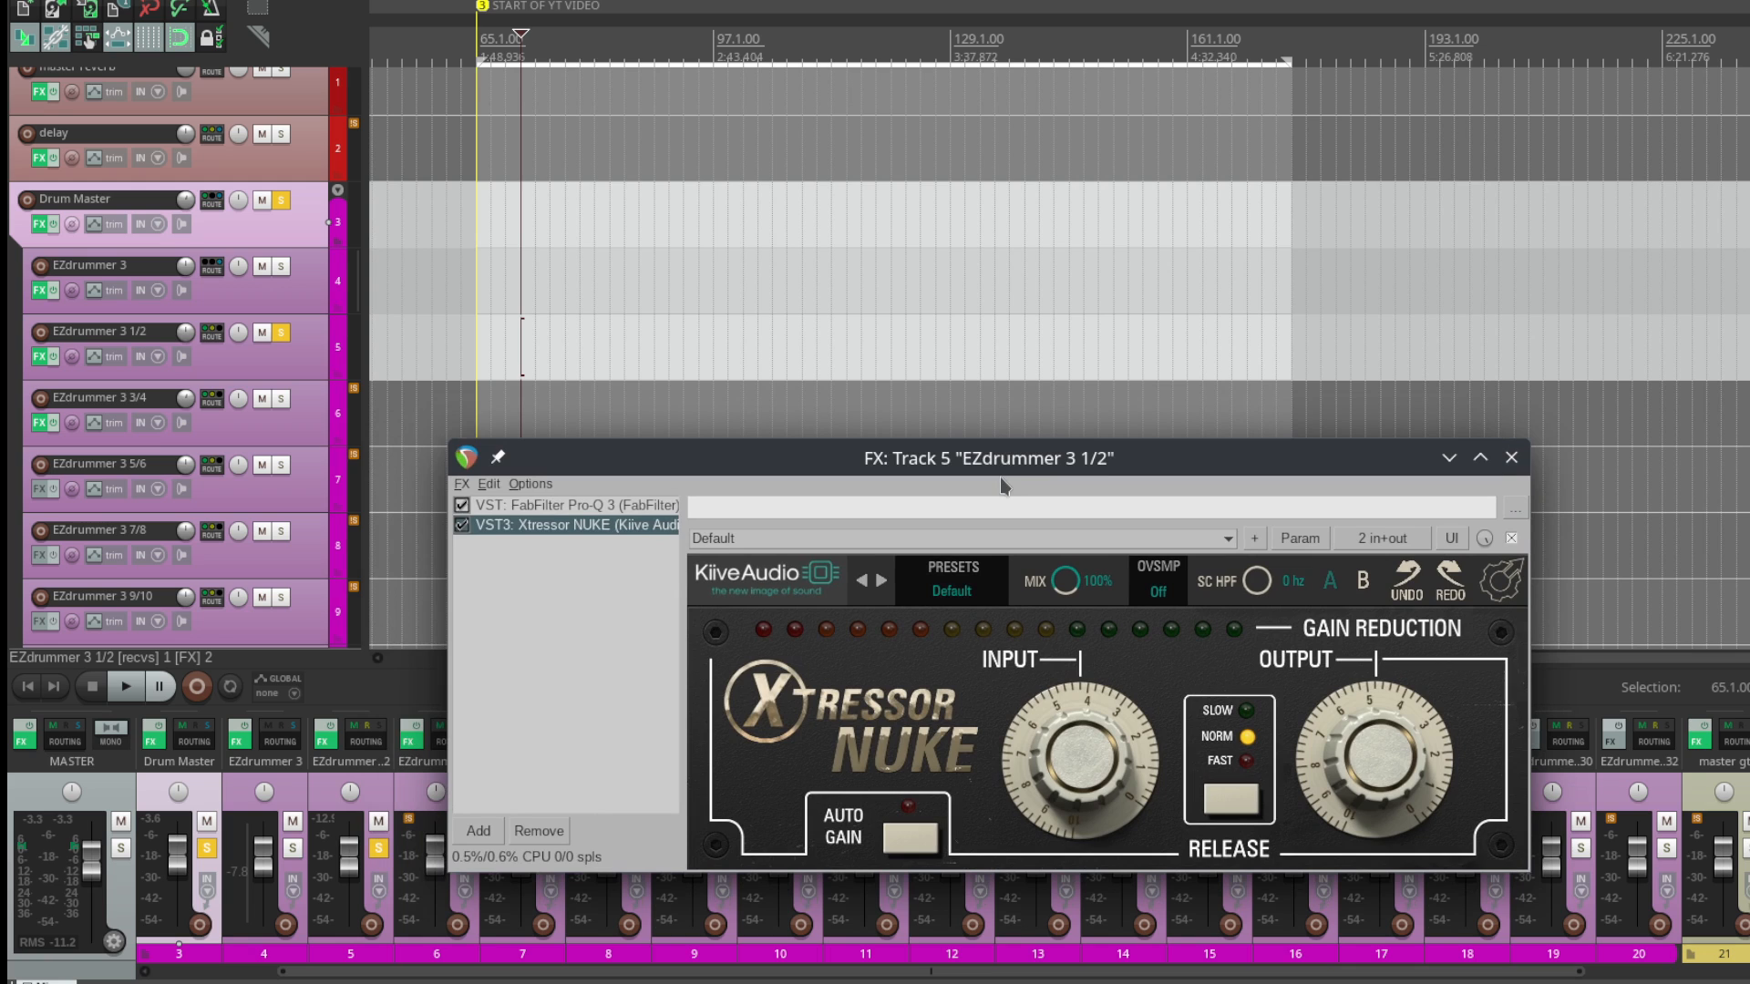
mouse_move(1026, 464)
mouse_down()
mouse_move(996, 464)
mouse_move(1015, 463)
mouse_up()
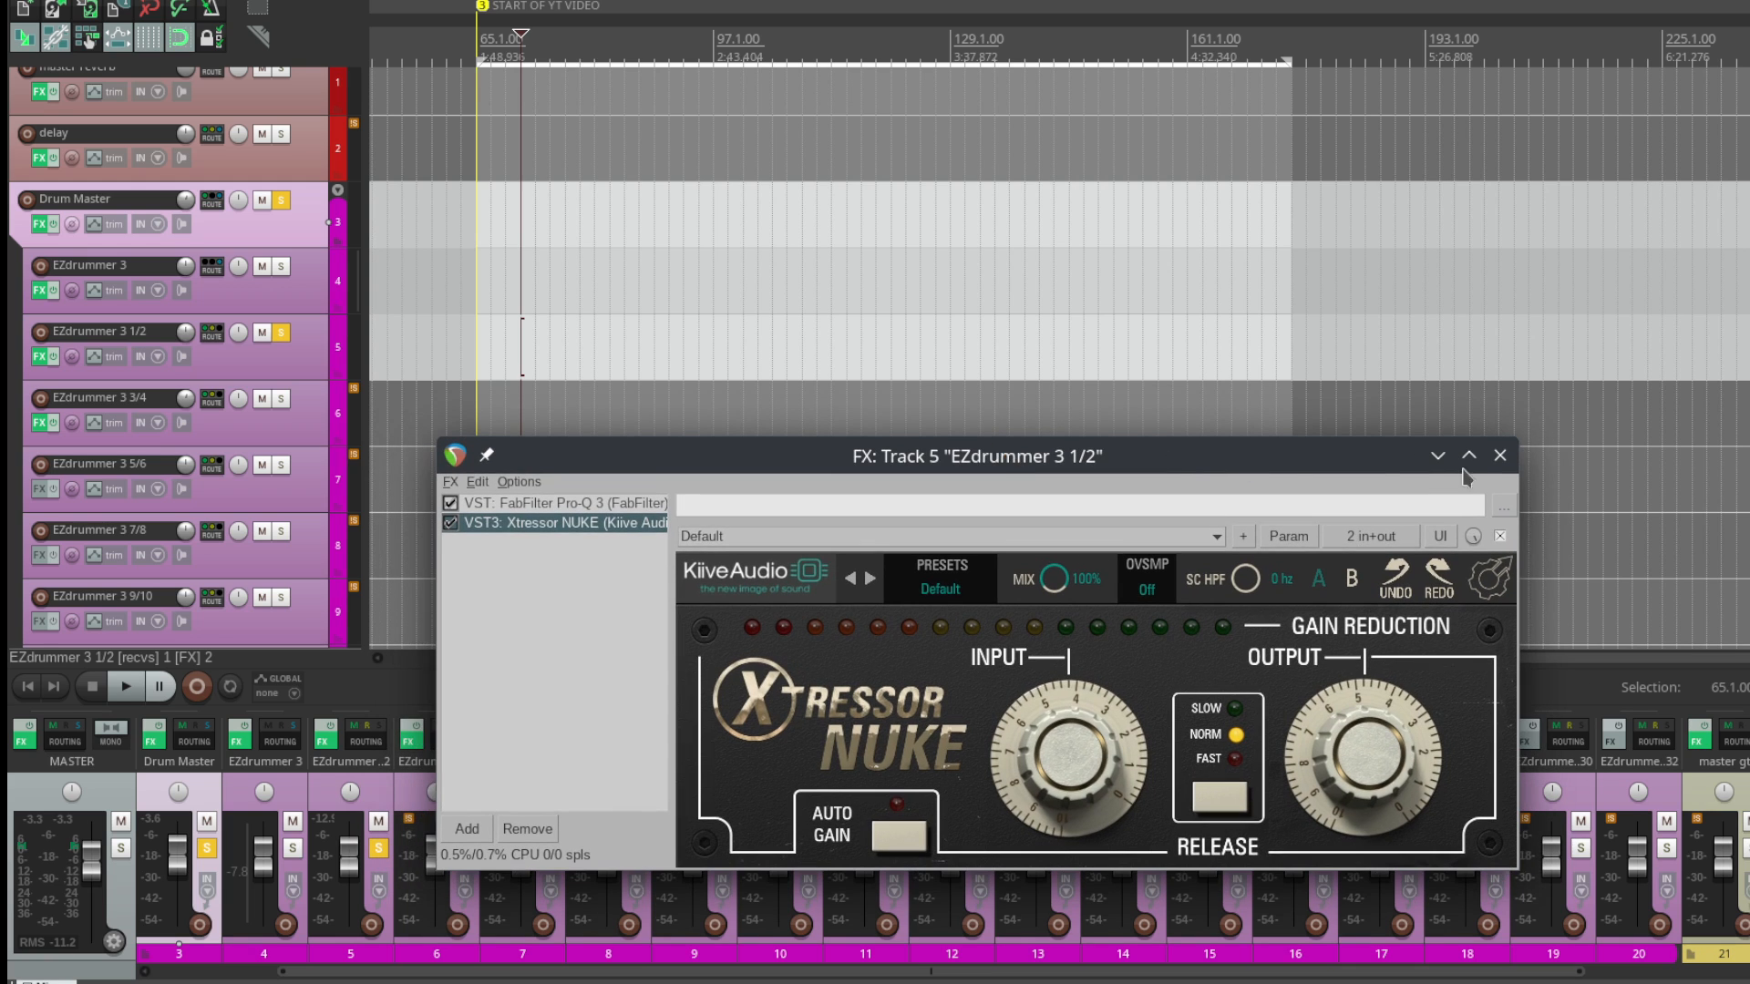
click(1501, 455)
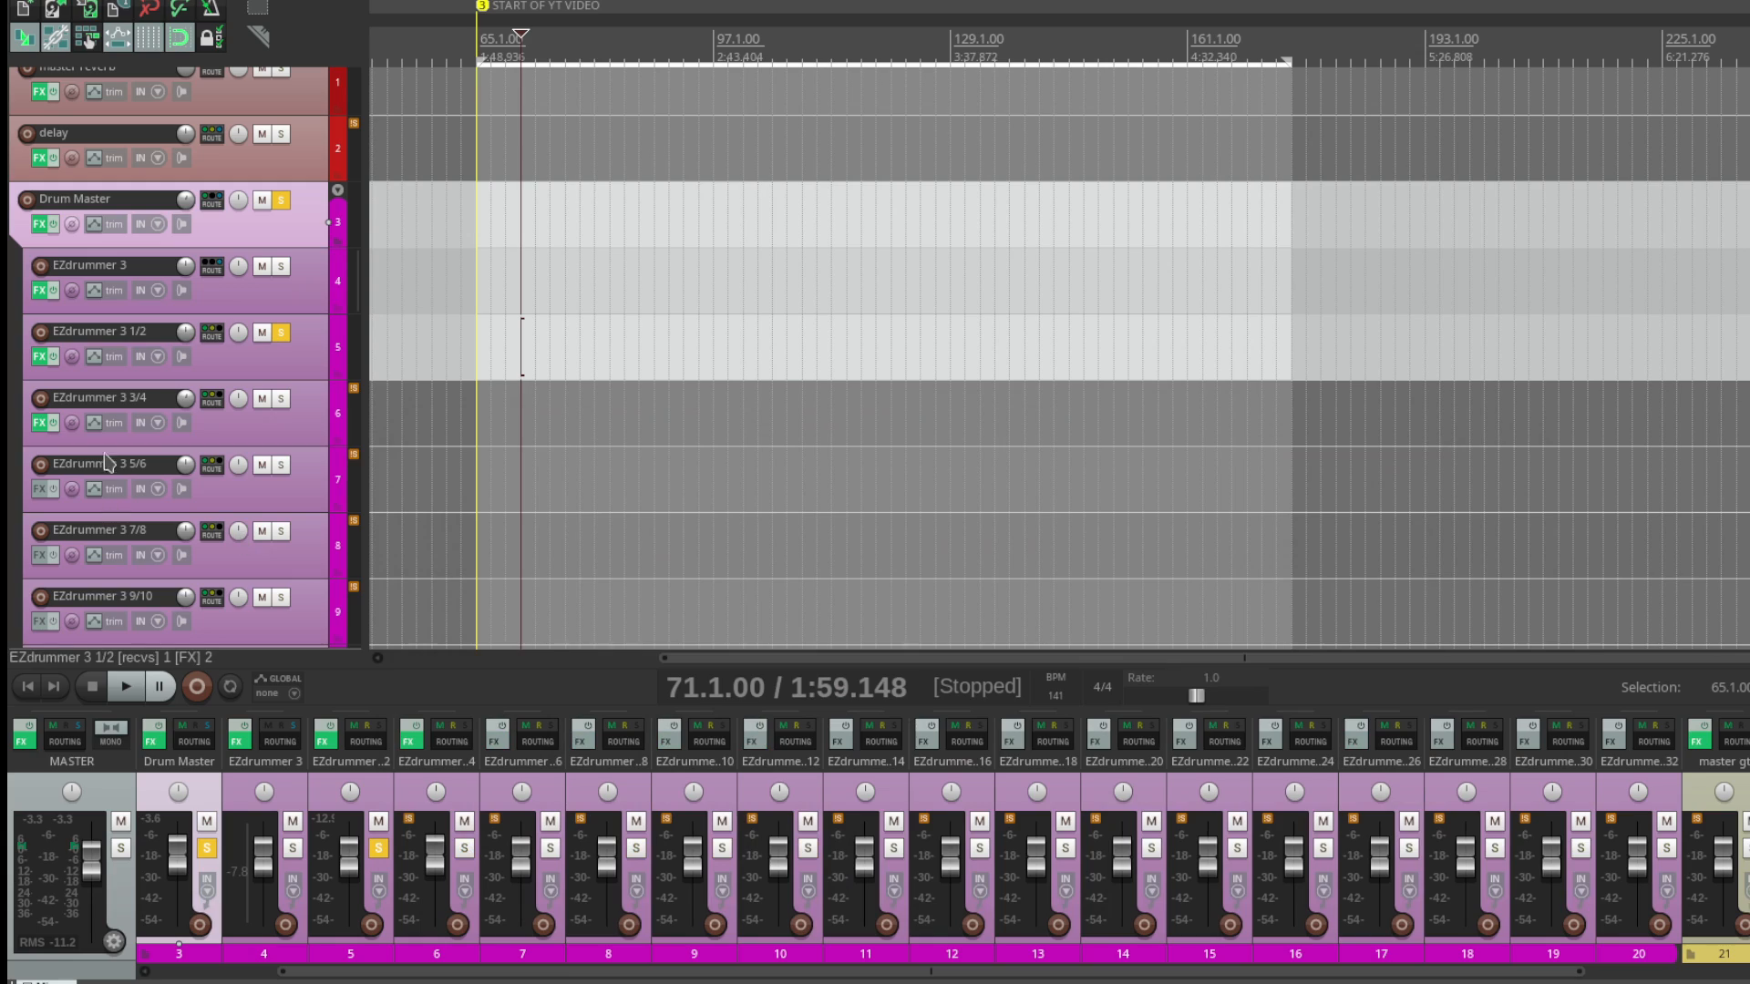
Step: Solo only the EZdrummer 3 3/4 track, show its Pro-Q 3 and play the drum through it
ctrl+alt+click(279, 405)
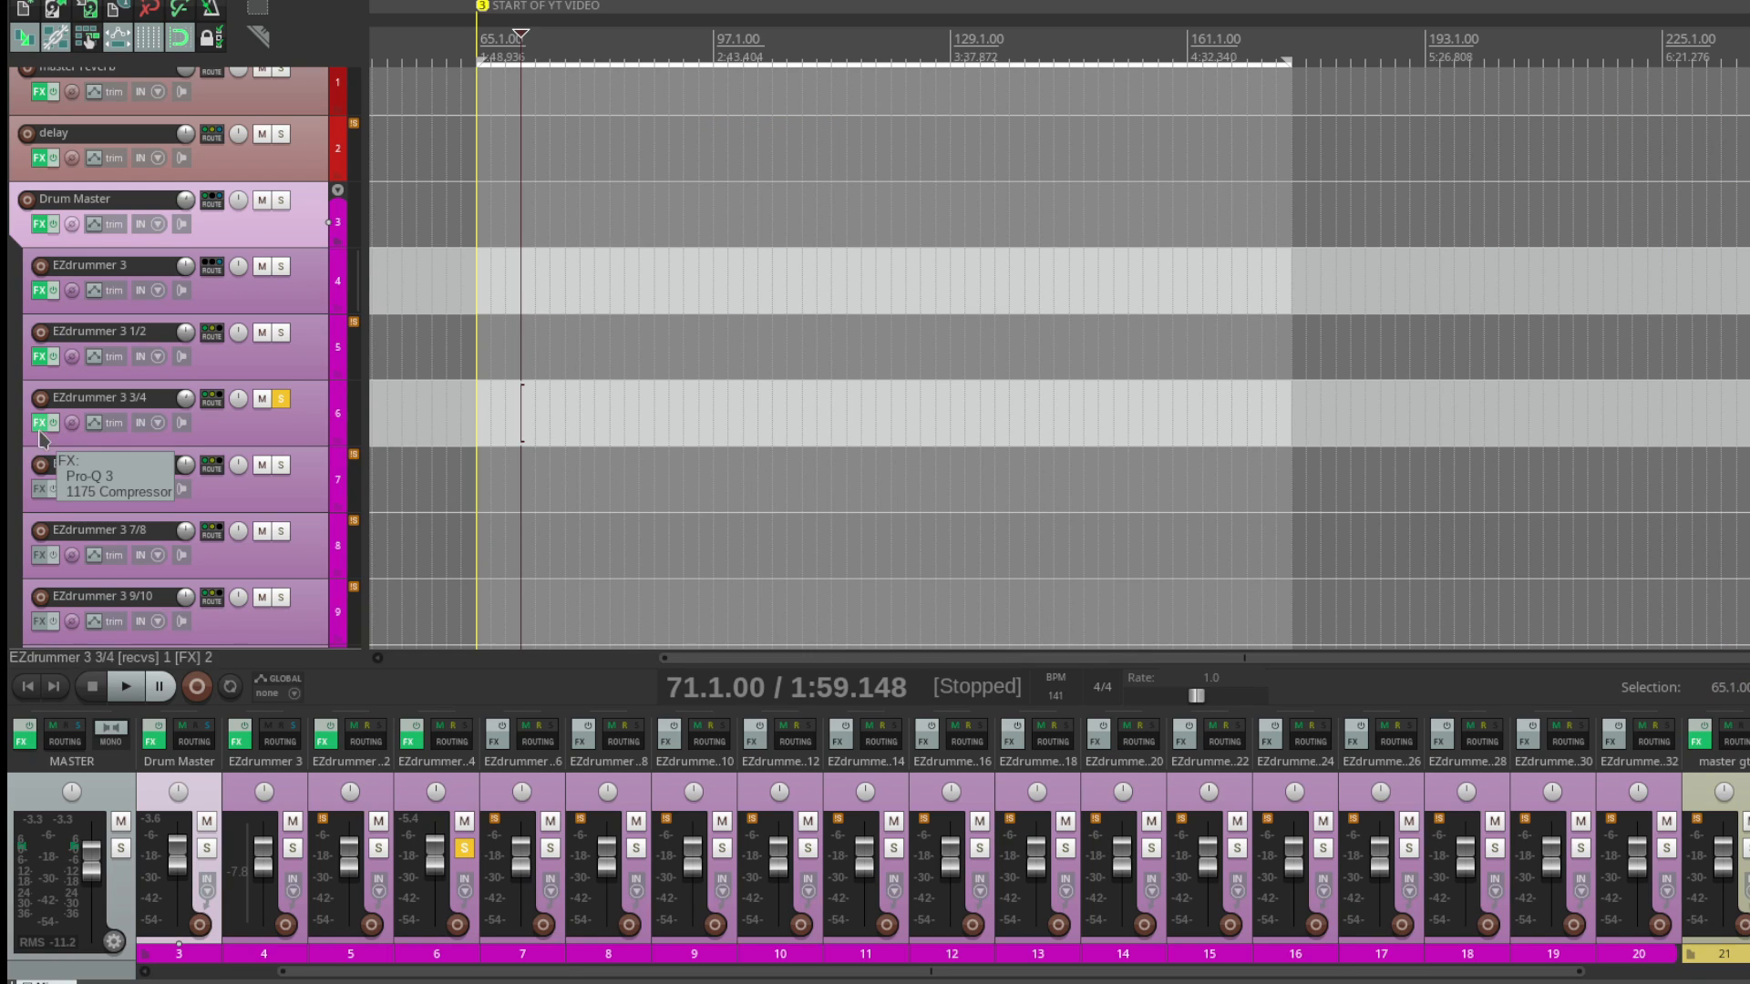
drag(1093, 2, 950, 358)
click(730, 399)
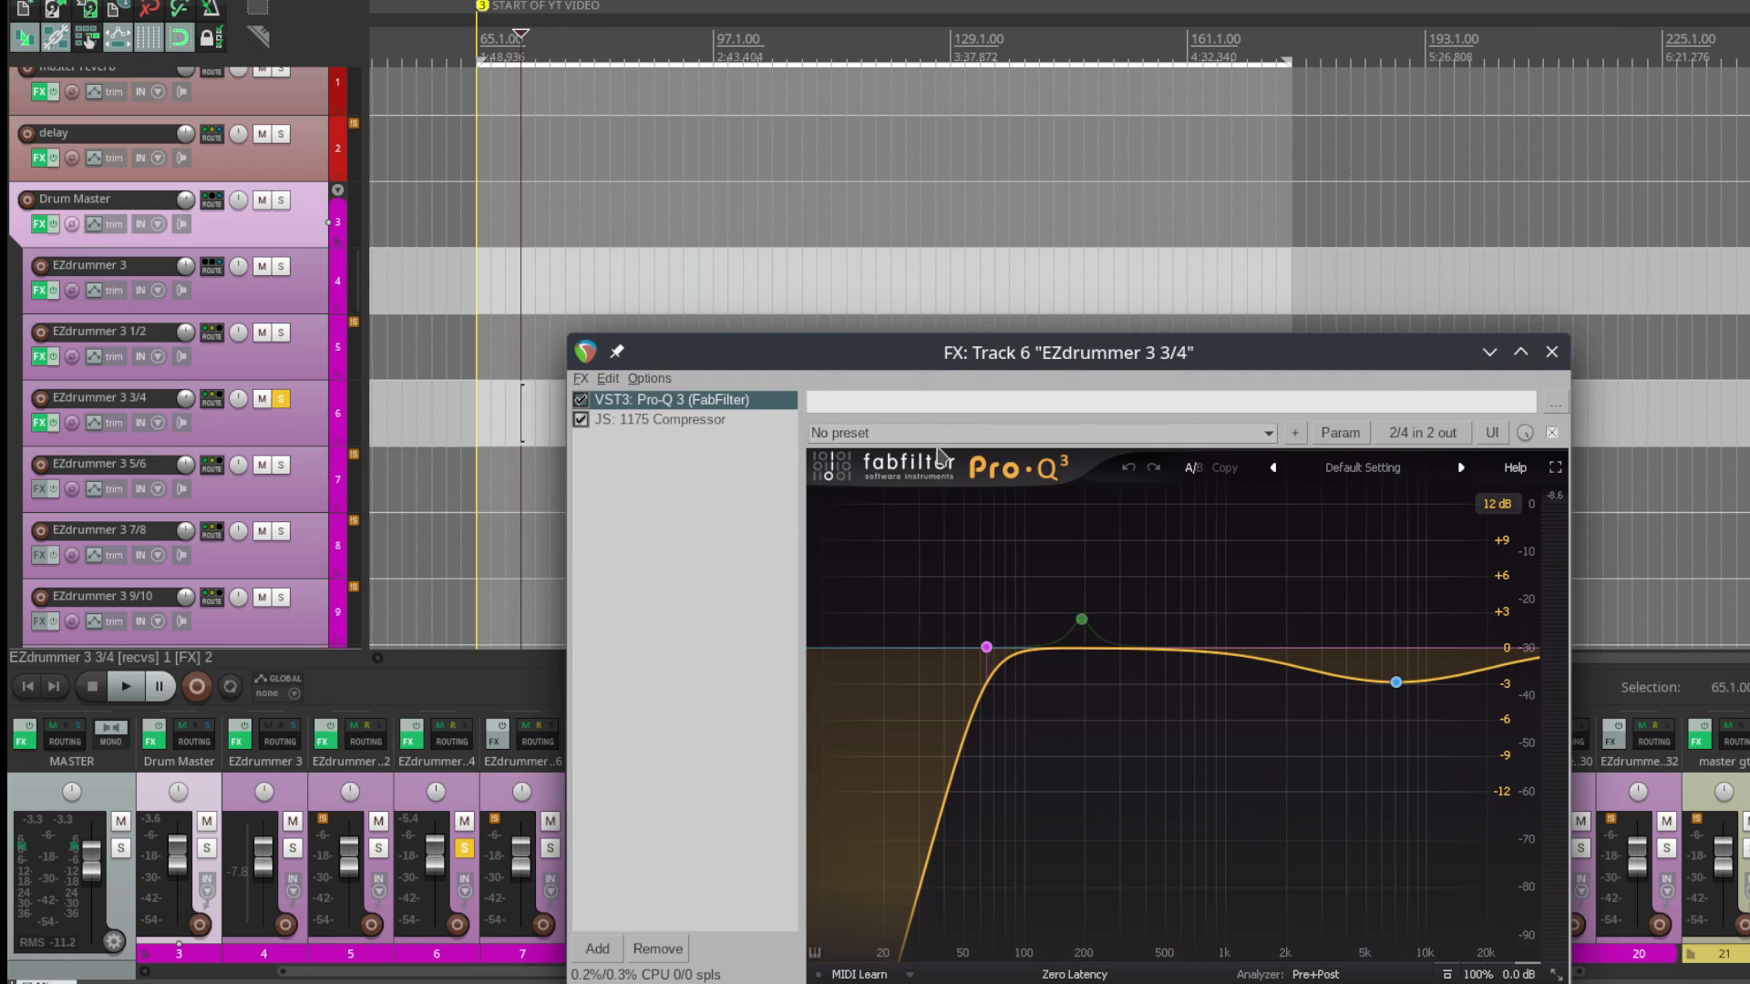
drag(1090, 360, 1186, 324)
key(space)
key(space)
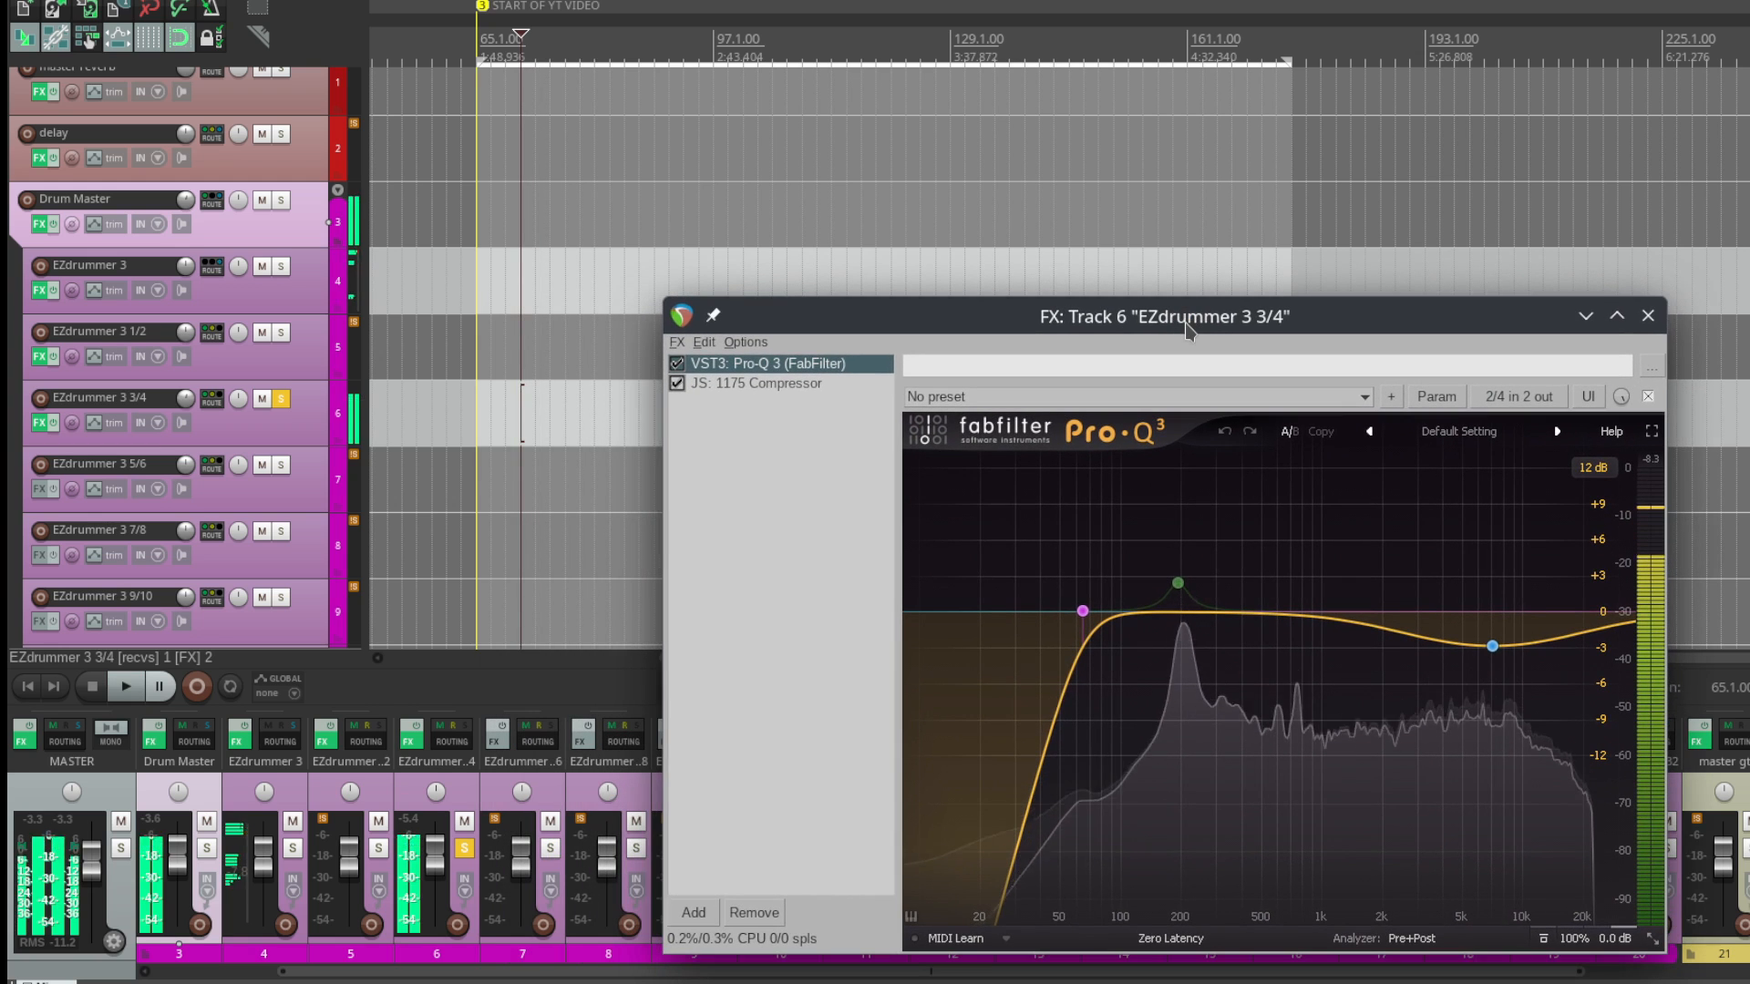
Step: Inspect the low-cut band of Pro-Q 3 on the EZdrummer 3 3/4 track and replay the soloed drum
mouse_move(1085, 611)
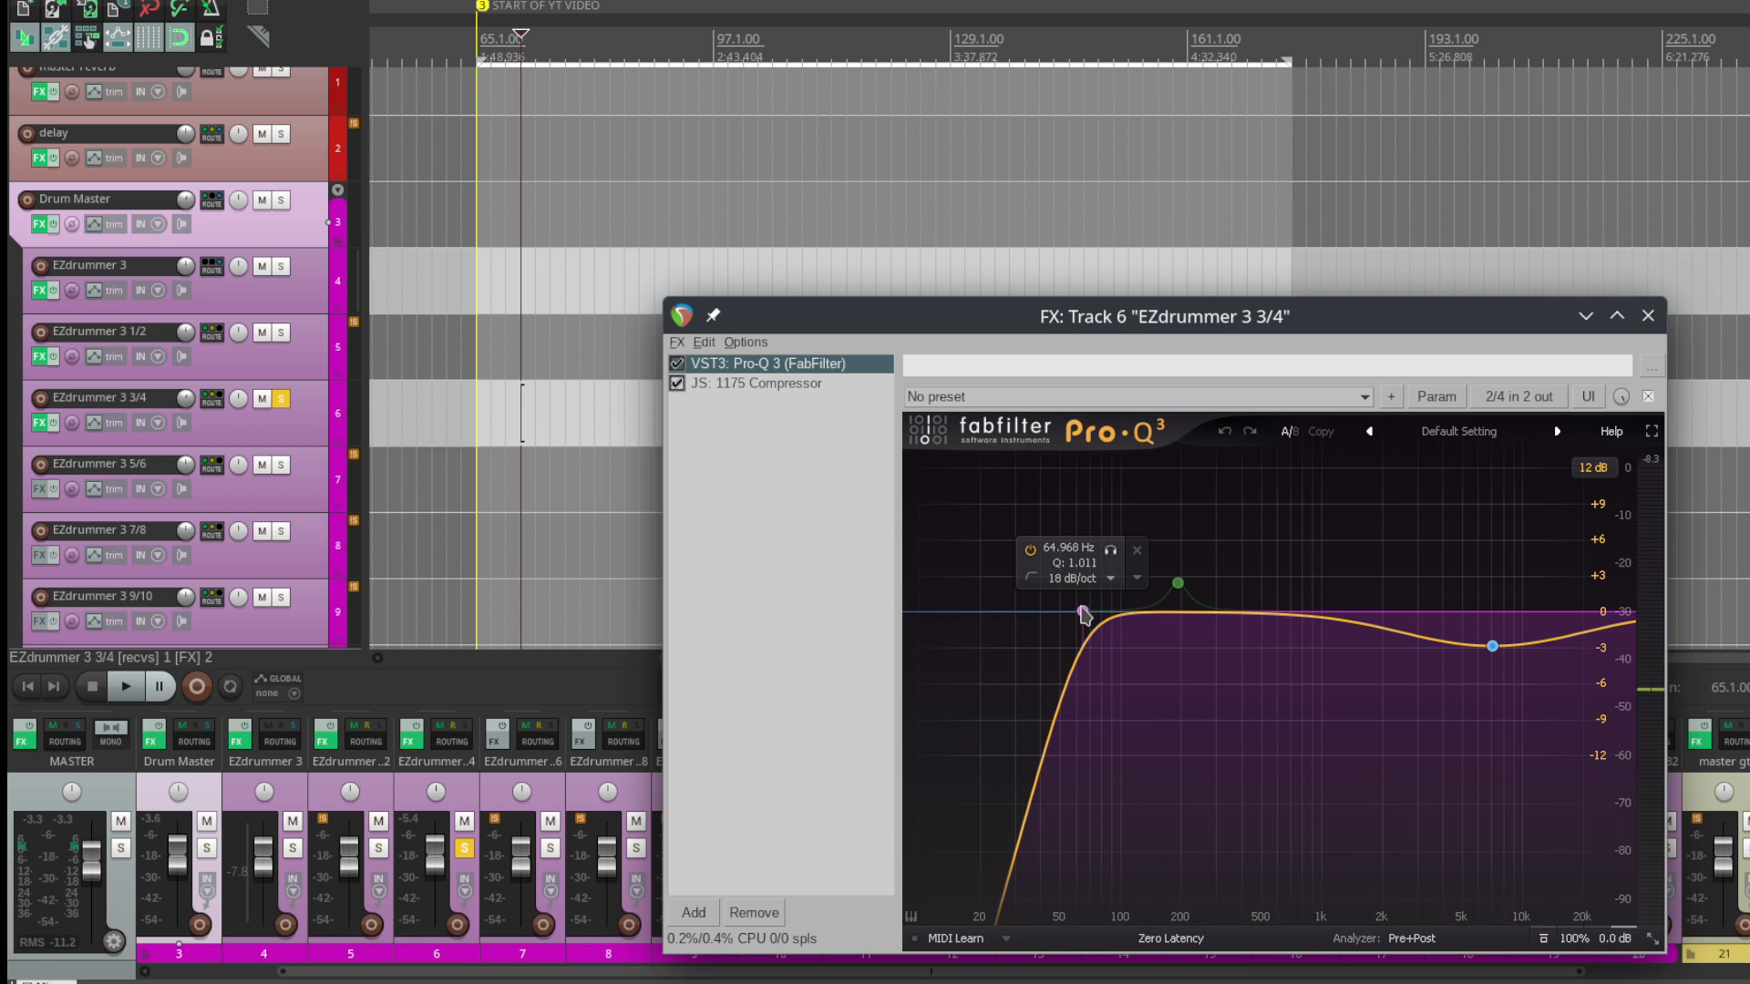
drag(1111, 329, 1058, 257)
key(space)
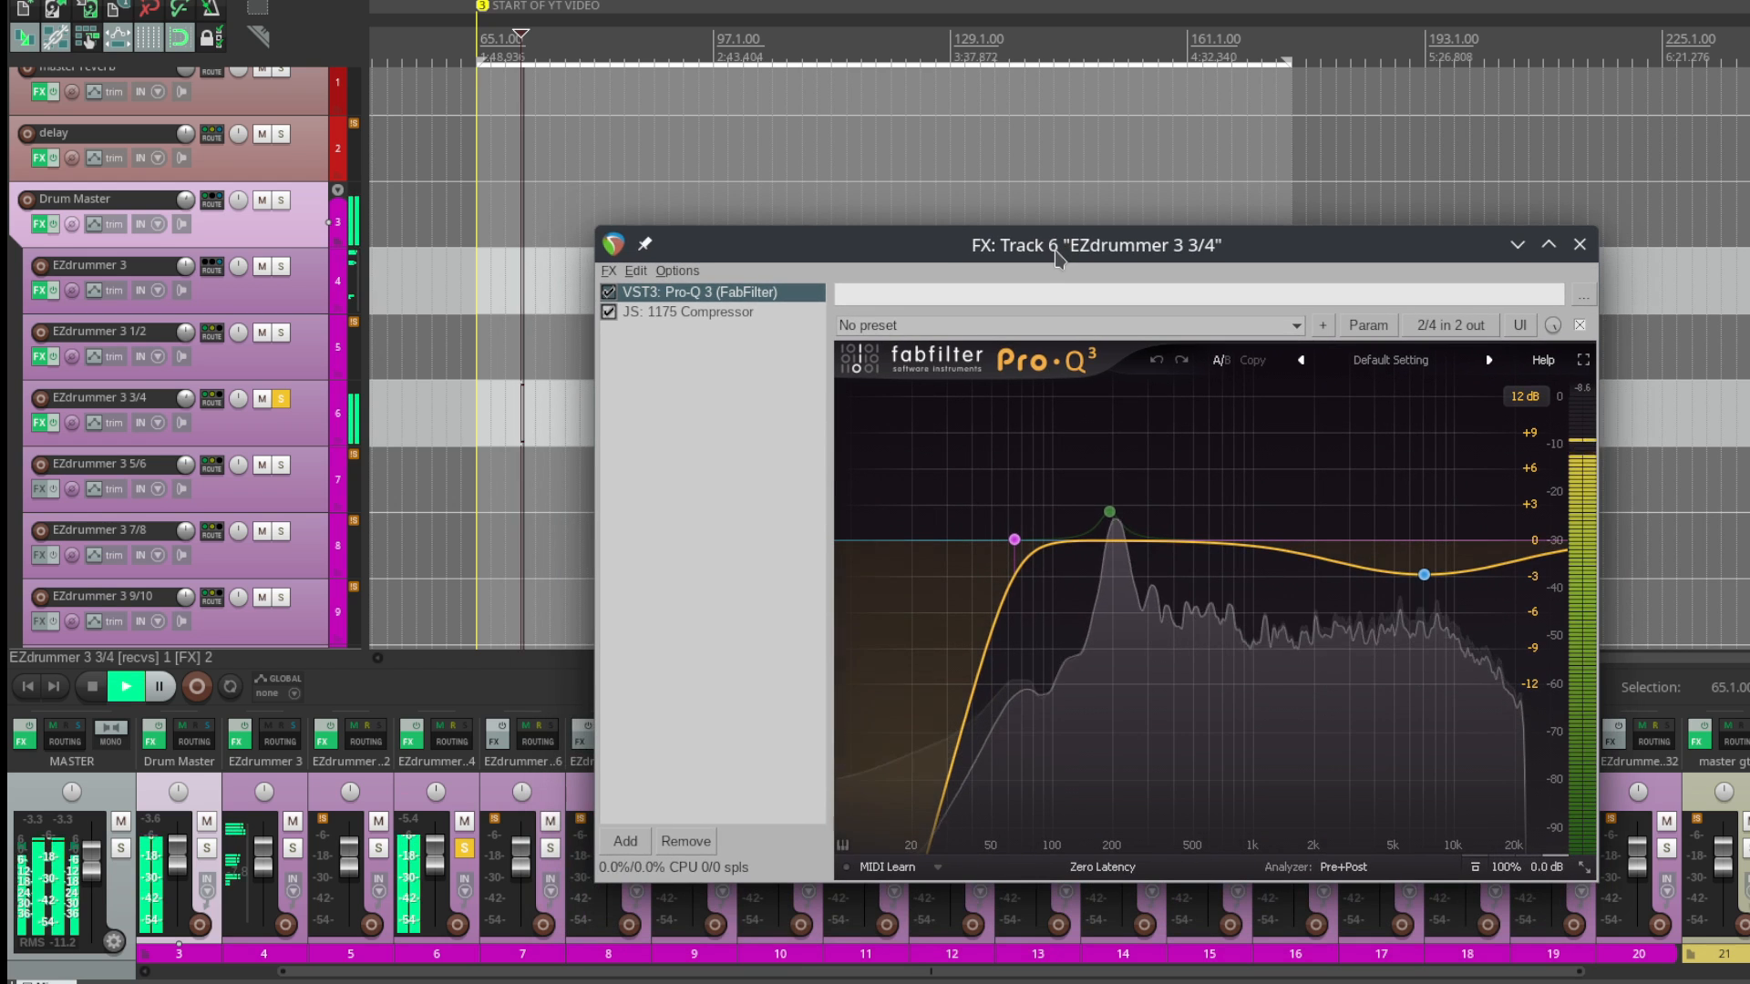
key(space)
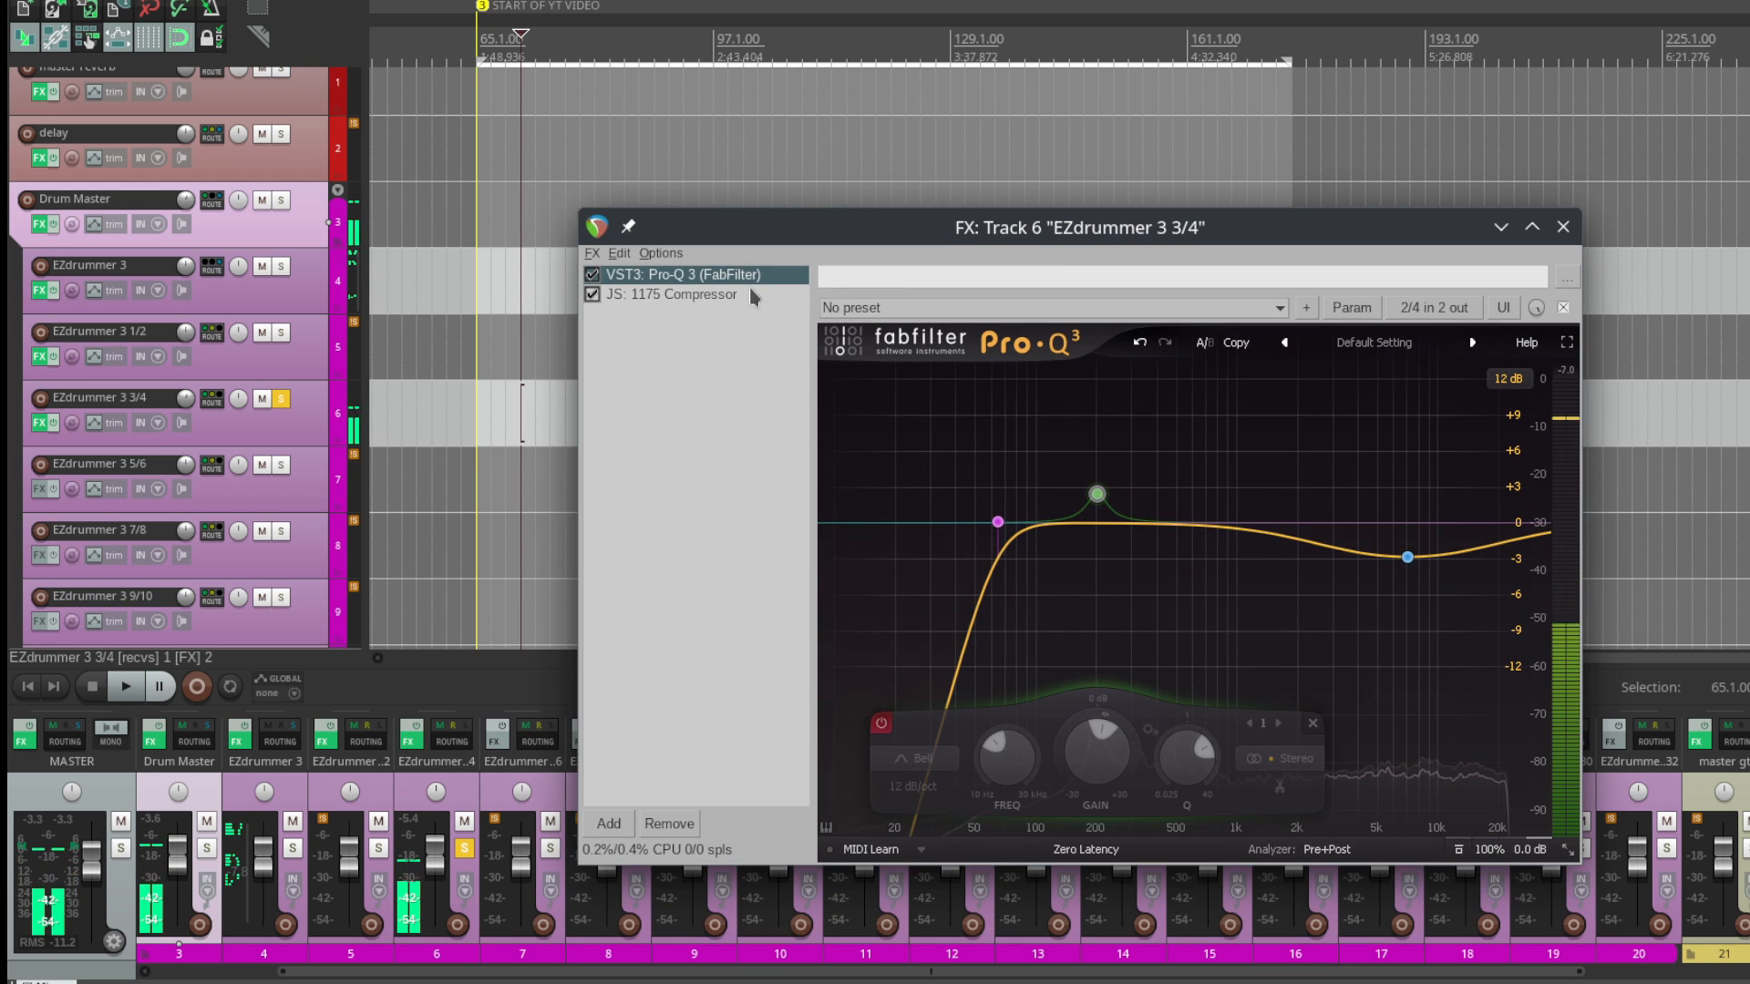
Step: Show the JS 1175 Compressor on the EZdrummer 3 3/4 track and play the soloed drum through it
click(693, 295)
drag(1009, 228, 919, 374)
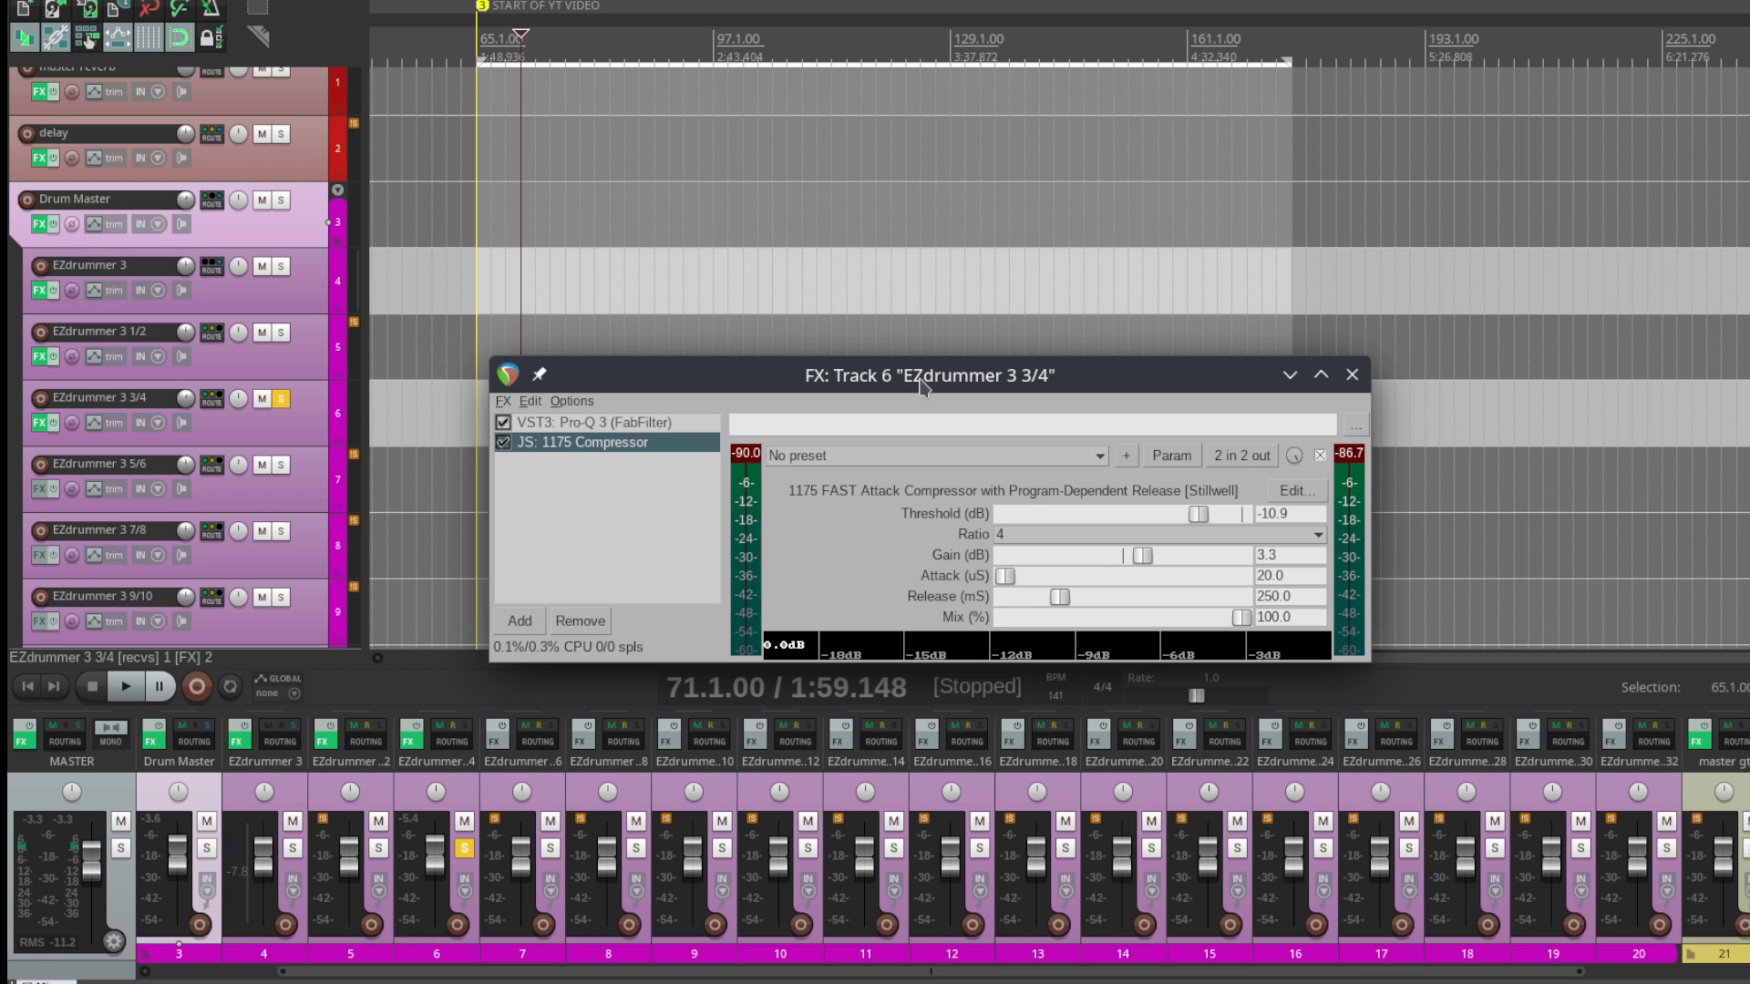
key(space)
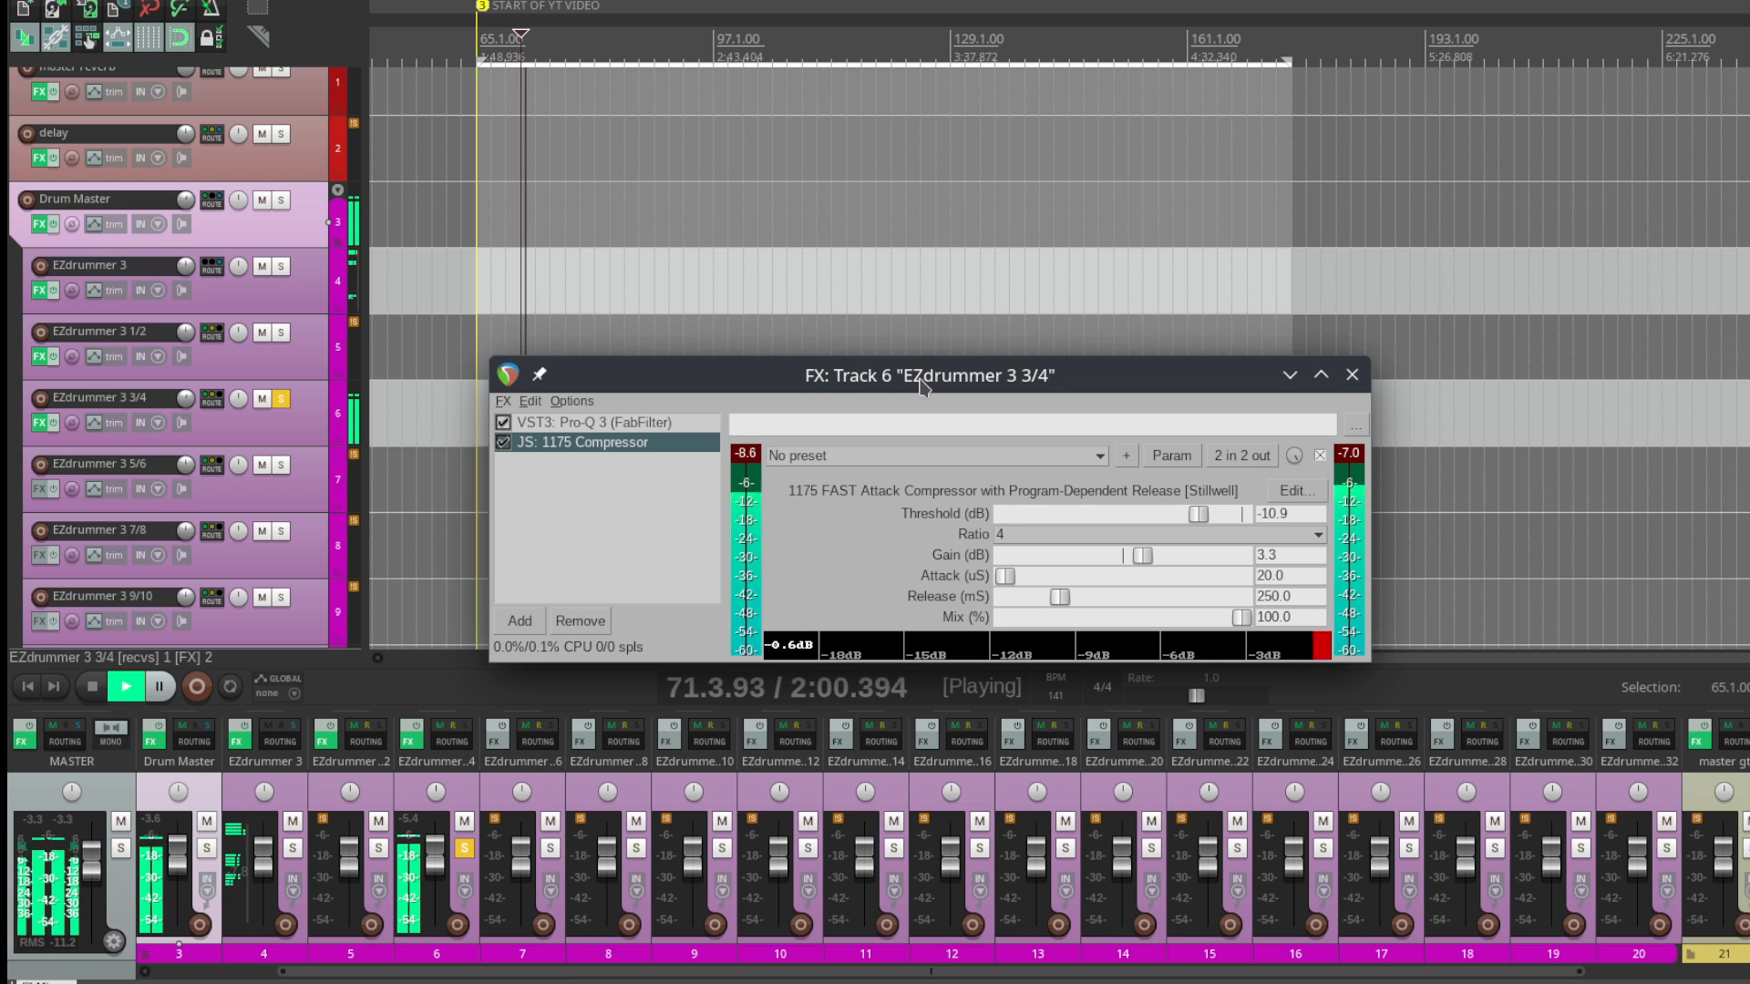
drag(925, 385, 879, 484)
key(space)
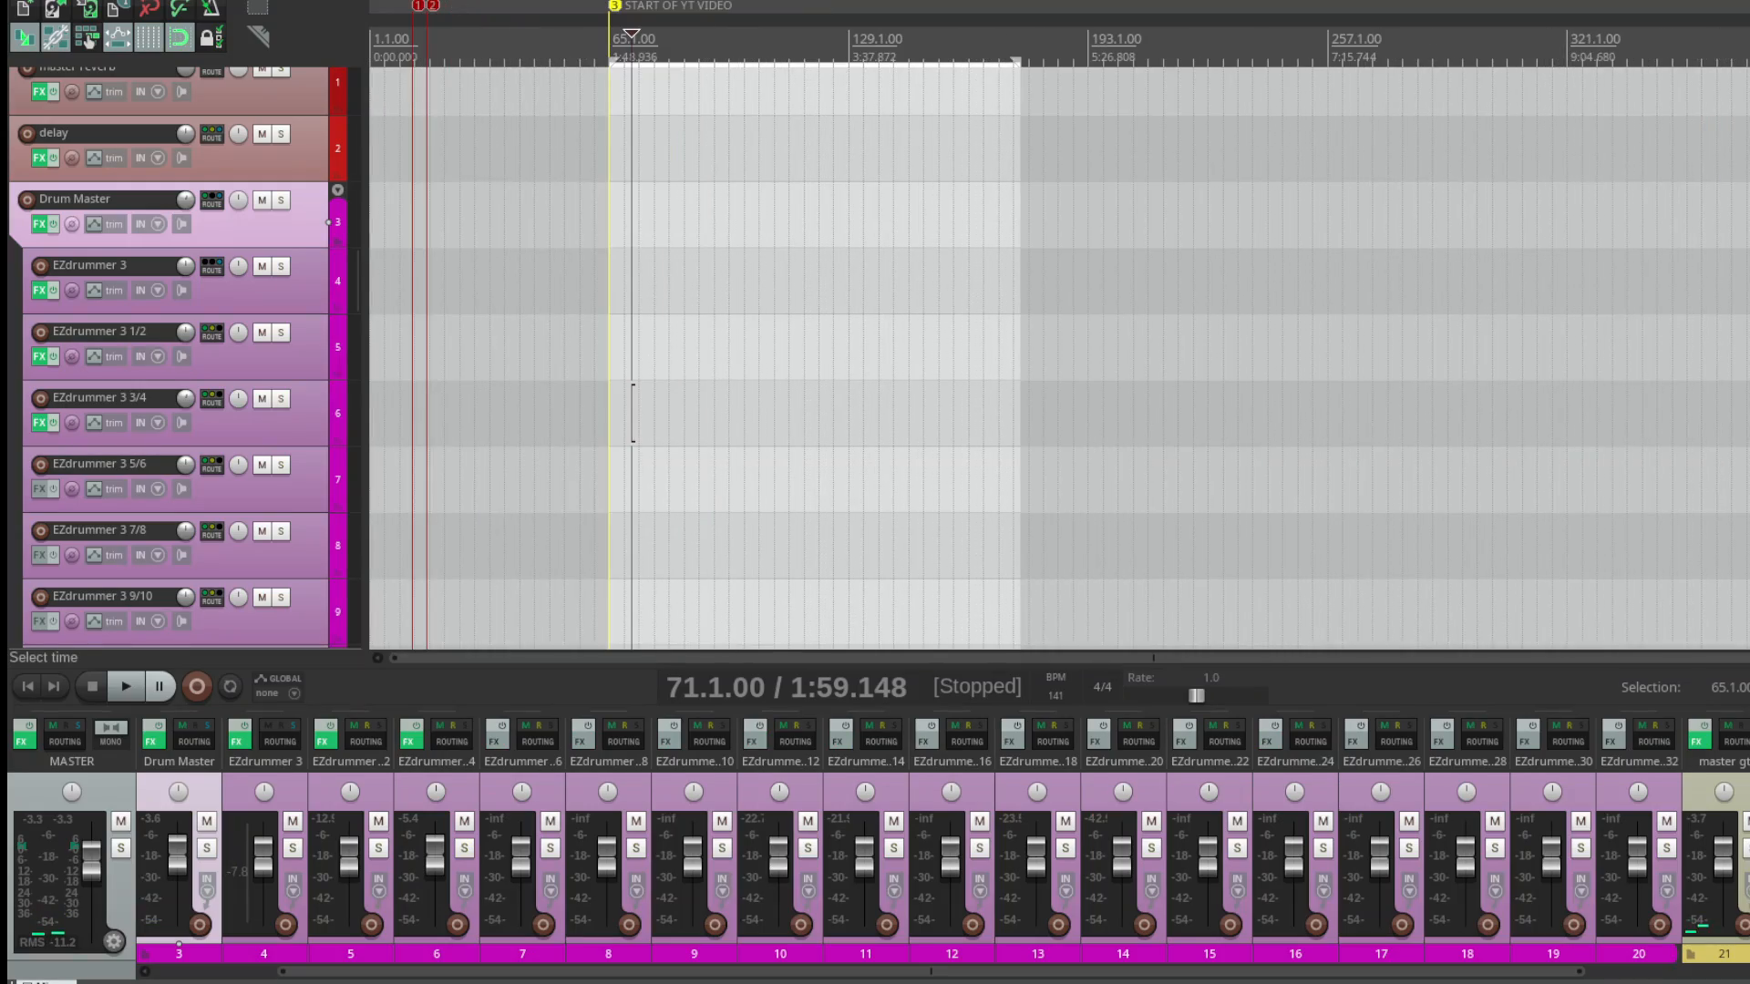
Step: Look over the remaining EZdrummer 3 output tracks down to EZdrummer 3 29/30
scroll(174, 356, down, 6)
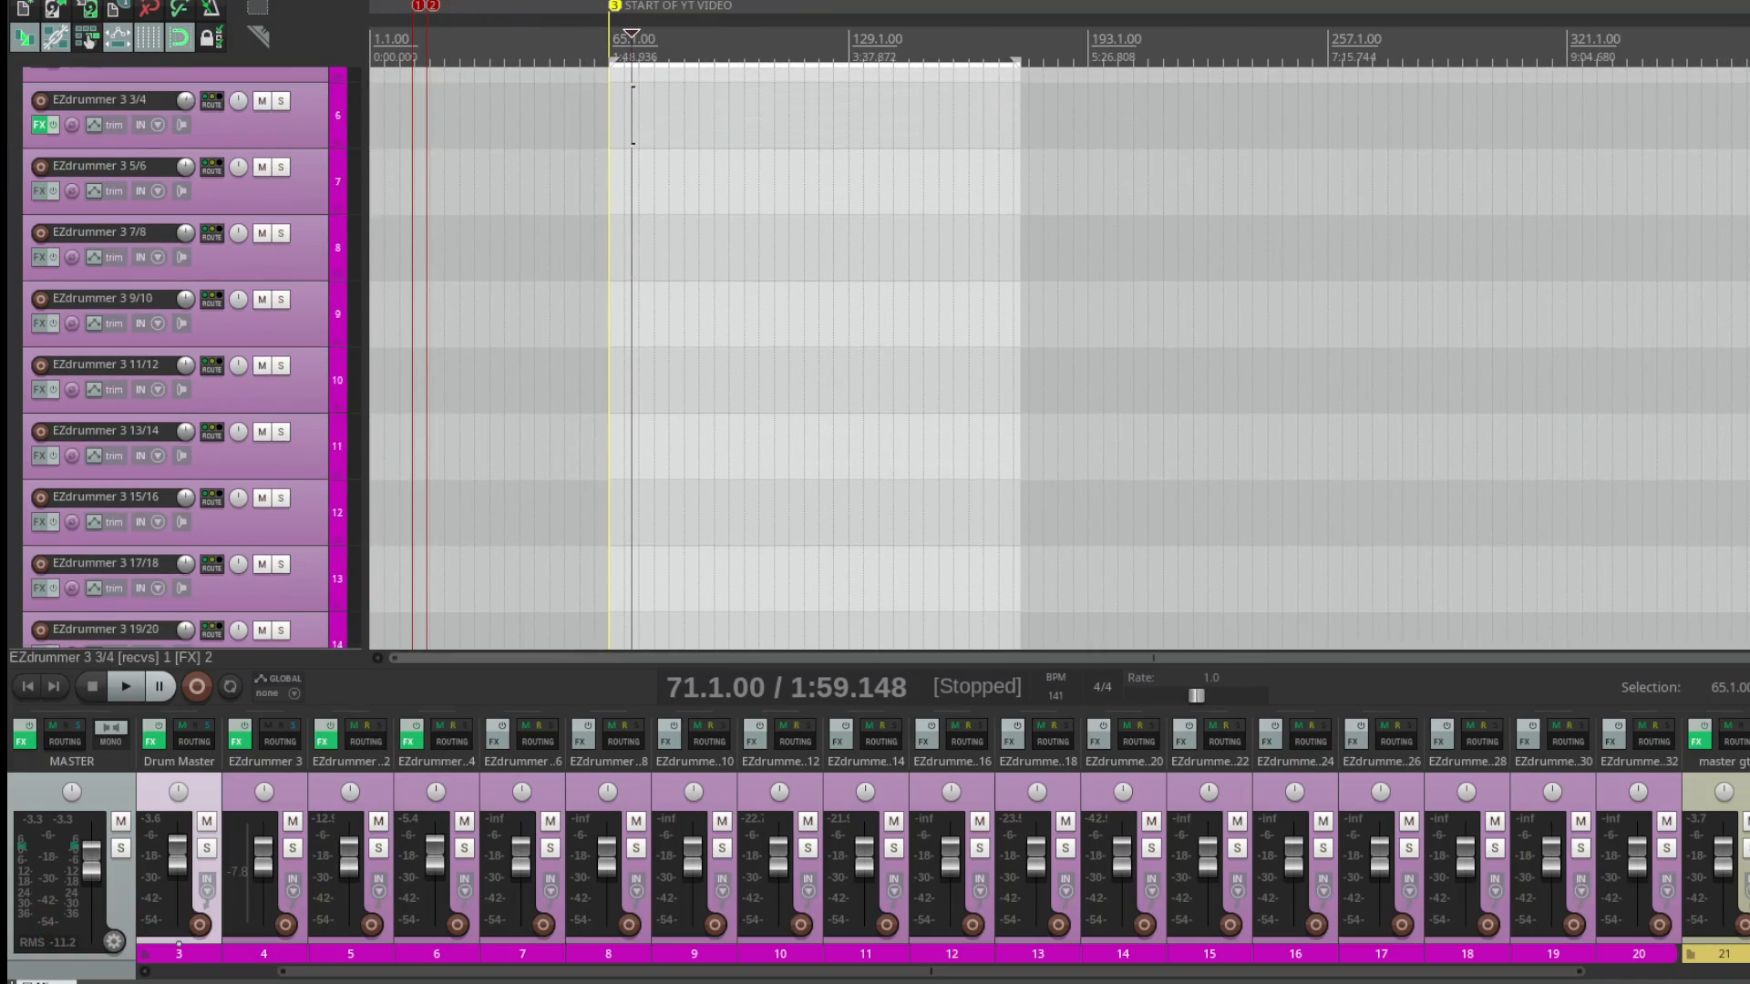
scroll(173, 355, down, 7)
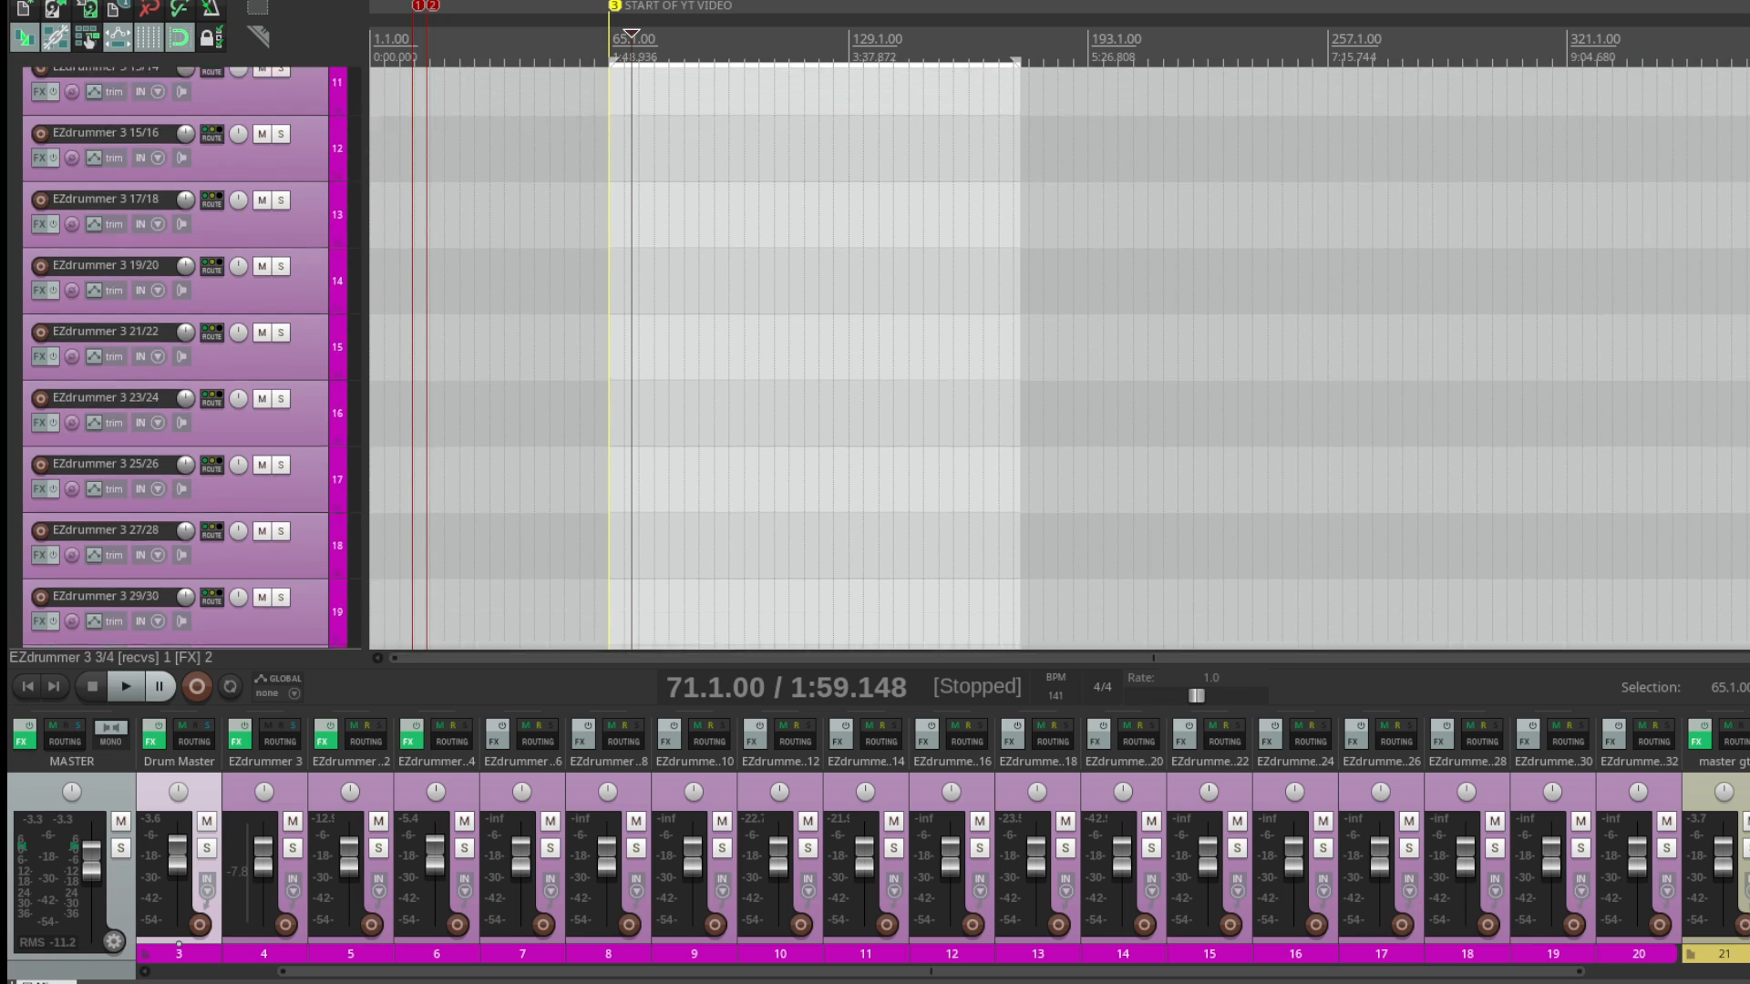
scroll(174, 356, up, 9)
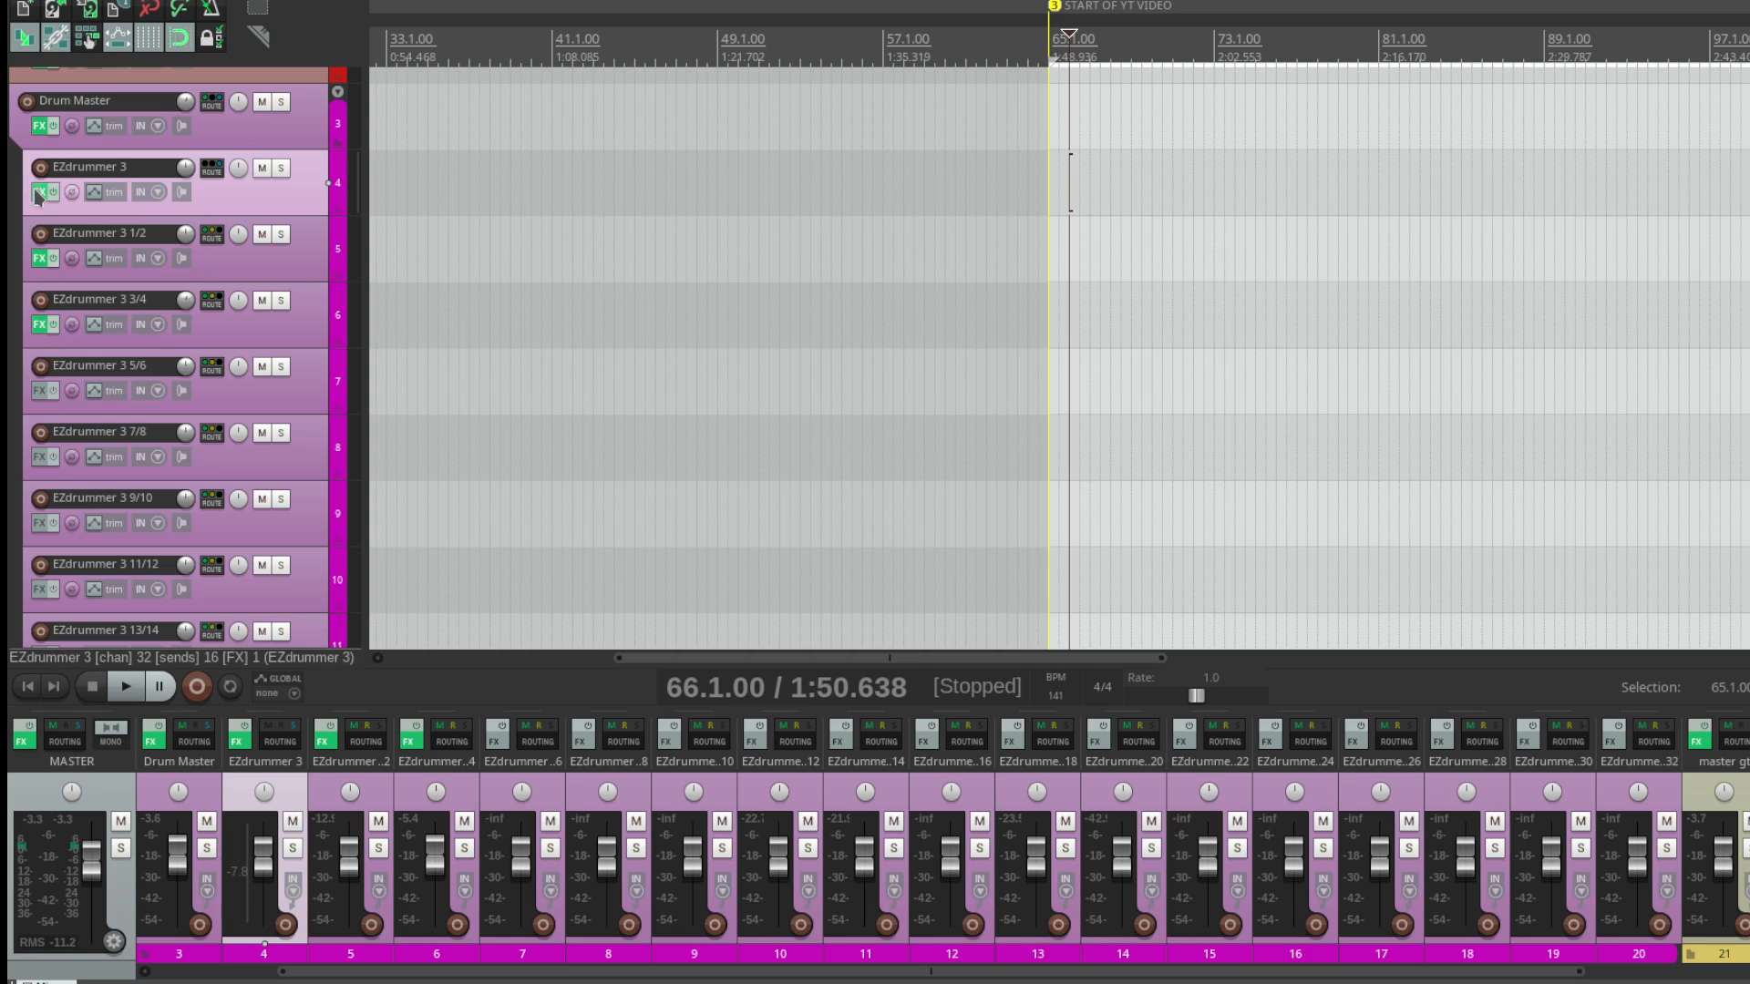
Step: Show FabFilter Pro-Q 3 on the Drum Master again
click(41, 124)
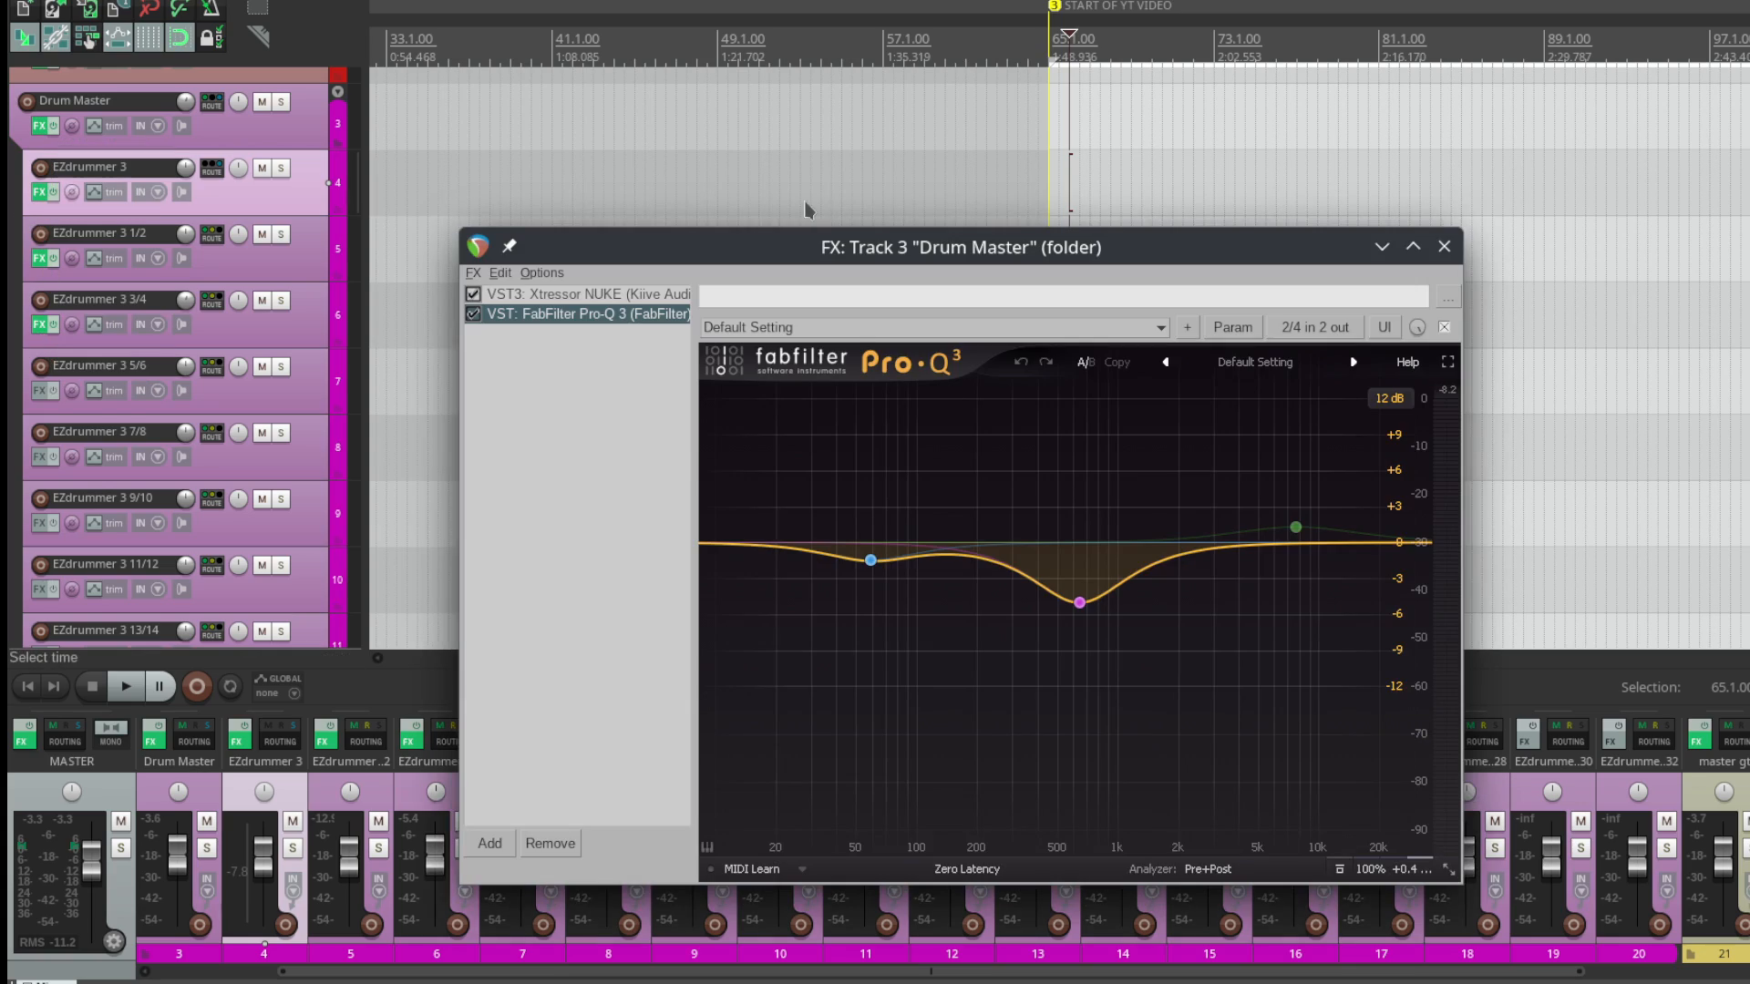
drag(1010, 243, 967, 223)
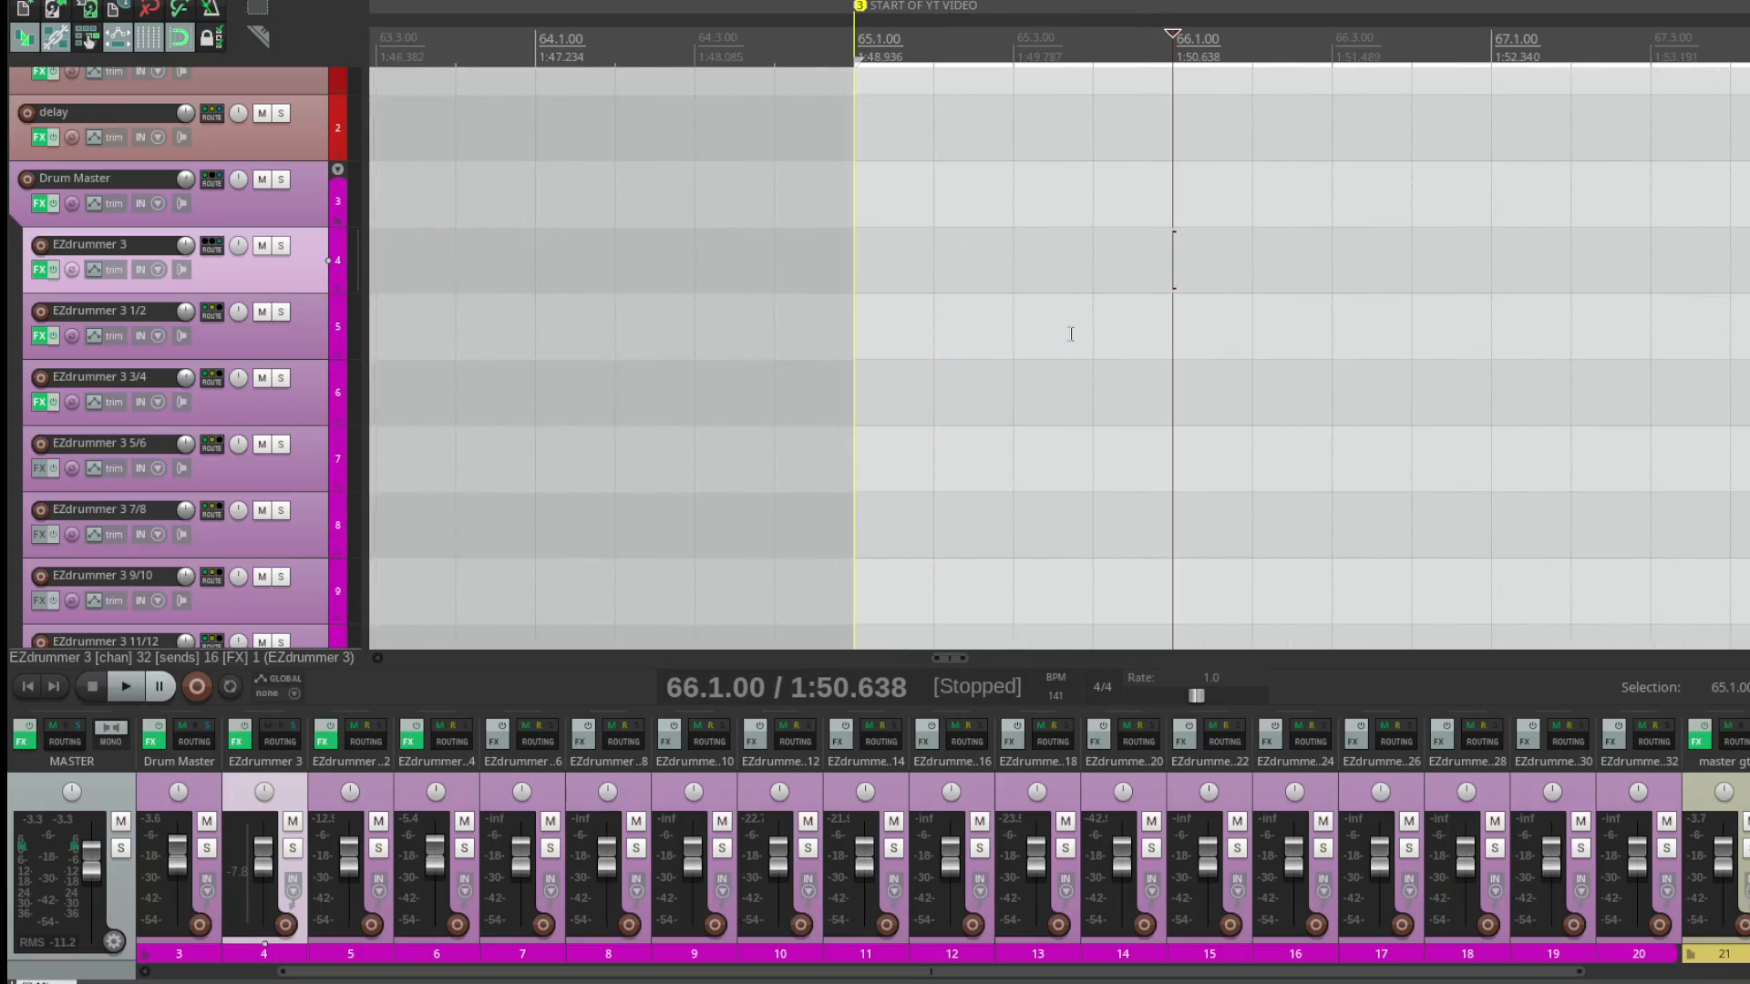
Step: Solo the Drum Master track and play the full drum kit from about bar 71
scroll(1070, 334, down, 4)
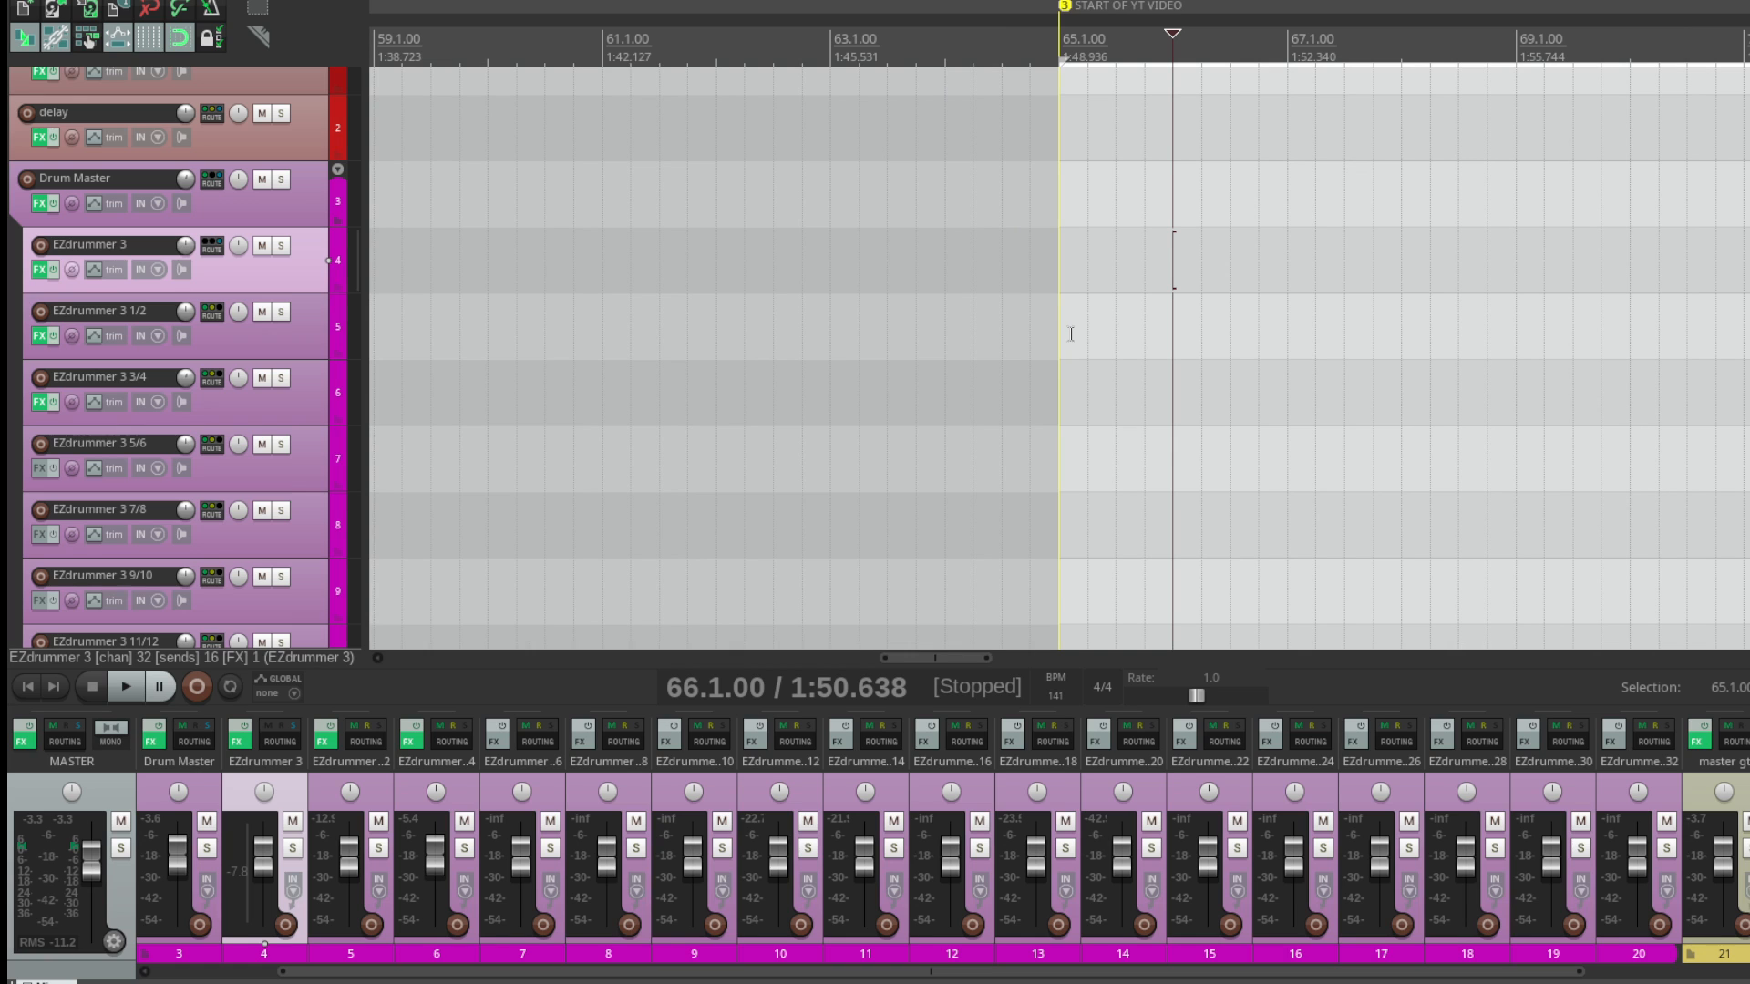
scroll(1039, 334, down, 4)
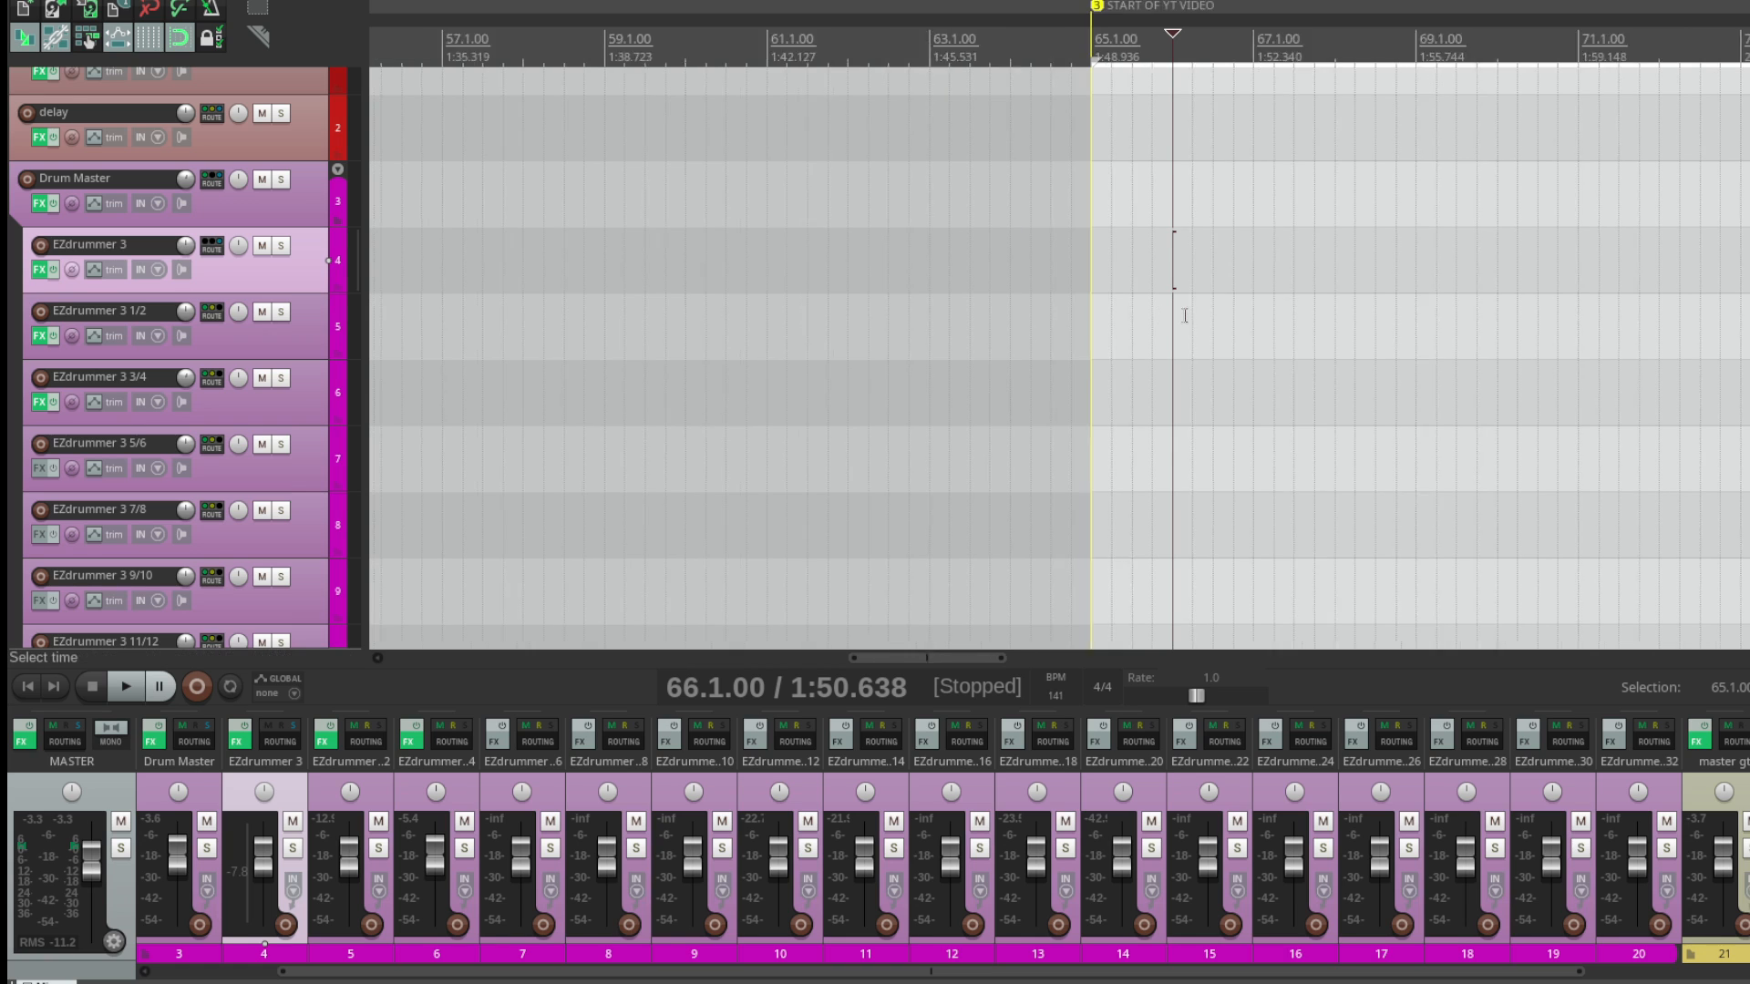
click(281, 180)
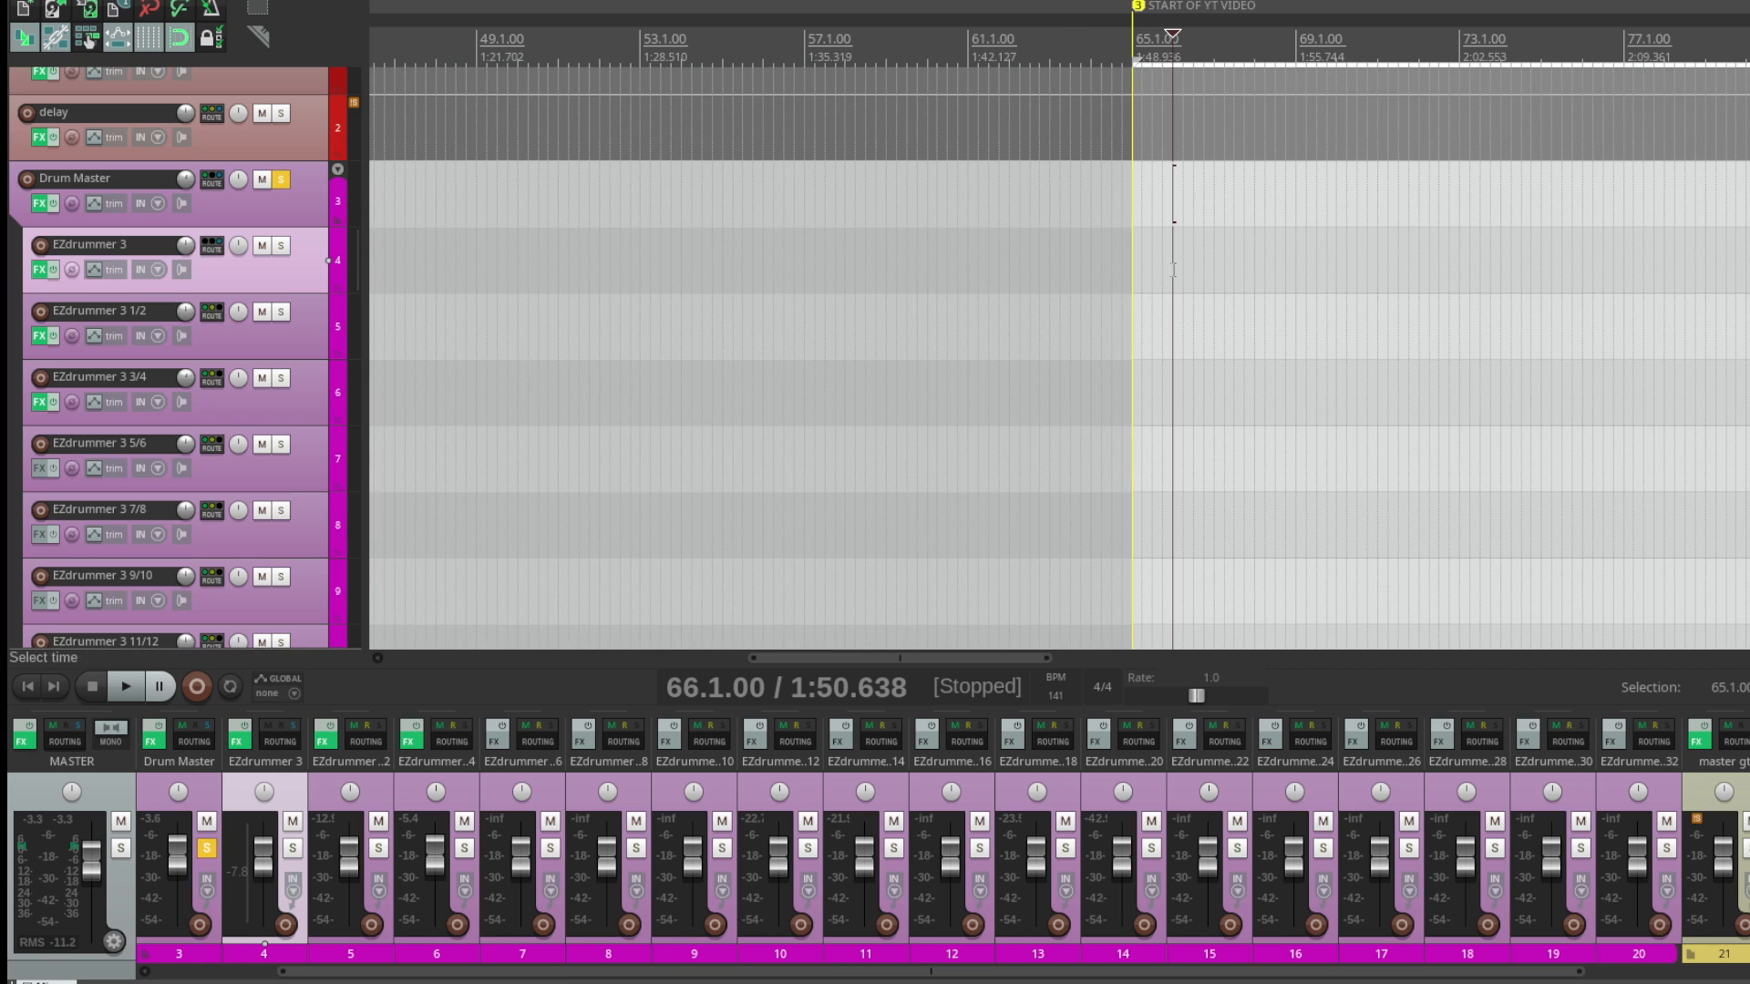
key(space)
scroll(1185, 269, down, 3)
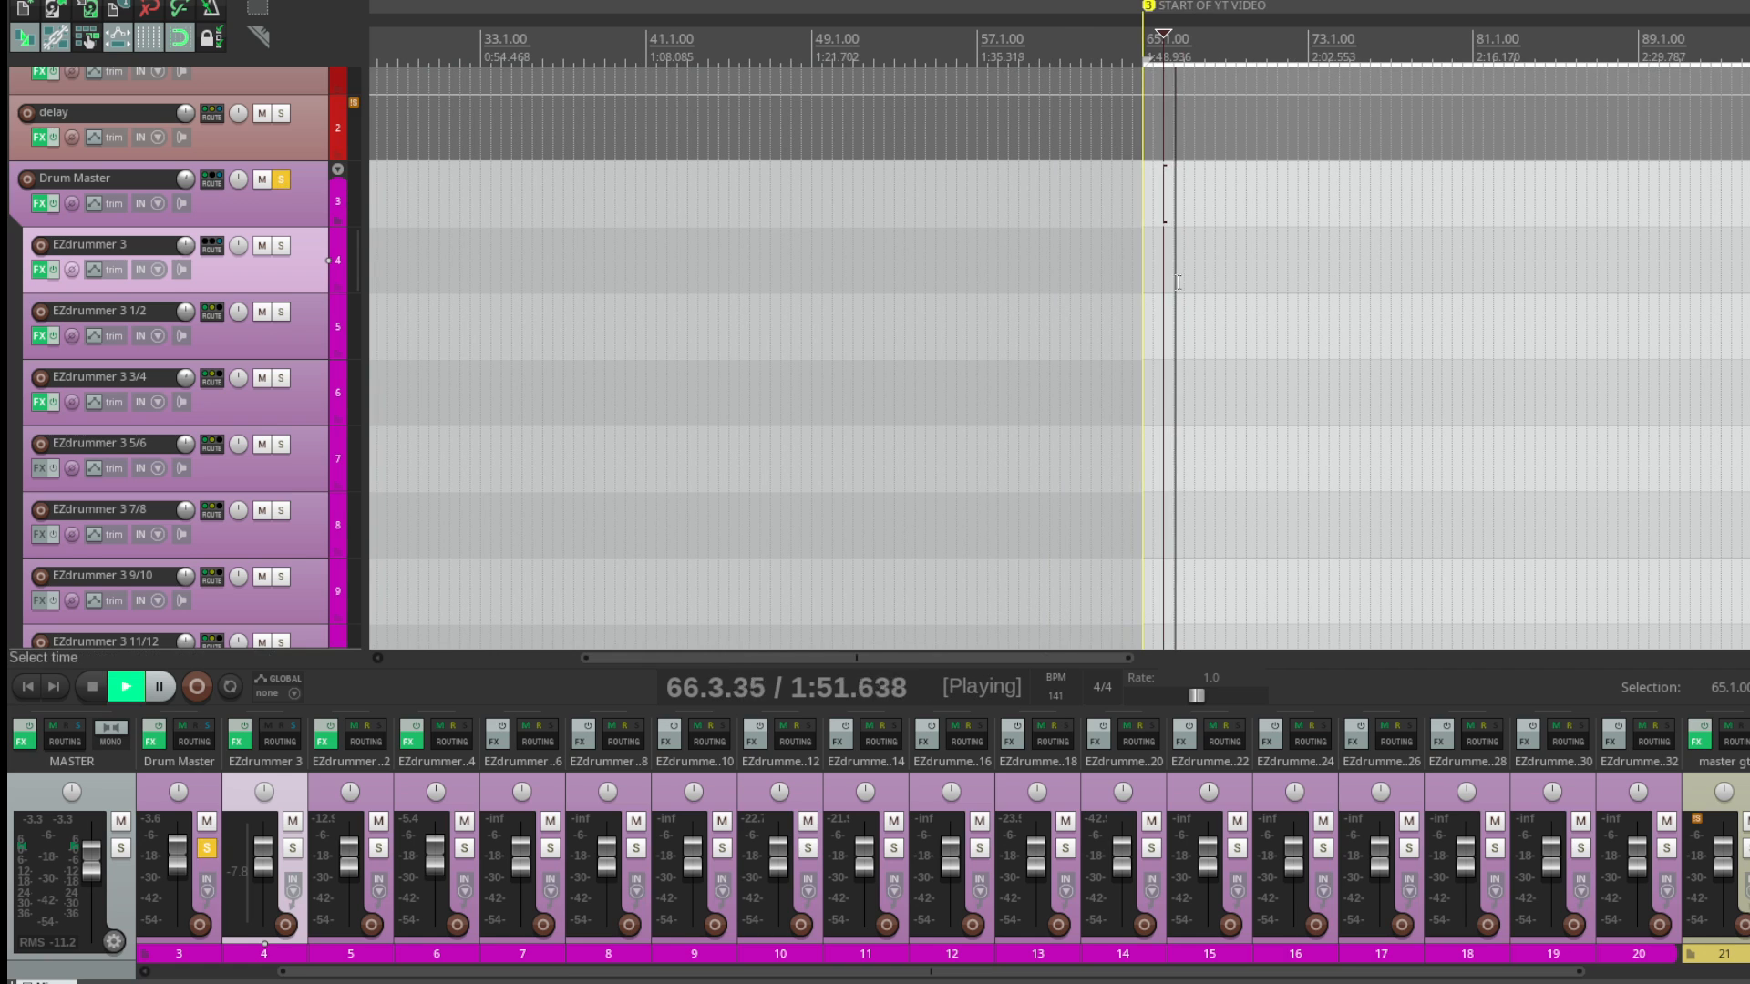
click(1275, 280)
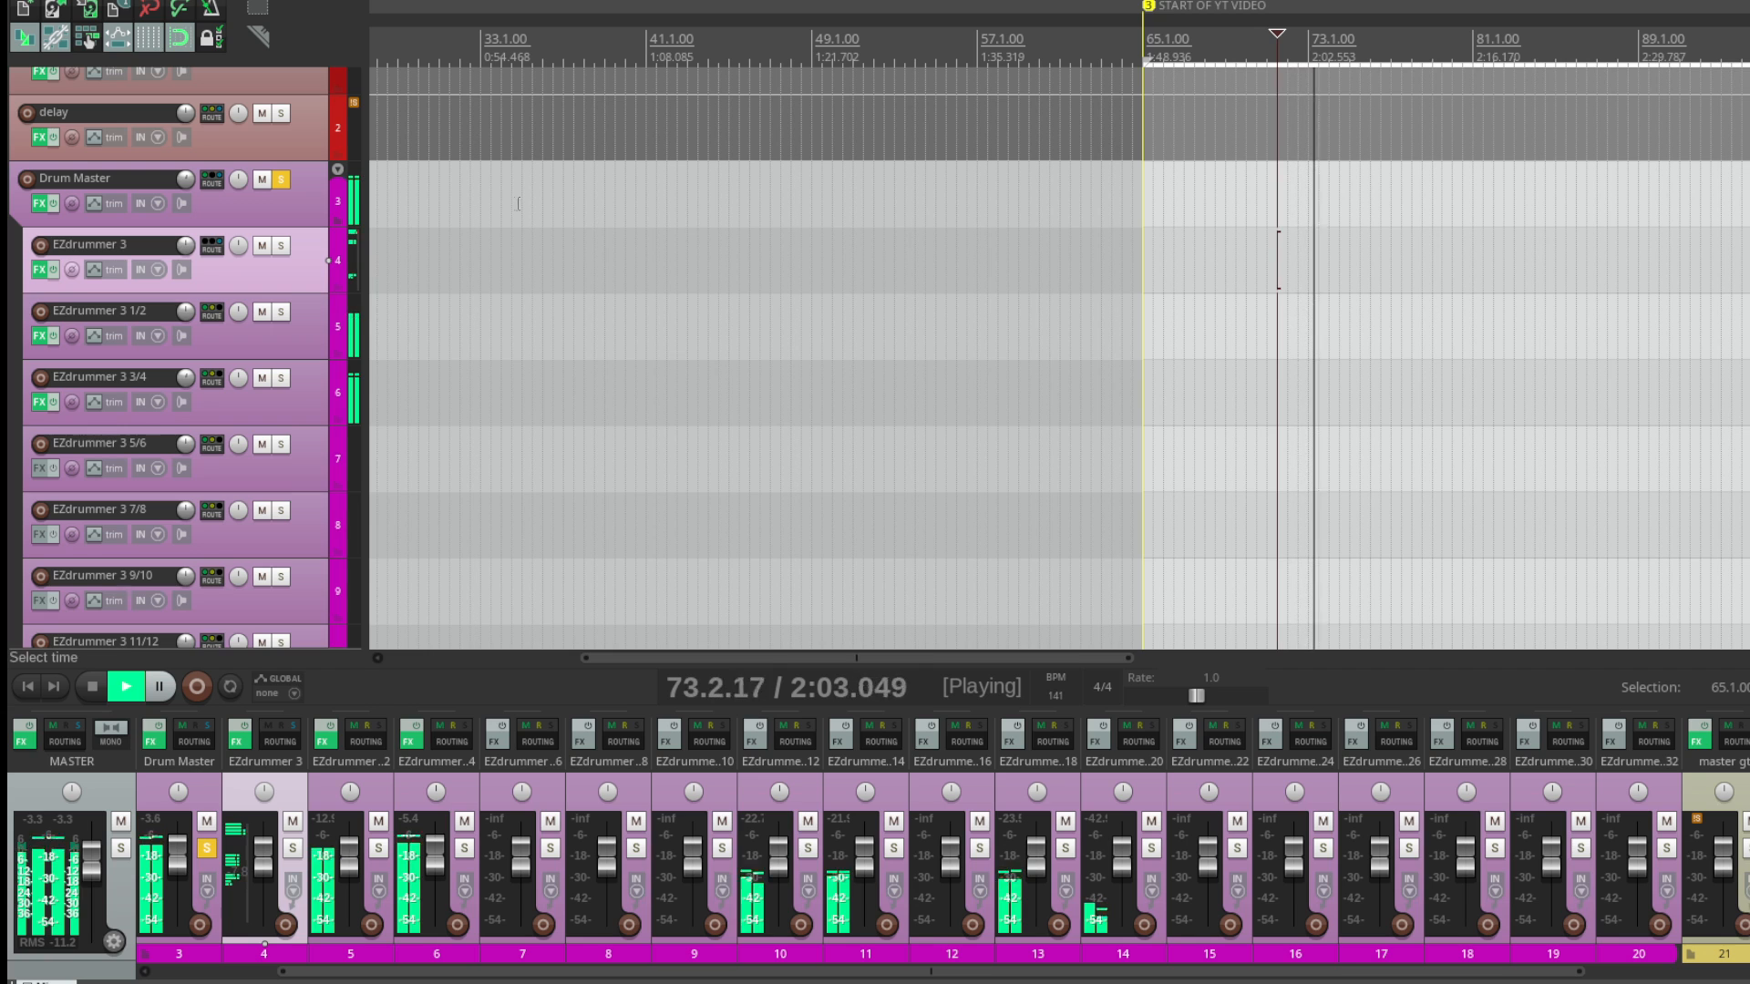
Step: With the Drum Master's master reverb send muted, bypass the effects on Drum Master, EZdrummer 3 1/2 and 3/4 and replay the drums
click(211, 180)
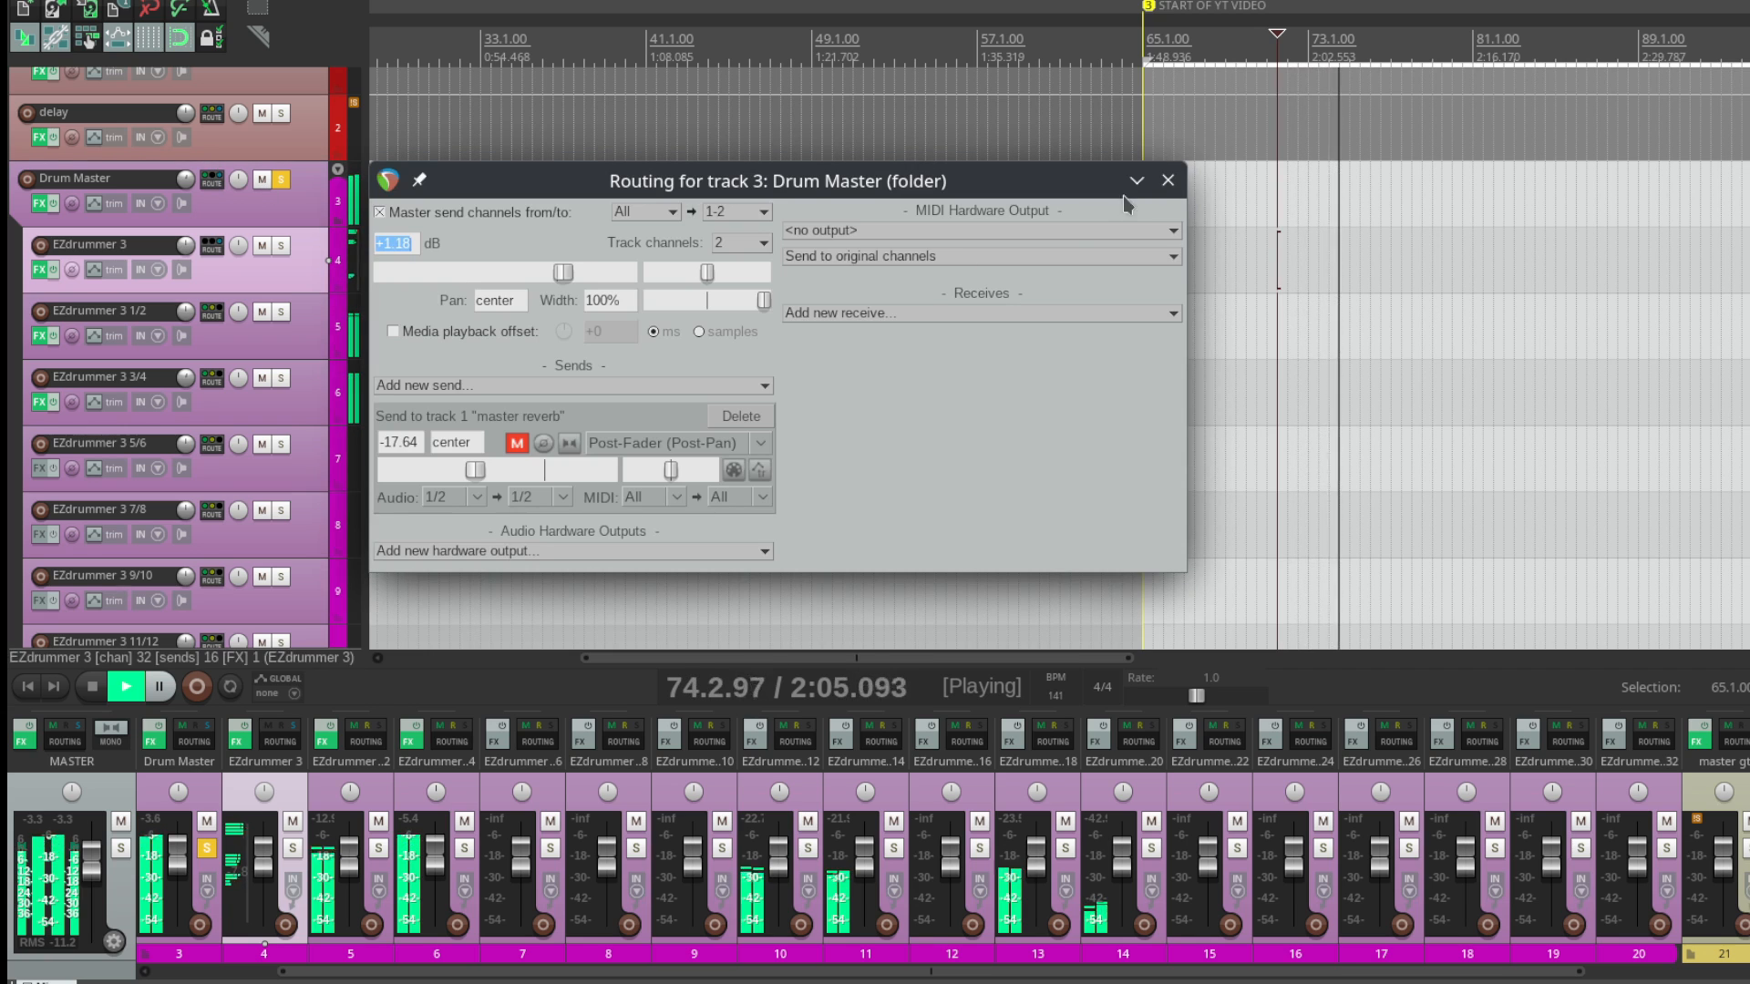
key(space)
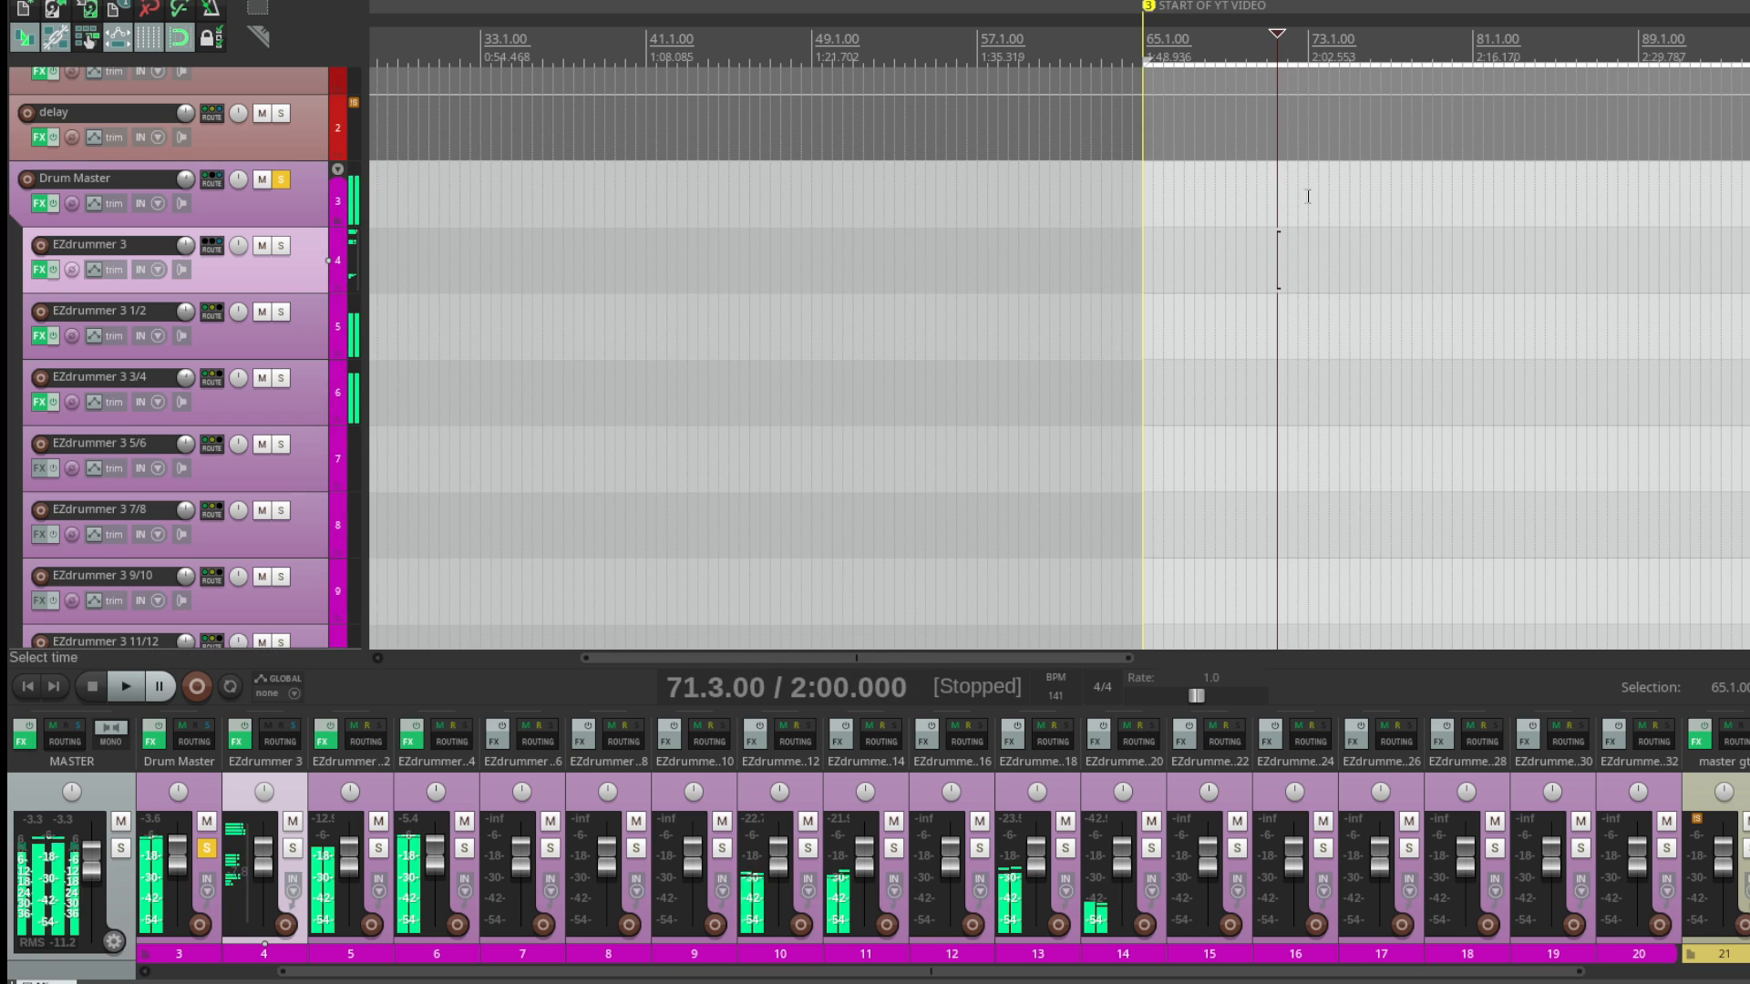
click(50, 206)
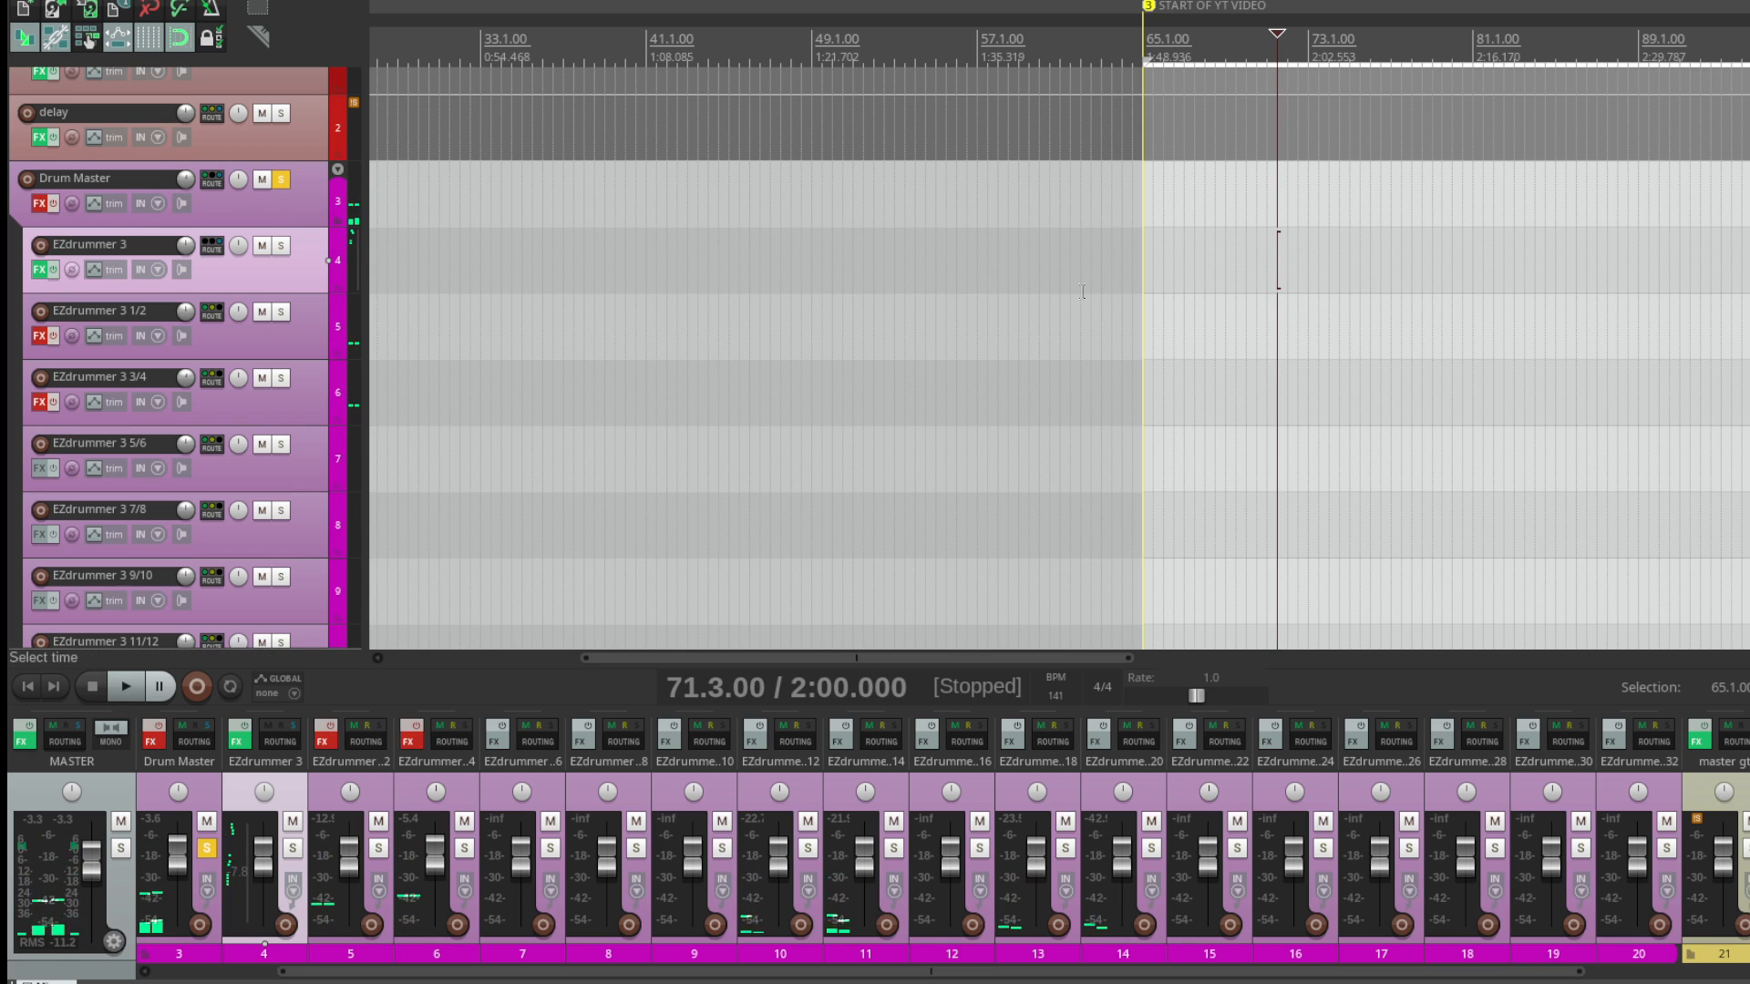
key(space)
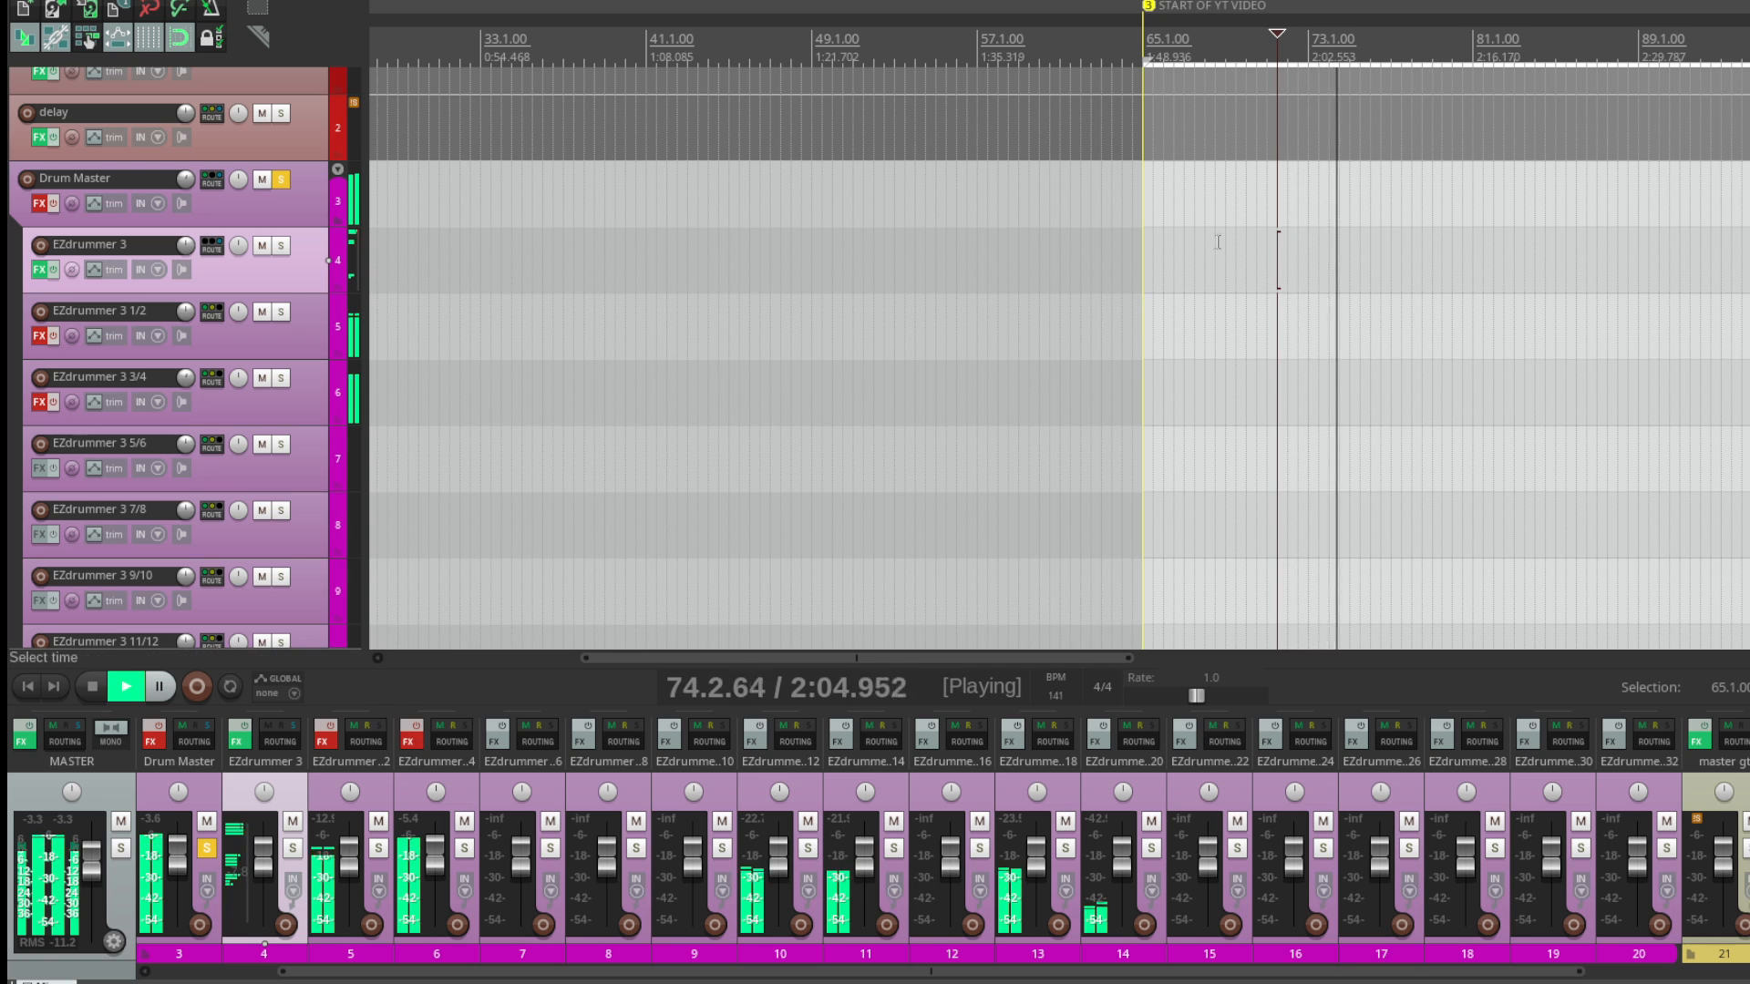
key(space)
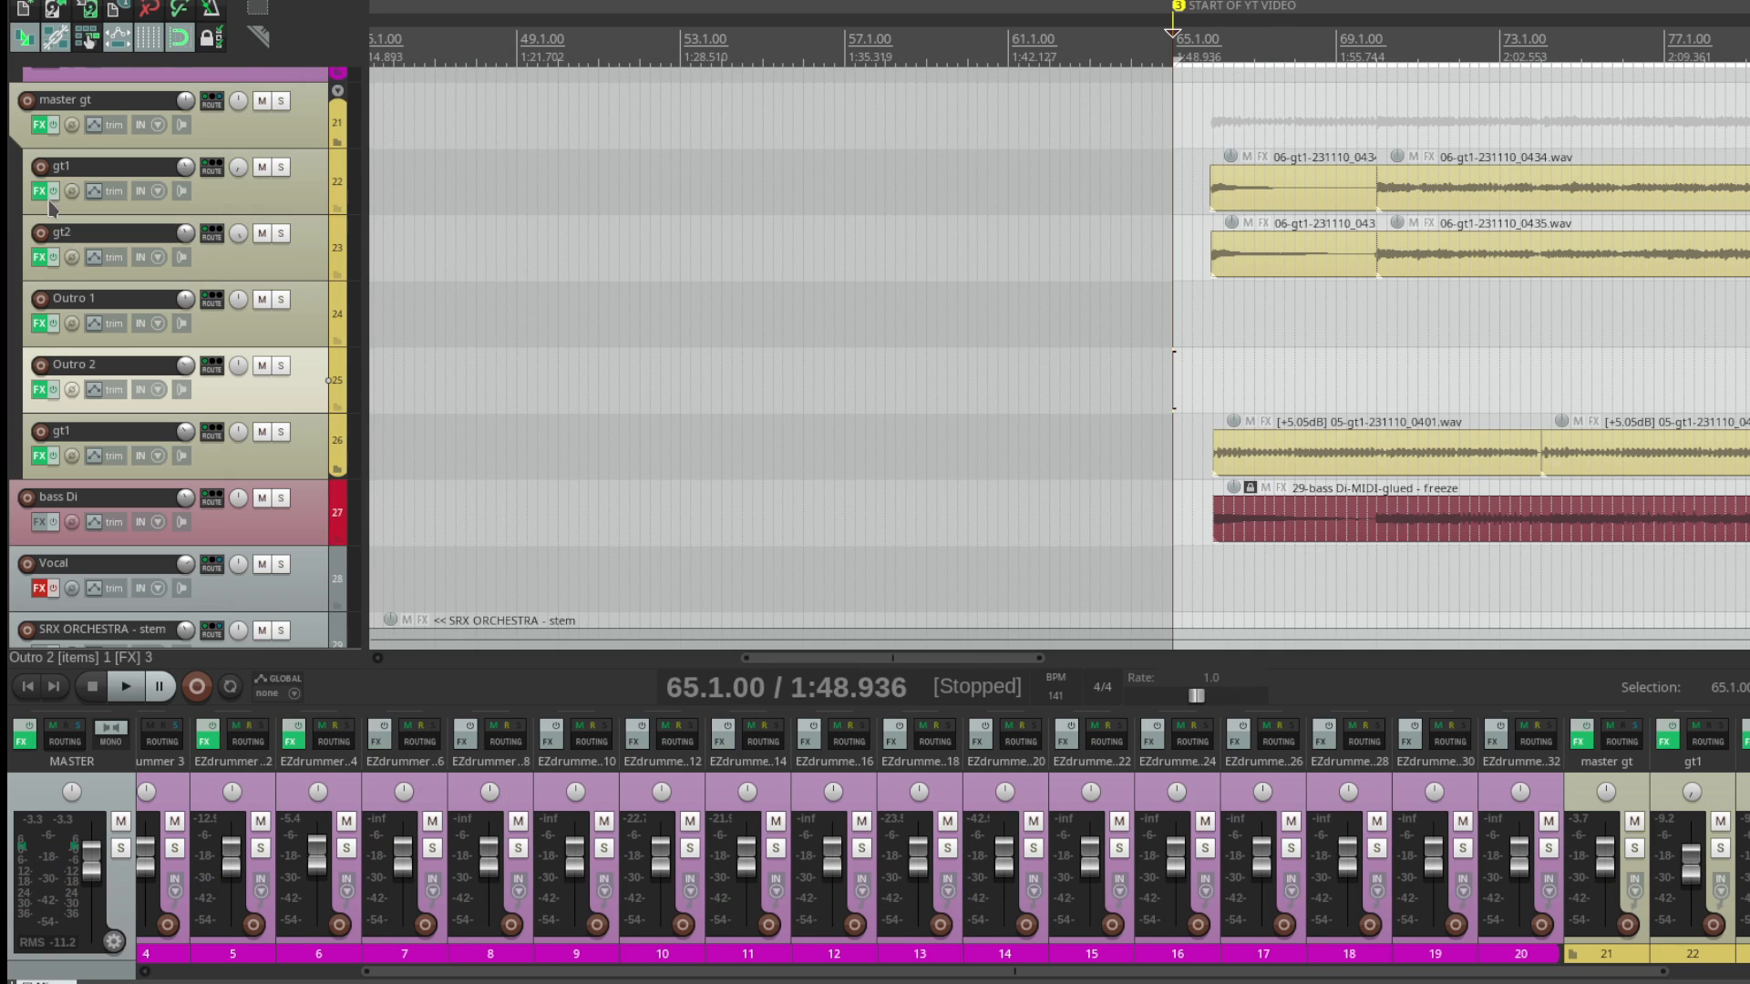
Step: Show the L12X Solid State Amplifier and NA Mrh810 V2 amp plugins in the effects chain of guitar track 22, gt1
click(39, 192)
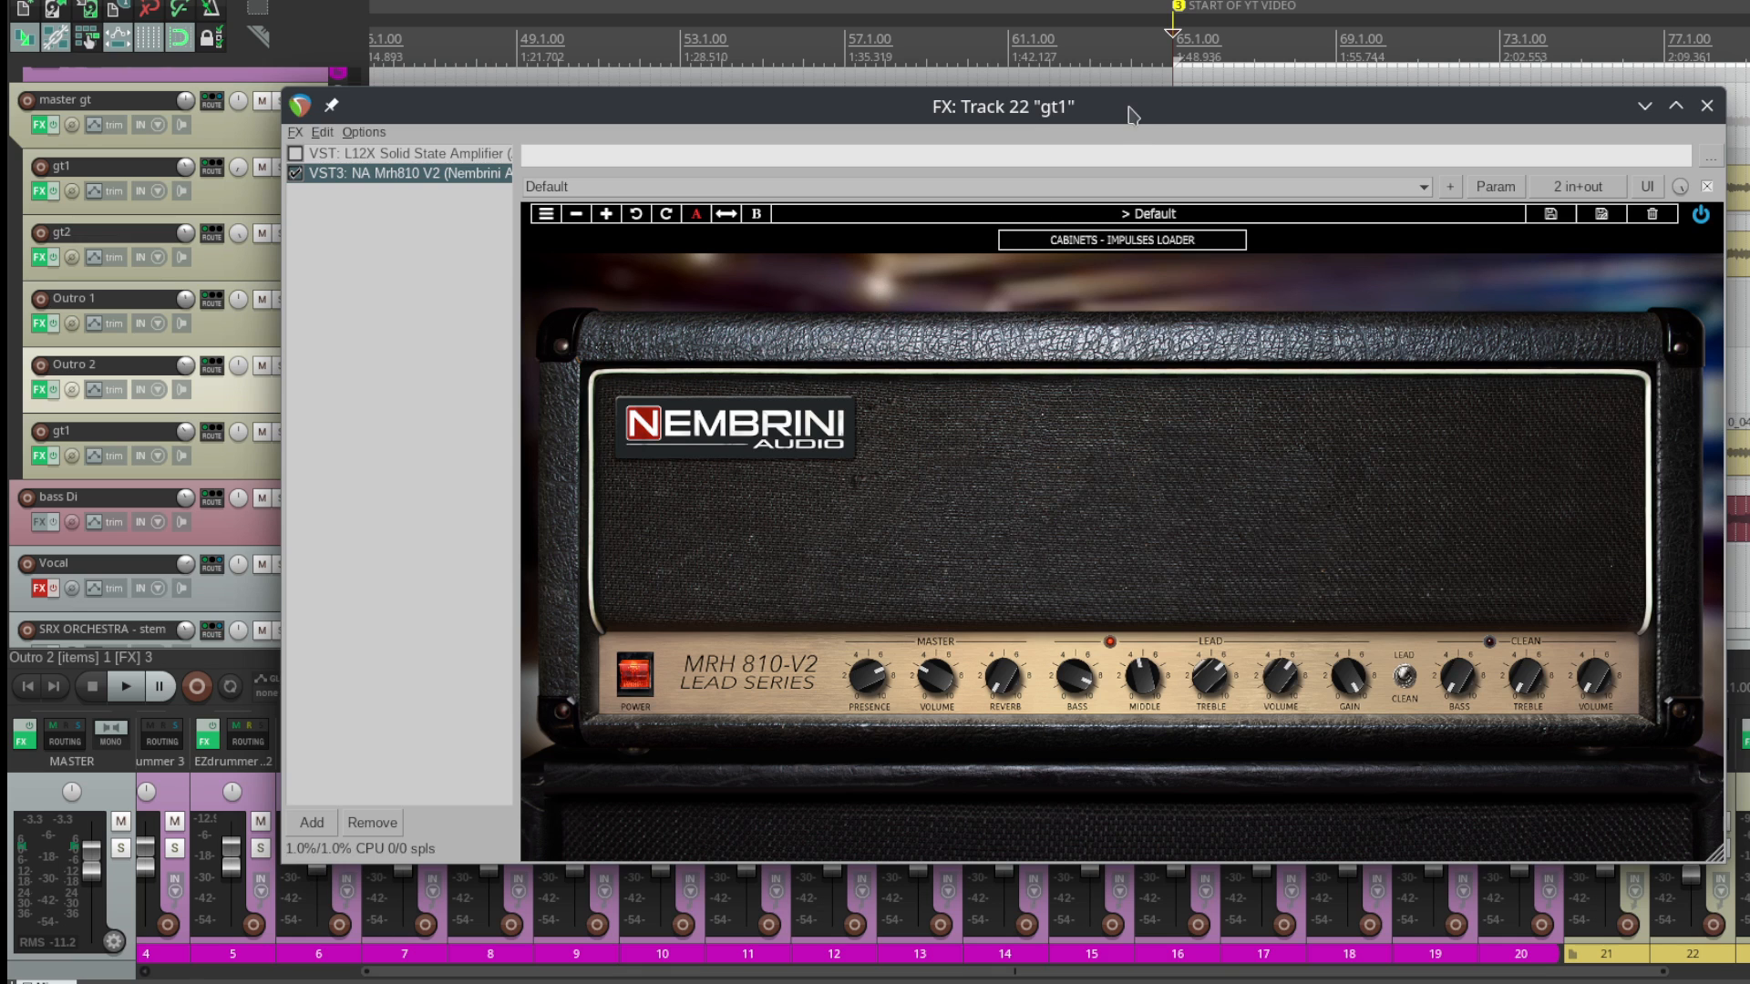
mouse_move(1130, 114)
mouse_down()
mouse_move(1162, 140)
mouse_move(1163, 119)
mouse_up()
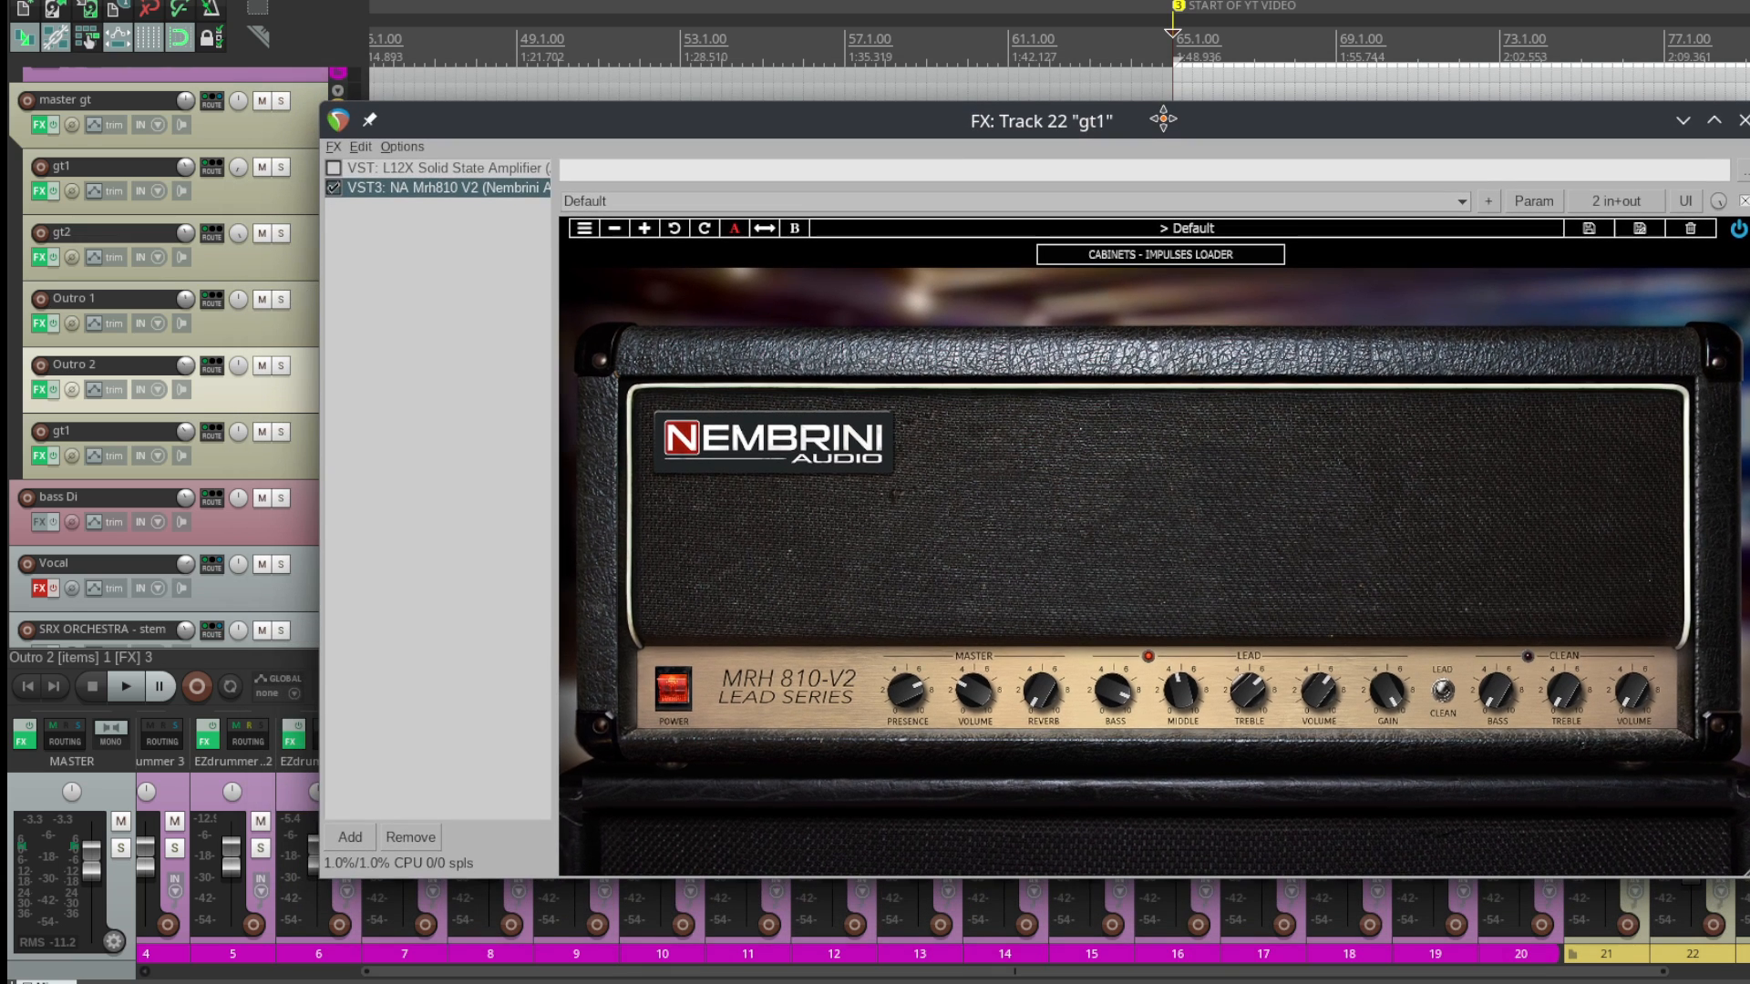
click(458, 170)
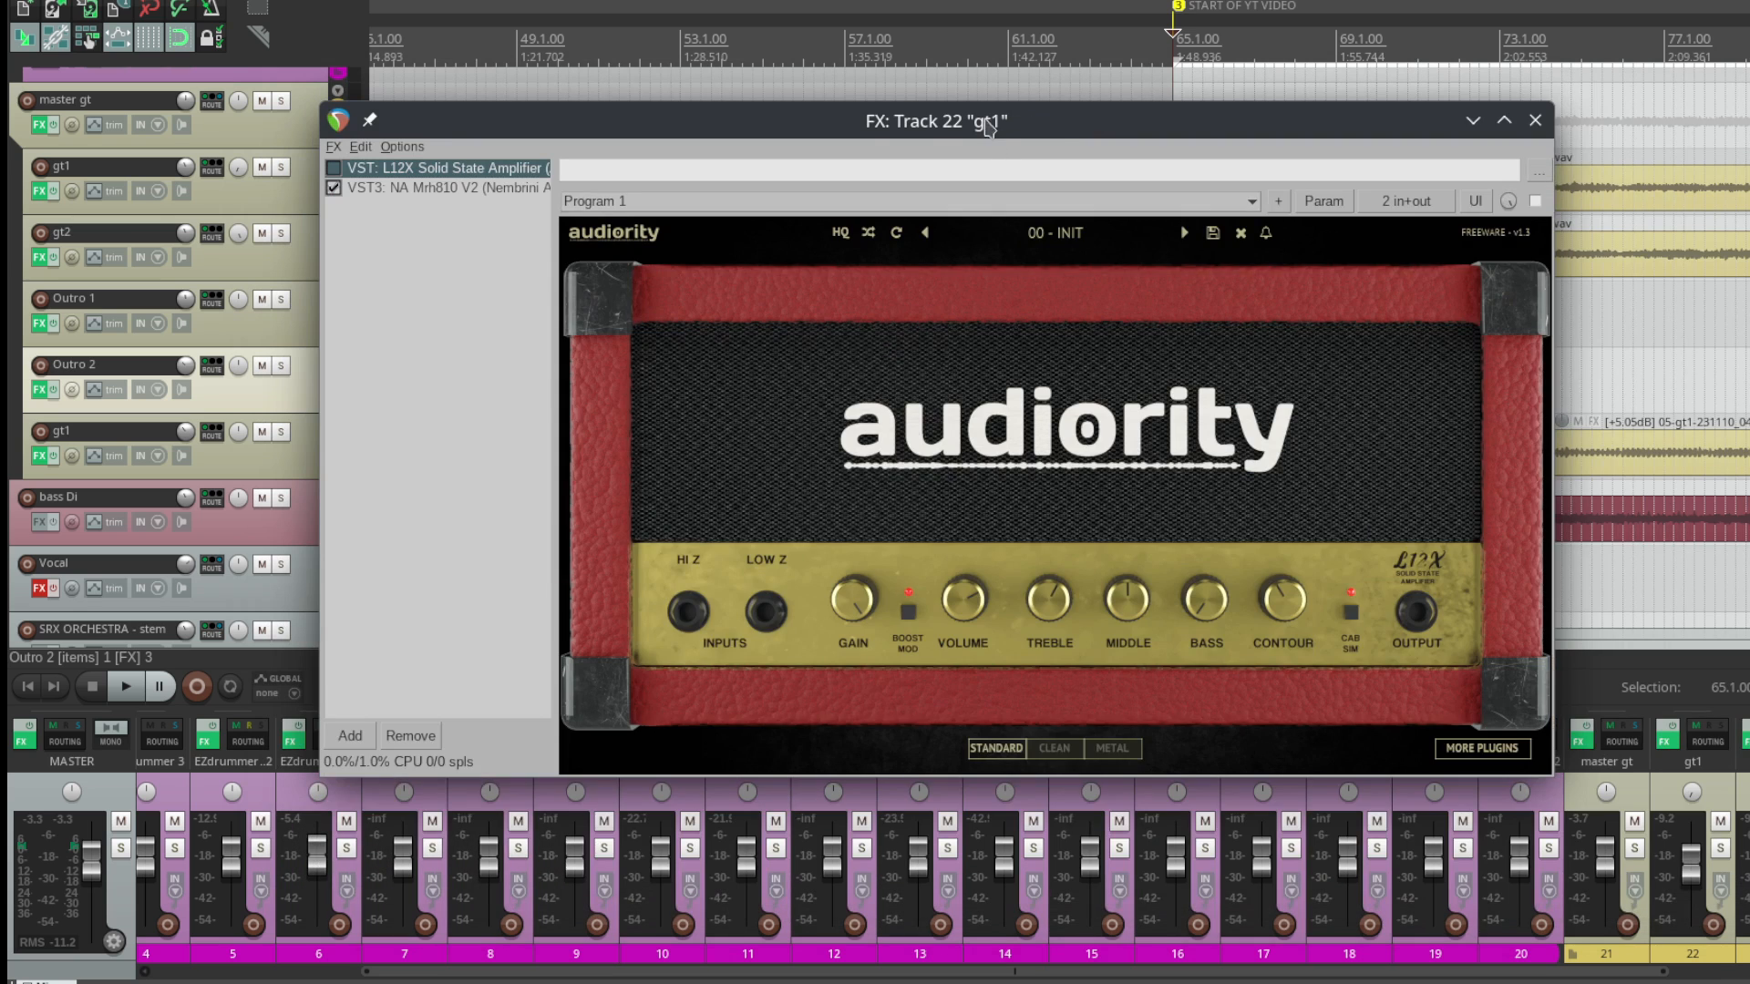
drag(977, 125, 1010, 157)
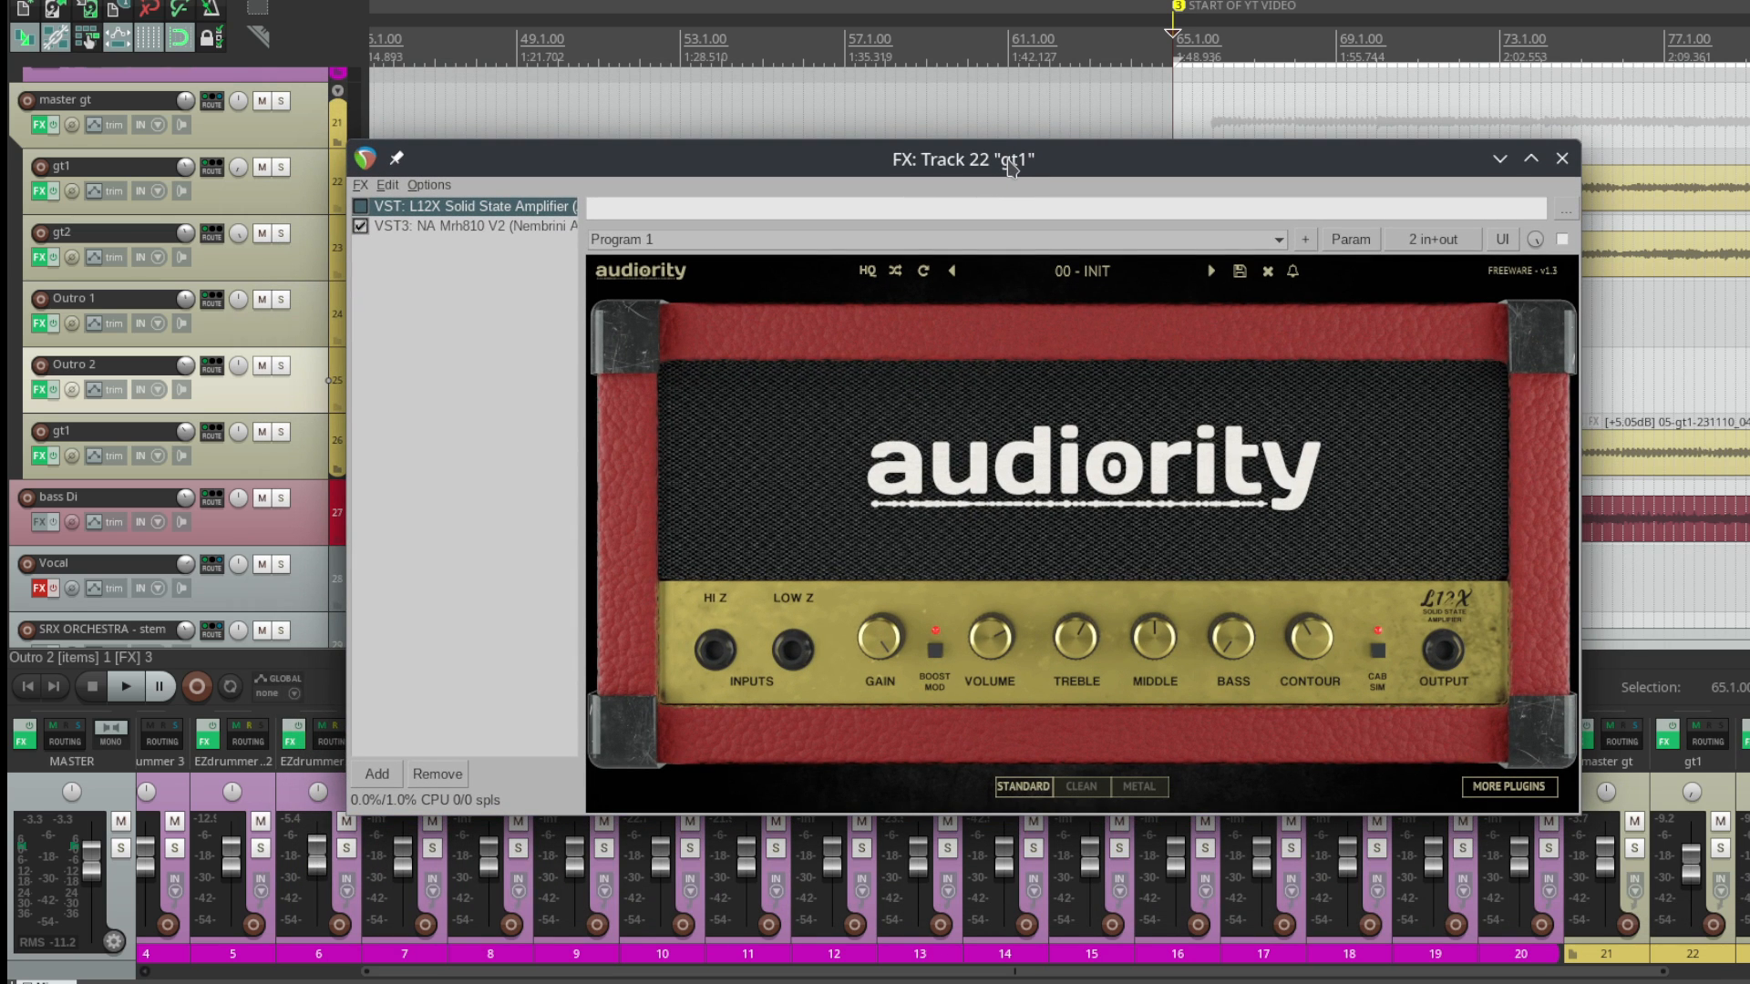
drag(999, 165, 935, 182)
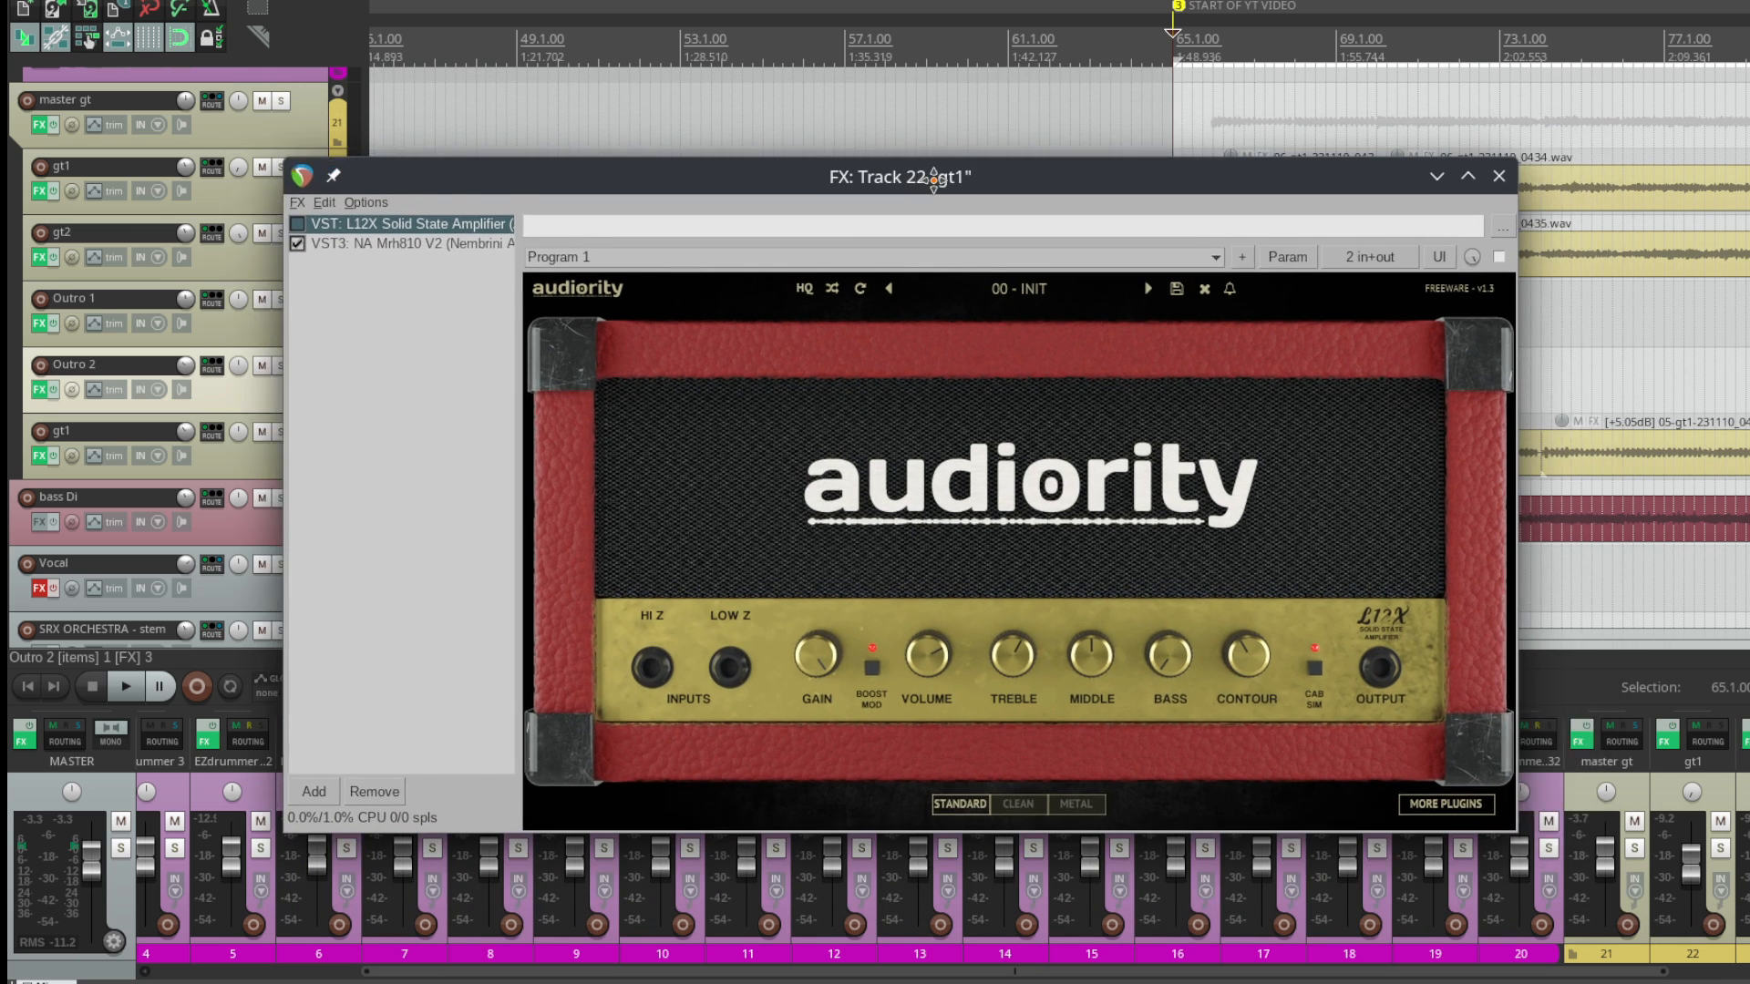
click(492, 244)
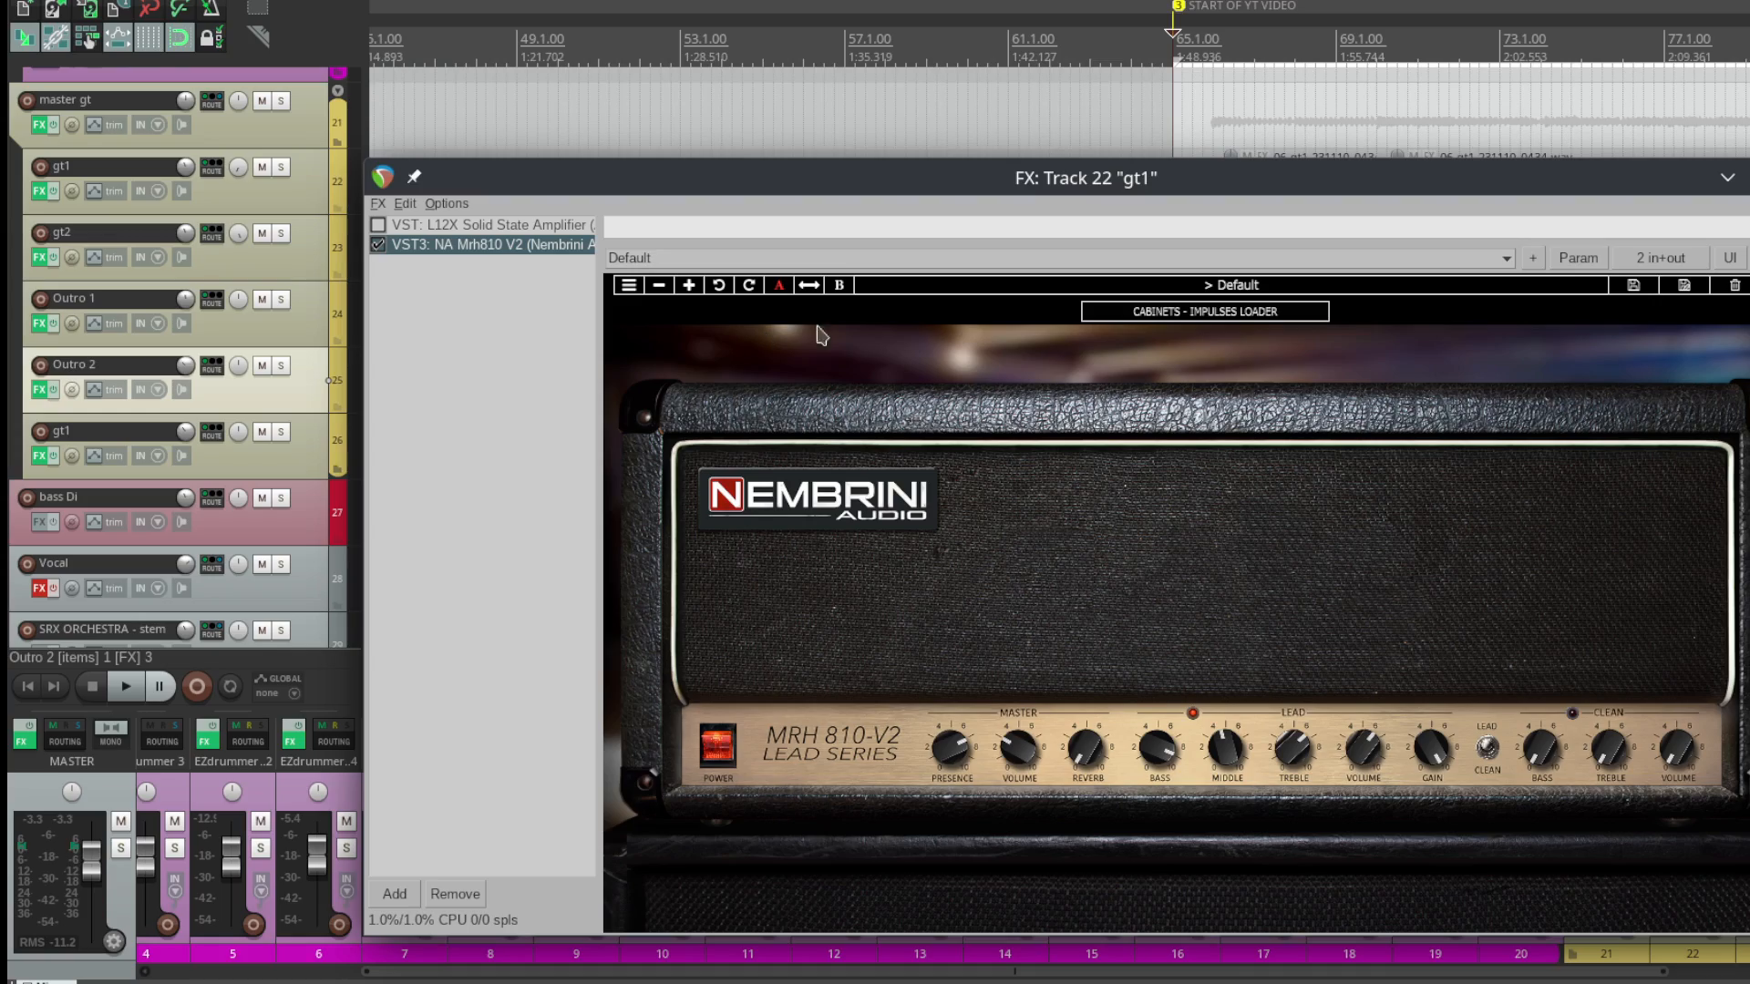
drag(1030, 189, 992, 157)
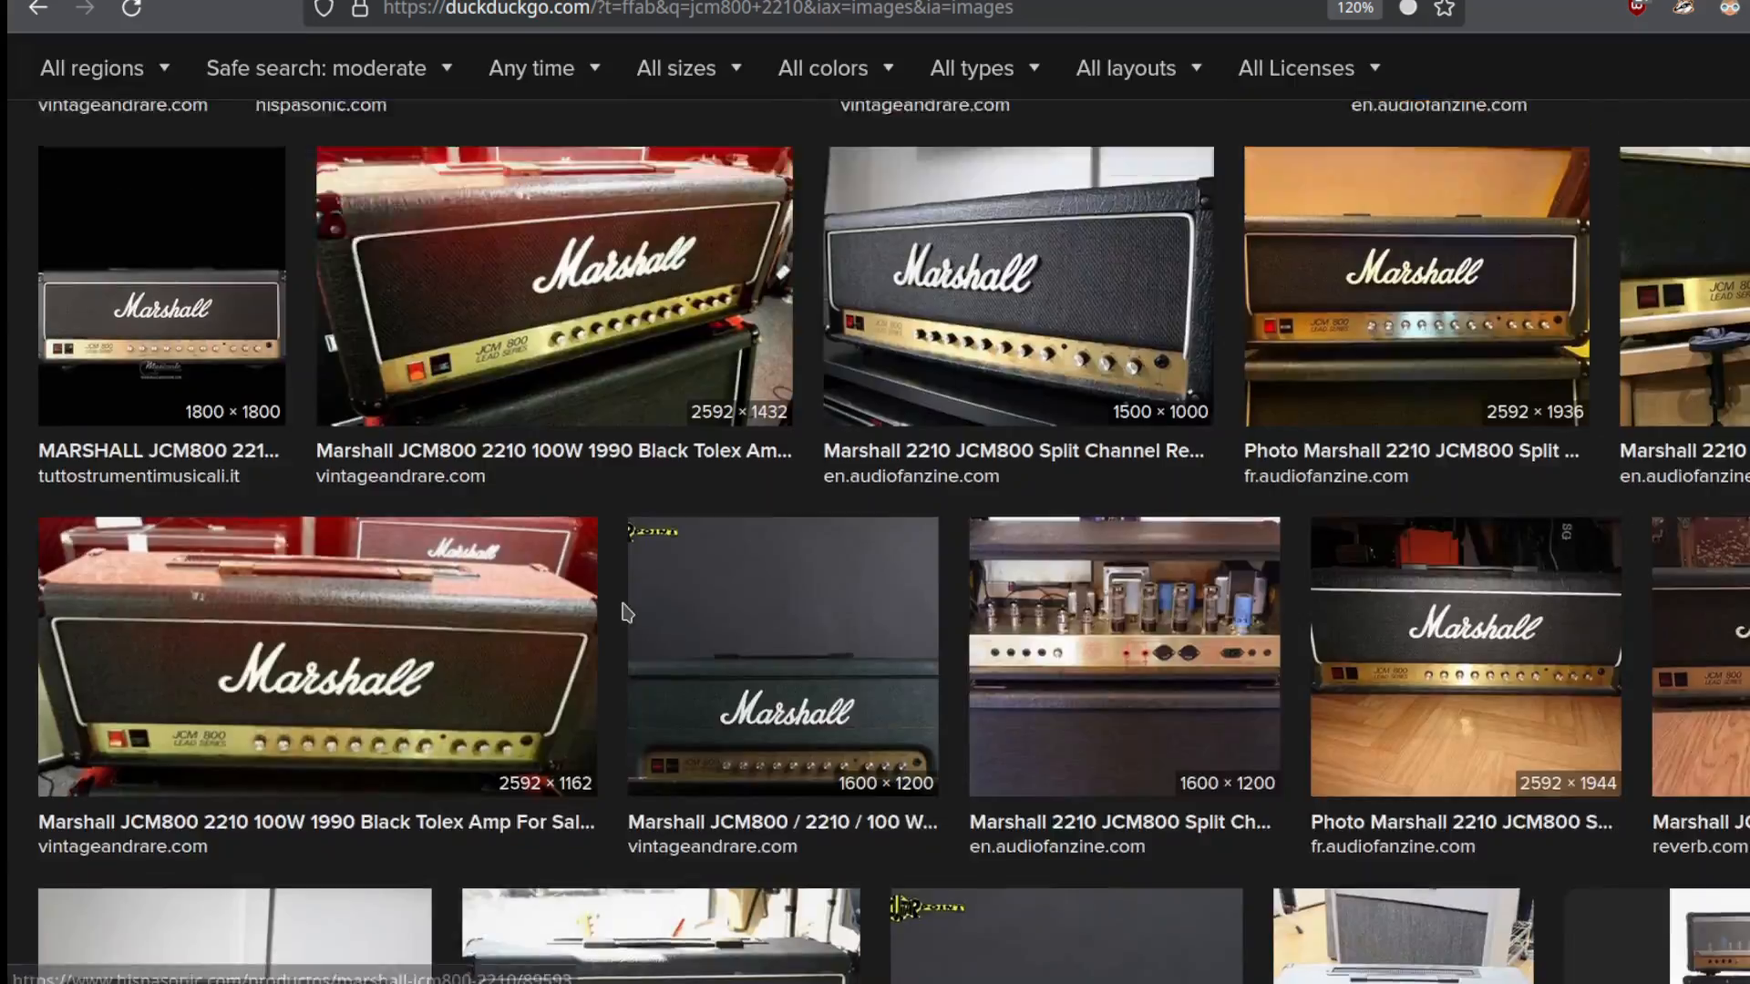
Step: Look through Marshall JCM800 2210 images in the web browser, return to the MRH 810-V2 amp plugin and close its effects window
scroll(627, 612, up, 5)
click(1494, 470)
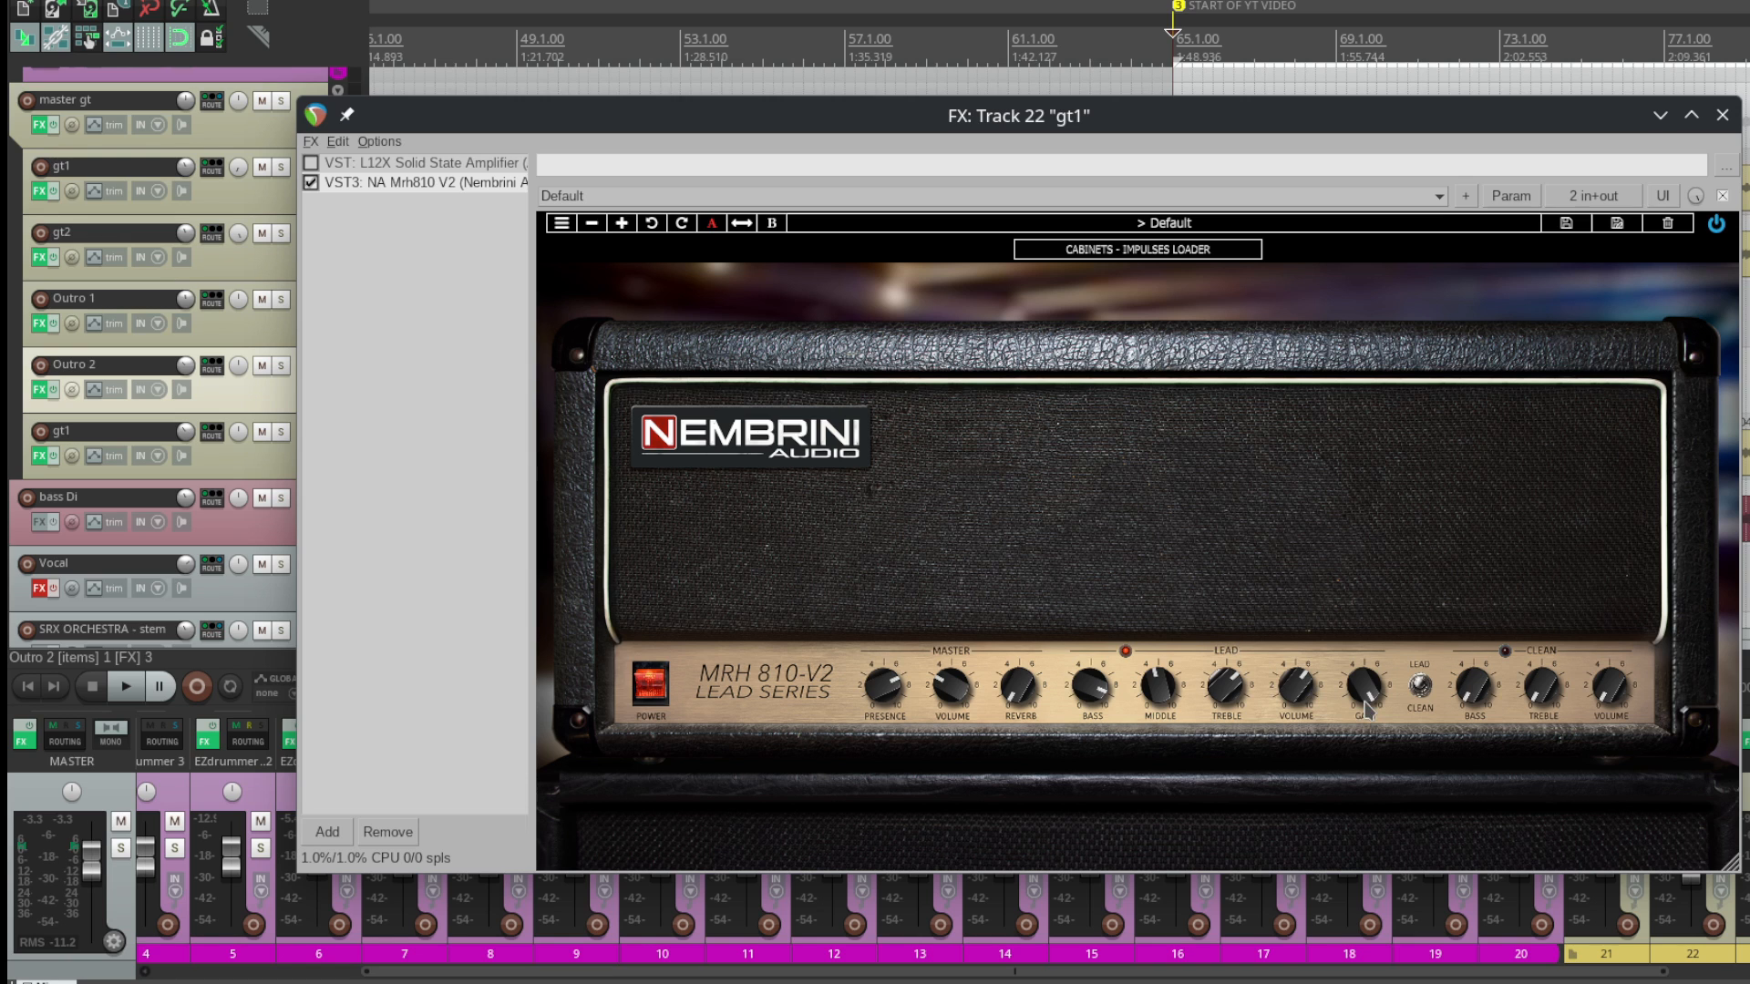
click(1166, 256)
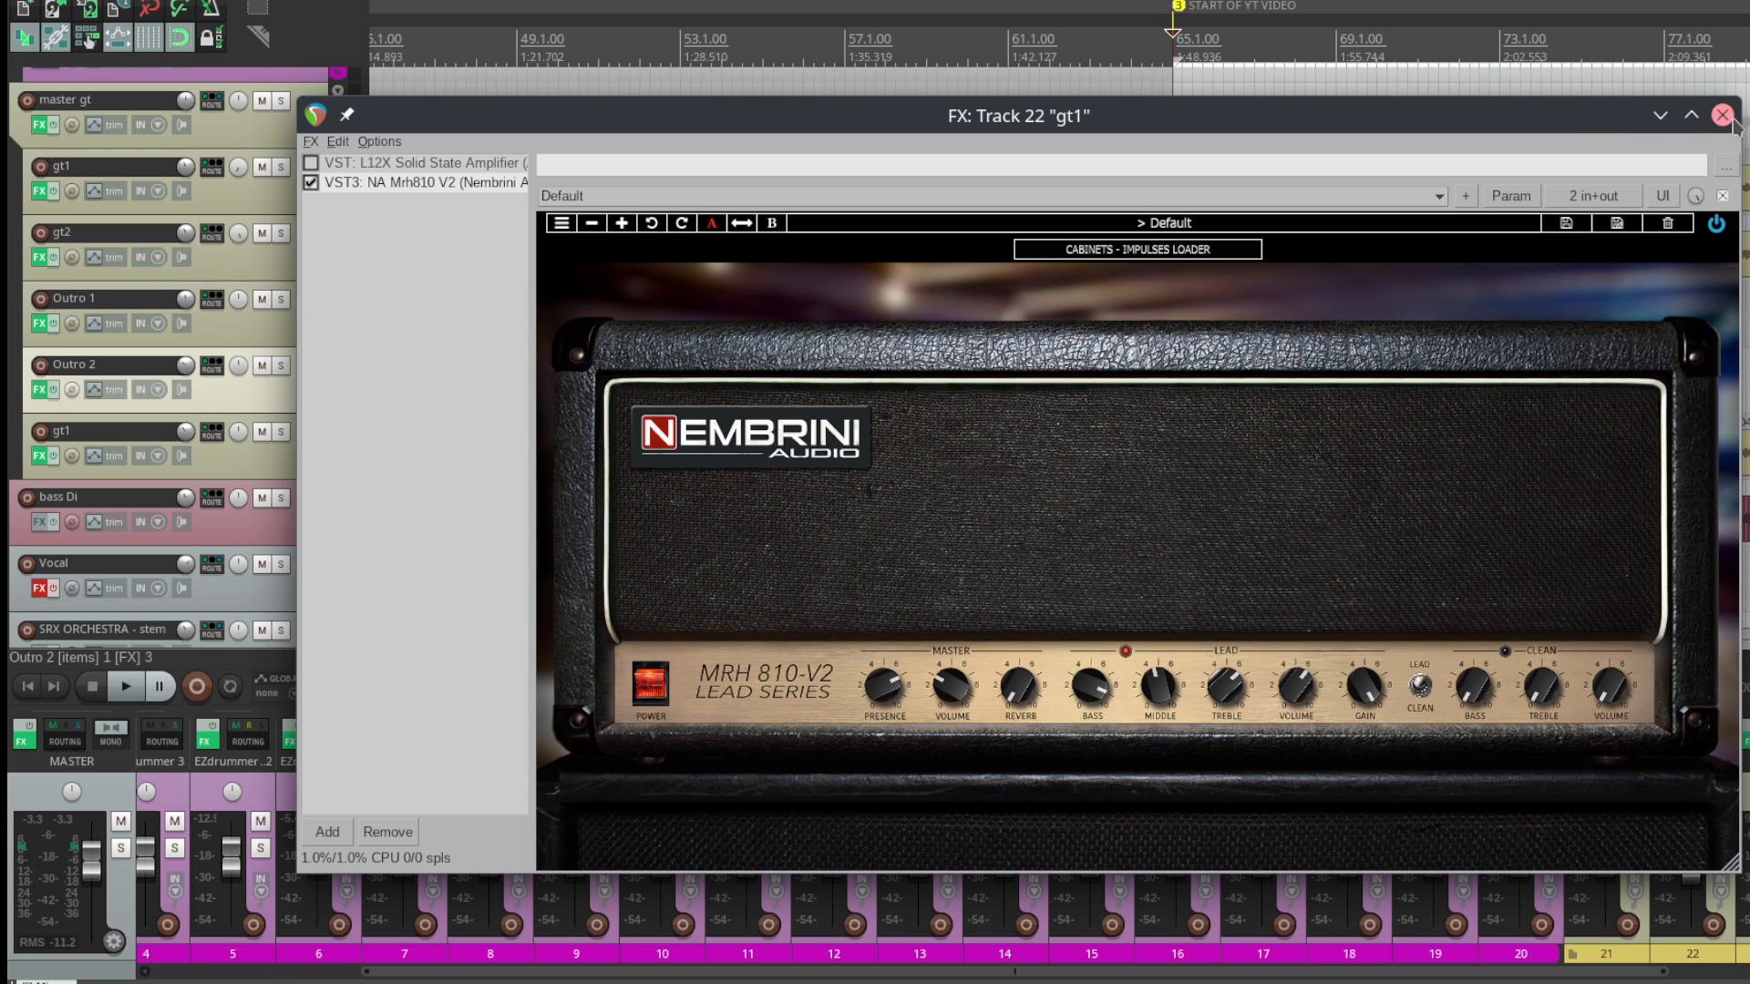
click(1723, 116)
Step: Solo the master gt folder, mute gt1 track 26 and briefly play the guitars from bar 65
click(281, 104)
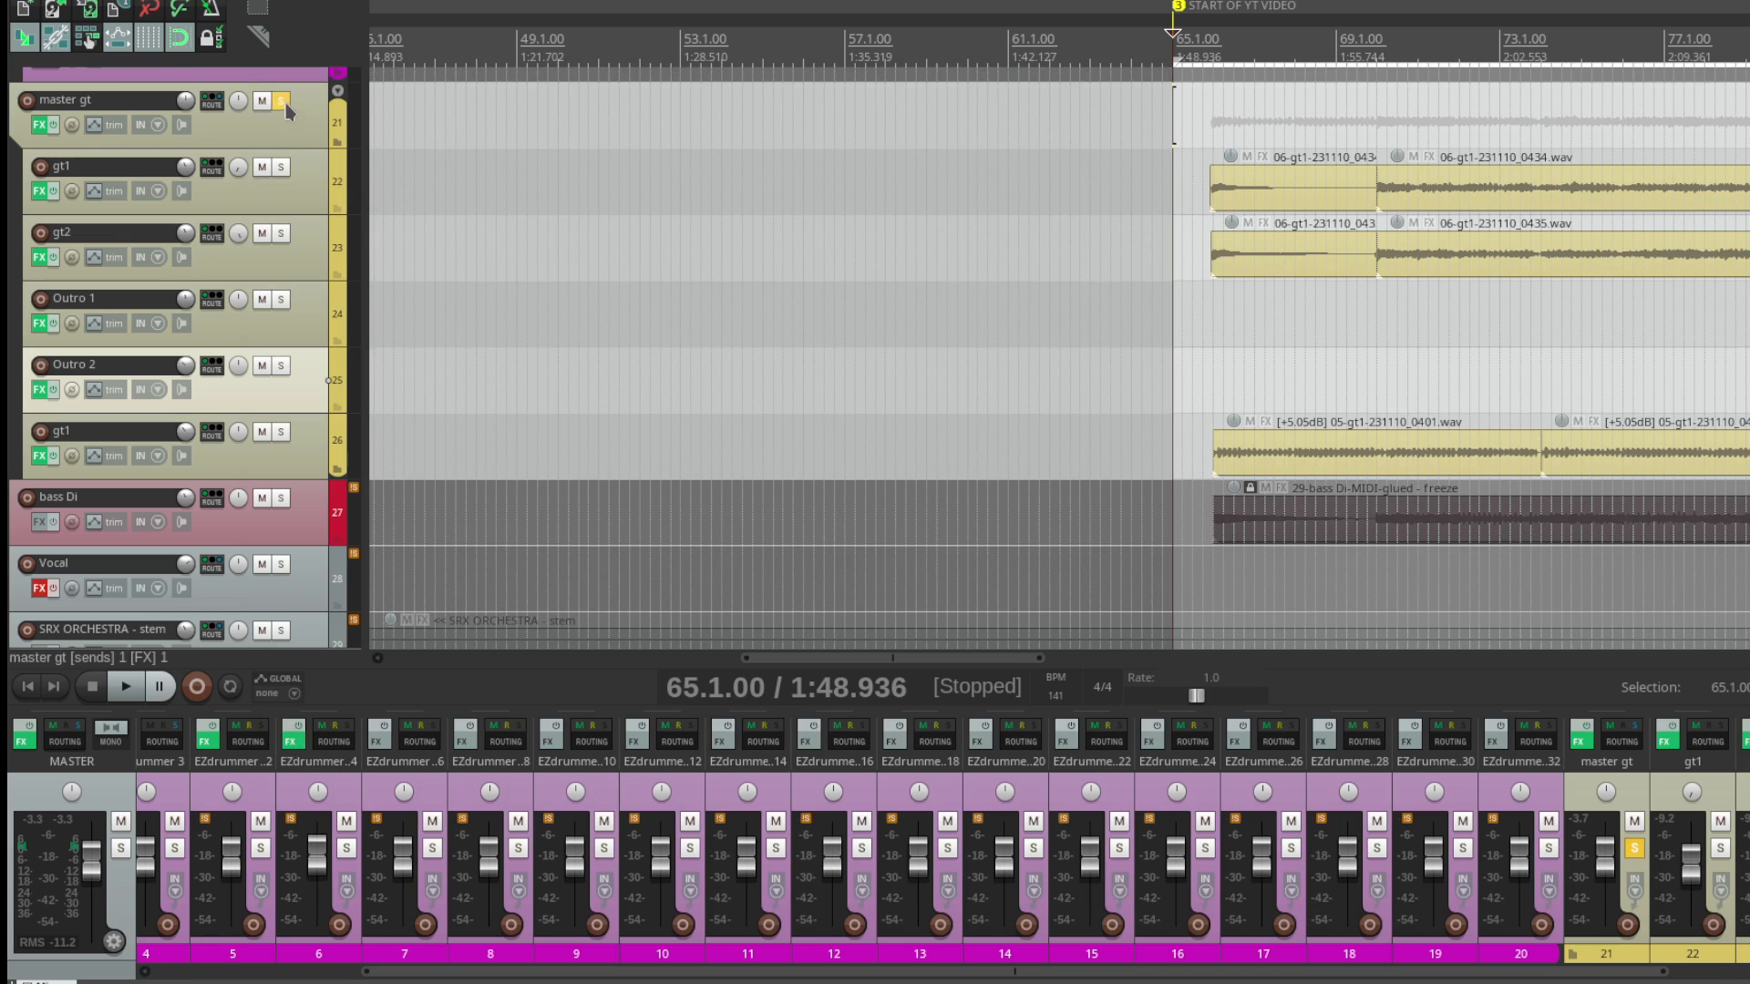
click(264, 431)
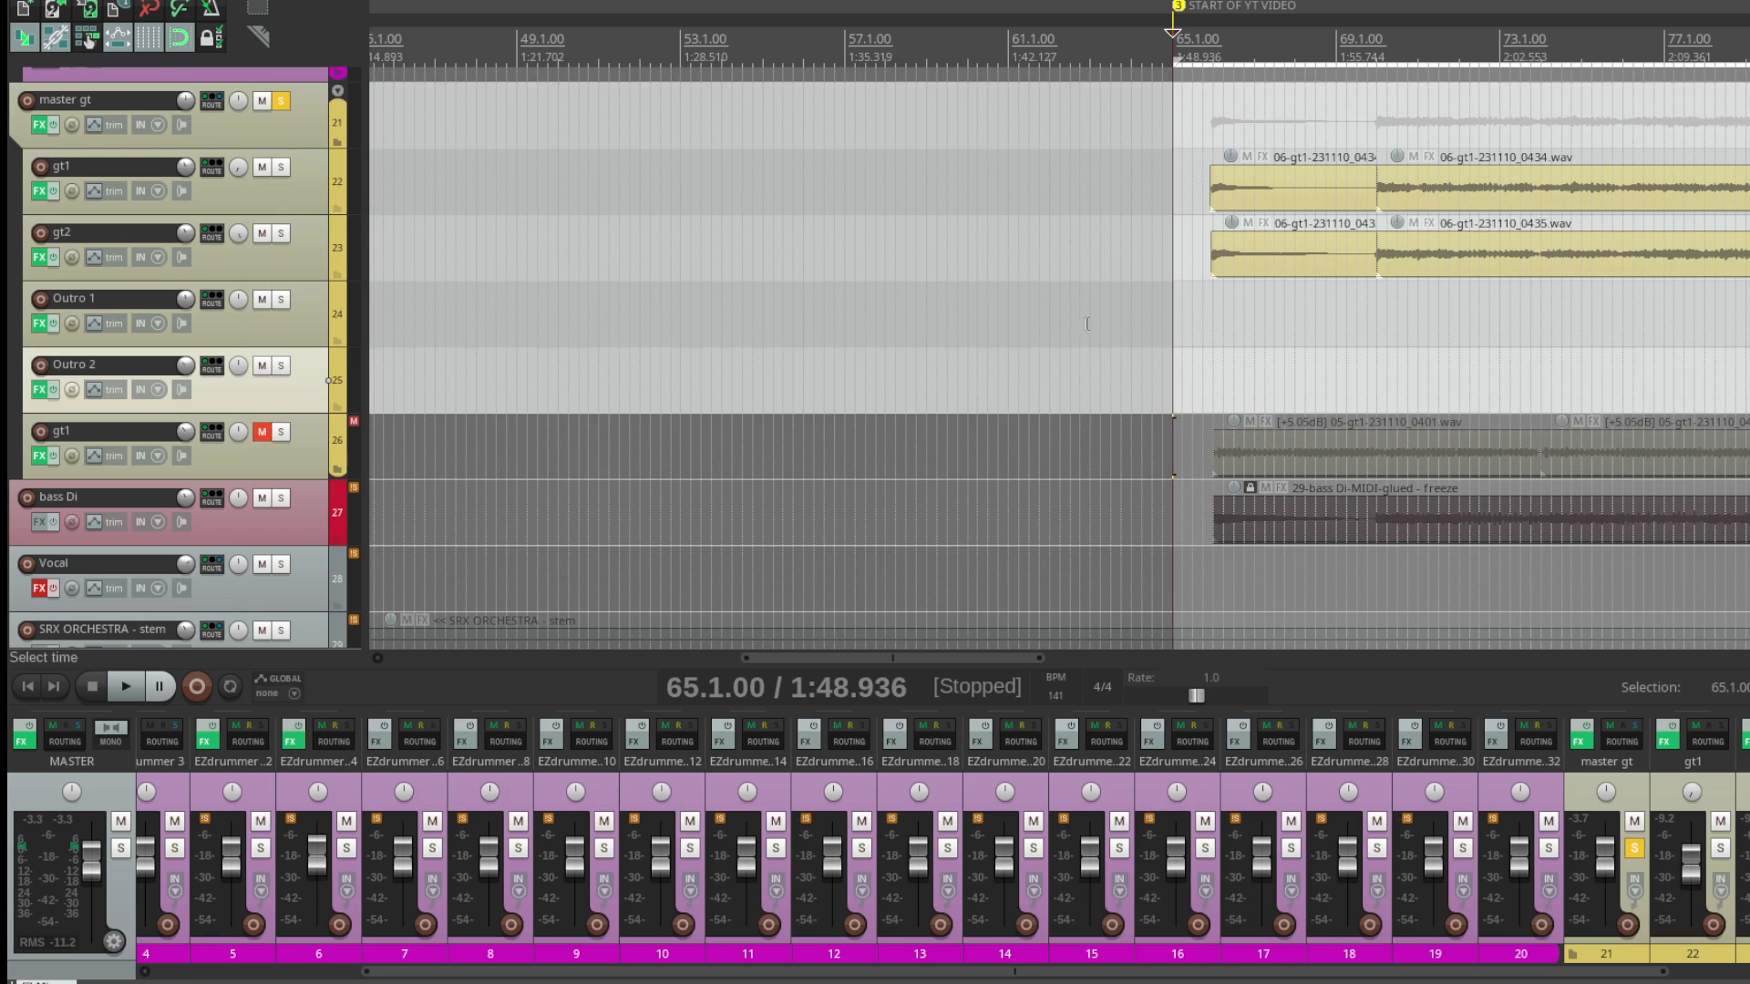
key(space)
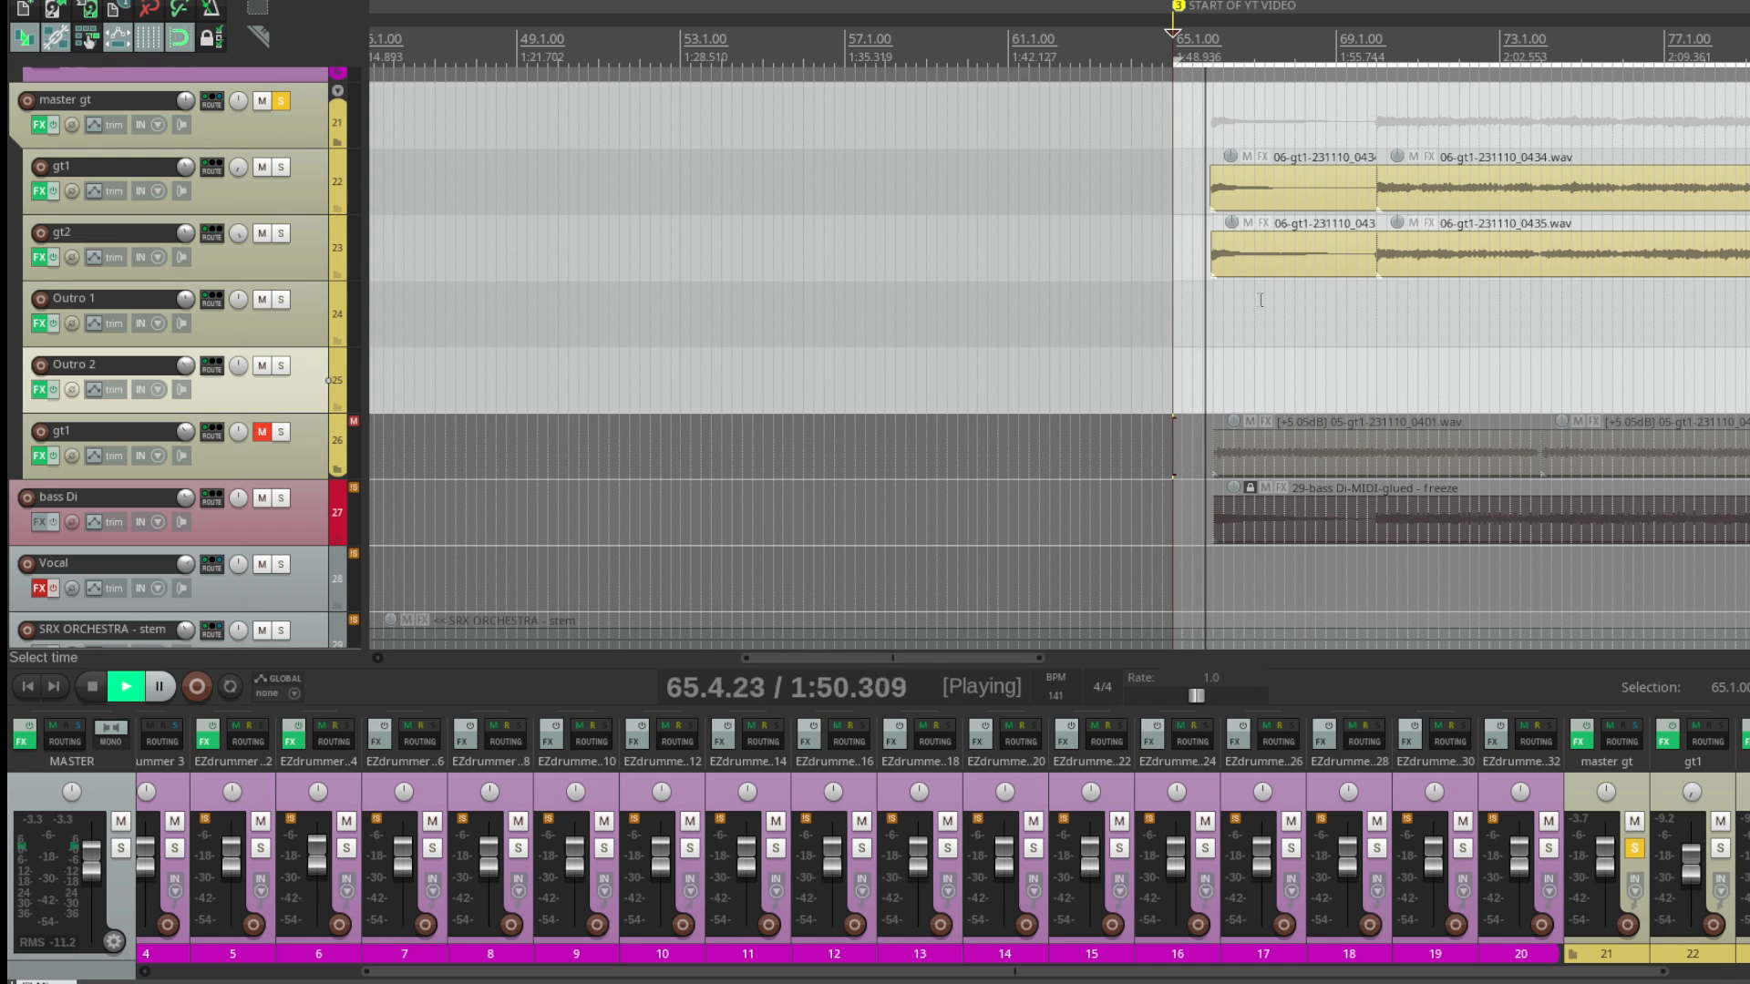
key(space)
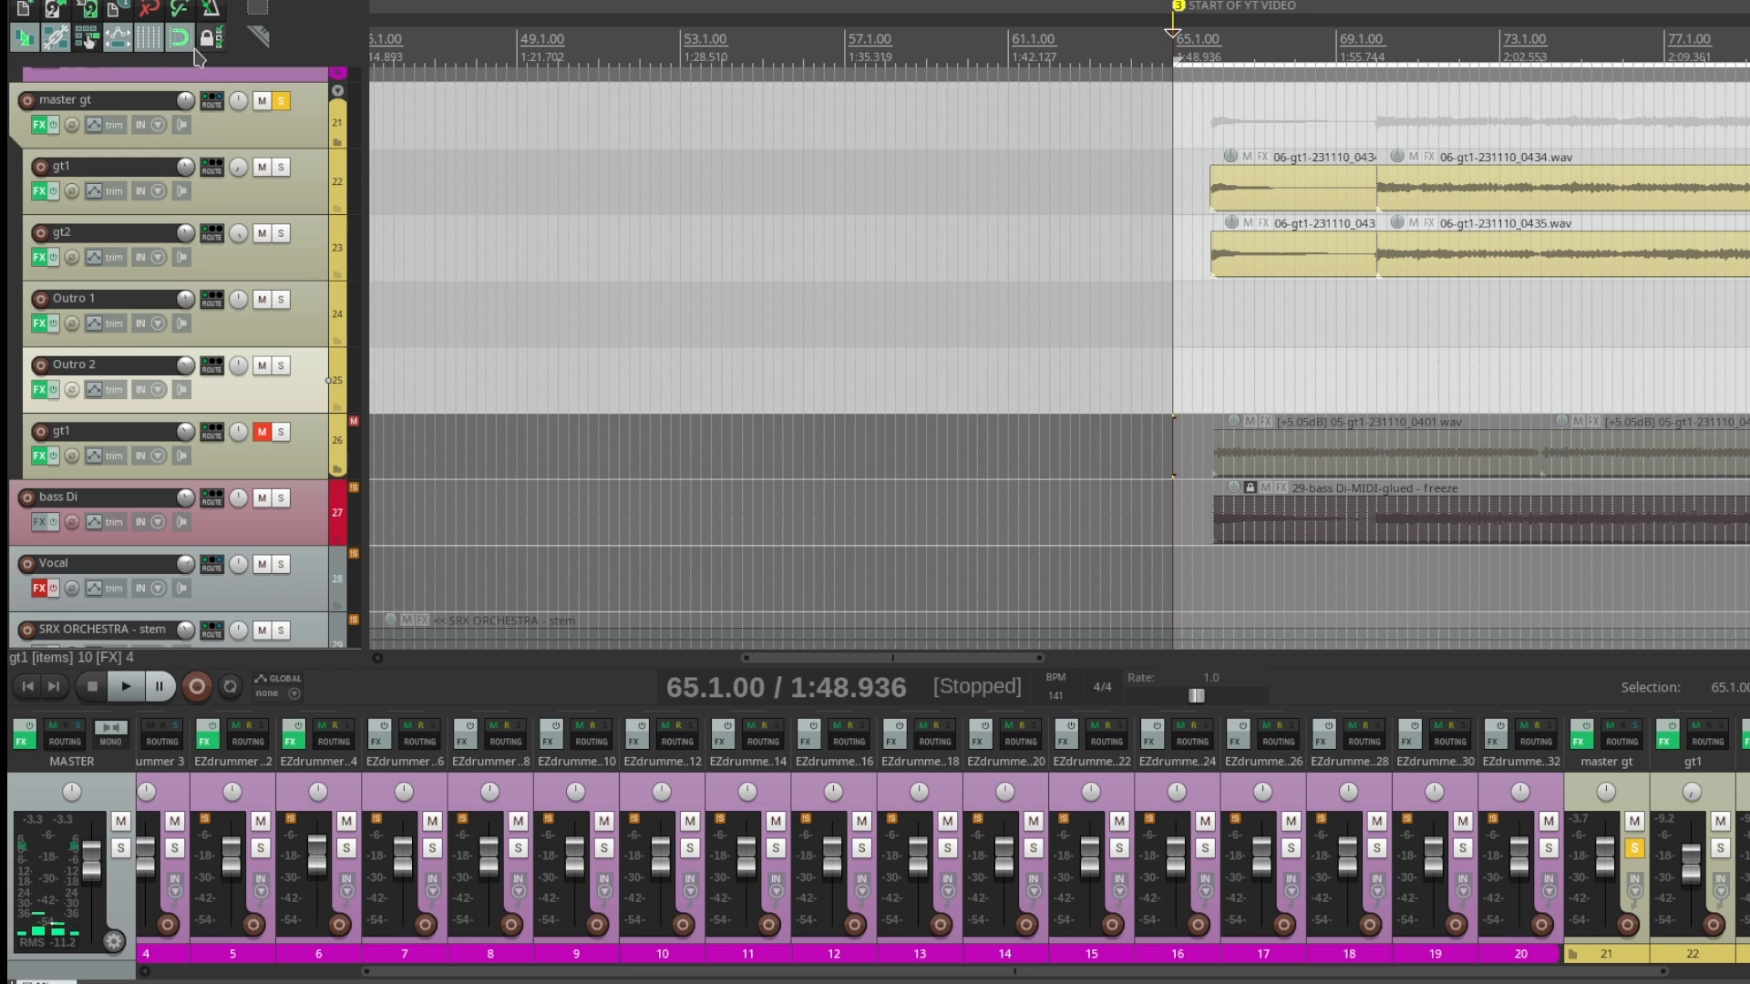
Step: Mute the master gt folder's send to master reverb and play the guitars dry from bar 65
click(211, 101)
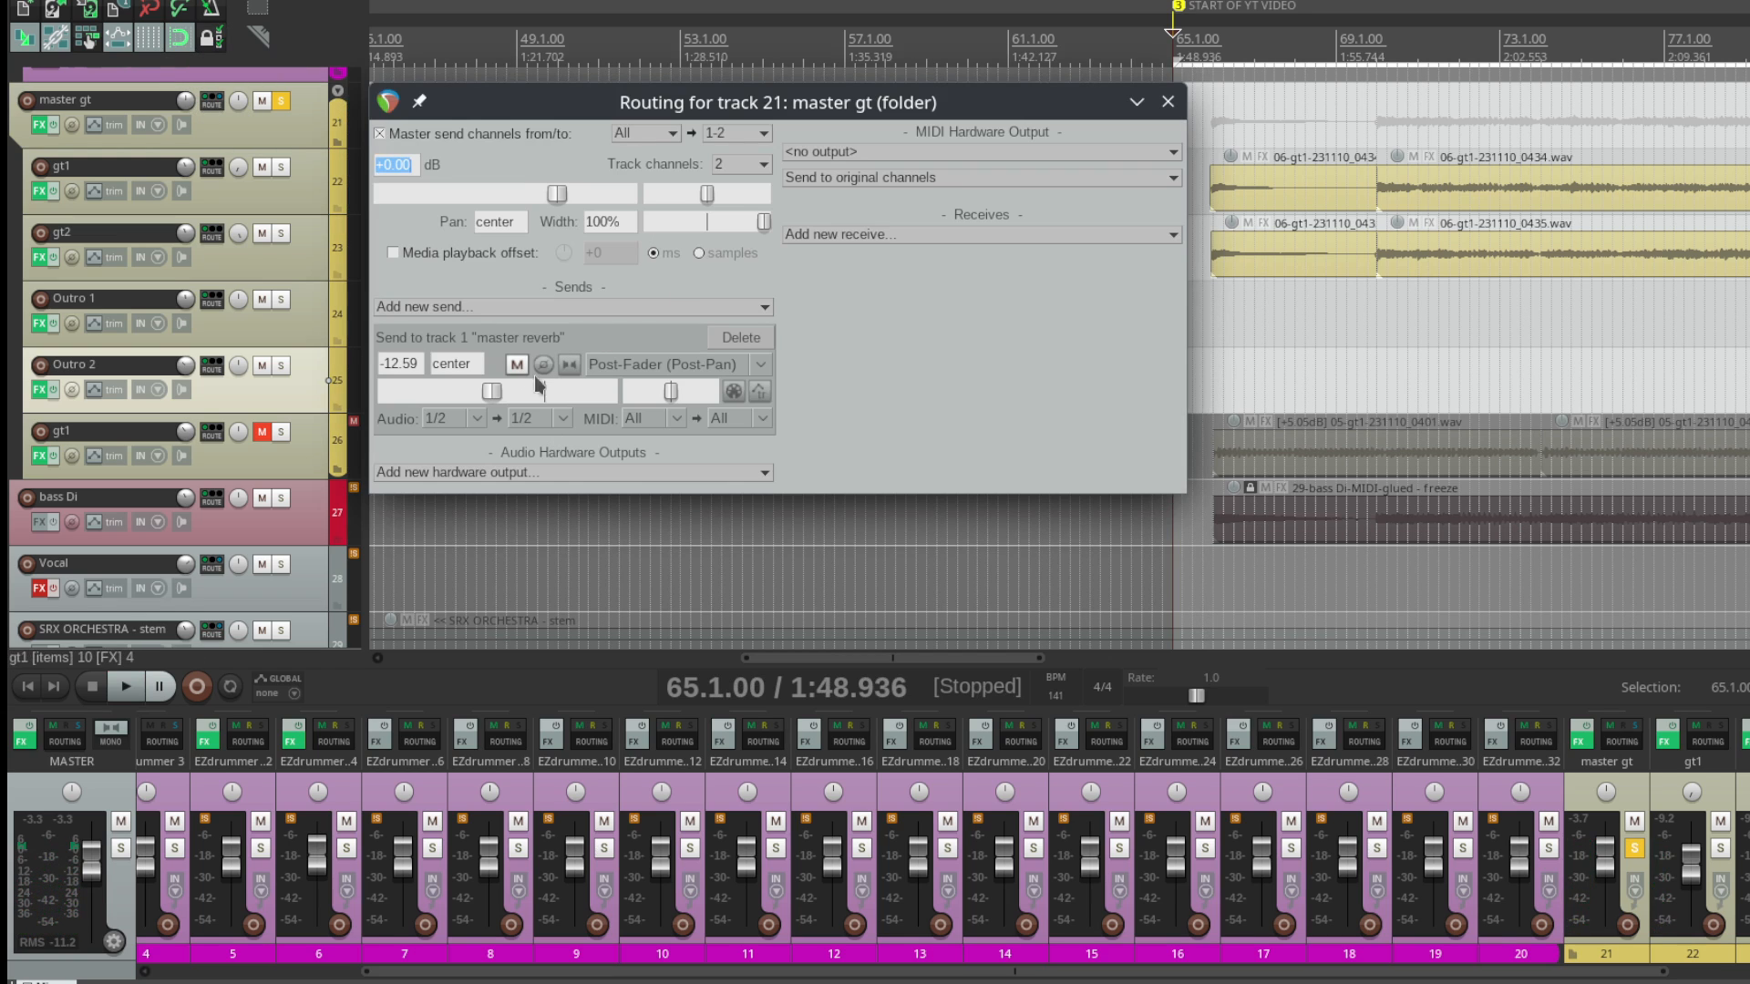
click(1168, 101)
key(space)
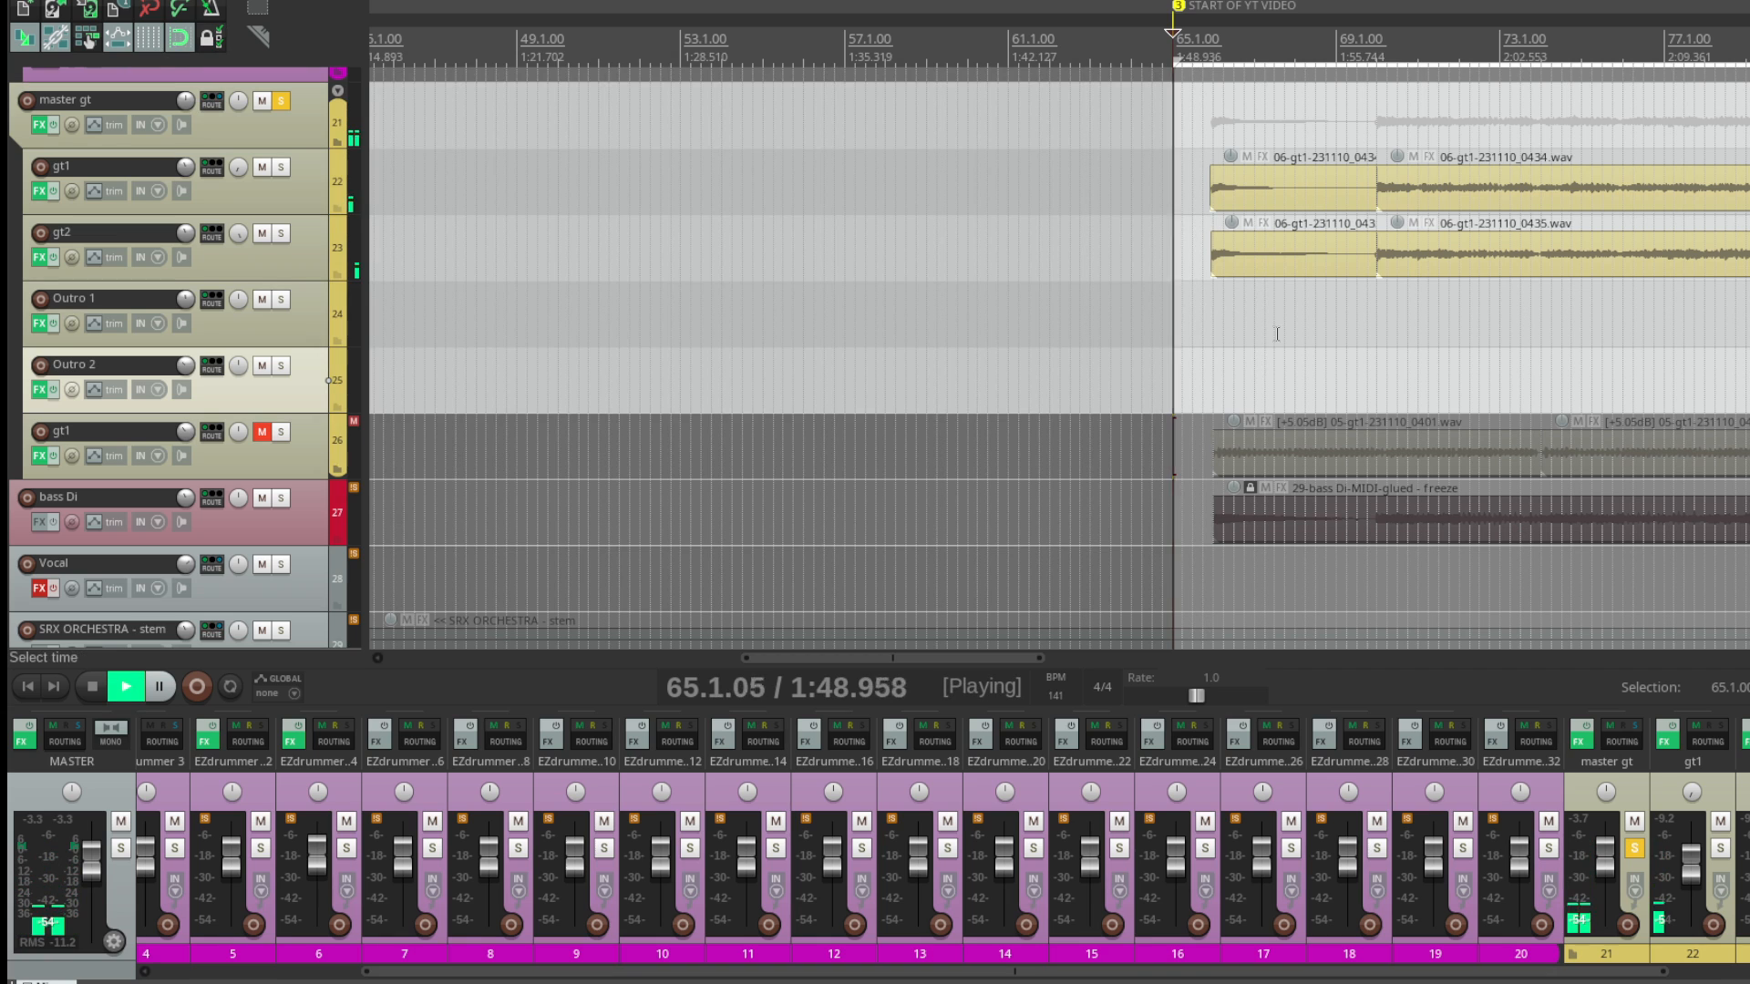
scroll(1221, 273, down, 2)
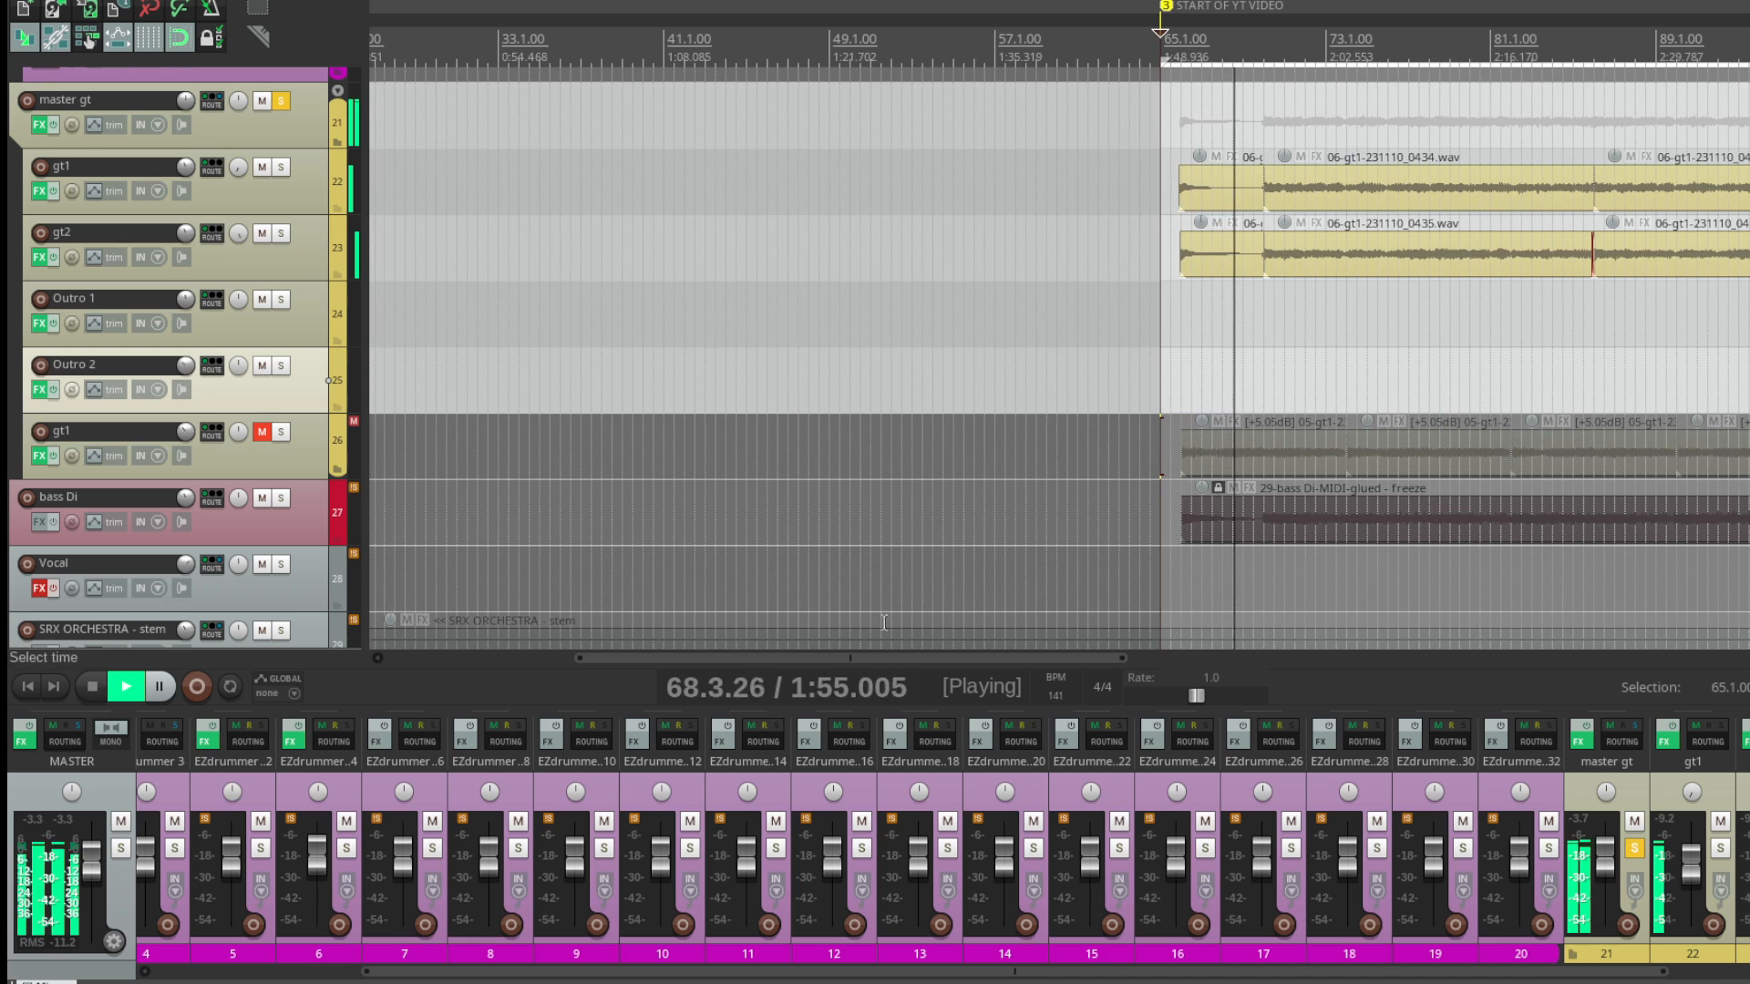
drag(895, 657, 1032, 654)
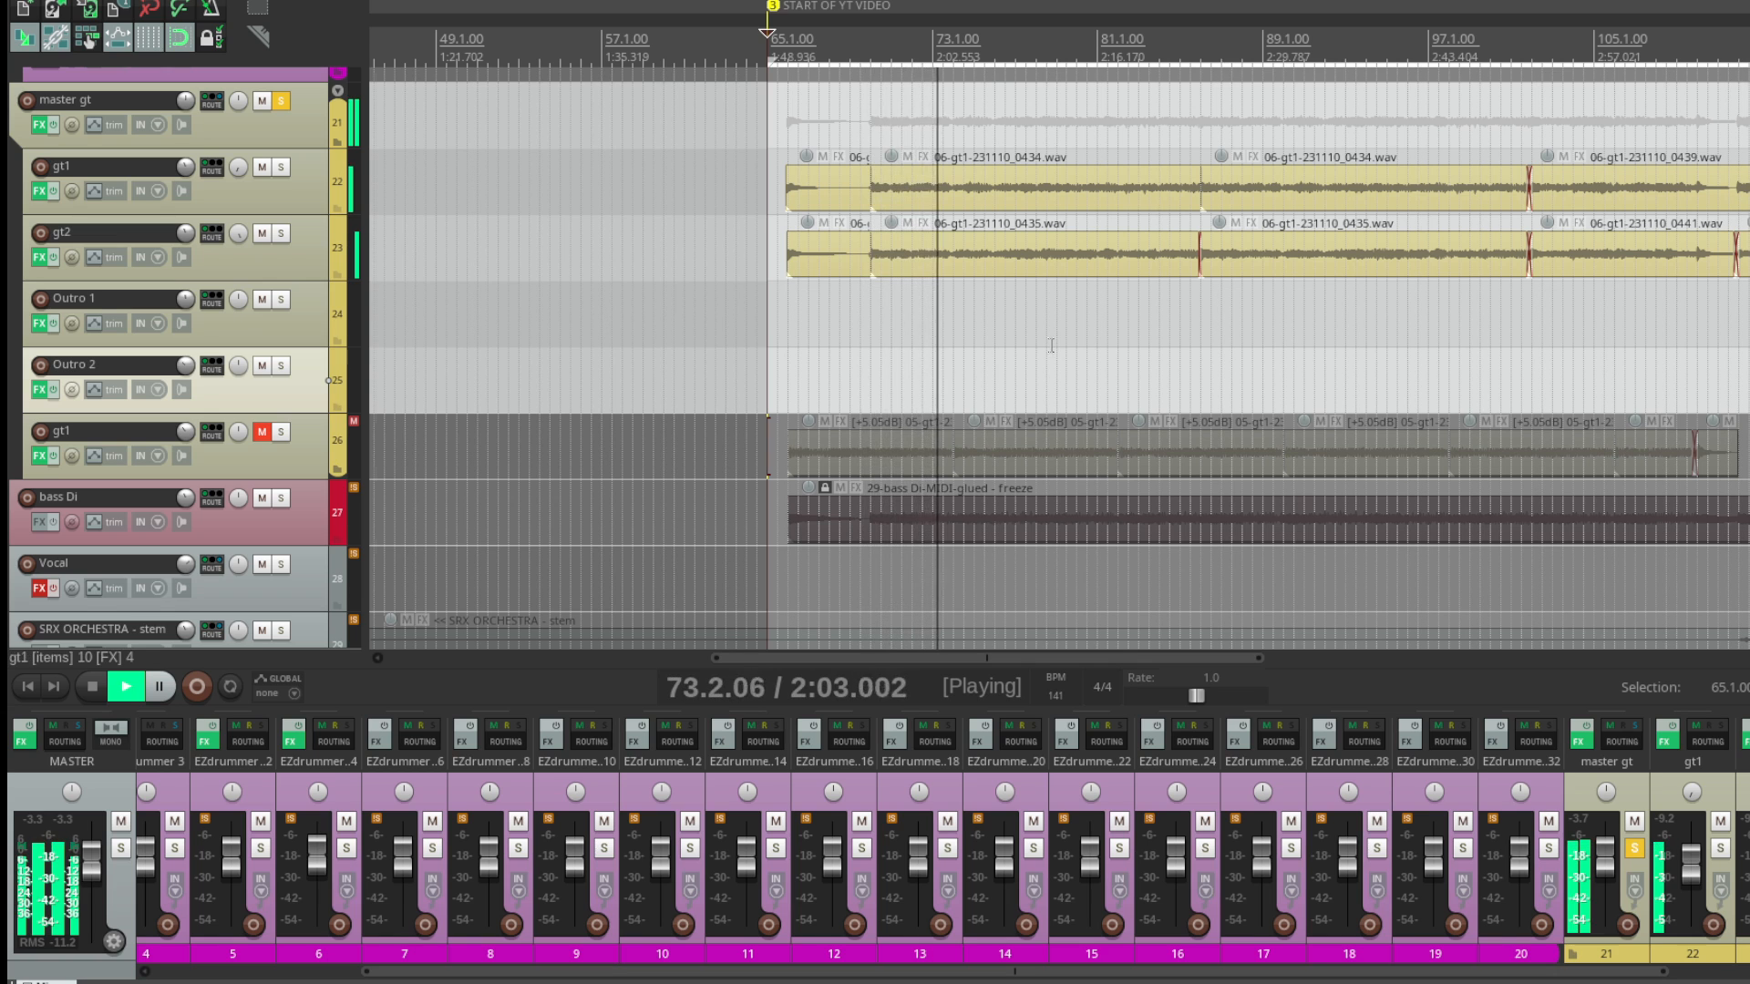
scroll(1052, 346, down, 2)
drag(957, 657, 1199, 657)
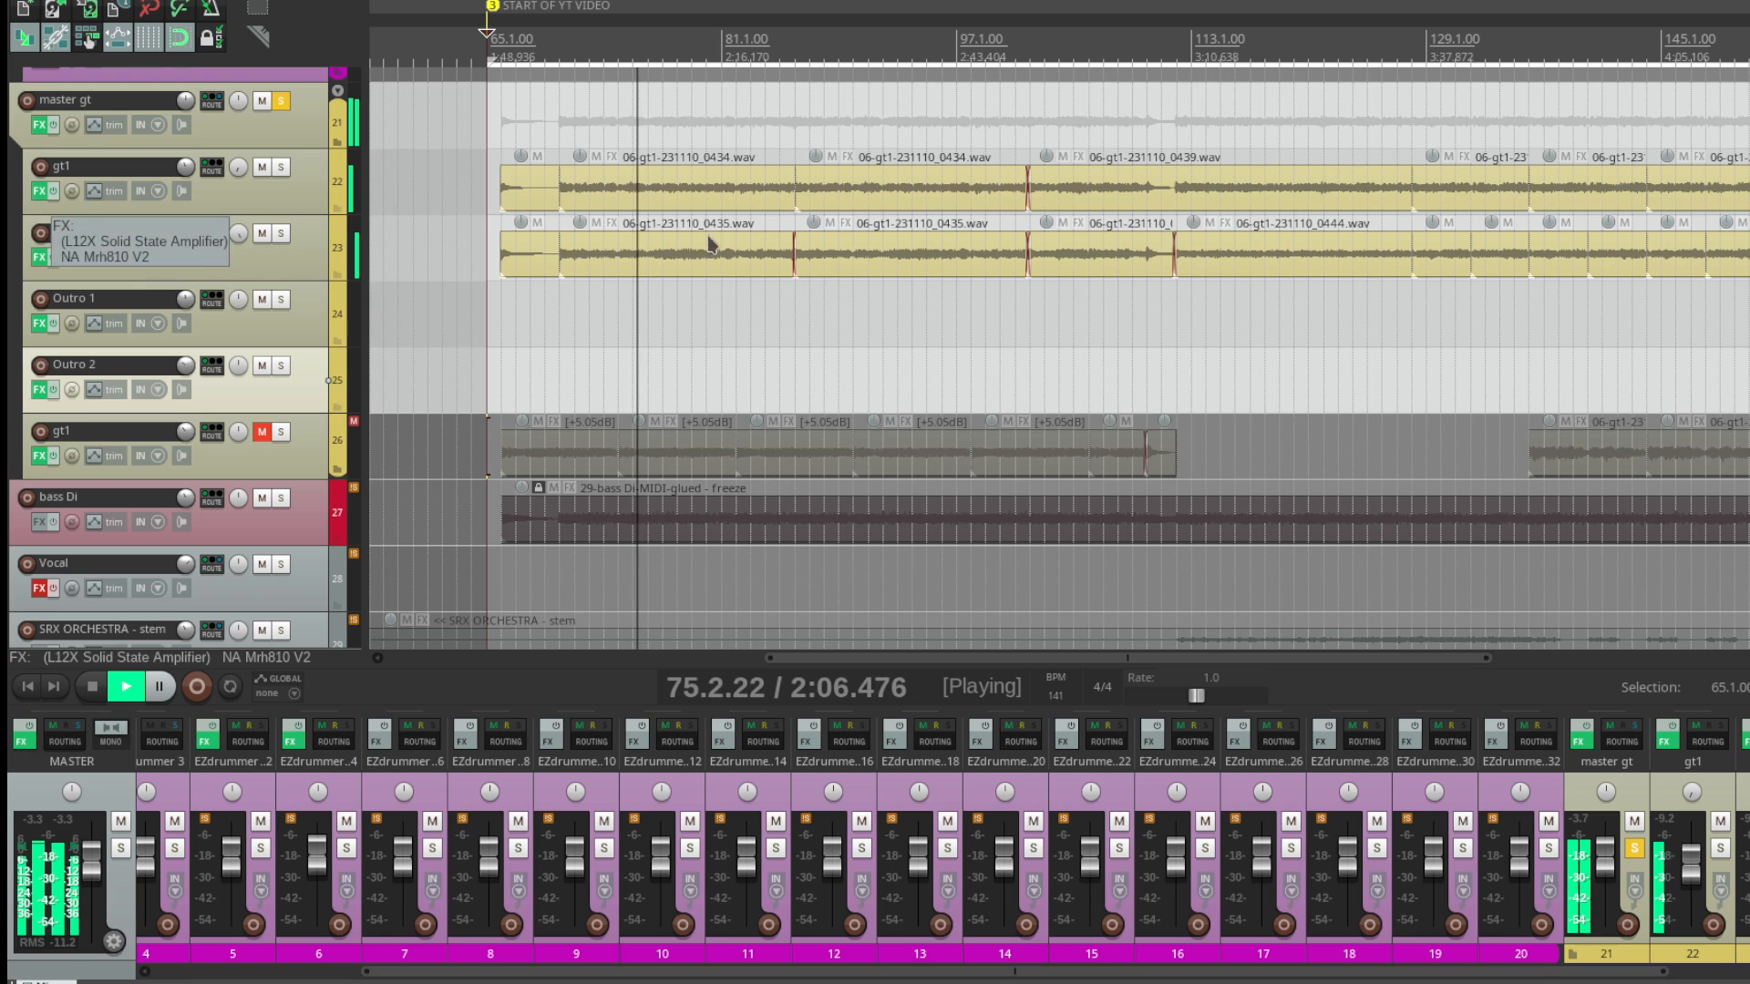
Step: Show the cabinet and microphone setup of the MRH 810-V2 on track 22, gt1, during playback, close the plugin and stop
click(39, 190)
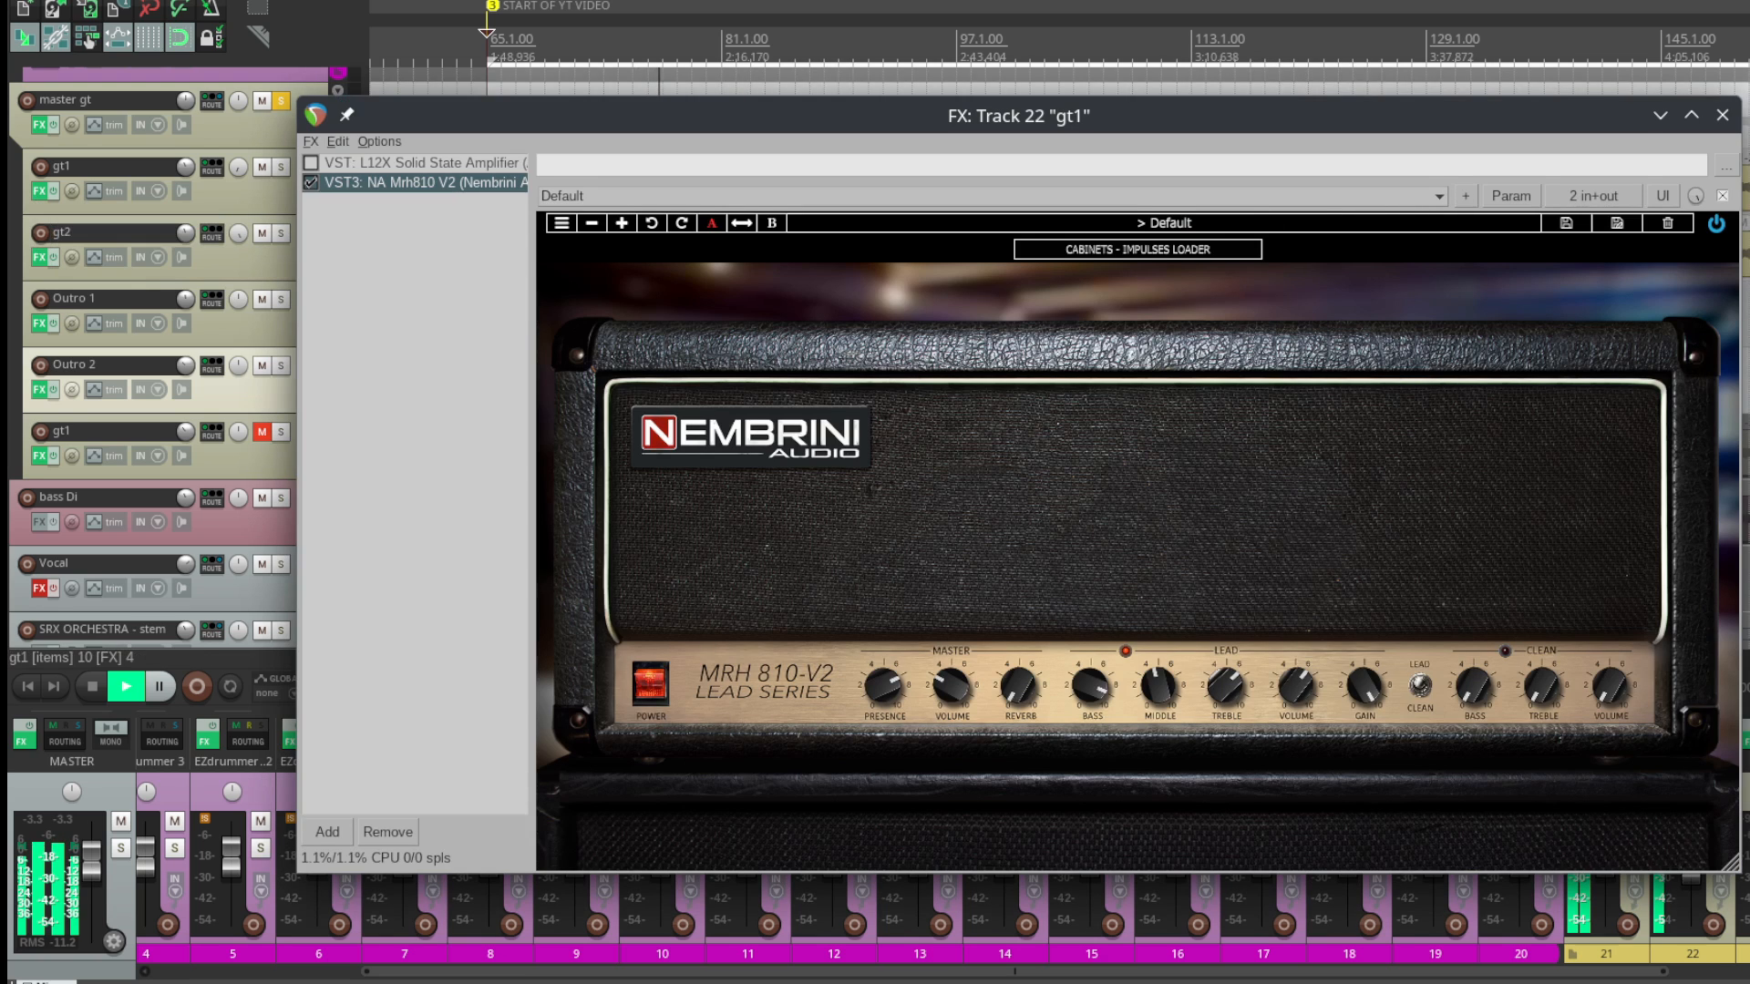
click(1137, 248)
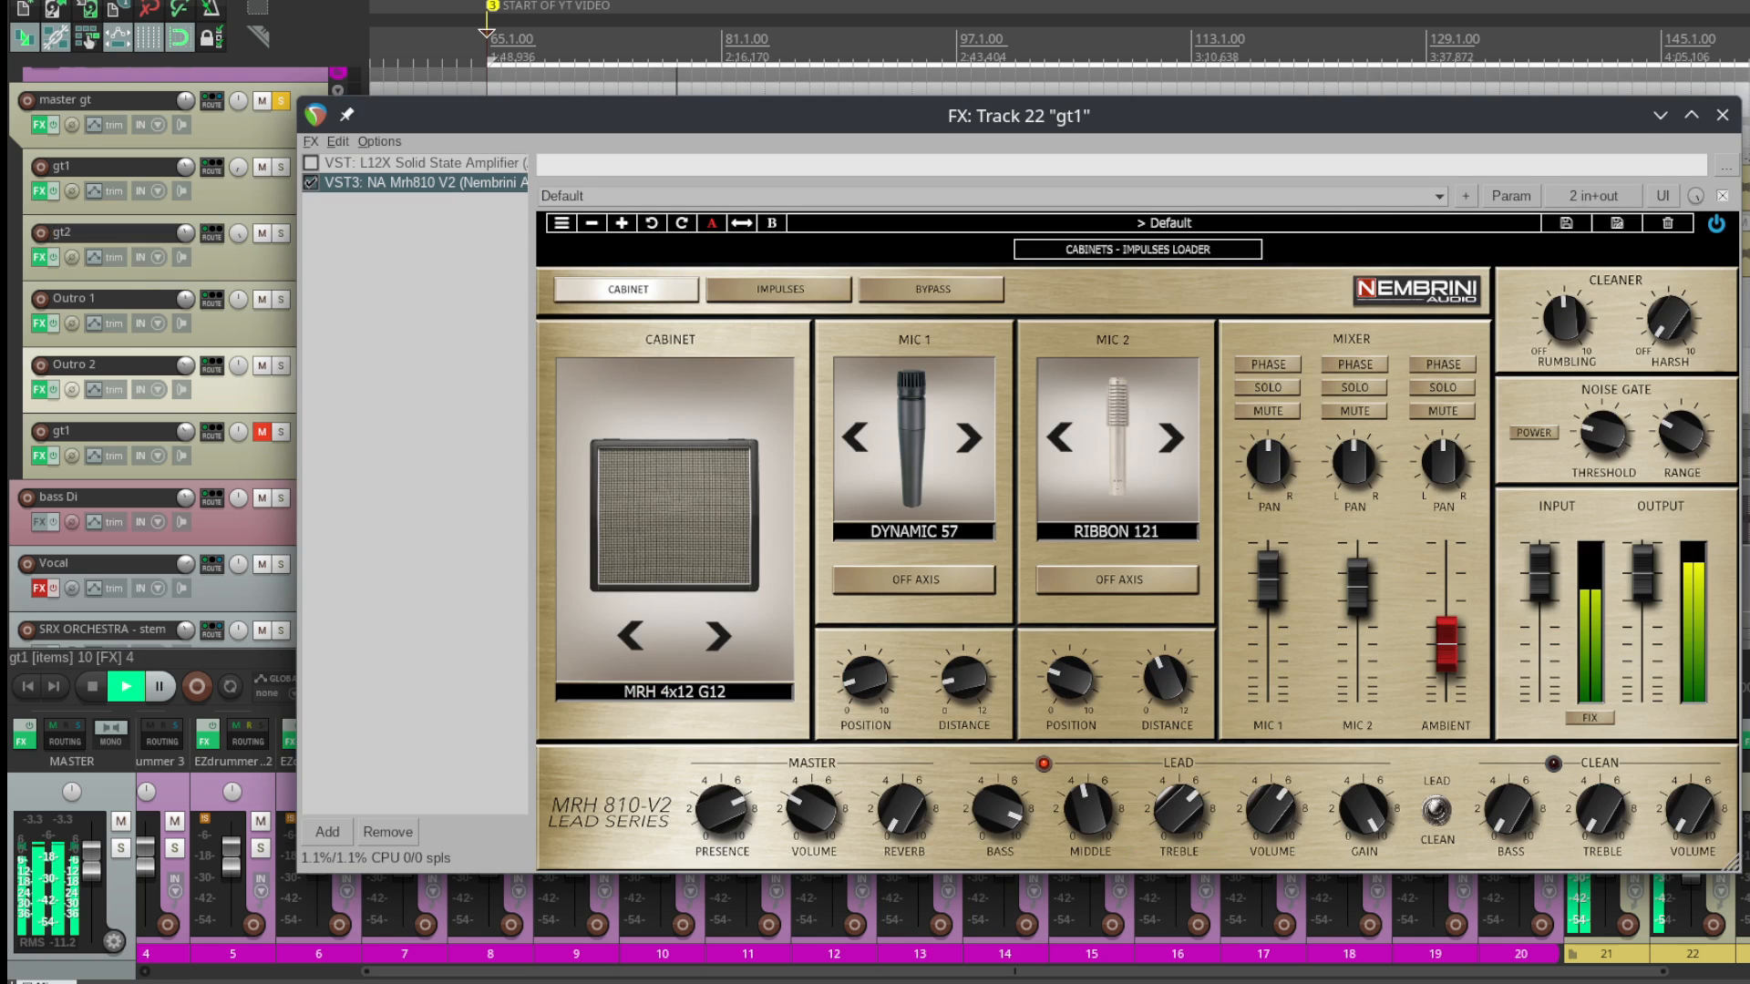
drag(1435, 128, 1385, 2)
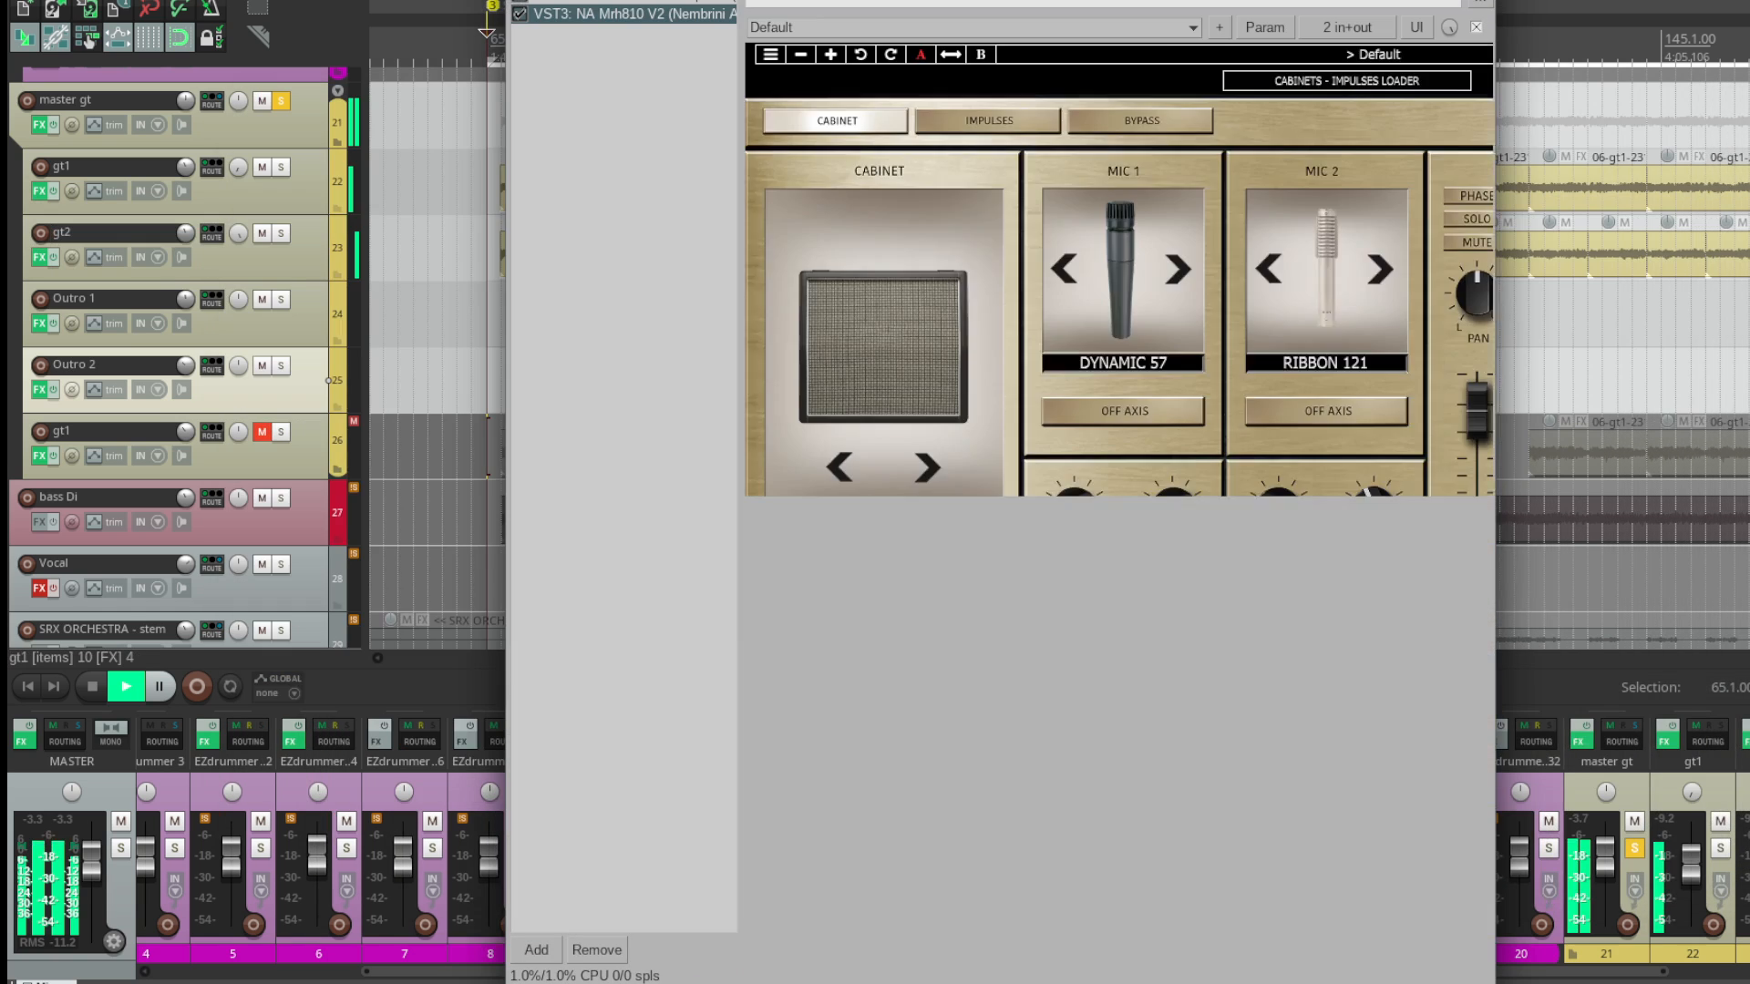
key(Escape)
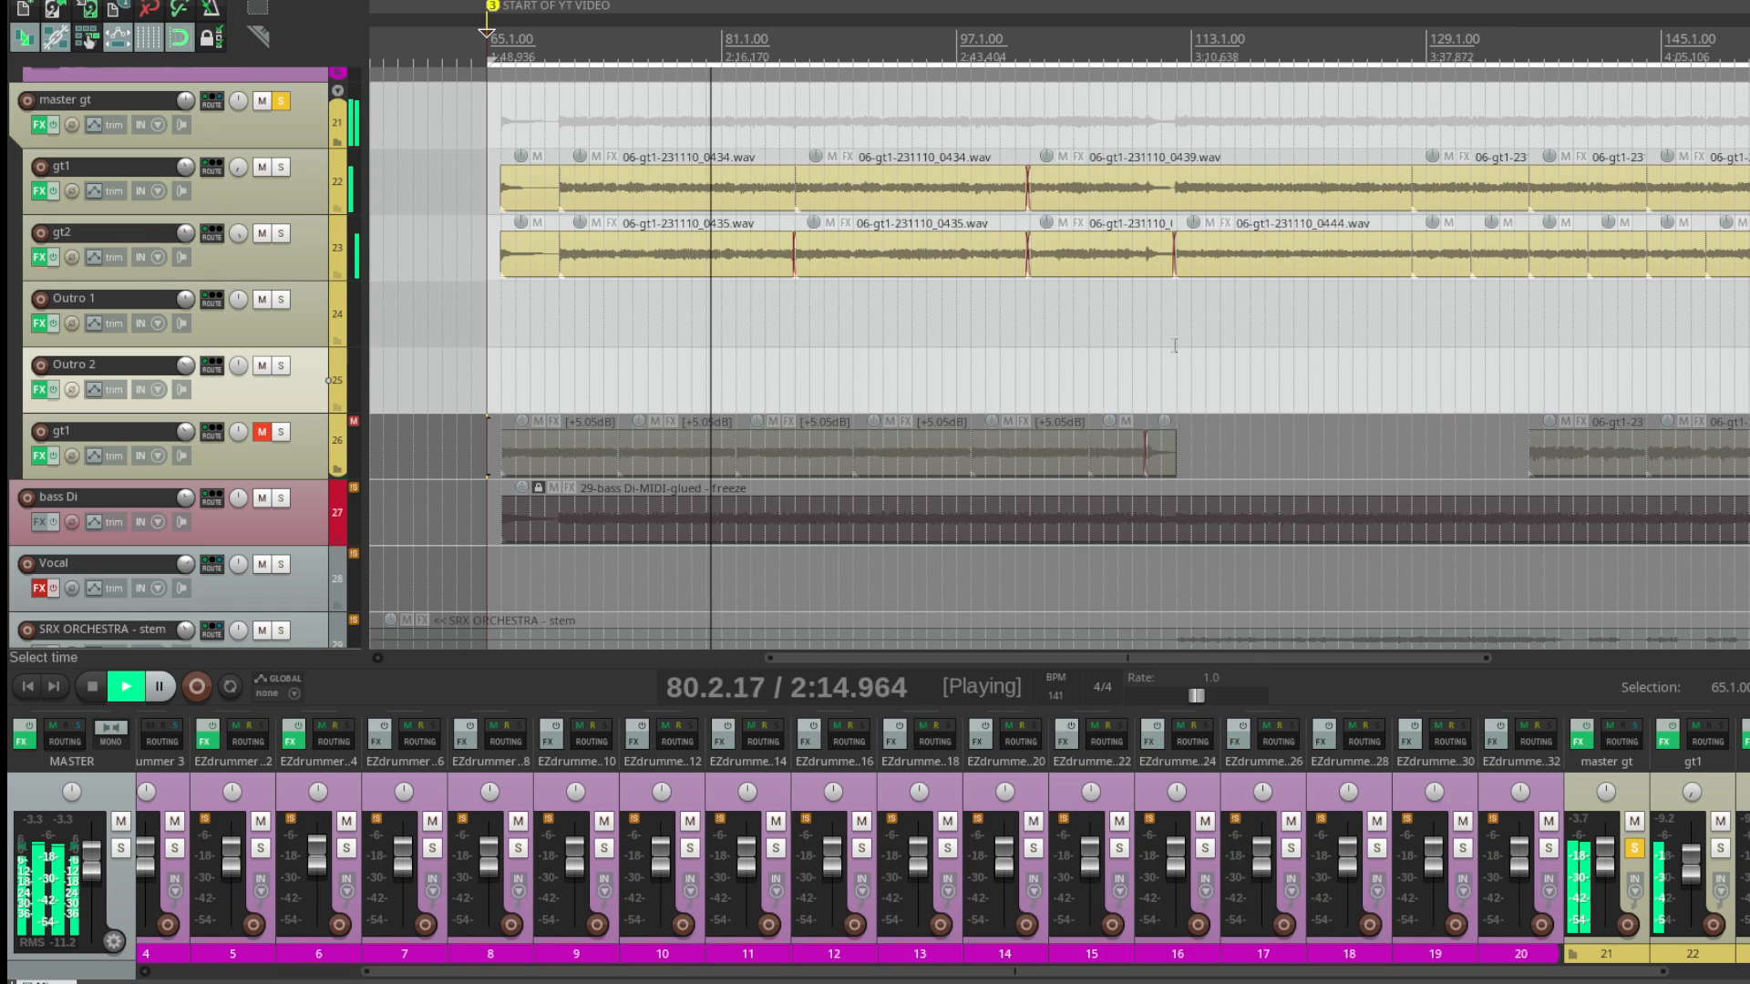
key(space)
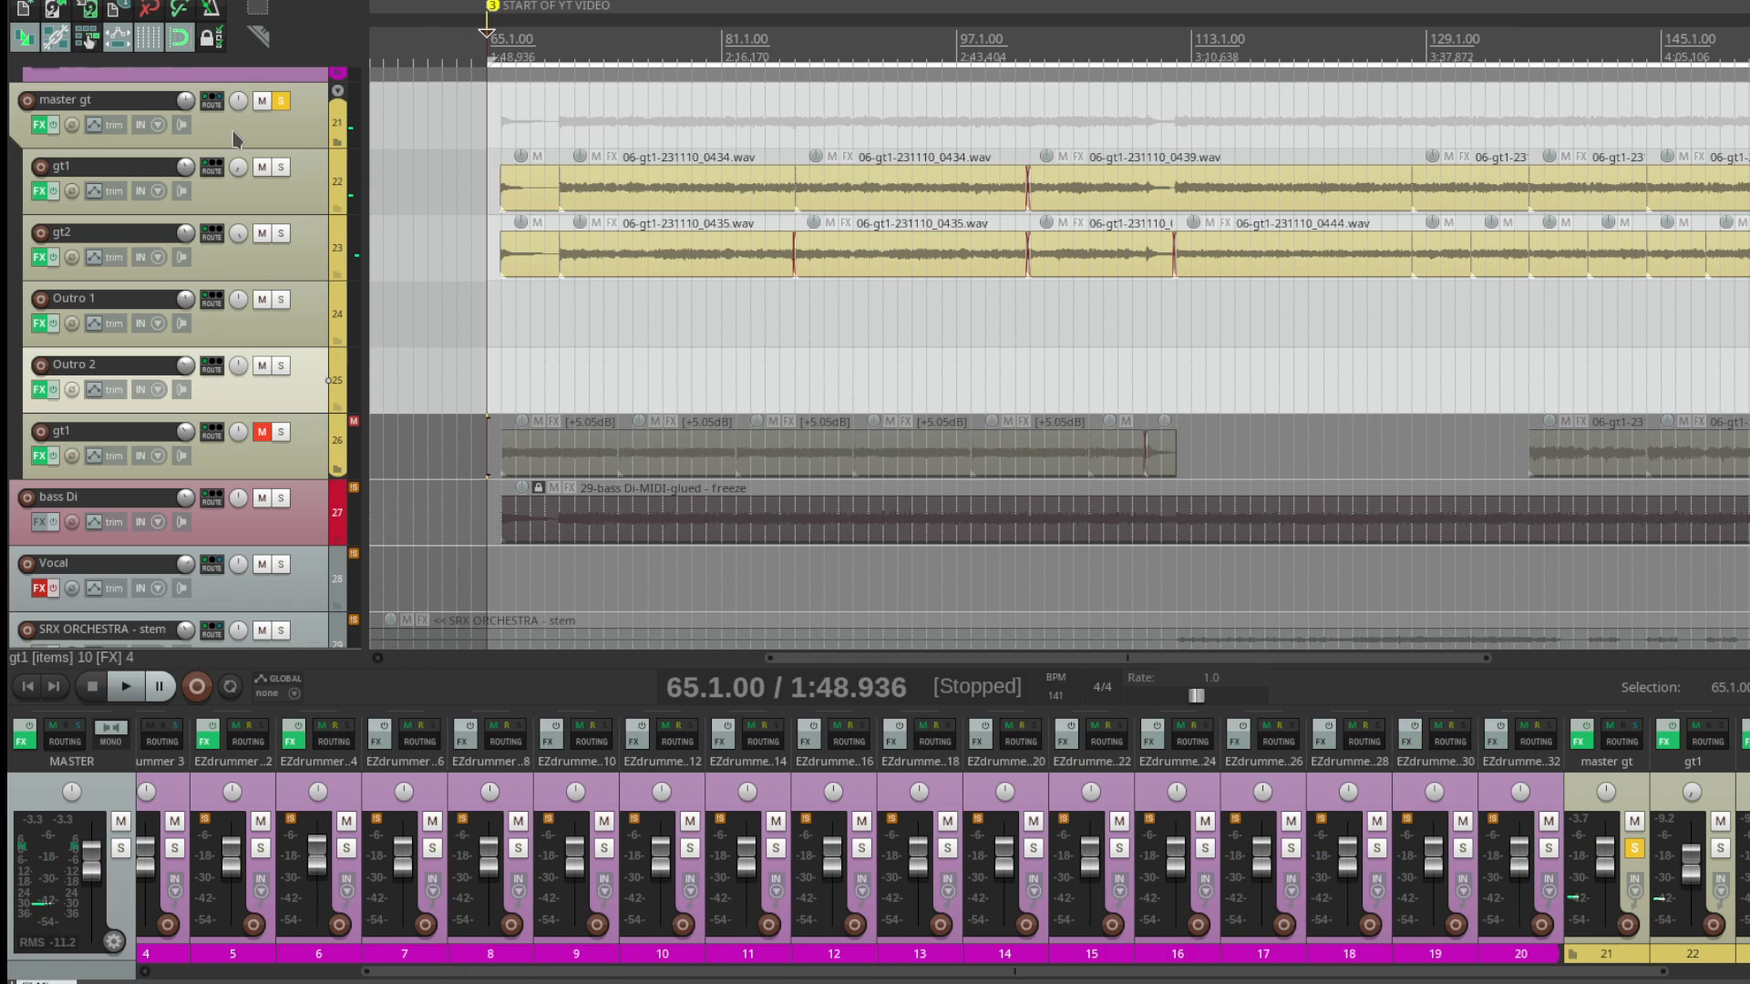
Step: Unmute the master gt folder's send to master reverb
click(212, 101)
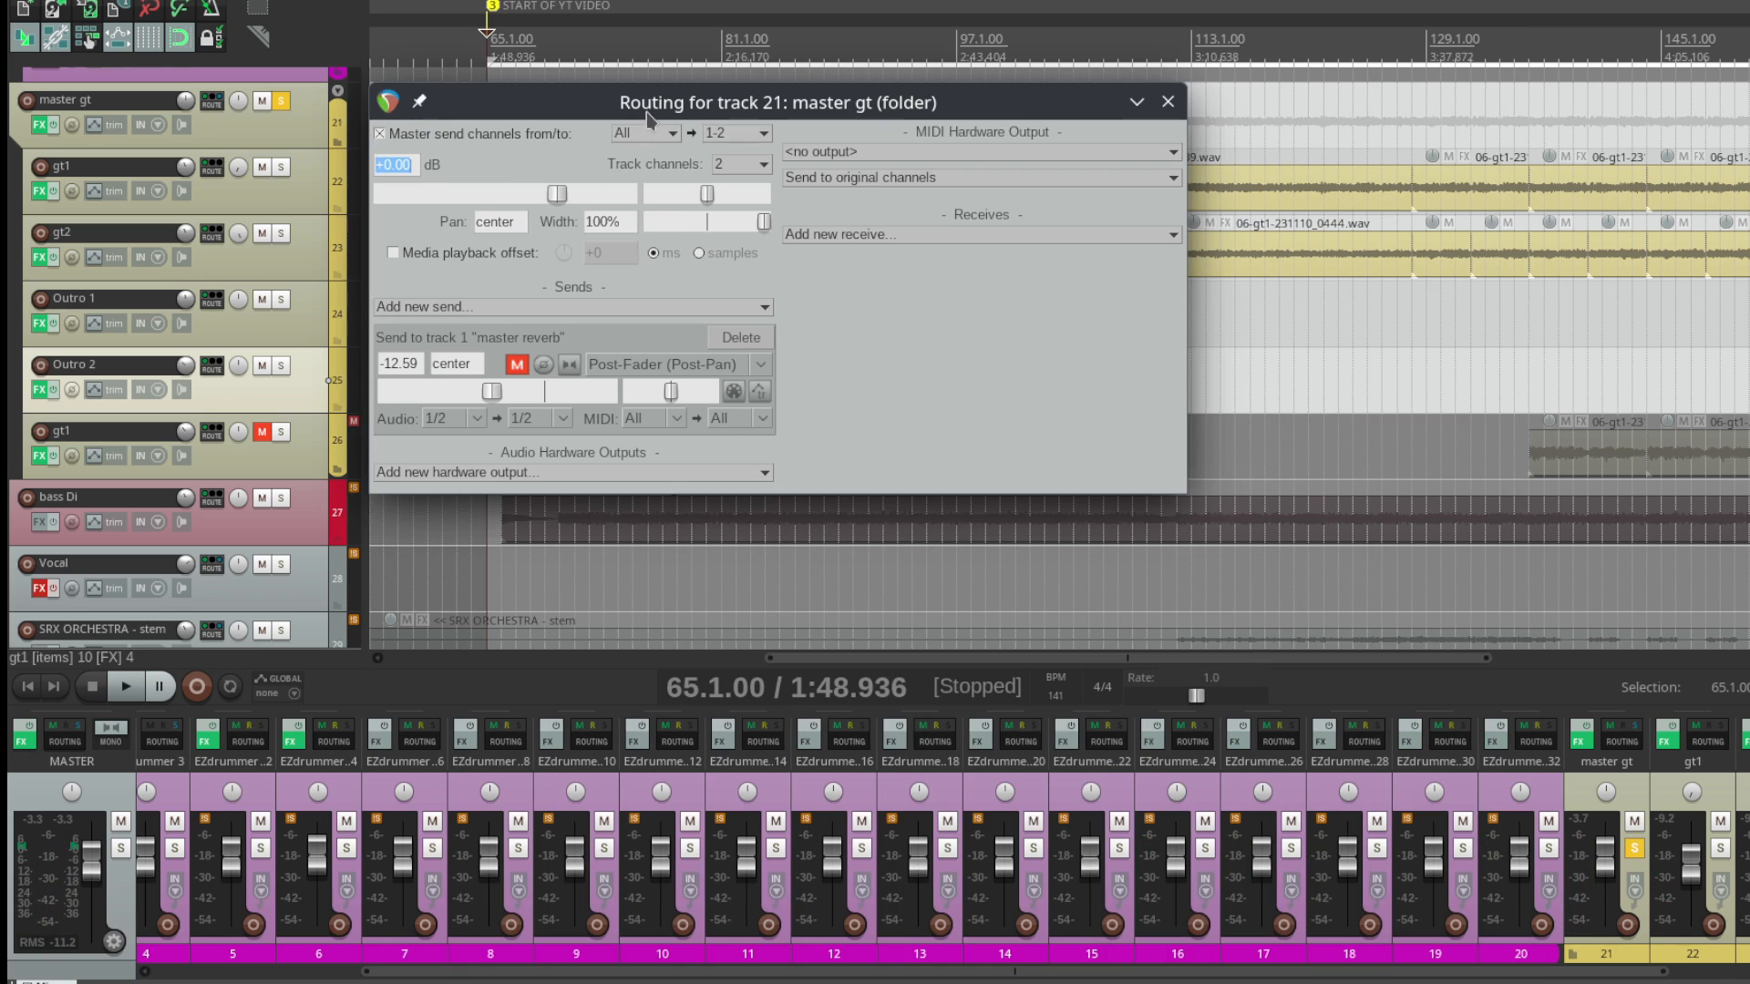
drag(651, 104, 942, 174)
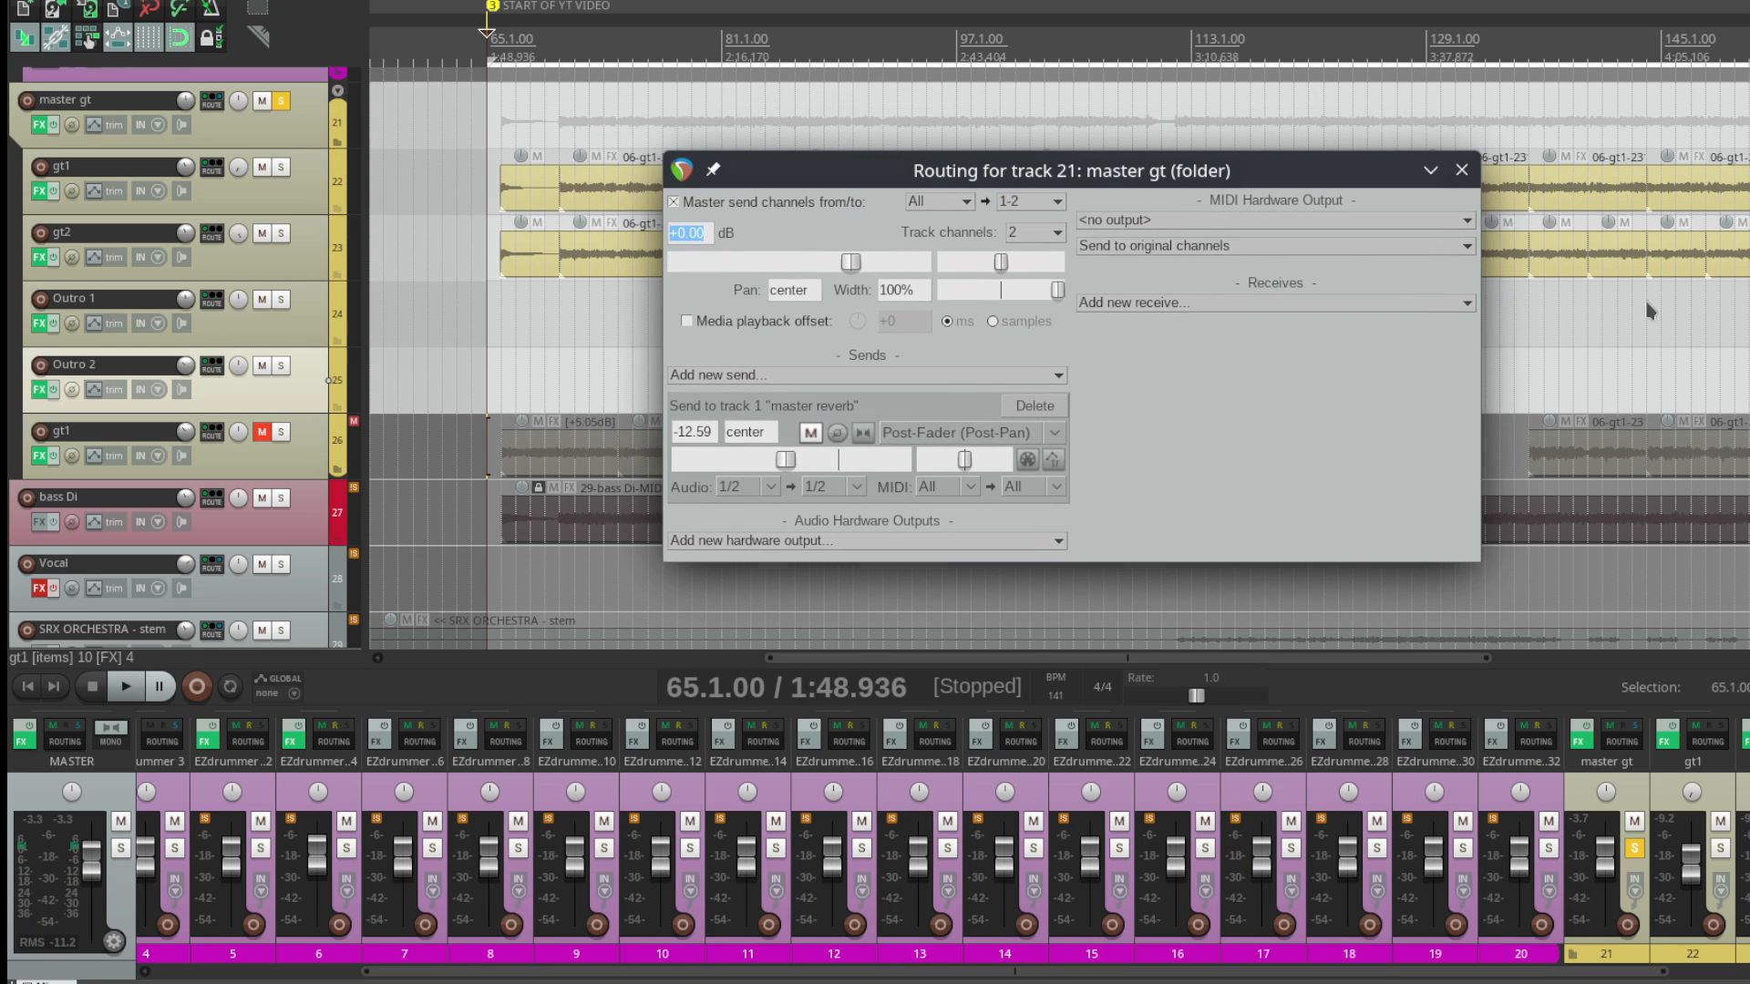
Step: Close the master gt routing window, show the ValhallaSupermassive settings on the master reverb track, and close the plugin
key(Escape)
scroll(875, 364, up, 10)
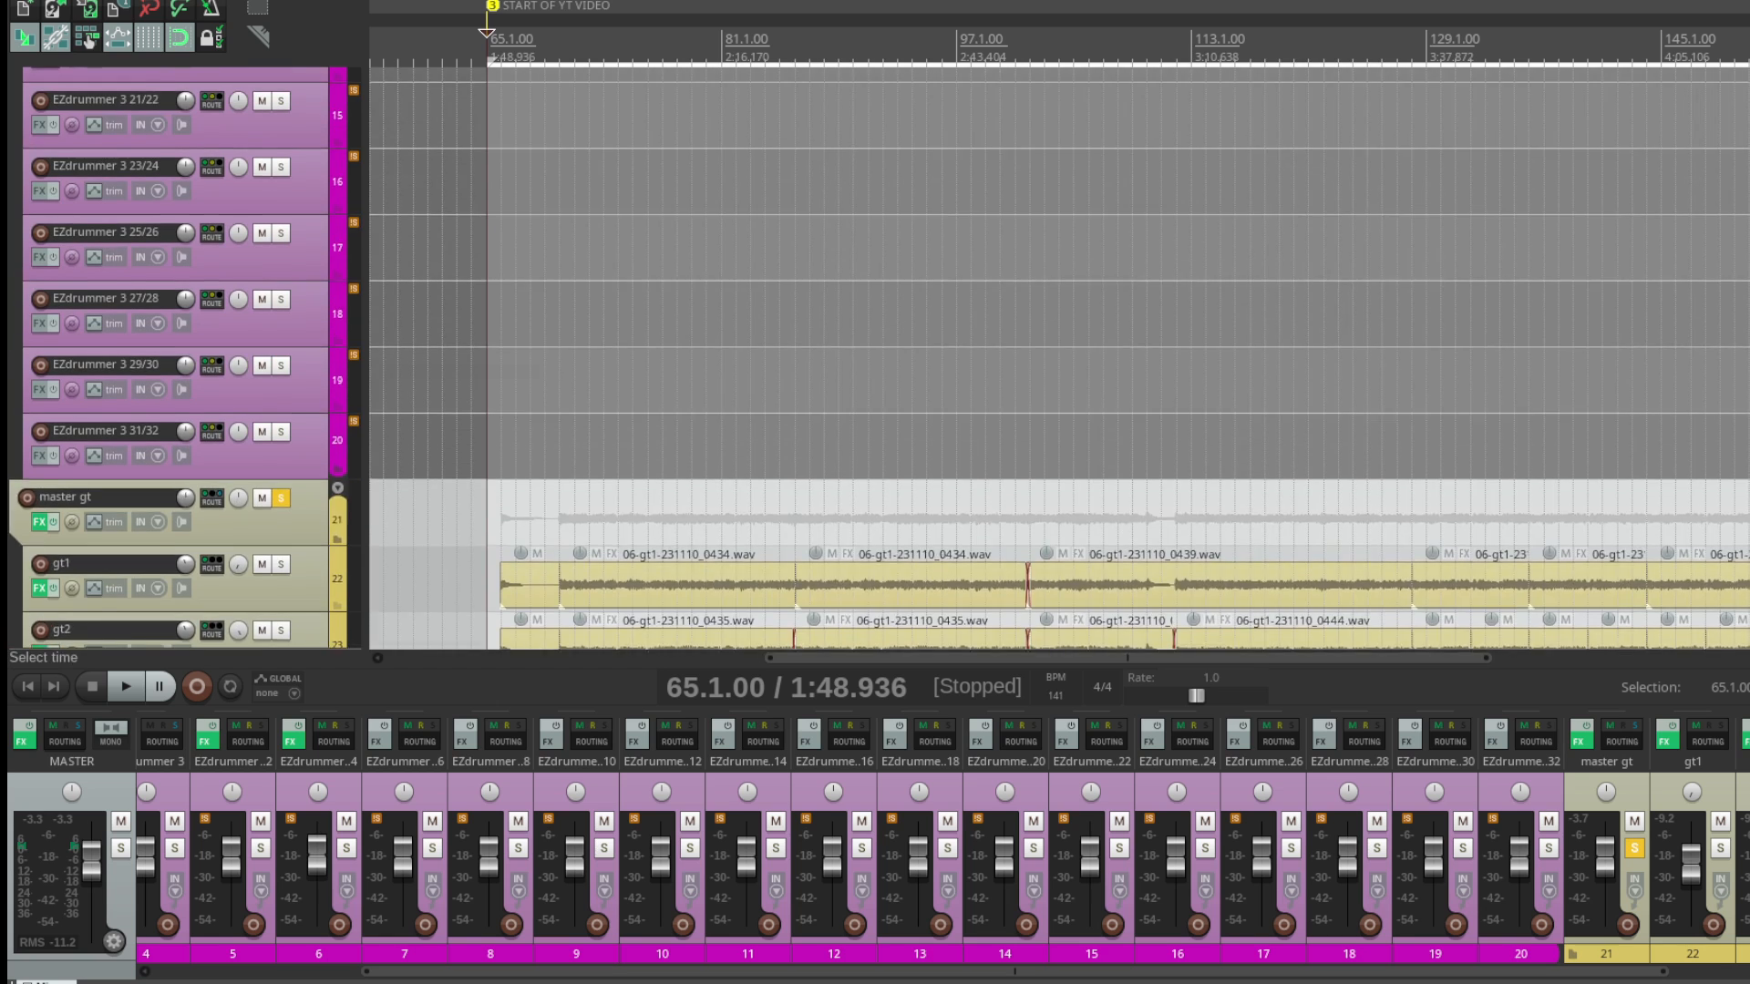
scroll(875, 364, up, 3)
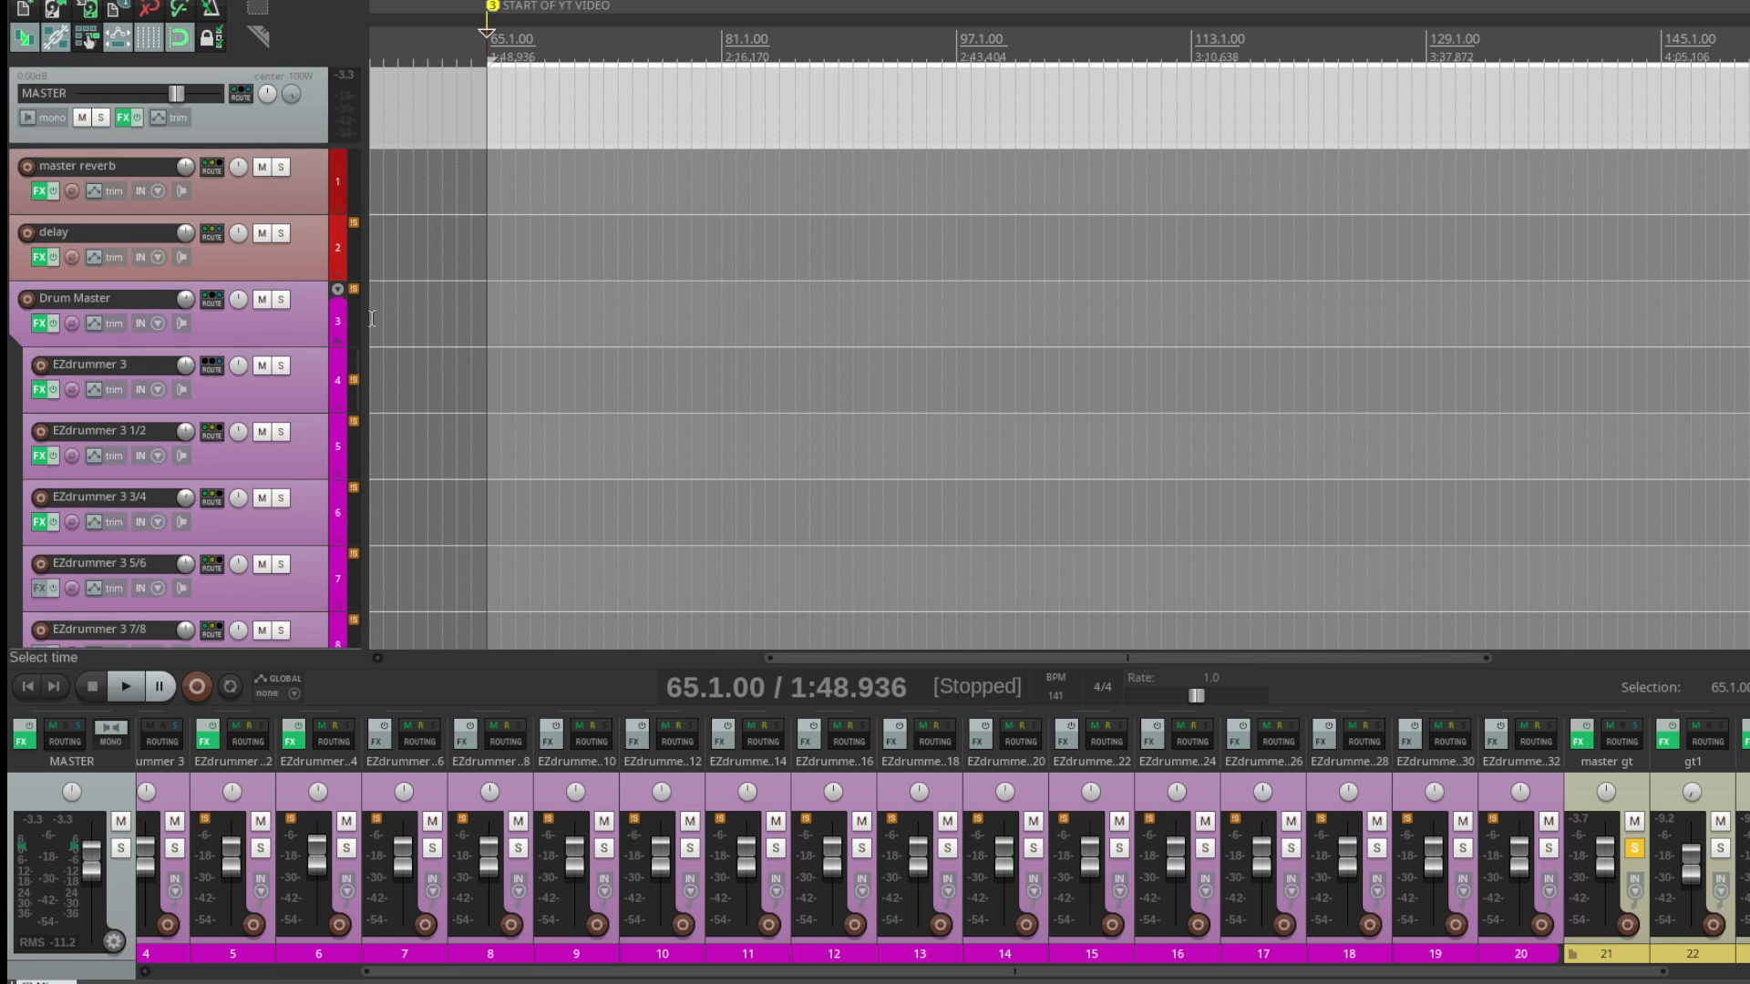
click(38, 192)
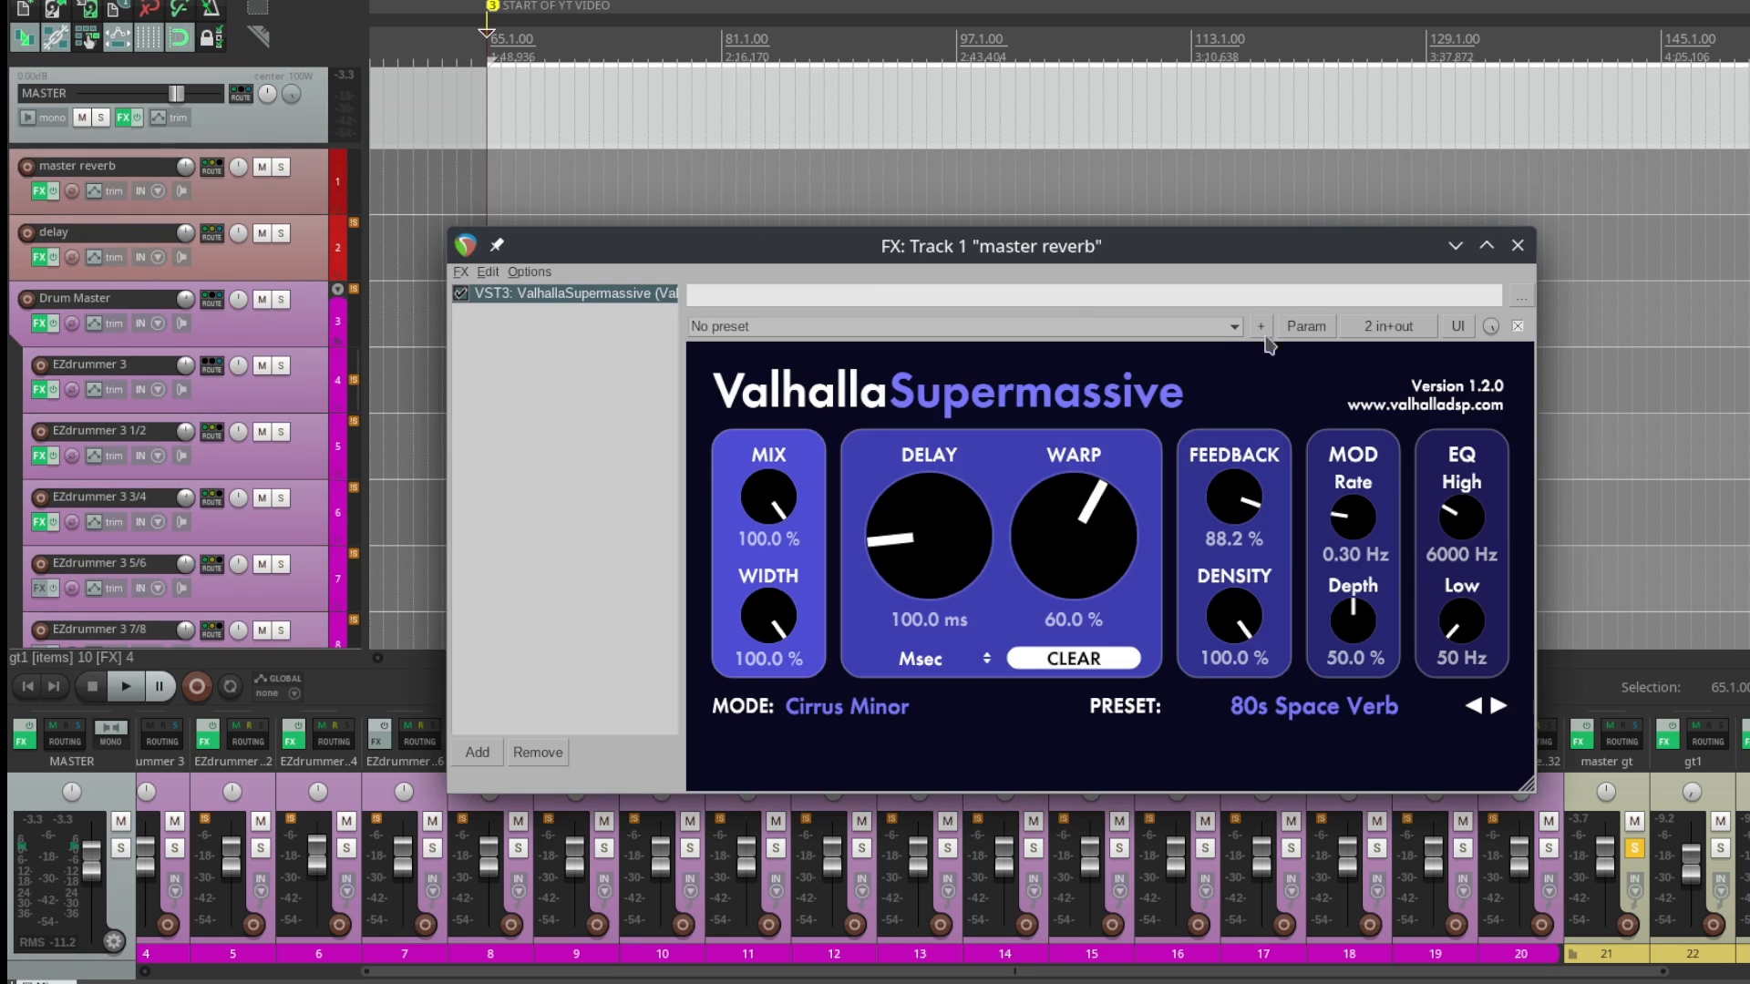
click(1518, 245)
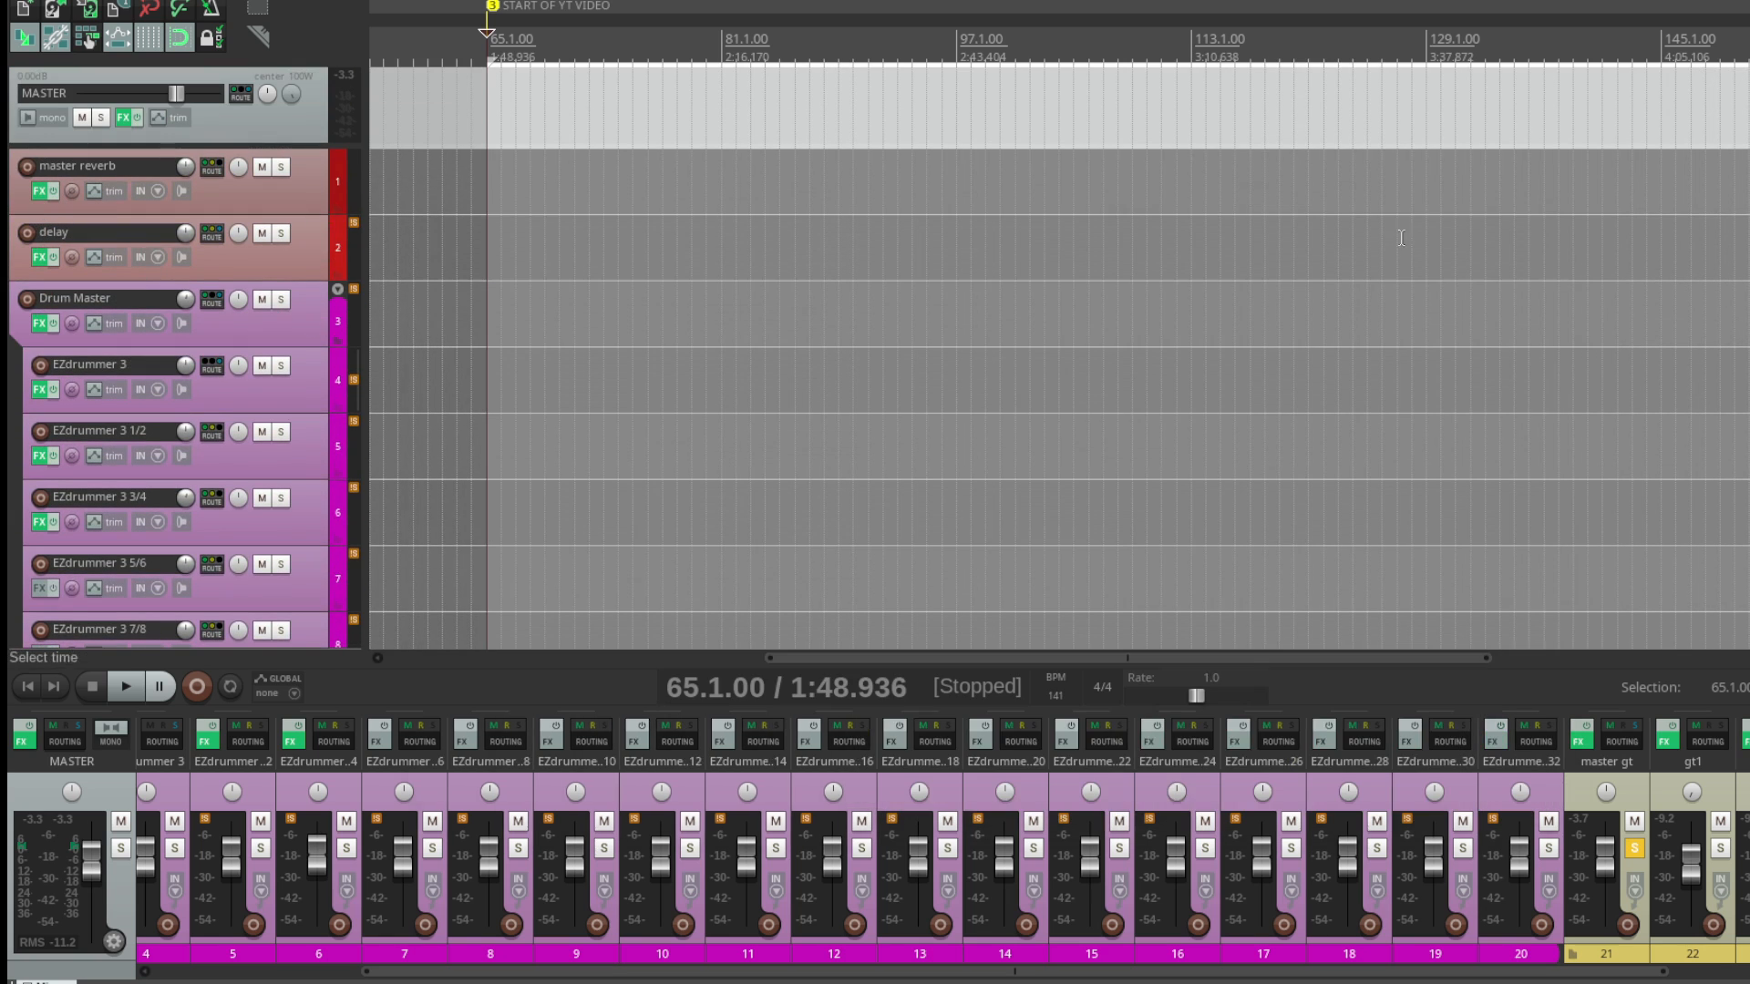
Step: Show the routing of the master reverb track with its receives from the other tracks, and close it
click(215, 171)
drag(877, 164, 888, 102)
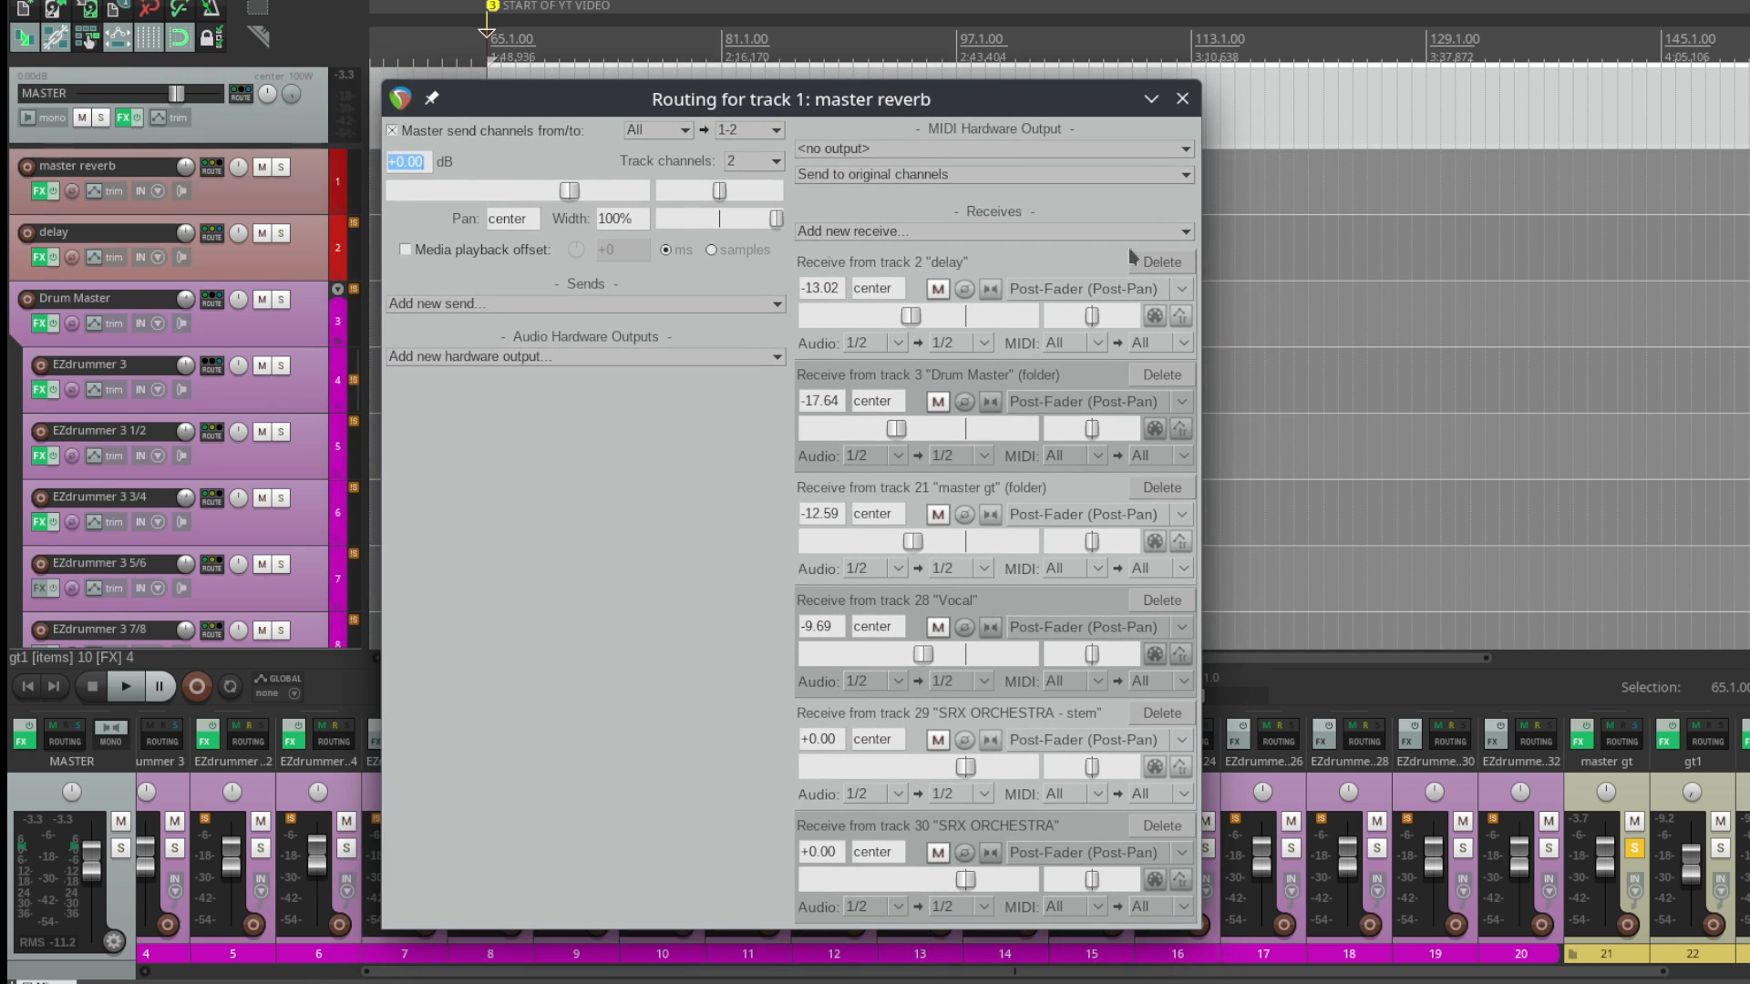
click(1182, 98)
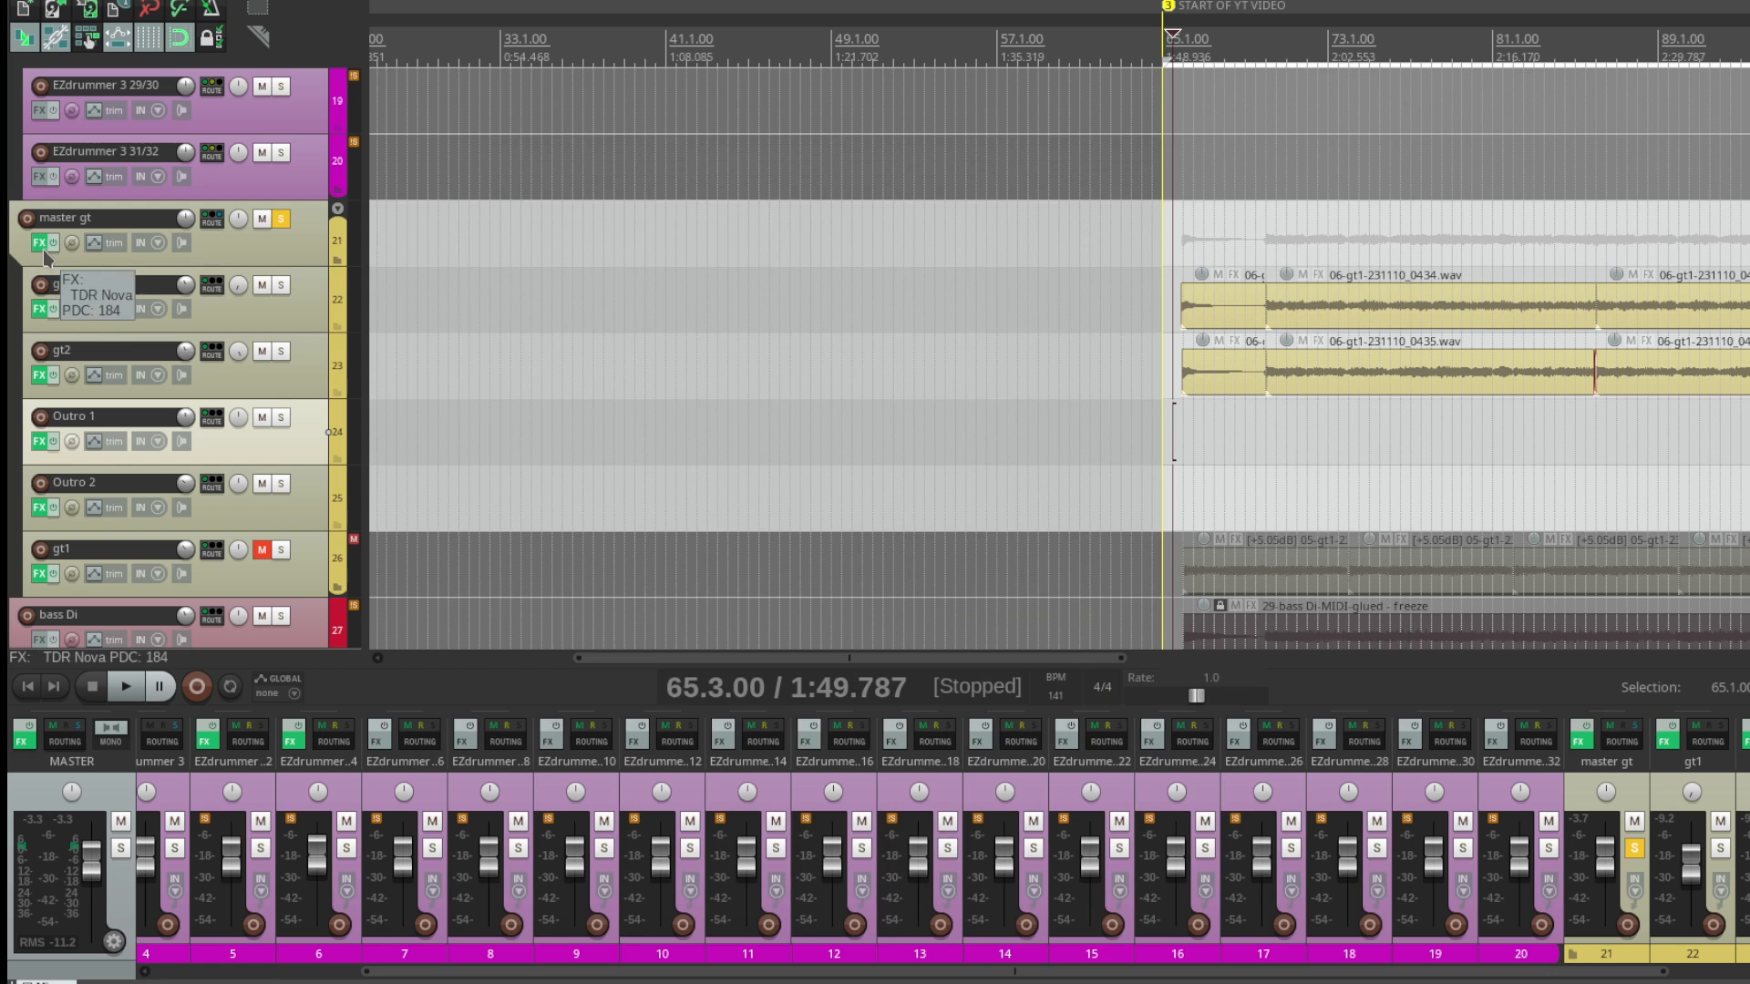
Step: Open TDR Nova from the master gt folder in its own window and examine the settings of EQ band IV
click(39, 242)
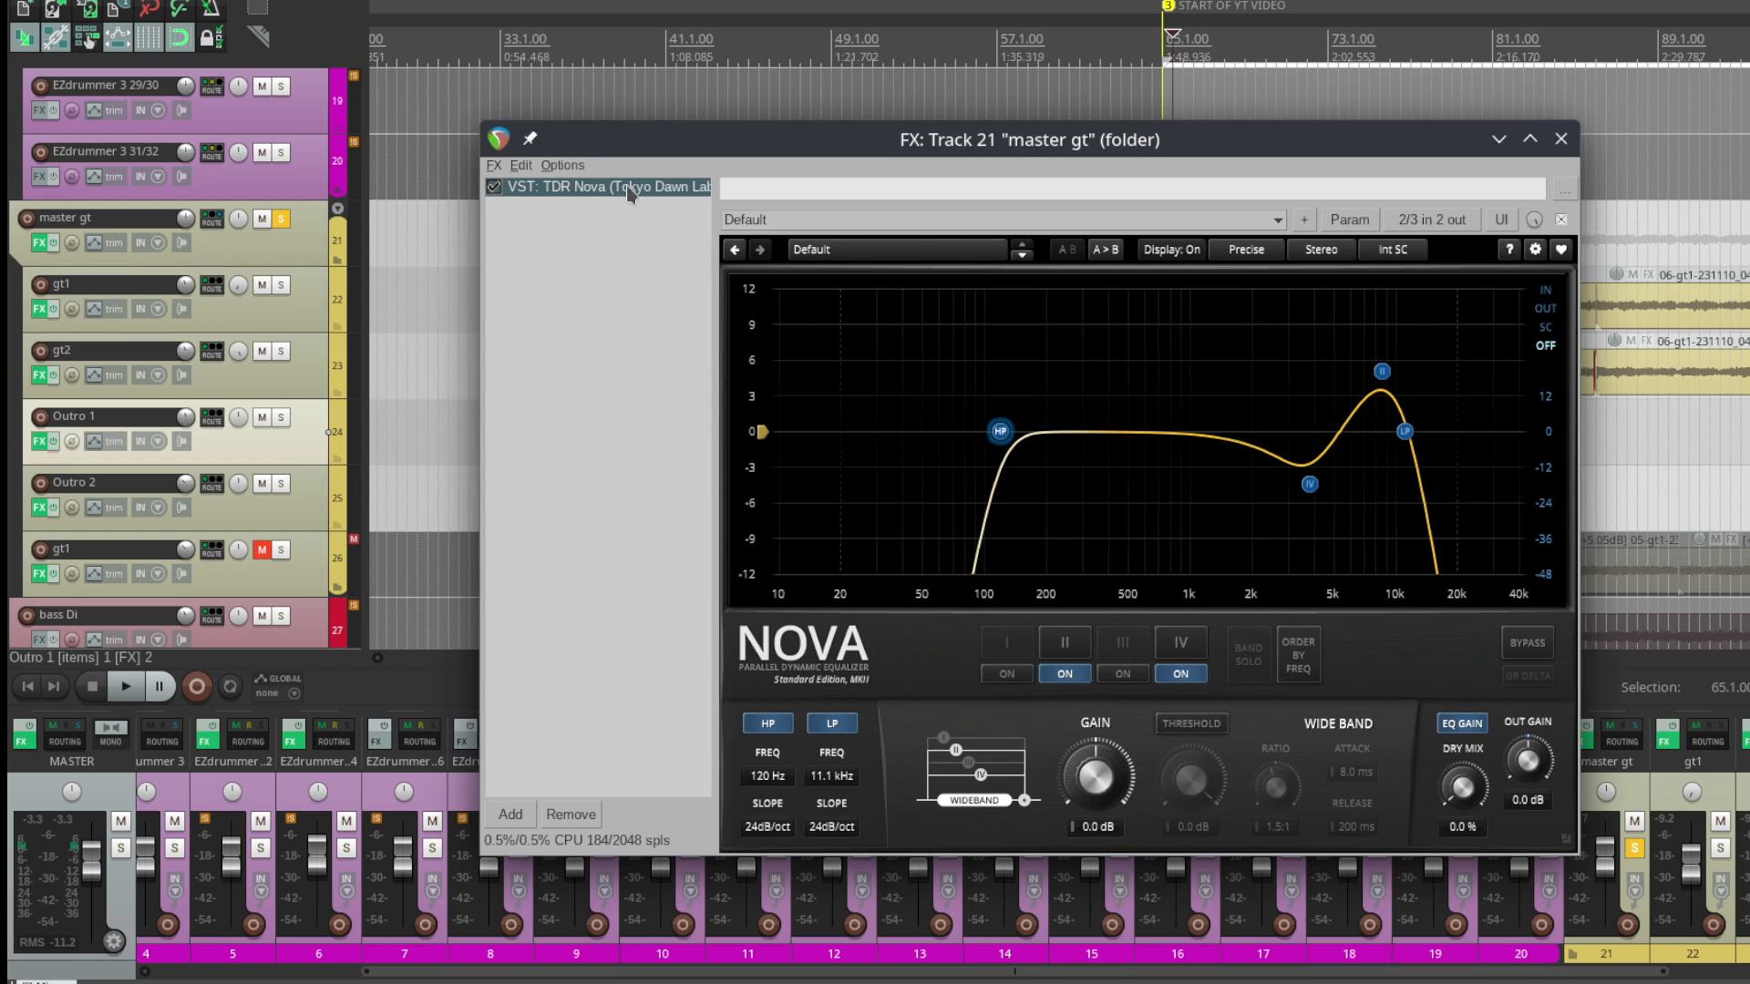
double_click(629, 187)
click(1561, 140)
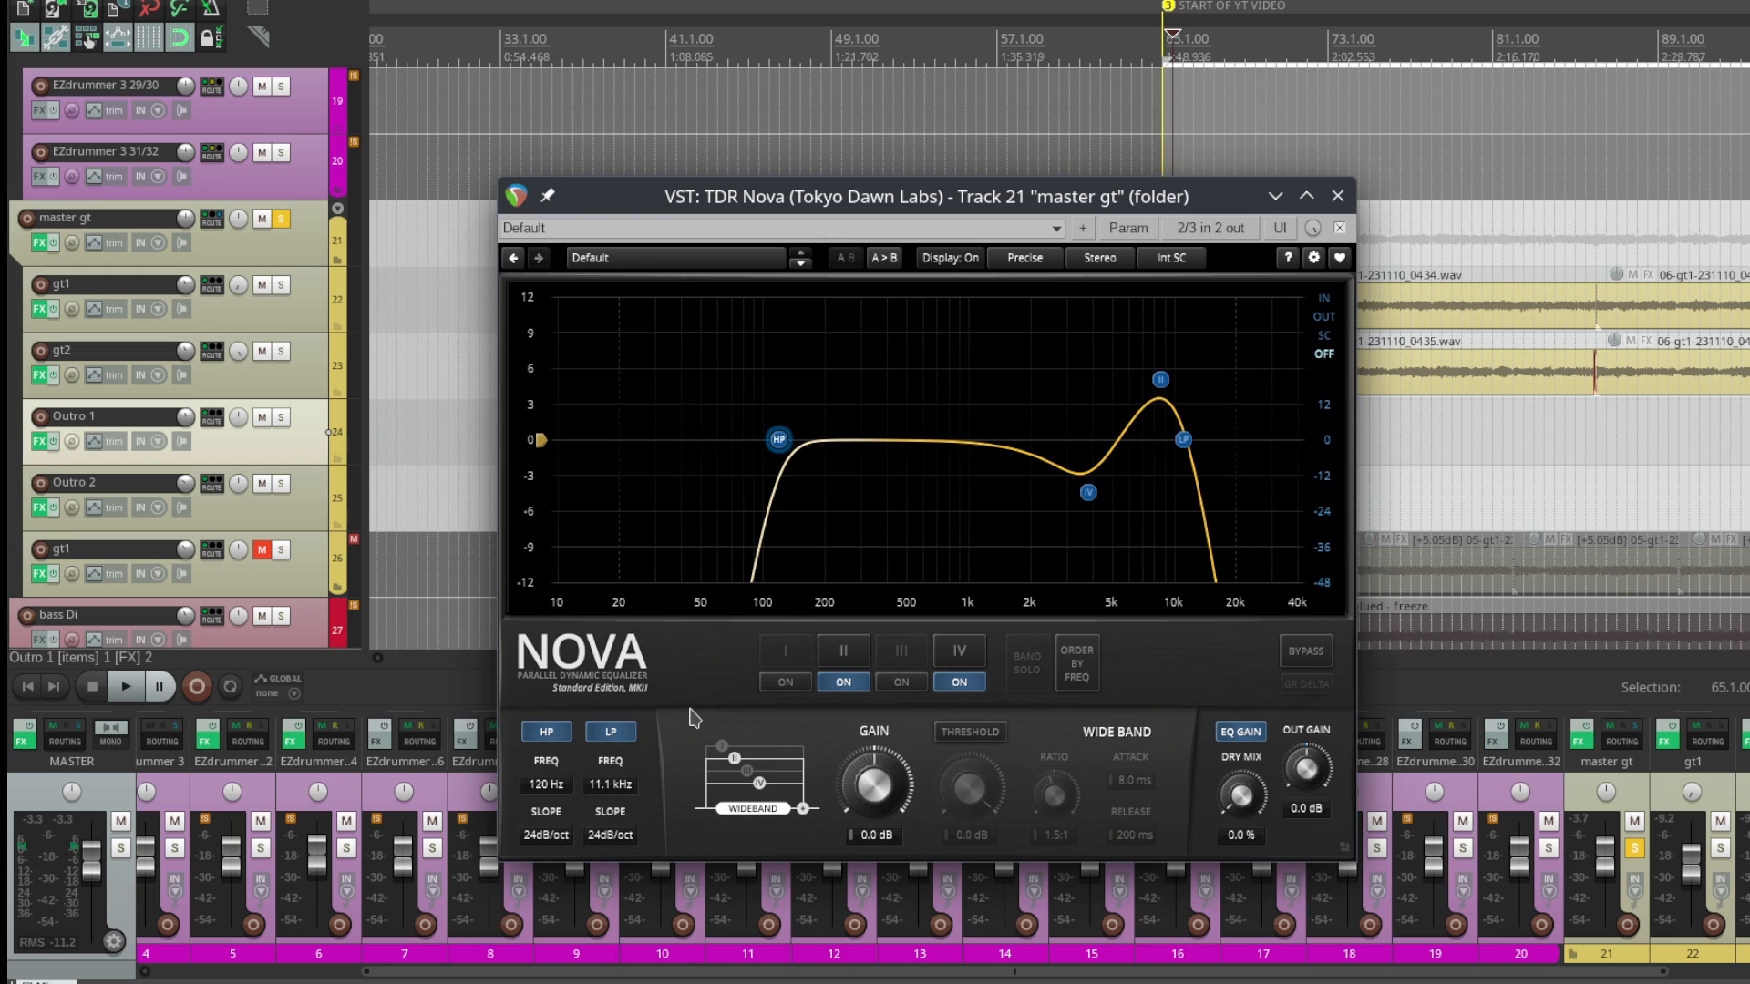
click(1088, 493)
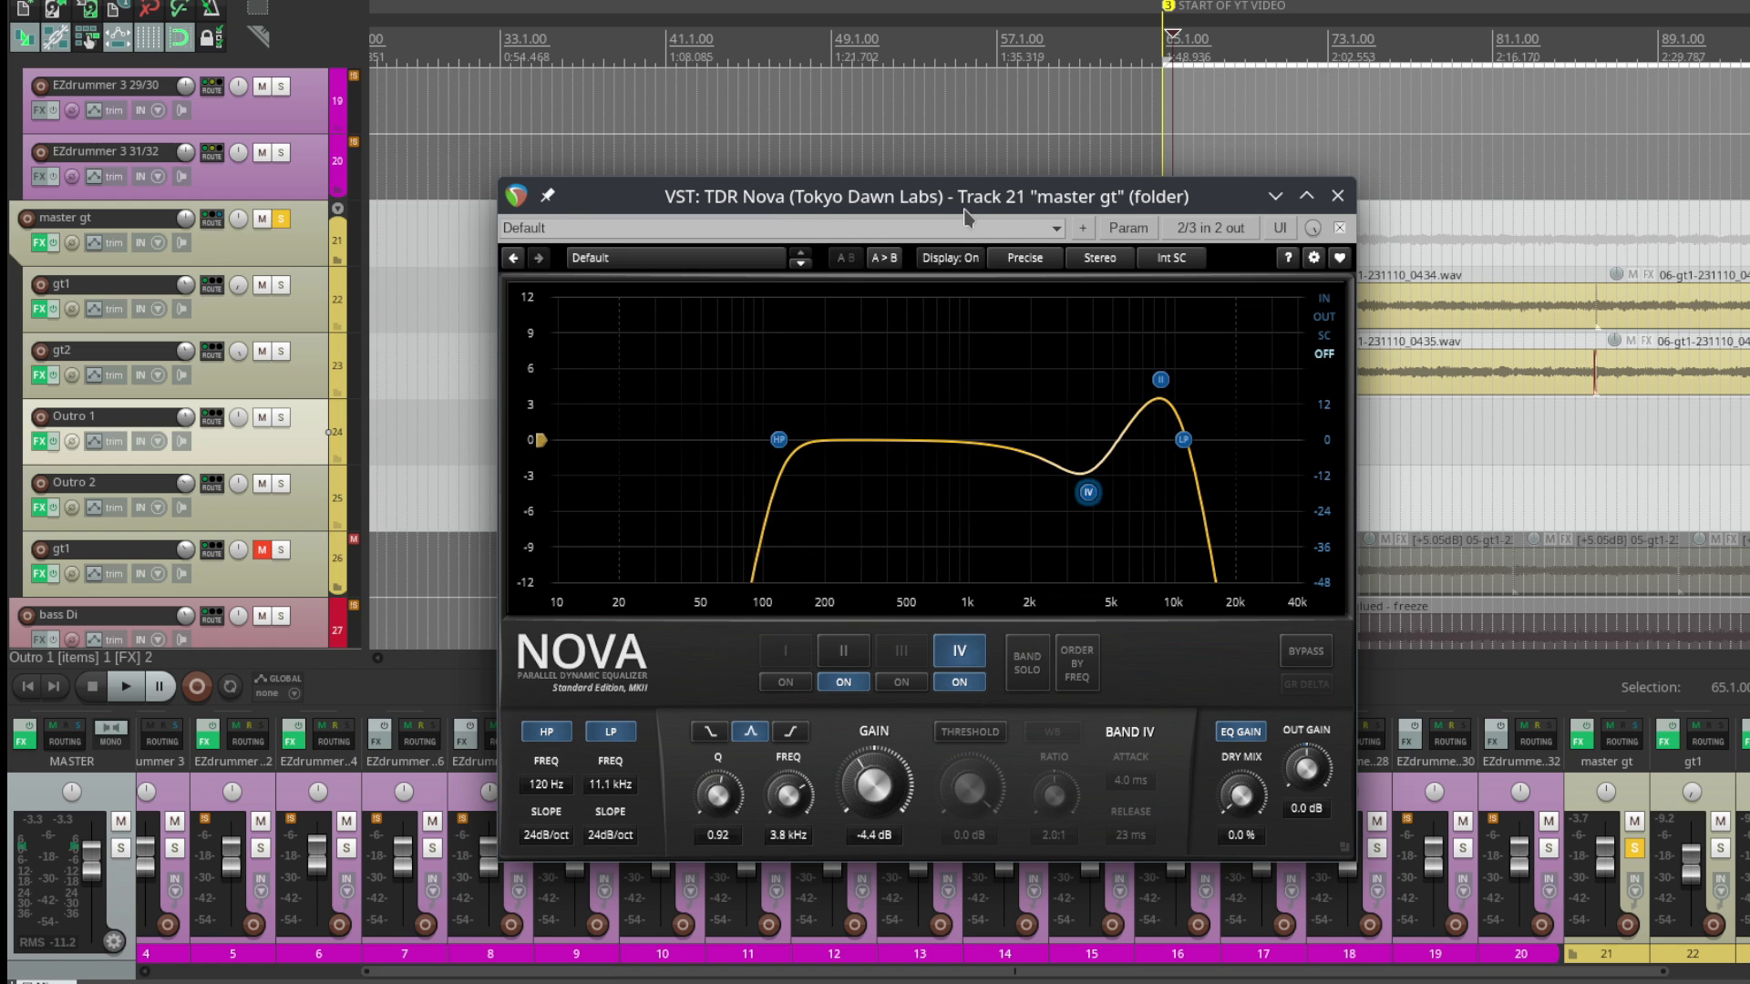
drag(966, 216, 905, 228)
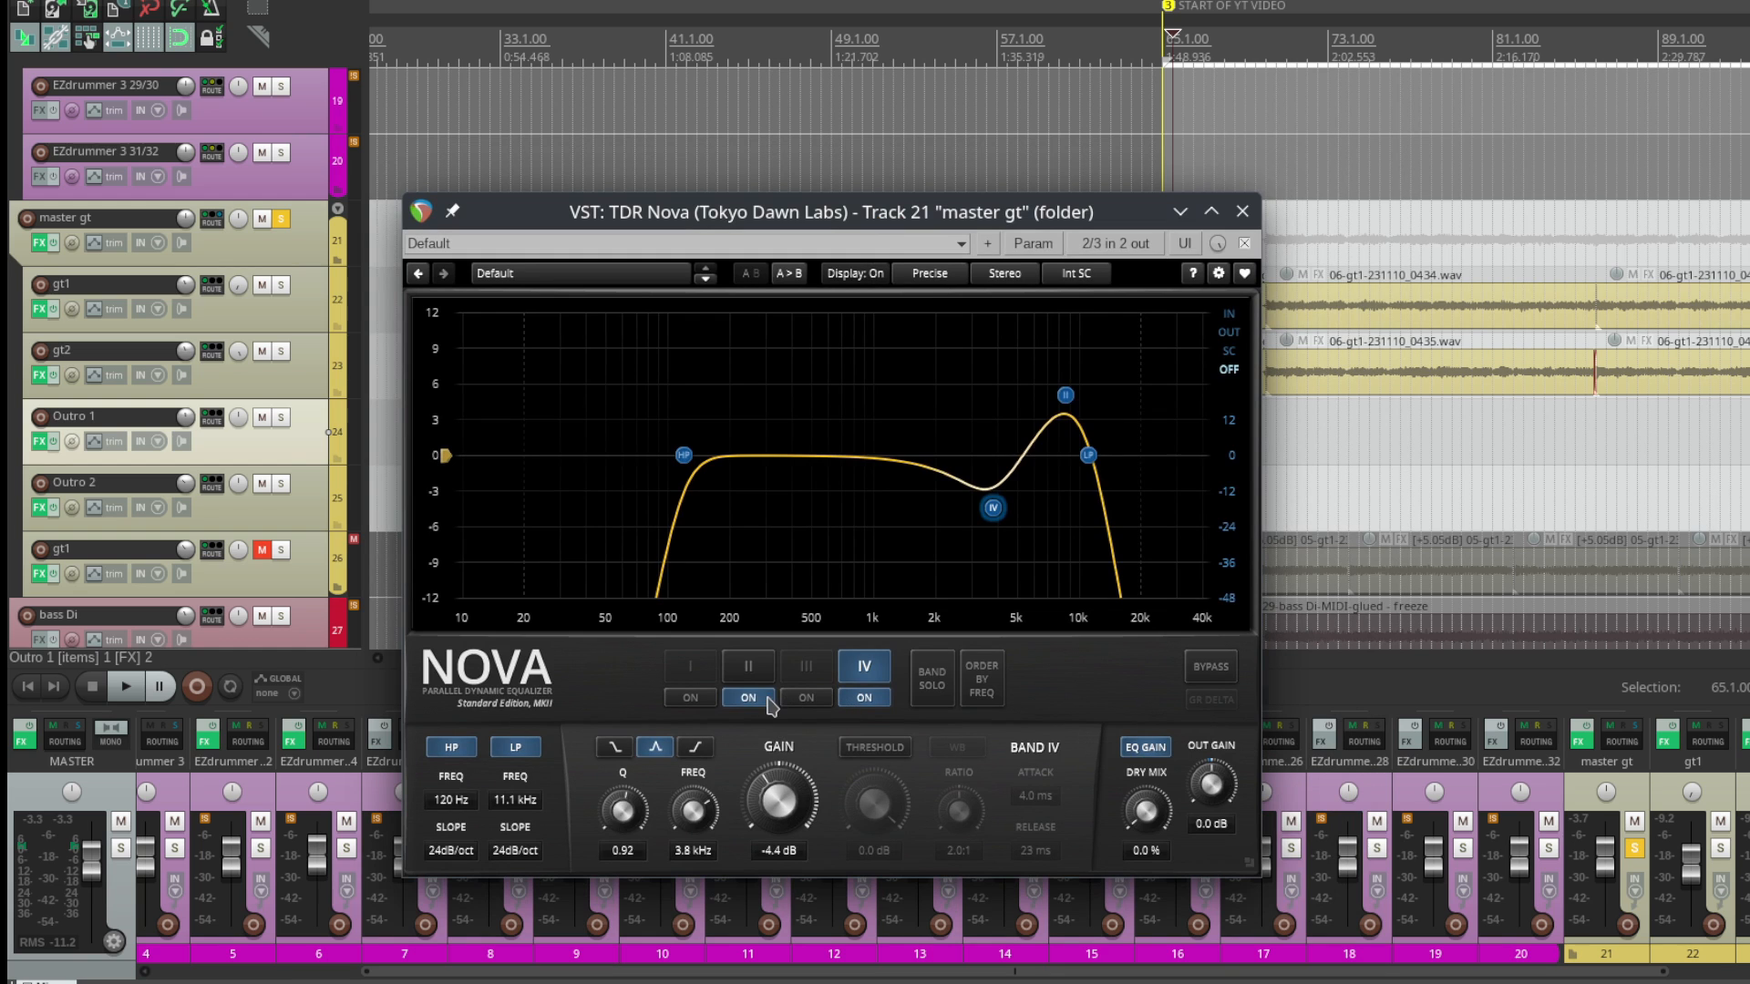
Step: Play the guitars with TDR Nova's band IV switched off for comparison, and switch the band back on
click(769, 699)
click(769, 699)
click(867, 699)
key(space)
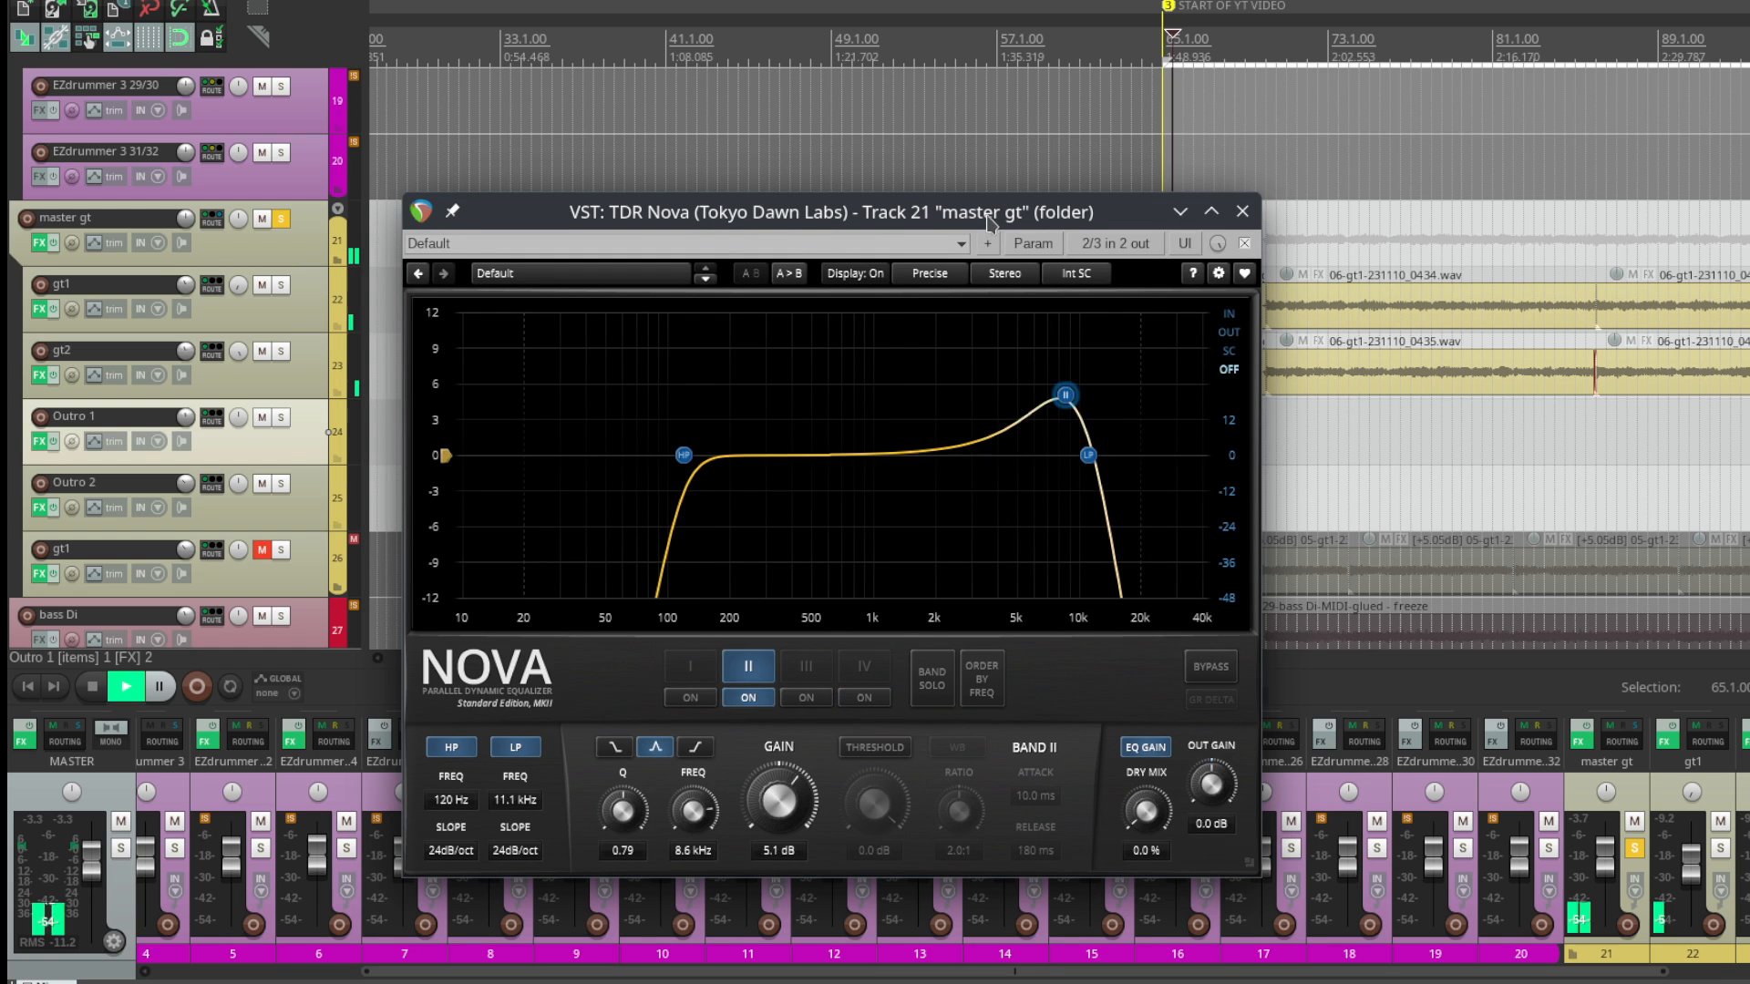
mouse_move(991, 221)
mouse_down()
mouse_move(901, 217)
mouse_move(977, 211)
mouse_up()
click(870, 710)
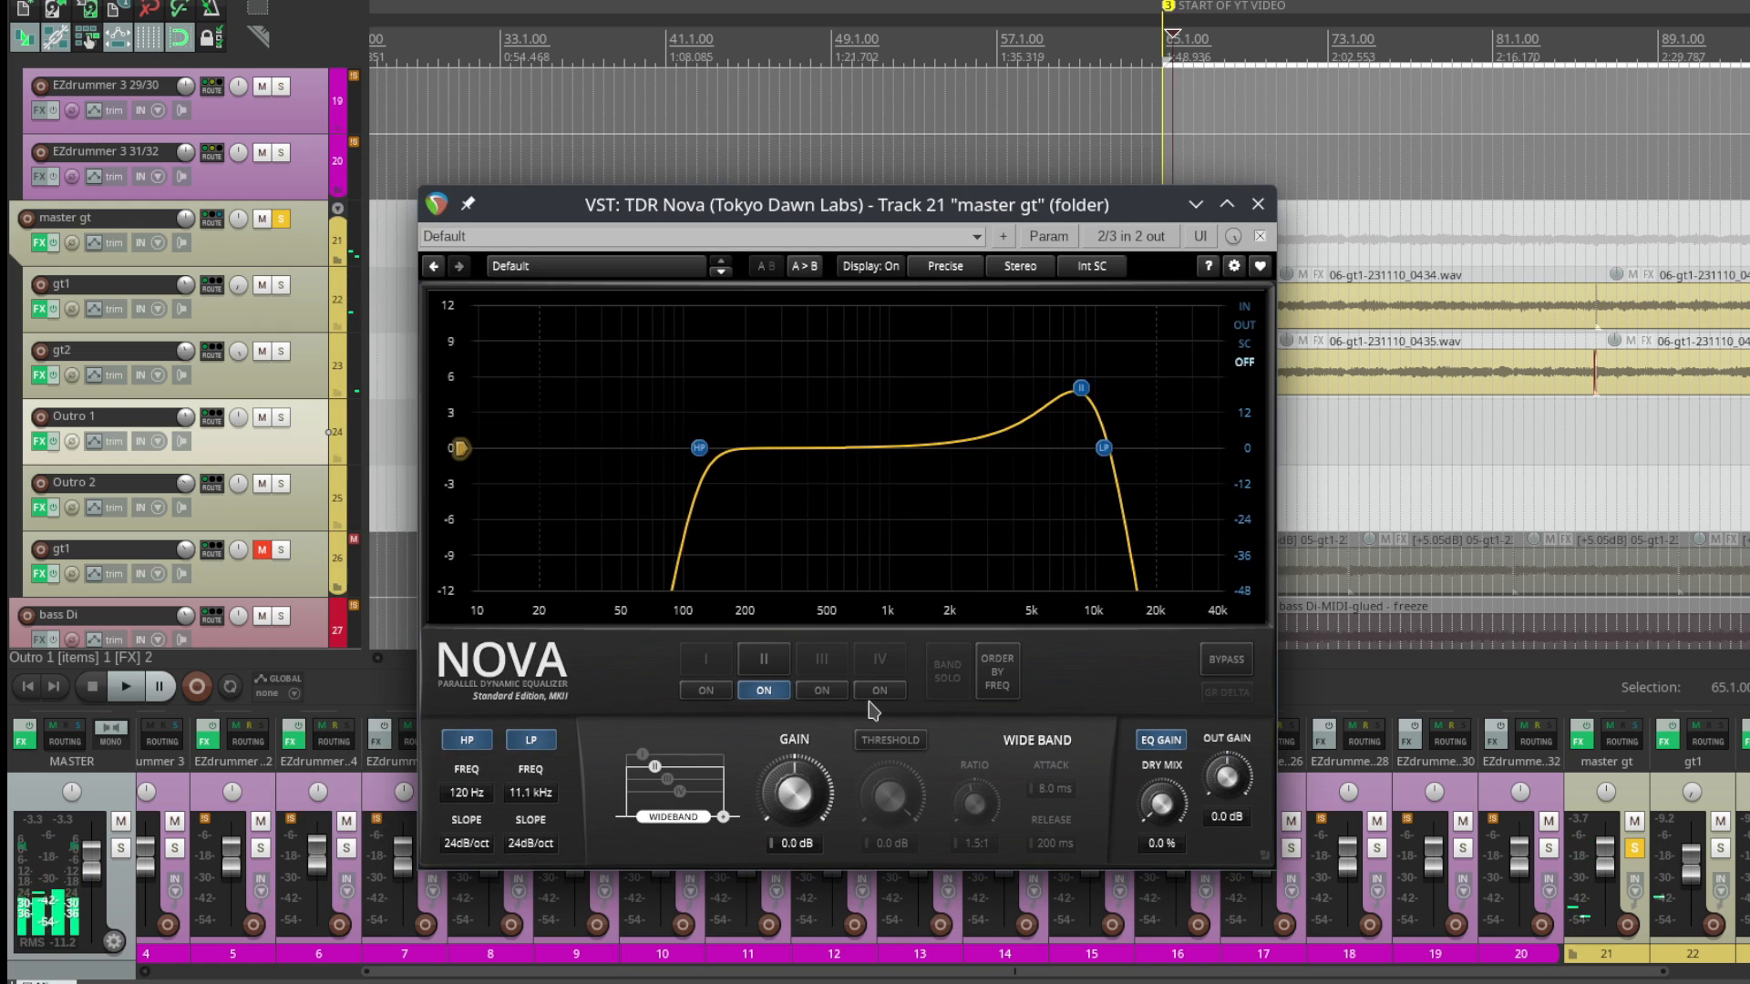
click(886, 693)
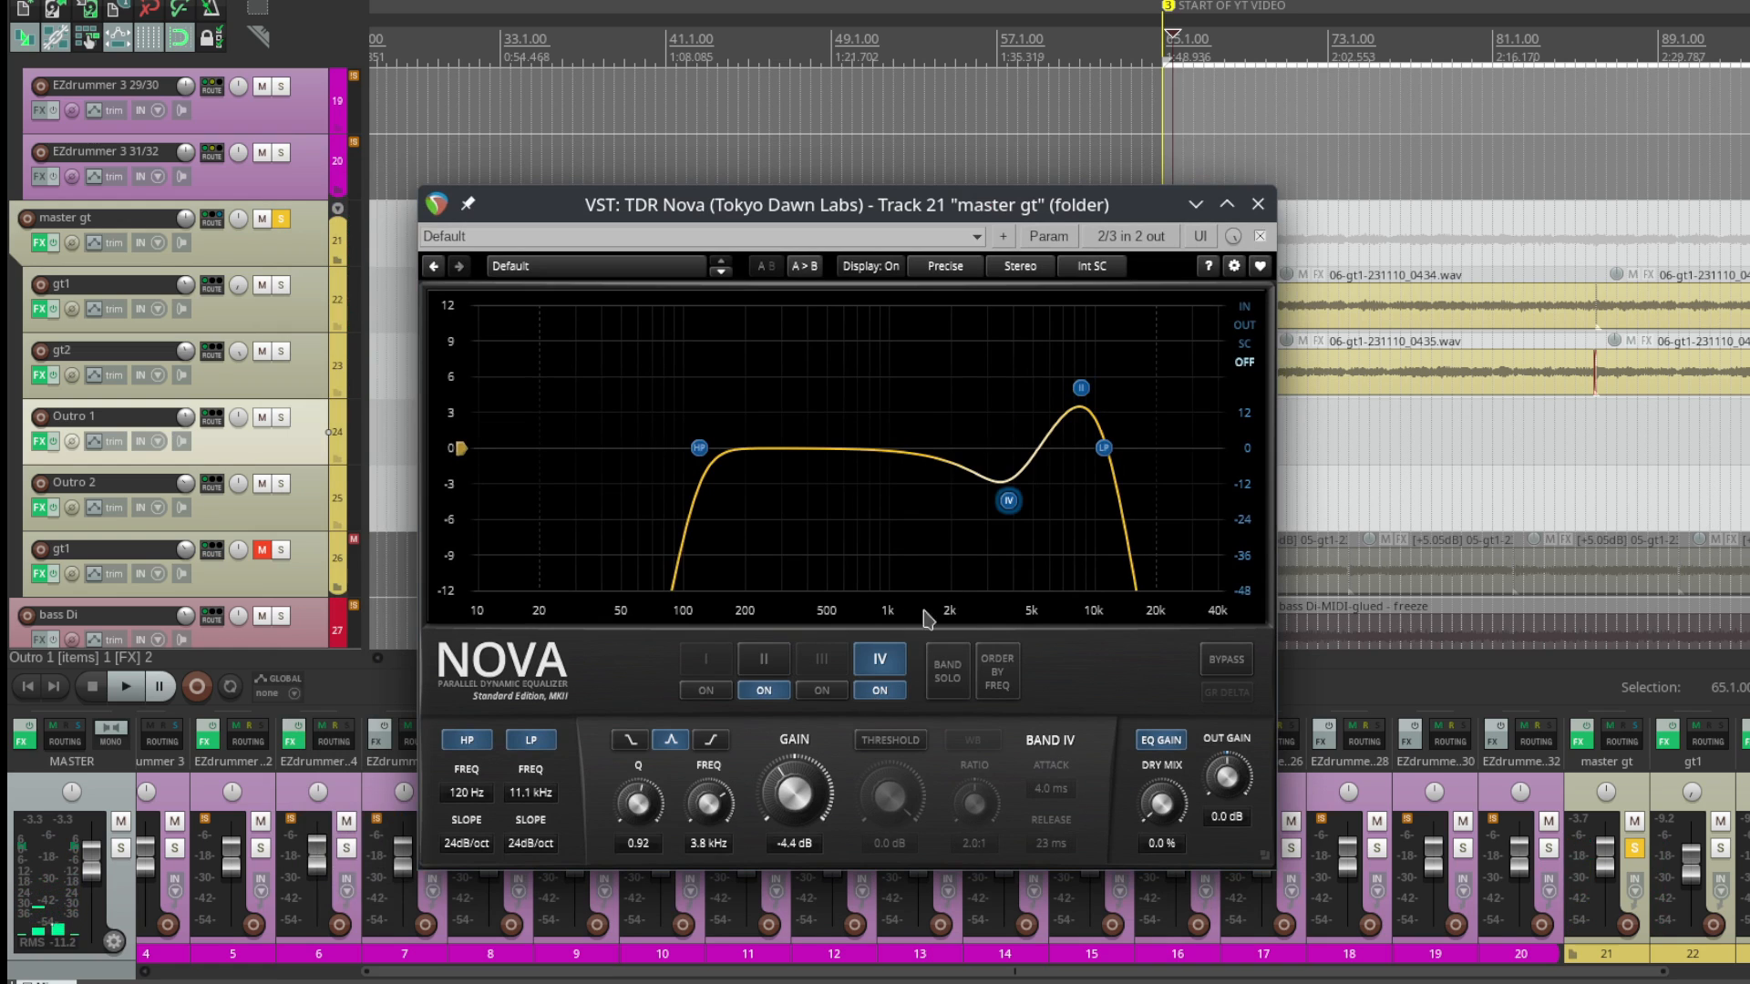
Step: Show TDR Nova's band II and low-pass points on the EQ curve, and close the plugin
click(1084, 389)
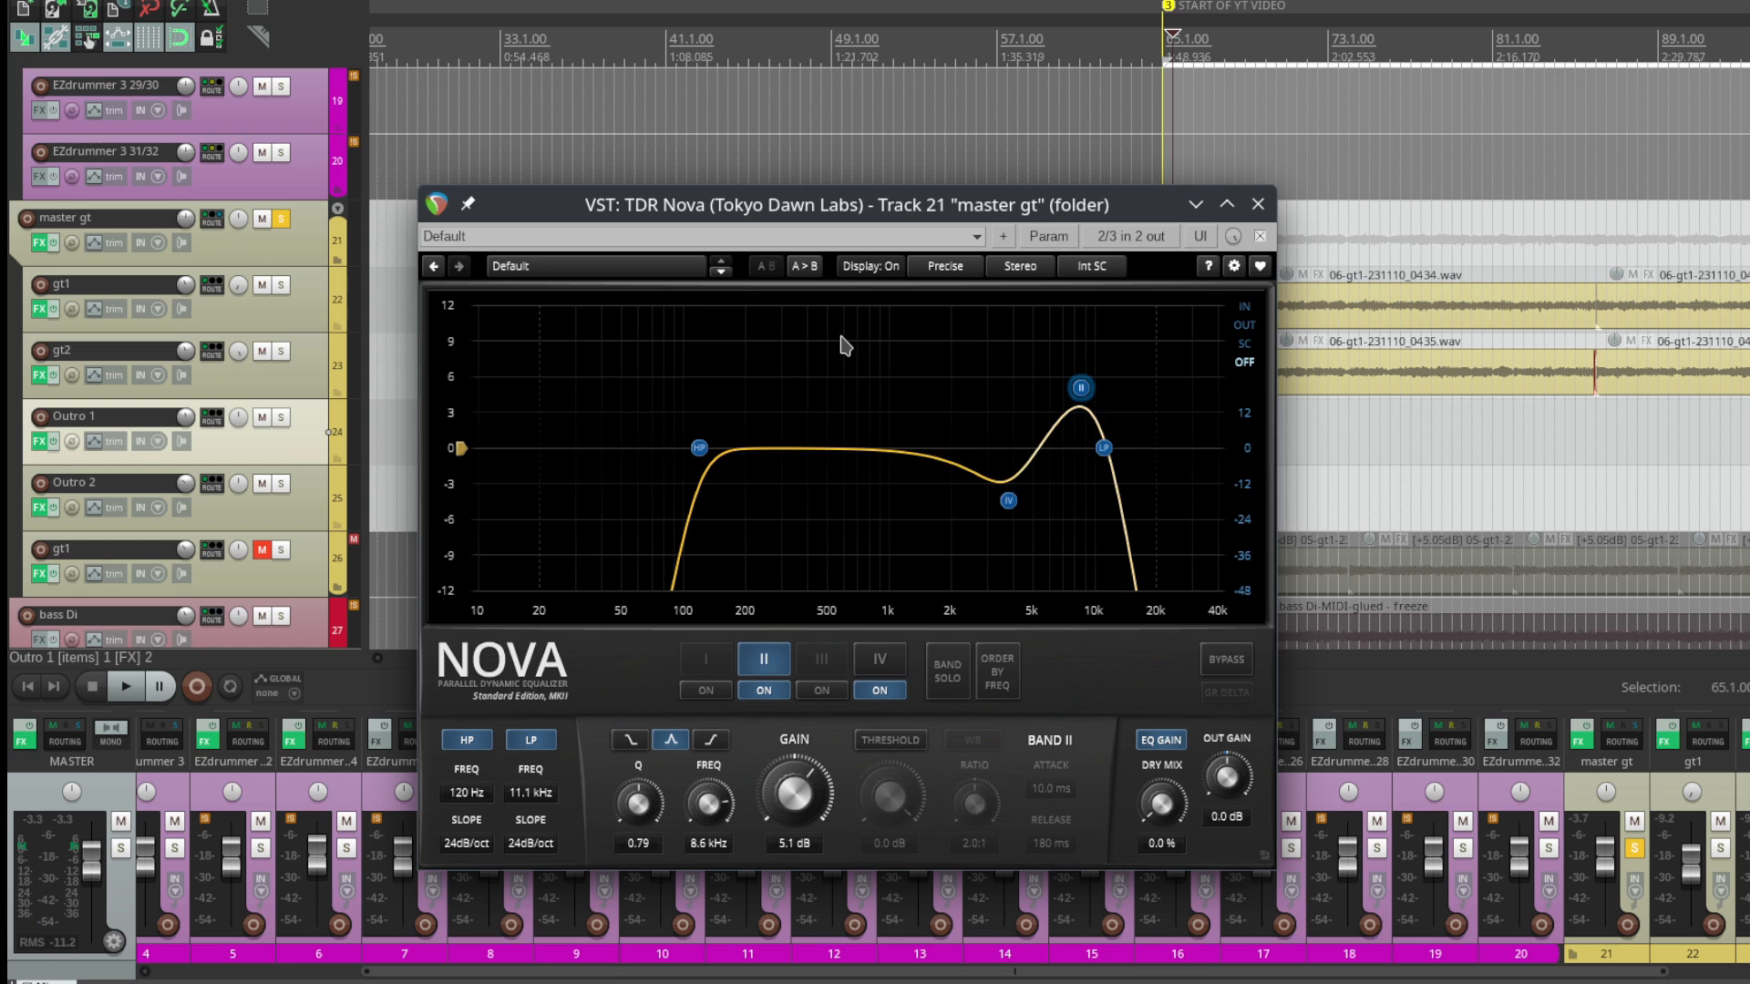
click(1109, 455)
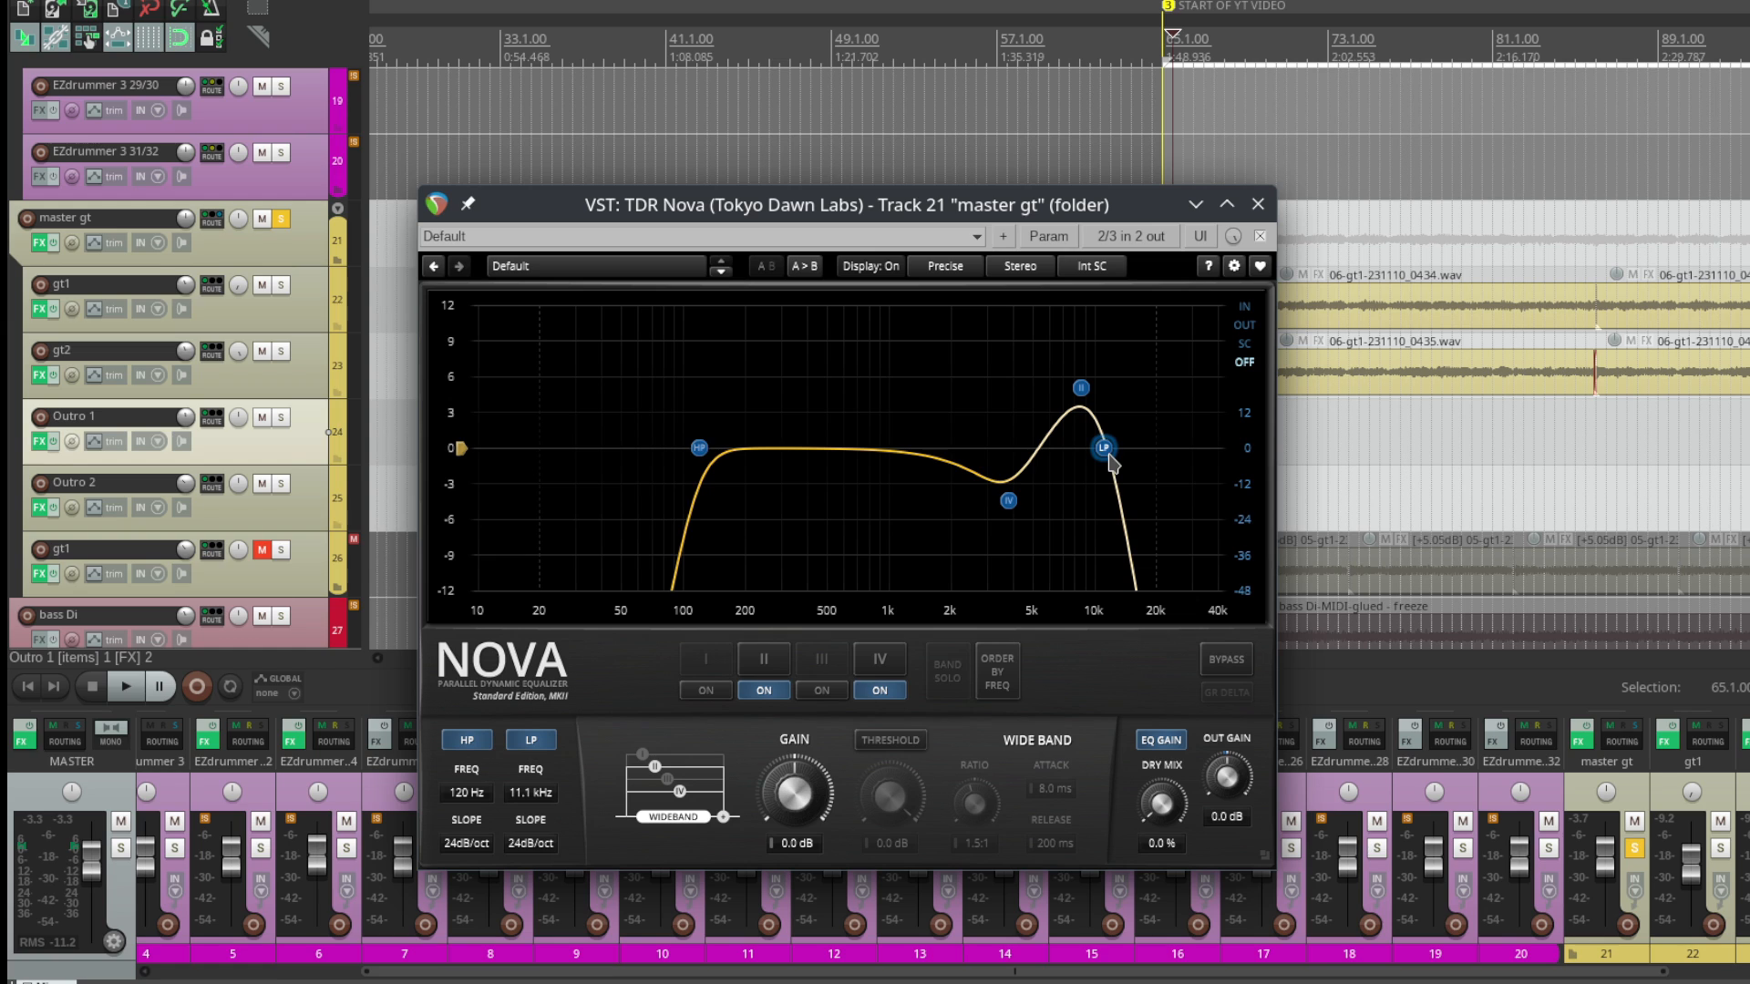
click(1260, 204)
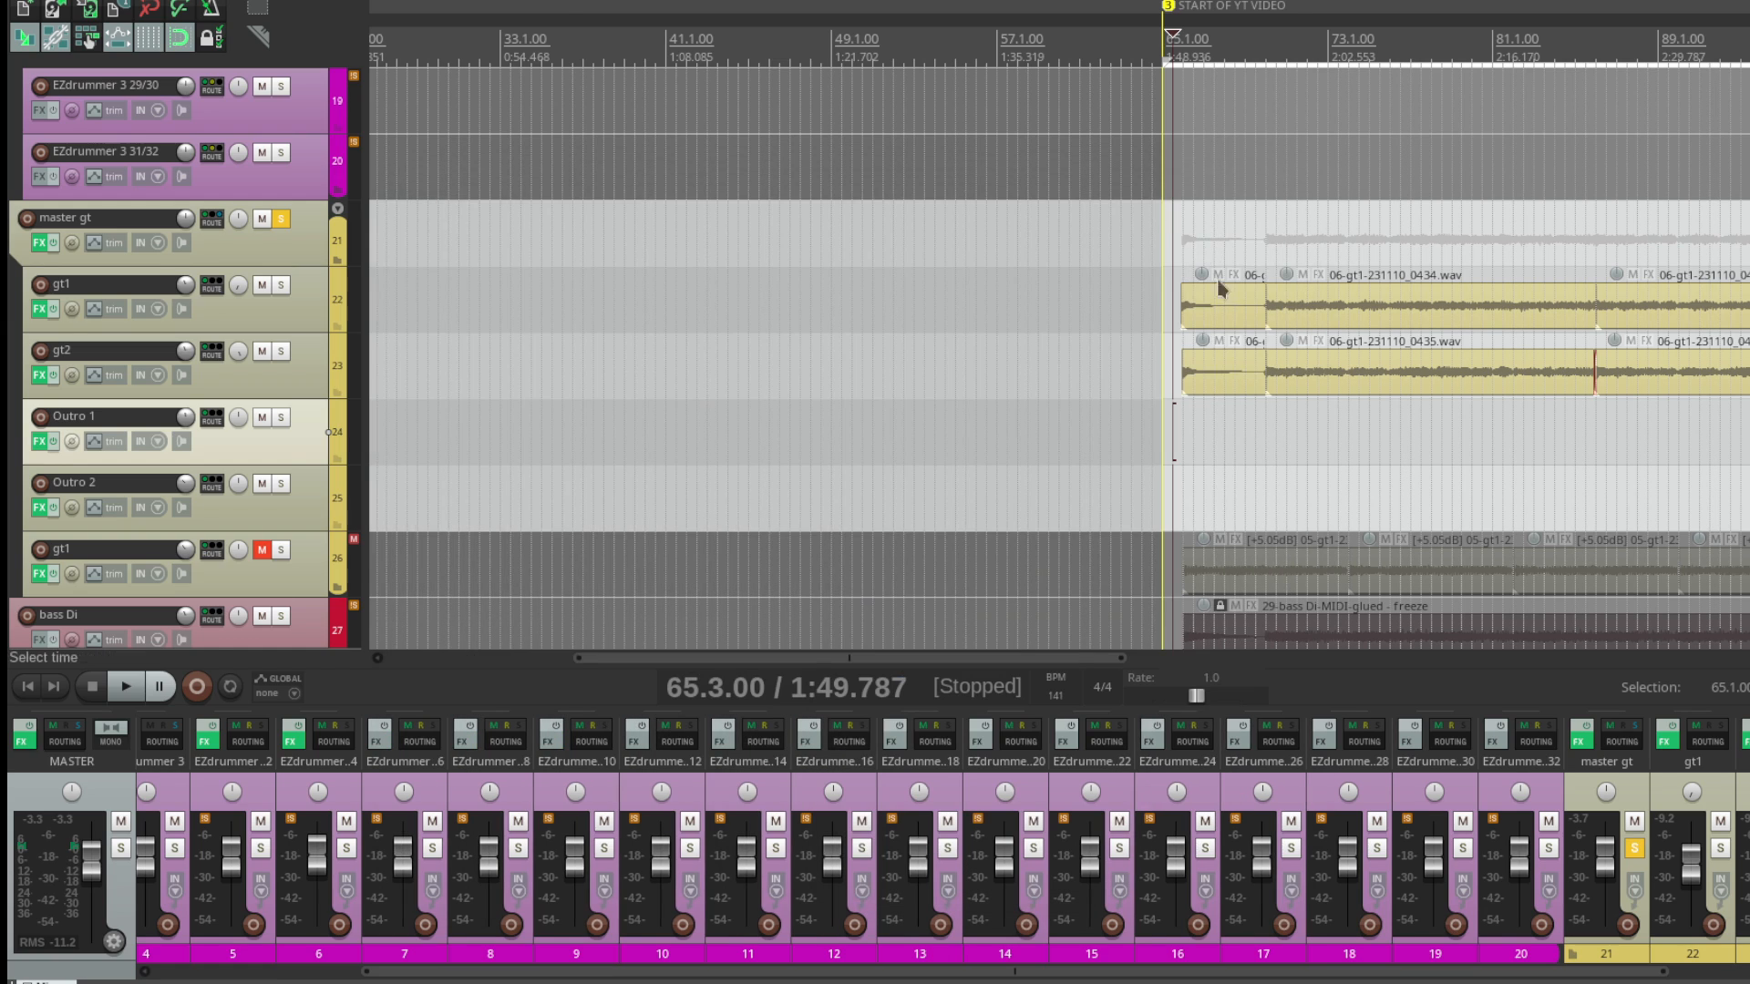
Step: Unmute gt1 track 26 in the master gt folder
click(1267, 433)
scroll(1266, 433, up, 2)
scroll(1266, 433, up, 2)
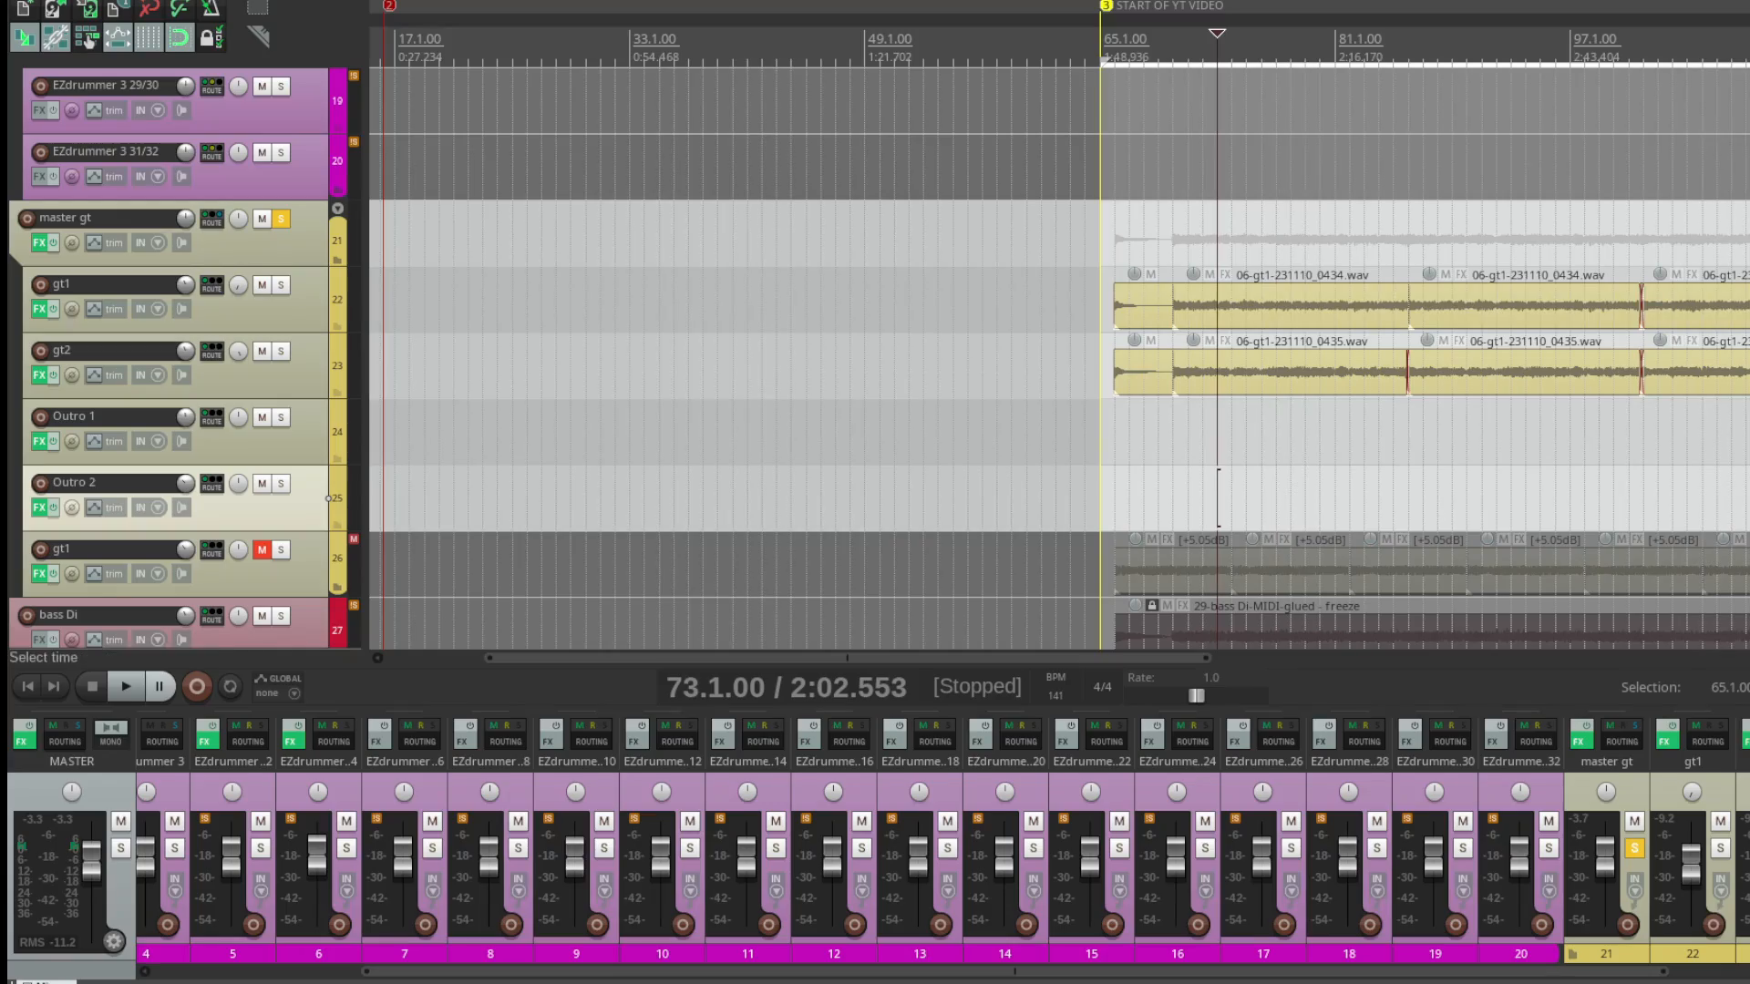
scroll(1063, 364, down, 3)
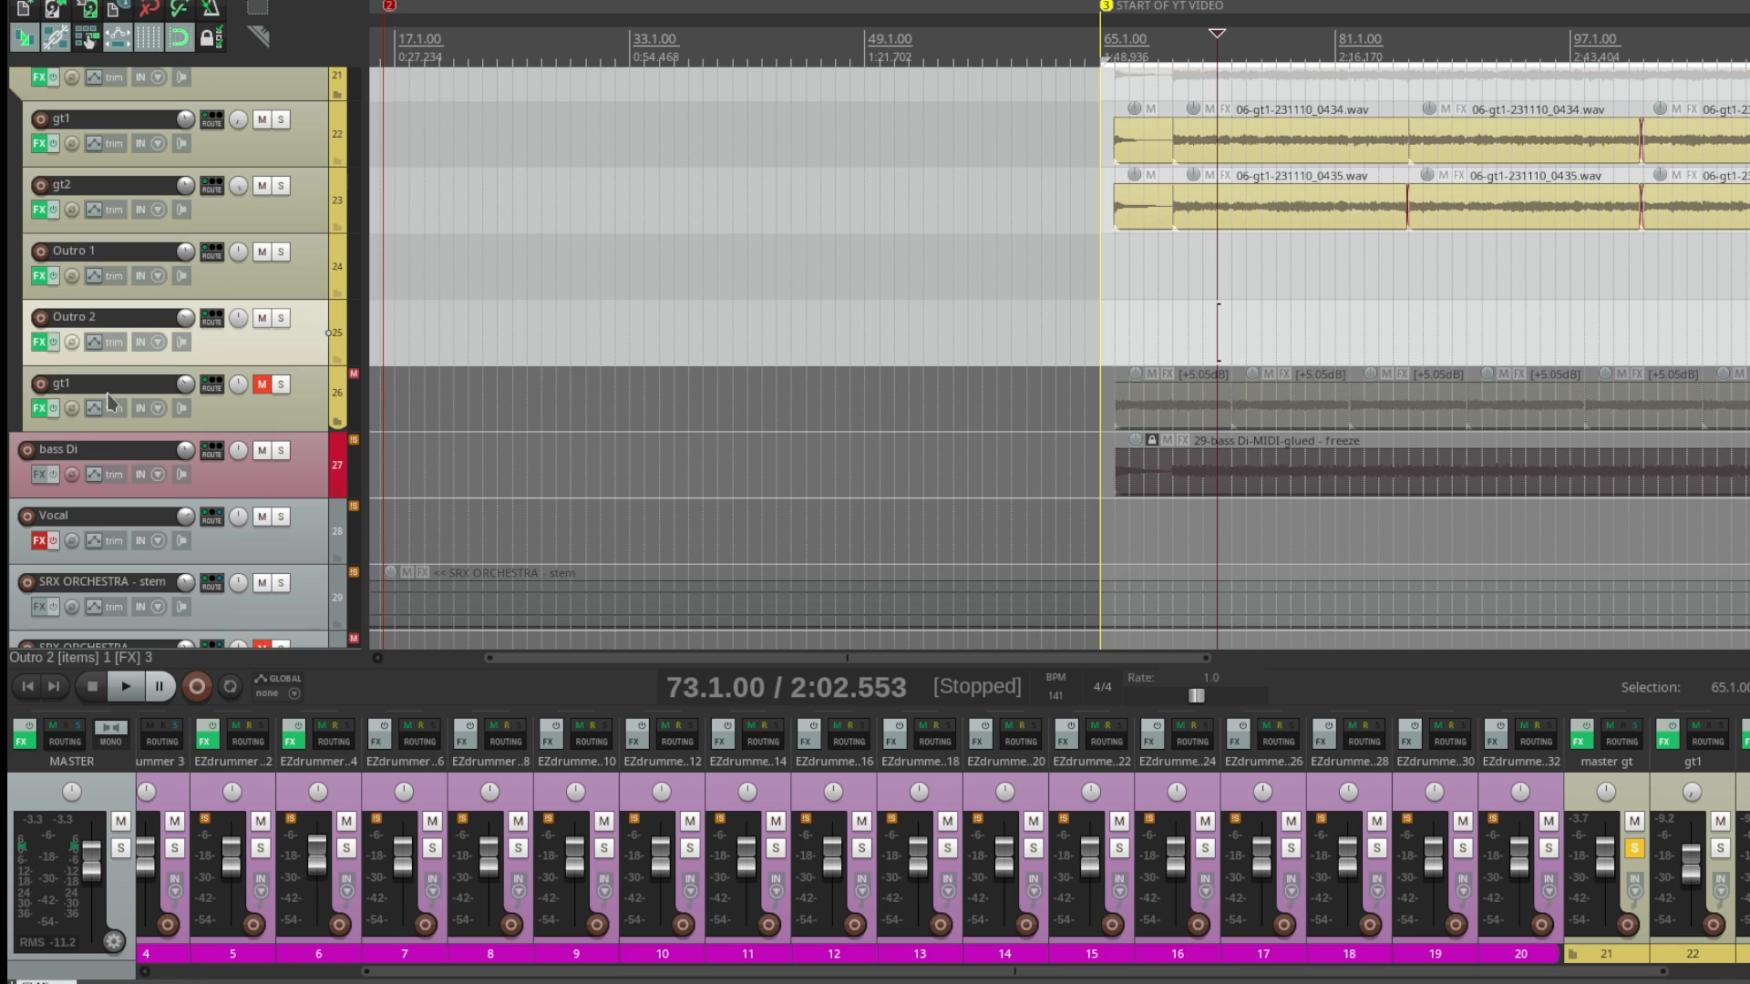
click(264, 387)
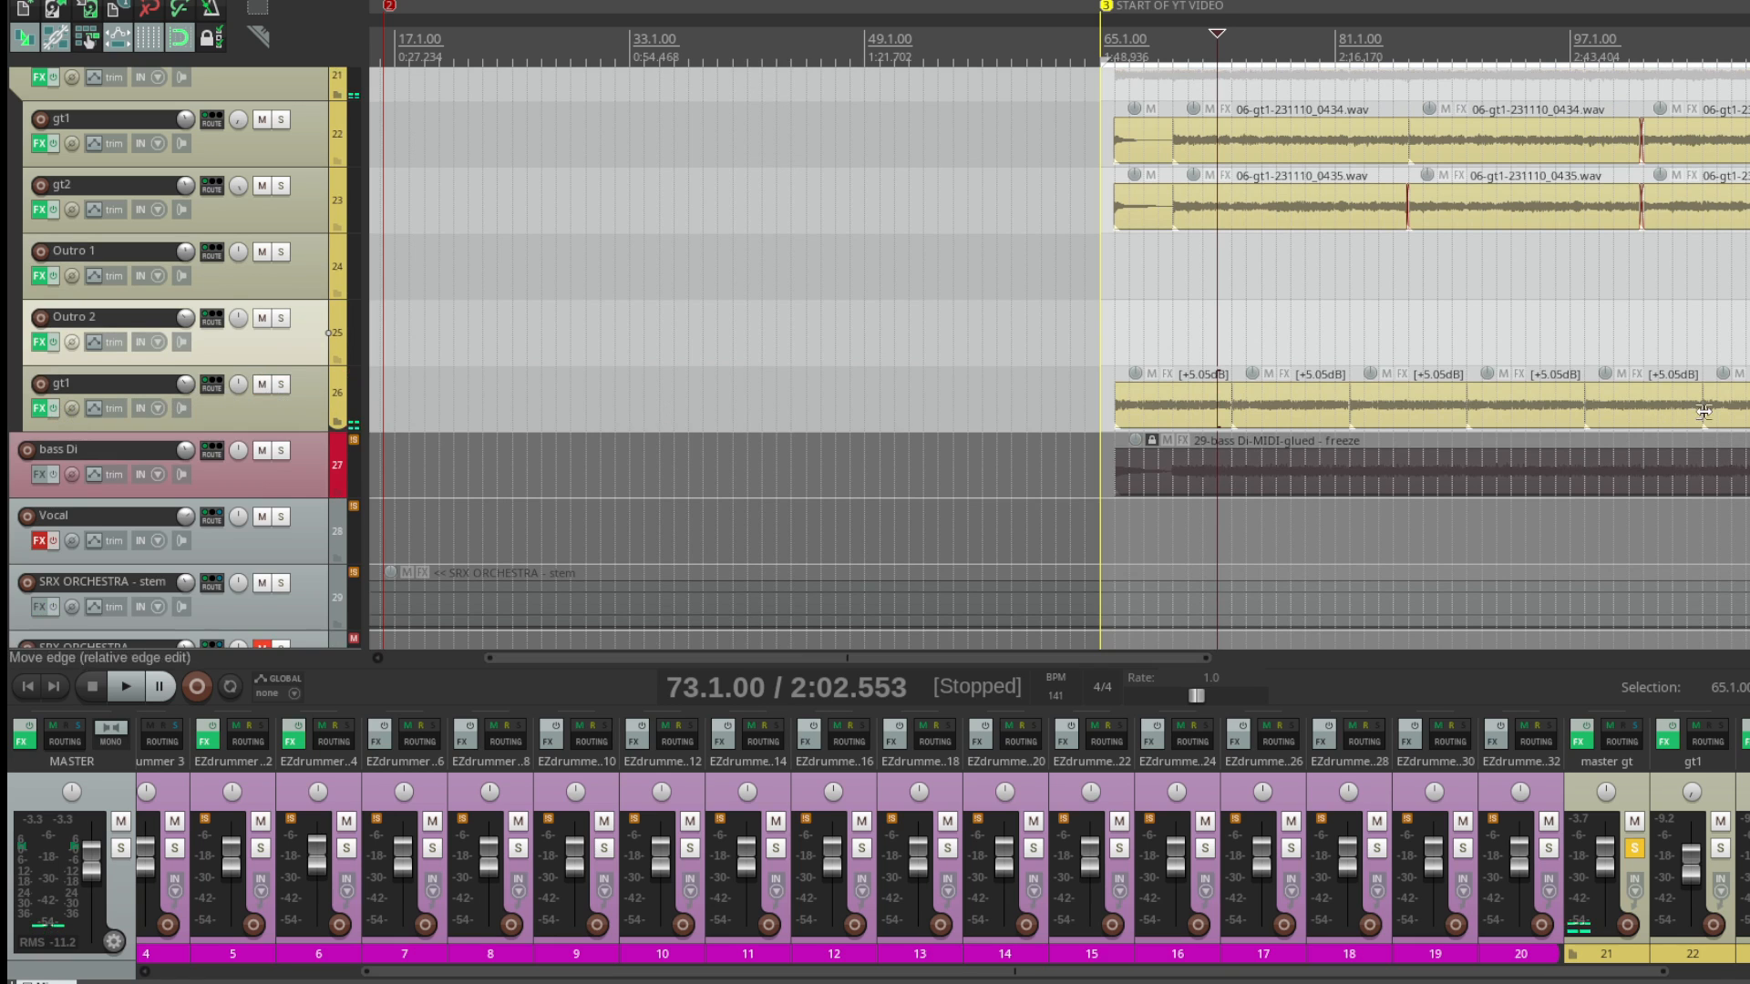
Step: Solo gt1 track 26 and play it from near bar 66
scroll(628, 398, up, 2)
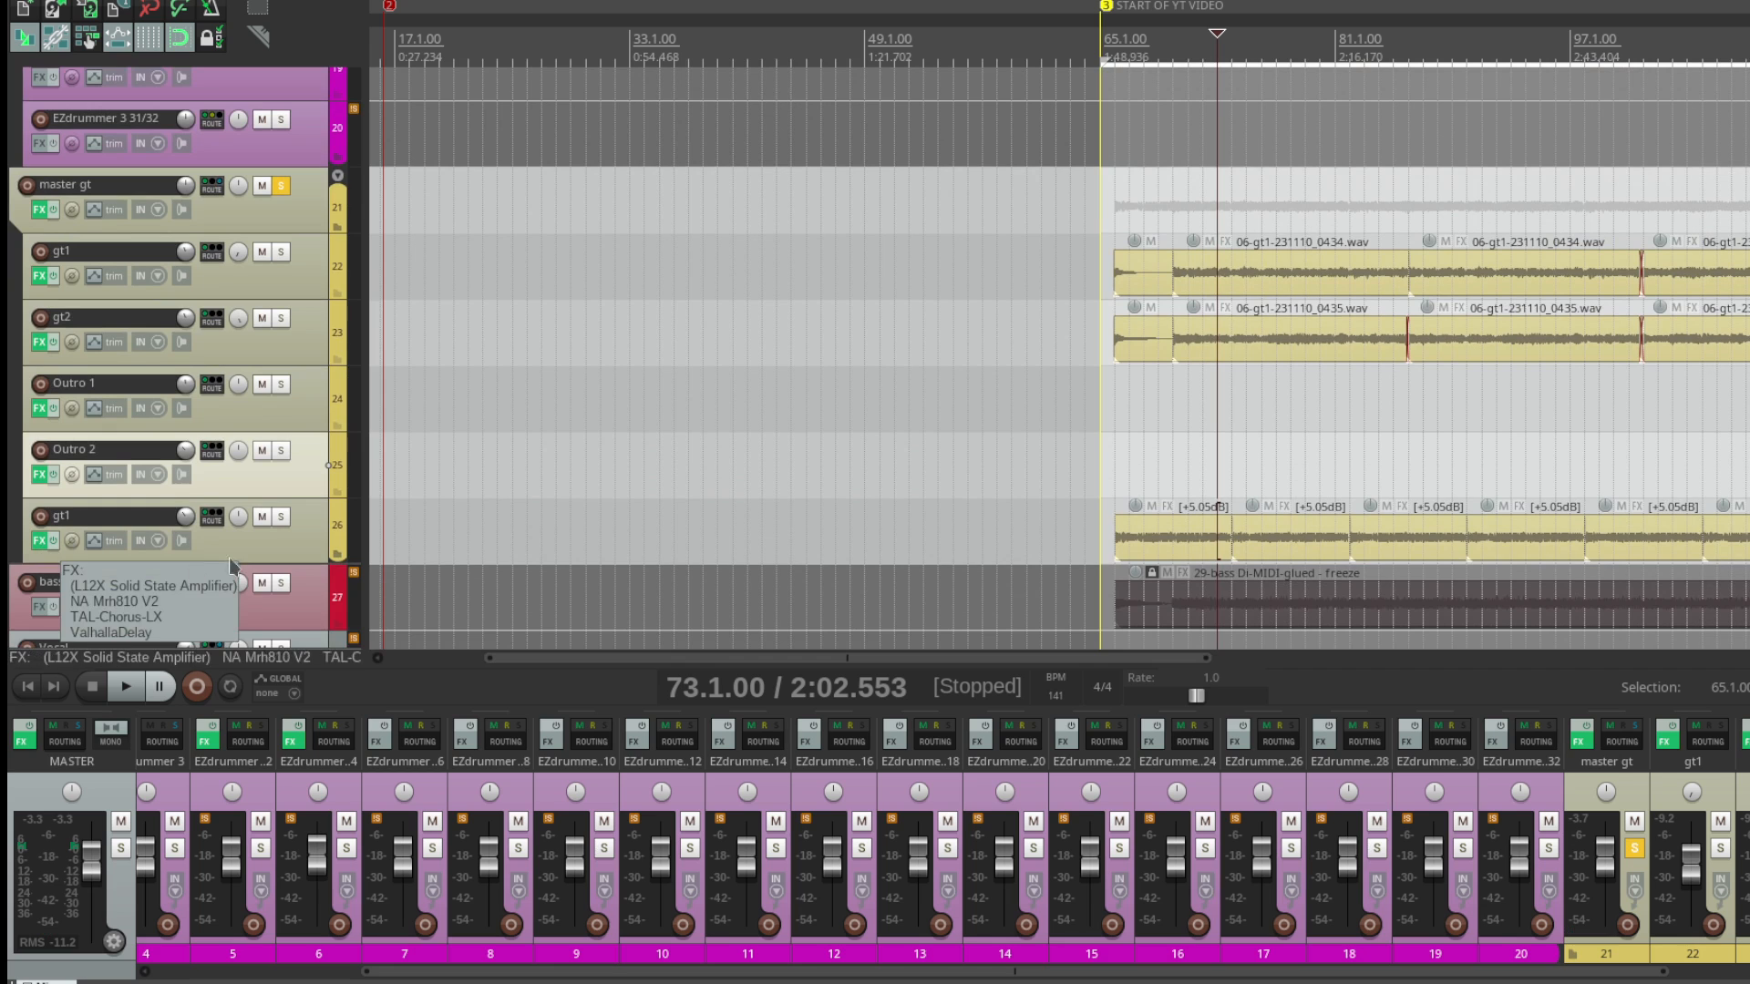
click(280, 517)
click(1117, 461)
key(space)
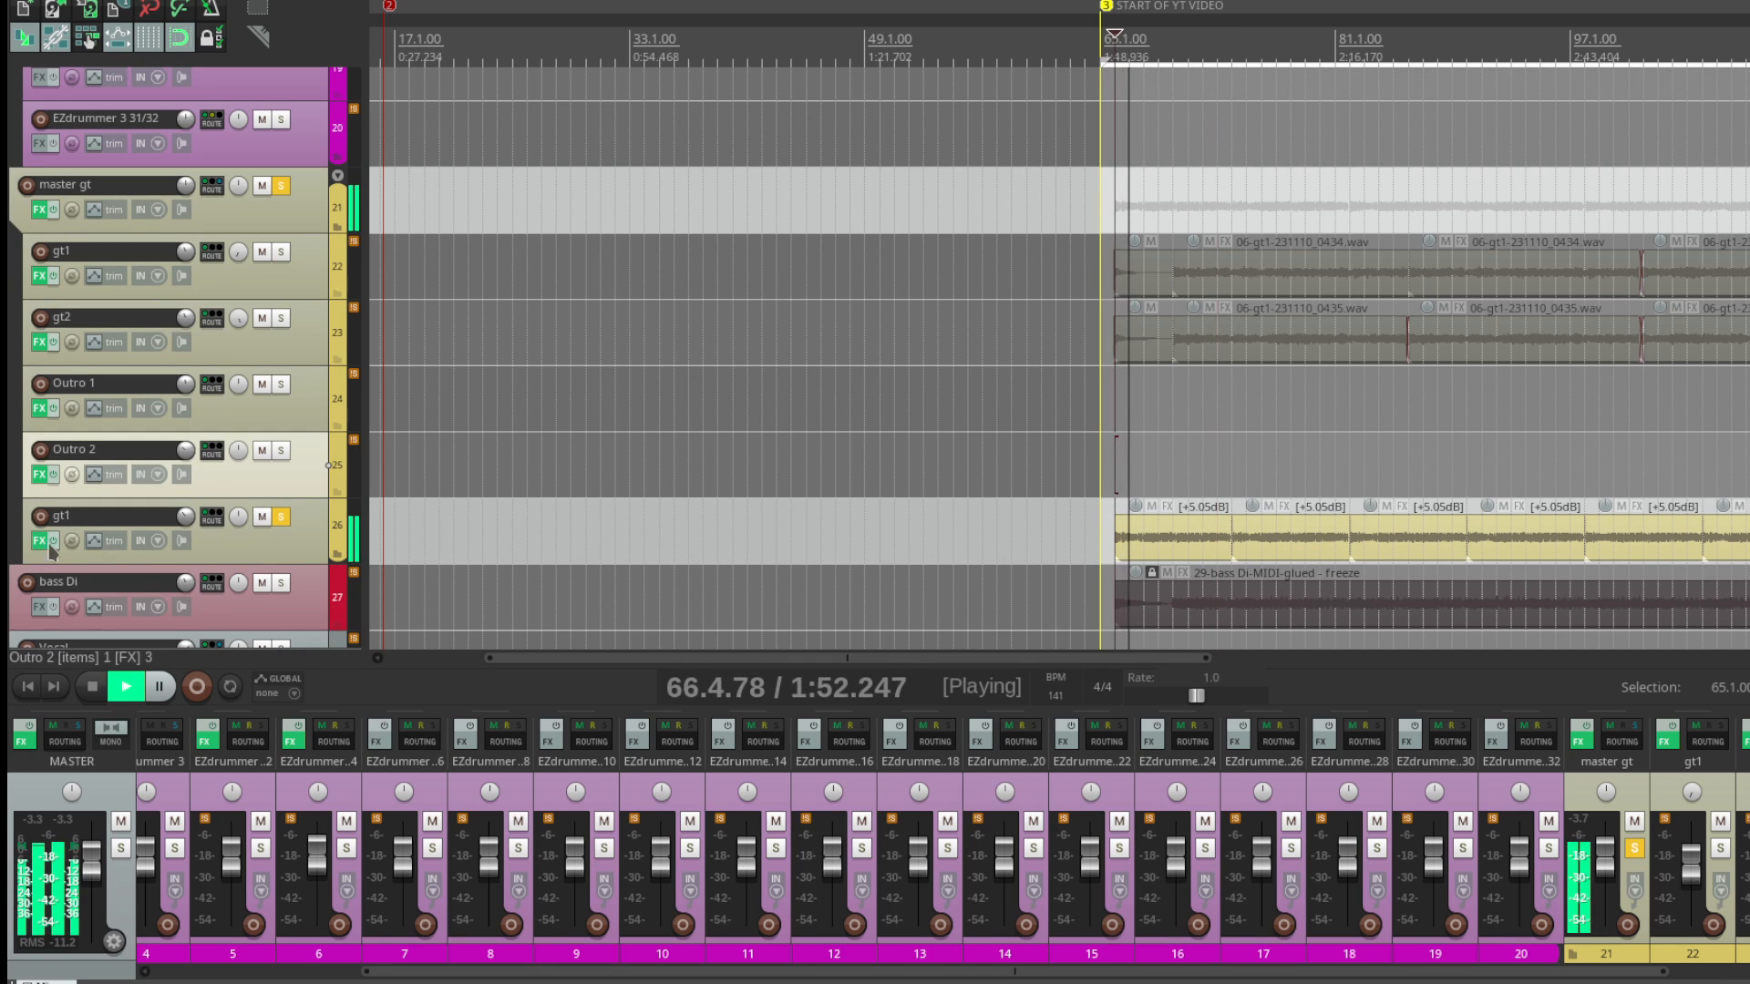
Step: Show the Nembrini MRH 810-V2 amp settings in the FX chain of gt1 track 26 during playback, and stop
key(f)
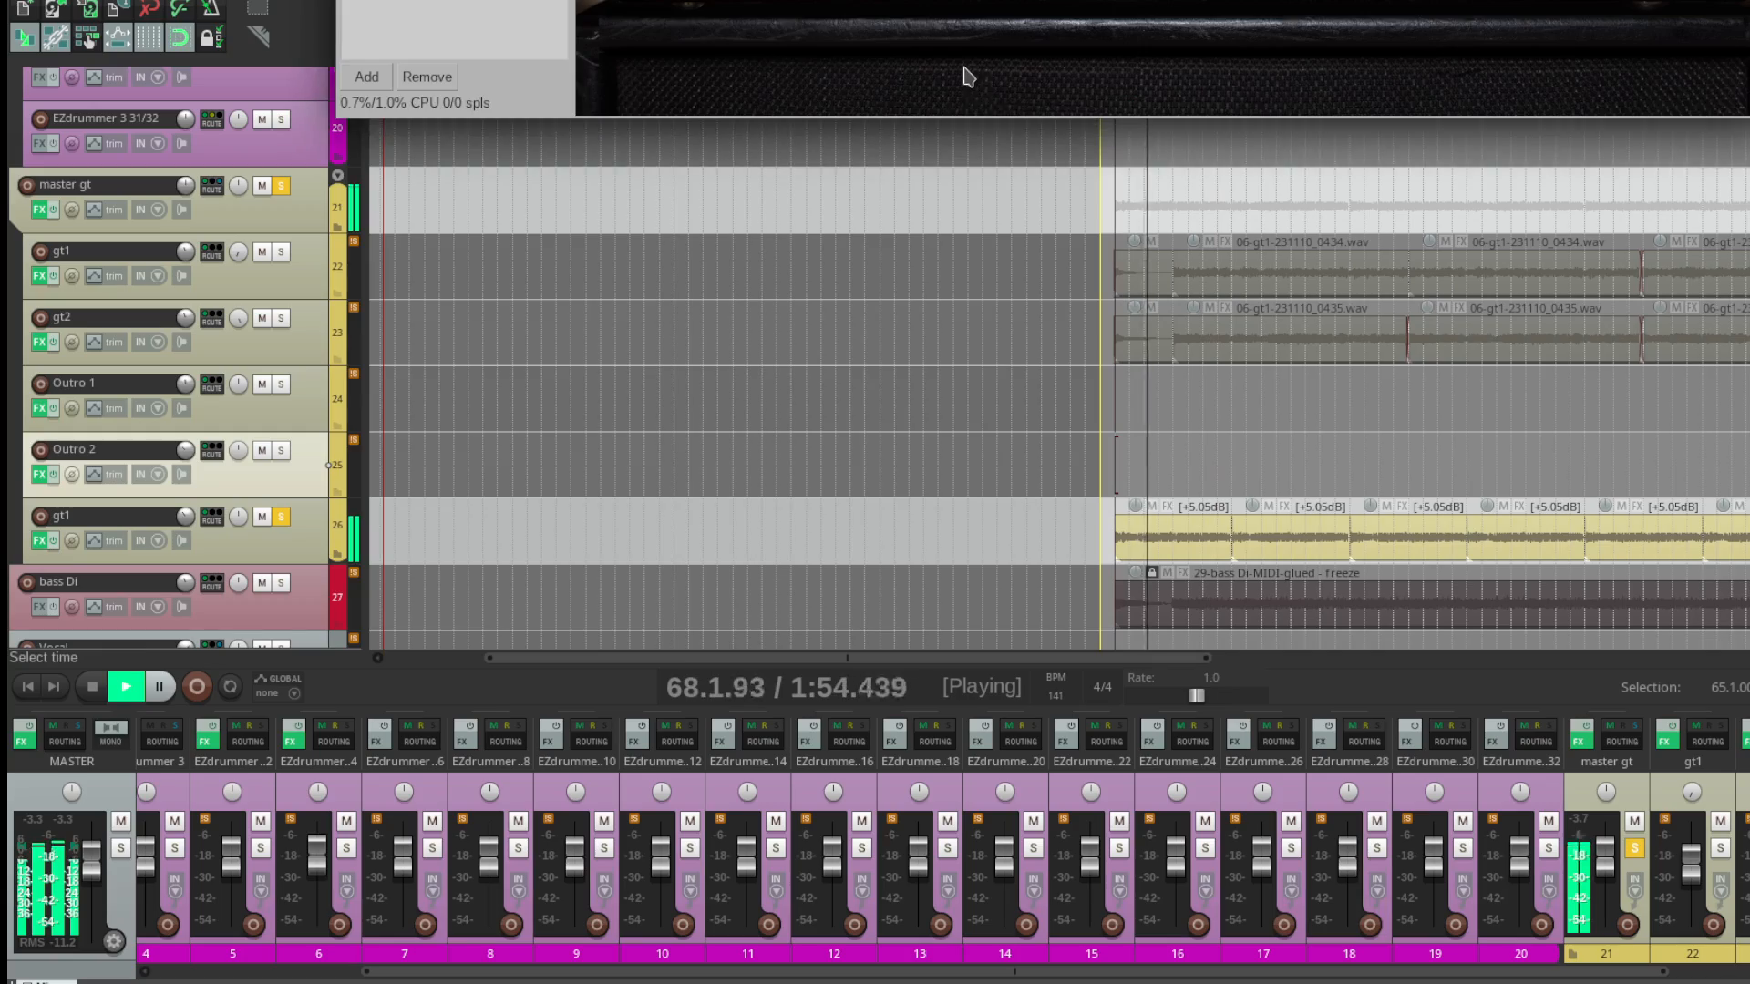
drag(964, 89, 831, 865)
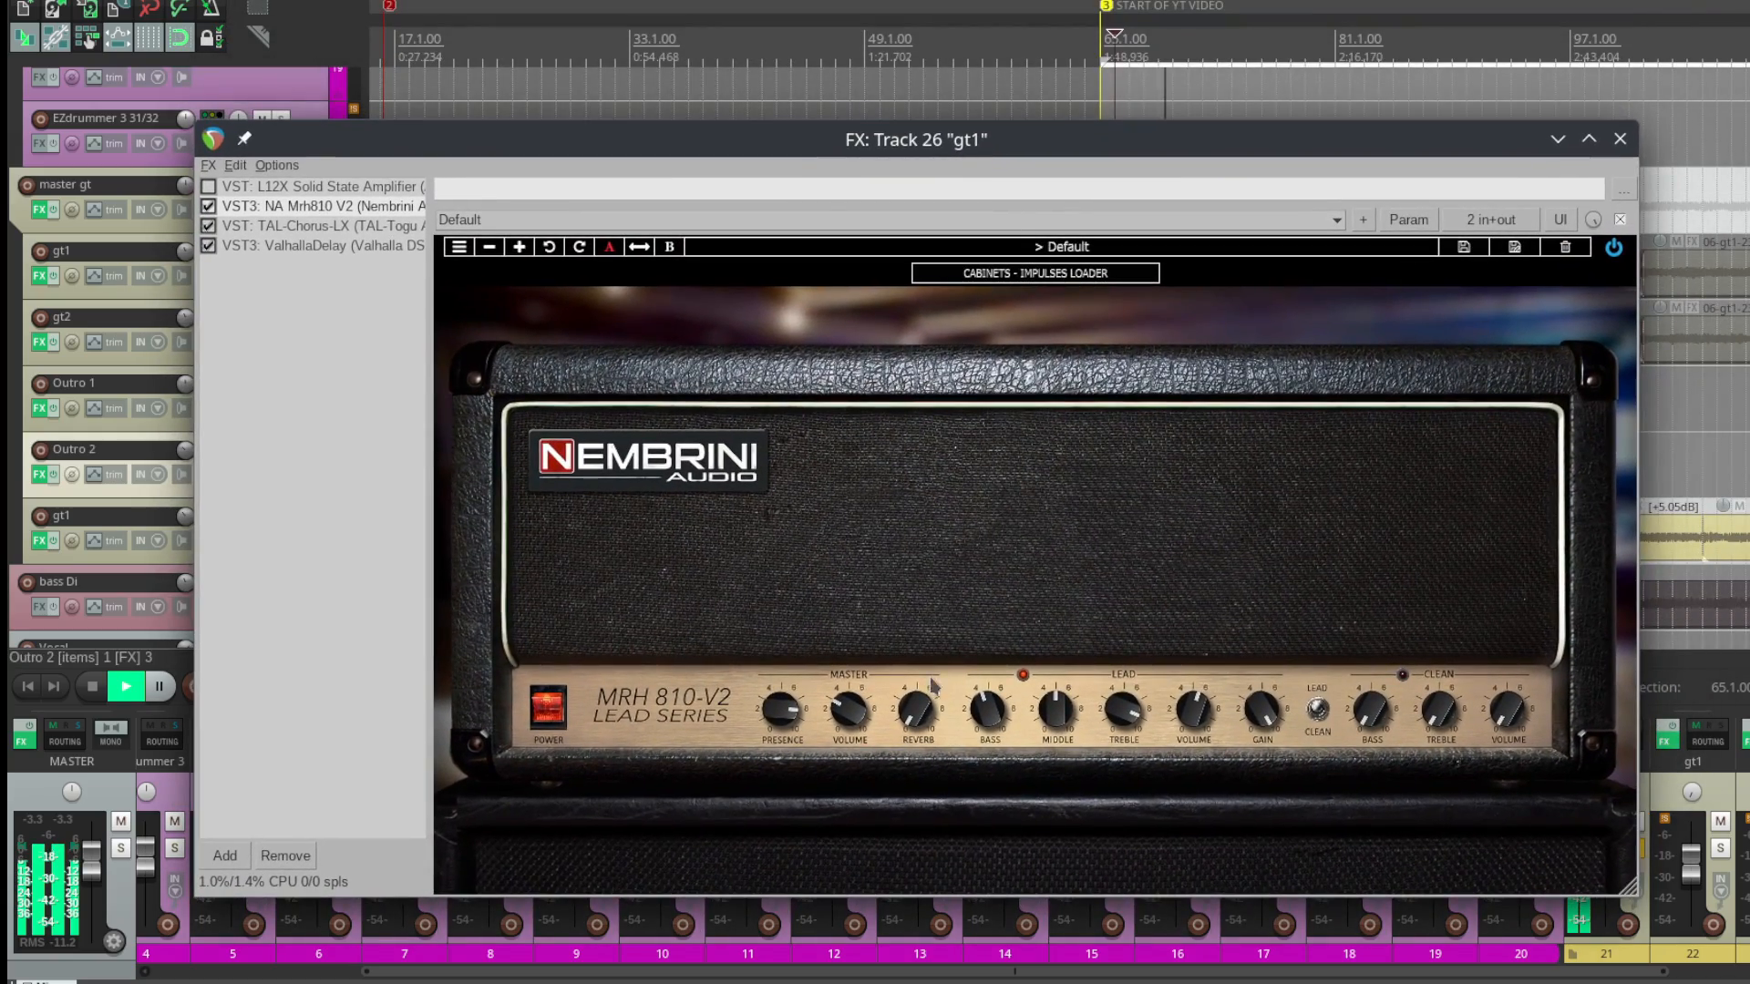
drag(970, 140, 1080, 102)
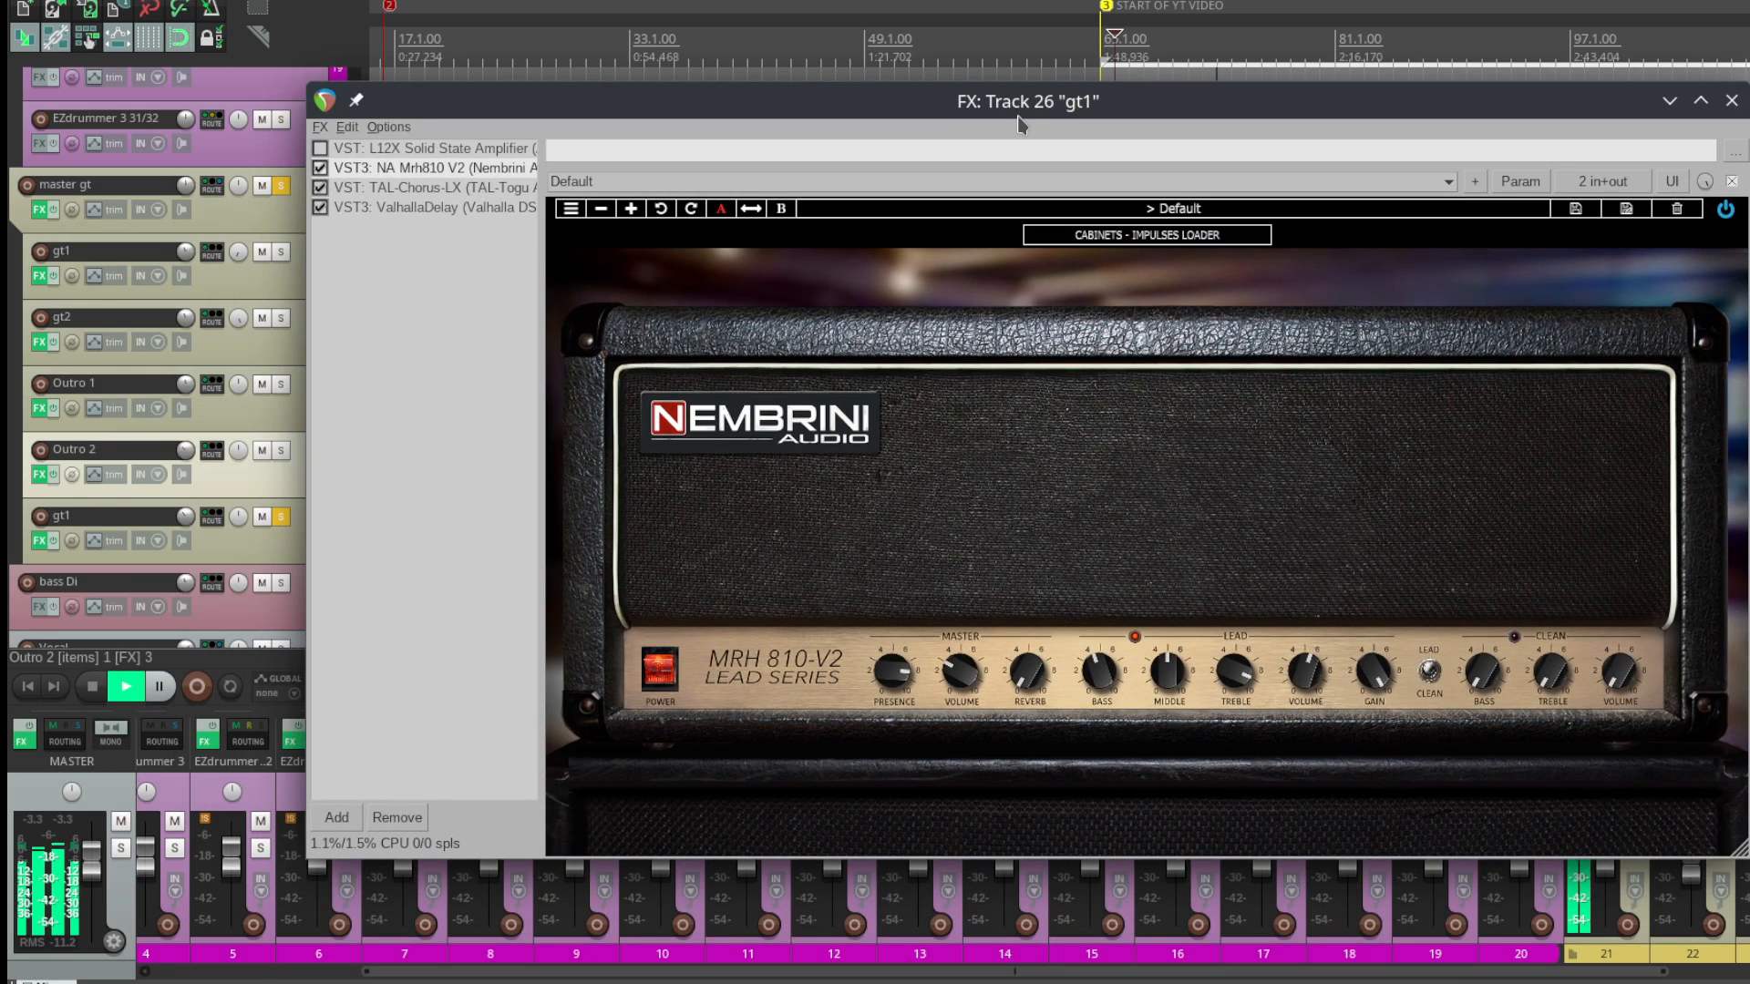
drag(1007, 116, 1015, 123)
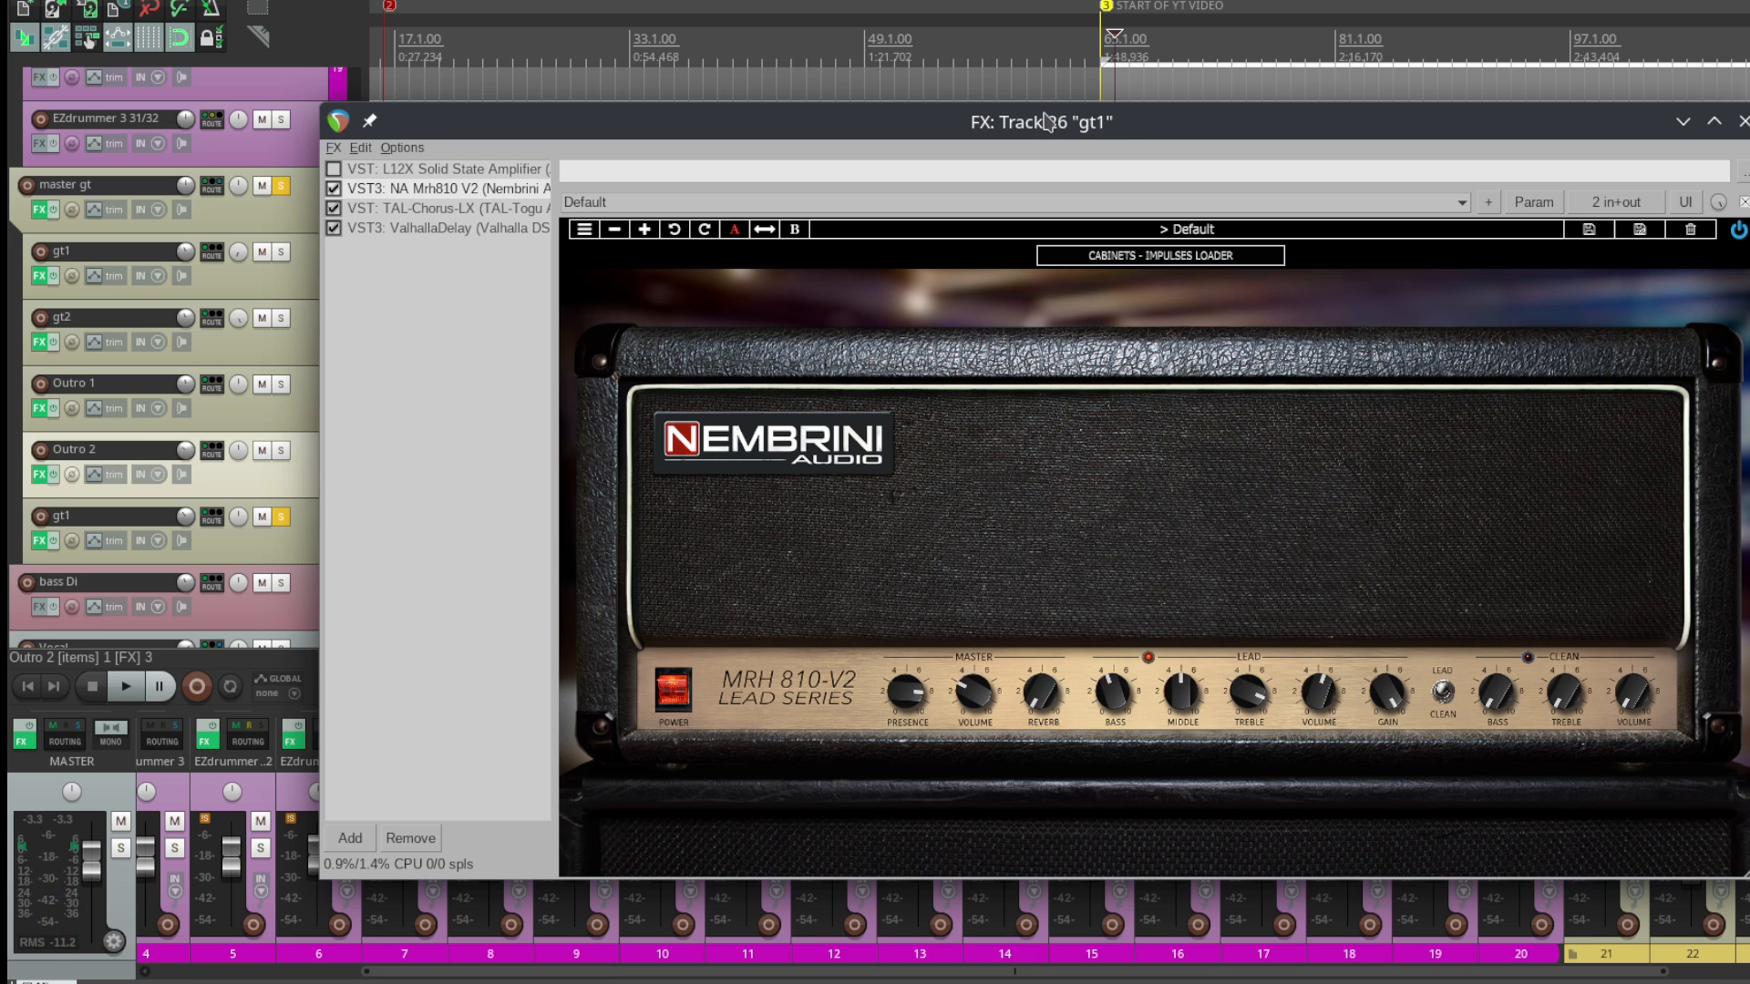
Step: Show the TAL-Chorus-LX and ValhallaDelay settings on gt1 track 26, and close the FX chain
click(530, 215)
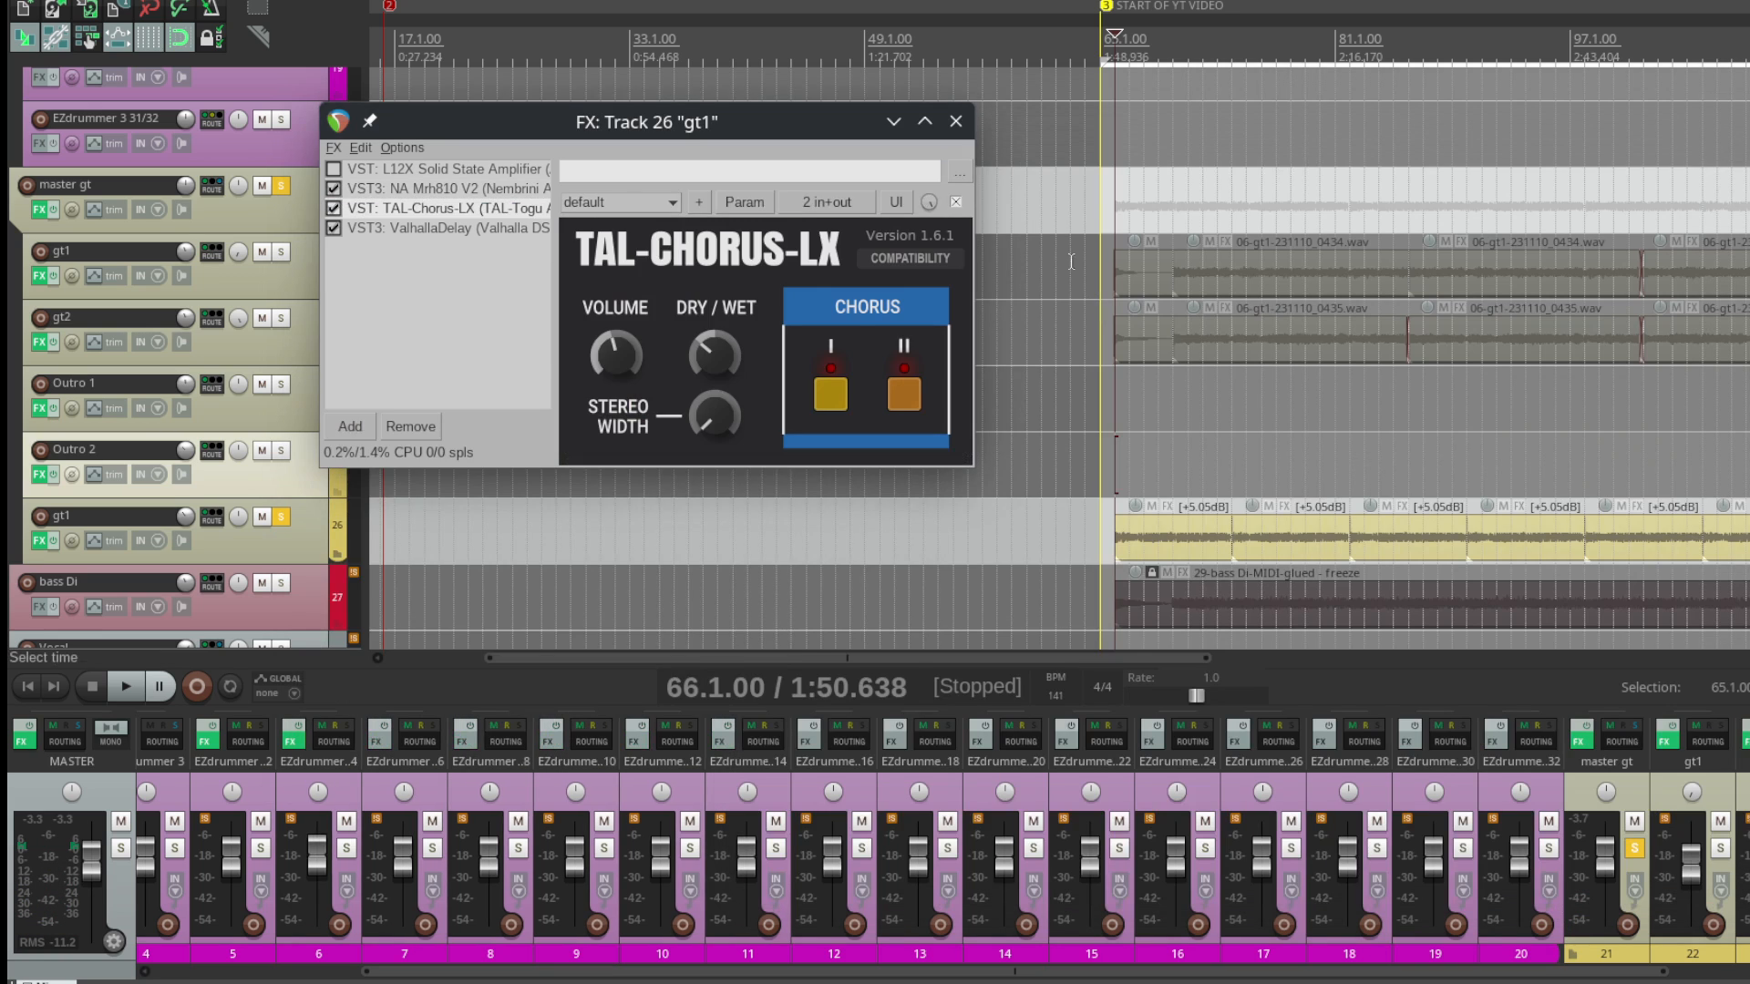
drag(716, 127, 818, 382)
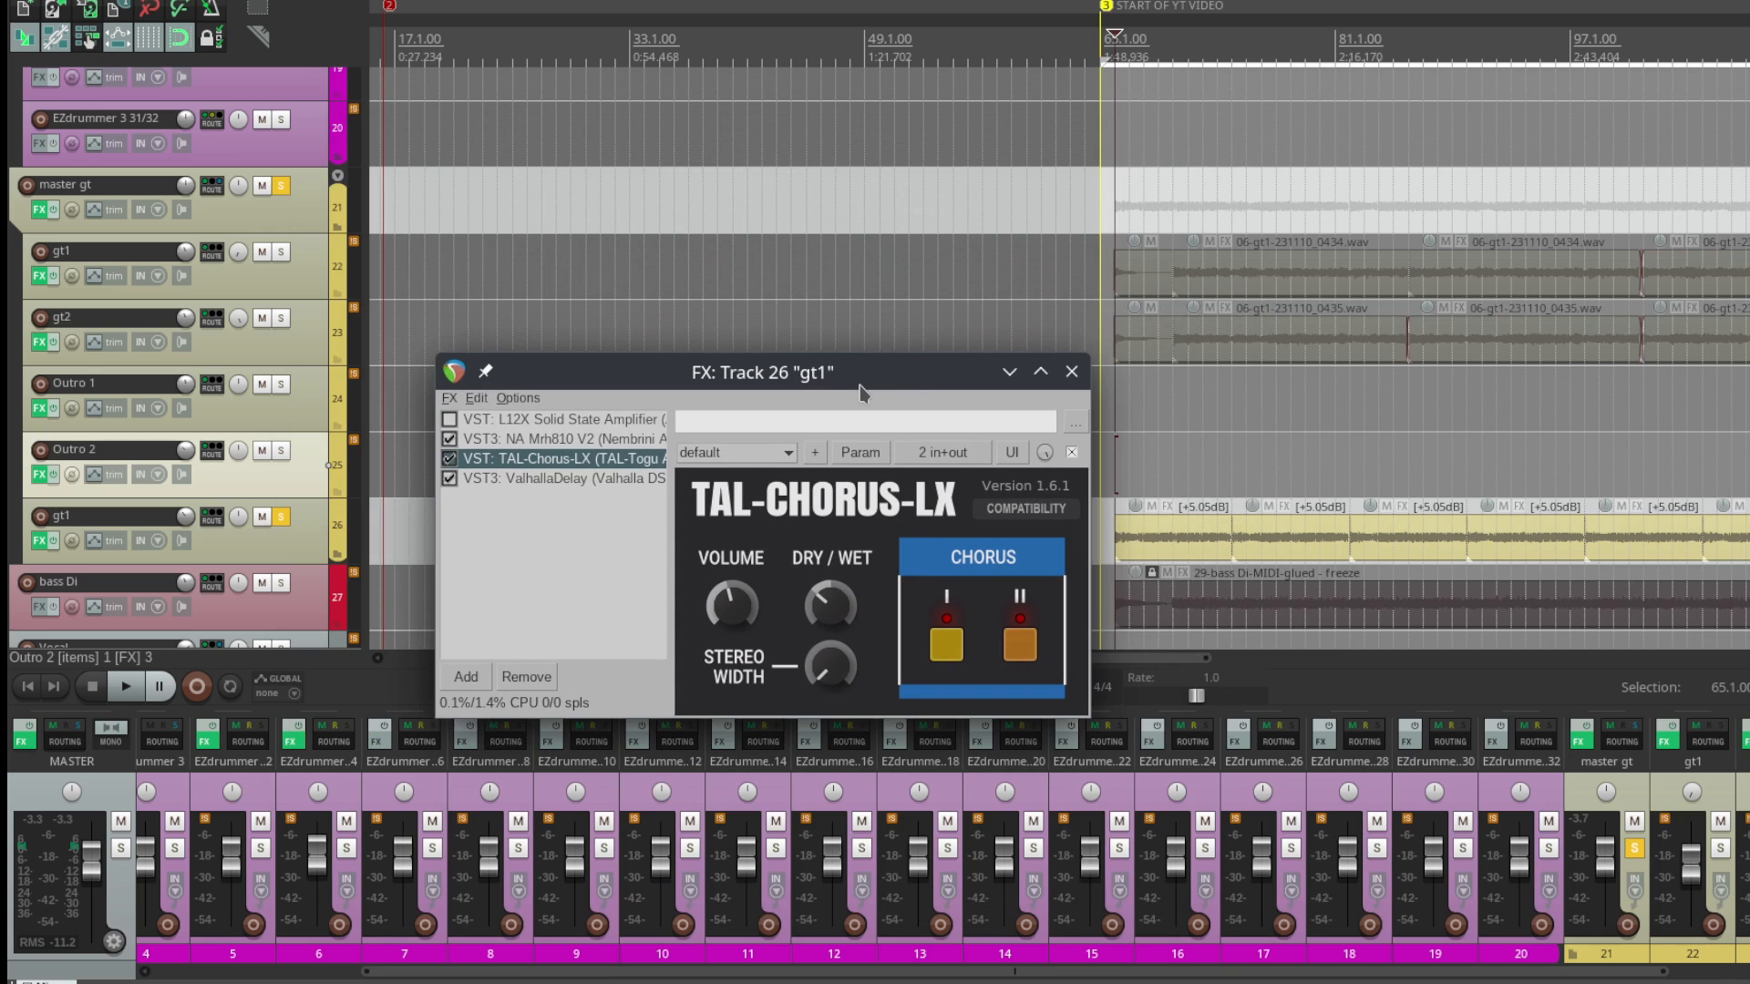
key(Down)
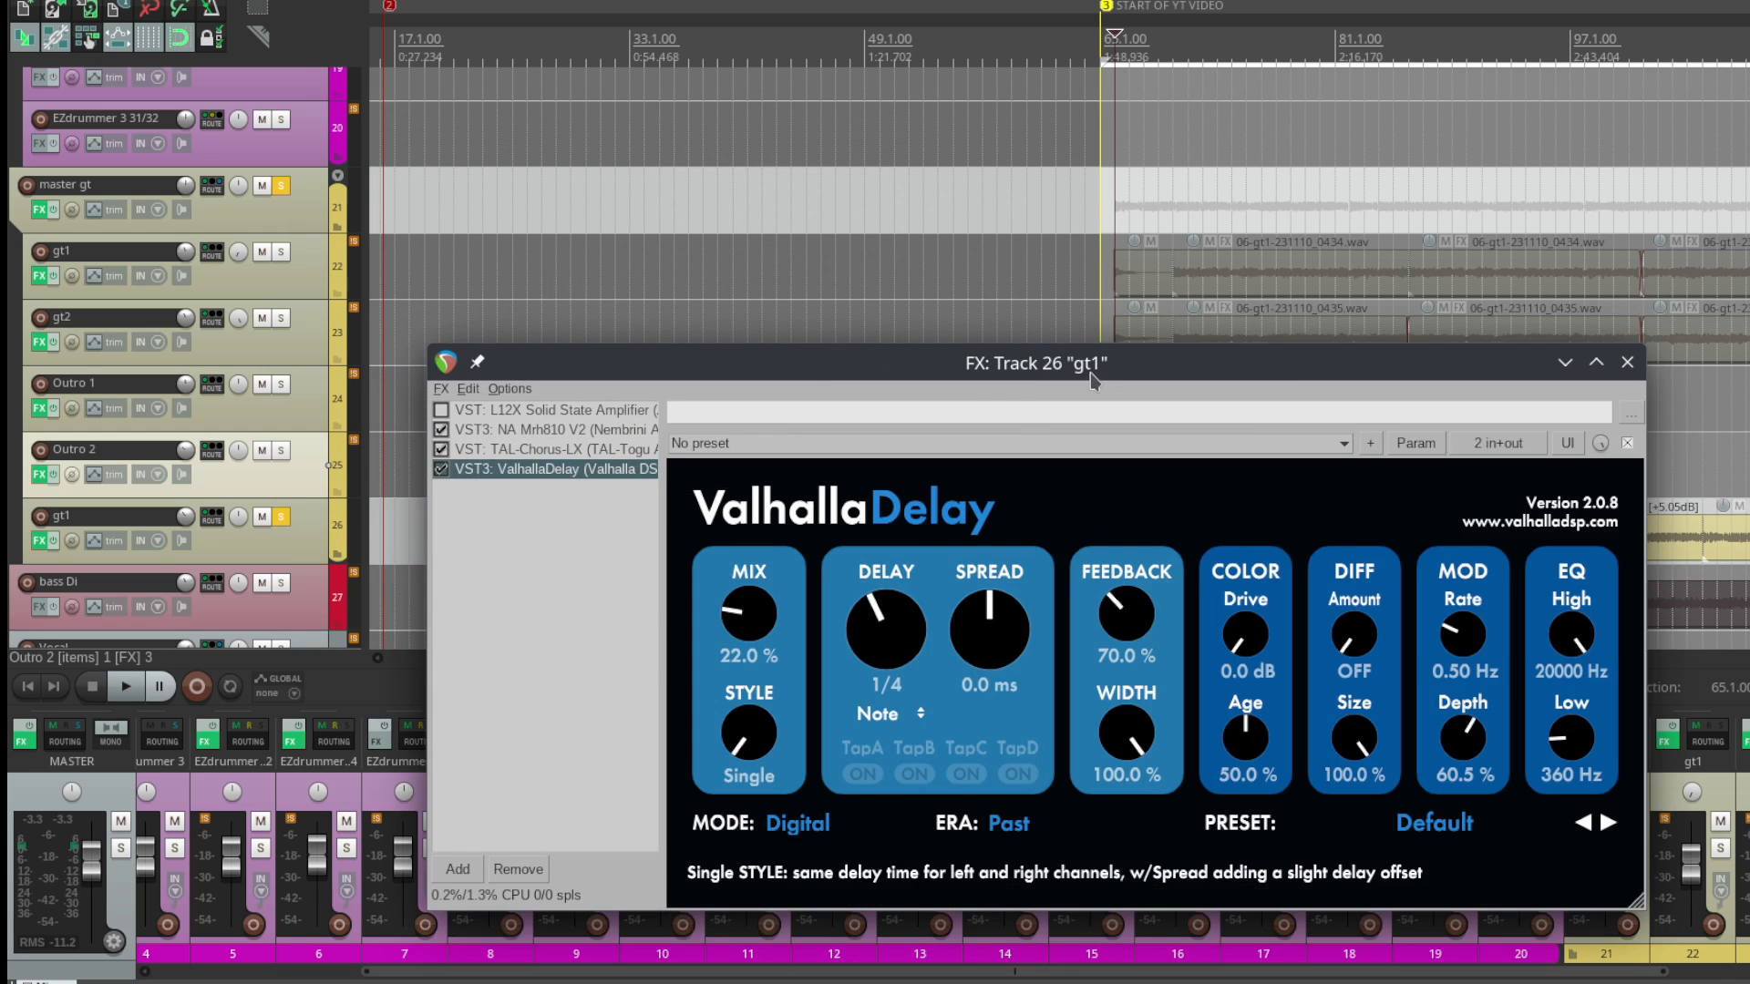
drag(1090, 373, 1027, 311)
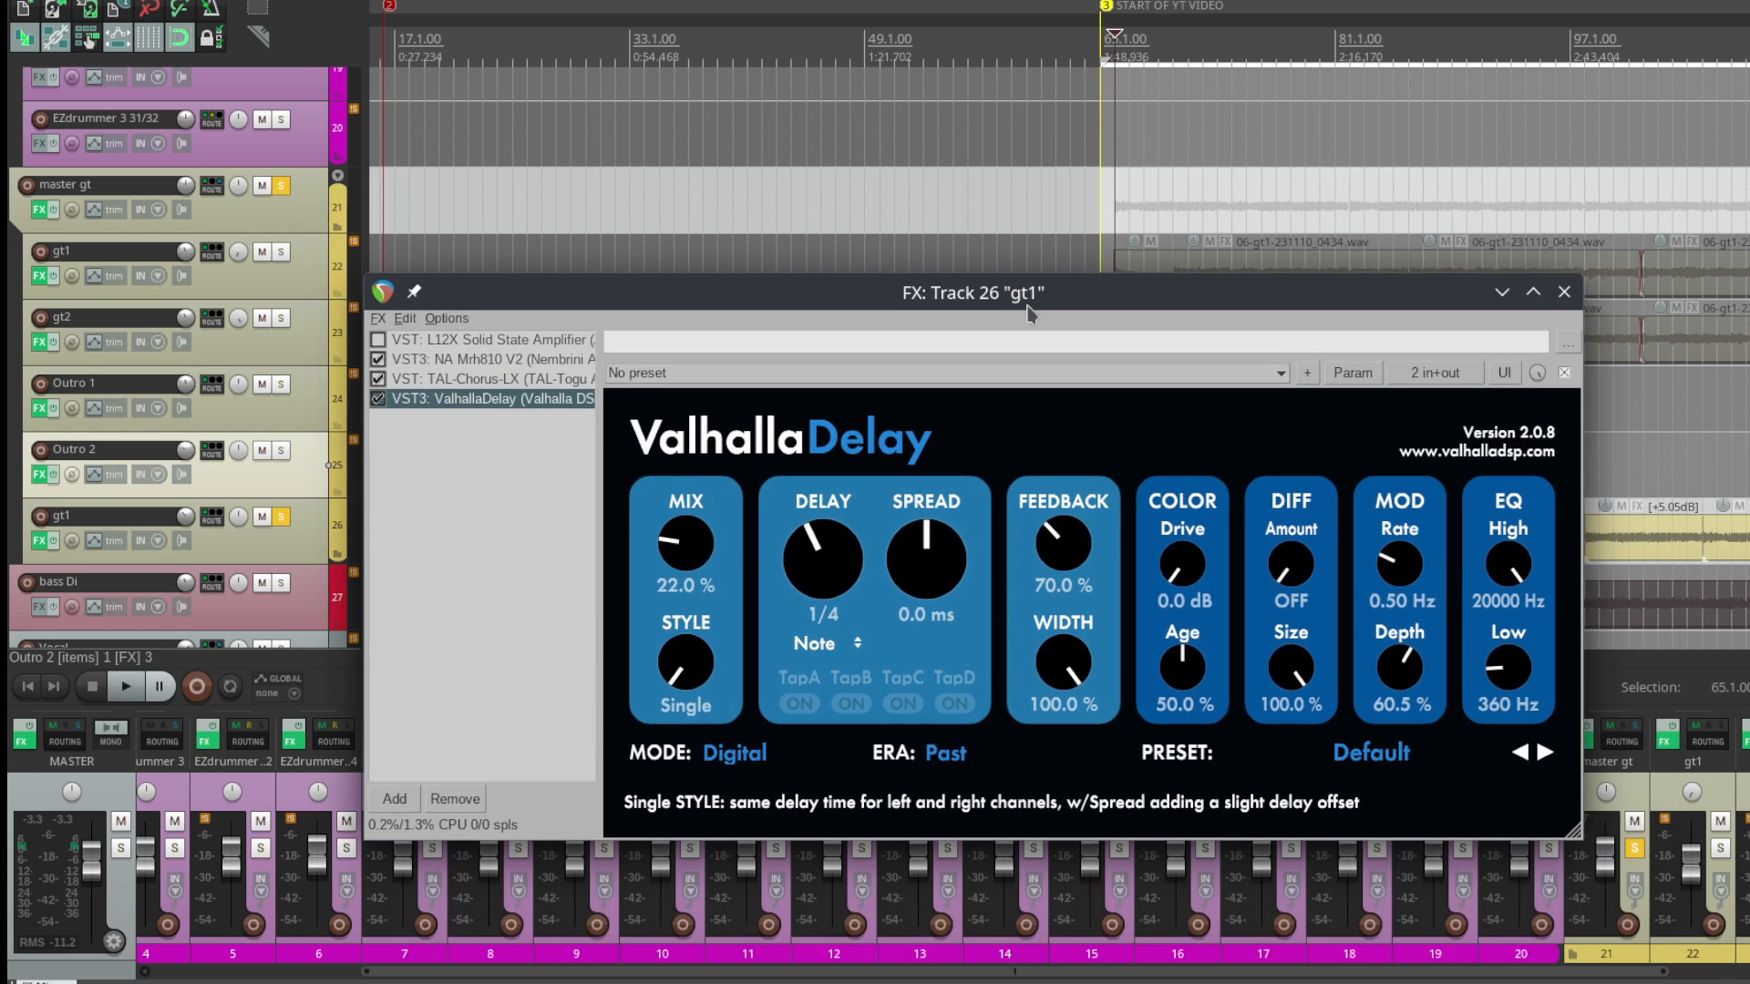
click(1560, 296)
Step: Play the soloed gt1 track 26 from just before its second section at bar 137
scroll(1555, 342, down, 3)
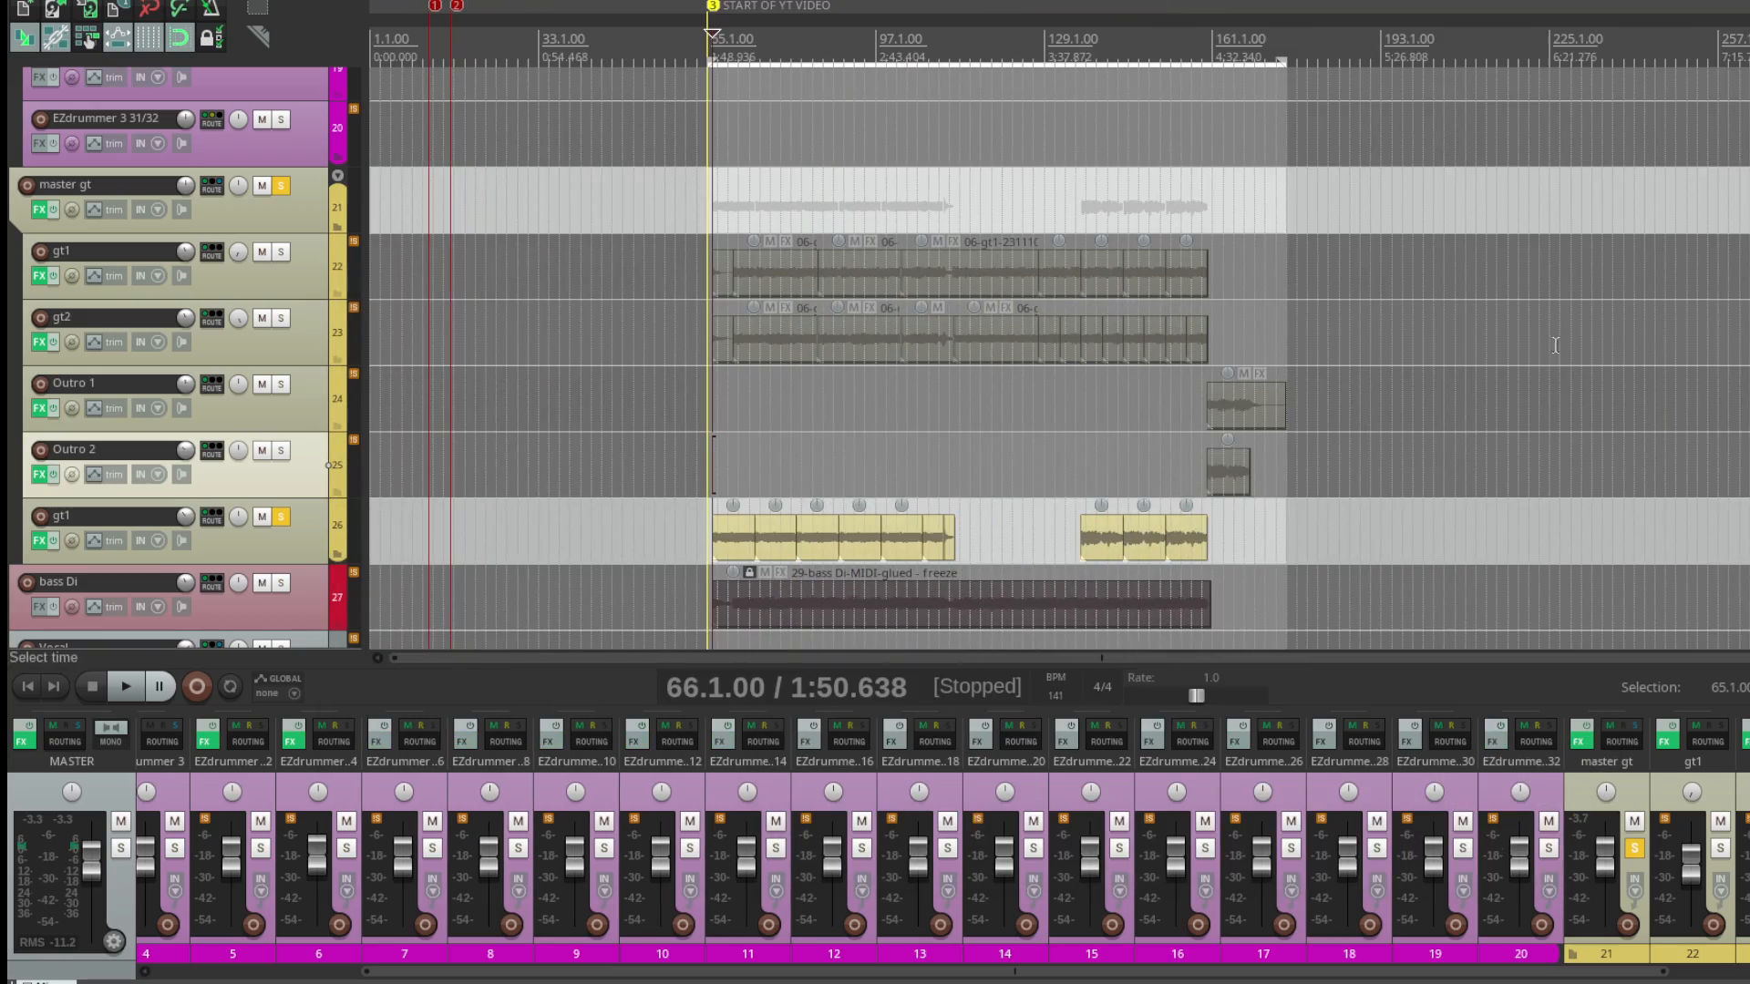
click(1086, 427)
scroll(1173, 426, up, 2)
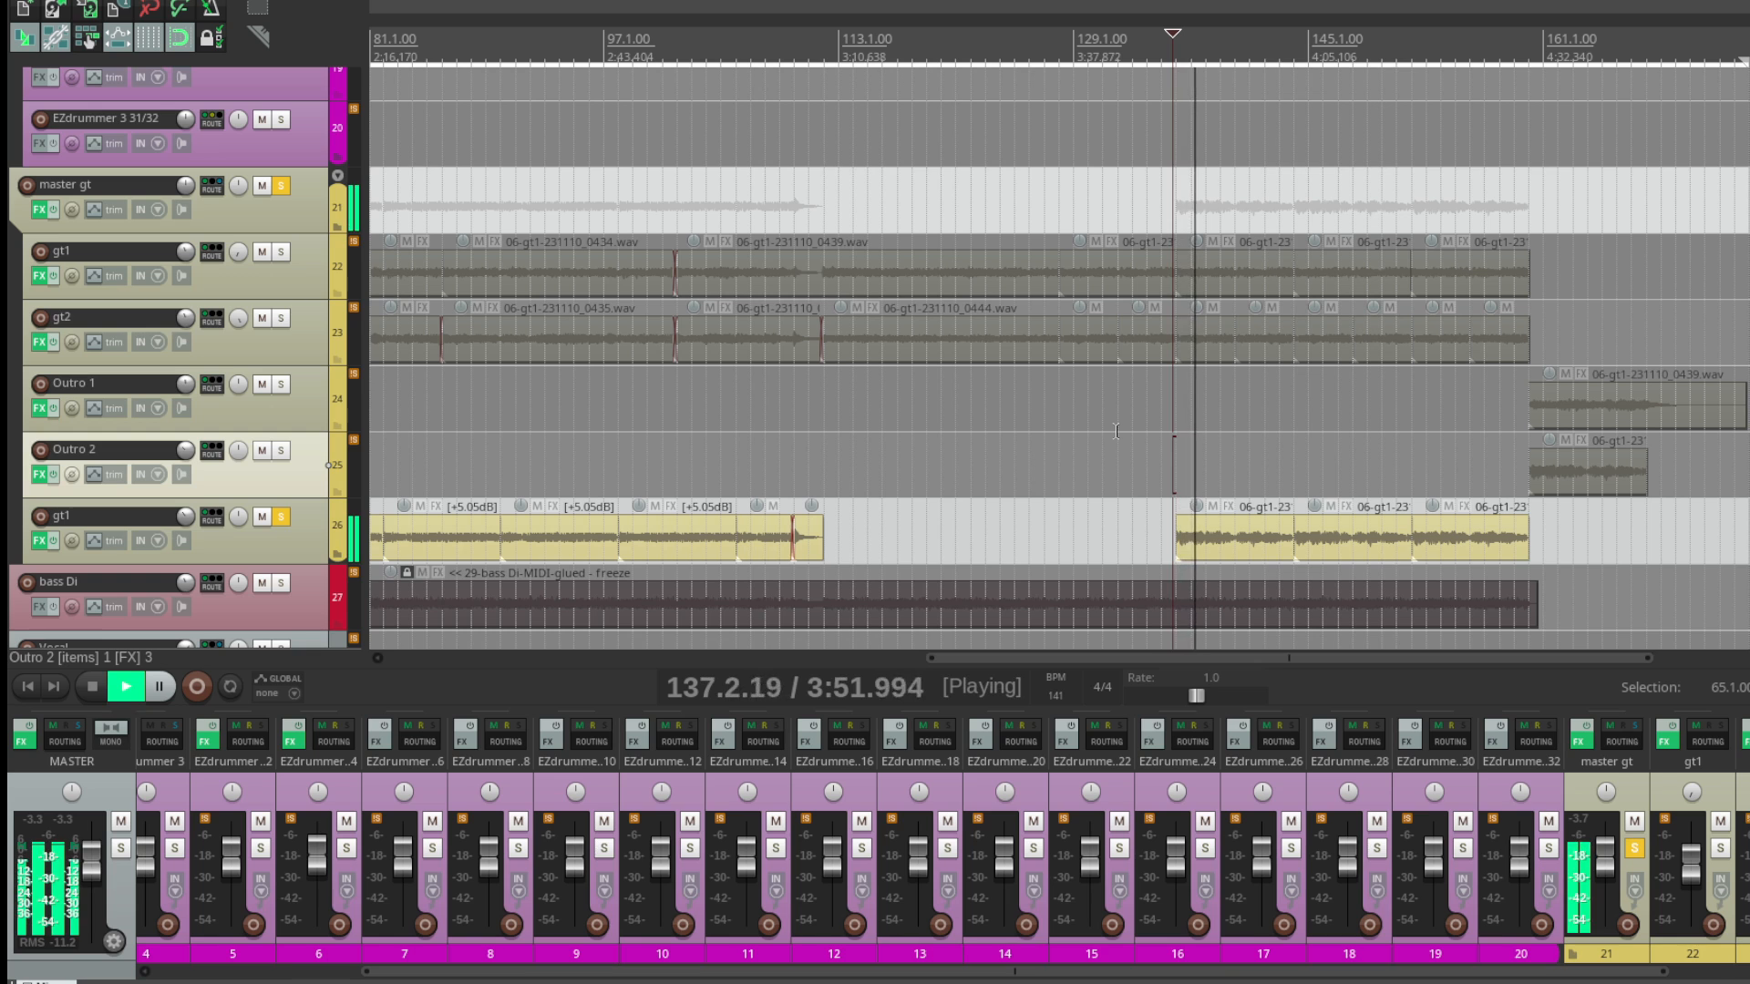
scroll(1116, 430, up, 3)
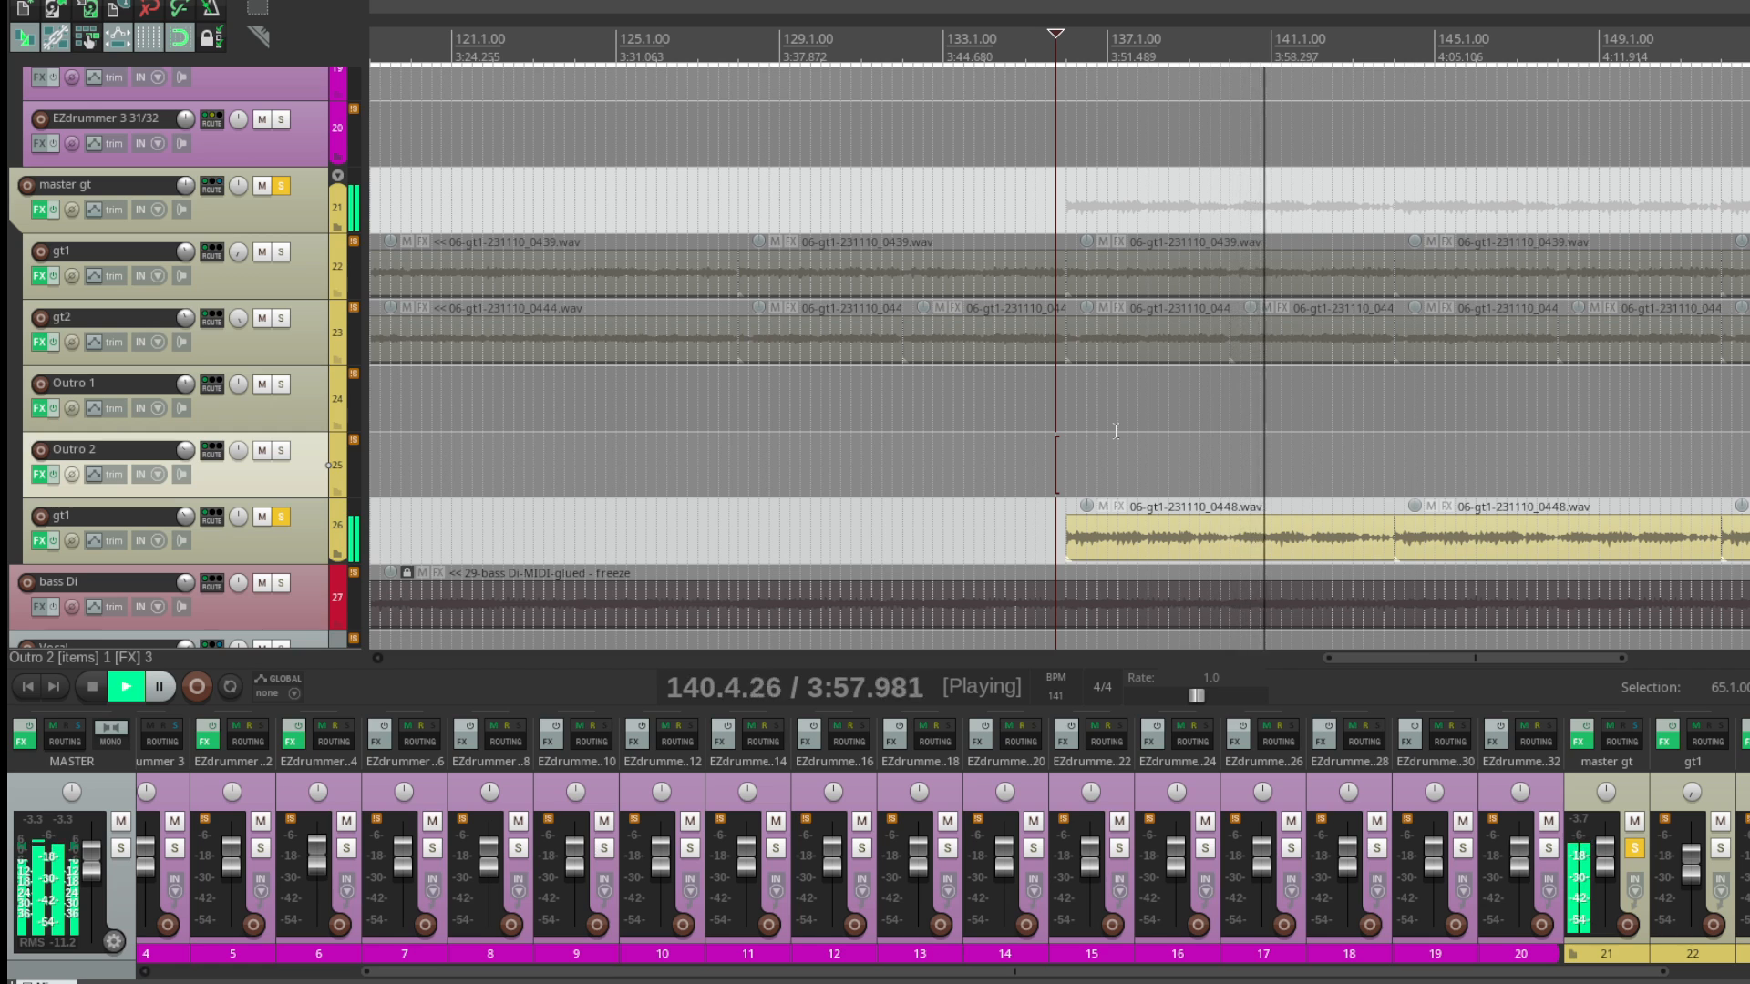
scroll(1116, 430, down, 2)
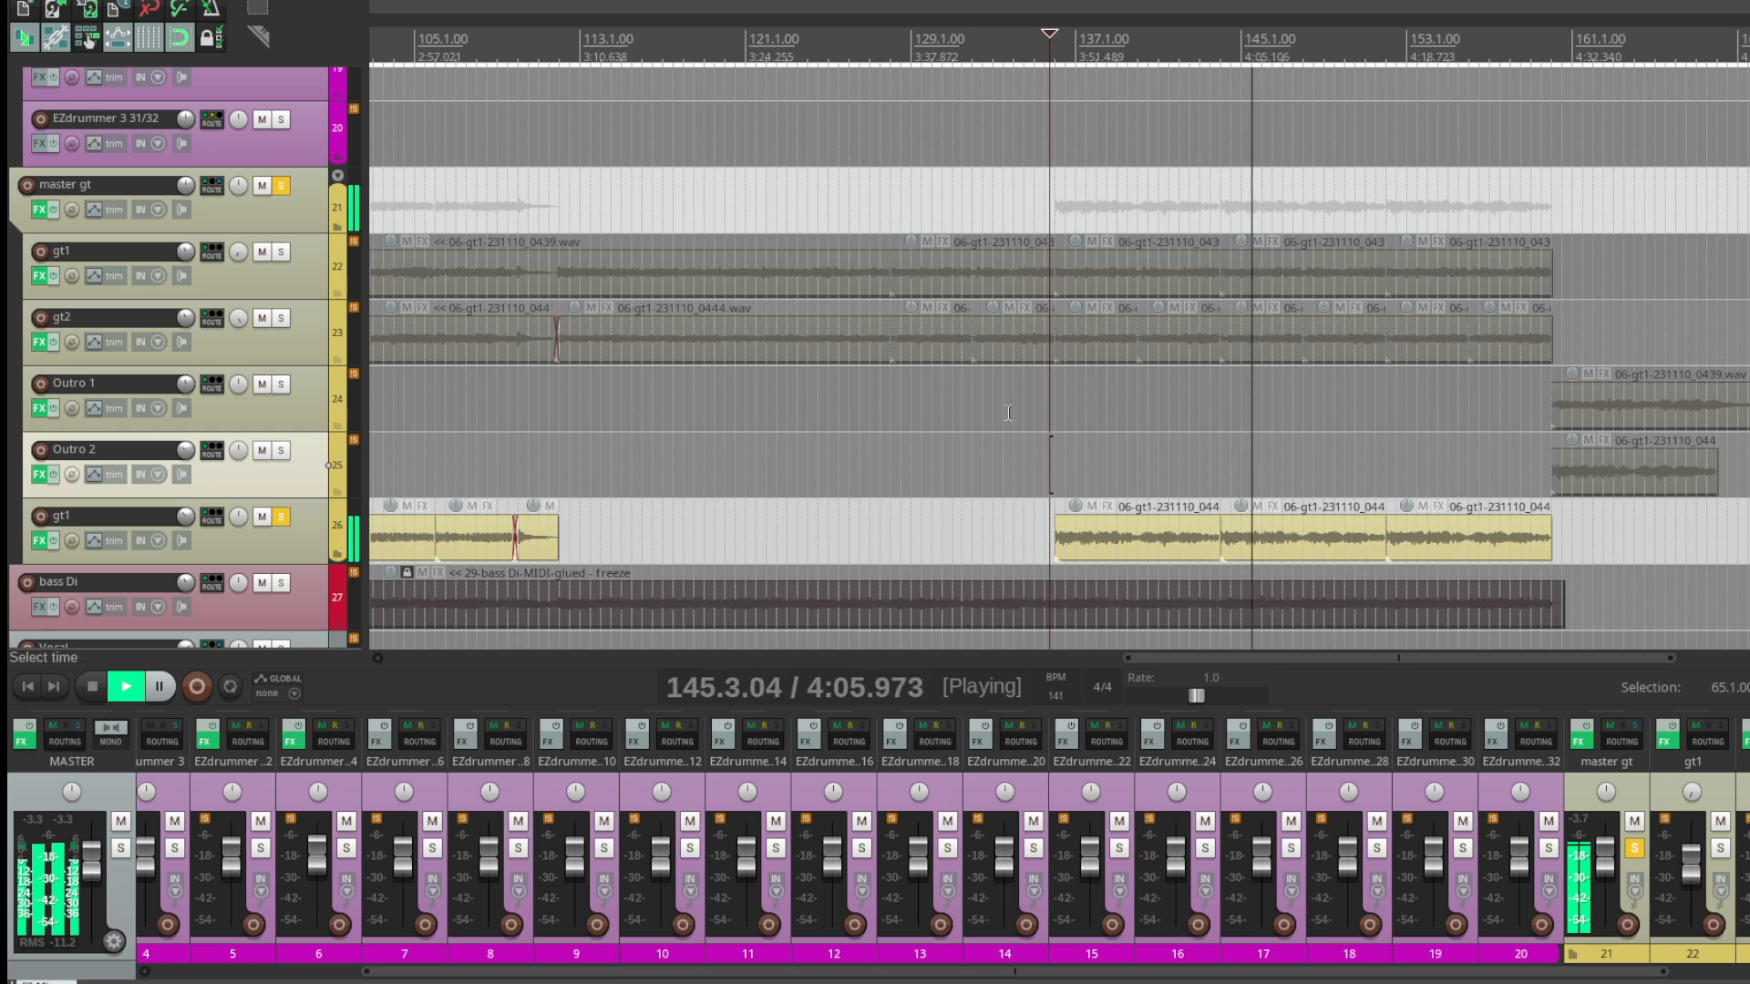
Step: Clear the solos on the master gt folder and gt1 track 26 during playback to hear the full mix
click(281, 185)
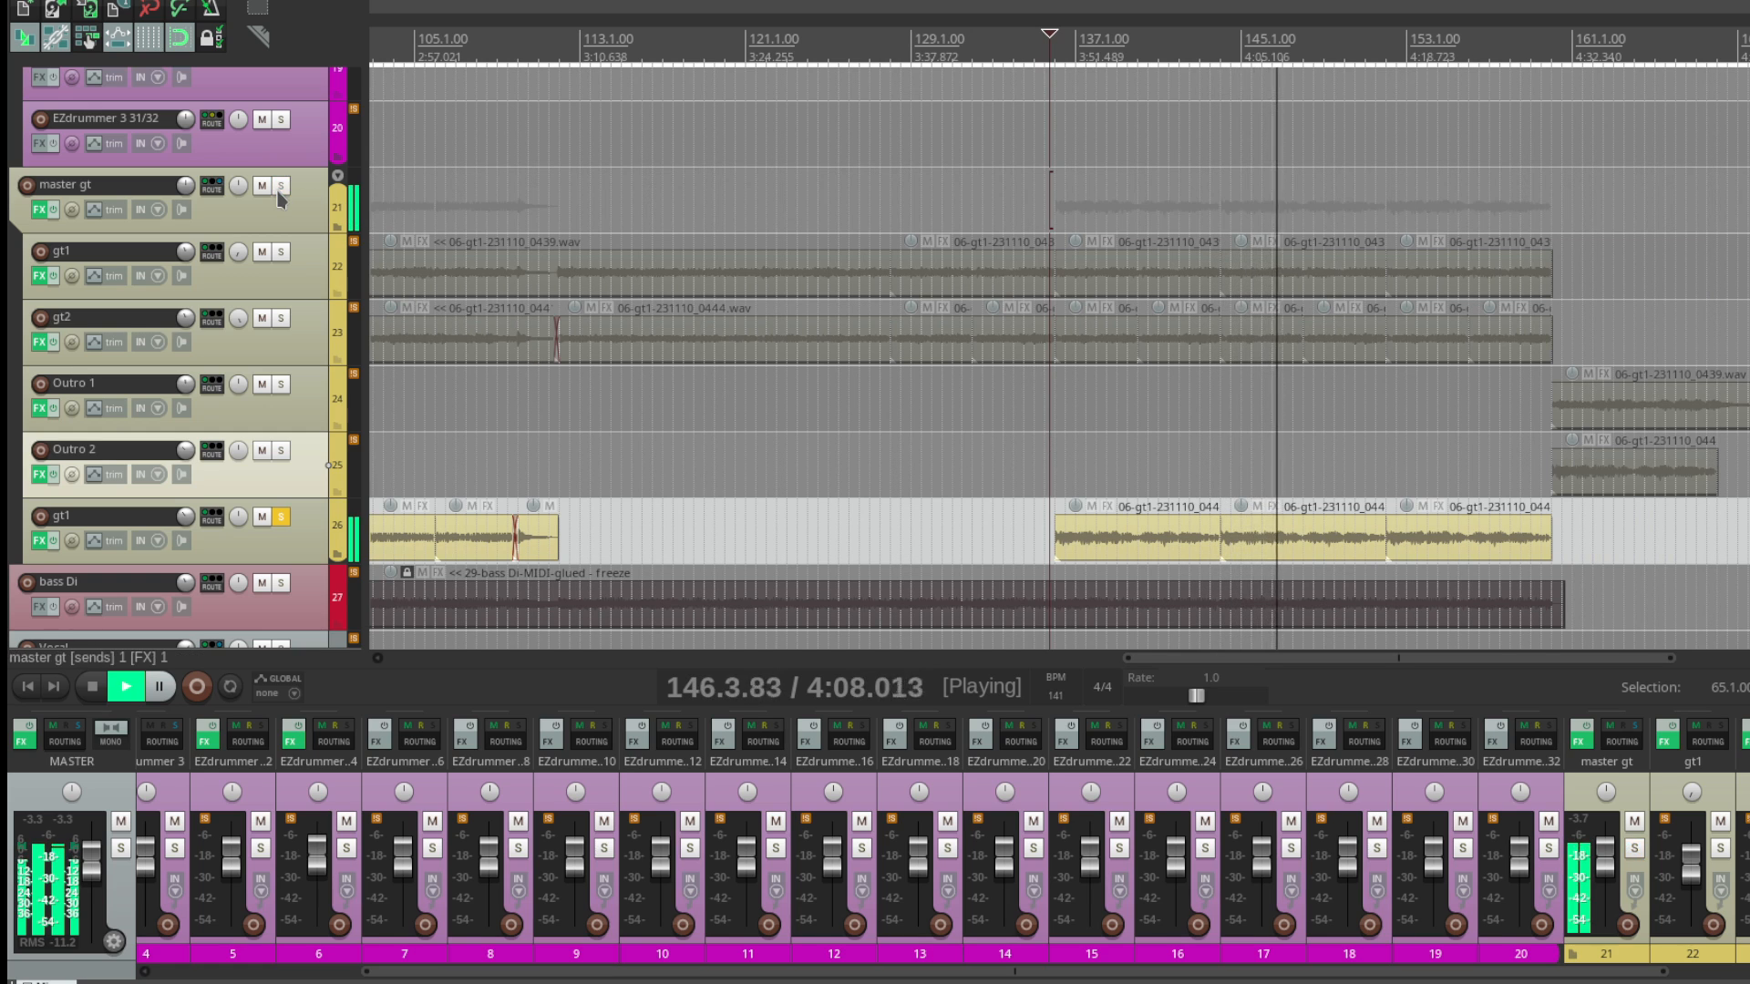
click(281, 517)
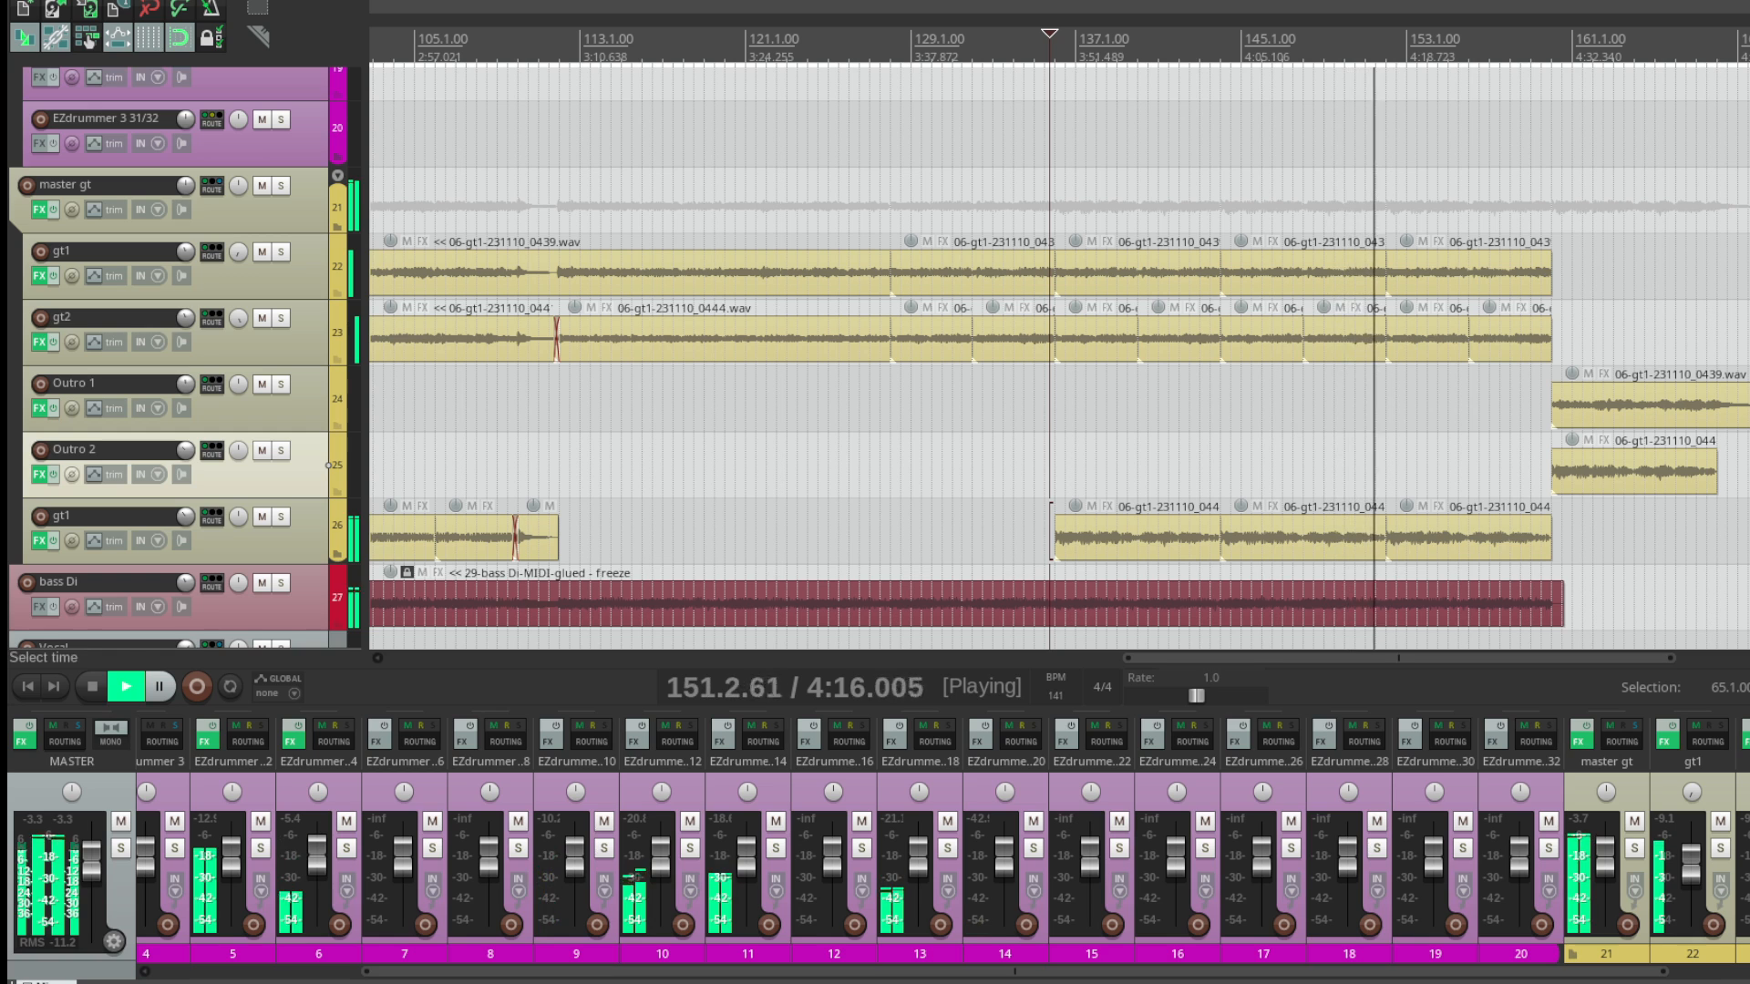
Step: Play the full mix from the start of the Outro guitar parts at bar 160, and stop
key(space)
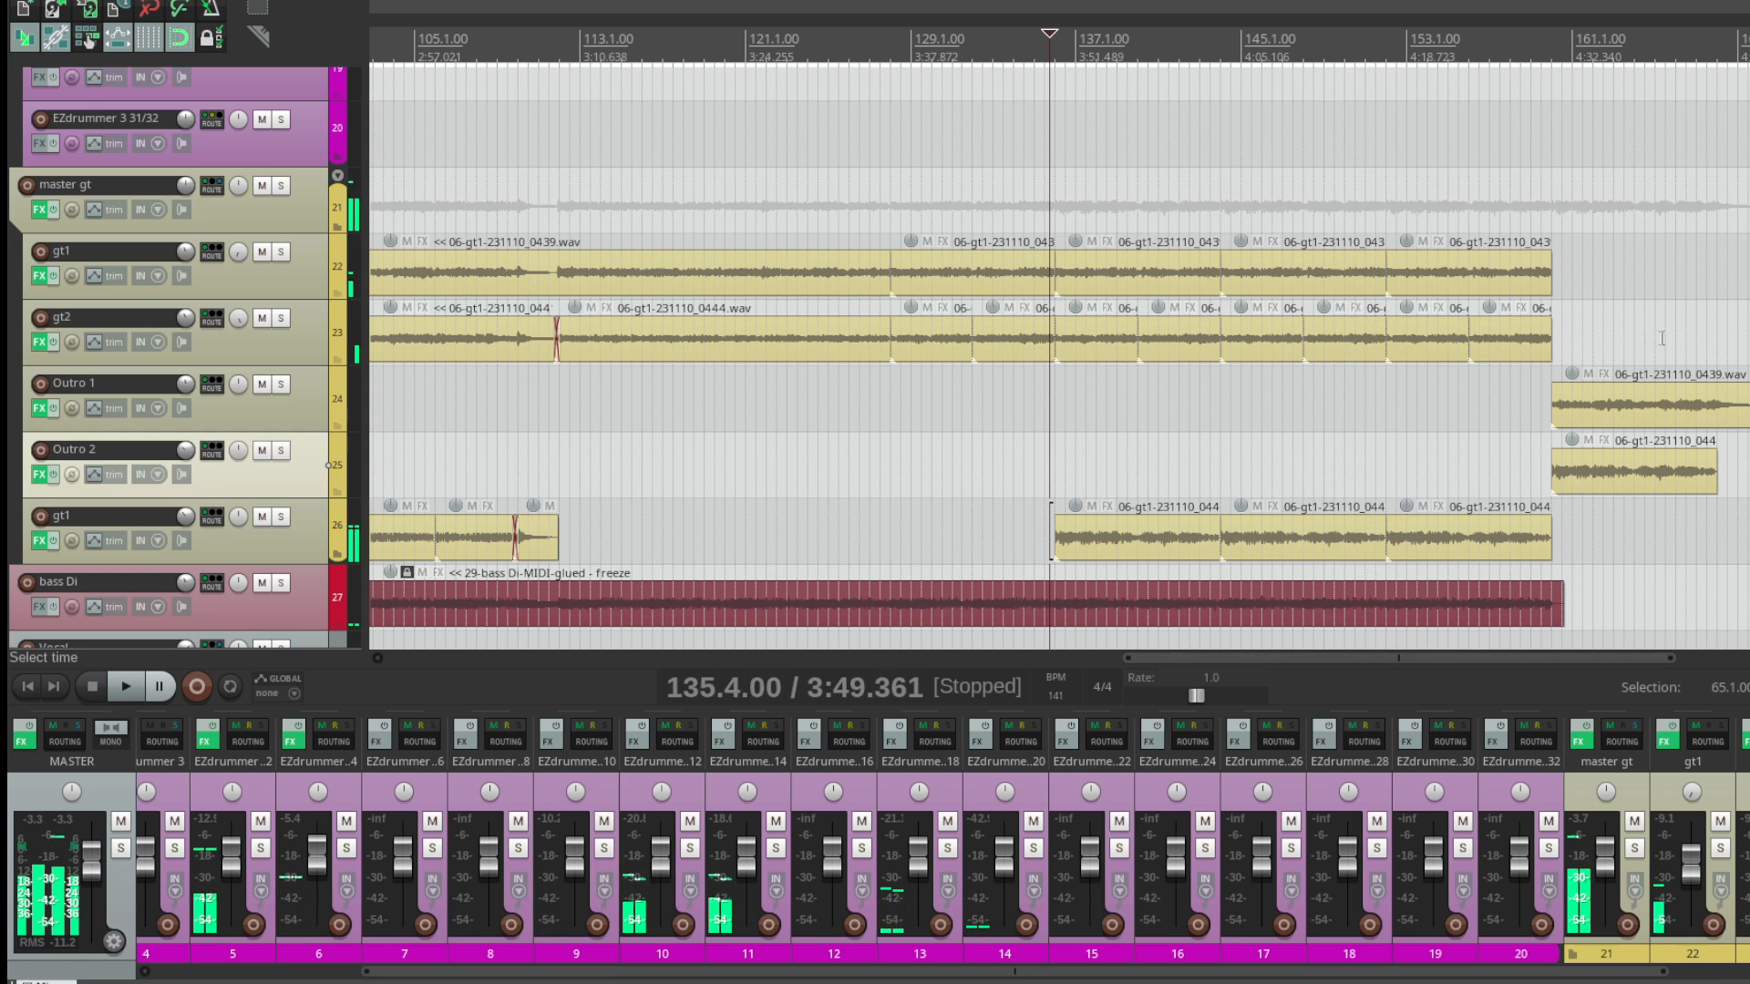
click(1549, 199)
scroll(1566, 377, up, 4)
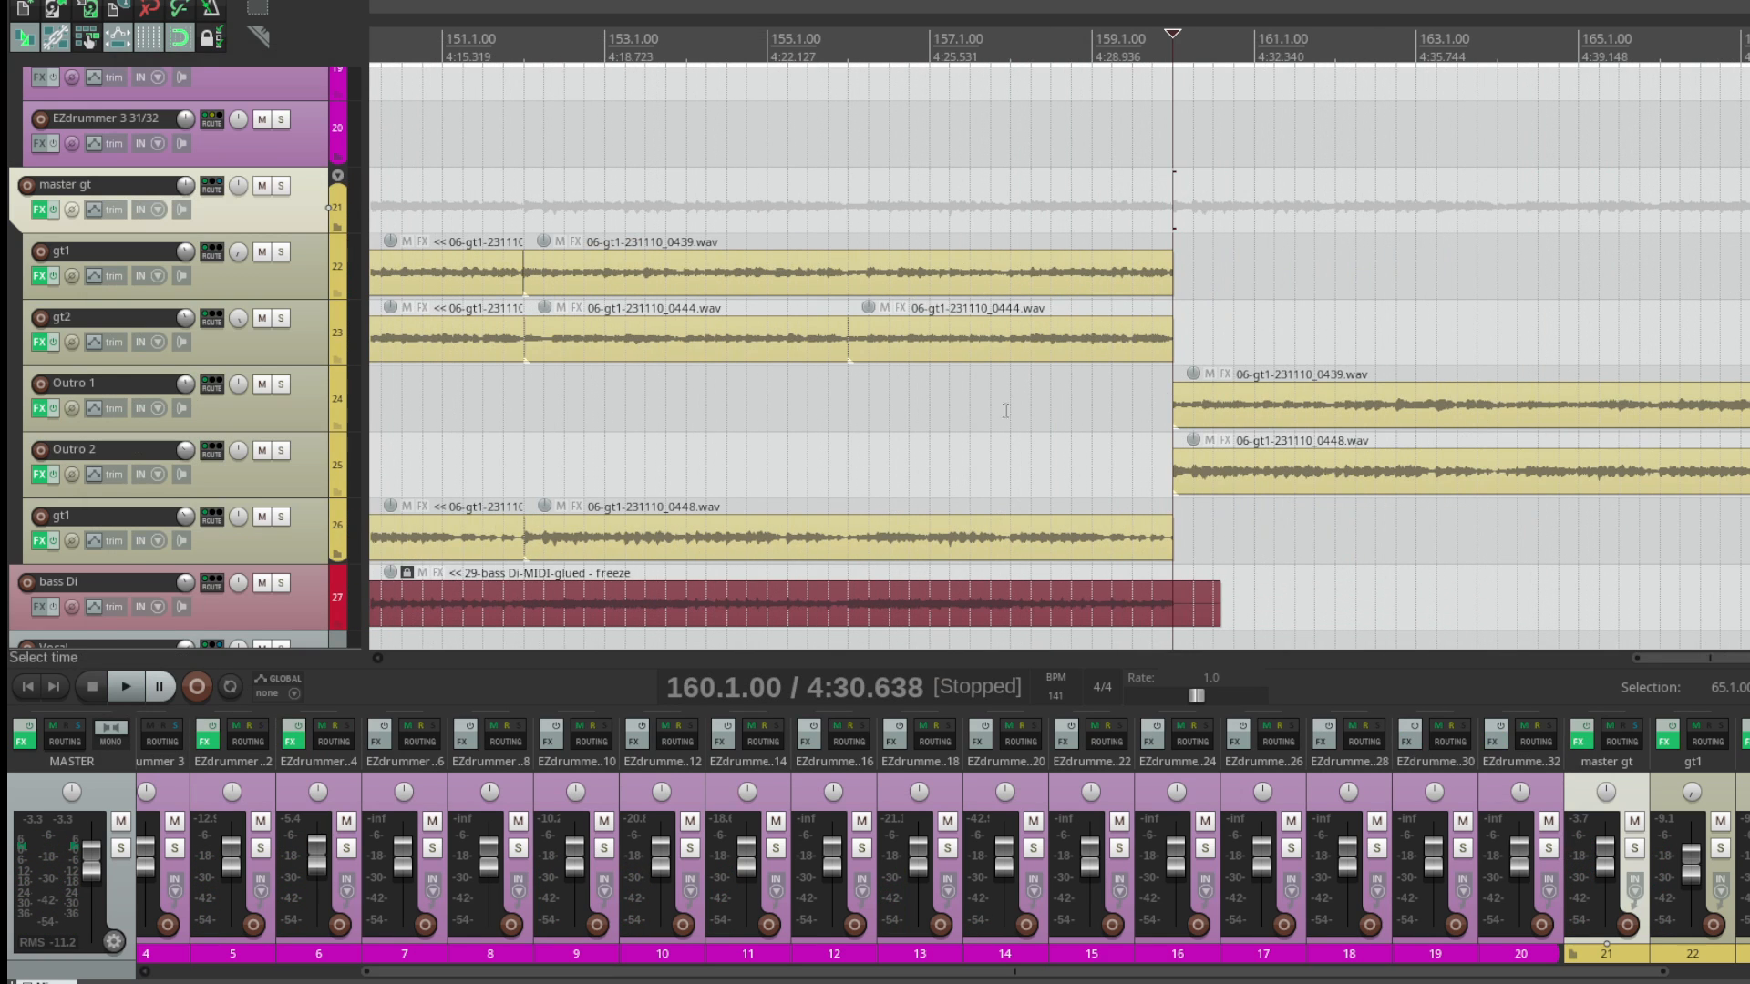
key(space)
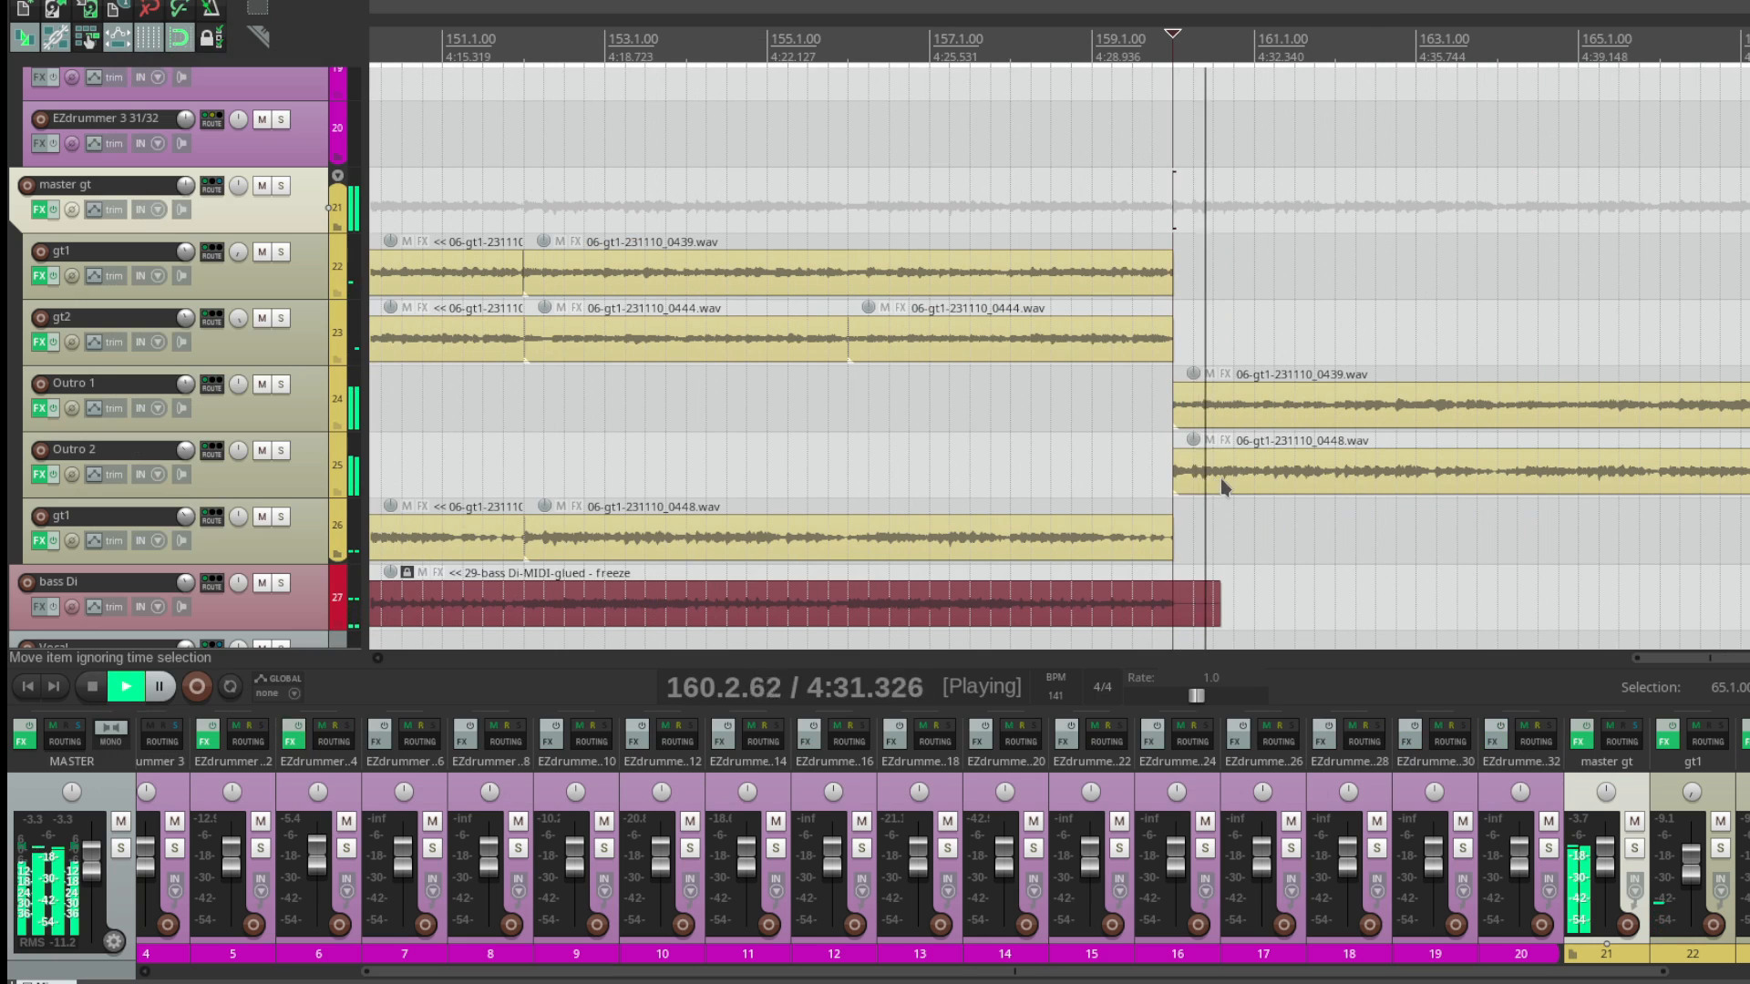
scroll(1221, 483, down, 2)
scroll(1223, 479, down, 1)
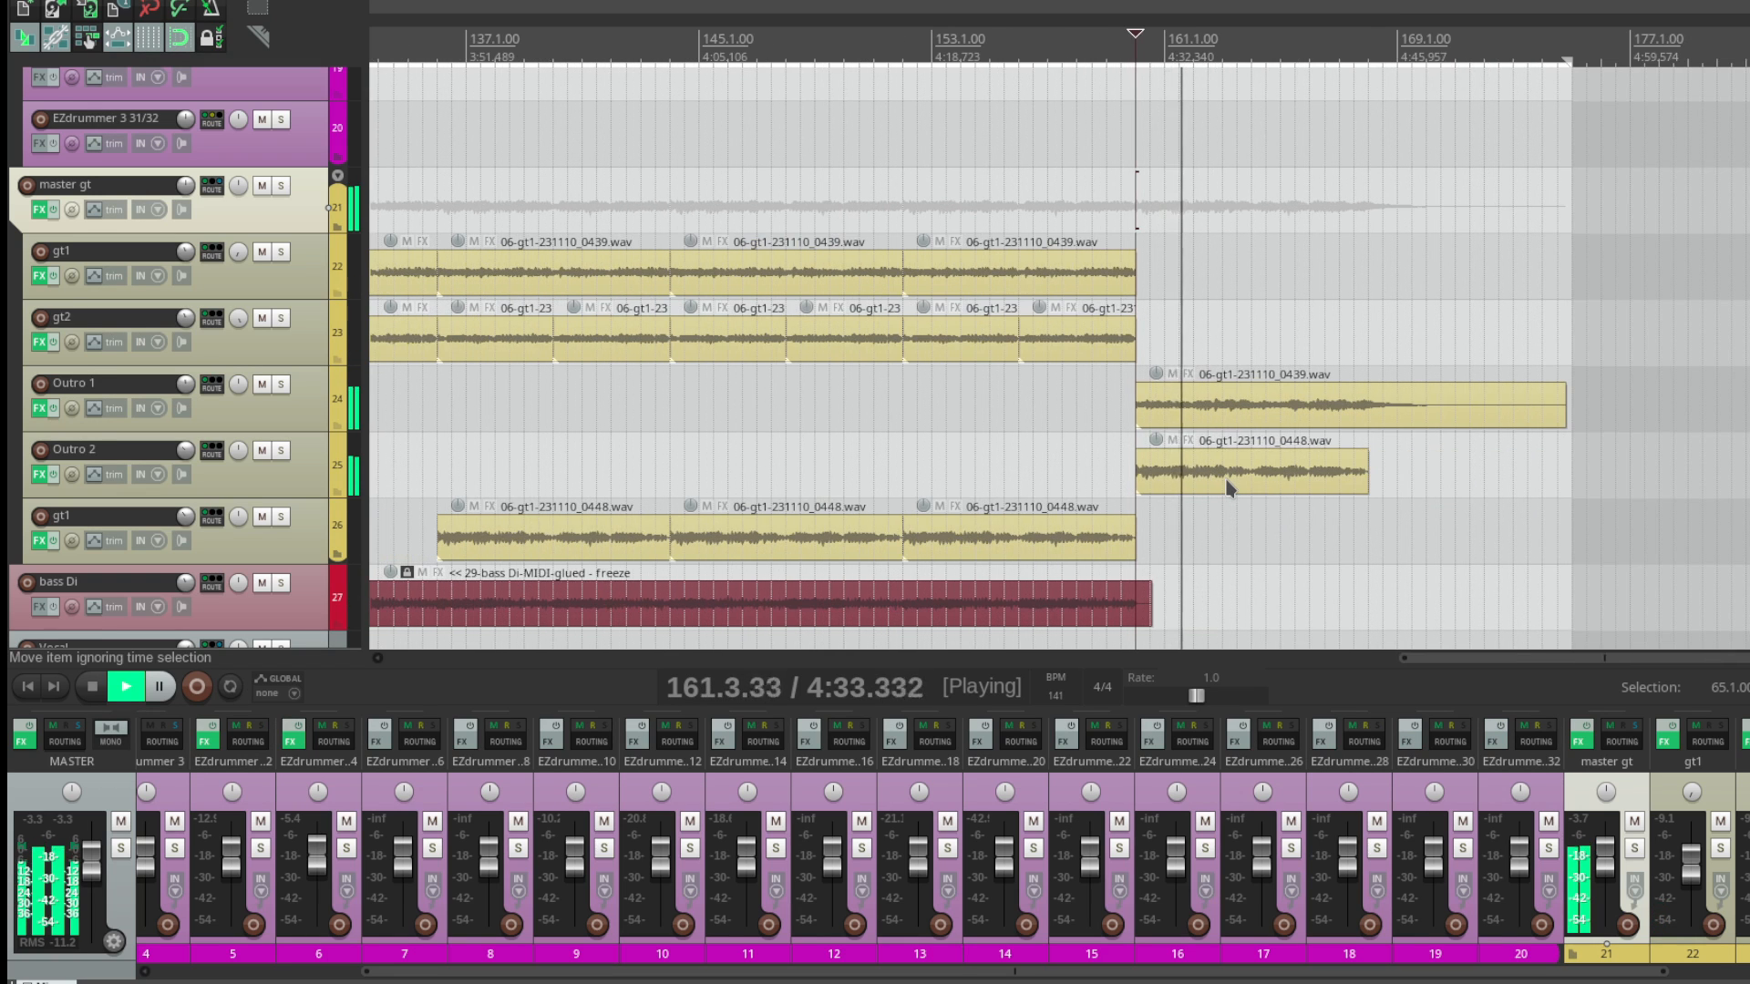
key(space)
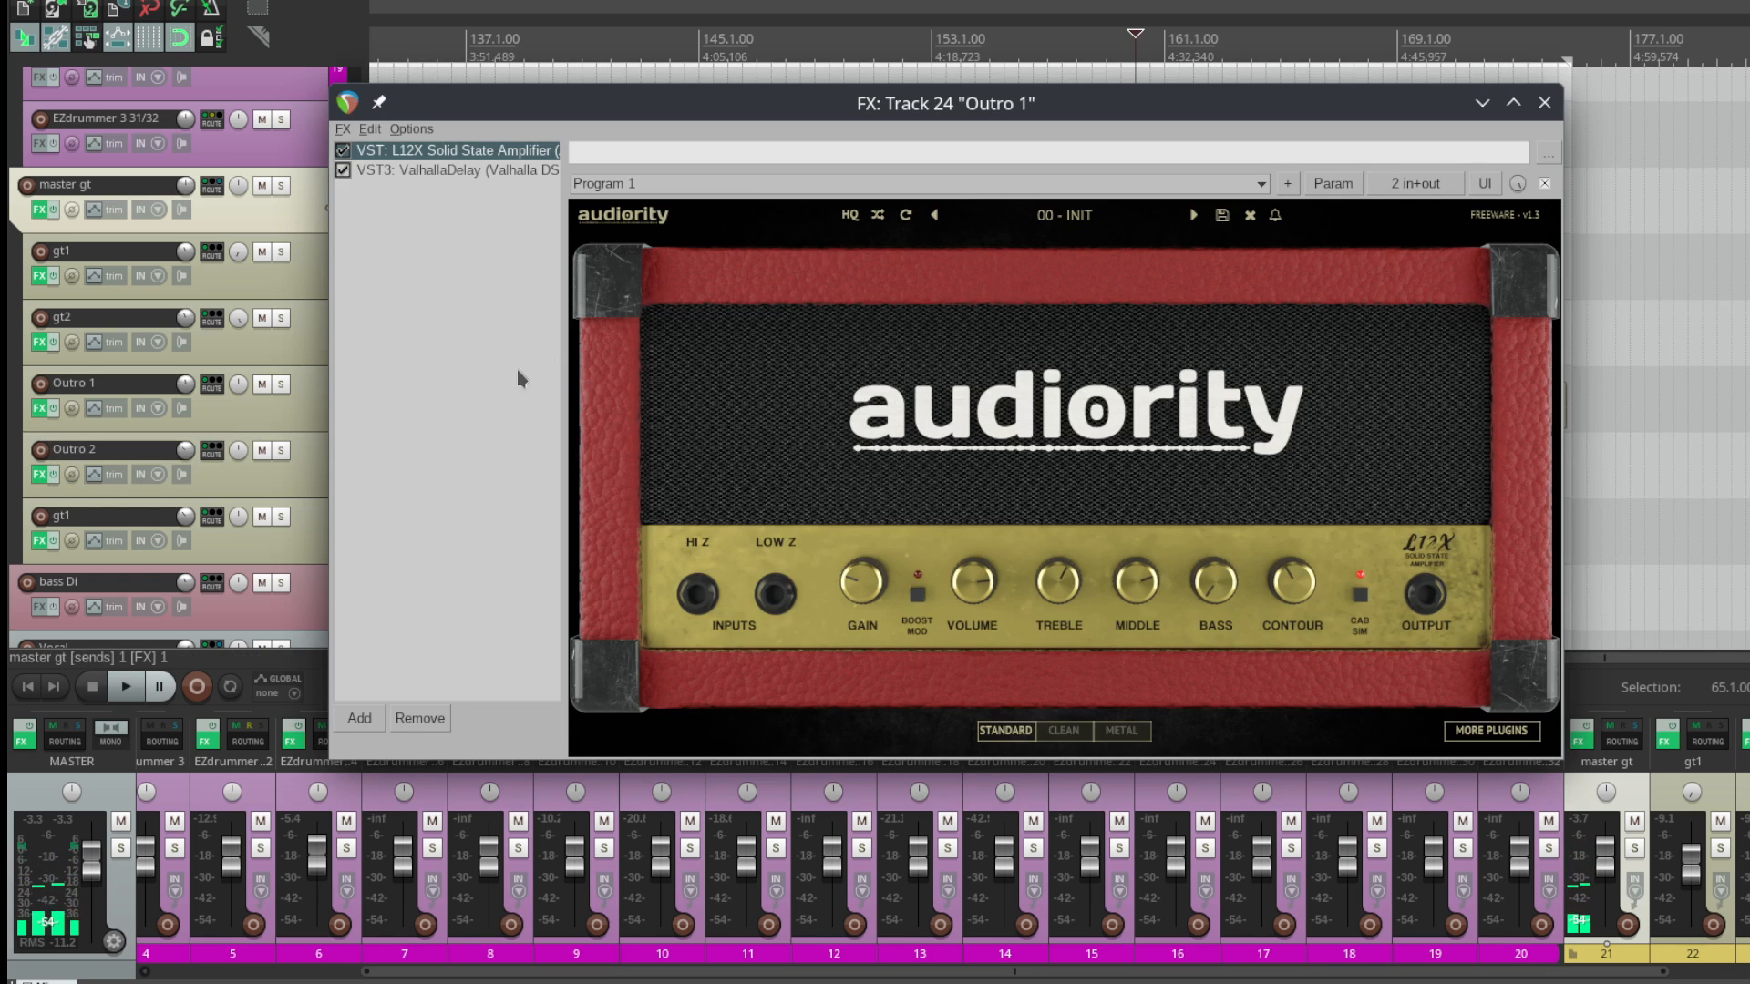
Step: Show the ValhallaDelay settings in the FX chain of the Outro 1 track, and close the chain
click(518, 378)
click(455, 171)
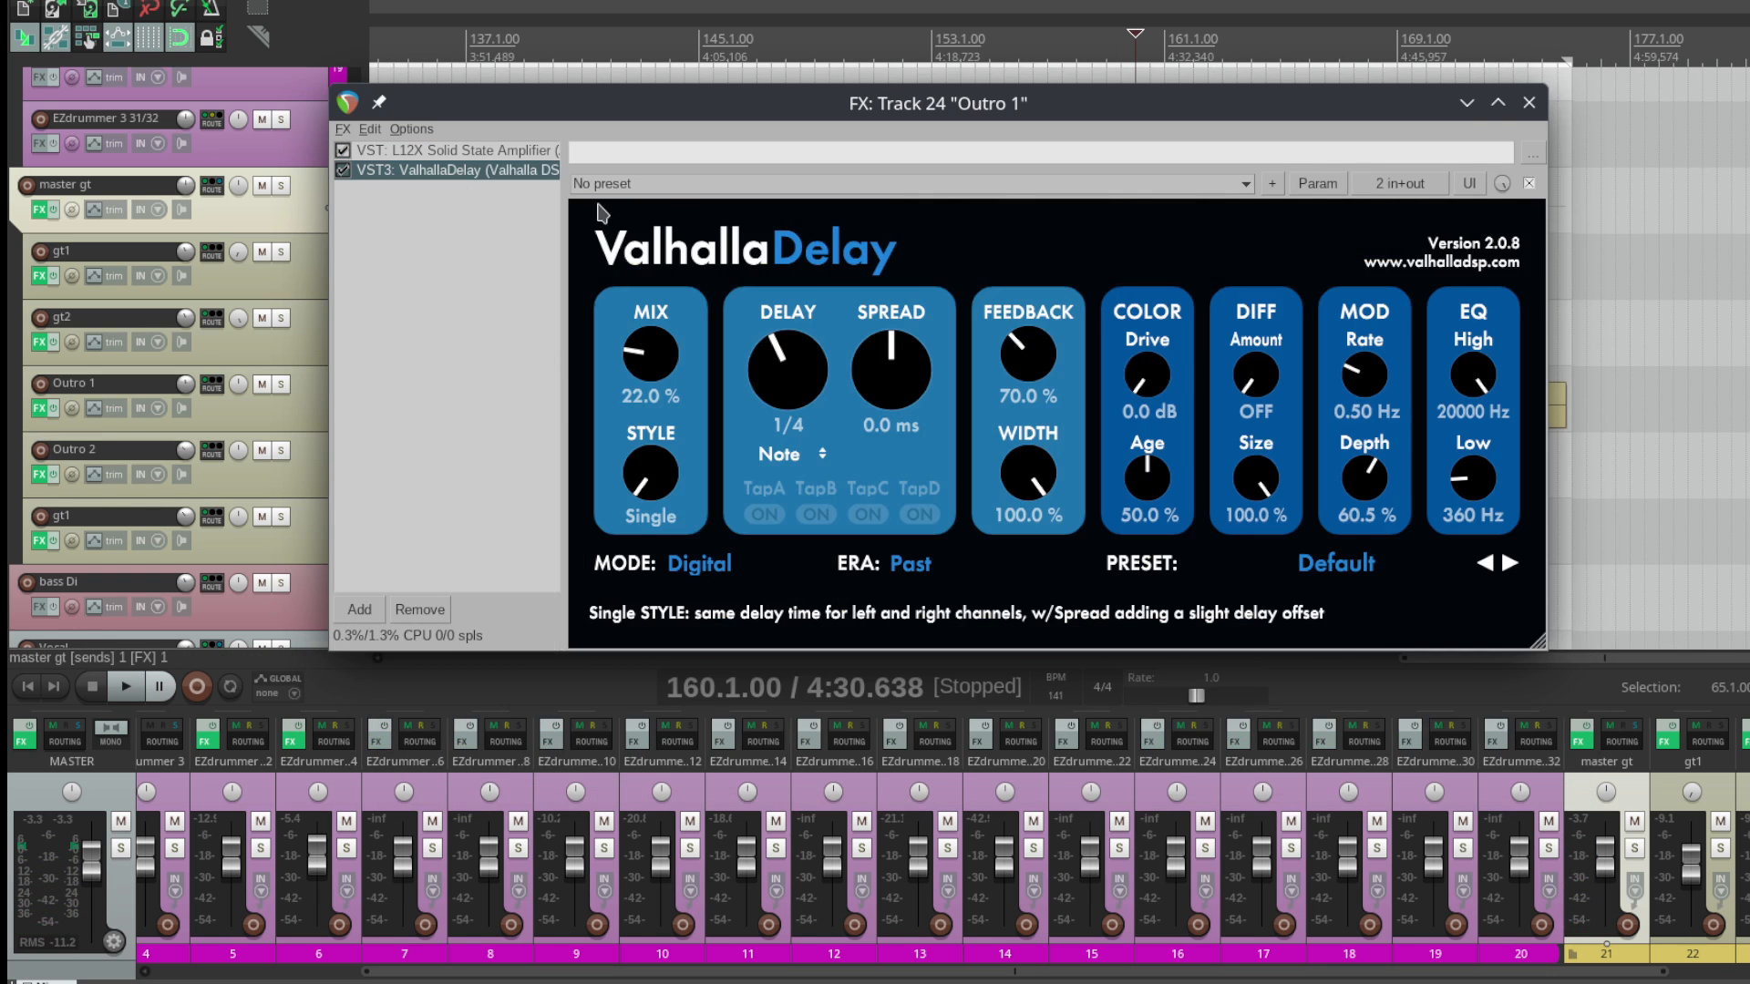
click(1528, 103)
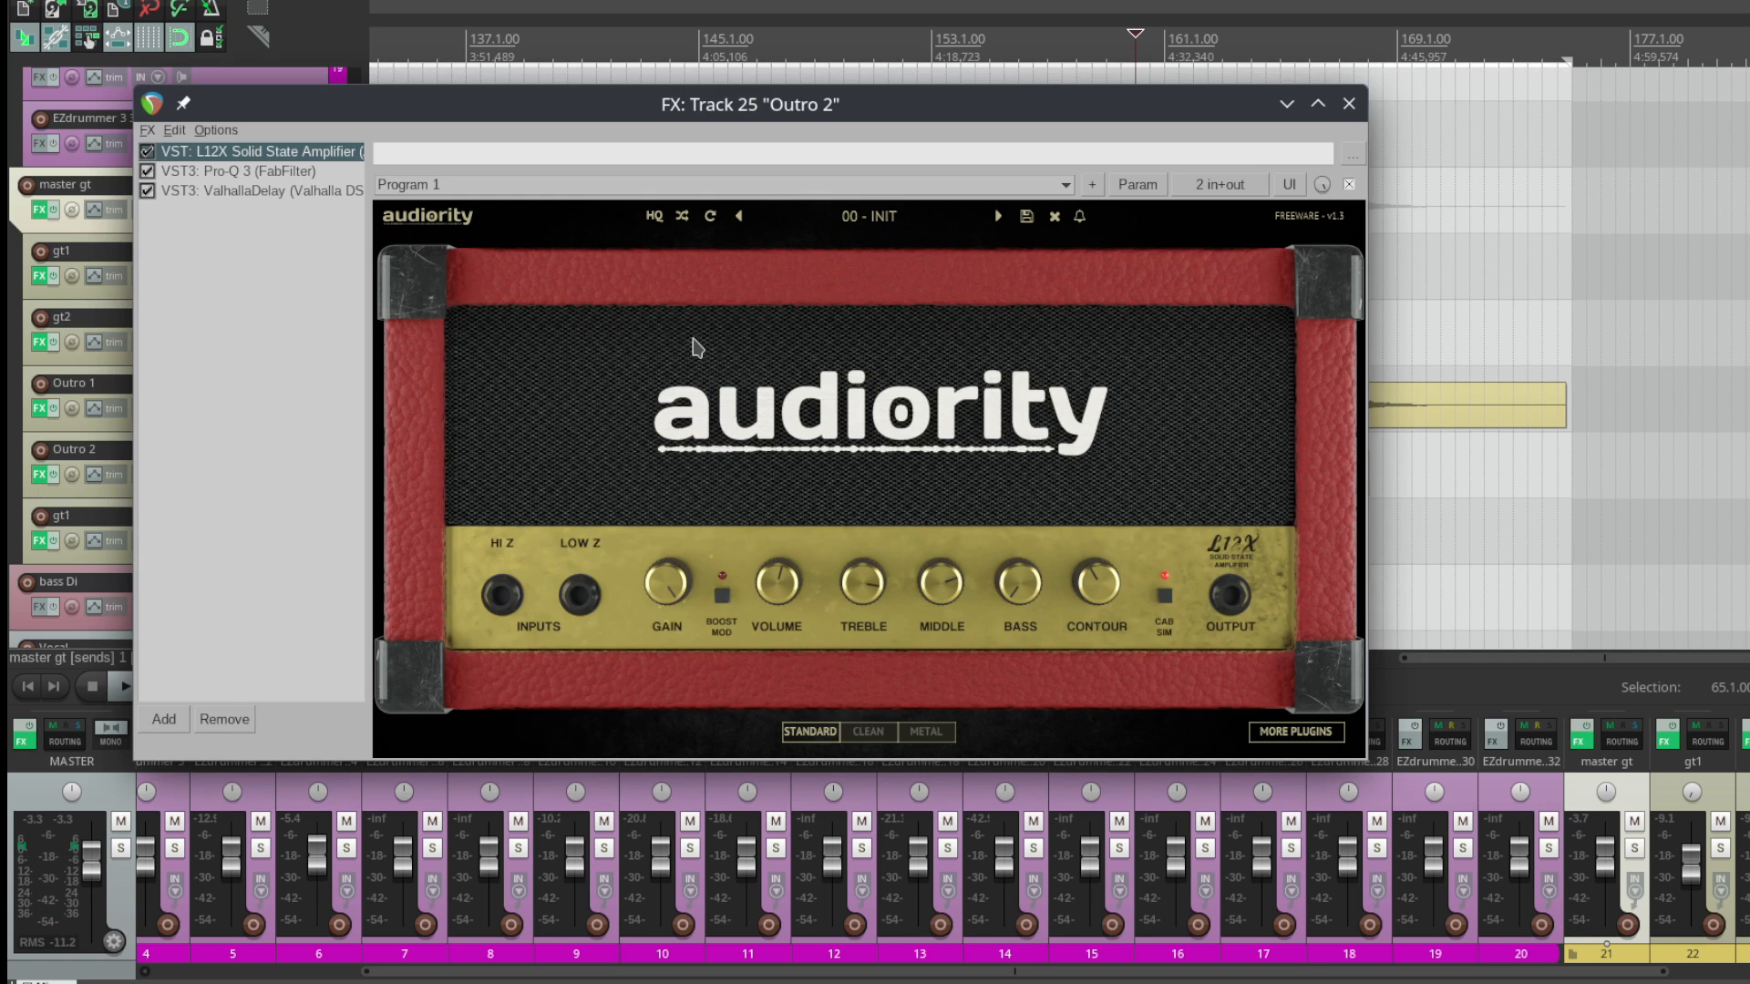
Step: Show the ValhallaDelay and Pro-Q 3 settings in the FX chain of the Outro 2 track
click(246, 194)
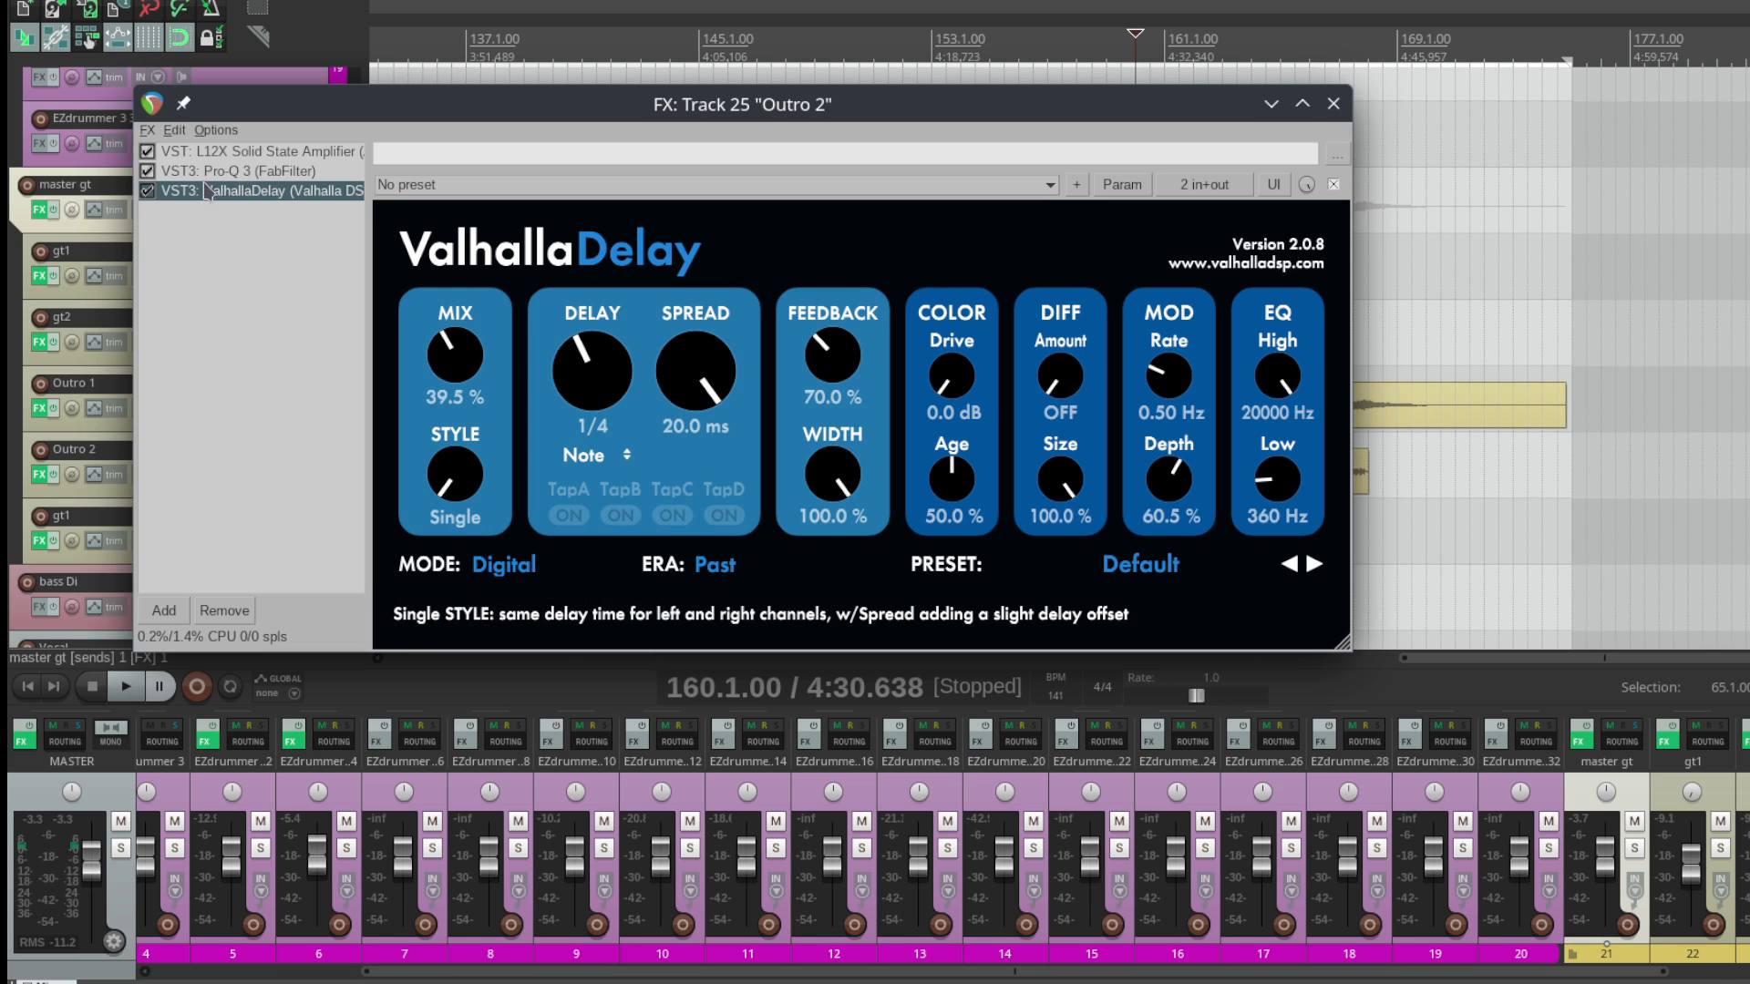
click(214, 154)
click(221, 173)
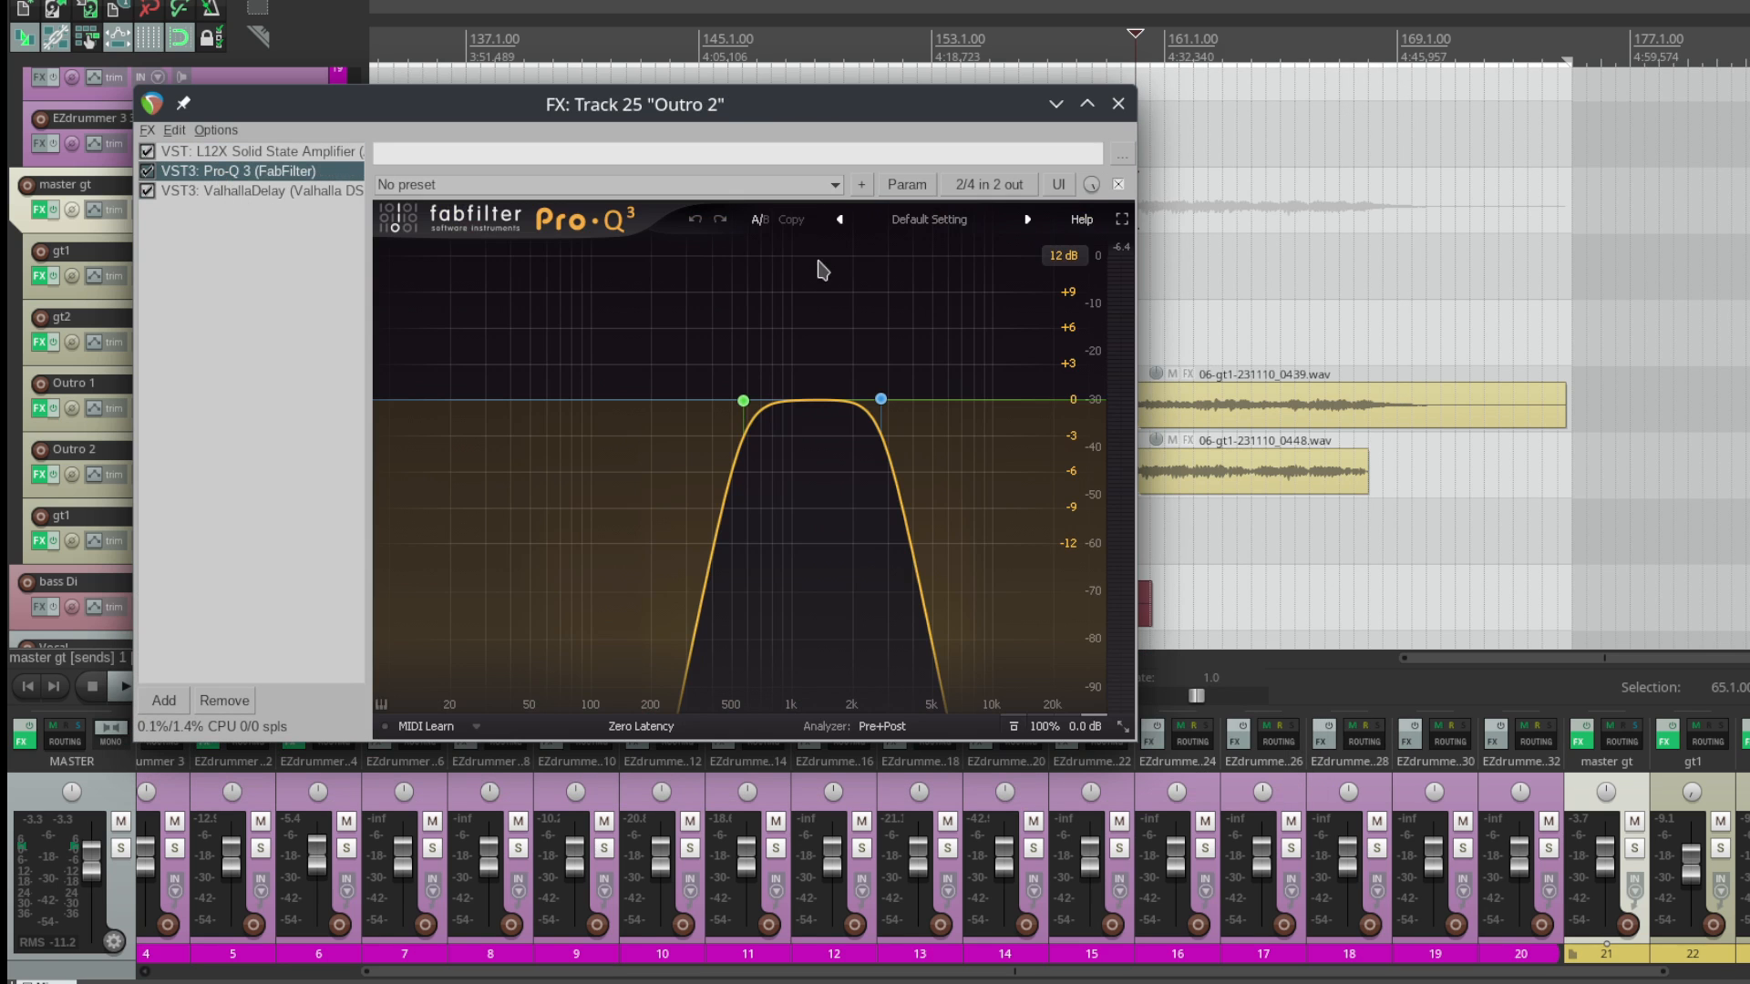
Step: Solo Outro 2 and play it from bar 160 with its Pro-Q 3 in view, and close the FX chain
drag(816, 103, 770, 220)
click(419, 488)
key(space)
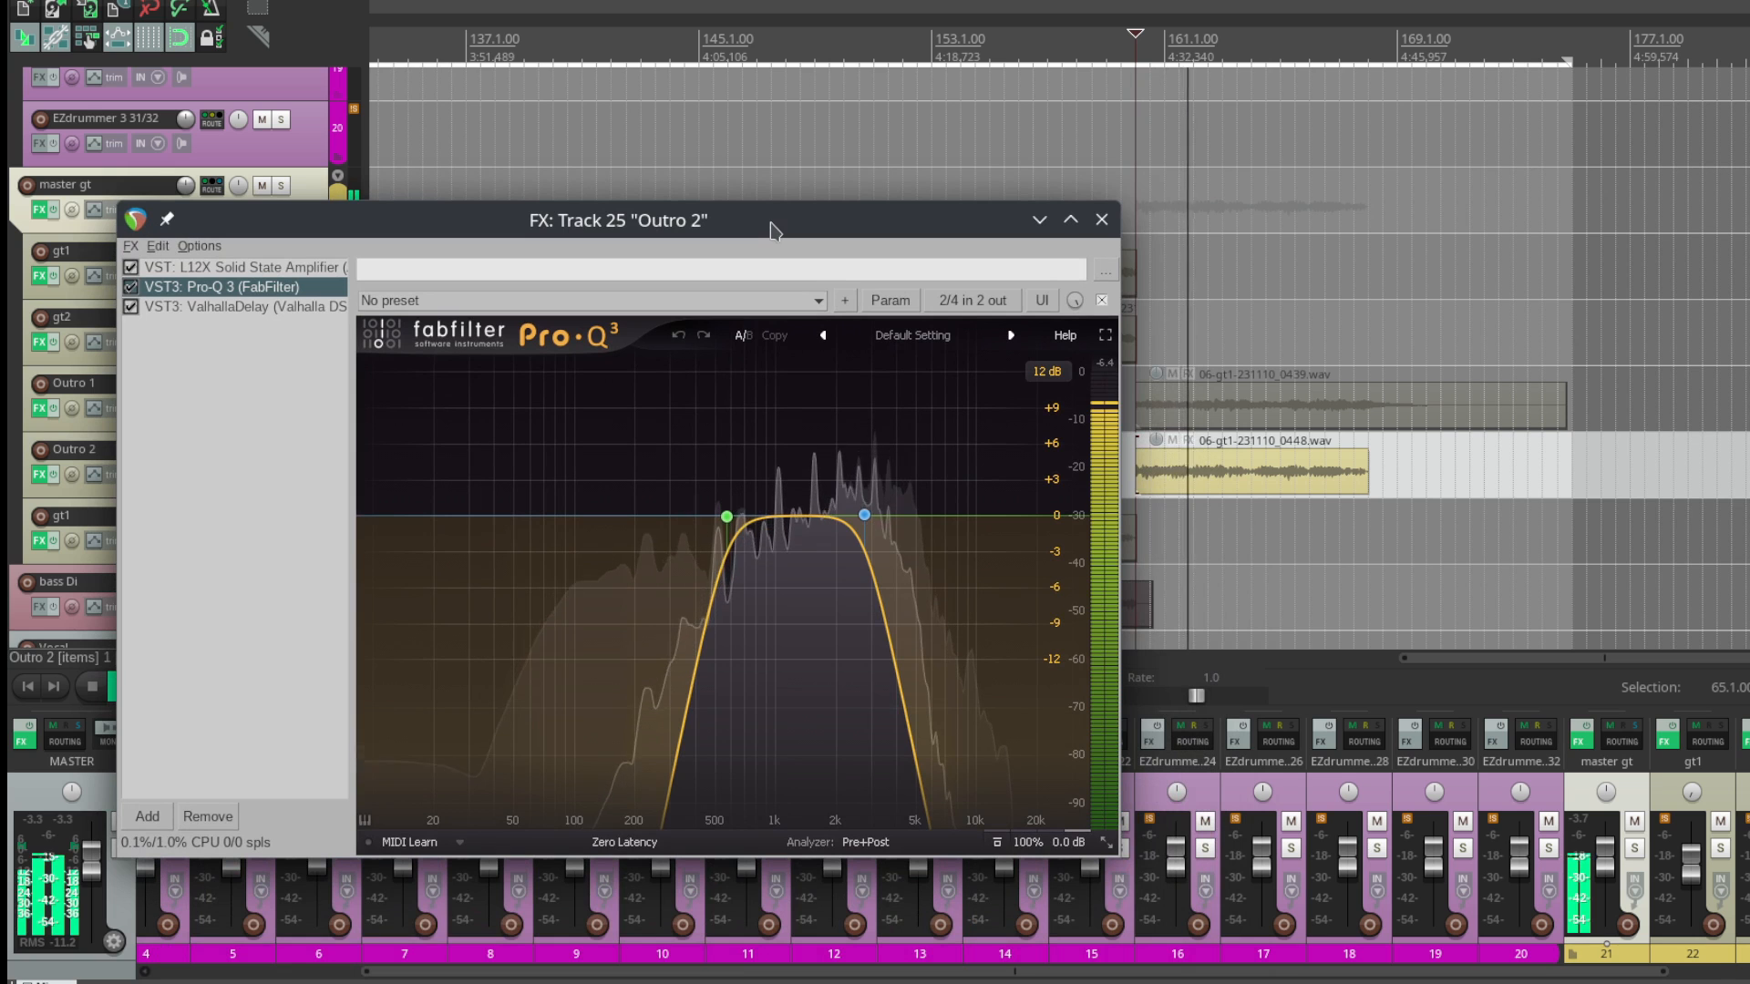
drag(770, 222, 755, 190)
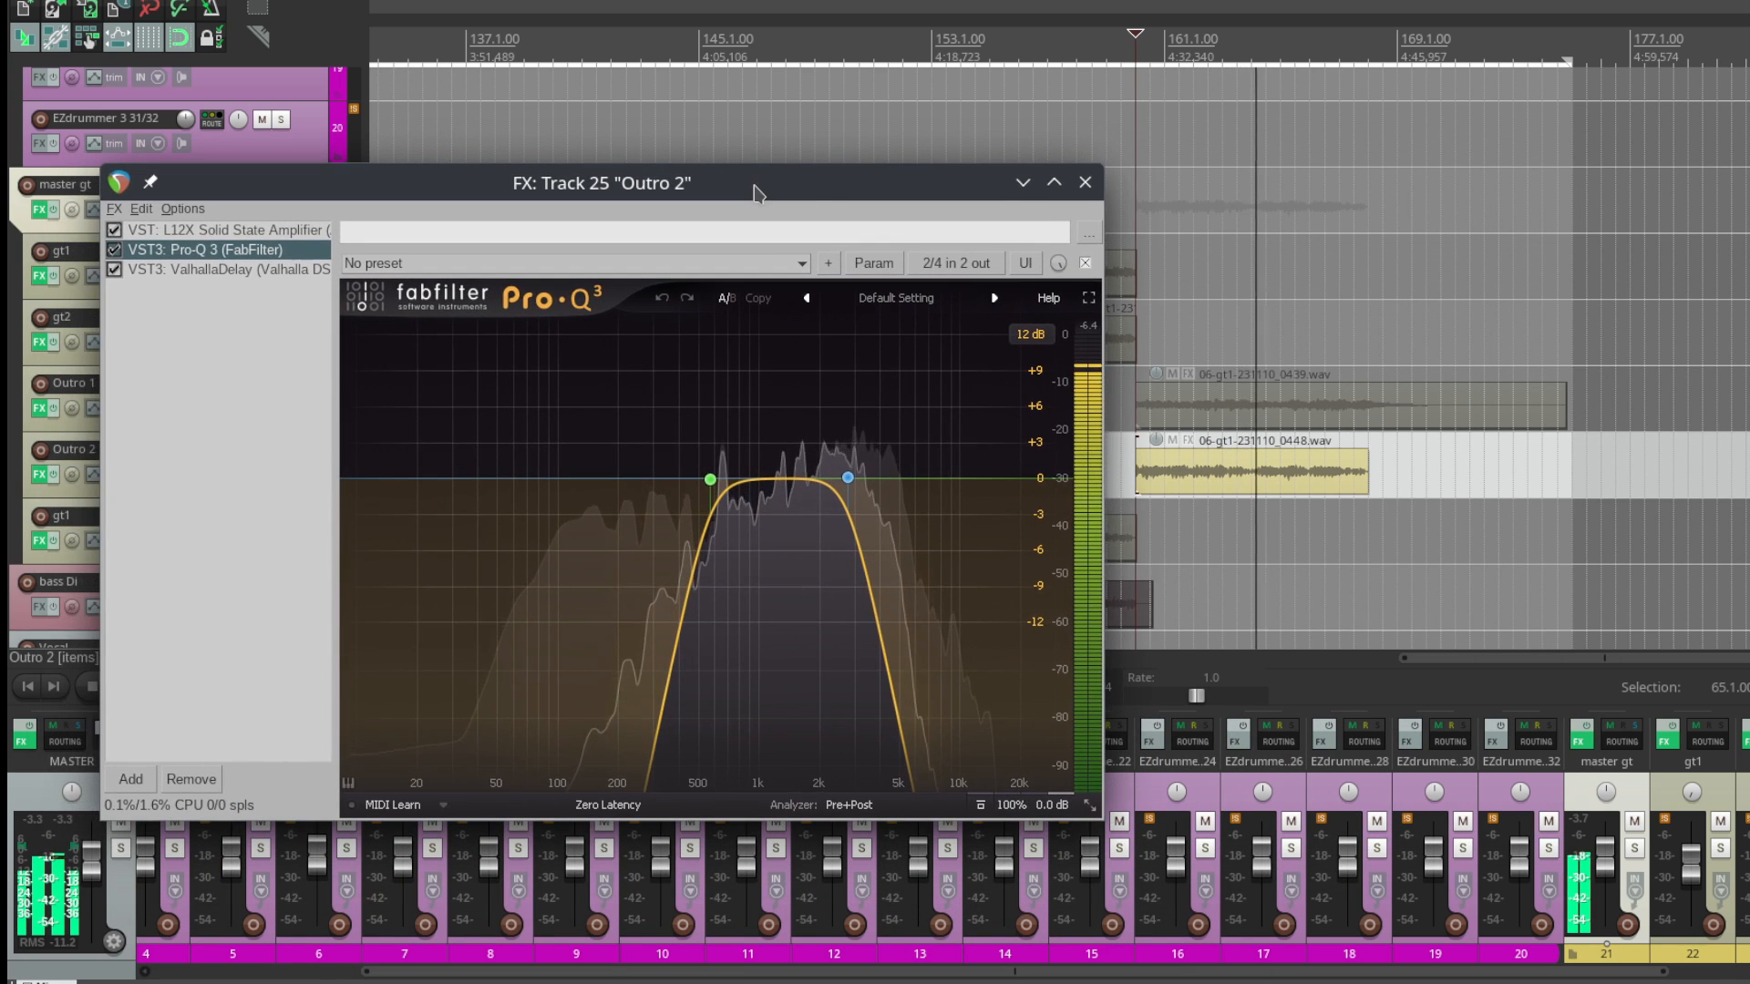
click(1085, 183)
key(space)
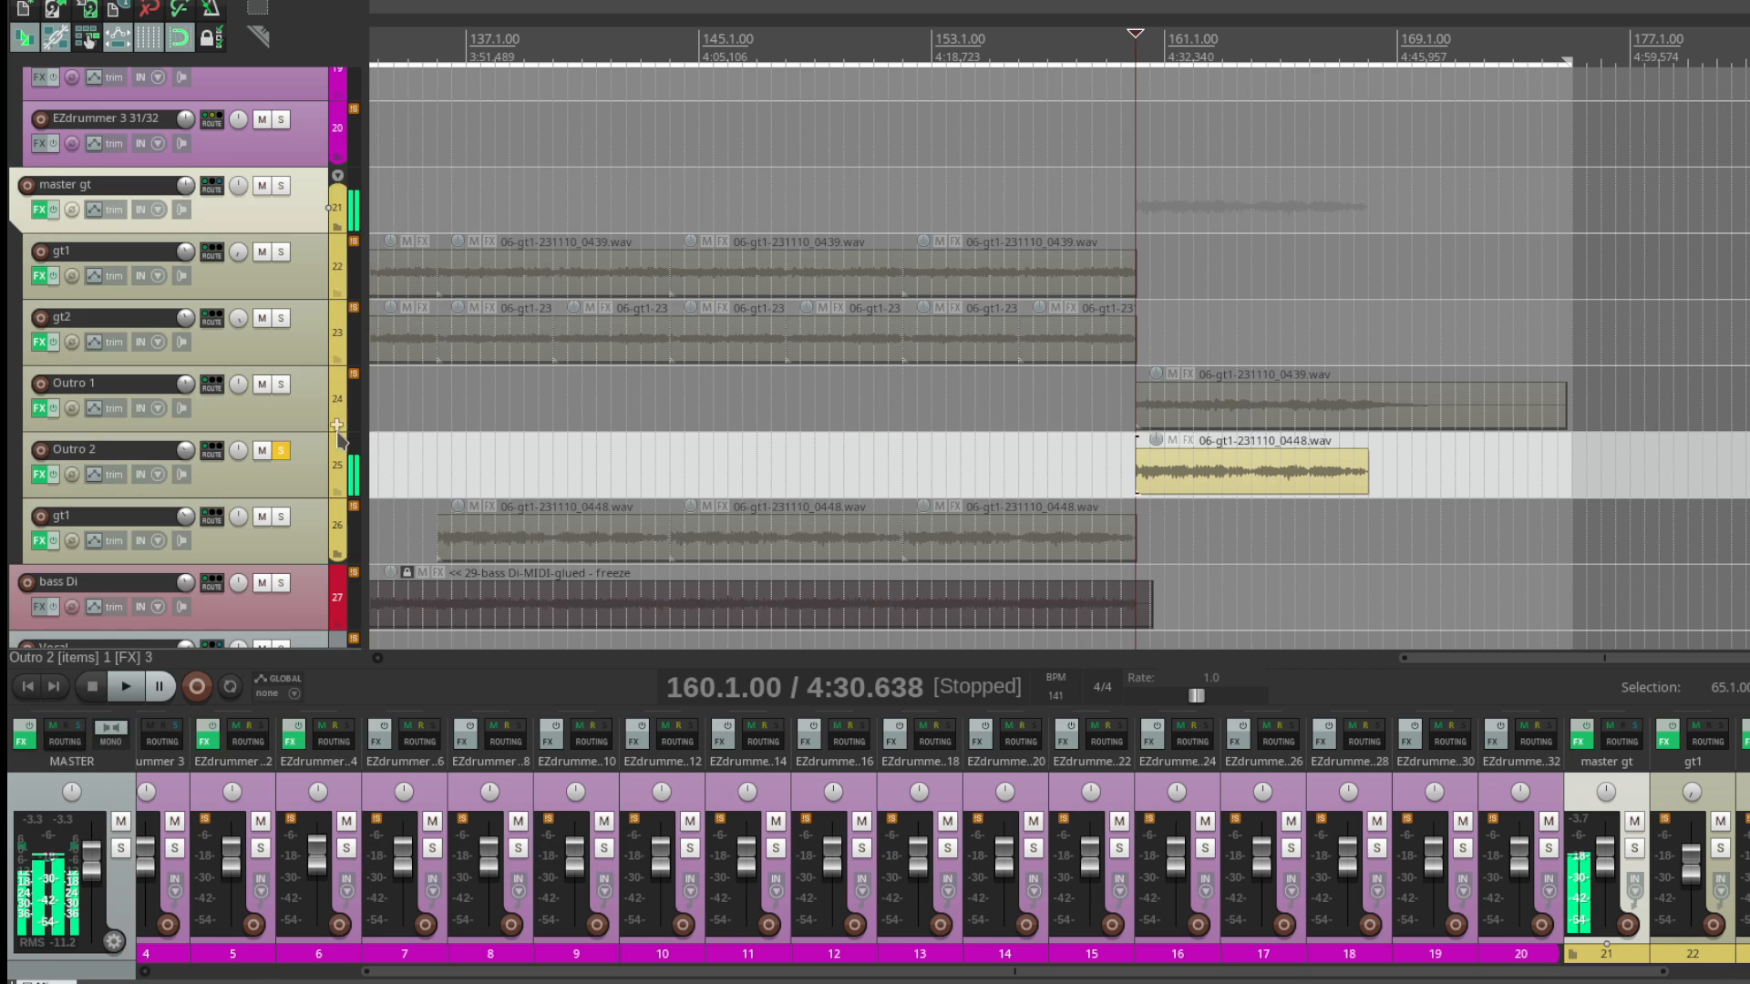
Step: Solo Outro 1 alongside Outro 2, play both from bar 160, and clear both solos
click(288, 409)
click(280, 383)
key(space)
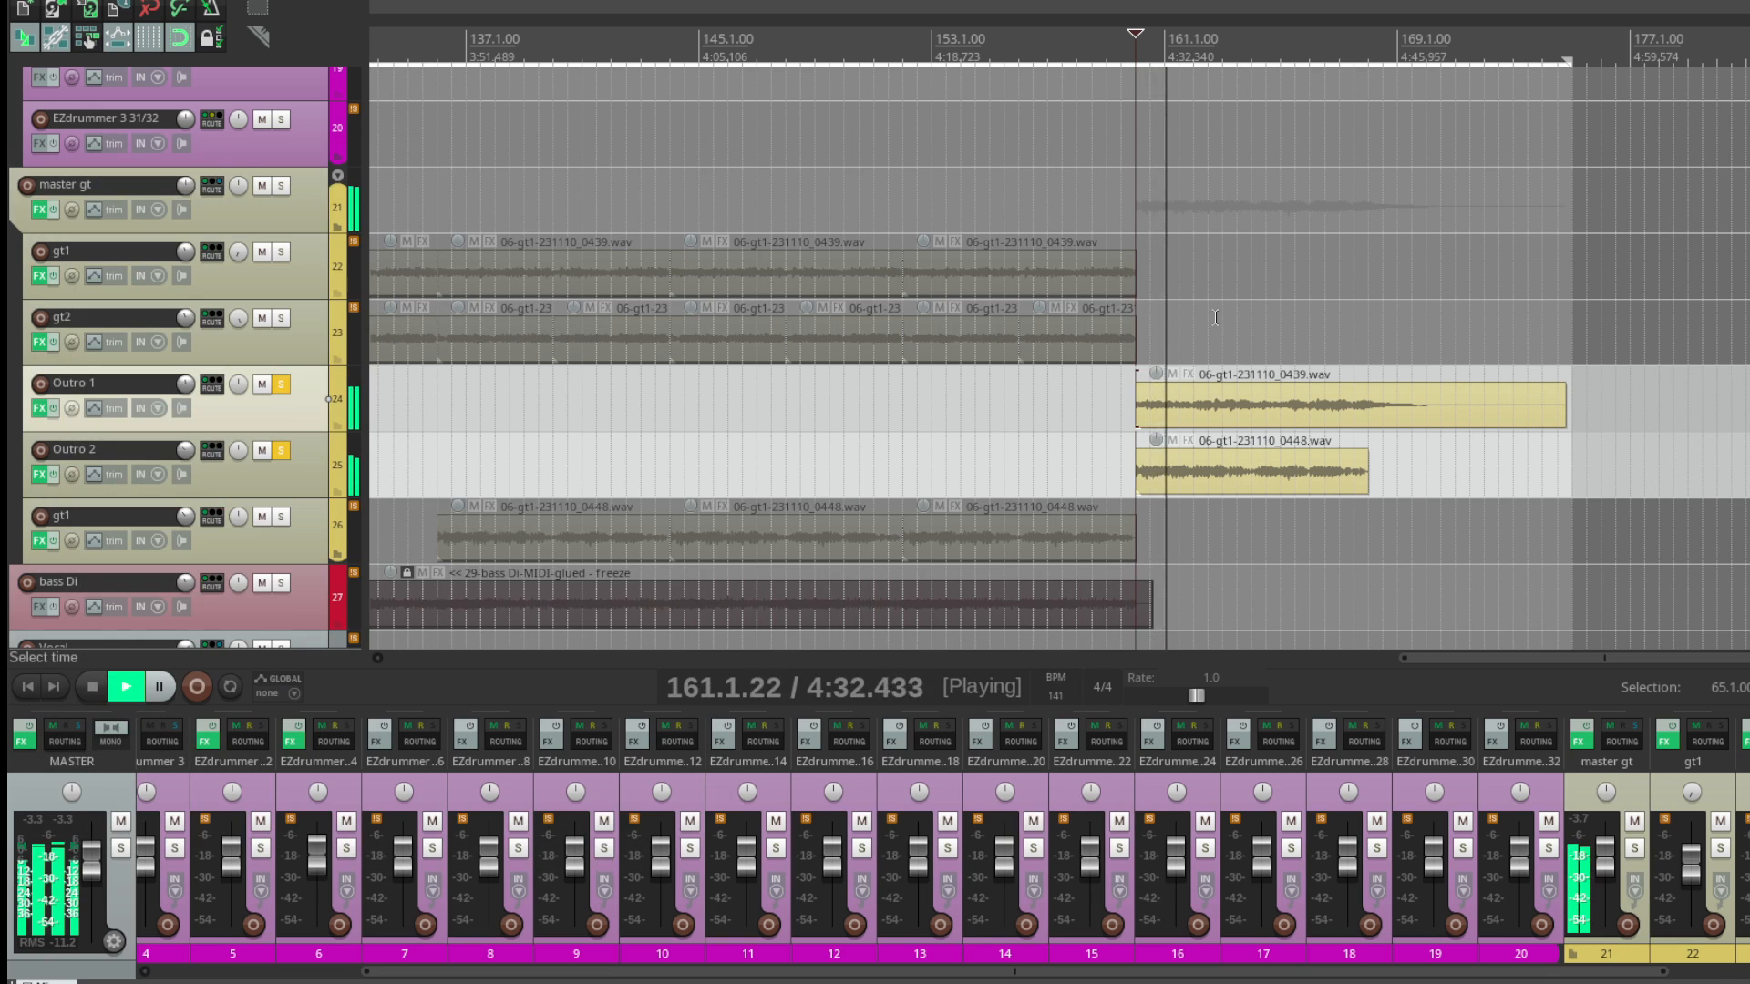
scroll(1215, 317, down, 2)
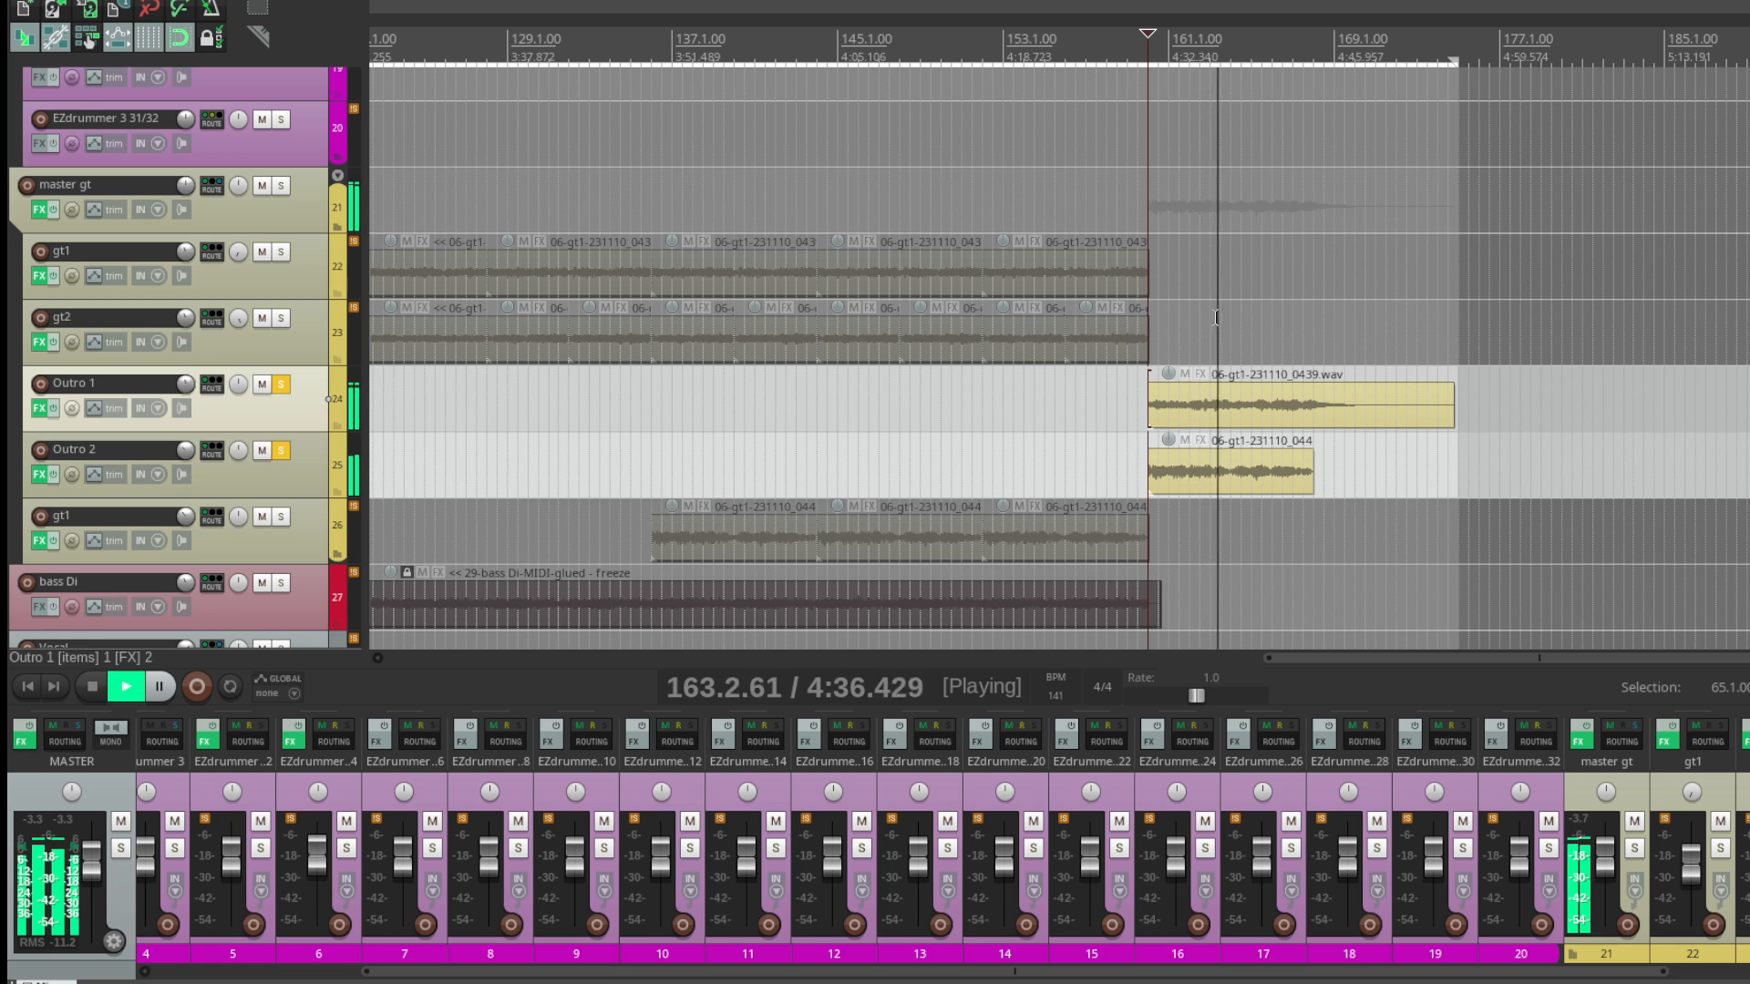
key(space)
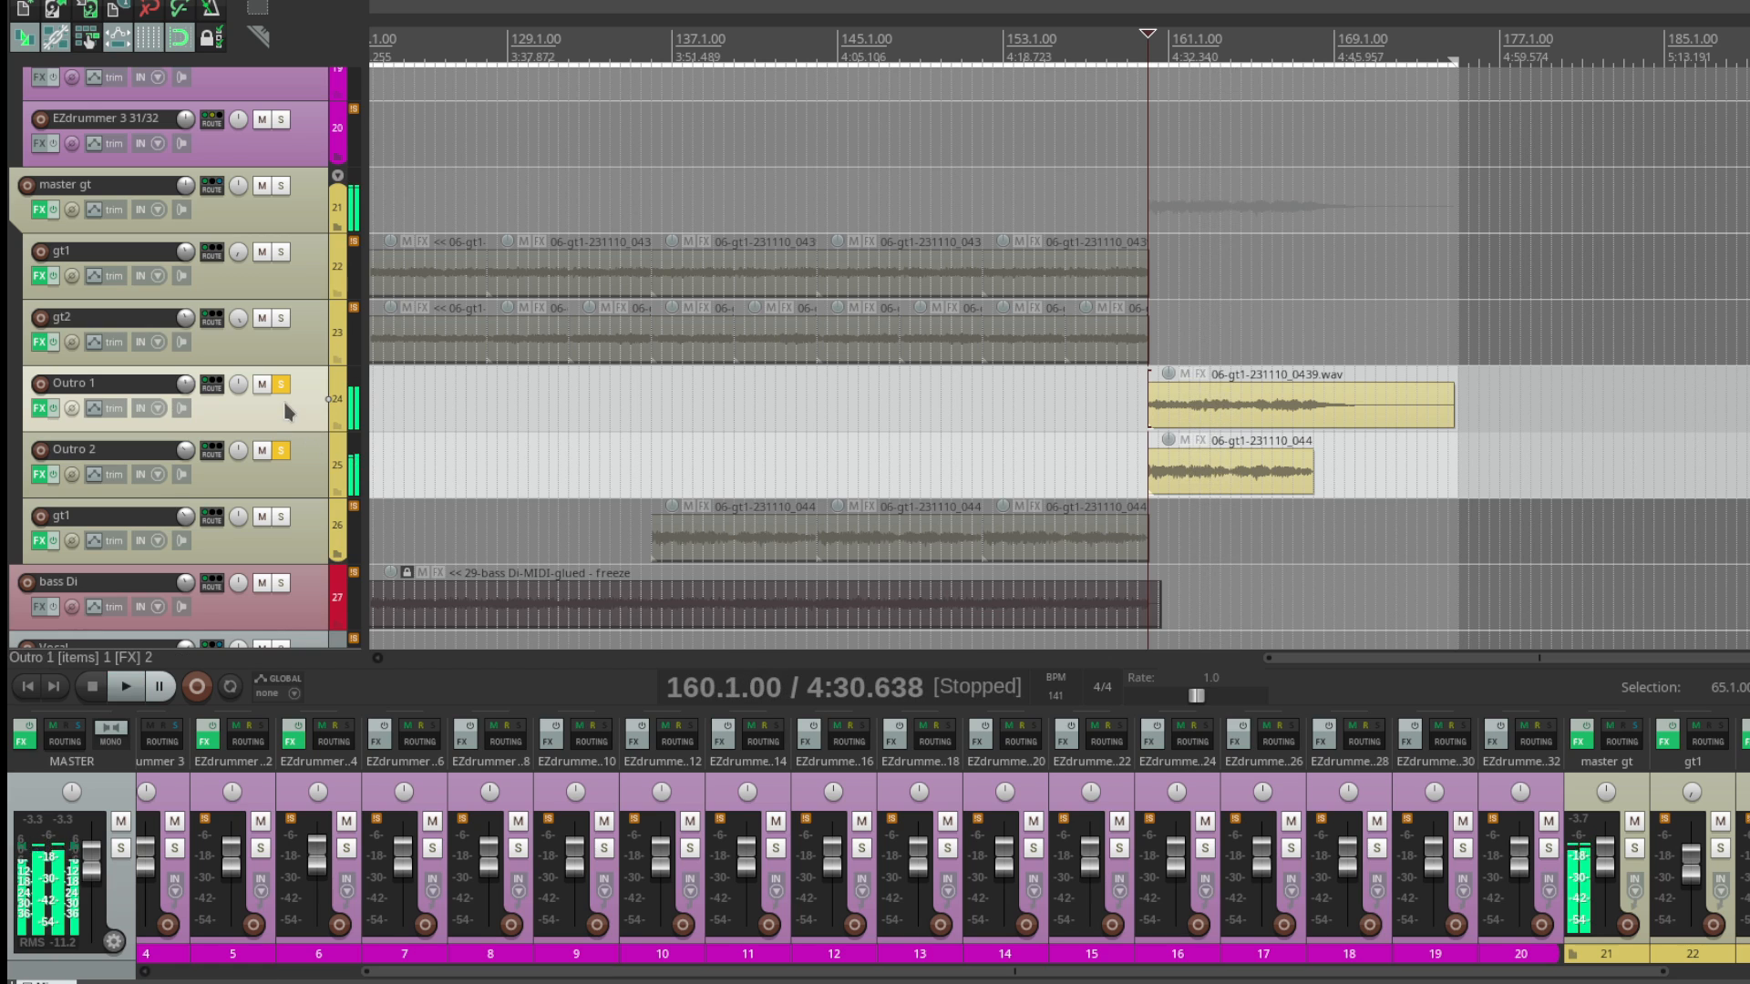
click(280, 383)
click(281, 451)
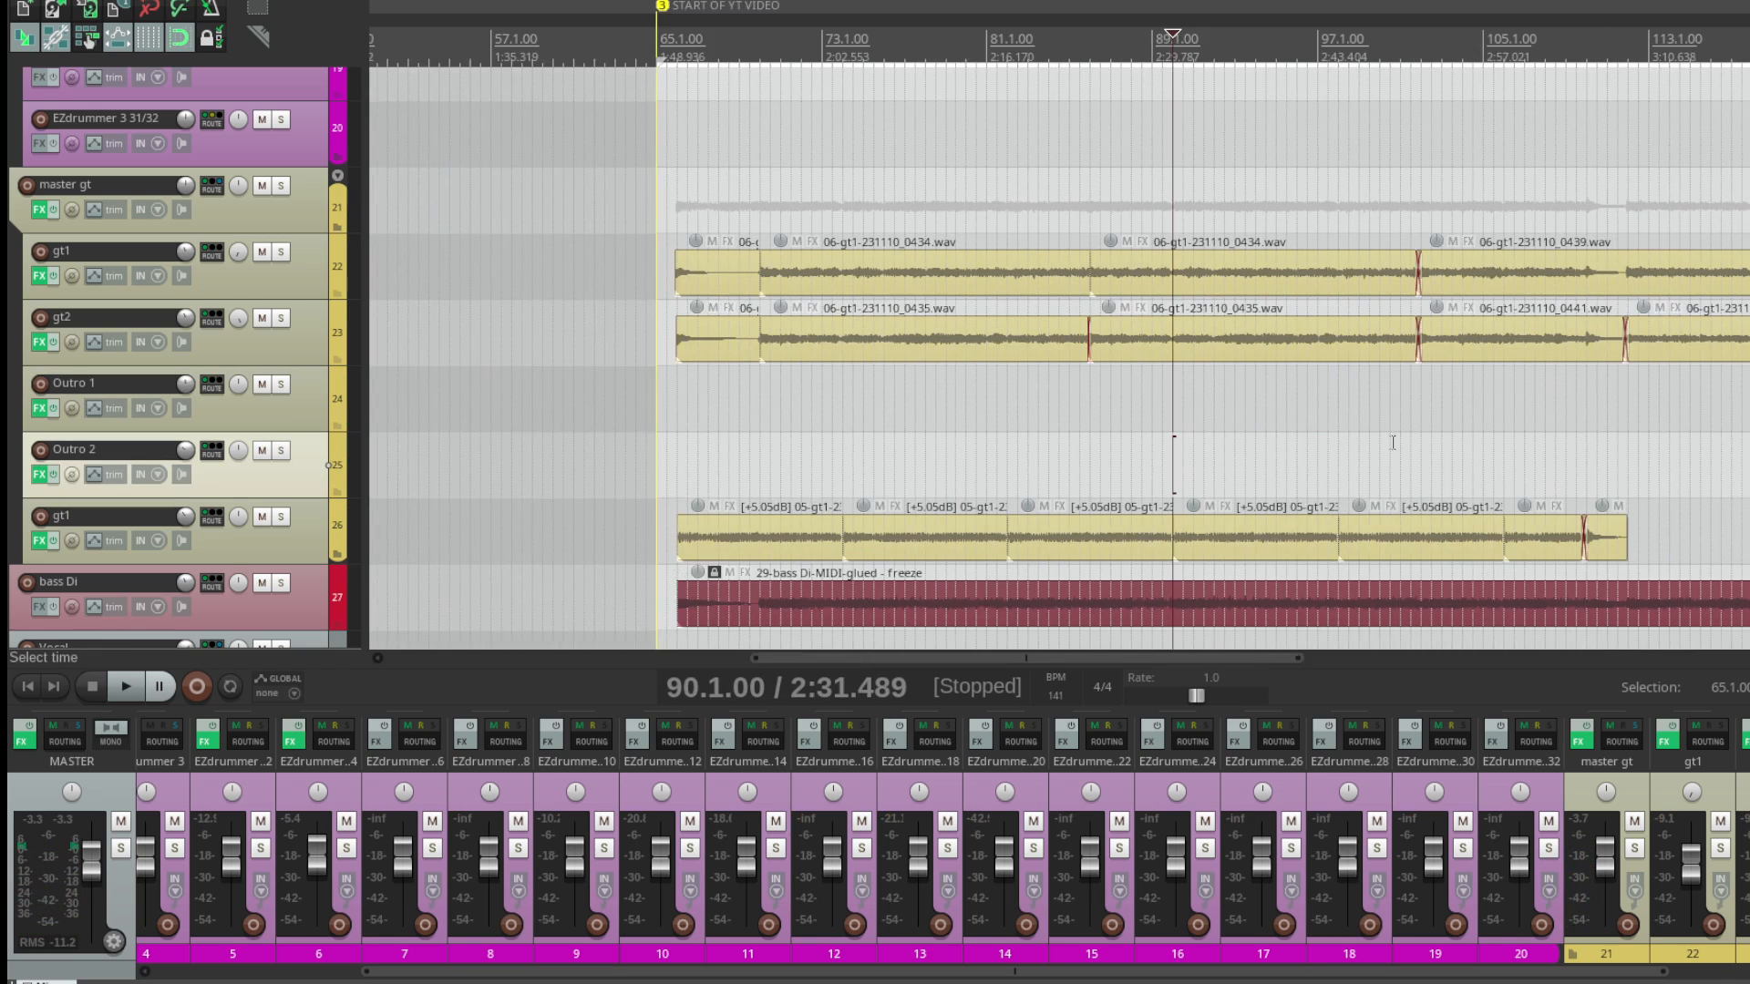
Step: Unfreeze the bass Di track and place the edit cursor at the start of its second section at bar 112
scroll(1392, 443, down, 2)
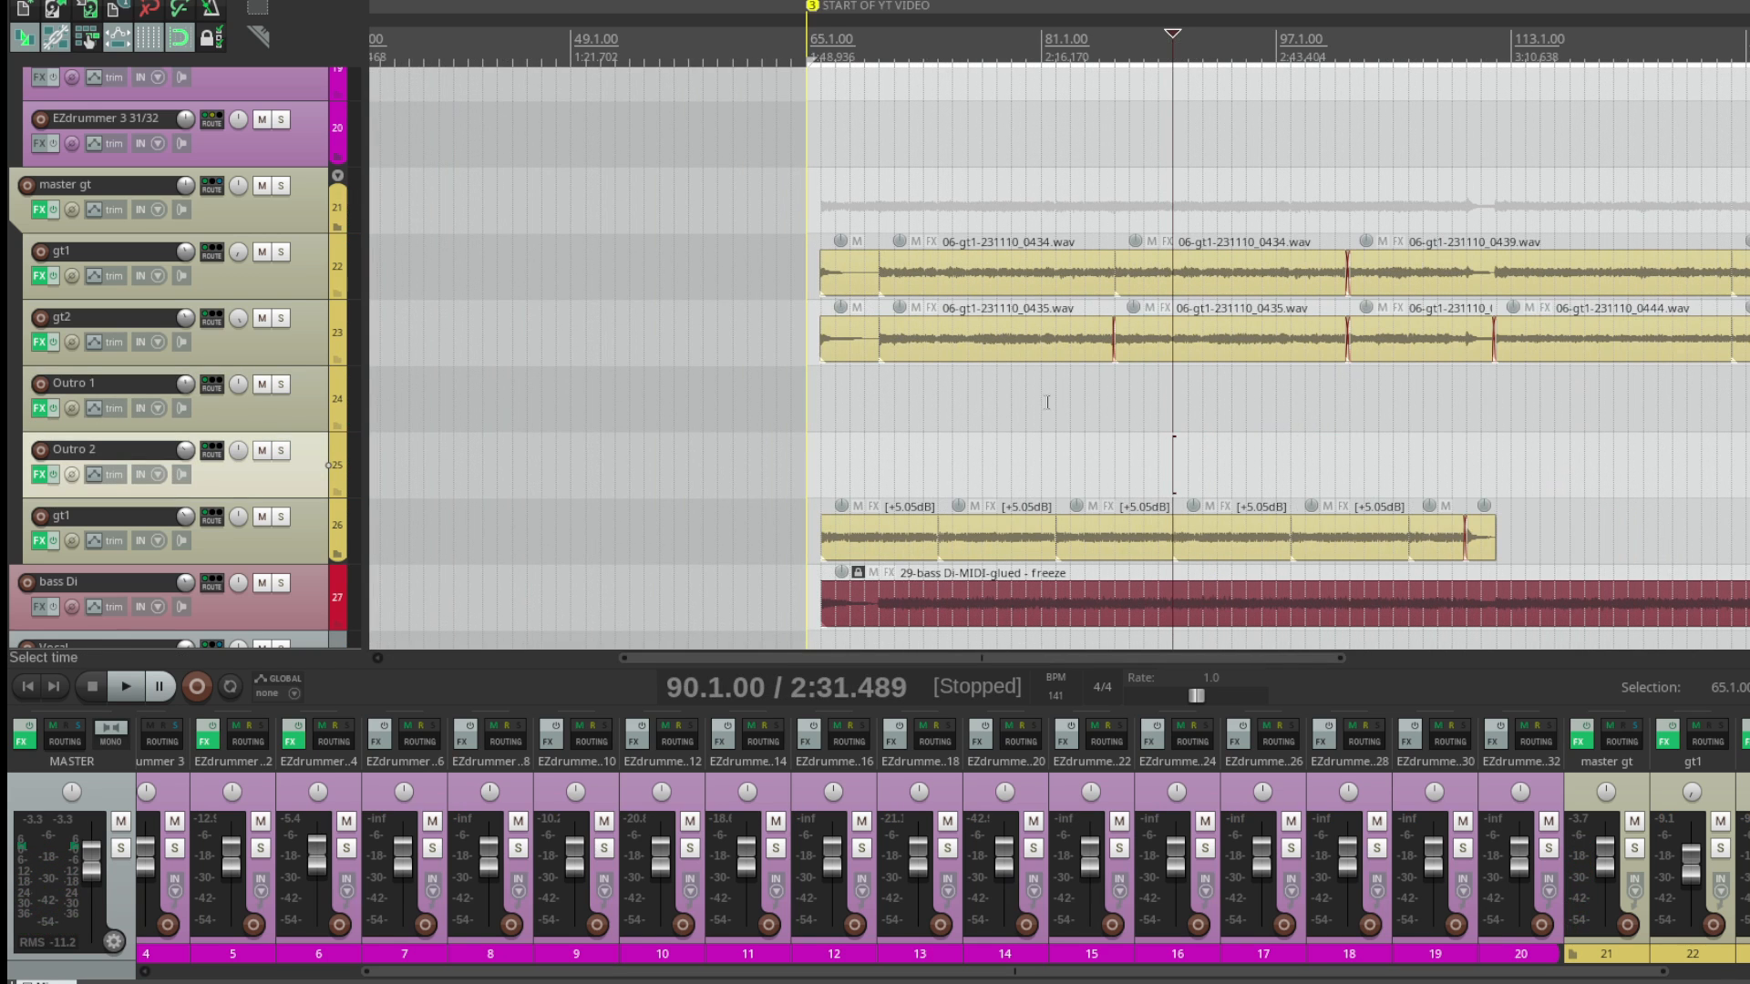
scroll(1112, 438, down, 3)
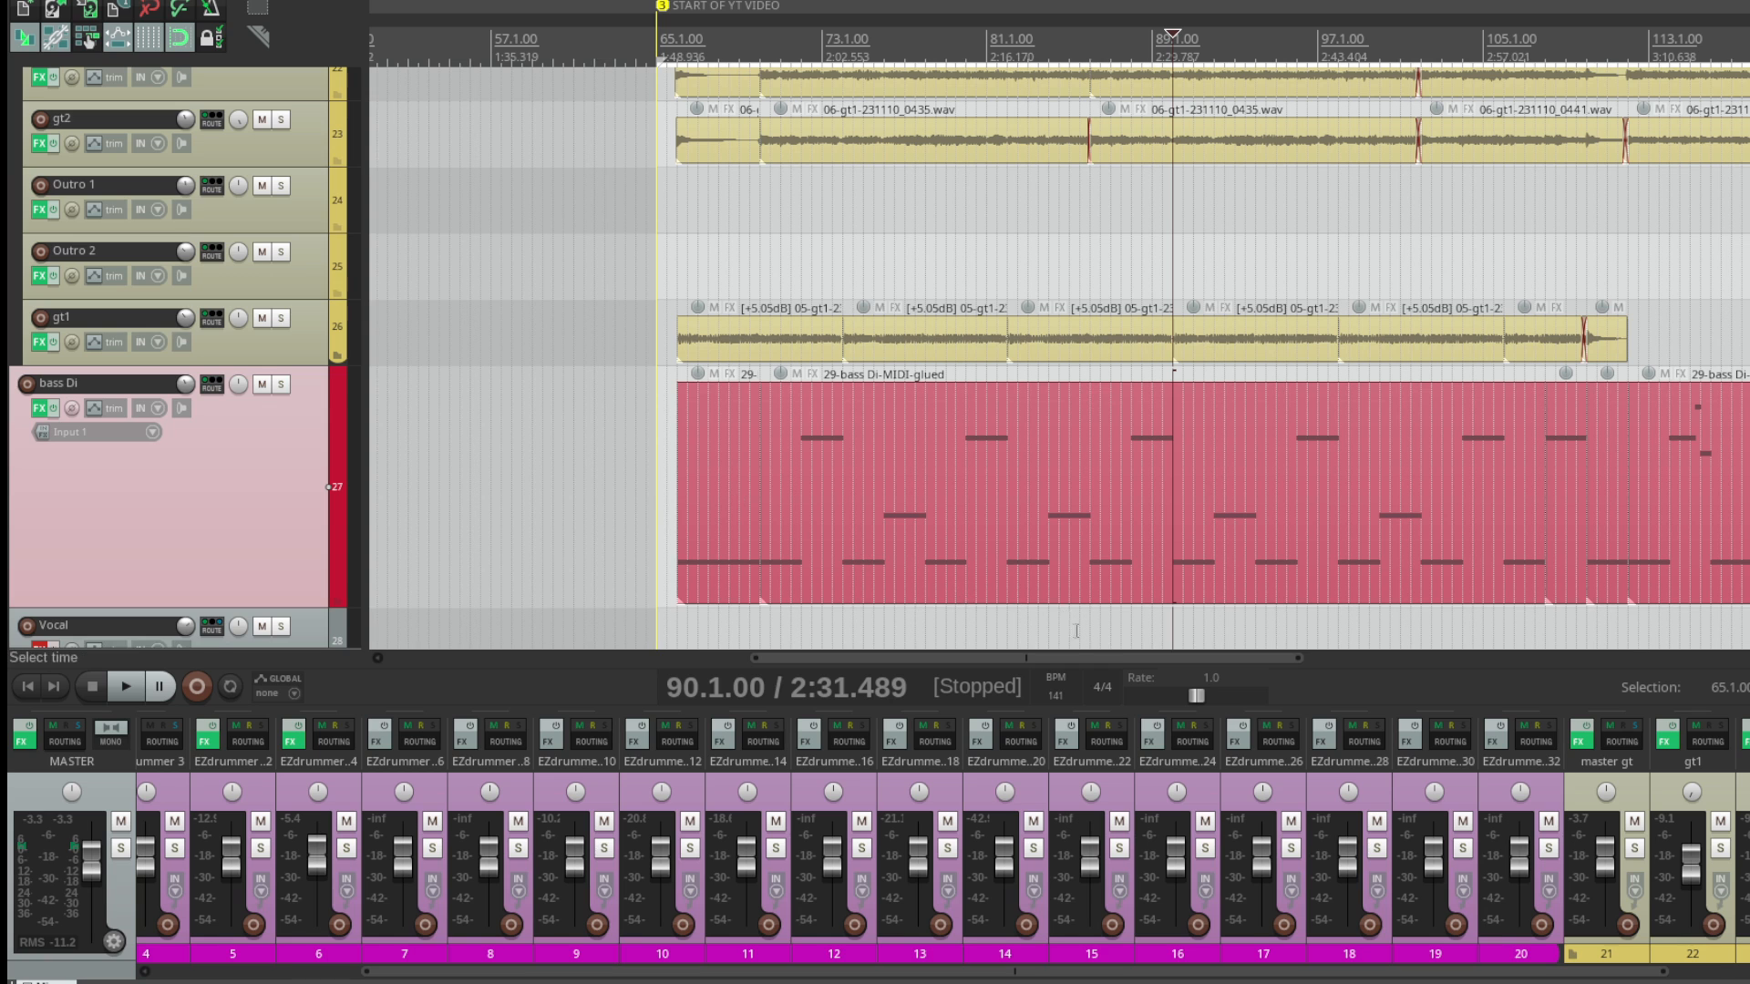
click(1575, 615)
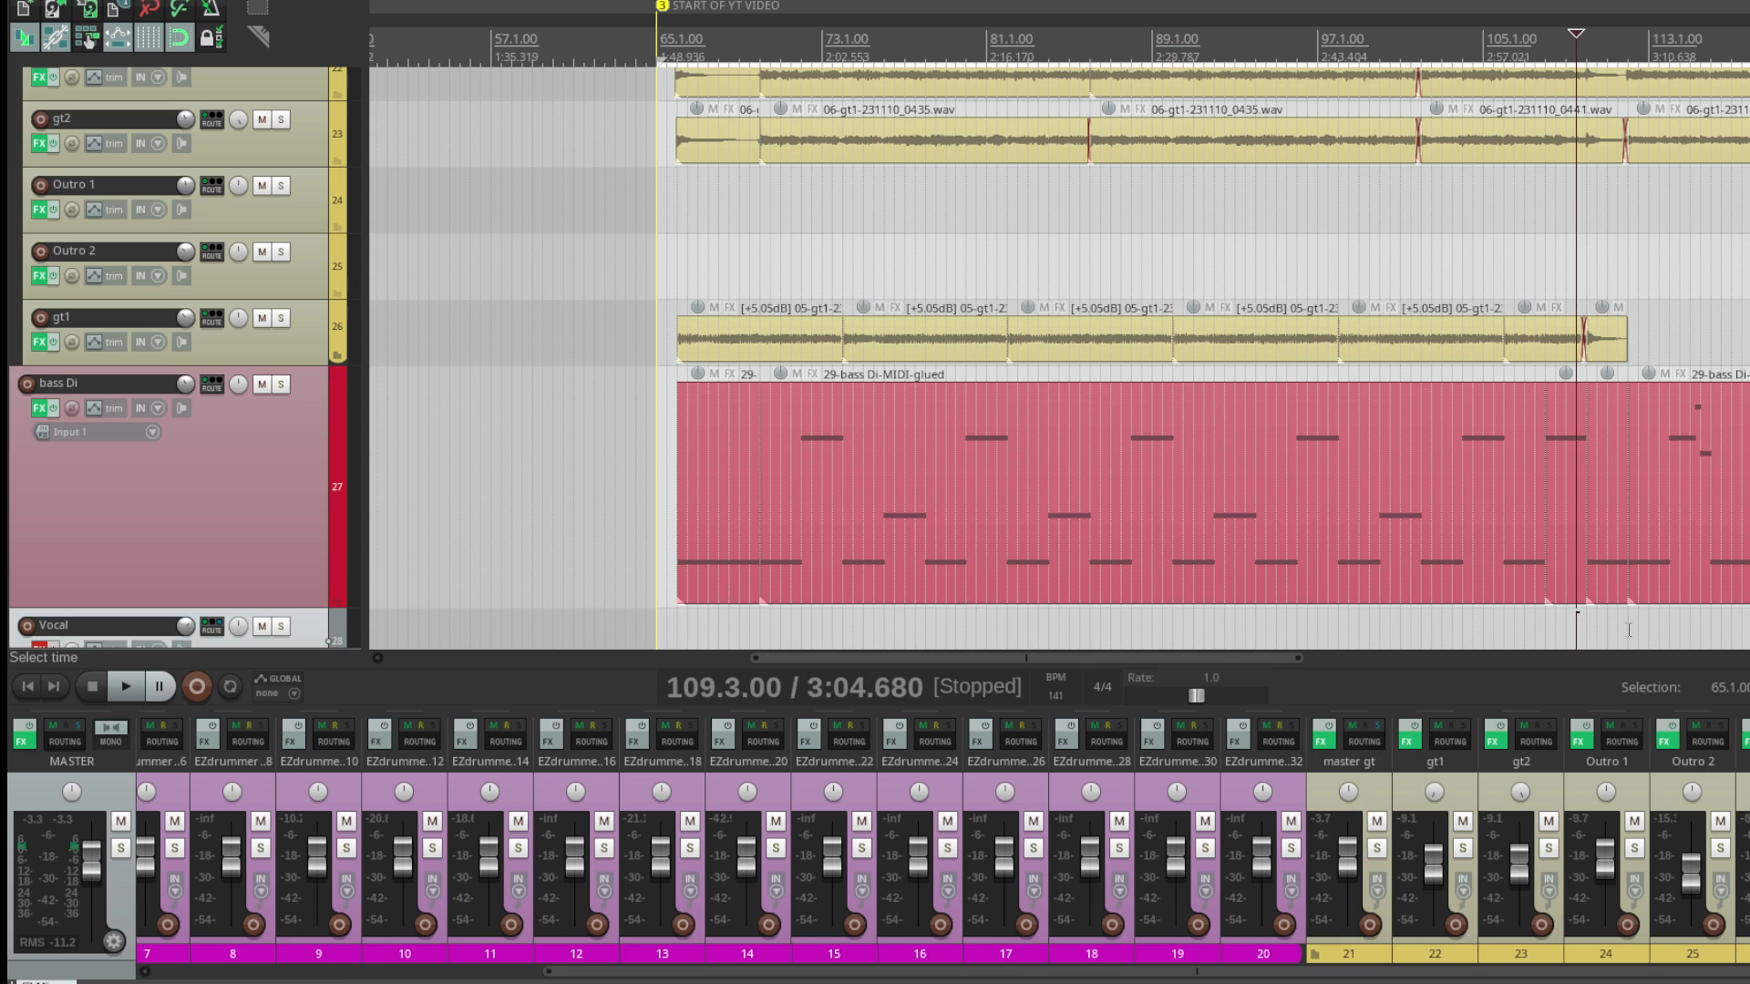
click(1629, 629)
scroll(1604, 620, down, 3)
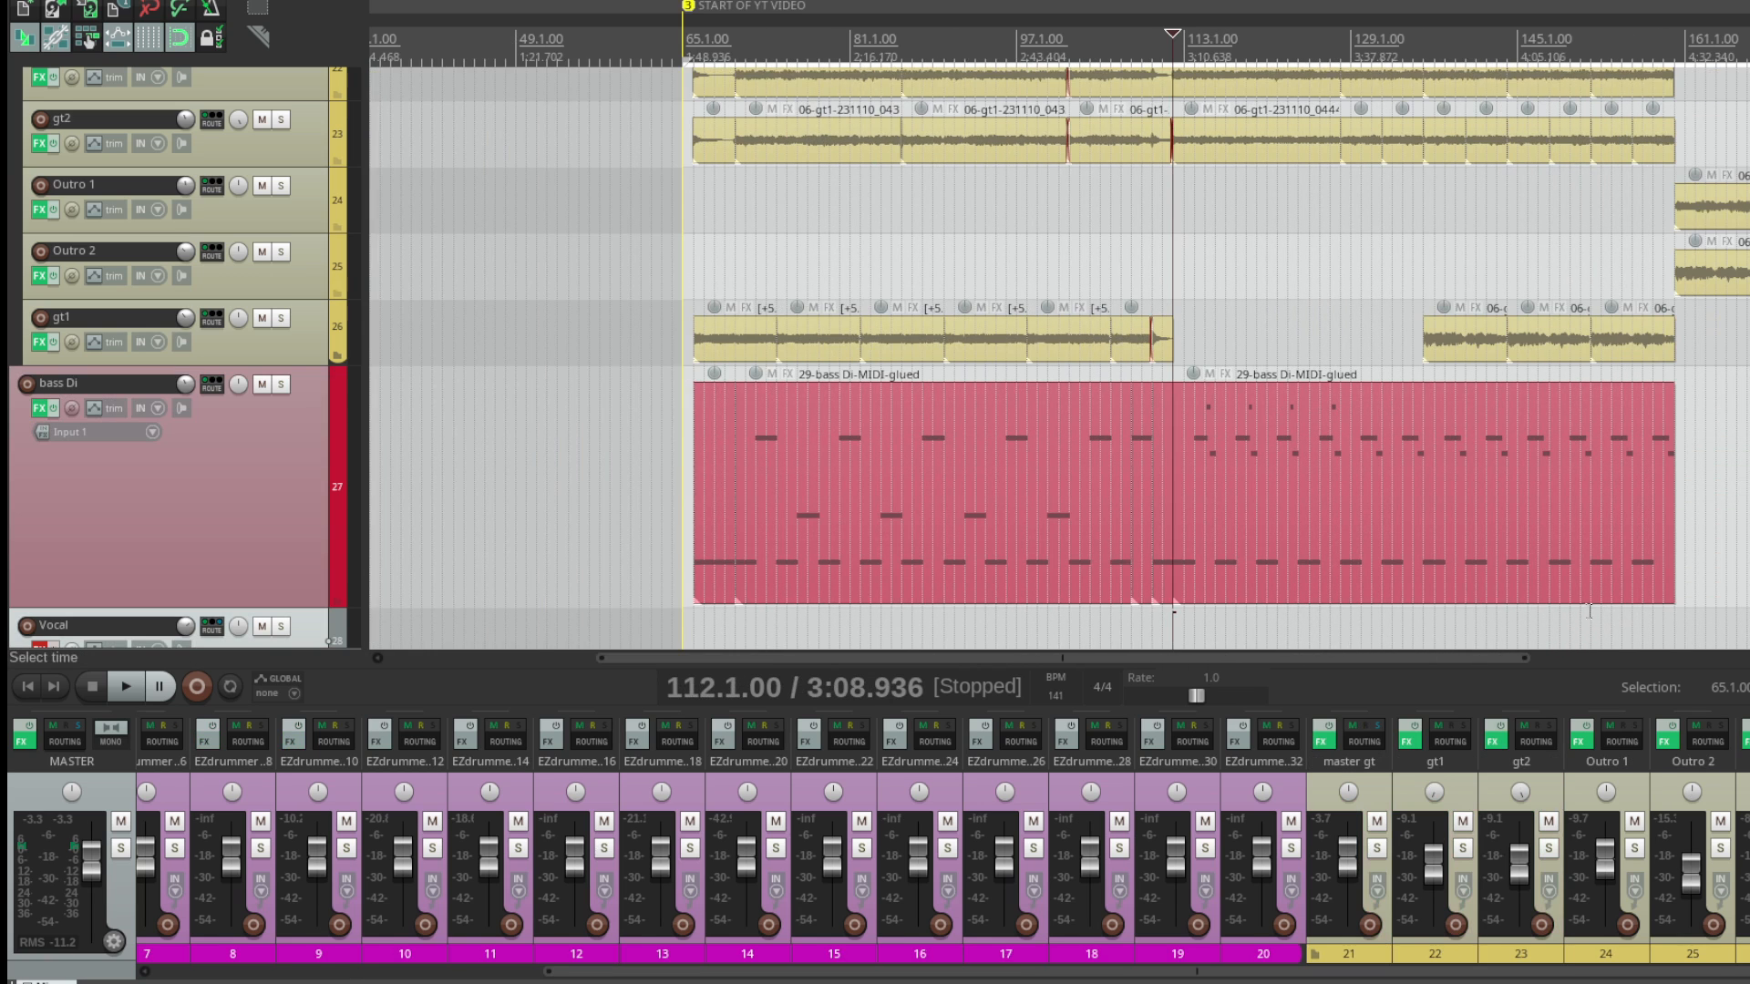
Step: Open the bass Di FX chain, show its Xtressor NUKE compressor, and solo the track
click(39, 407)
click(666, 142)
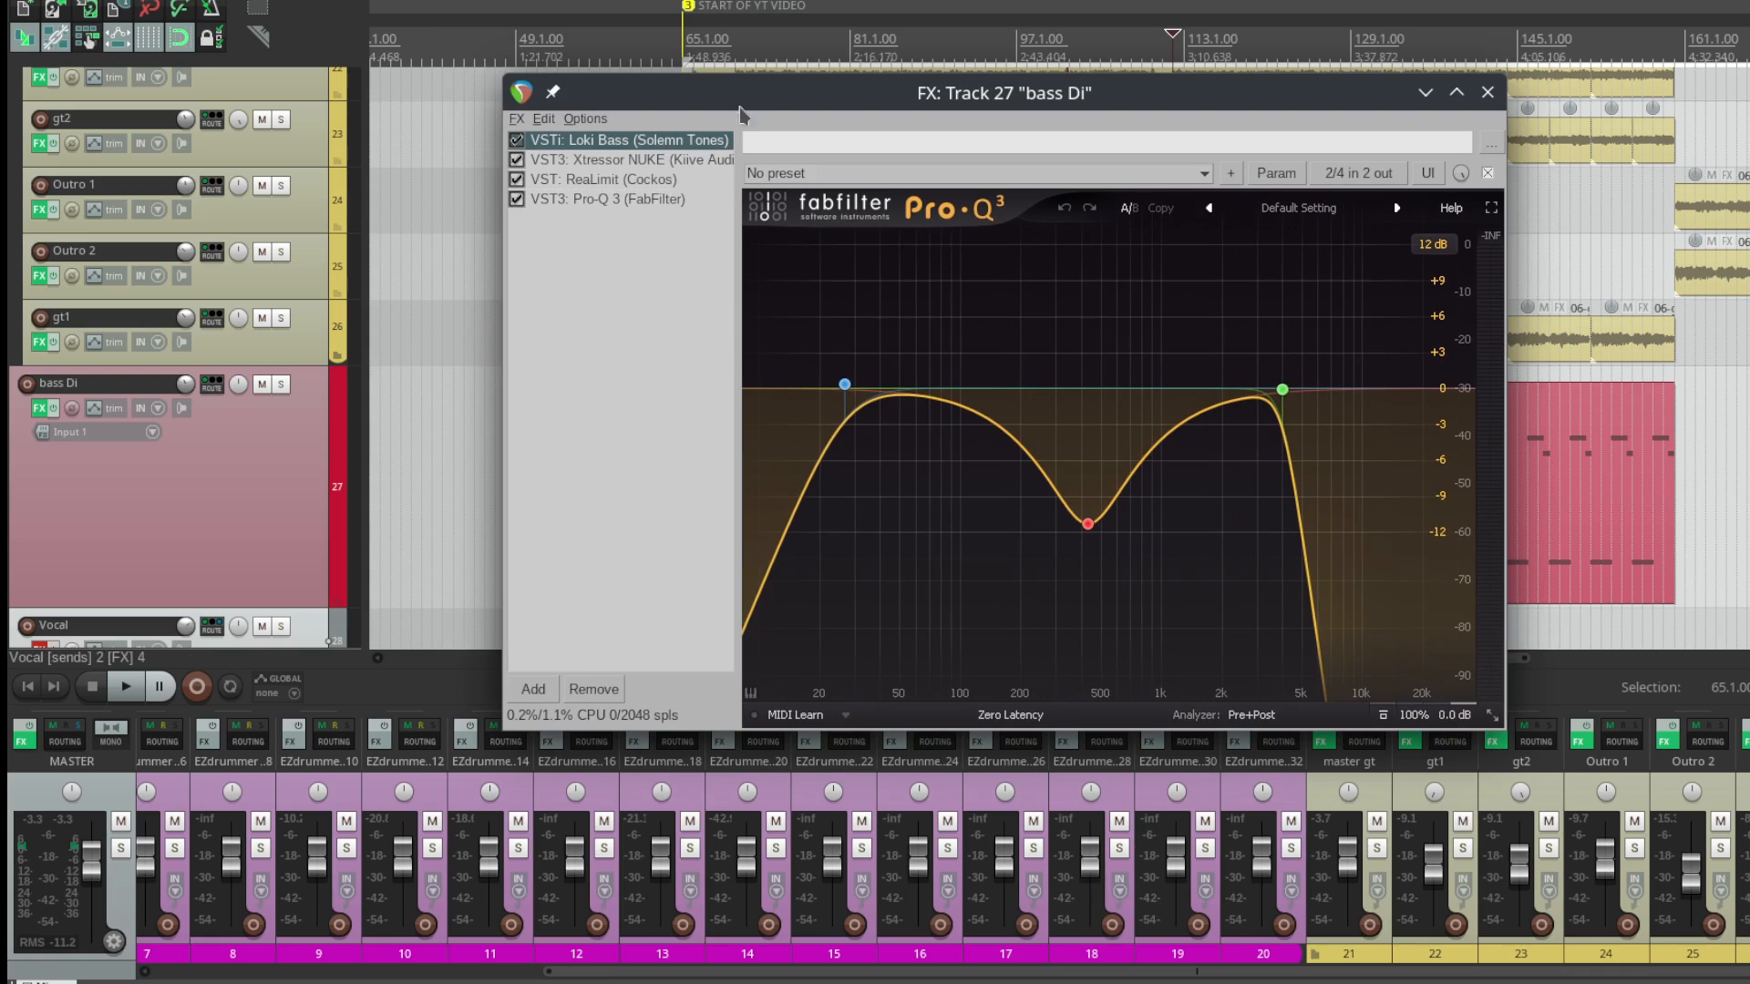
drag(1030, 101, 990, 153)
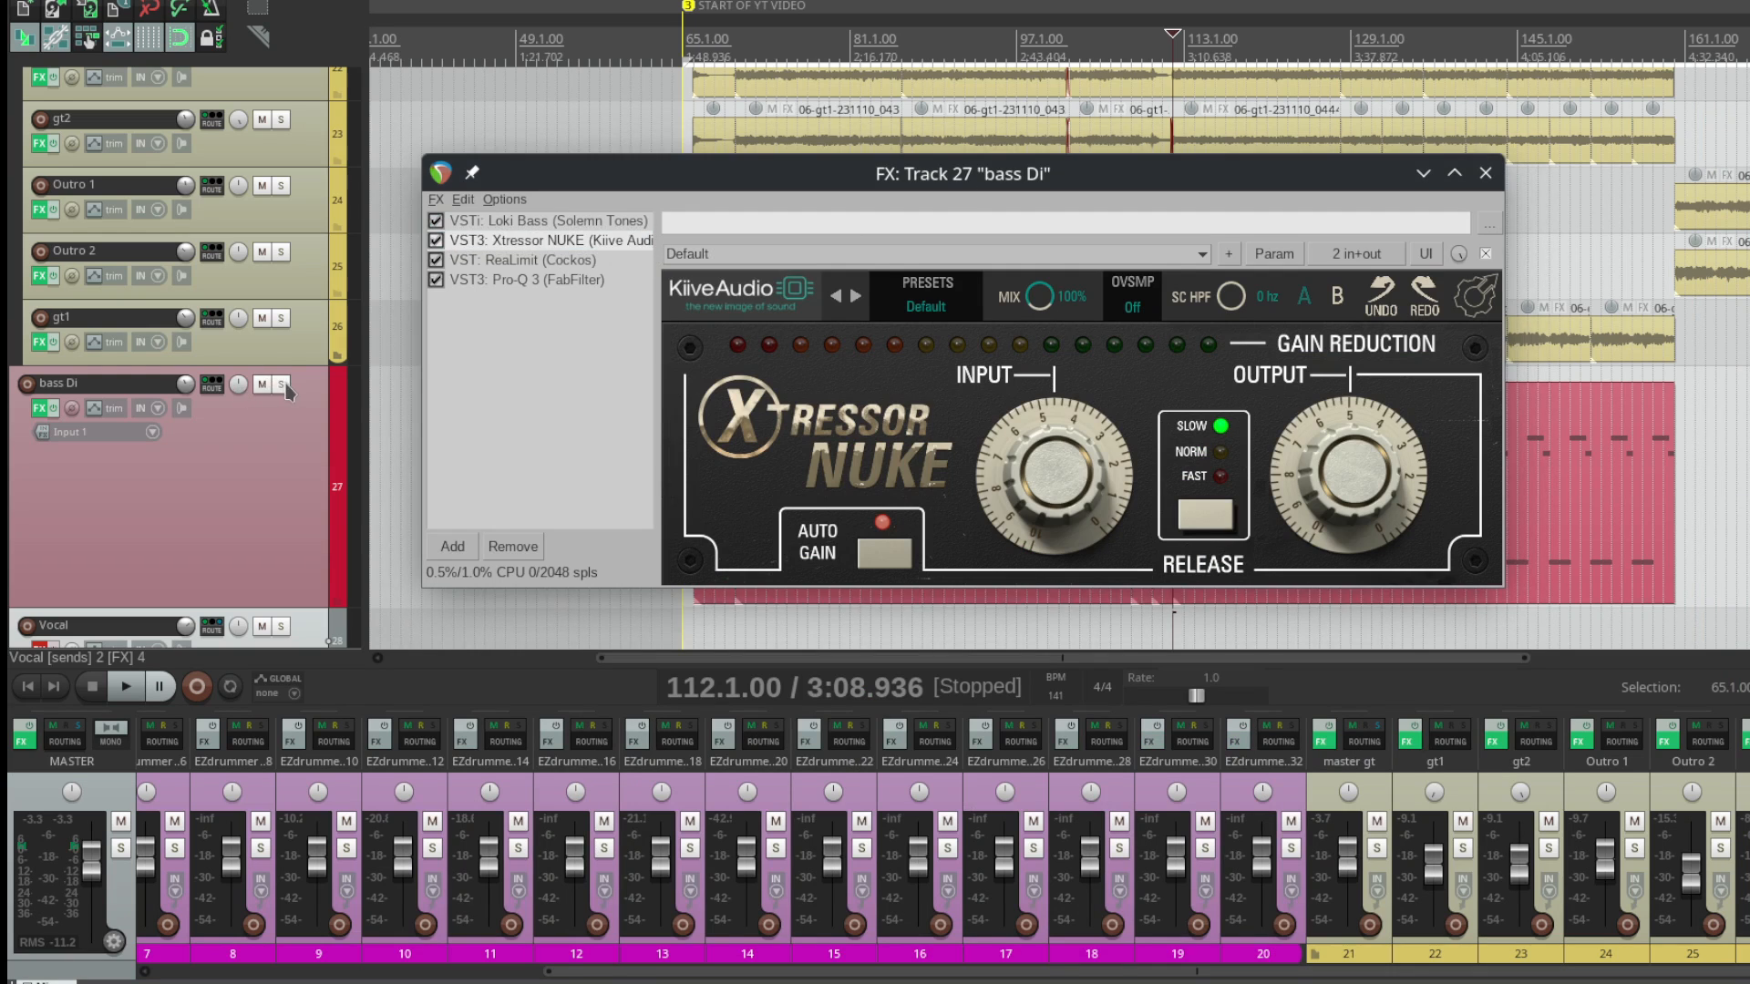
click(282, 386)
click(586, 262)
click(592, 240)
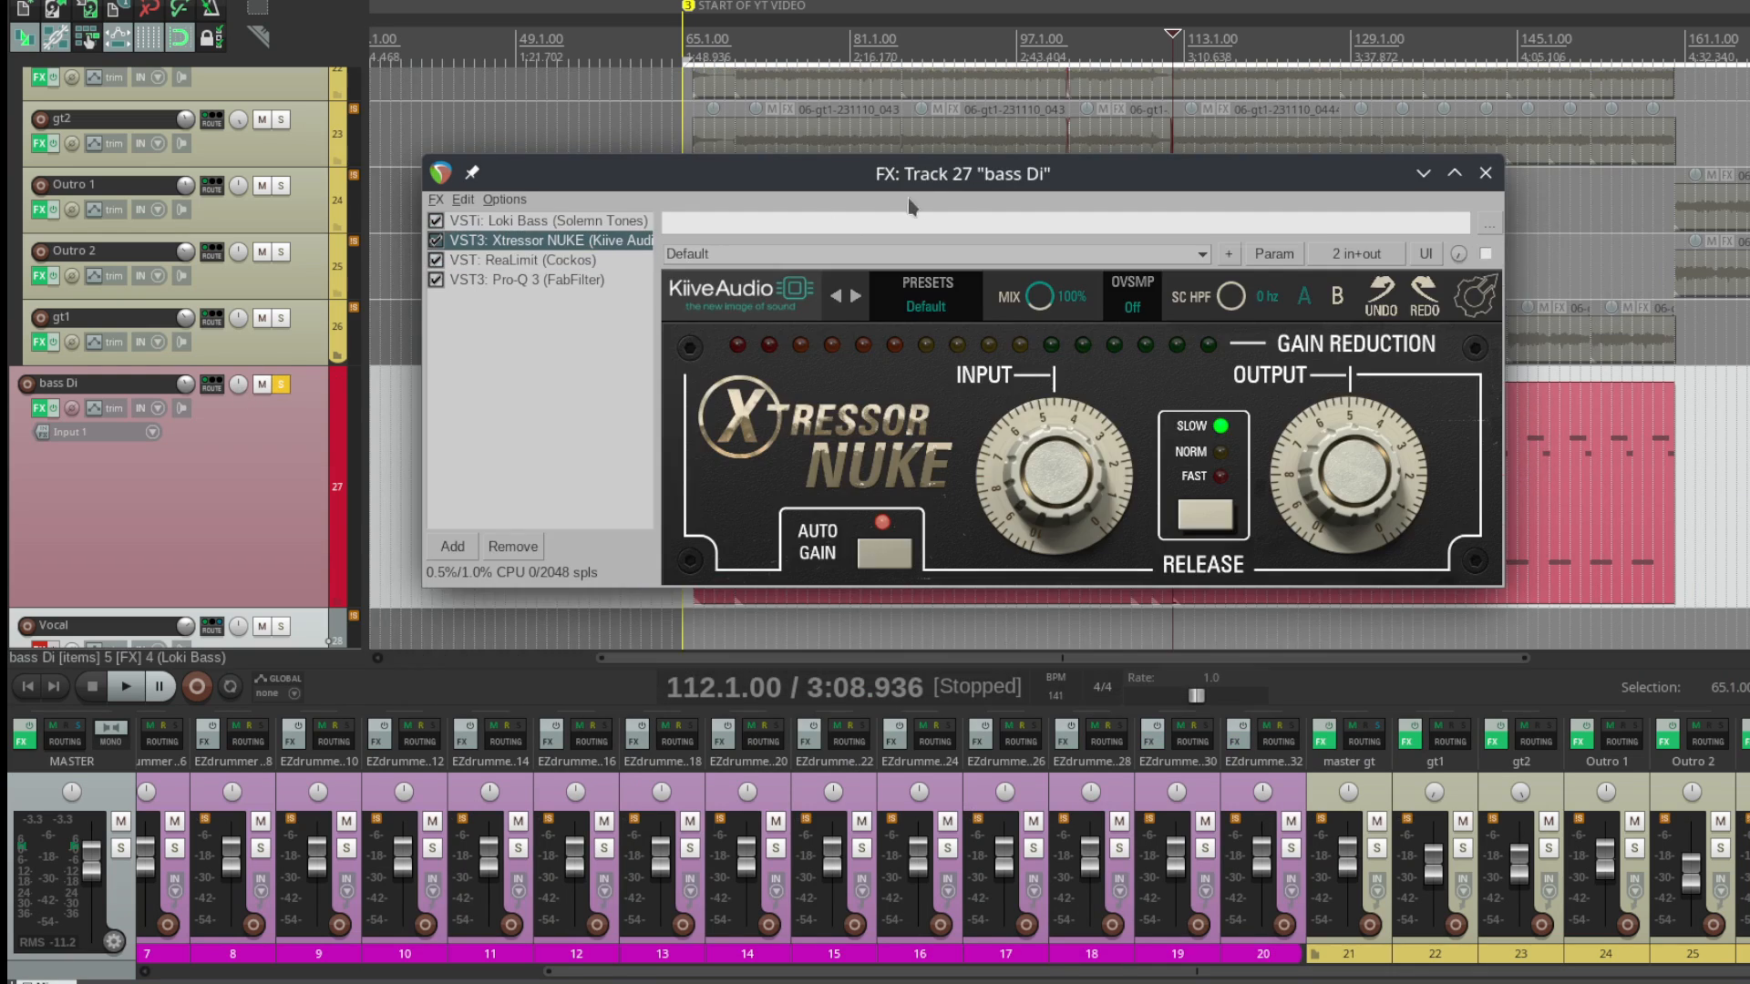
Step: Play the soloed bass Di from bar 112 while showing the Xtressor NUKE and ReaLimit gain reduction
drag(946, 182, 939, 509)
key(space)
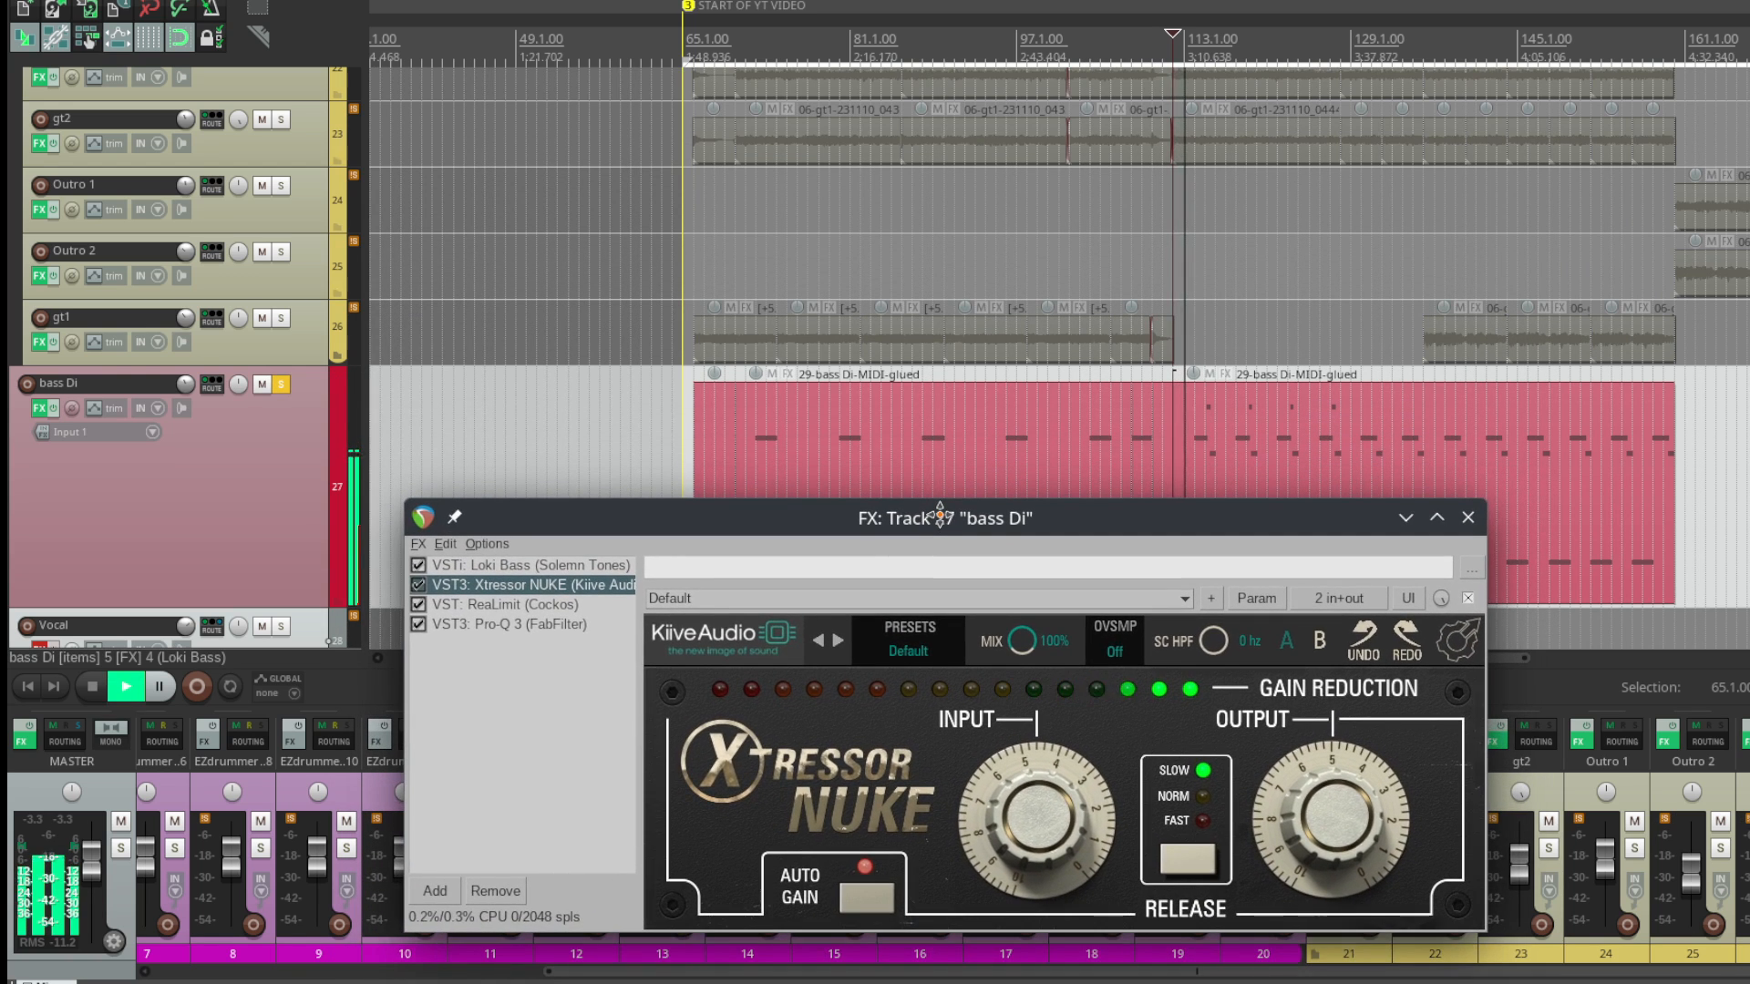
drag(939, 518, 872, 376)
click(584, 558)
key(space)
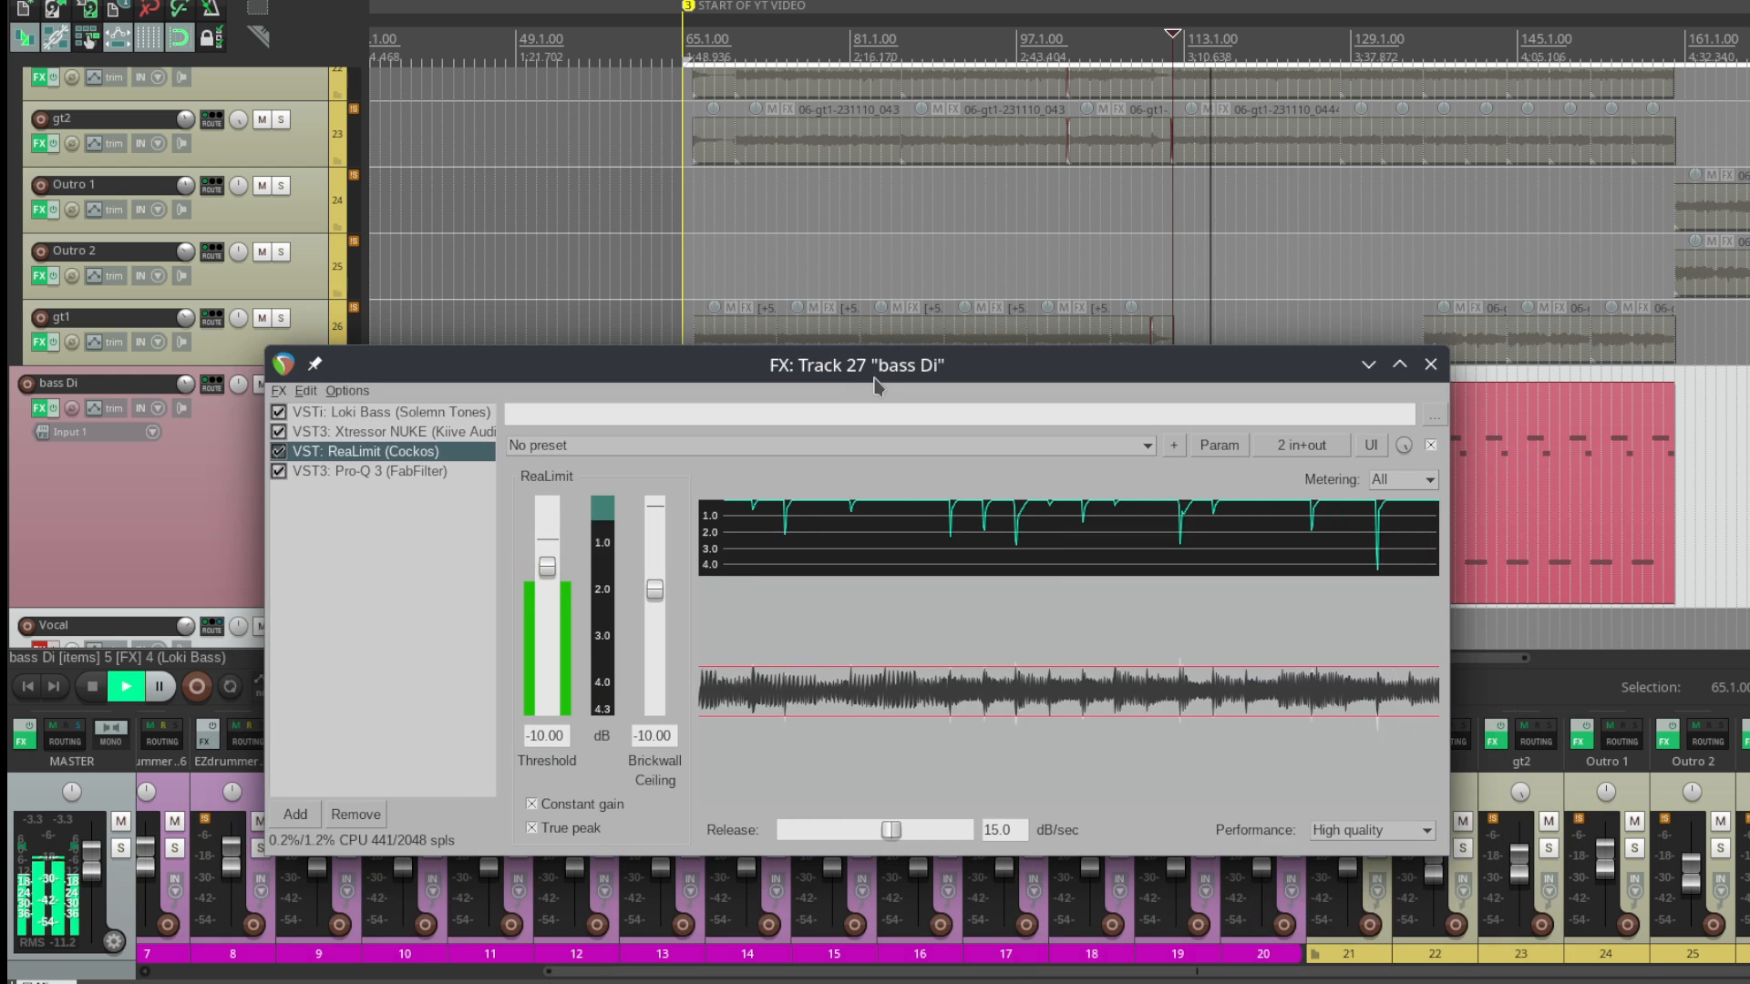
Step: Show the Loki Bass instrument with its Raw DI preset in the bass Di FX chain
click(463, 411)
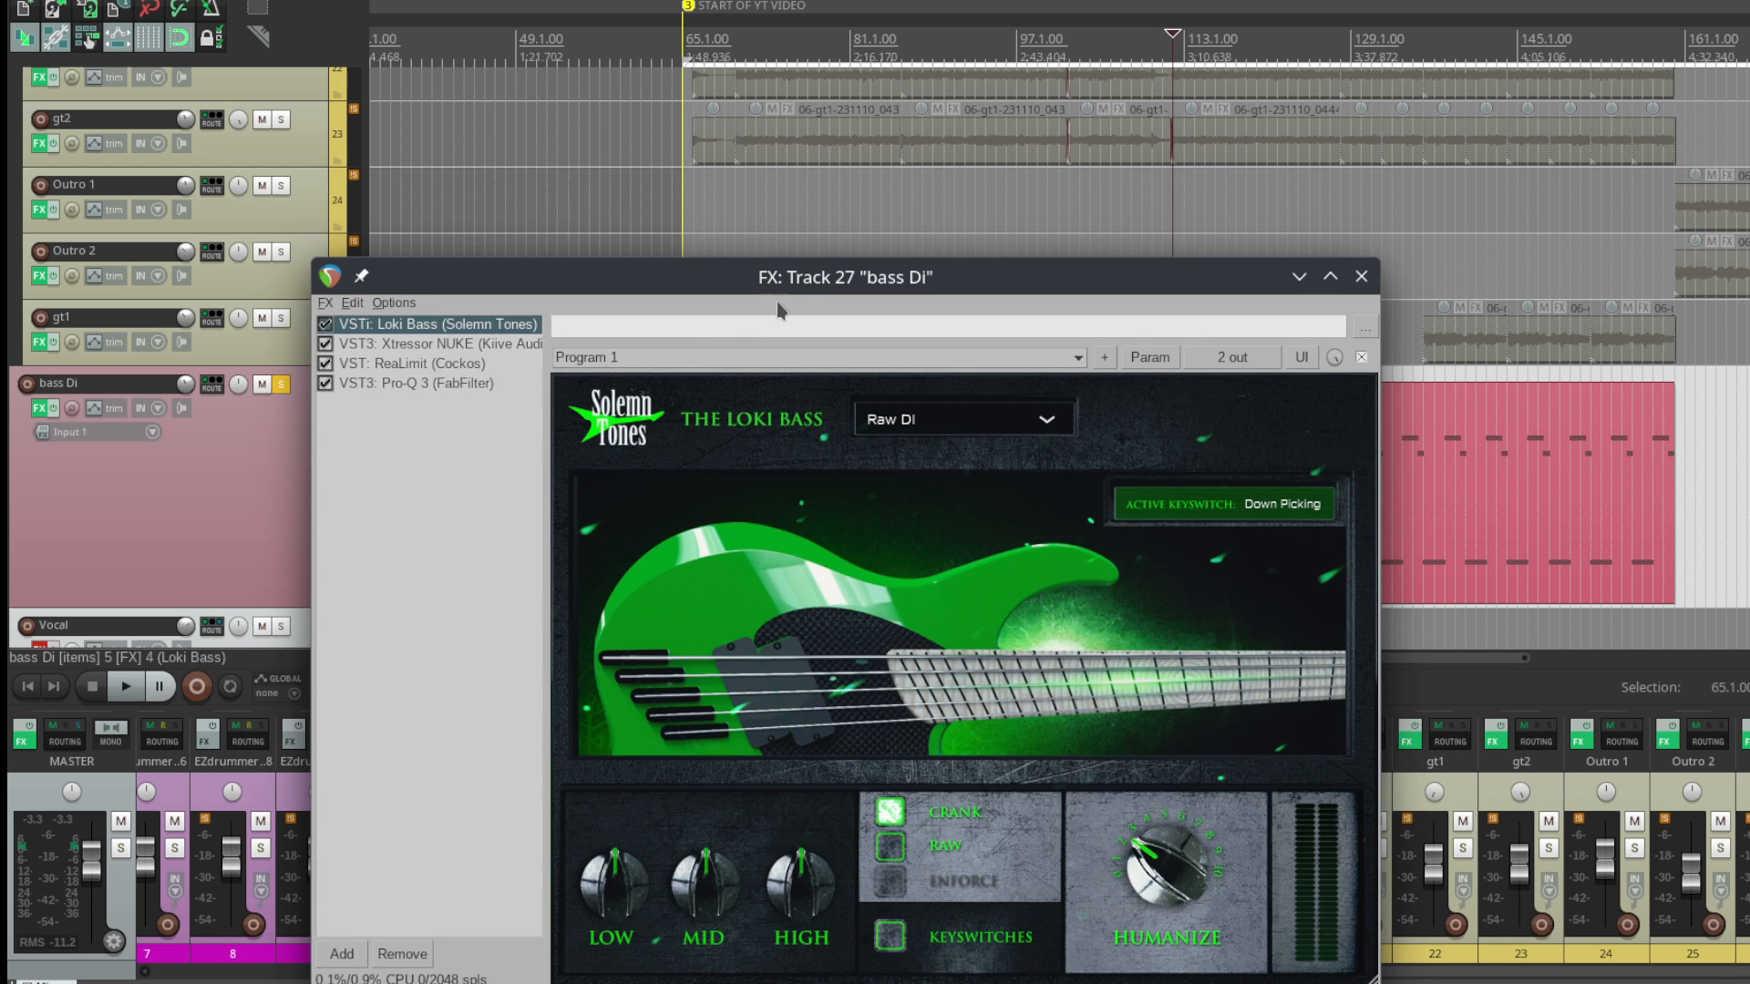
drag(802, 279, 846, 217)
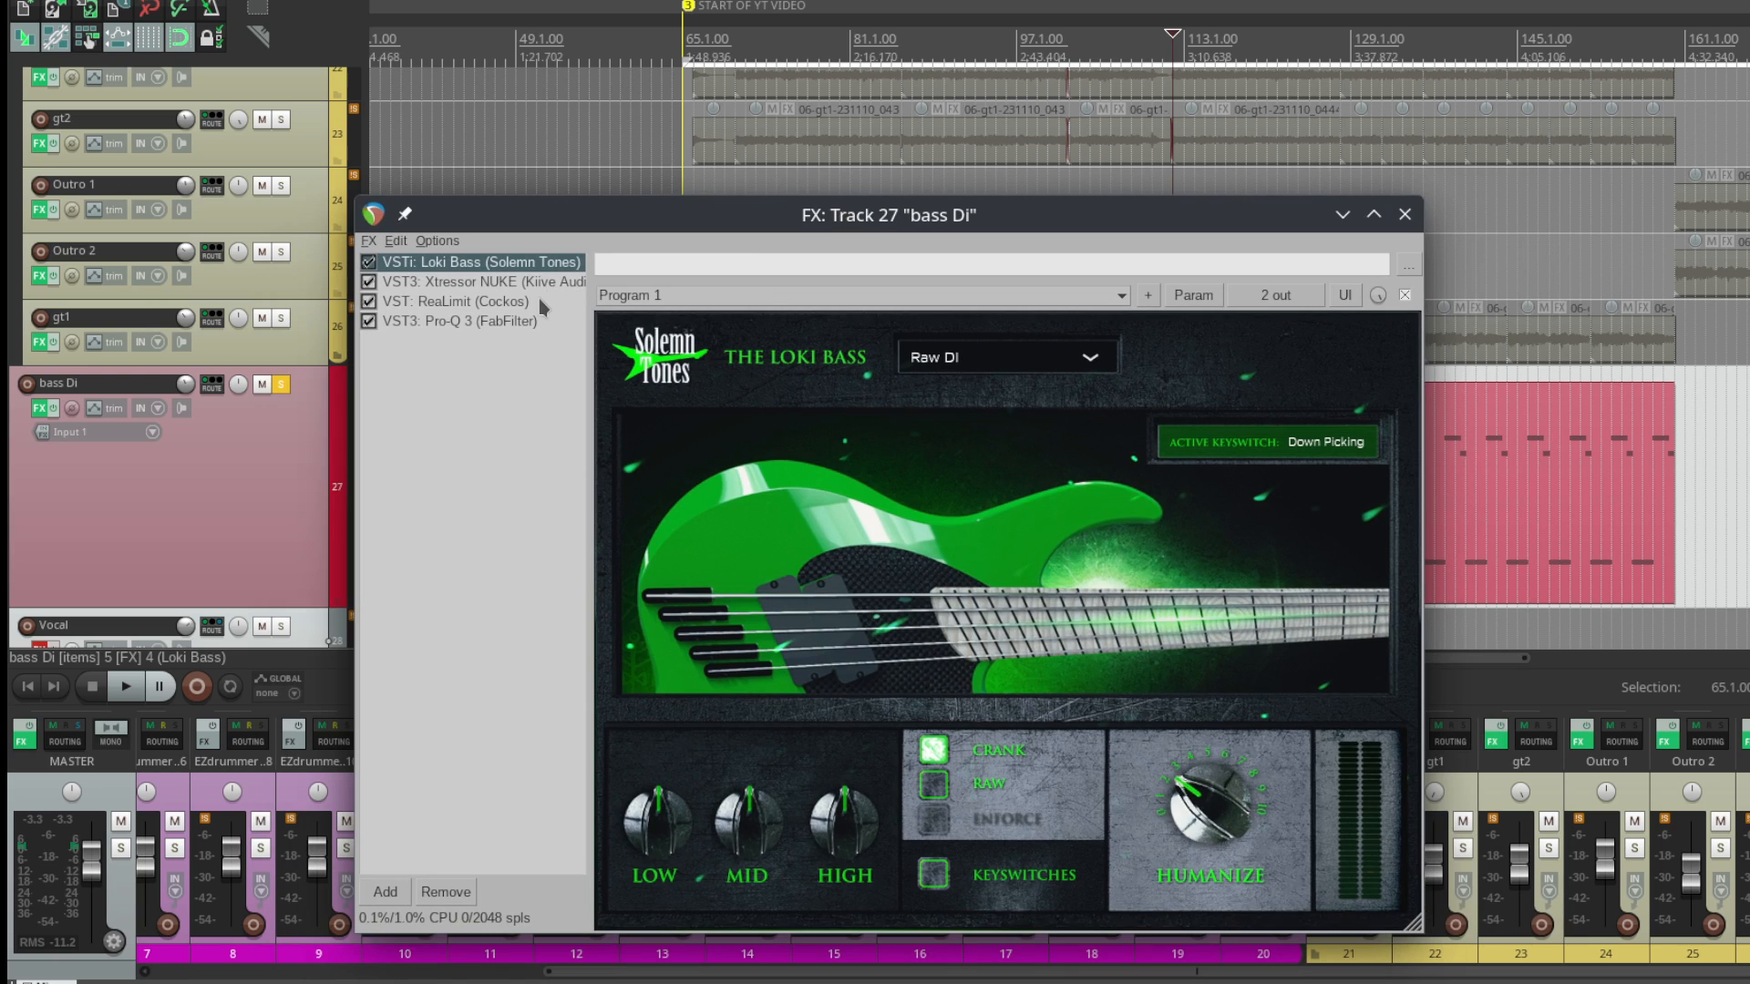
click(503, 278)
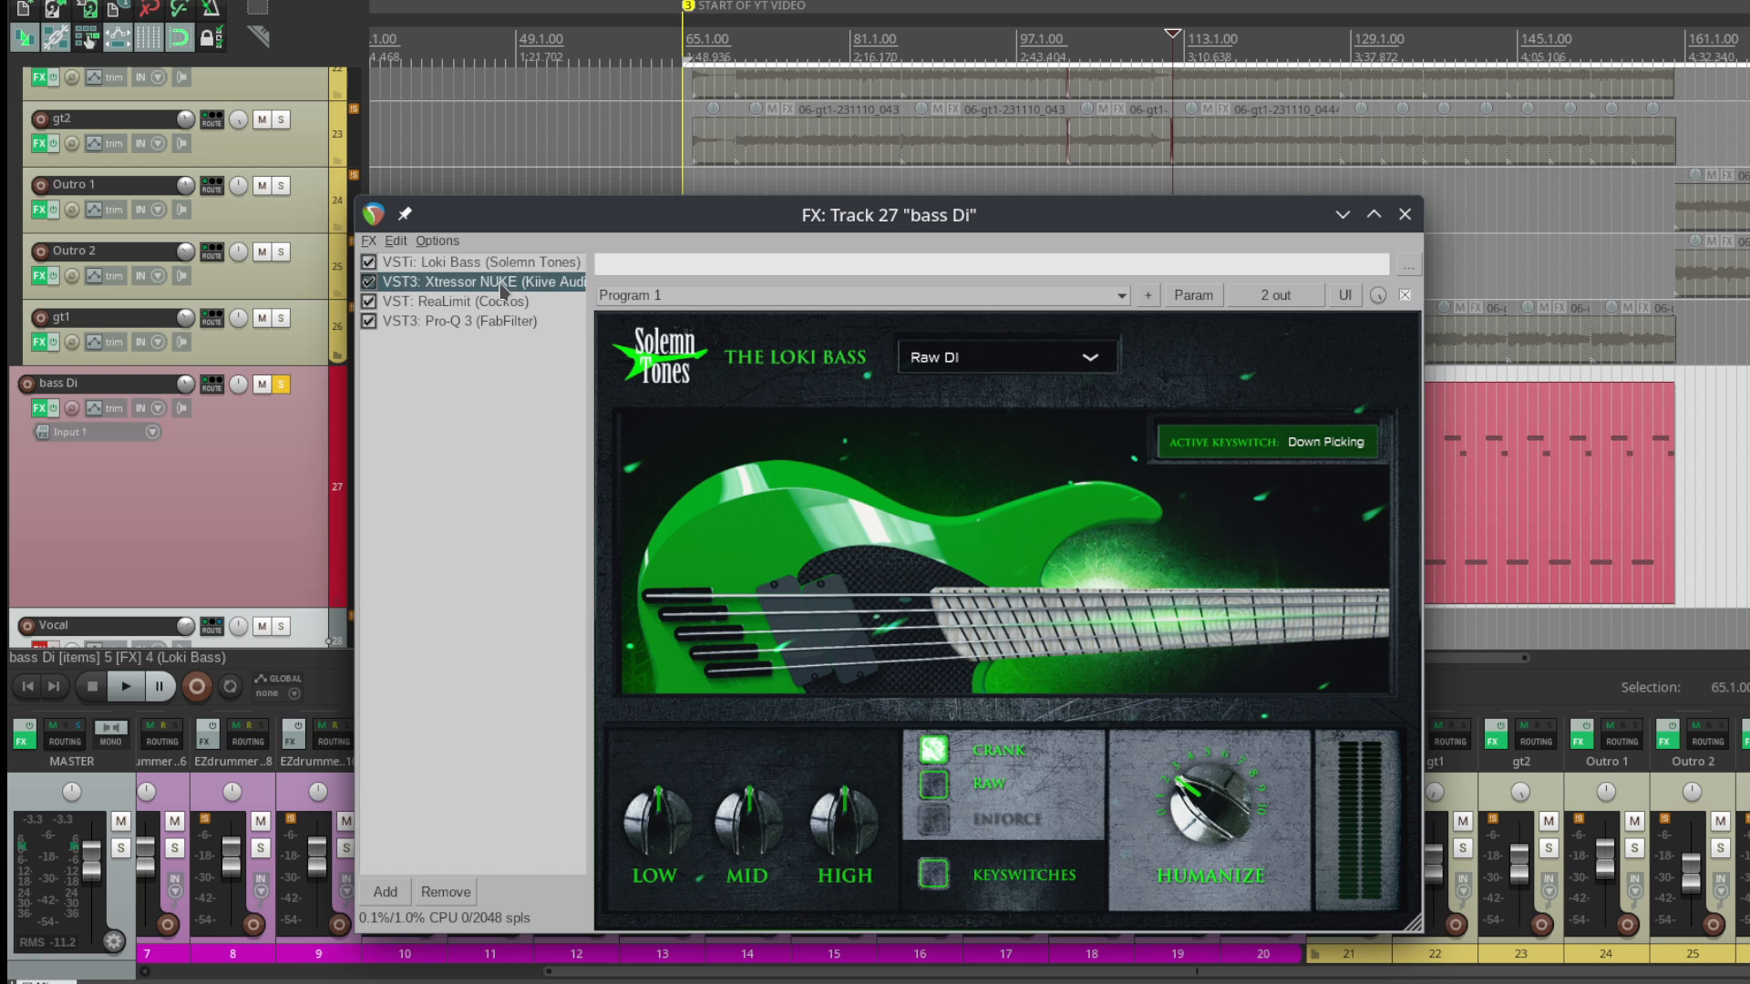
Step: Show the ReaLimit settings and the Pro-Q 3 mid-range cut in the bass Di FX chain
click(502, 300)
drag(952, 223, 917, 309)
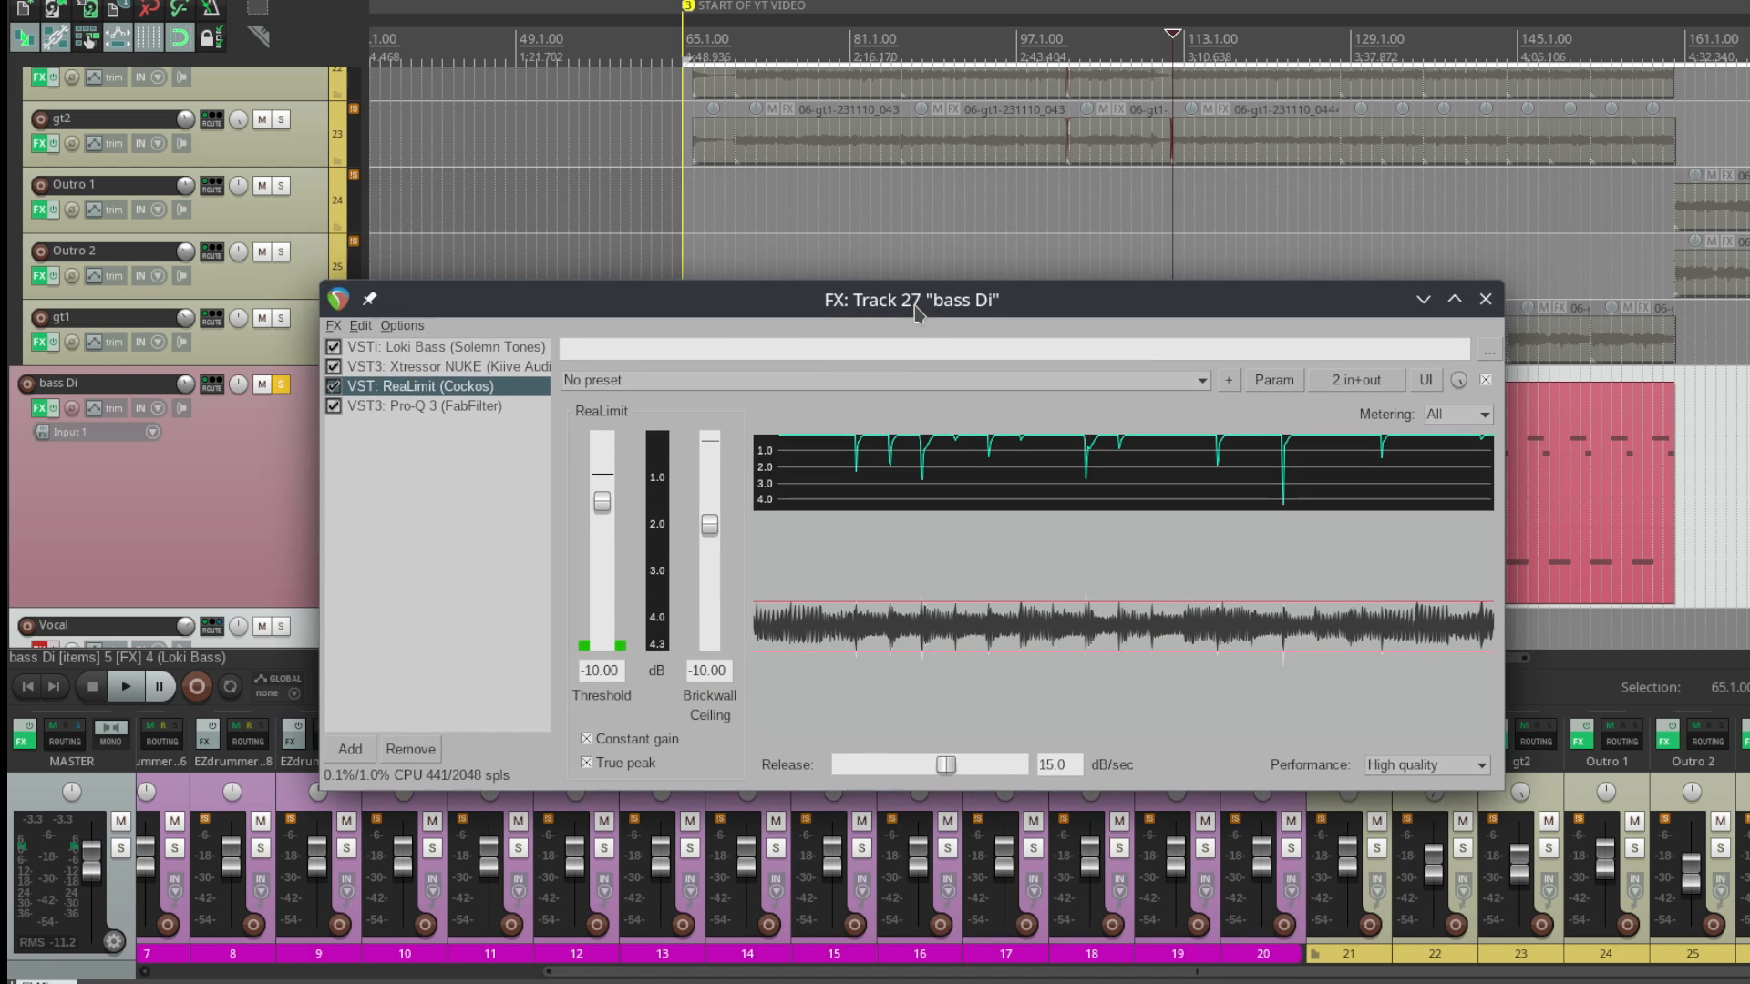
key(space)
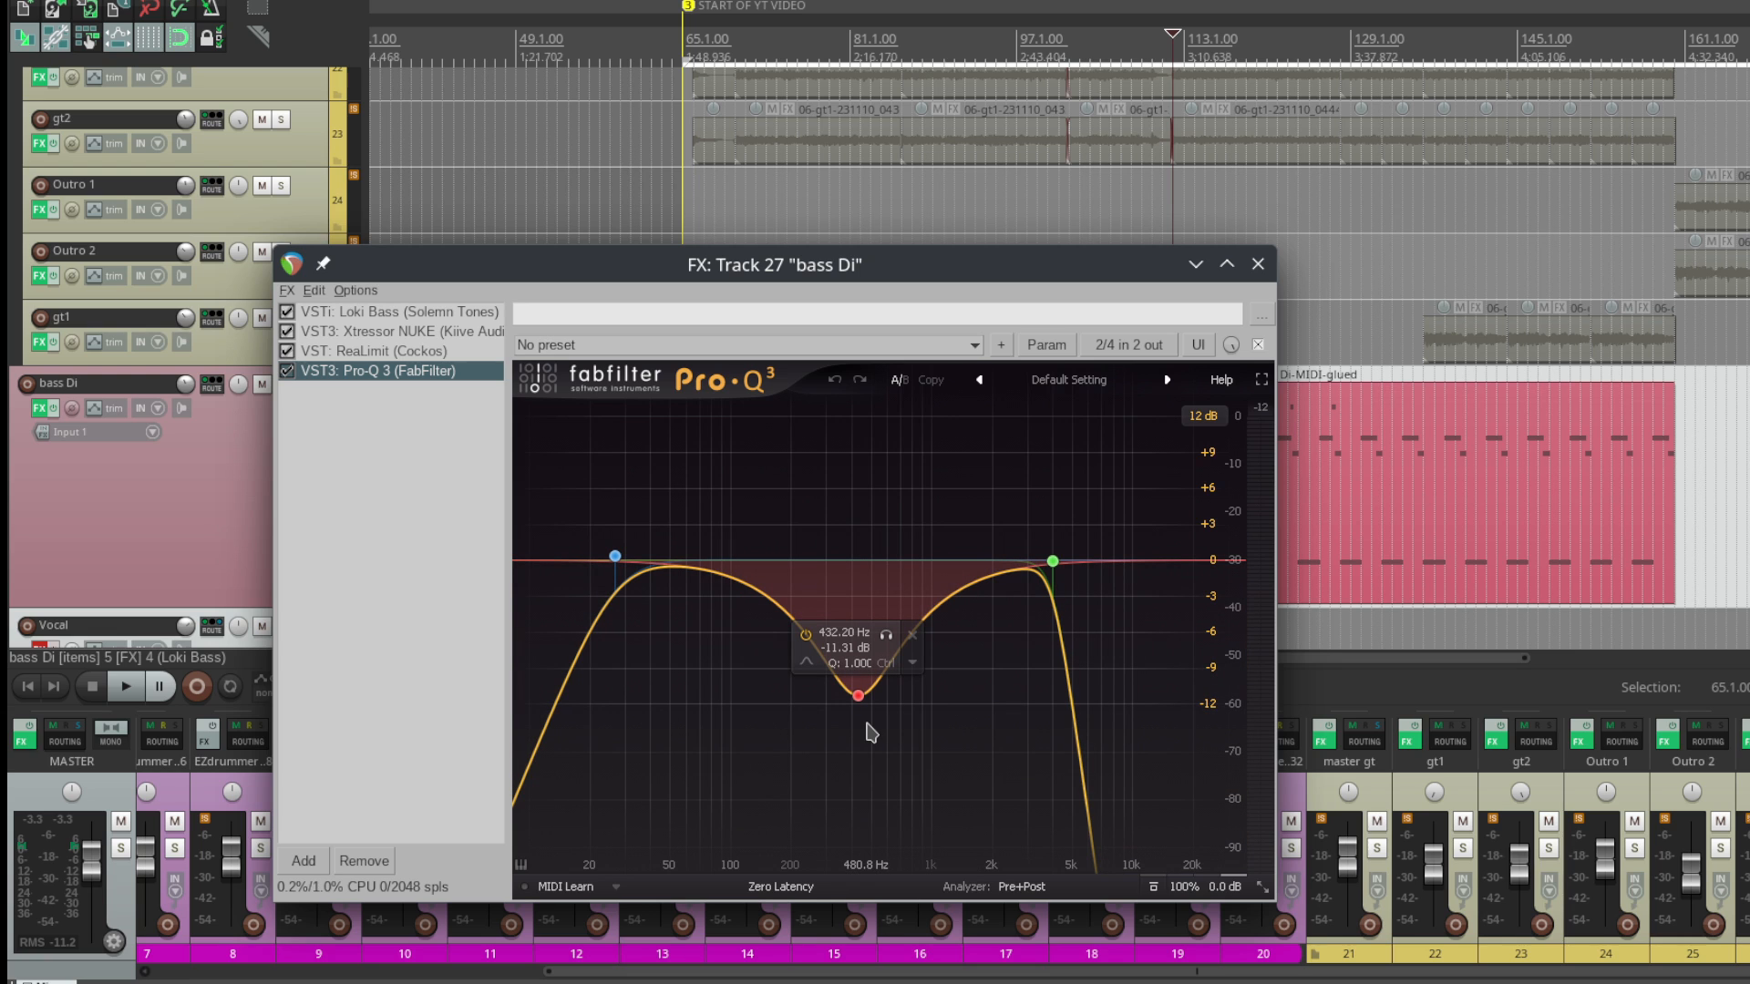
drag(863, 704, 877, 695)
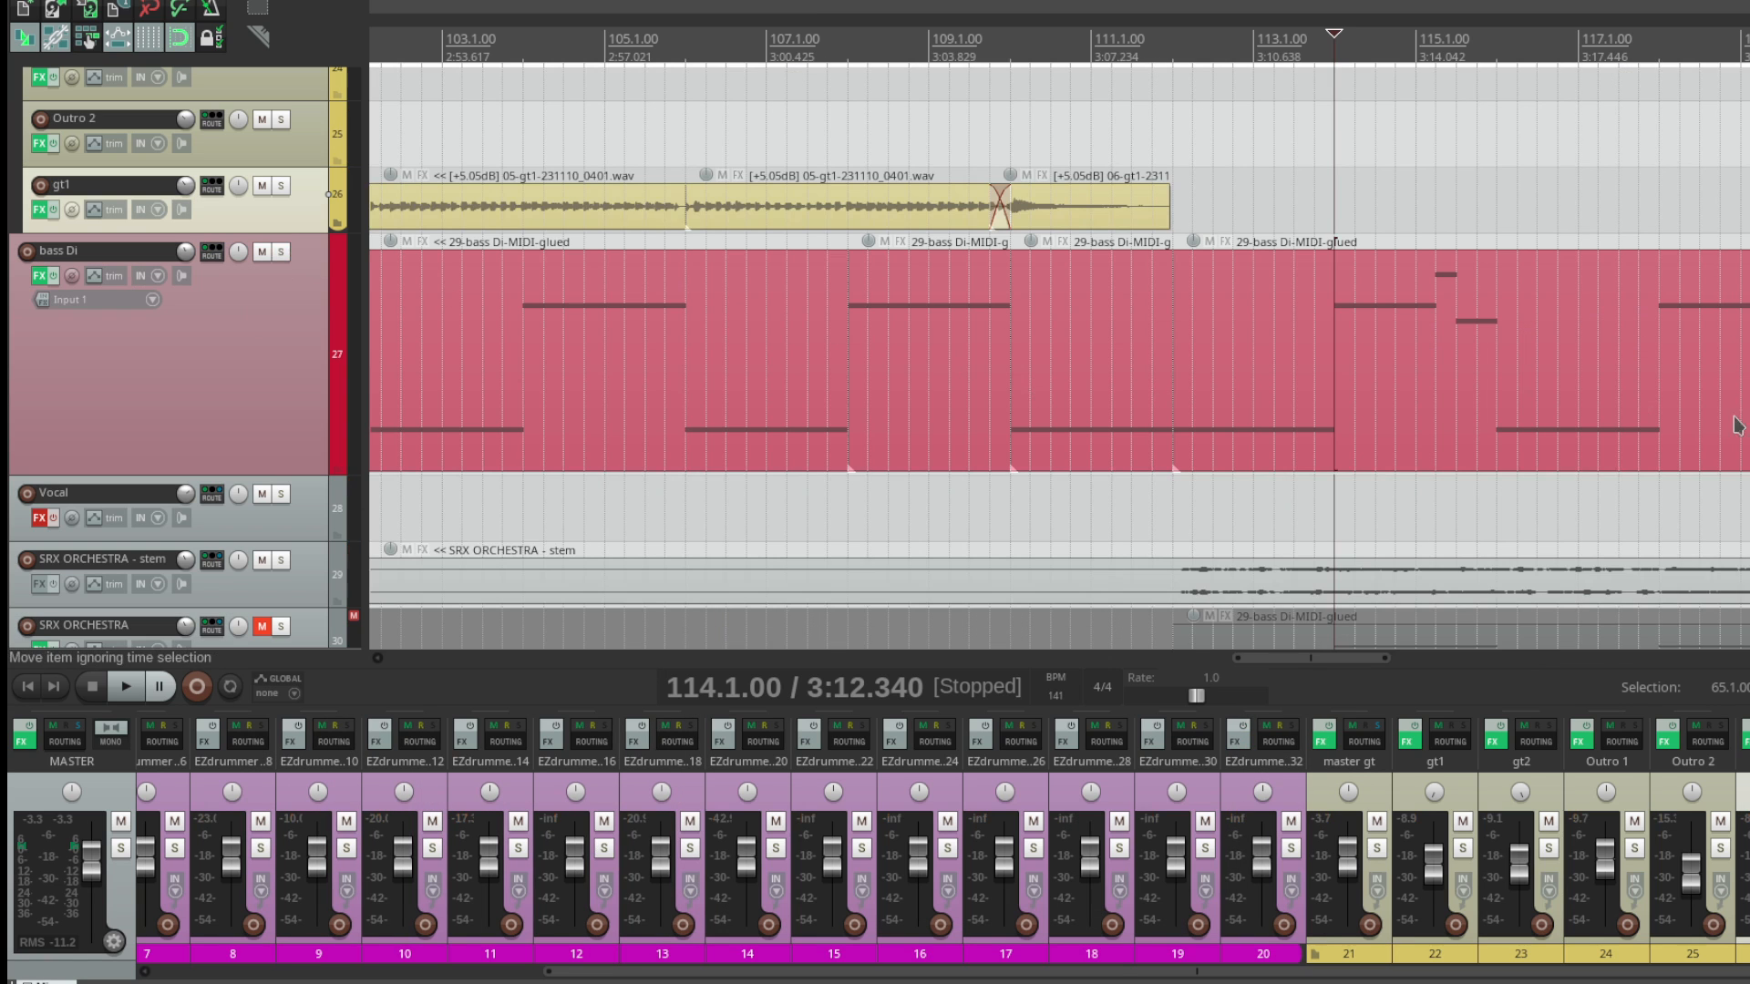
Step: Play the full mix from just before the SRX ORCHESTRA part begins near bar 112
scroll(1334, 355, up, 3)
click(1745, 560)
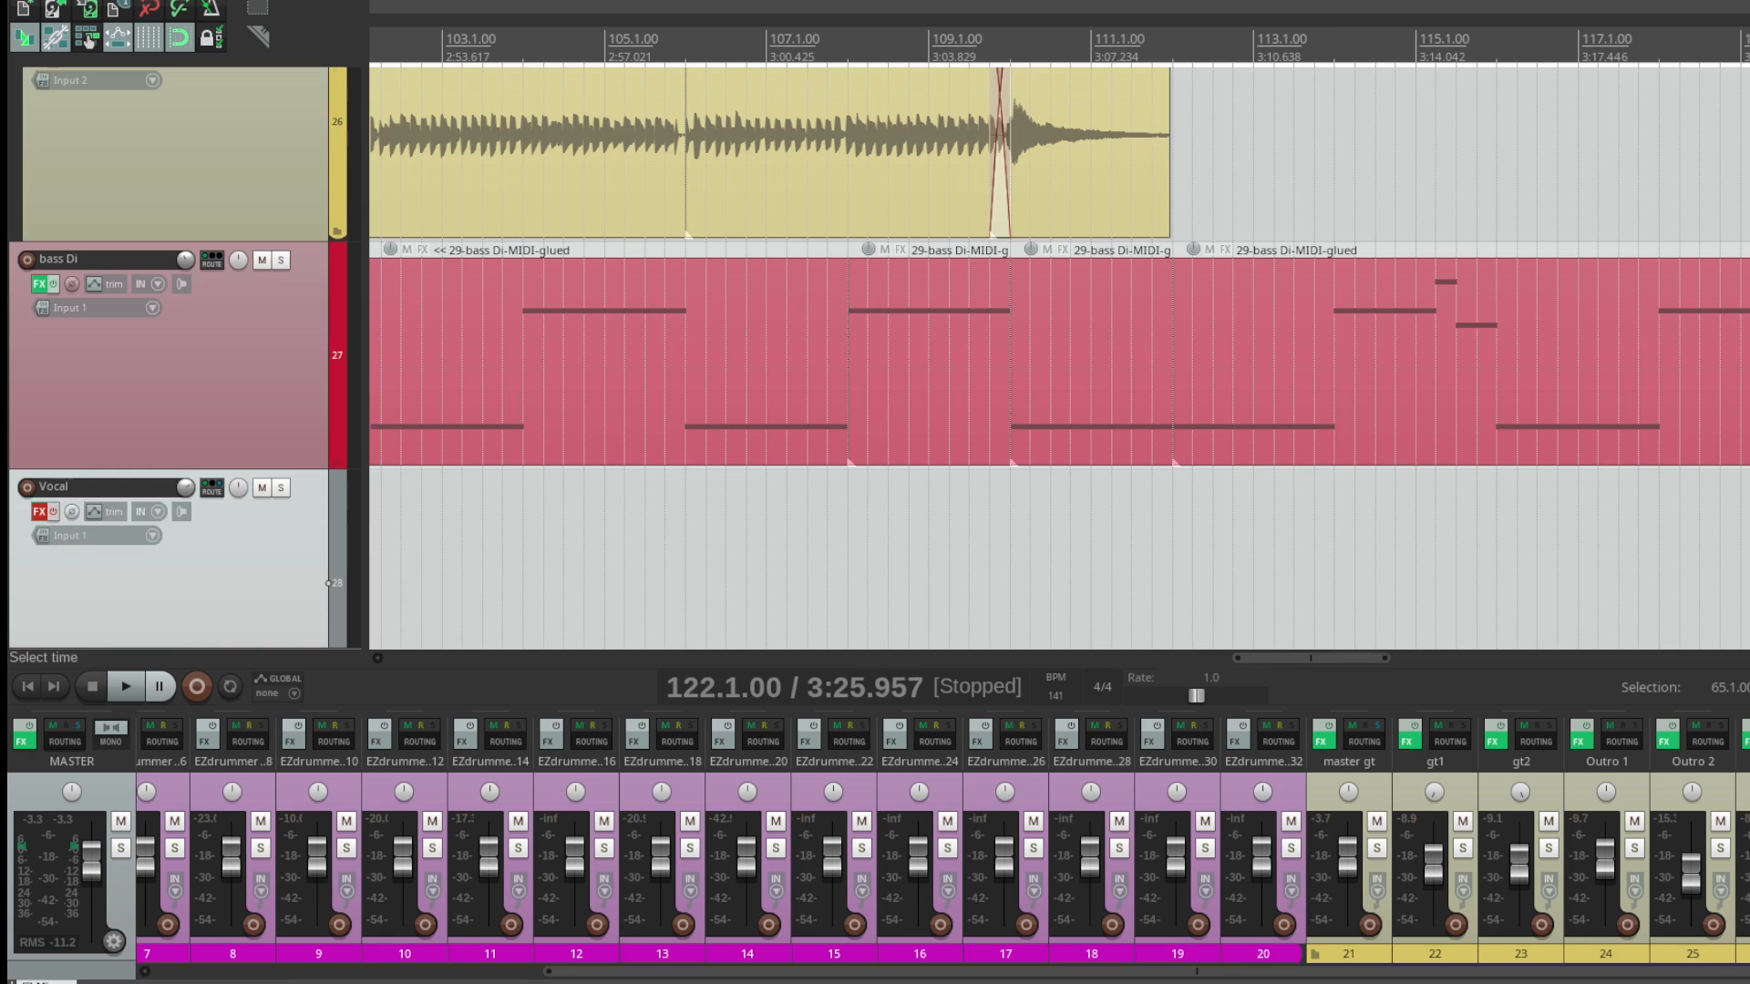
scroll(1173, 372, down, 2)
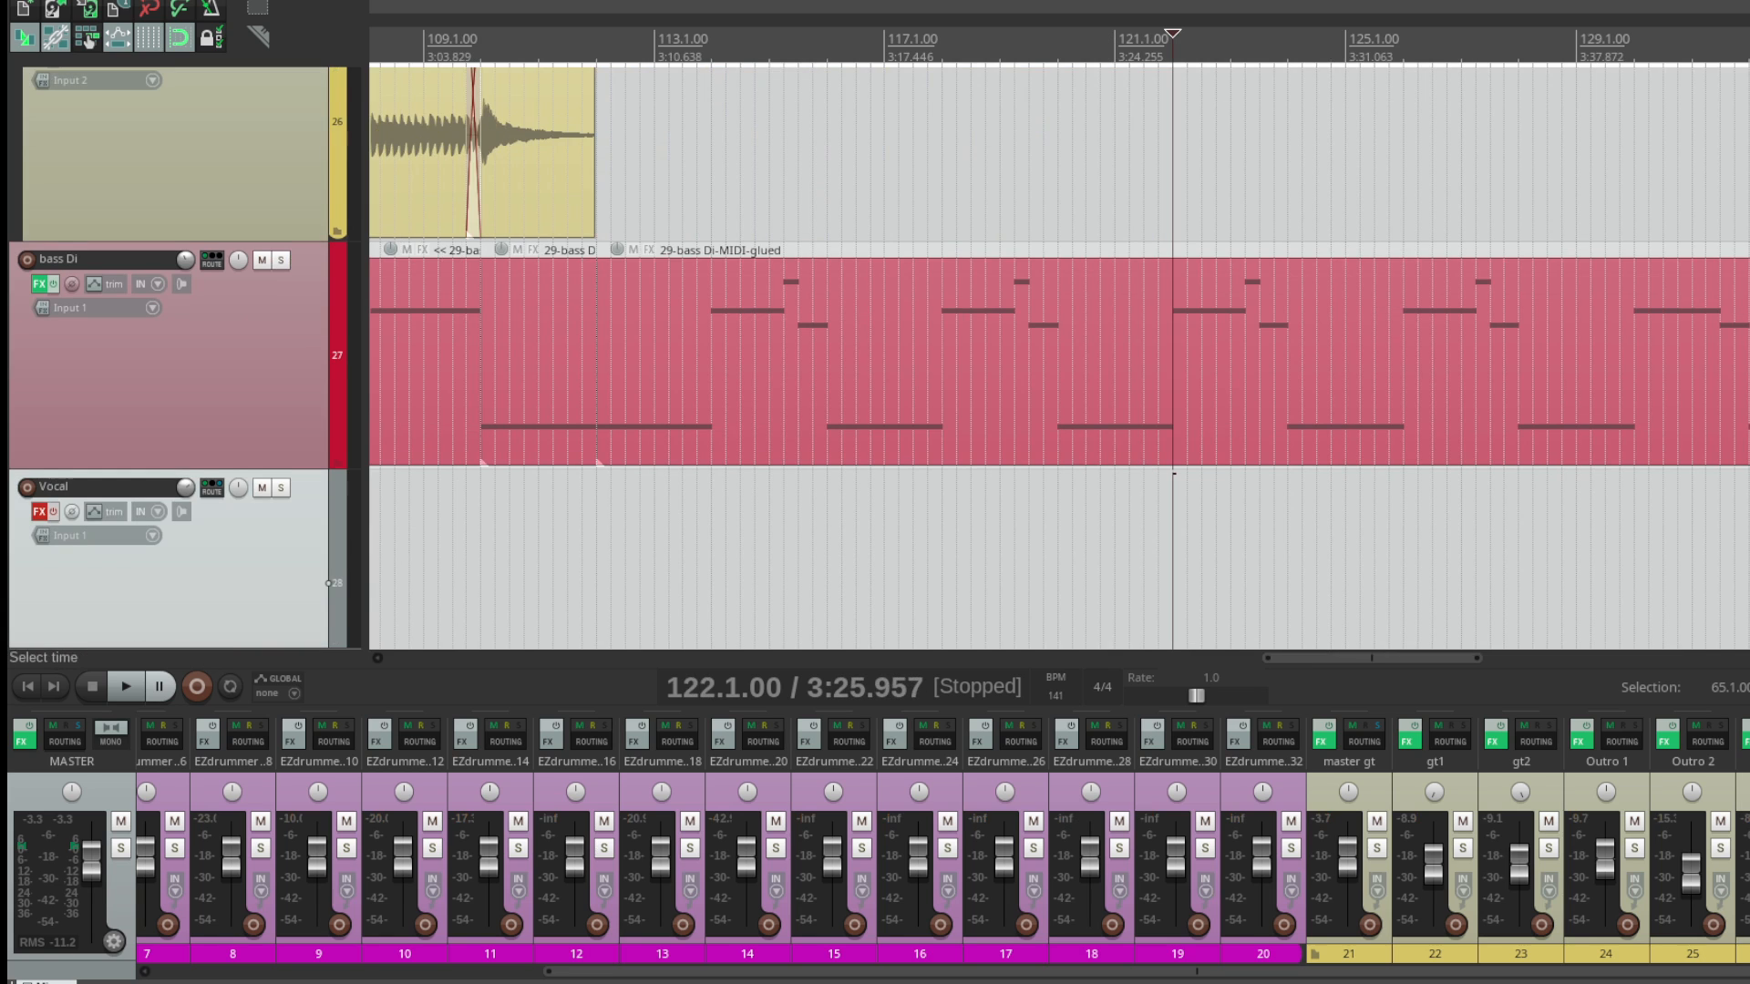
scroll(411, 372, down, 3)
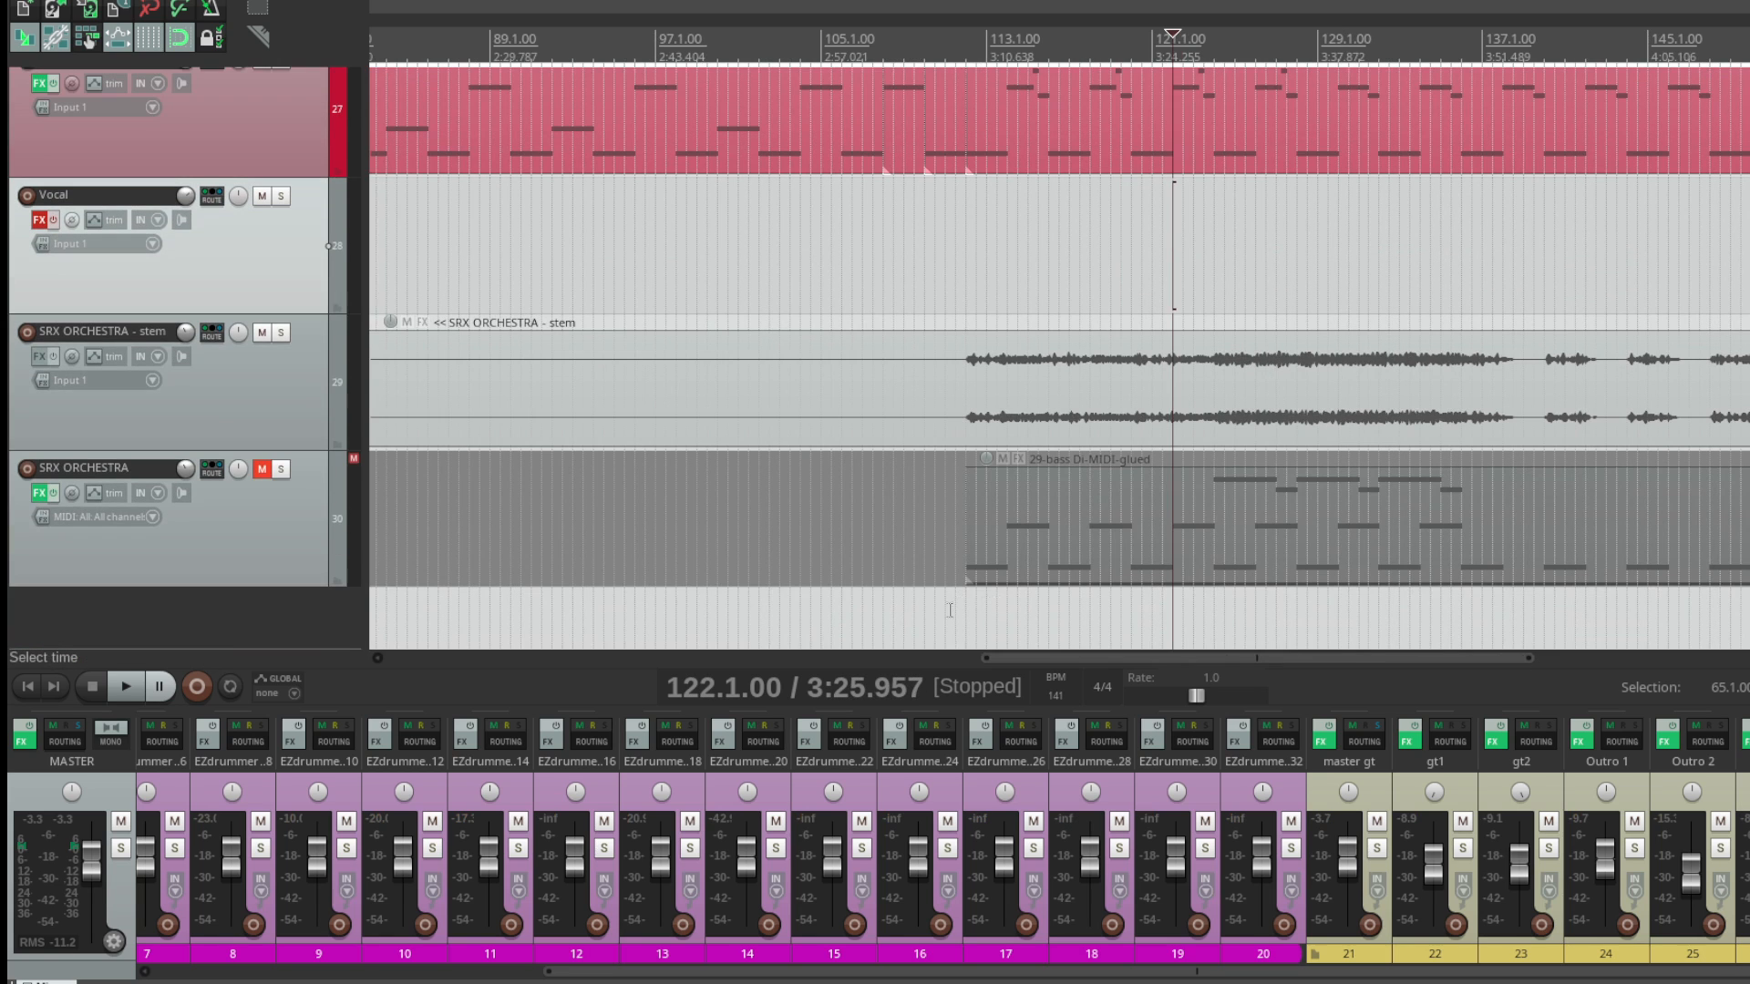
click(950, 609)
key(space)
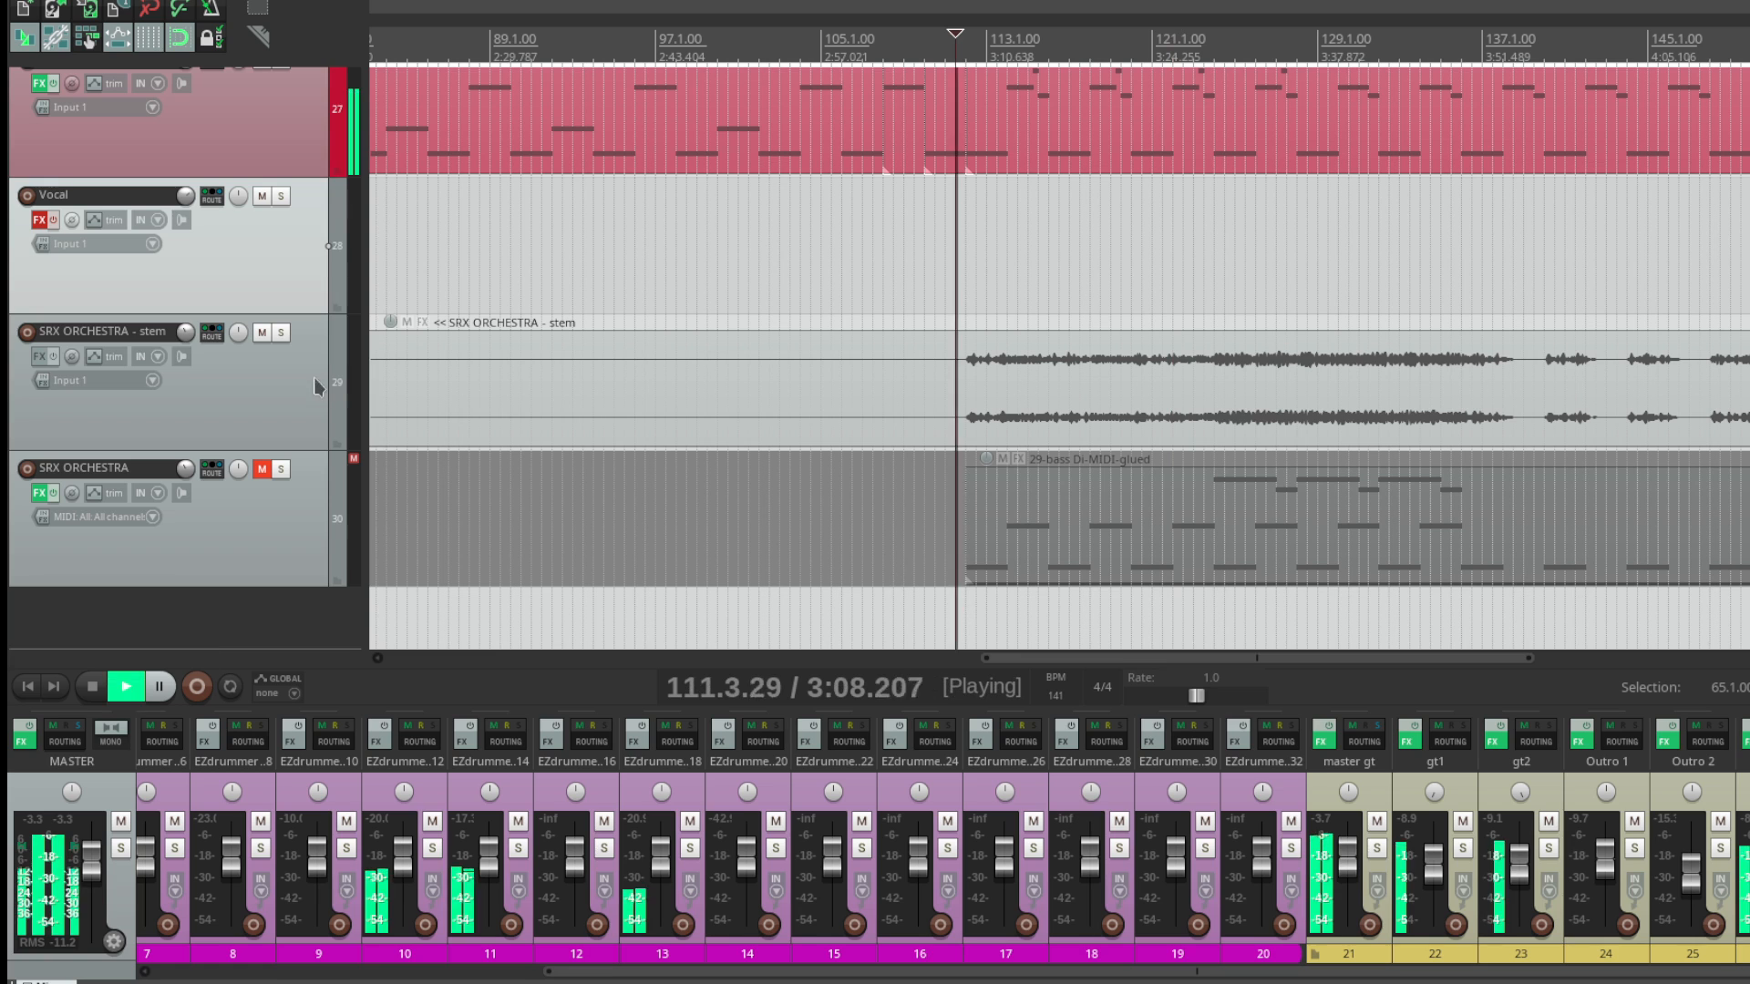
Step: Solo the SRX ORCHESTRA - stem track during playback to hear it alone, and stop playback
click(282, 334)
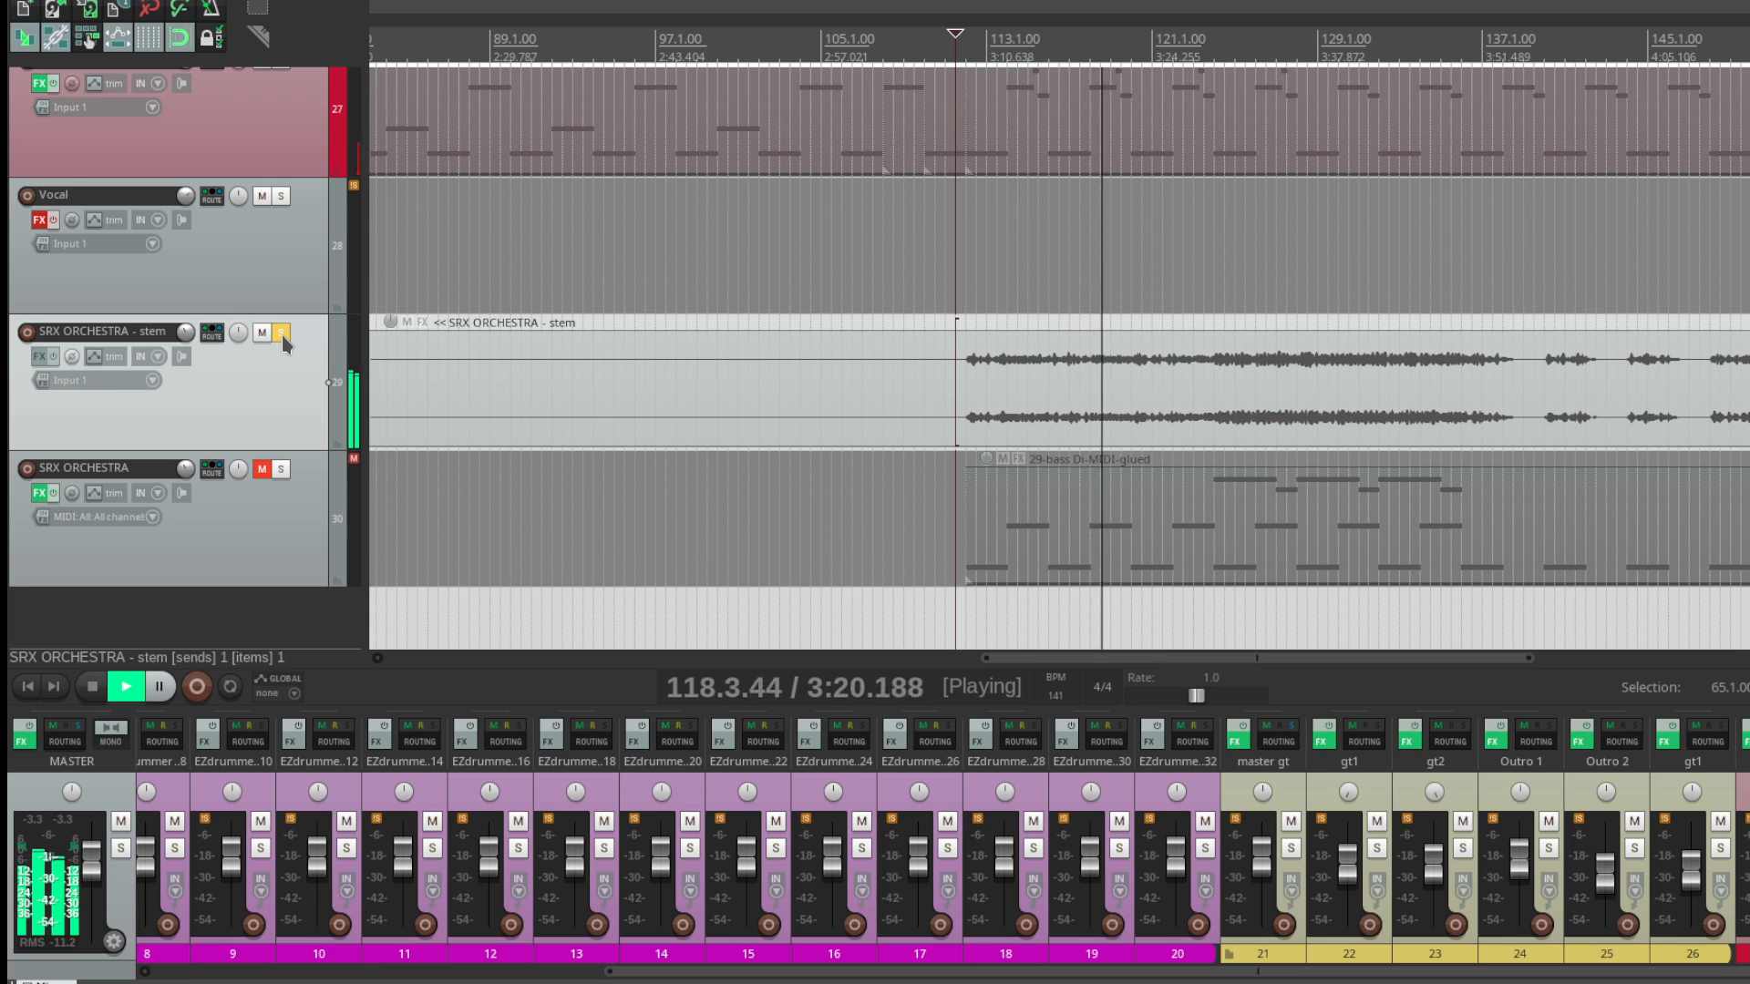
key(space)
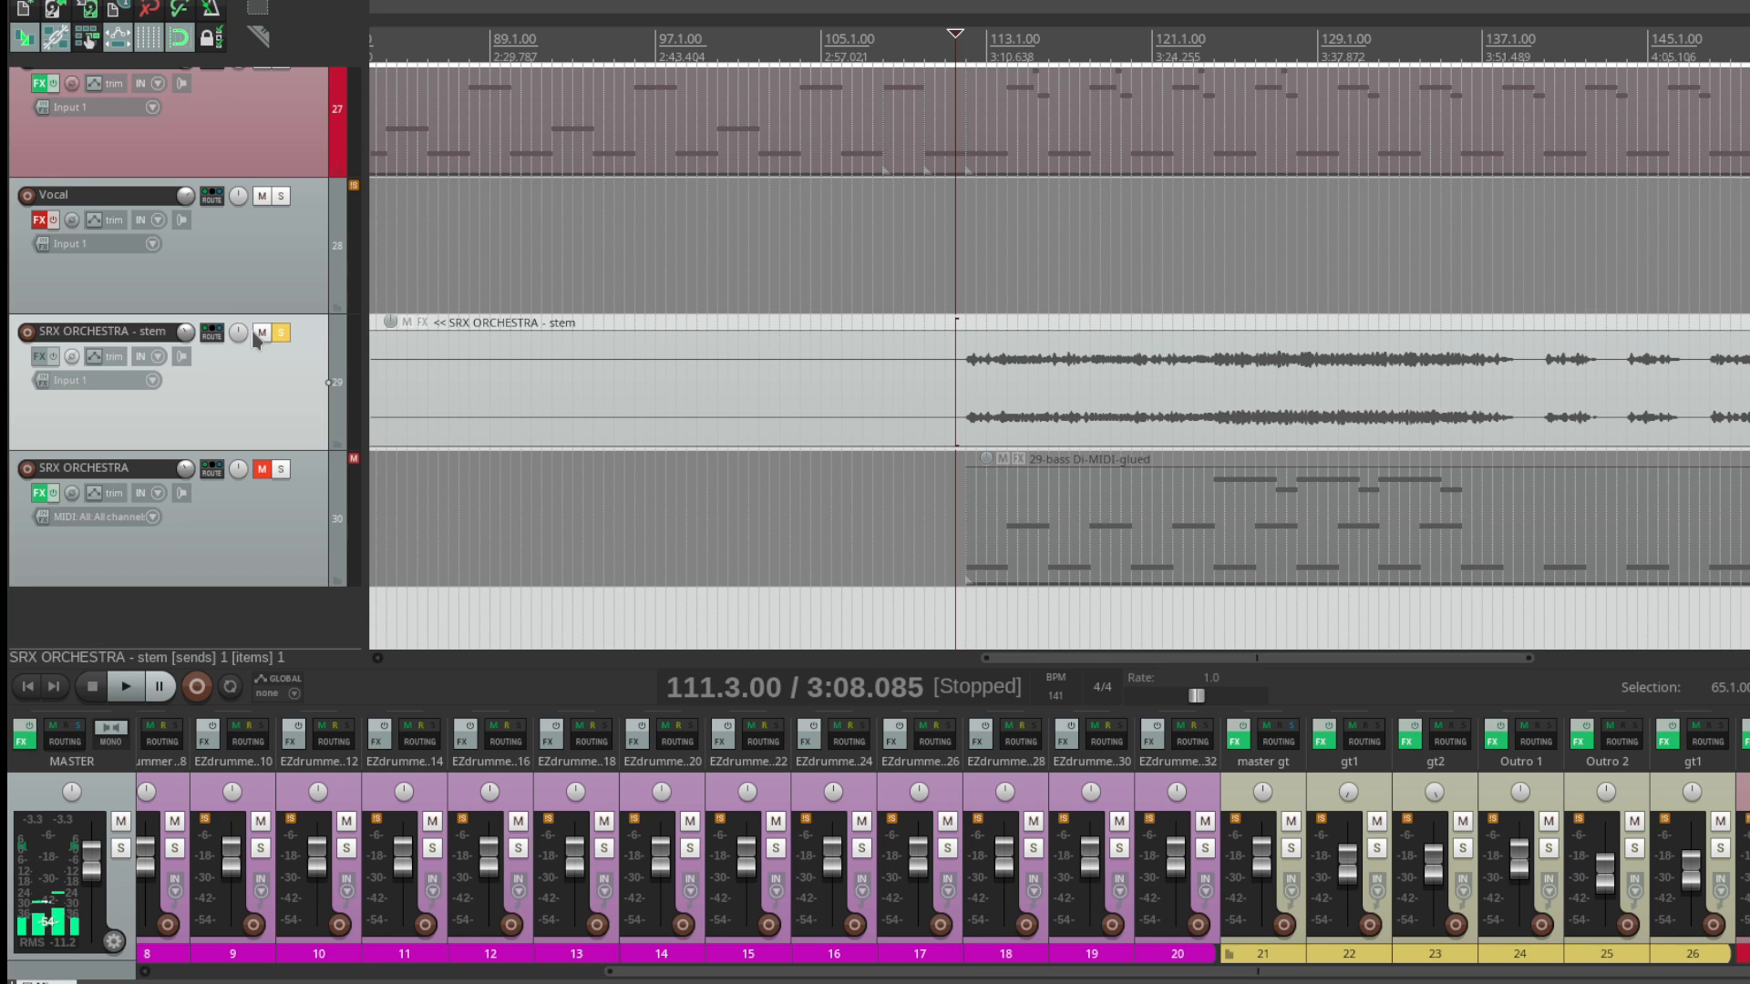
Step: Clear the solo on SRX ORCHESTRA - stem, mute that track and unmute the SRX ORCHESTRA instrument track
click(282, 333)
click(262, 471)
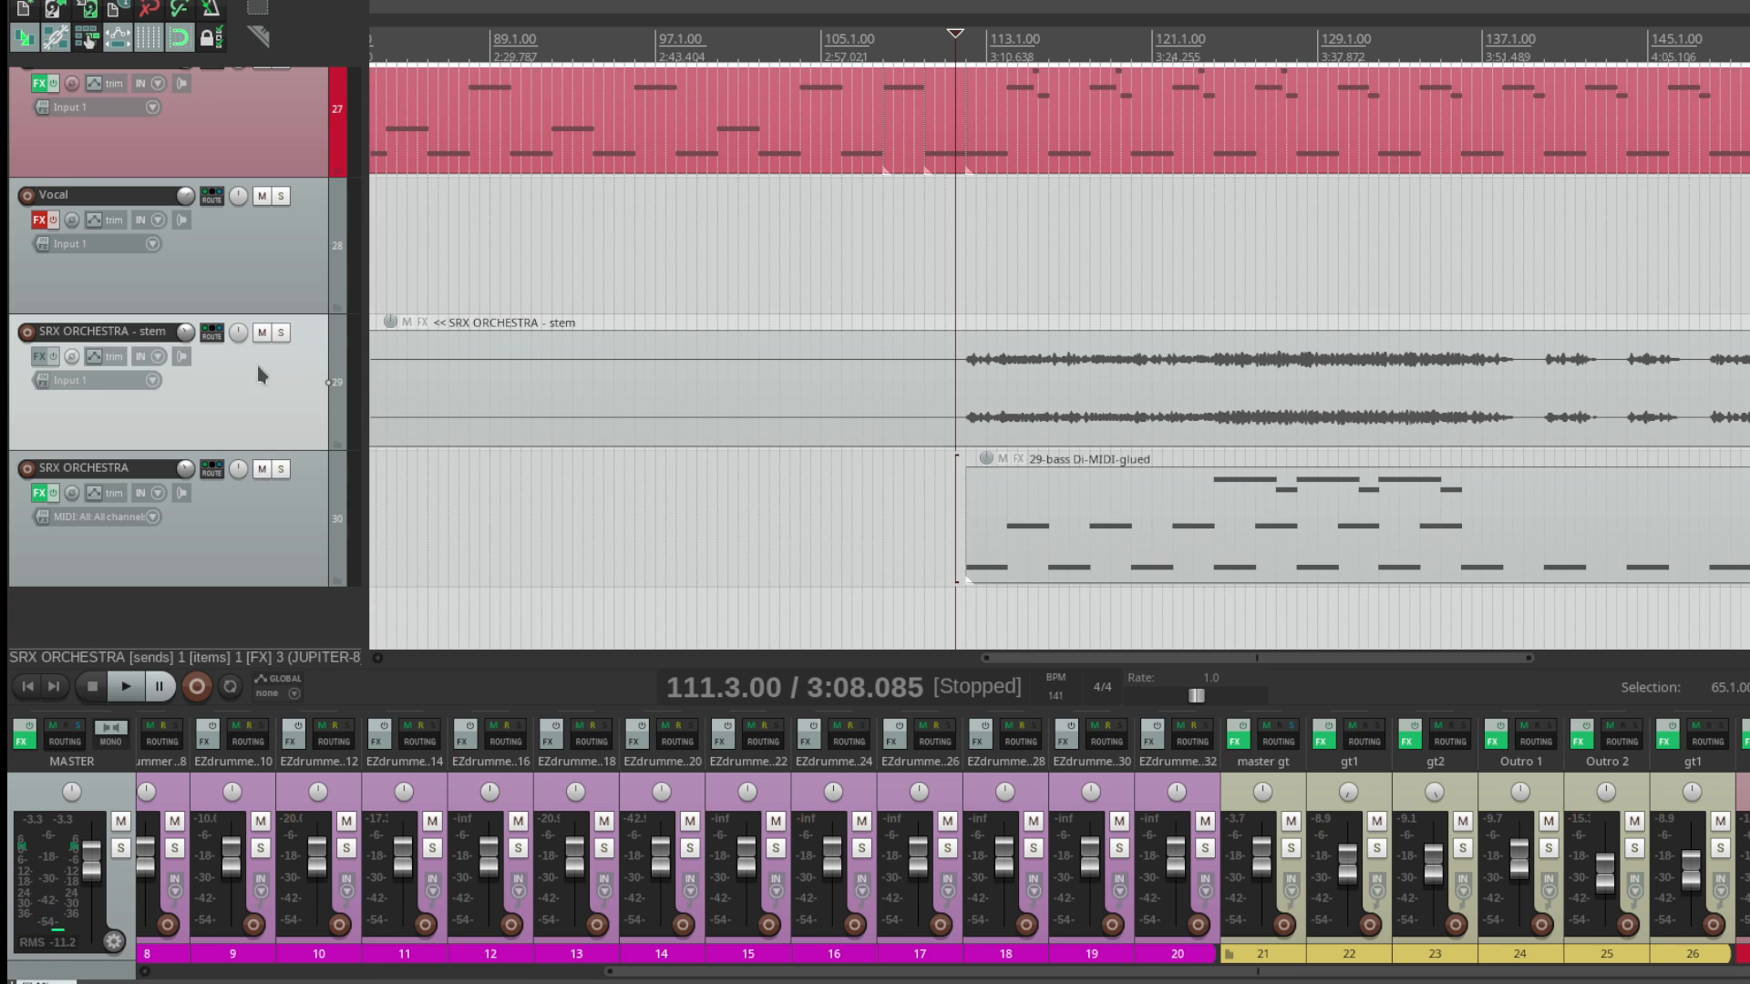
click(264, 333)
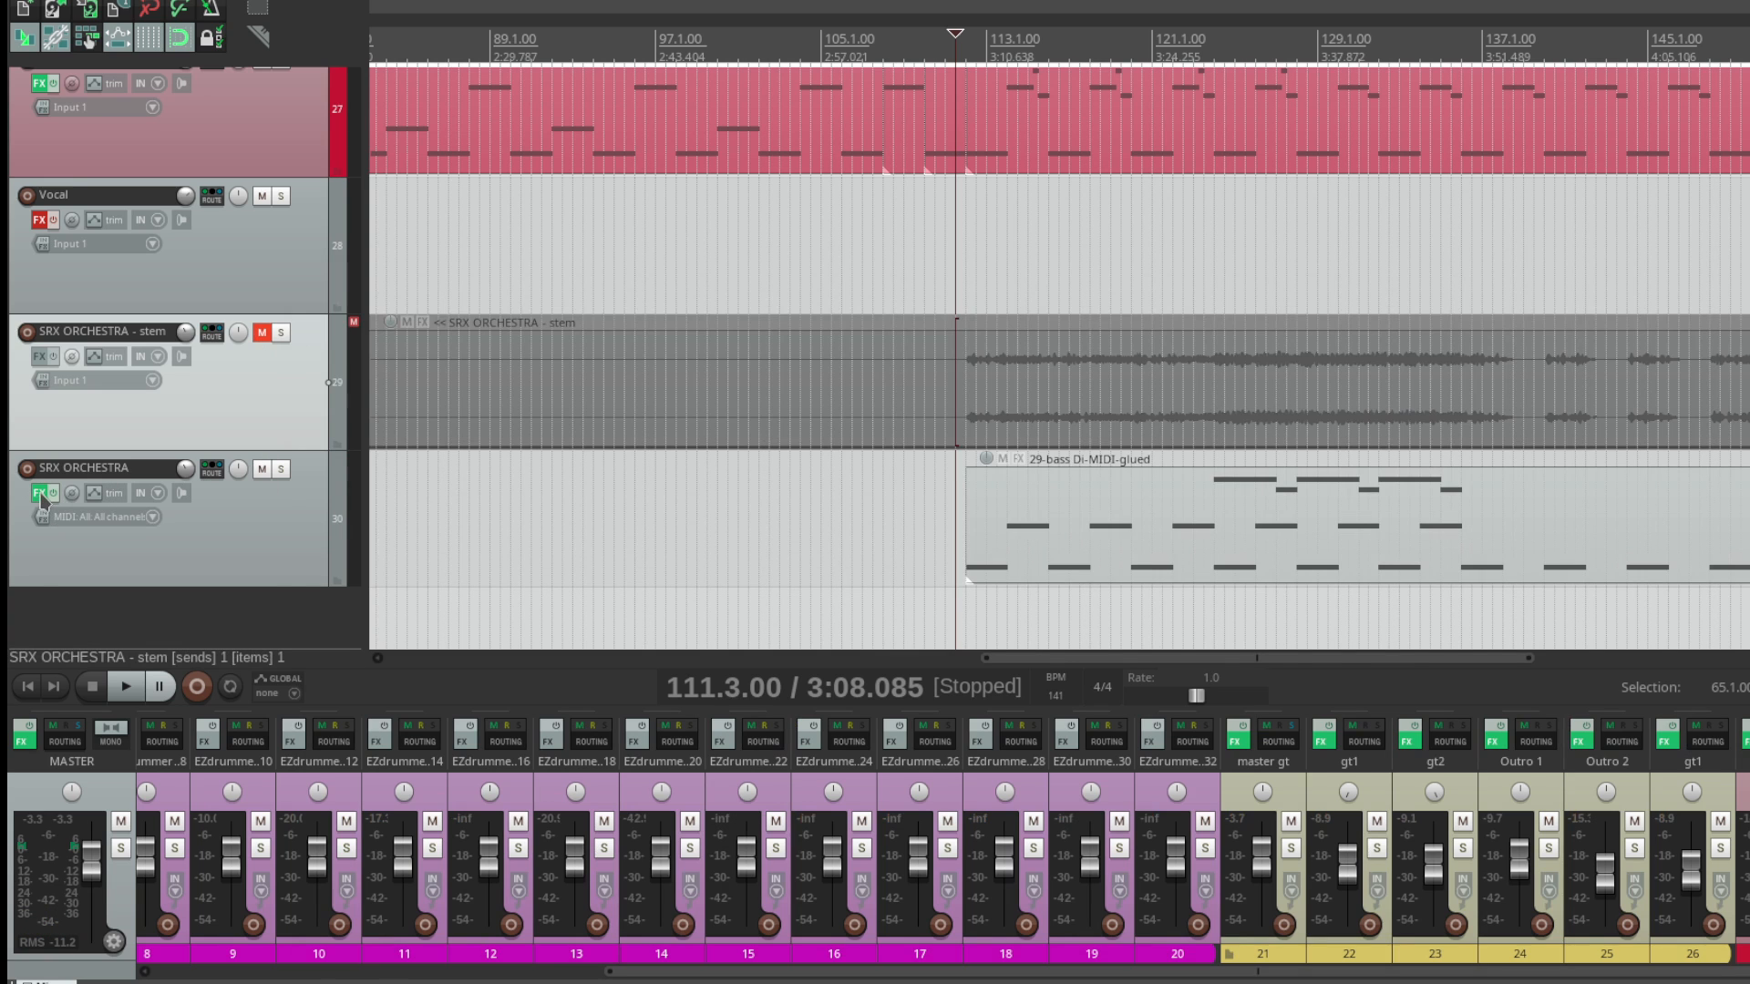
Step: Show the JUPITER-8 instrument in the SRX ORCHESTRA FX chain and pick its B-3: PD JP Soft Pad preset
click(40, 493)
drag(840, 373, 891, 347)
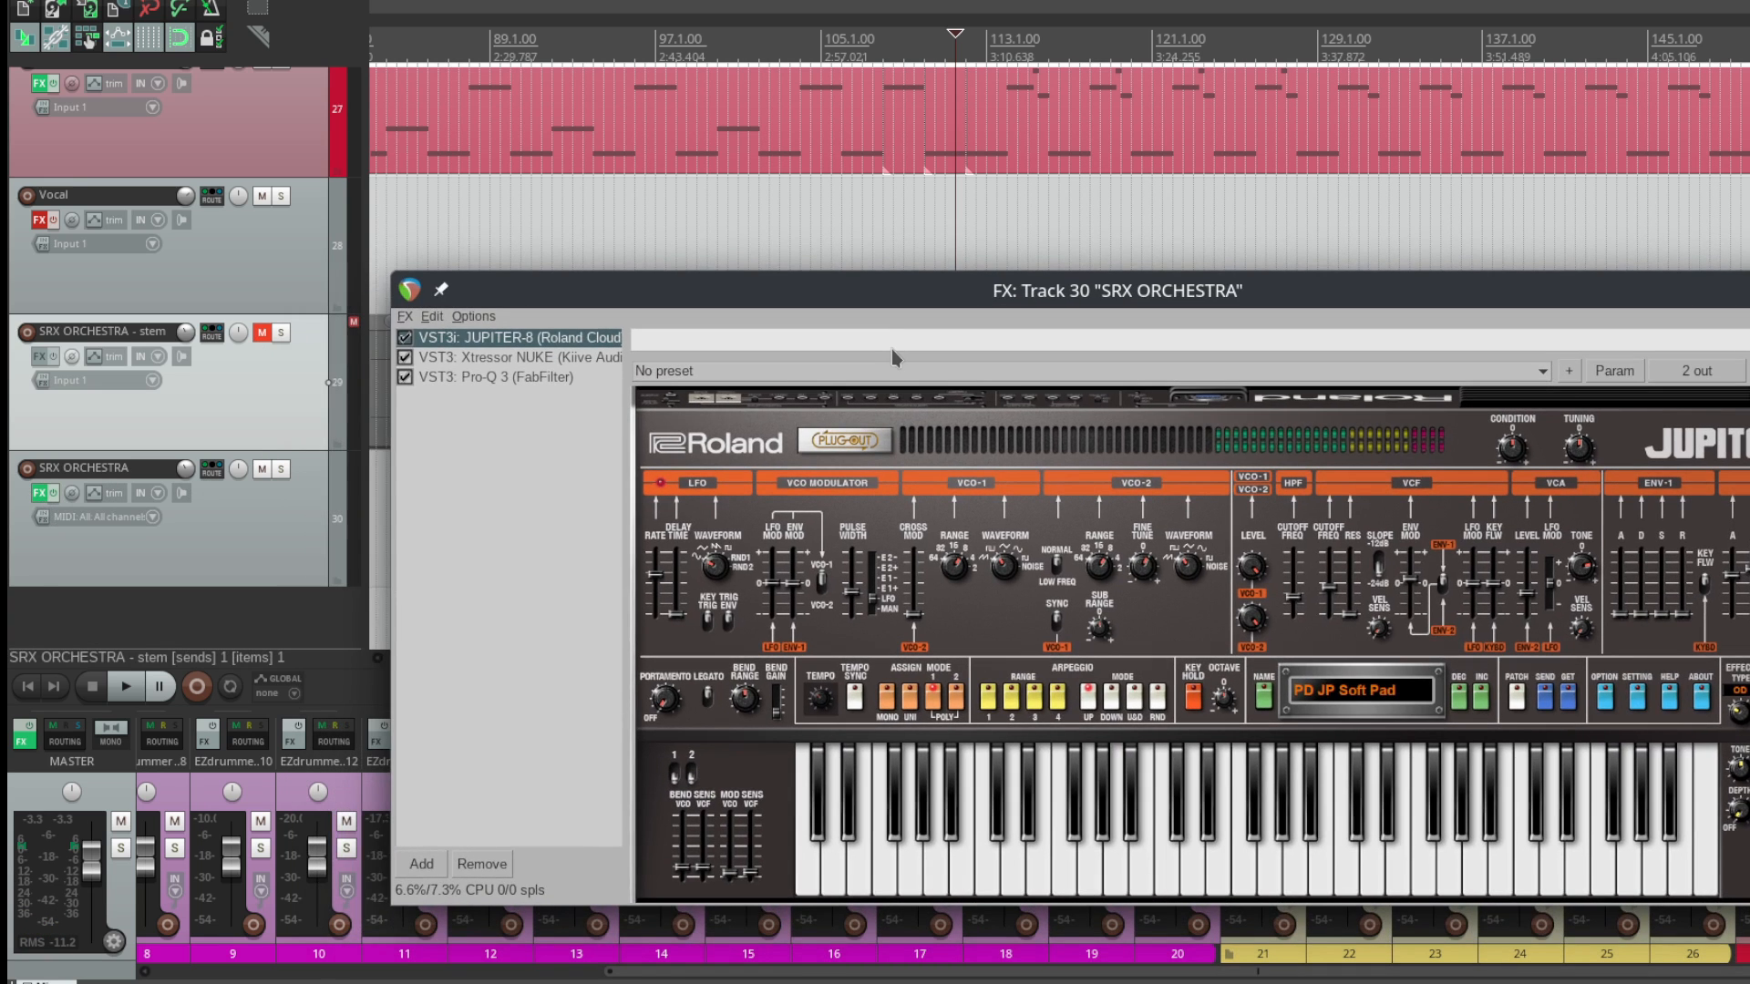
click(1367, 698)
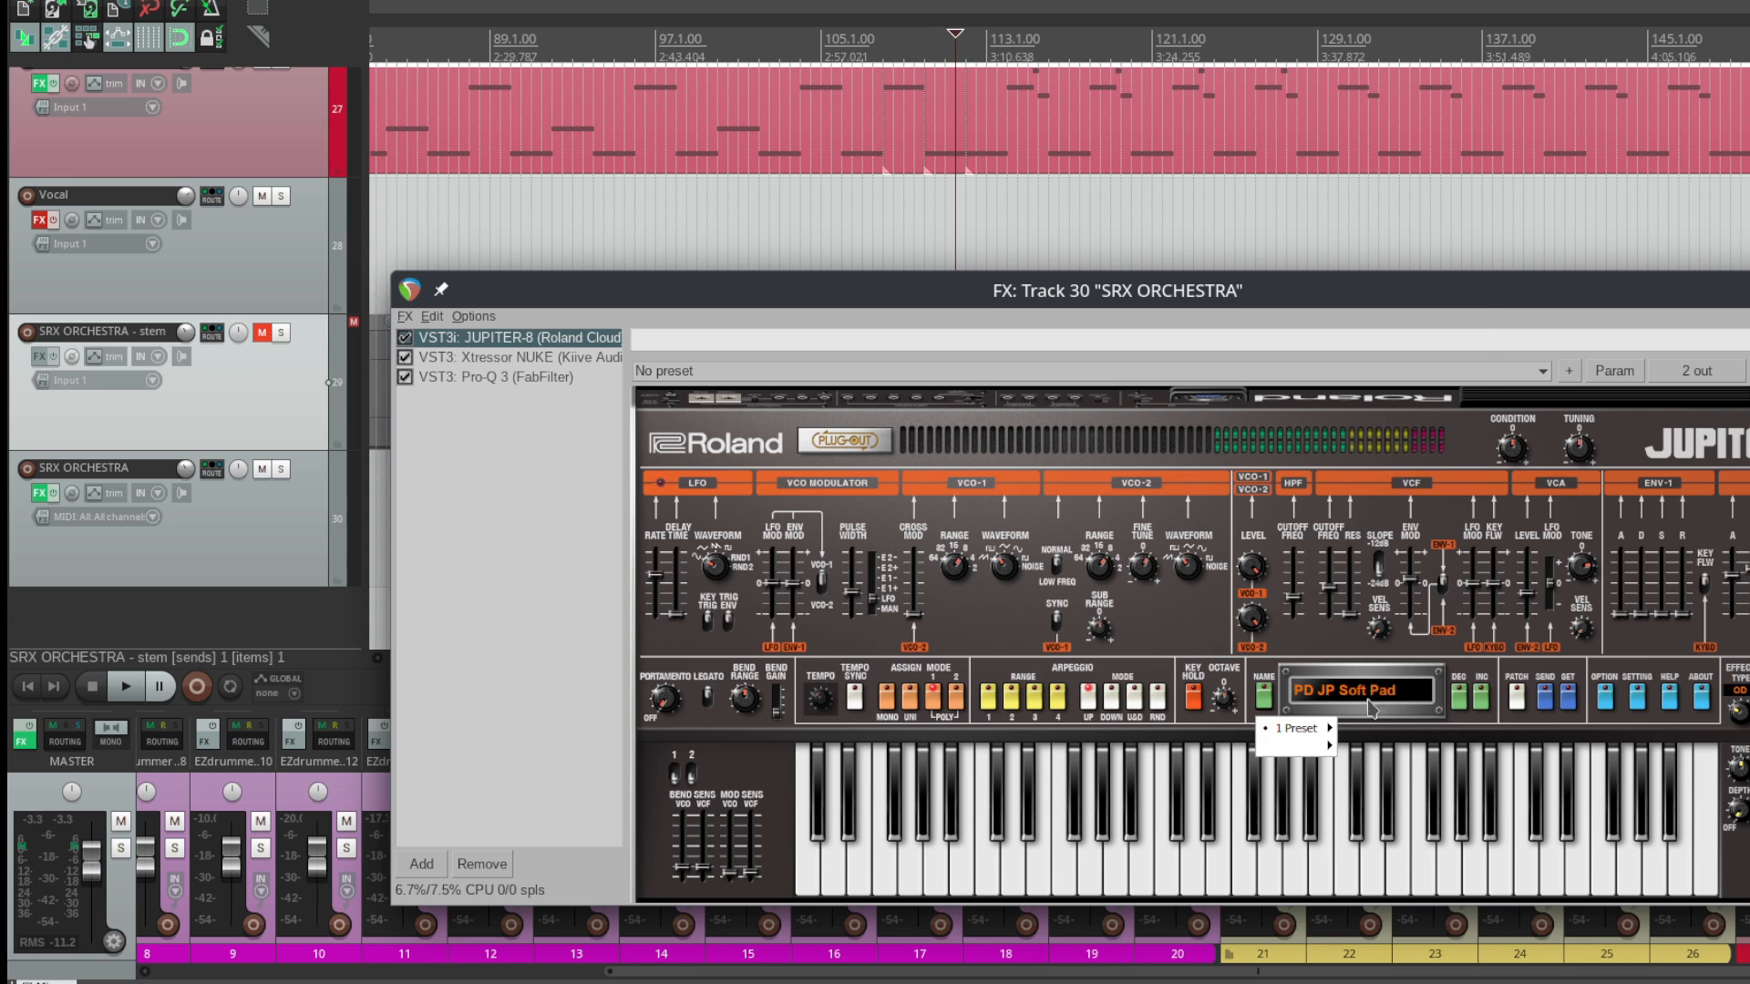
mouse_move(1294, 727)
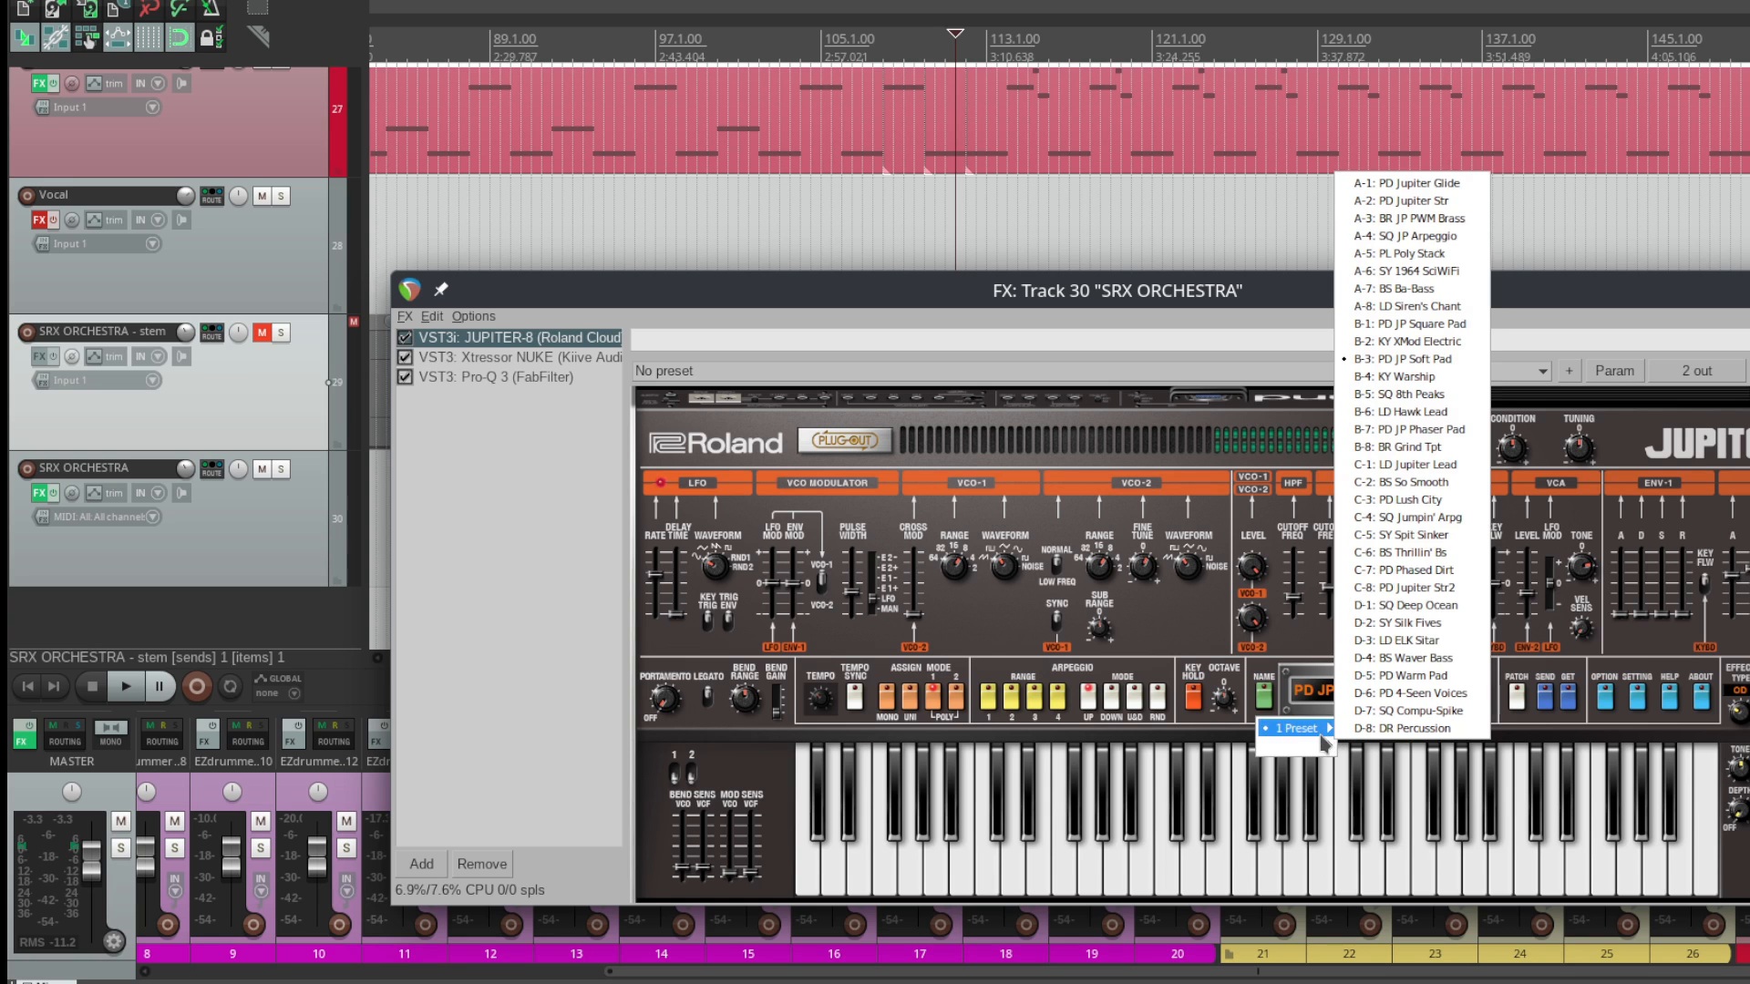
click(1451, 358)
Step: Play the SRX ORCHESTRA part in the full mix and soloed, with the JUPITER-8 interface in view
drag(1276, 295, 1331, 184)
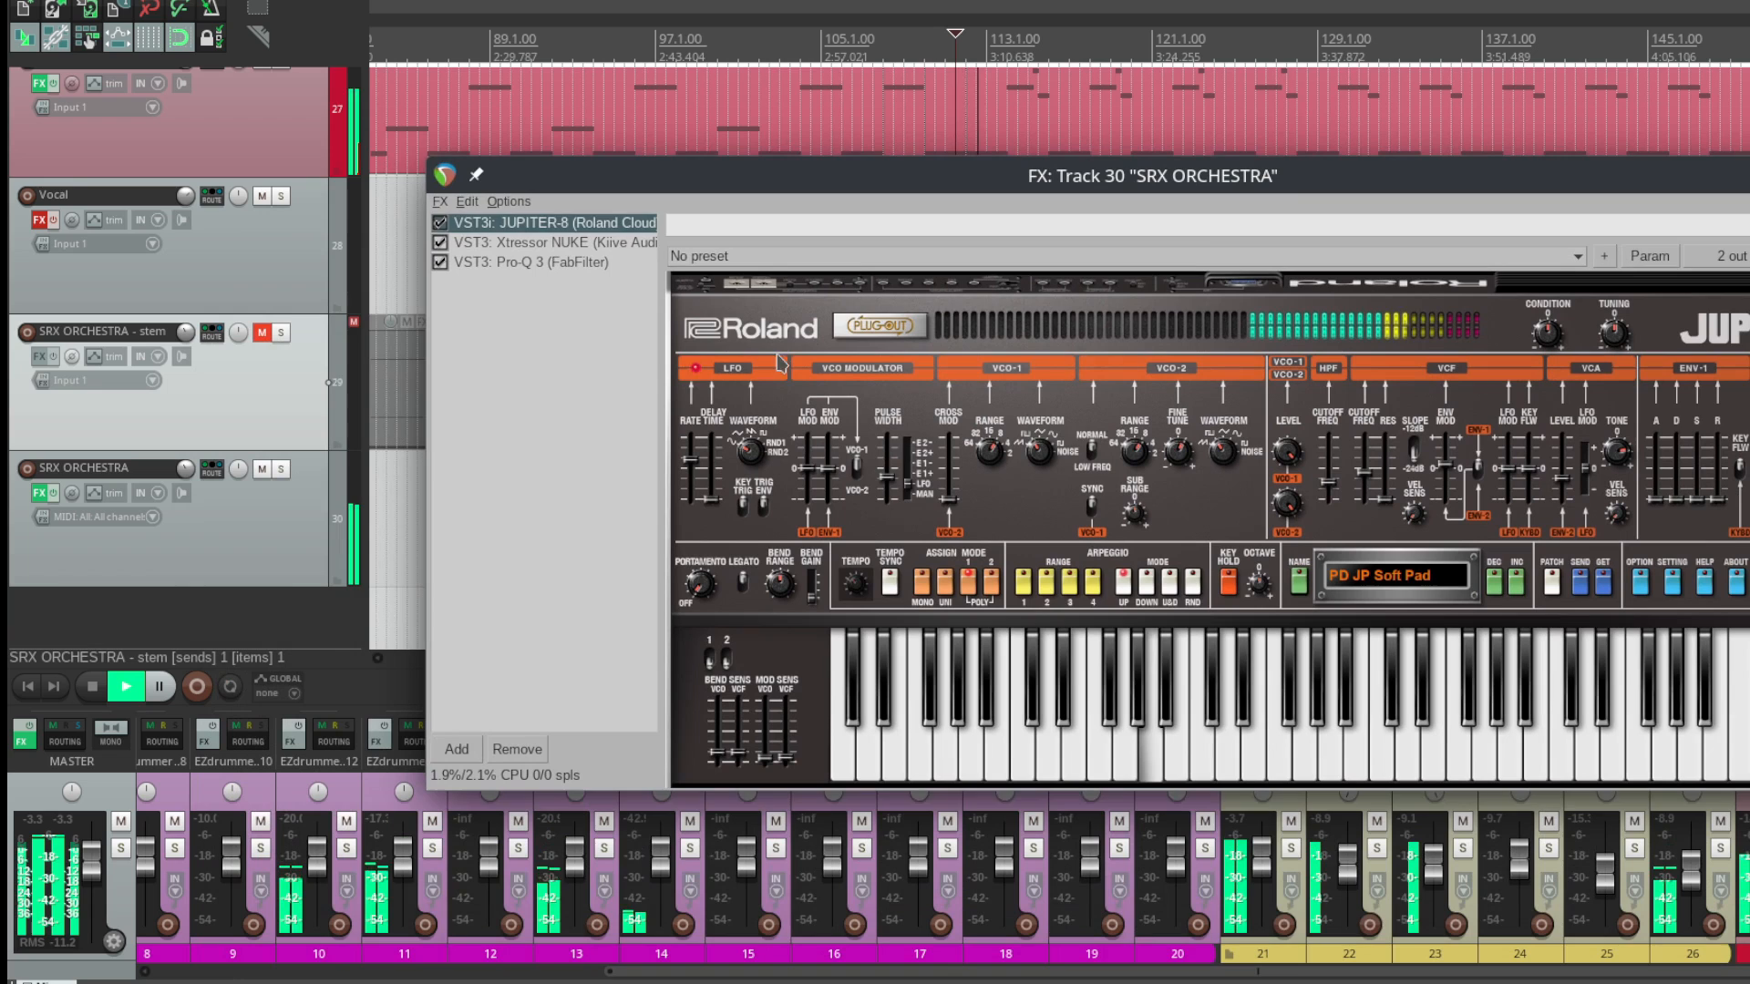
click(281, 470)
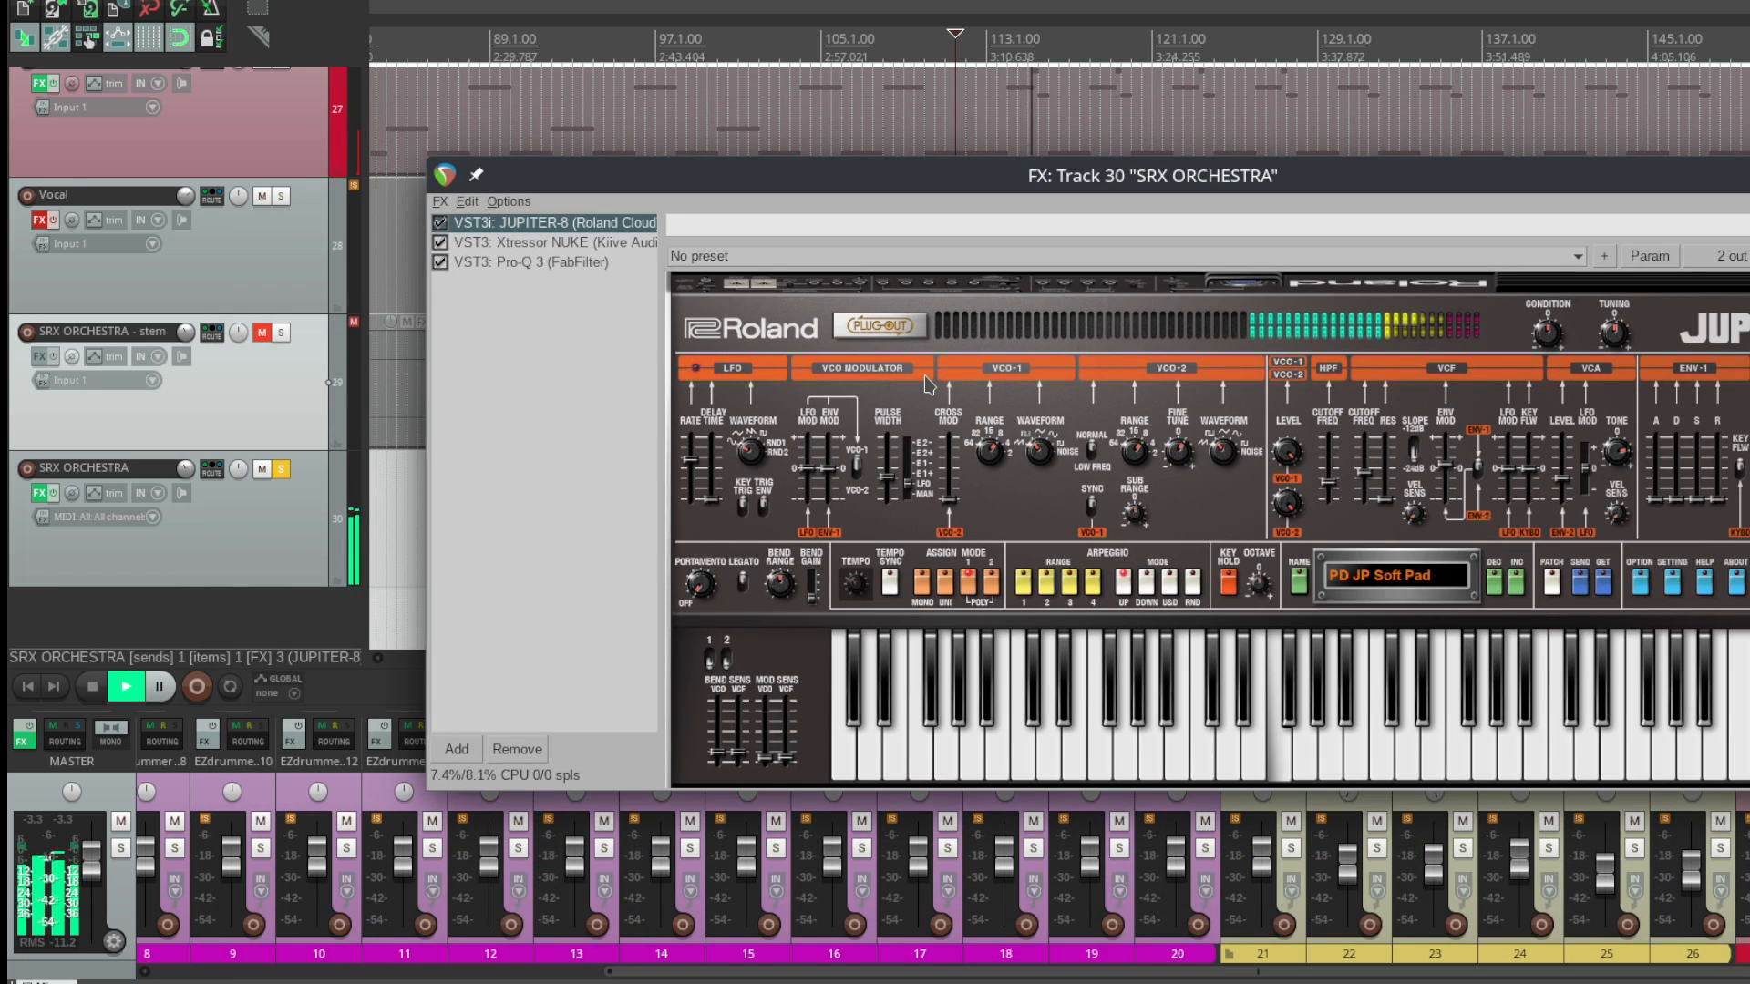
drag(1213, 181, 898, 153)
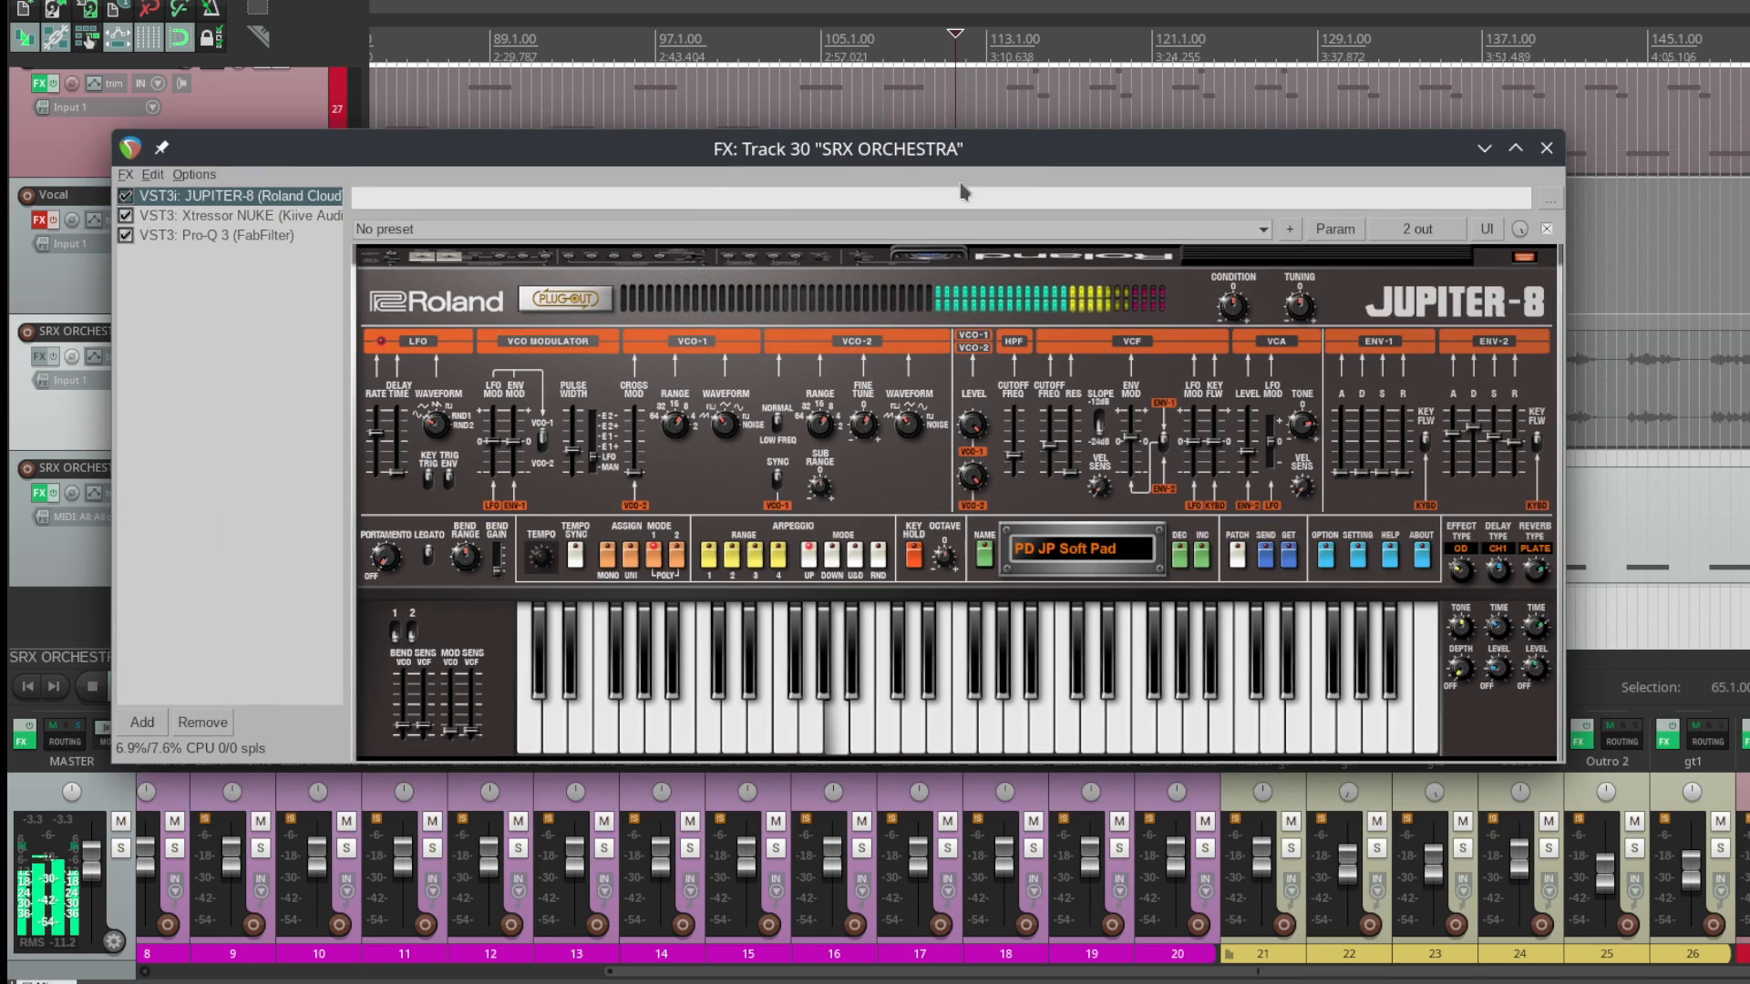
Step: Play the soloed SRX ORCHESTRA from bar 124 while showing the Xtressor NUKE gain reduction
click(1619, 629)
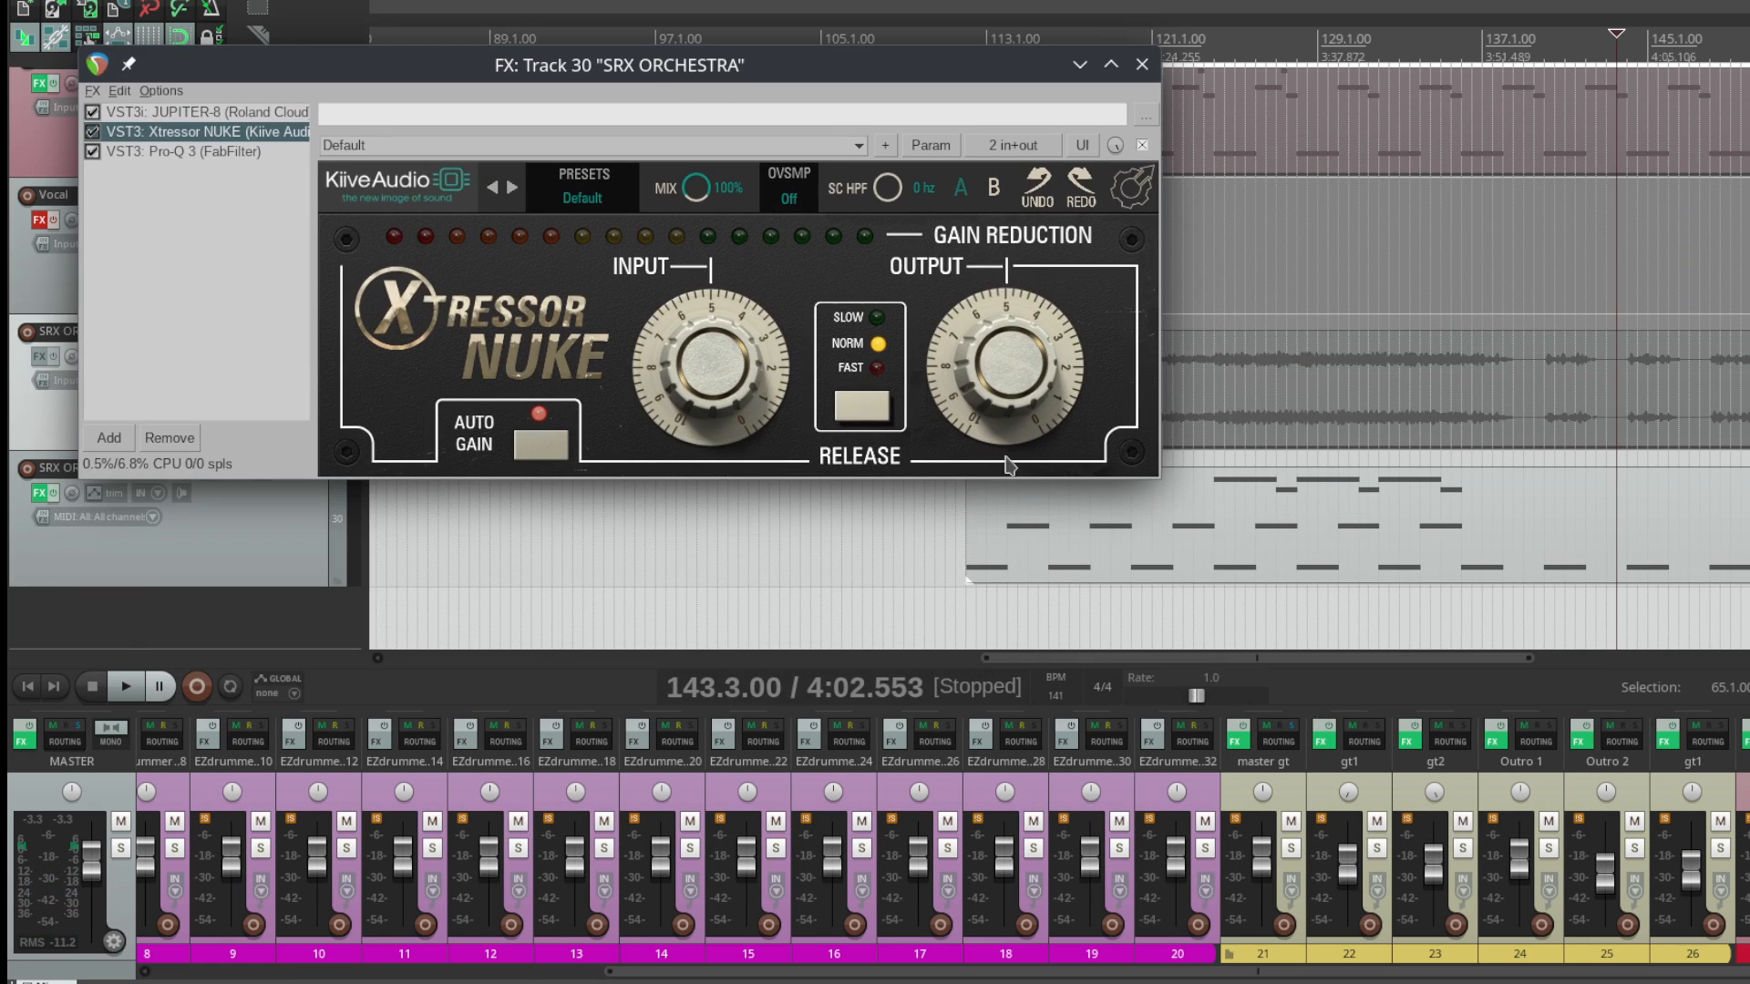
click(1209, 609)
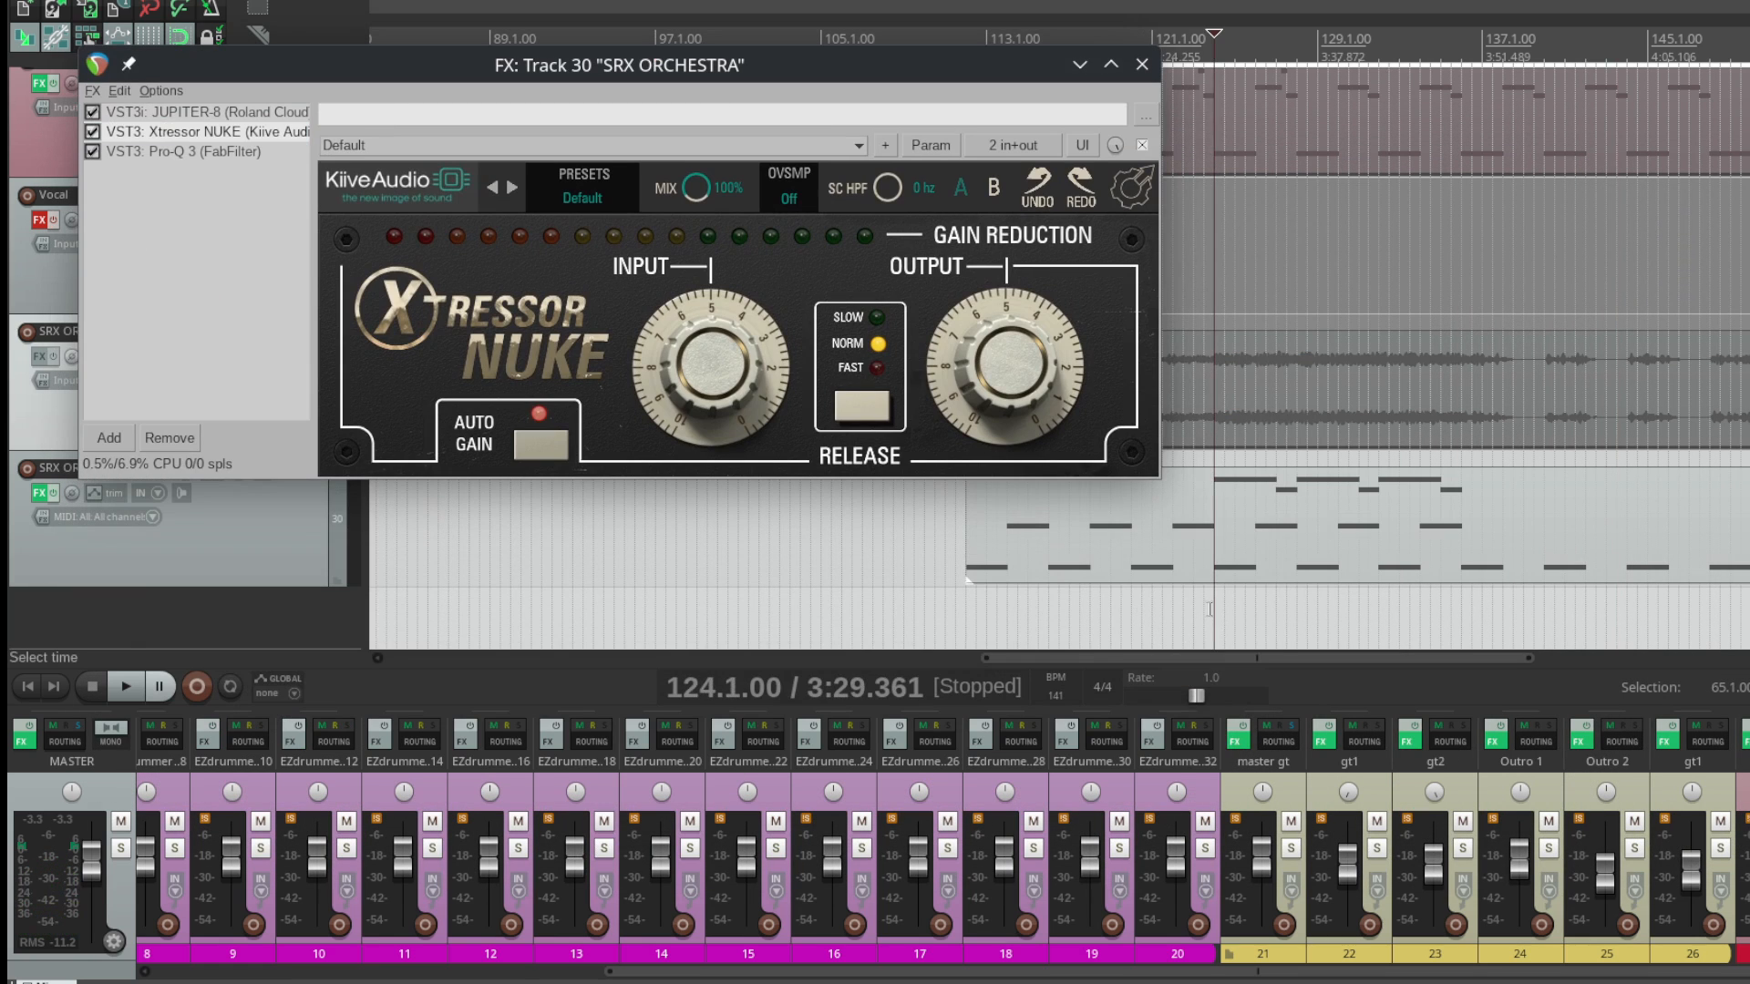
key(space)
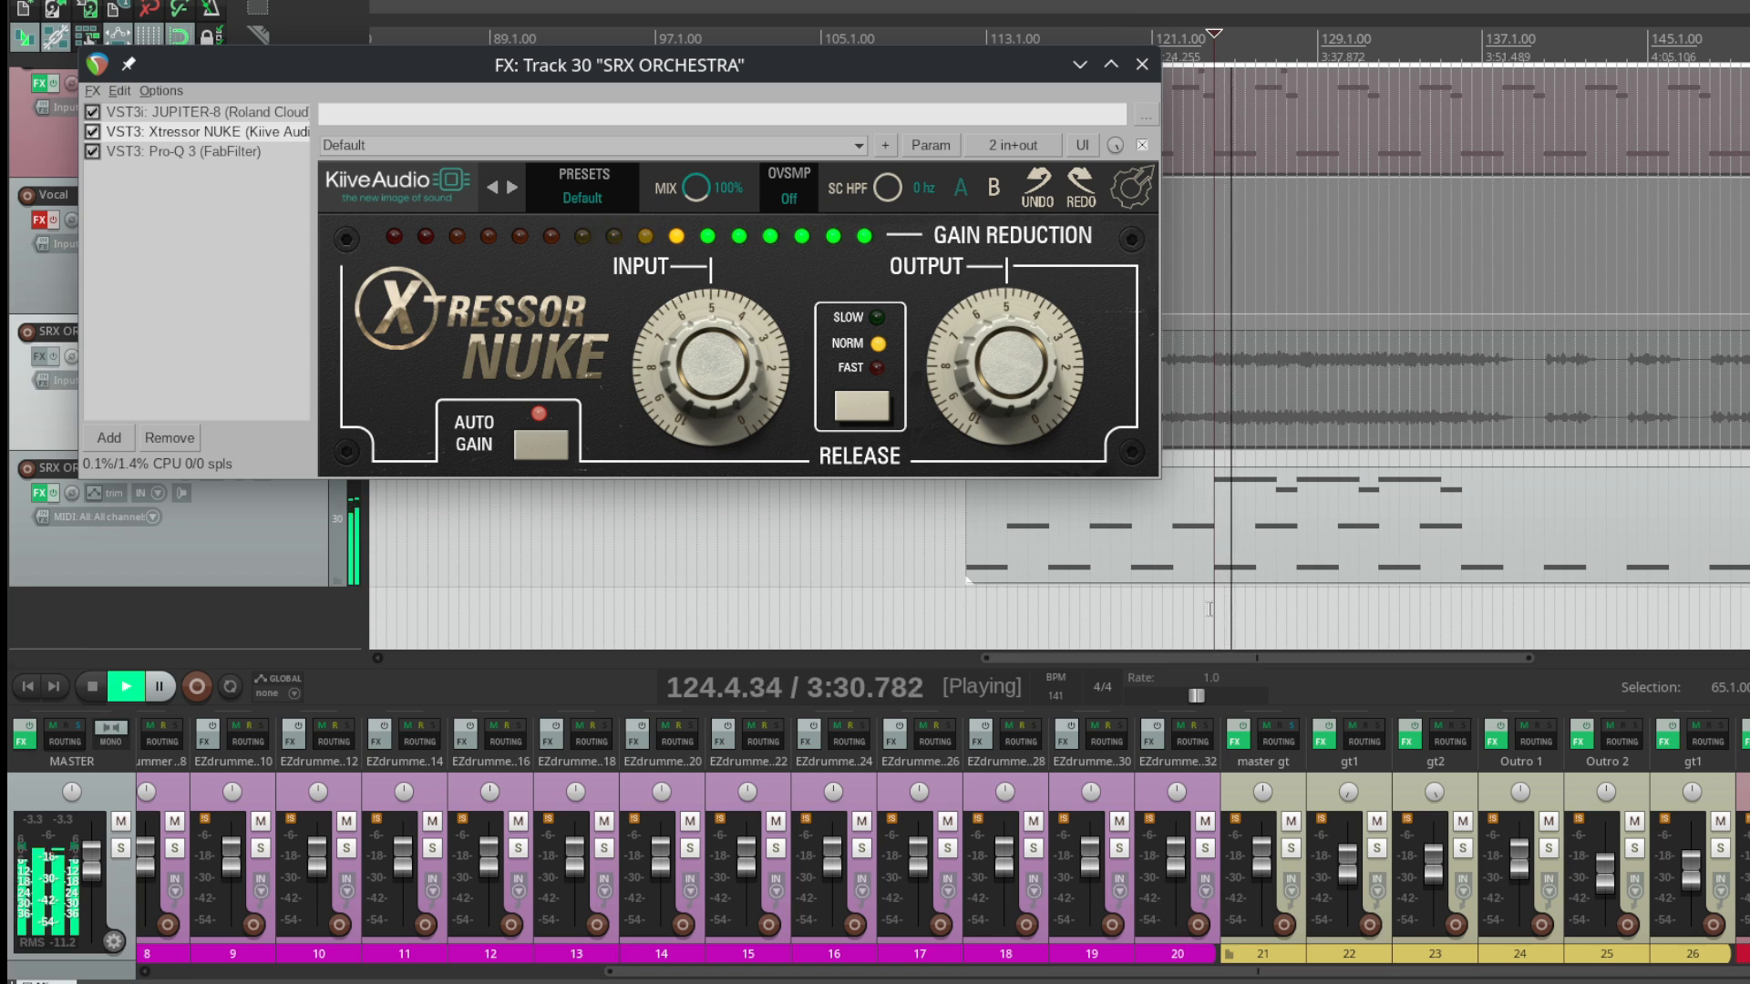
click(738, 111)
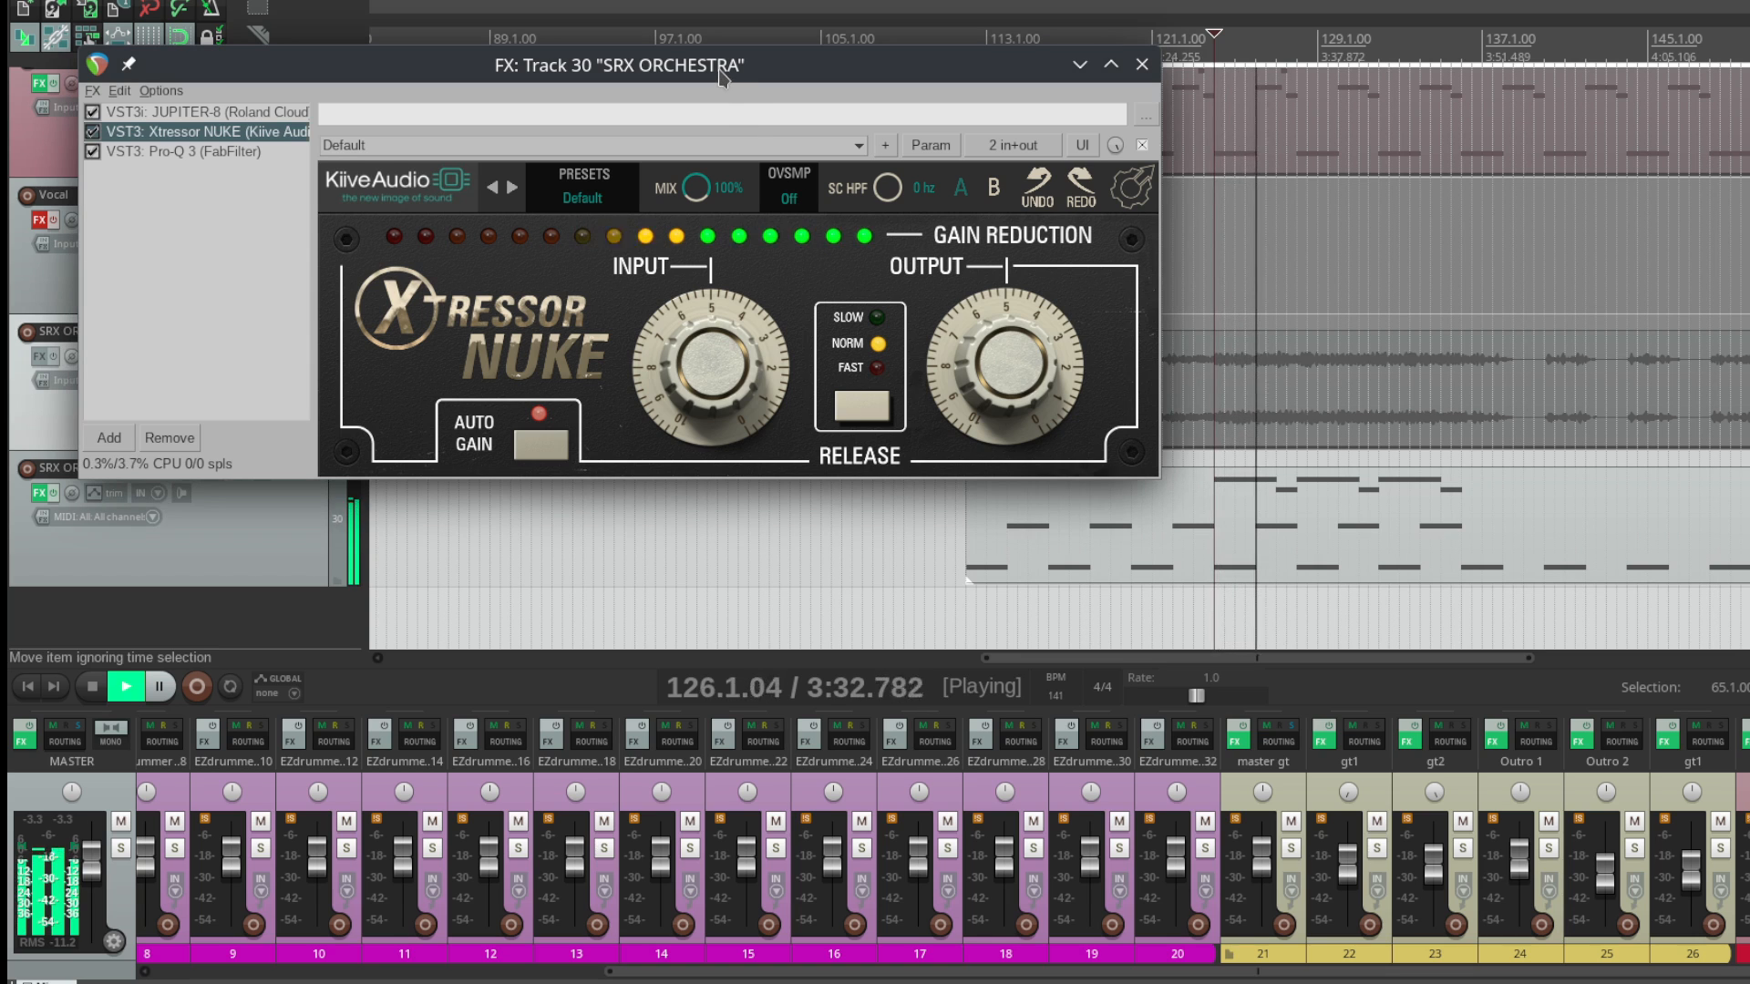
drag(718, 69, 739, 92)
key(space)
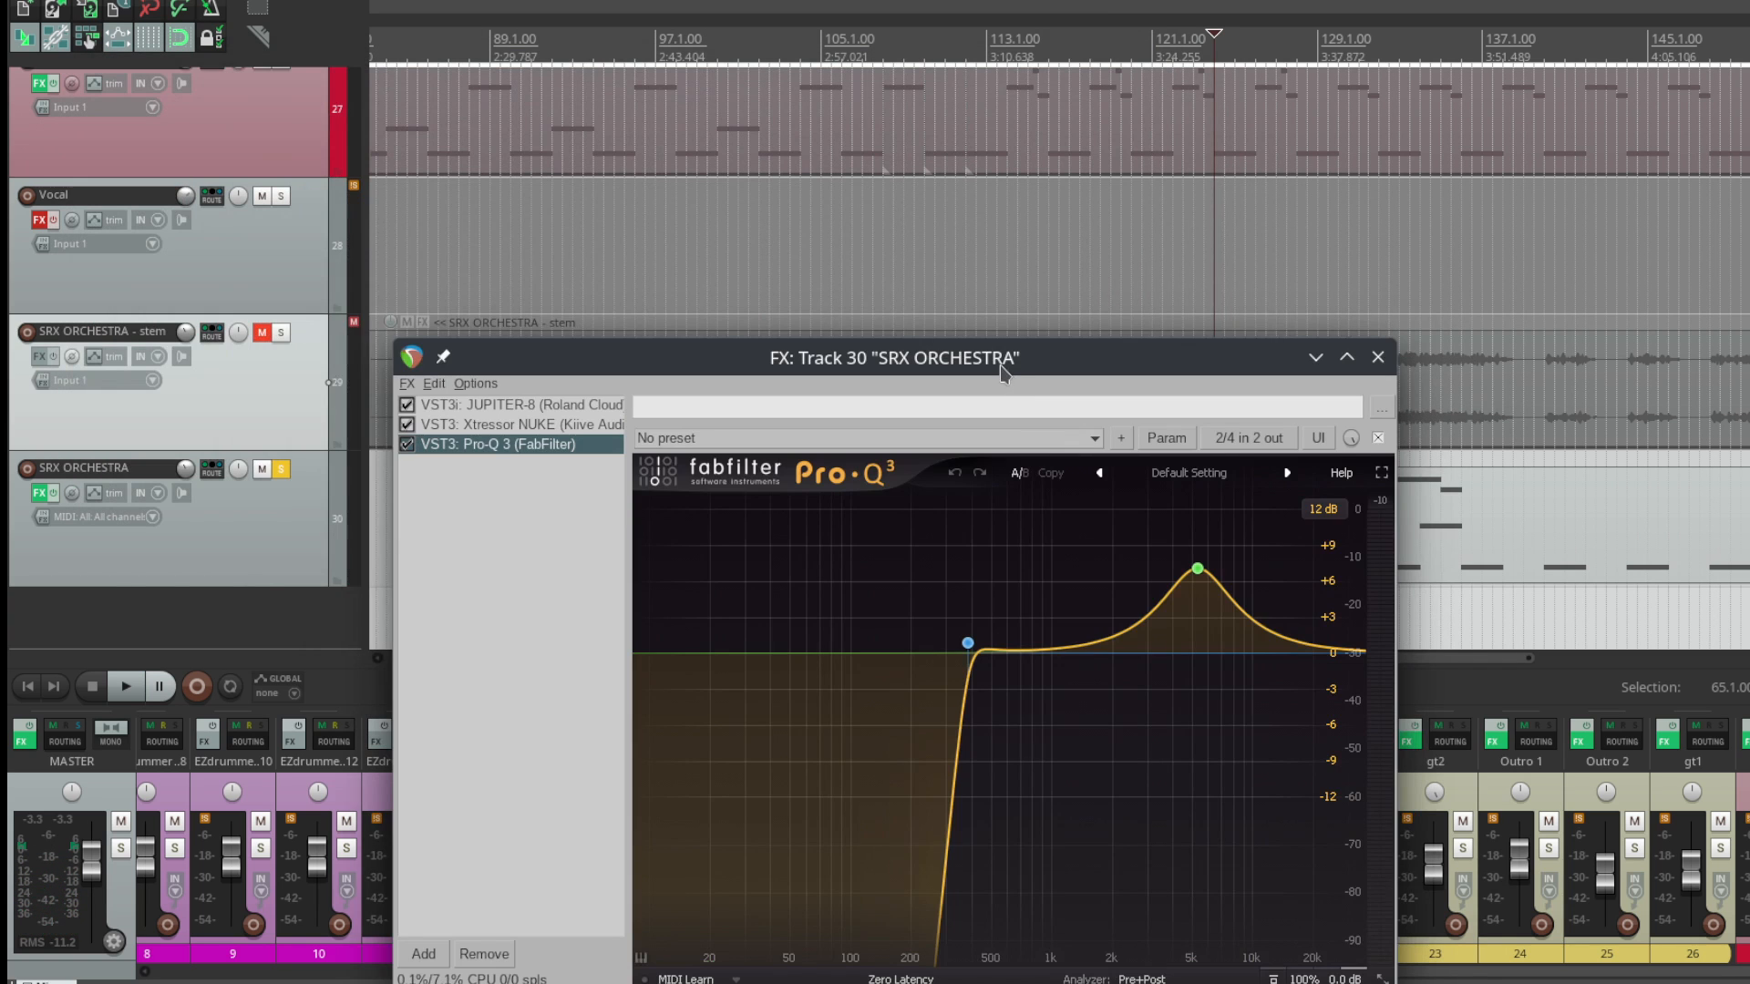
Step: Play the soloed SRX ORCHESTRA while showing the Pro-Q 3 analyzer and its low-cut band
drag(1001, 367, 800, 242)
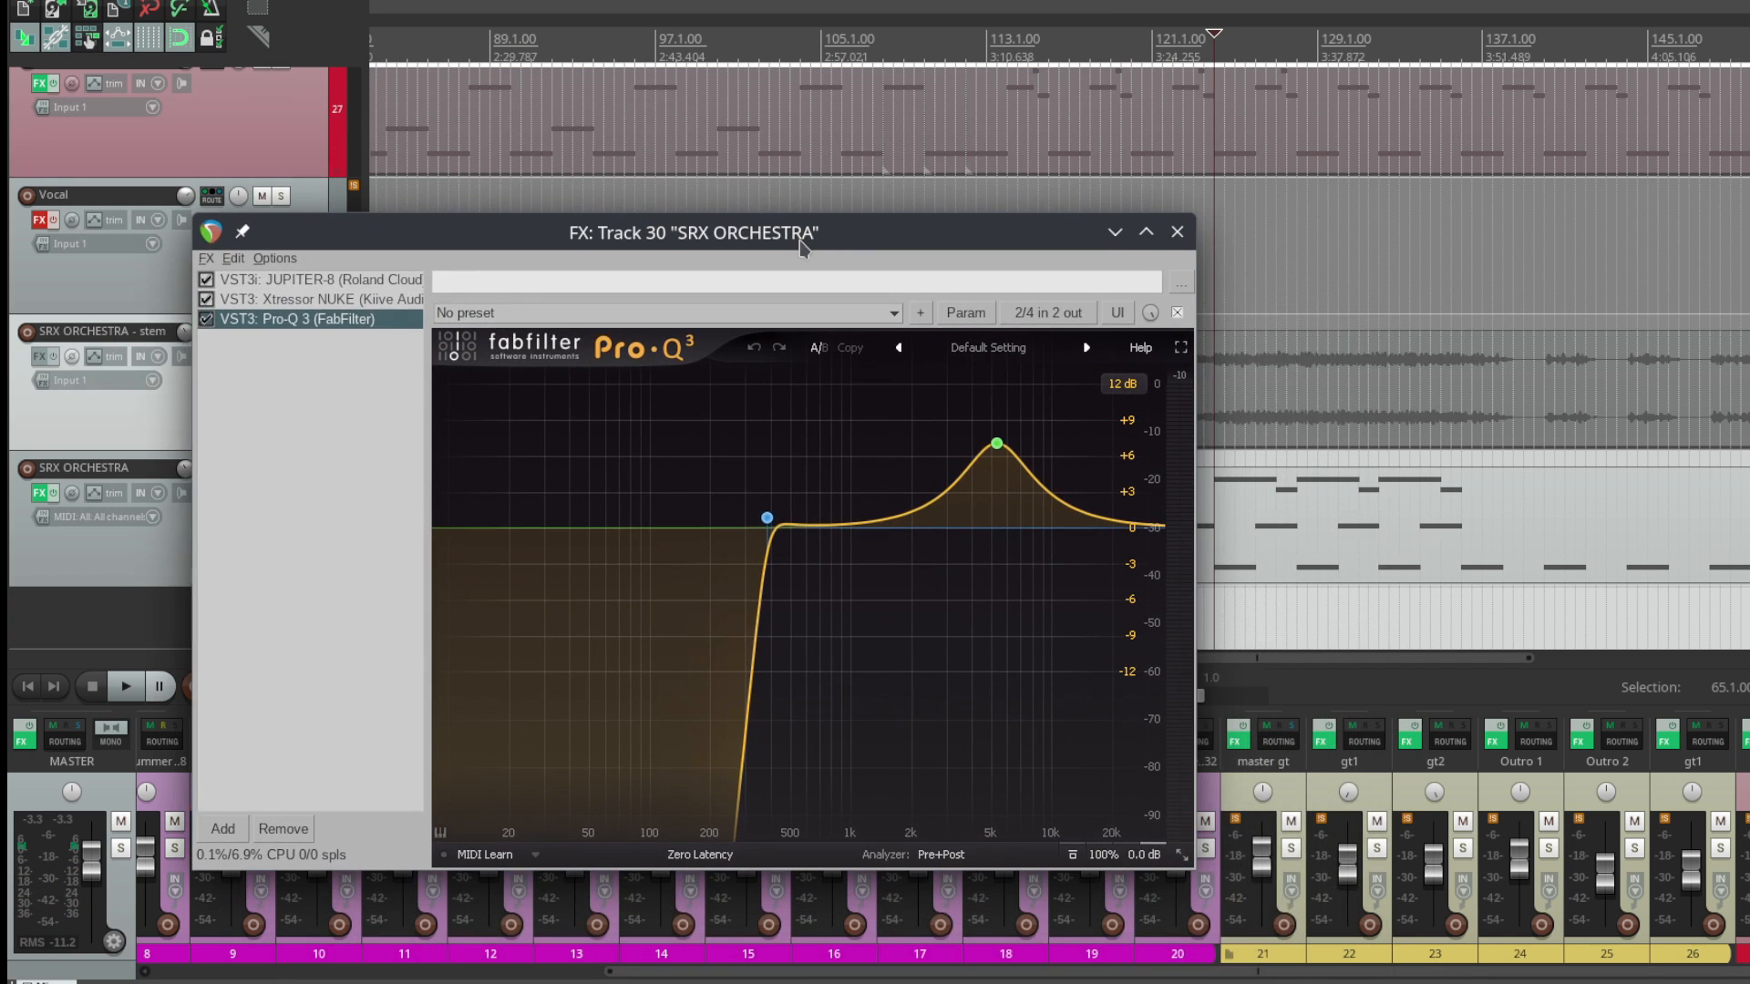
key(space)
mouse_move(770, 534)
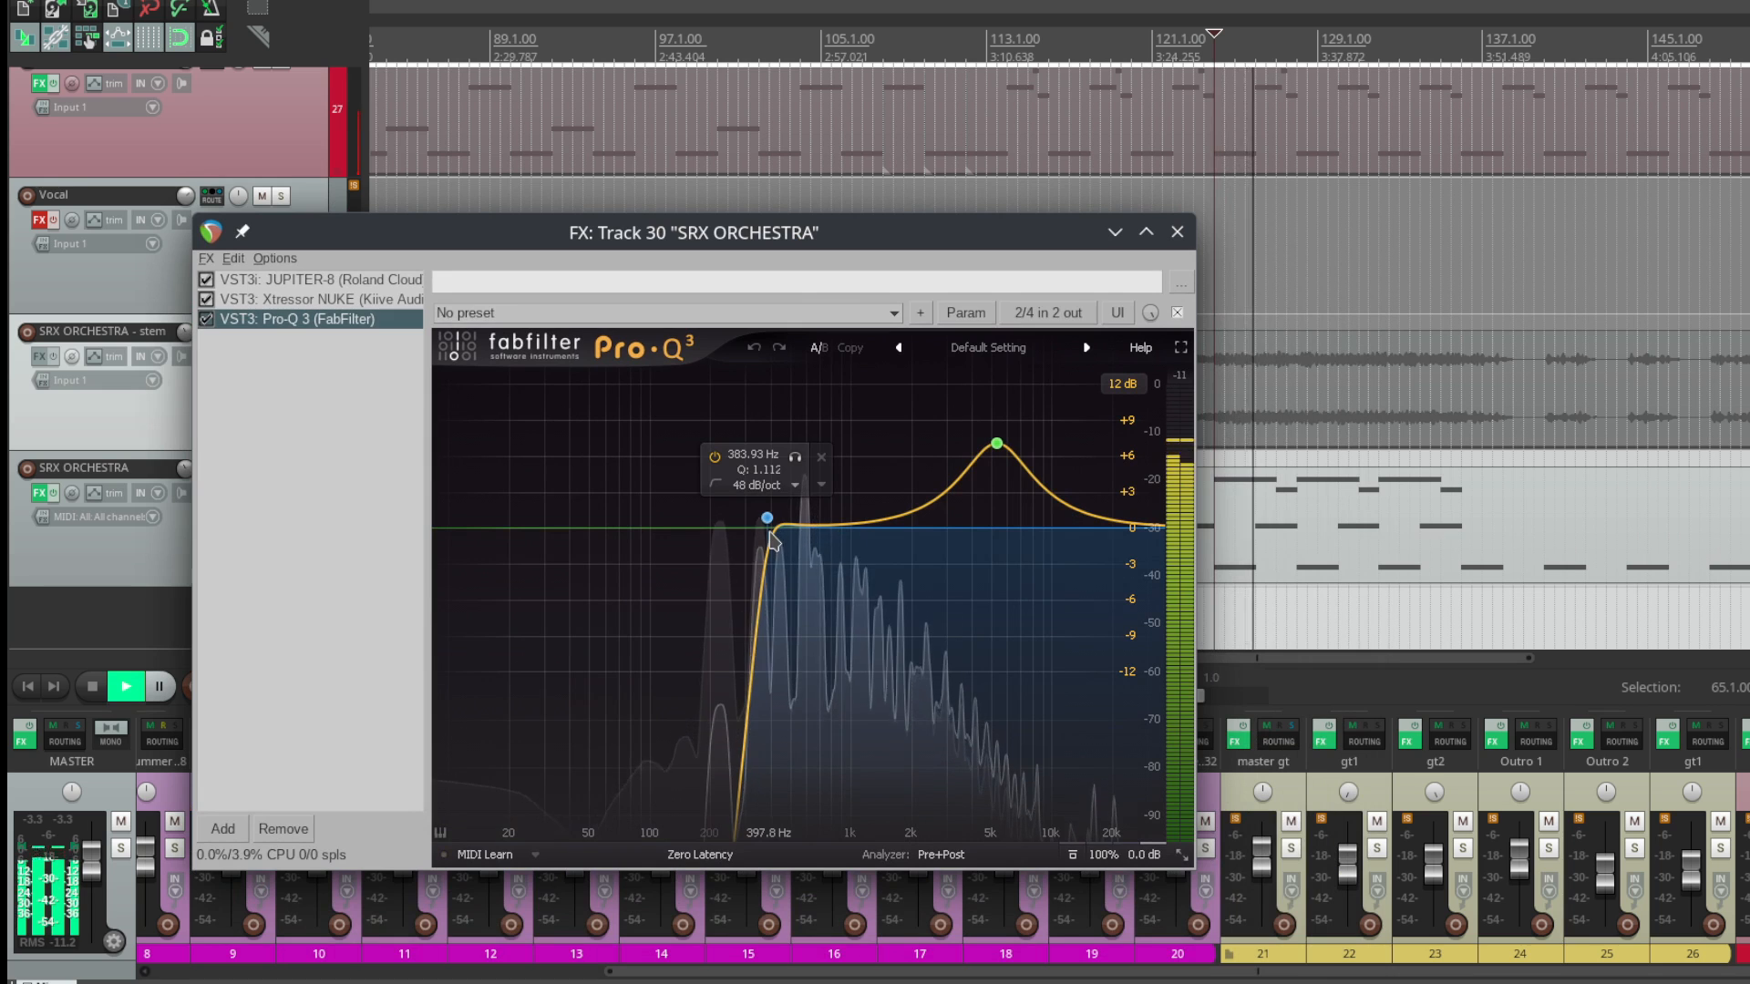
key(space)
Step: Toggle the high-frequency bell boost in the SRX ORCHESTRA Pro-Q 3 off and on, and close the FX chain
drag(820, 235, 855, 233)
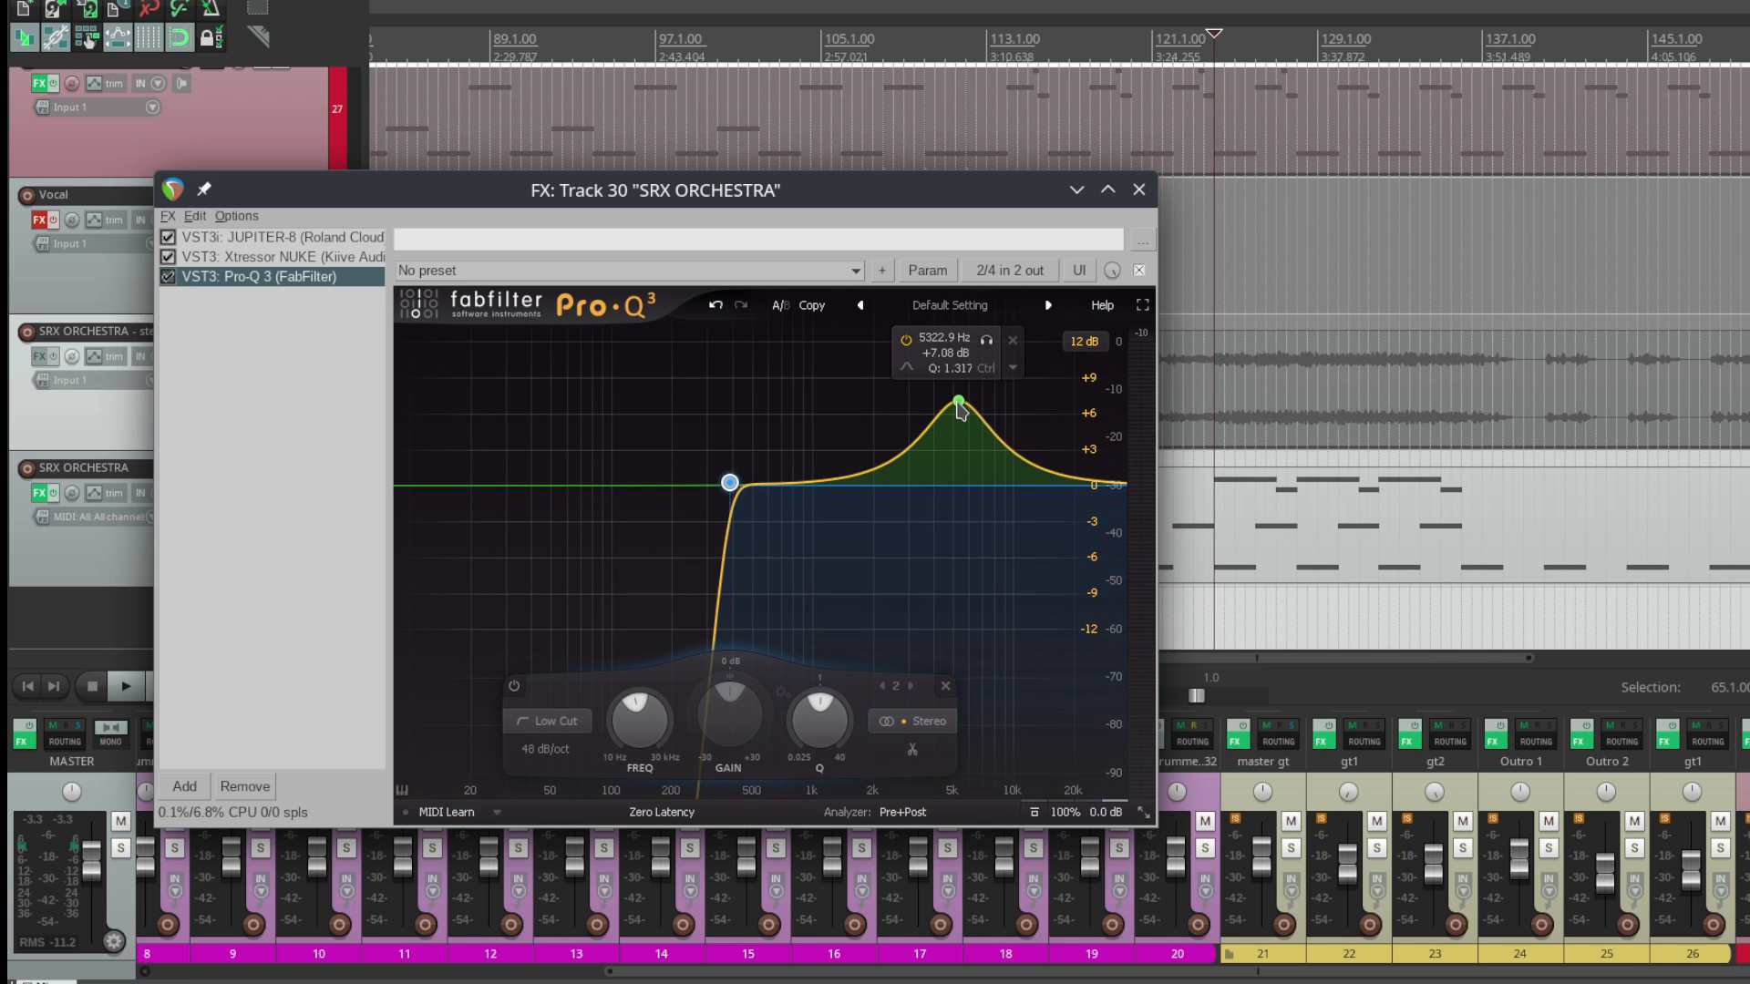
click(908, 342)
click(908, 342)
click(908, 342)
click(908, 342)
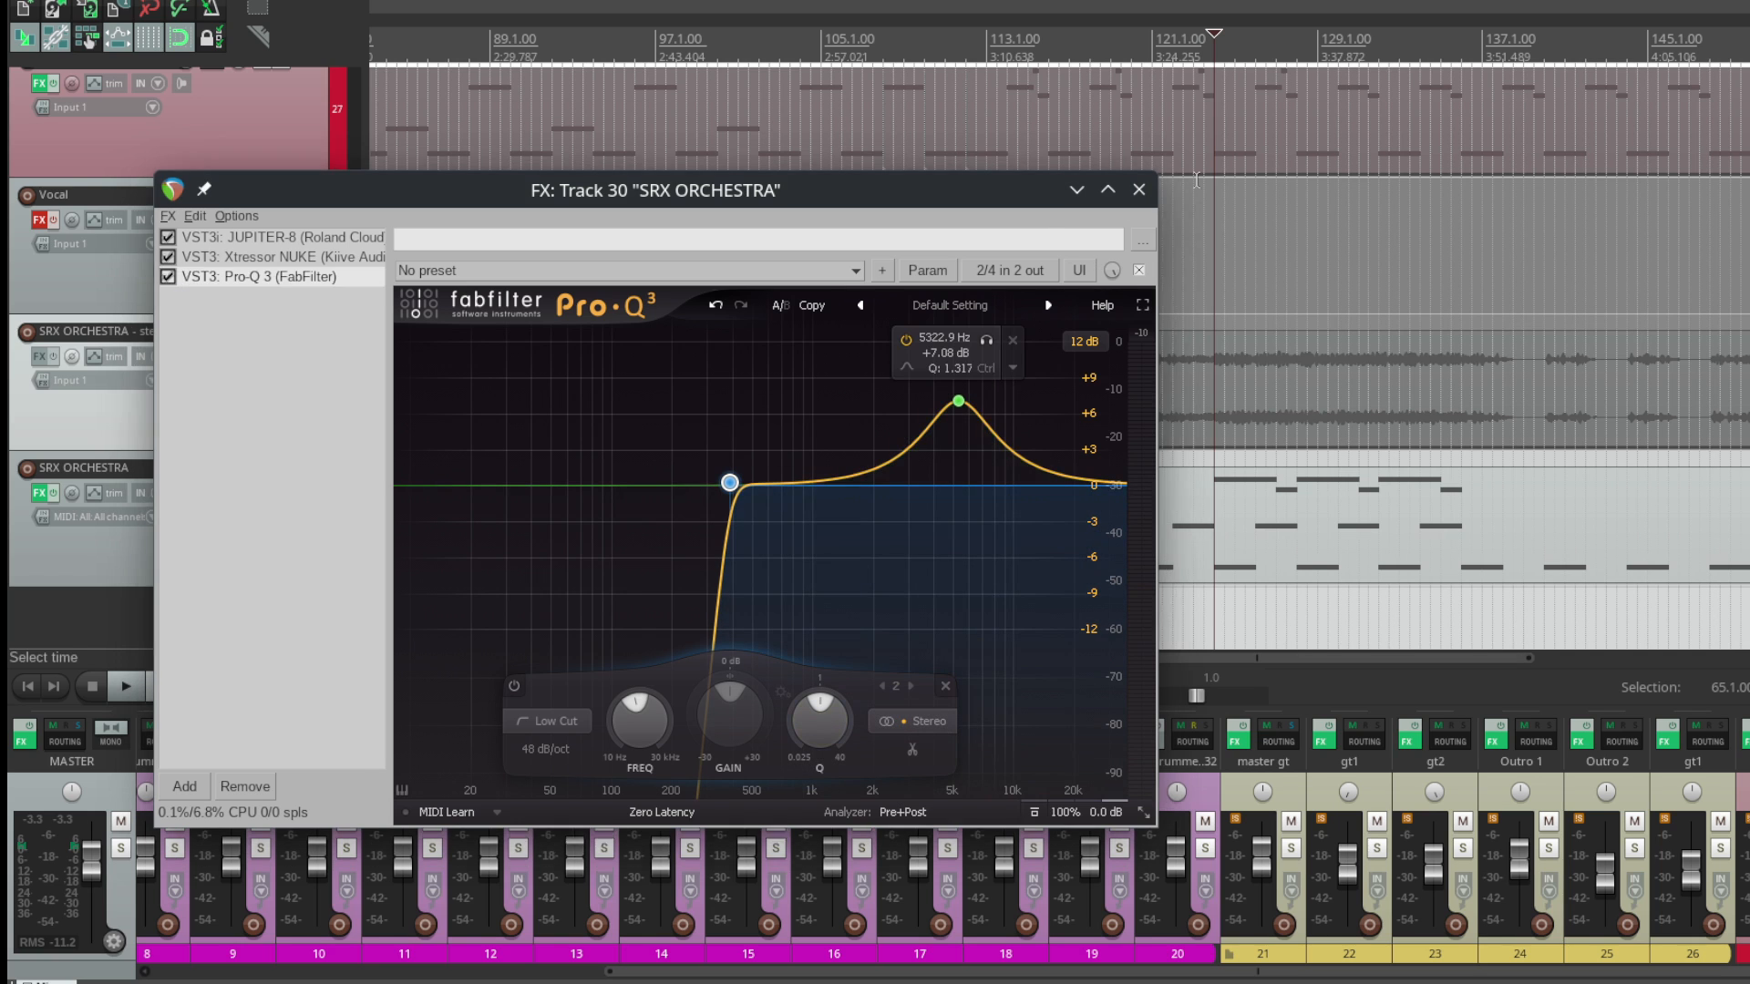
click(1138, 190)
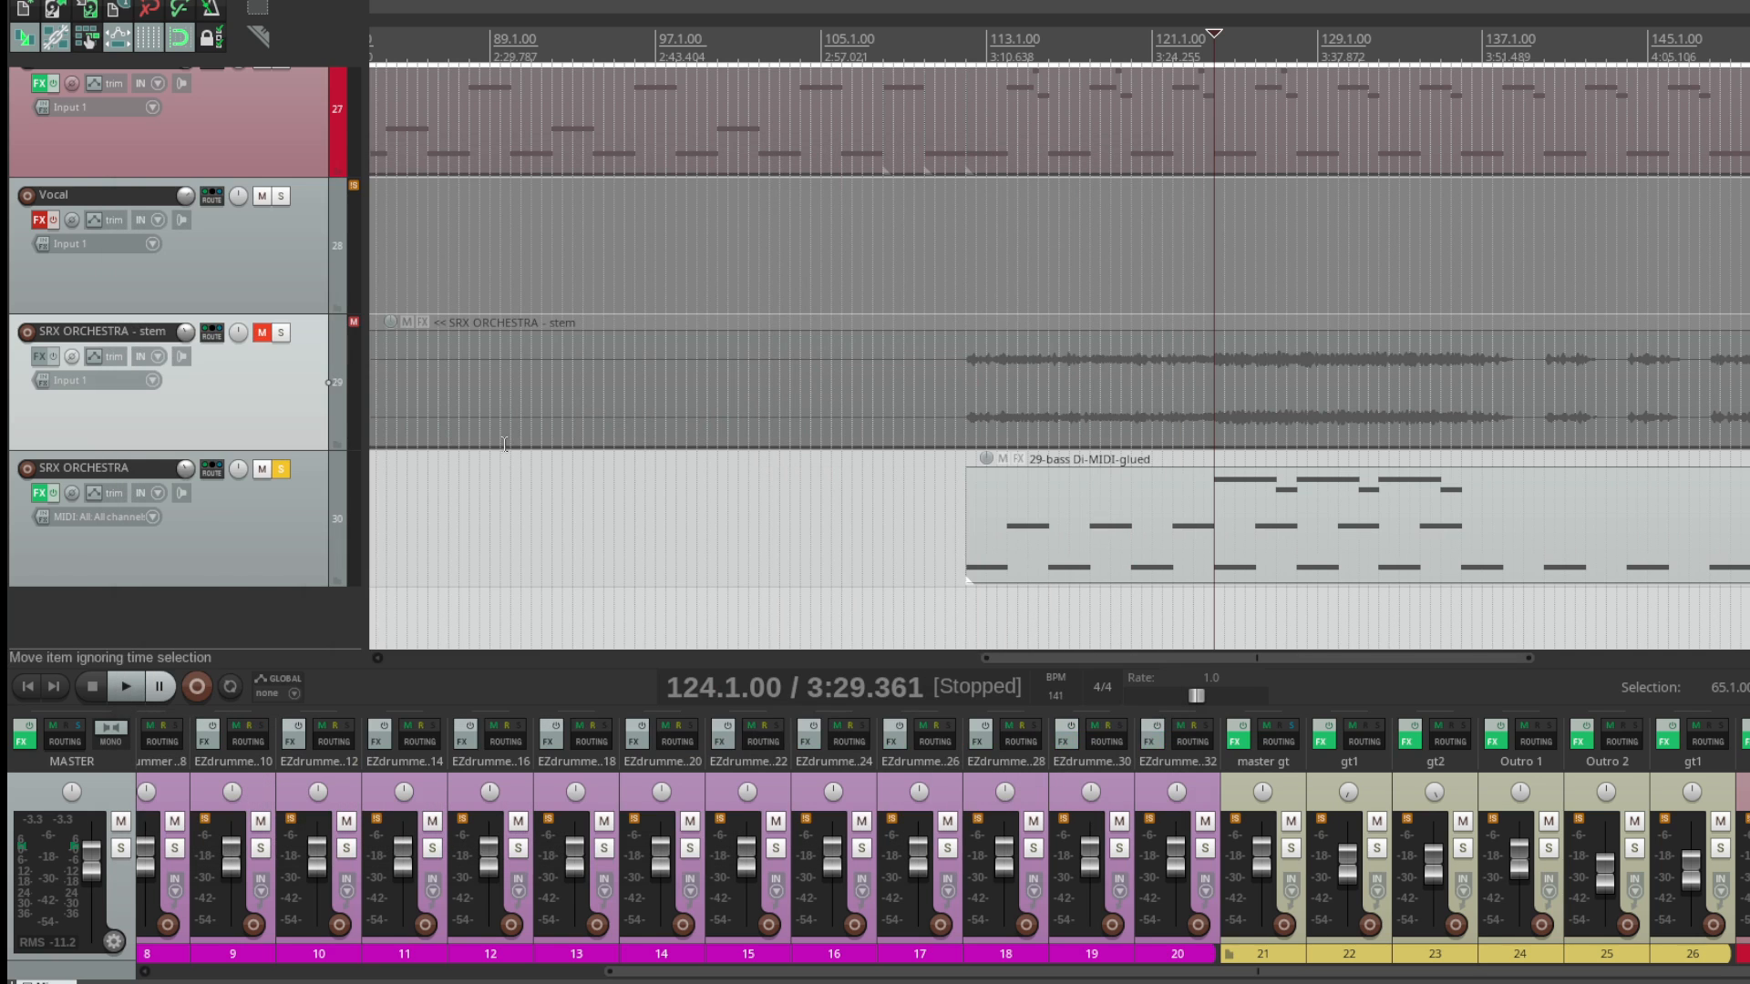
Step: Clear the SRX ORCHESTRA solo and show that track's routing with its send to master reverb
click(282, 470)
click(264, 334)
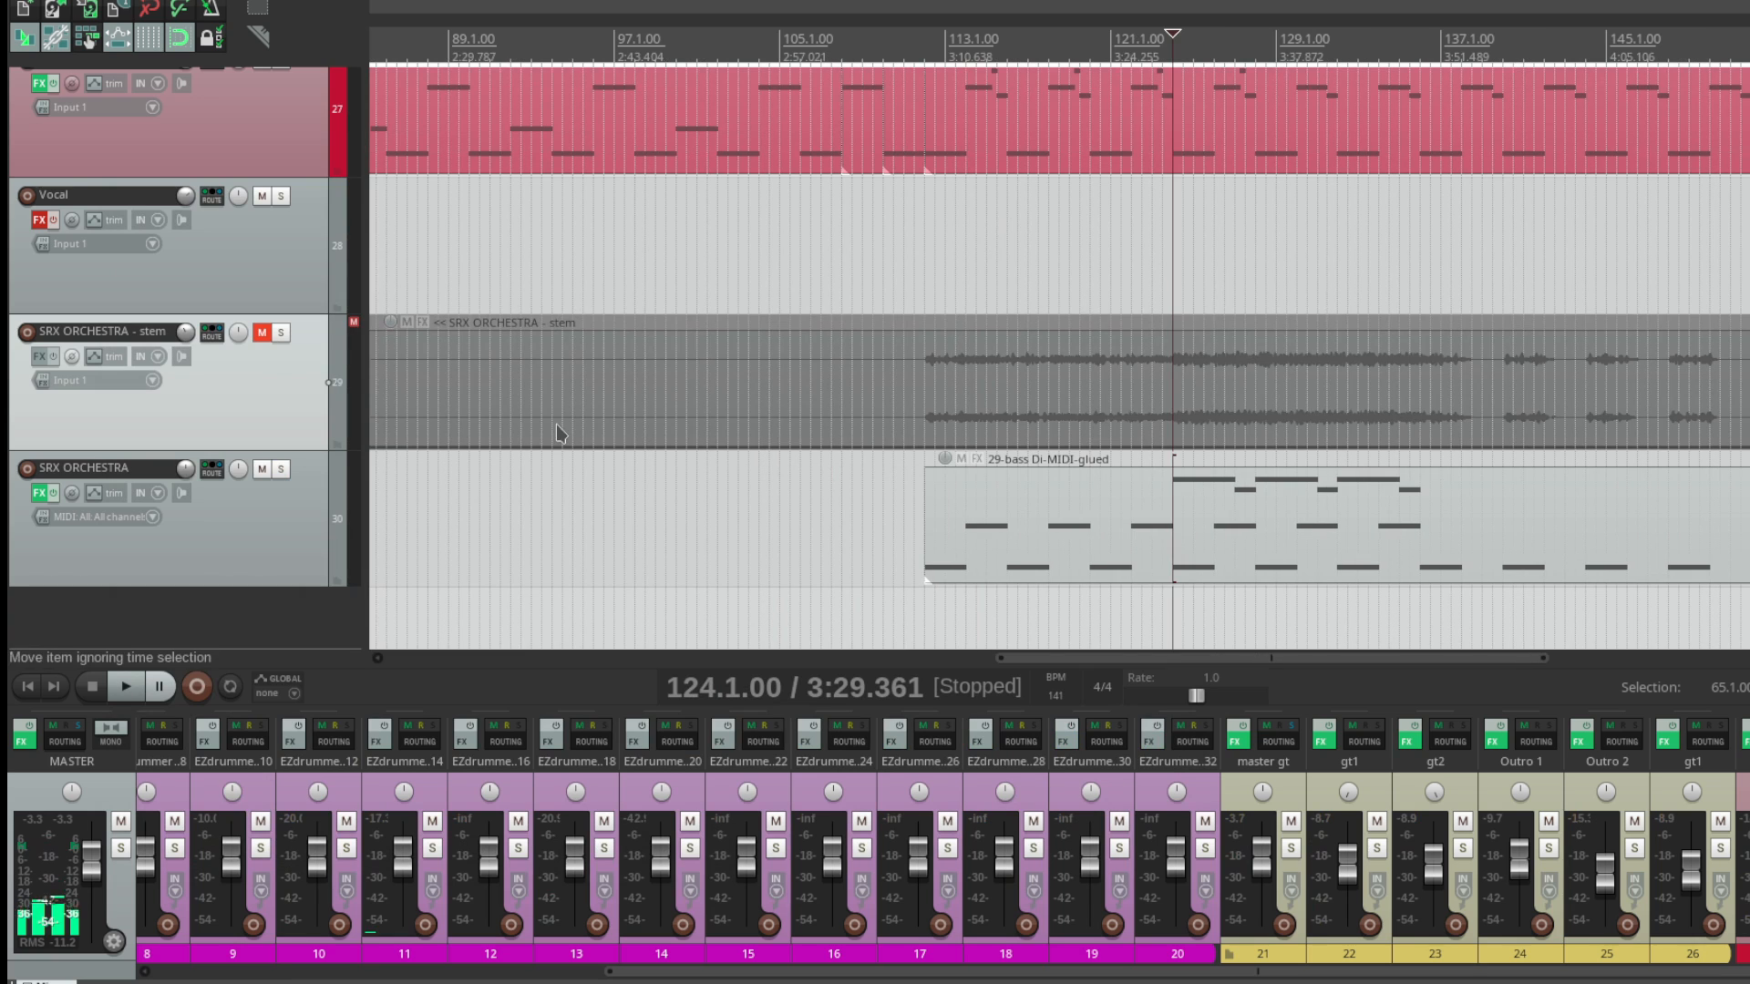
click(211, 470)
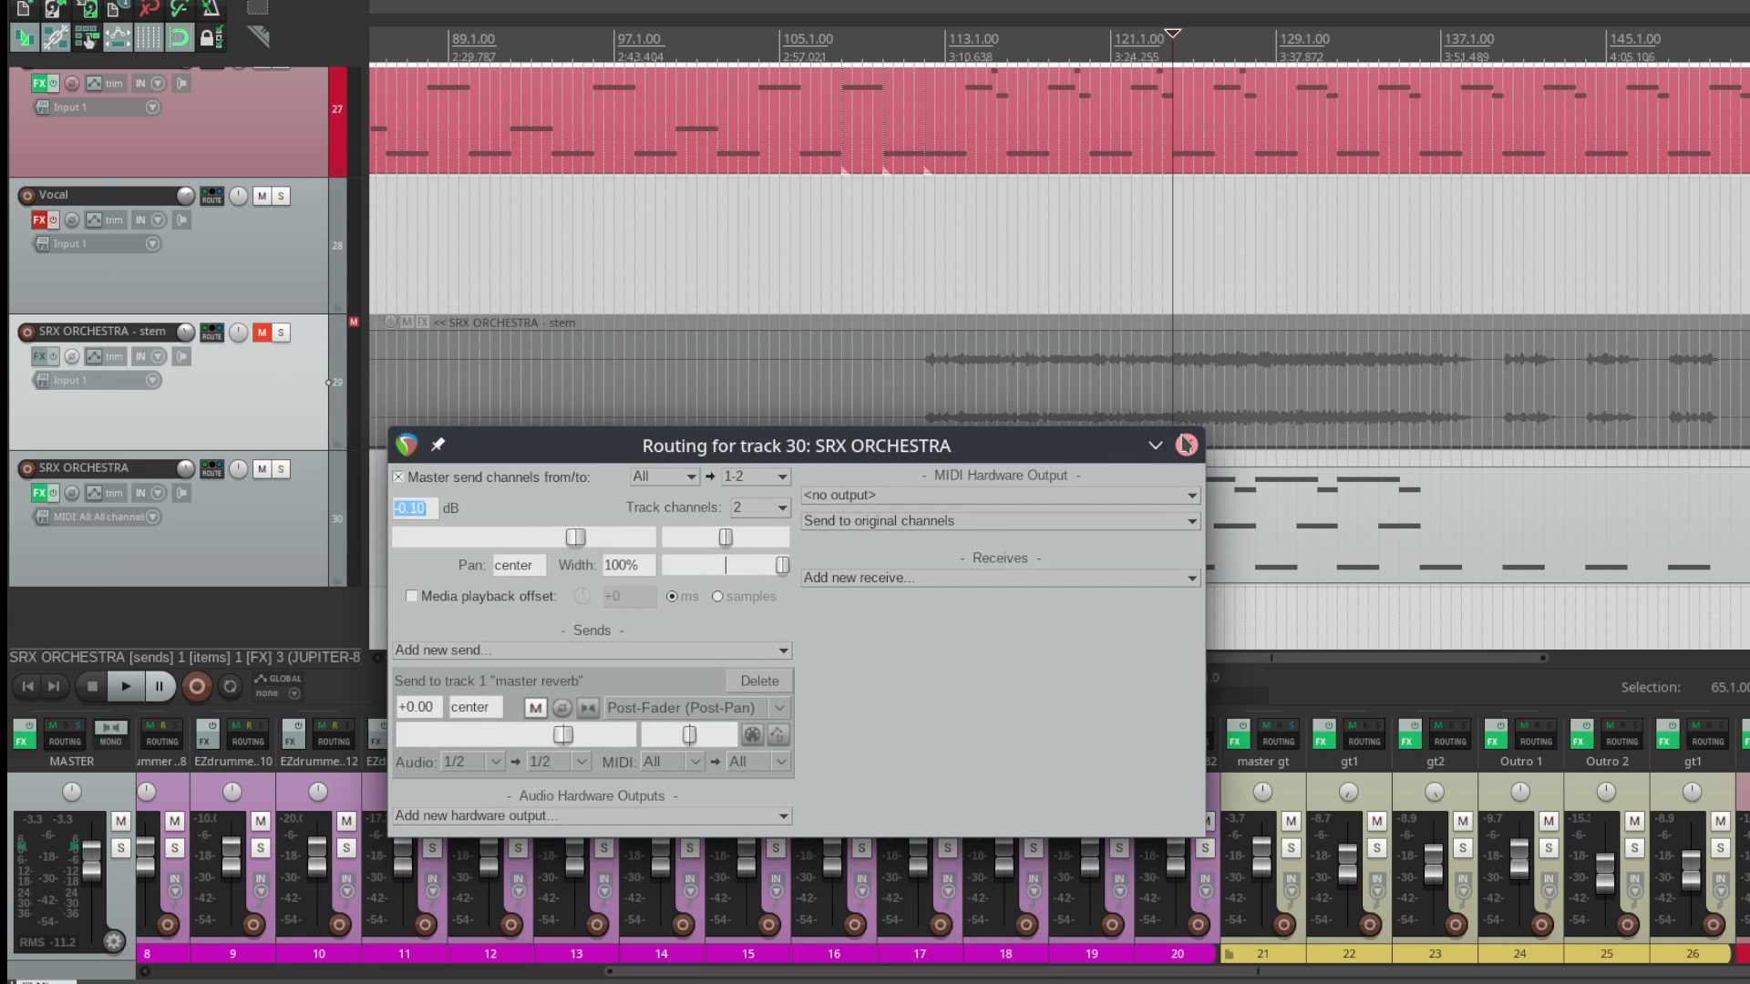
click(1185, 445)
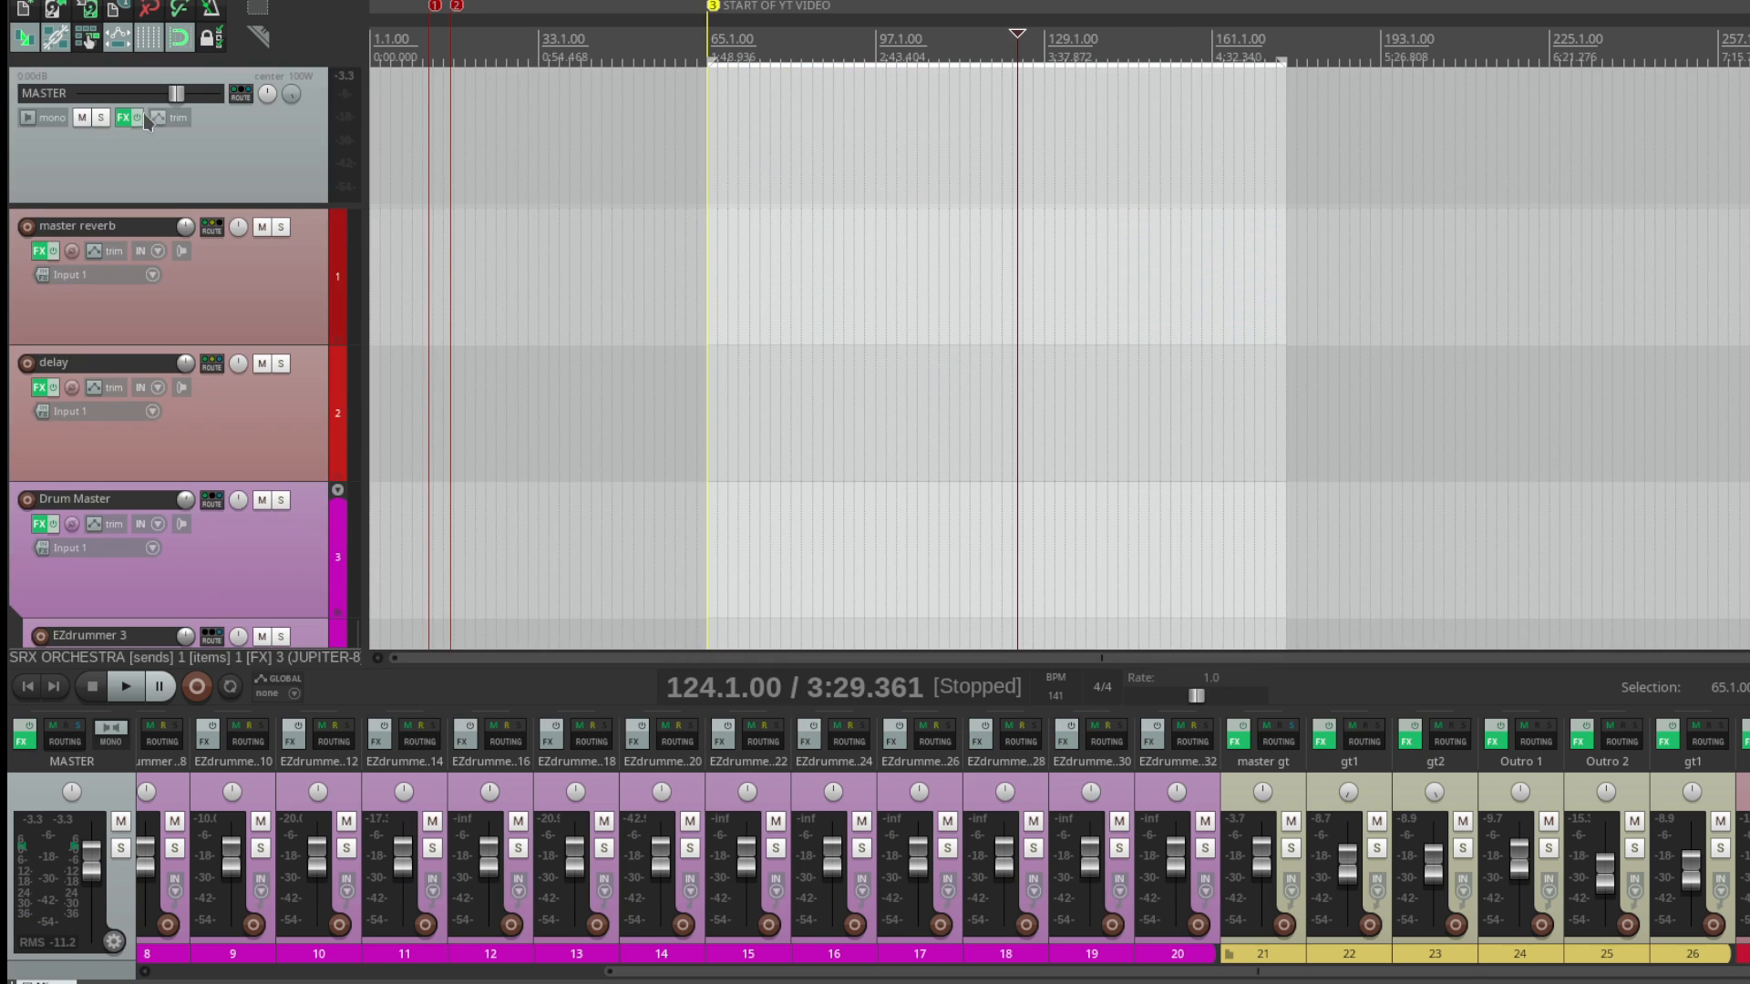
Step: Play the full mix from bar 124 while showing TDR Kotelnikov's Mastering - Tight compression in the master track FX chain
click(123, 119)
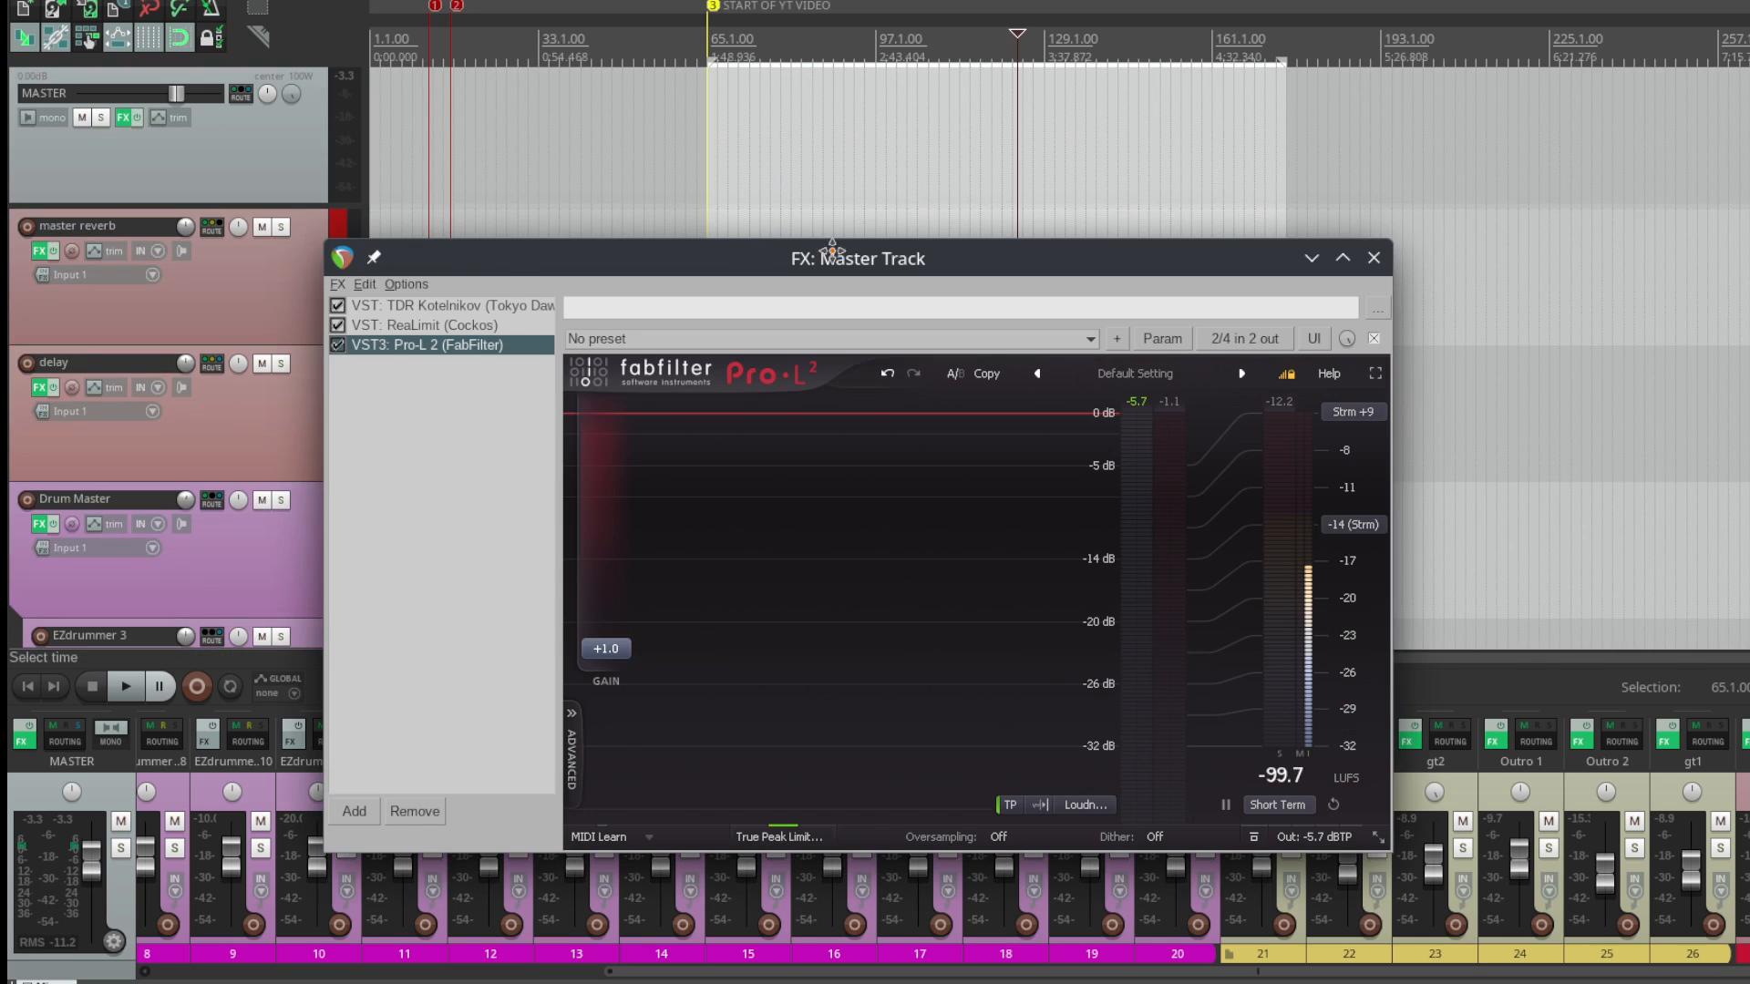
drag(832, 250, 1074, 283)
click(716, 310)
key(space)
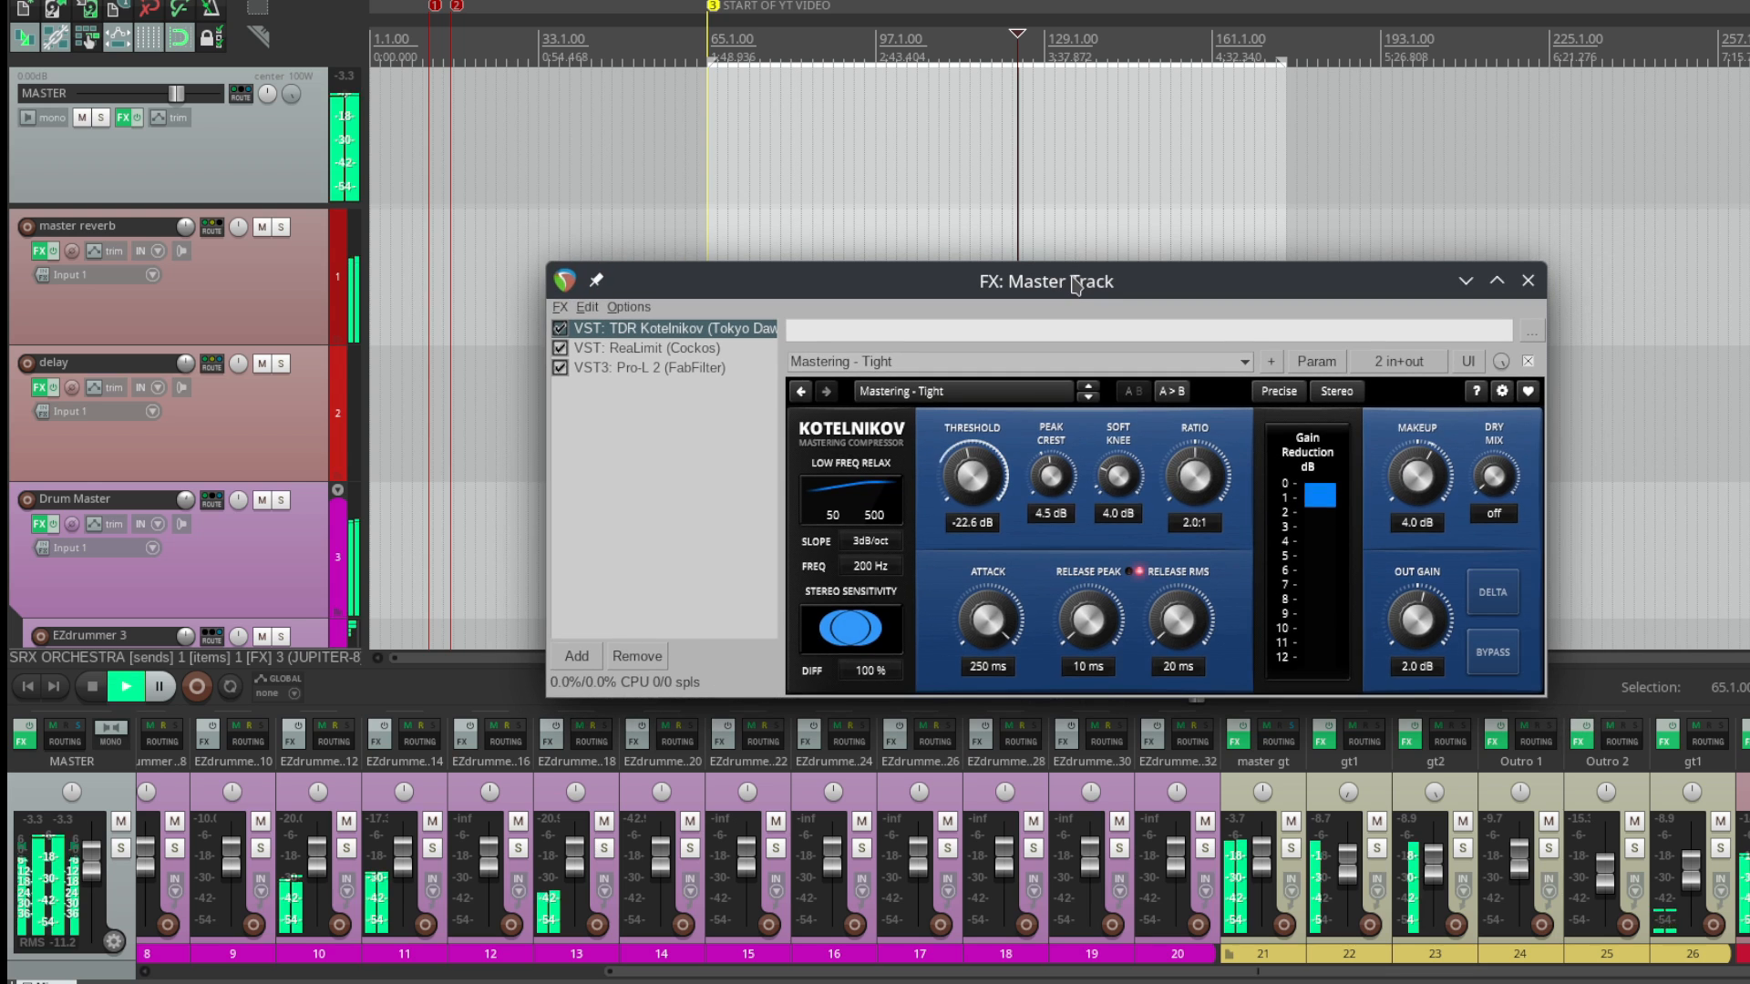
drag(1541, 973, 1603, 973)
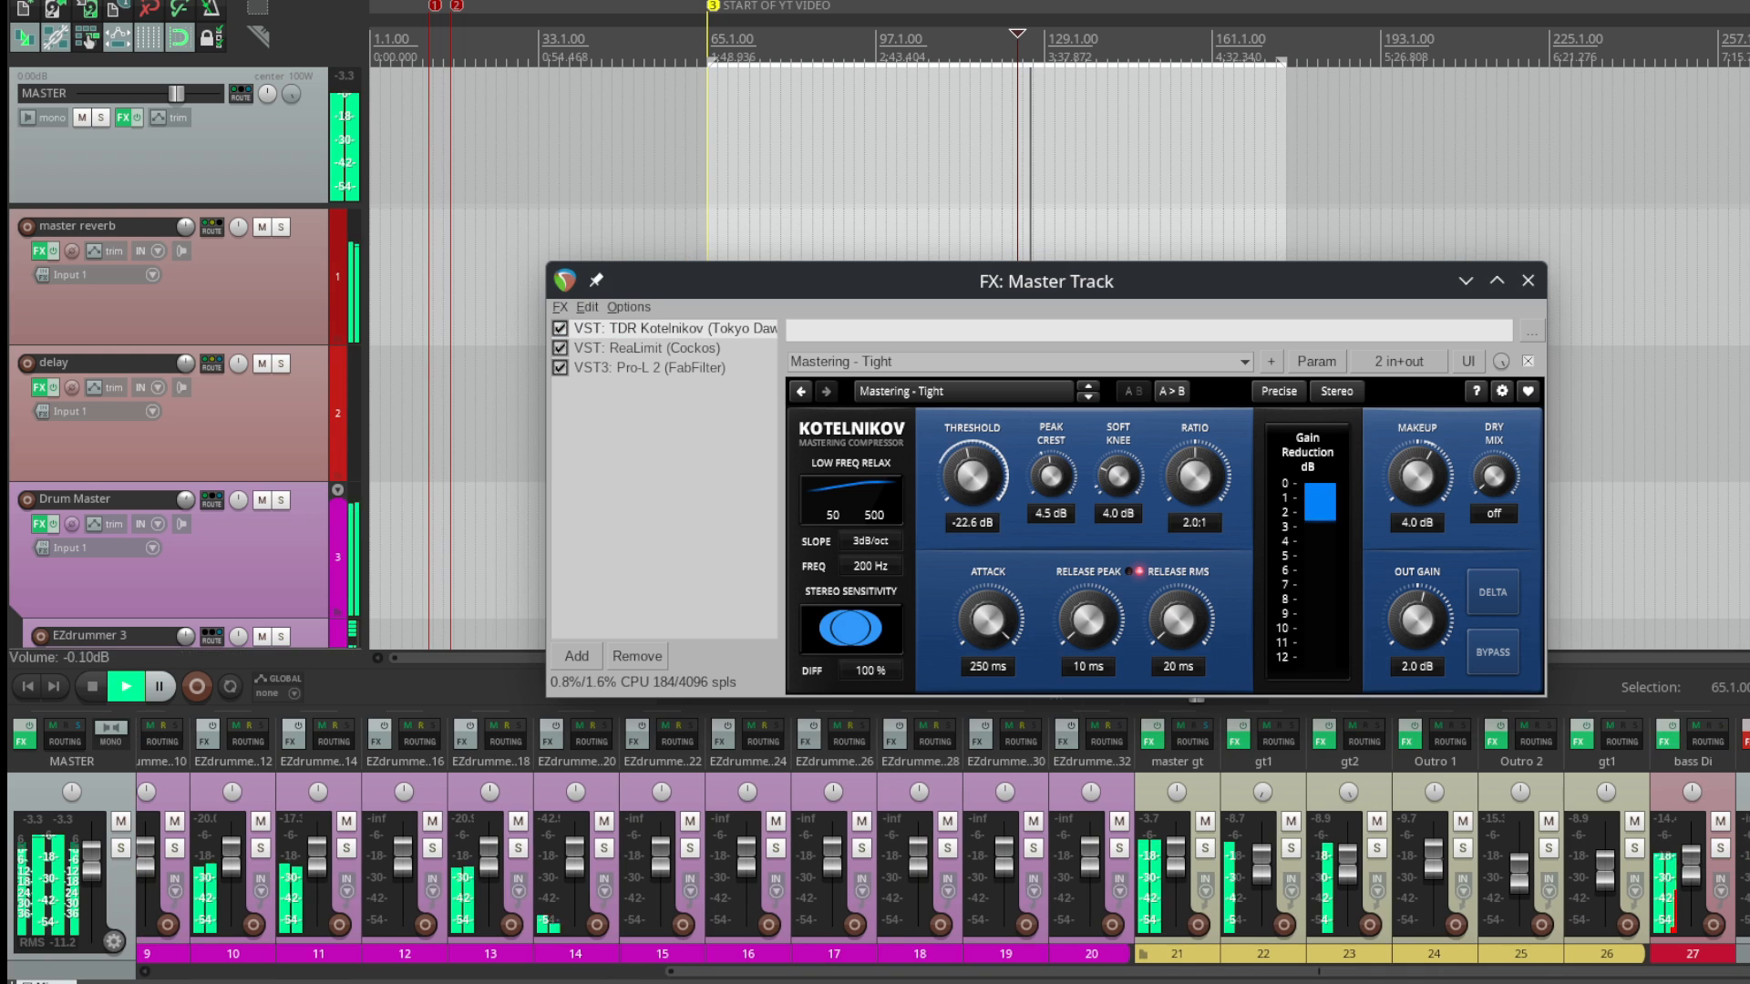
click(1221, 287)
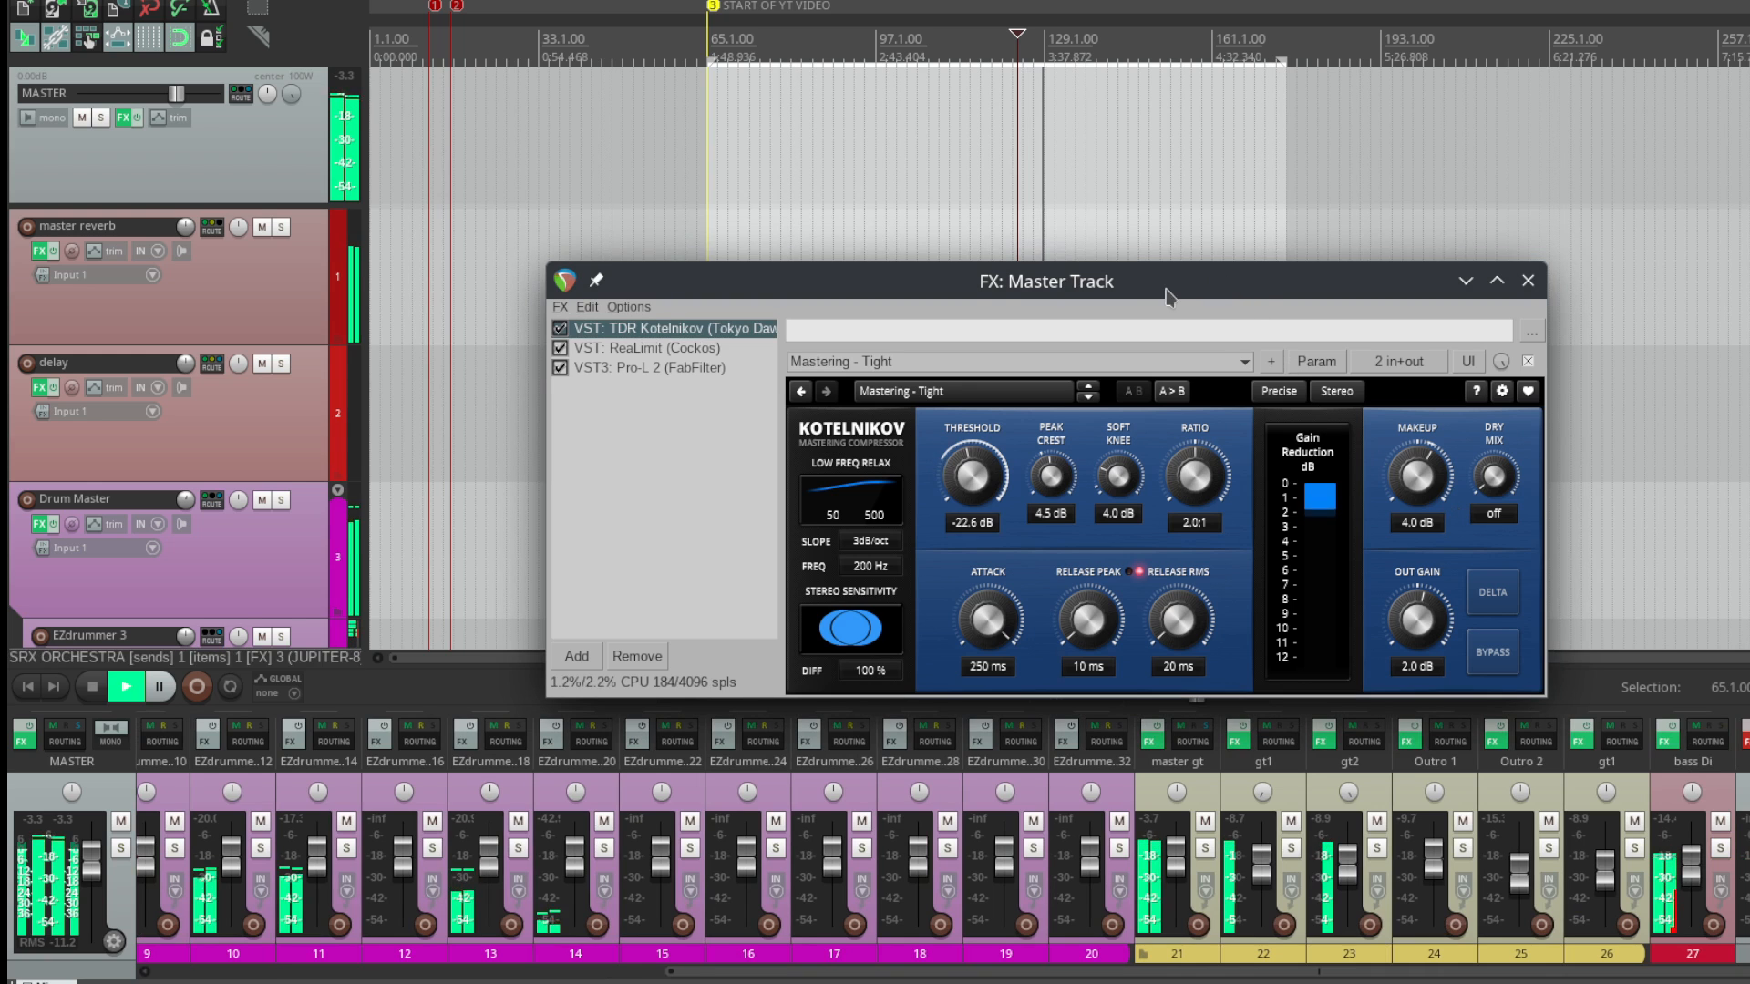
drag(1165, 293, 1146, 301)
key(space)
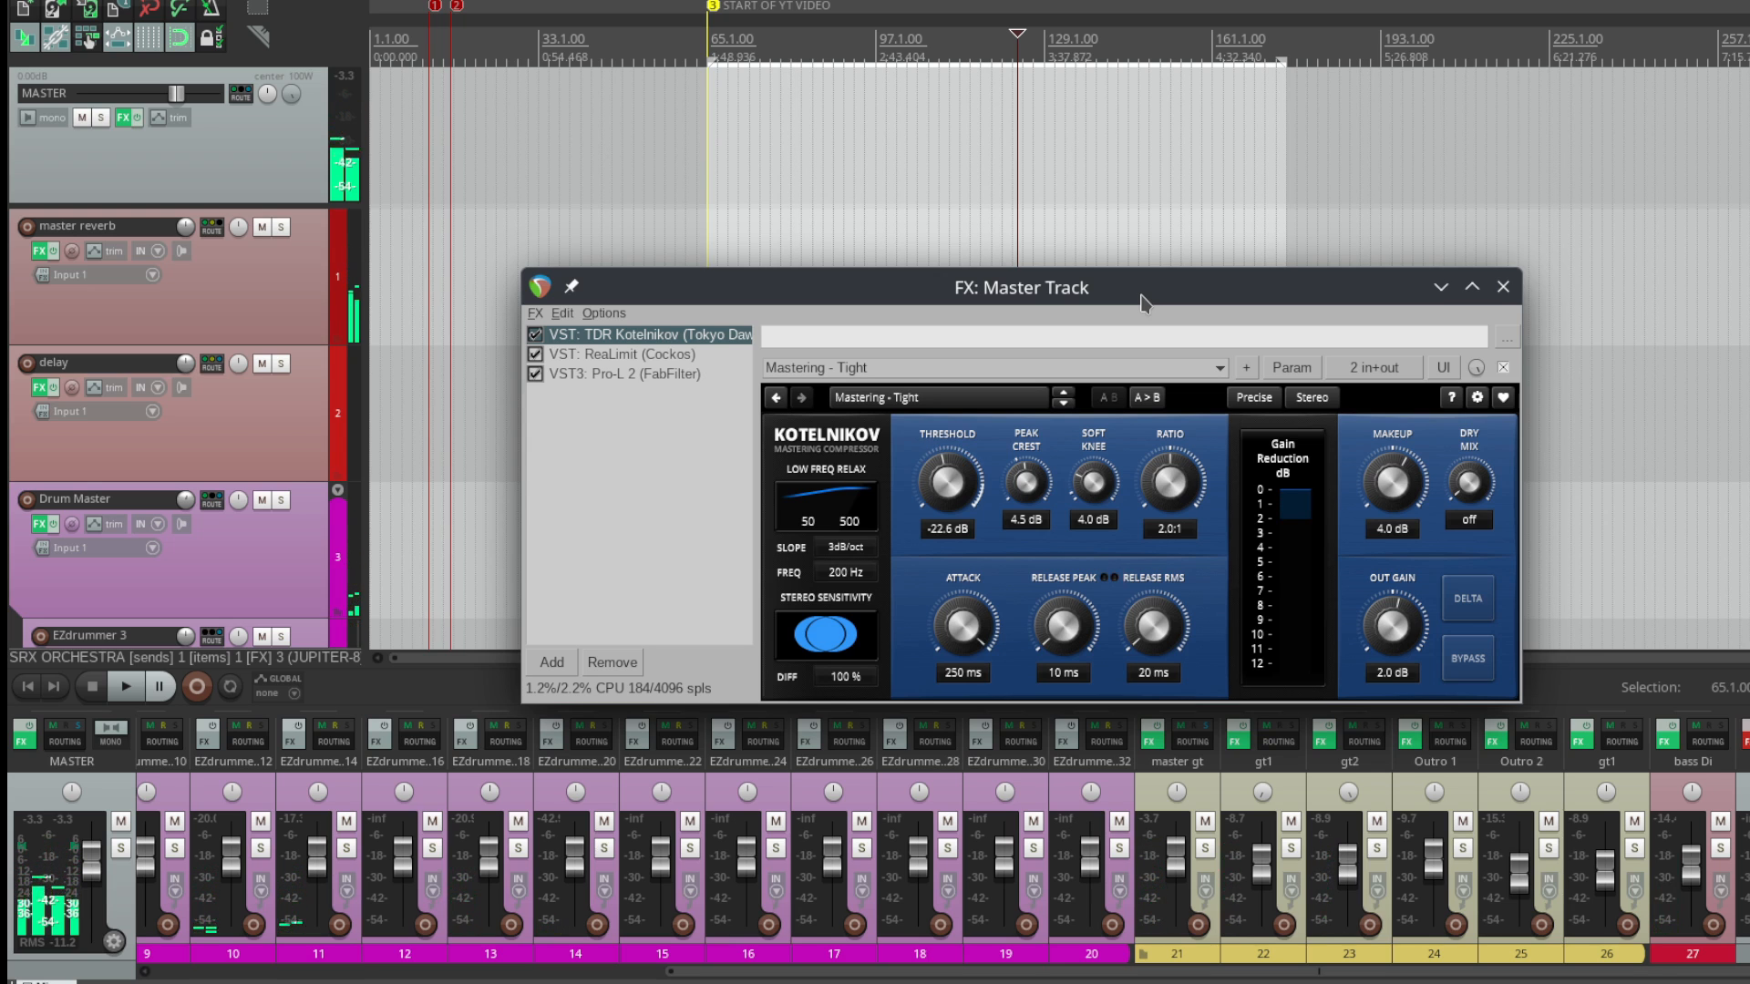
Step: Play the full mix from around bar 105 while showing the ReaLimit gain reduction in the master track FX chain
drag(1030, 299, 992, 352)
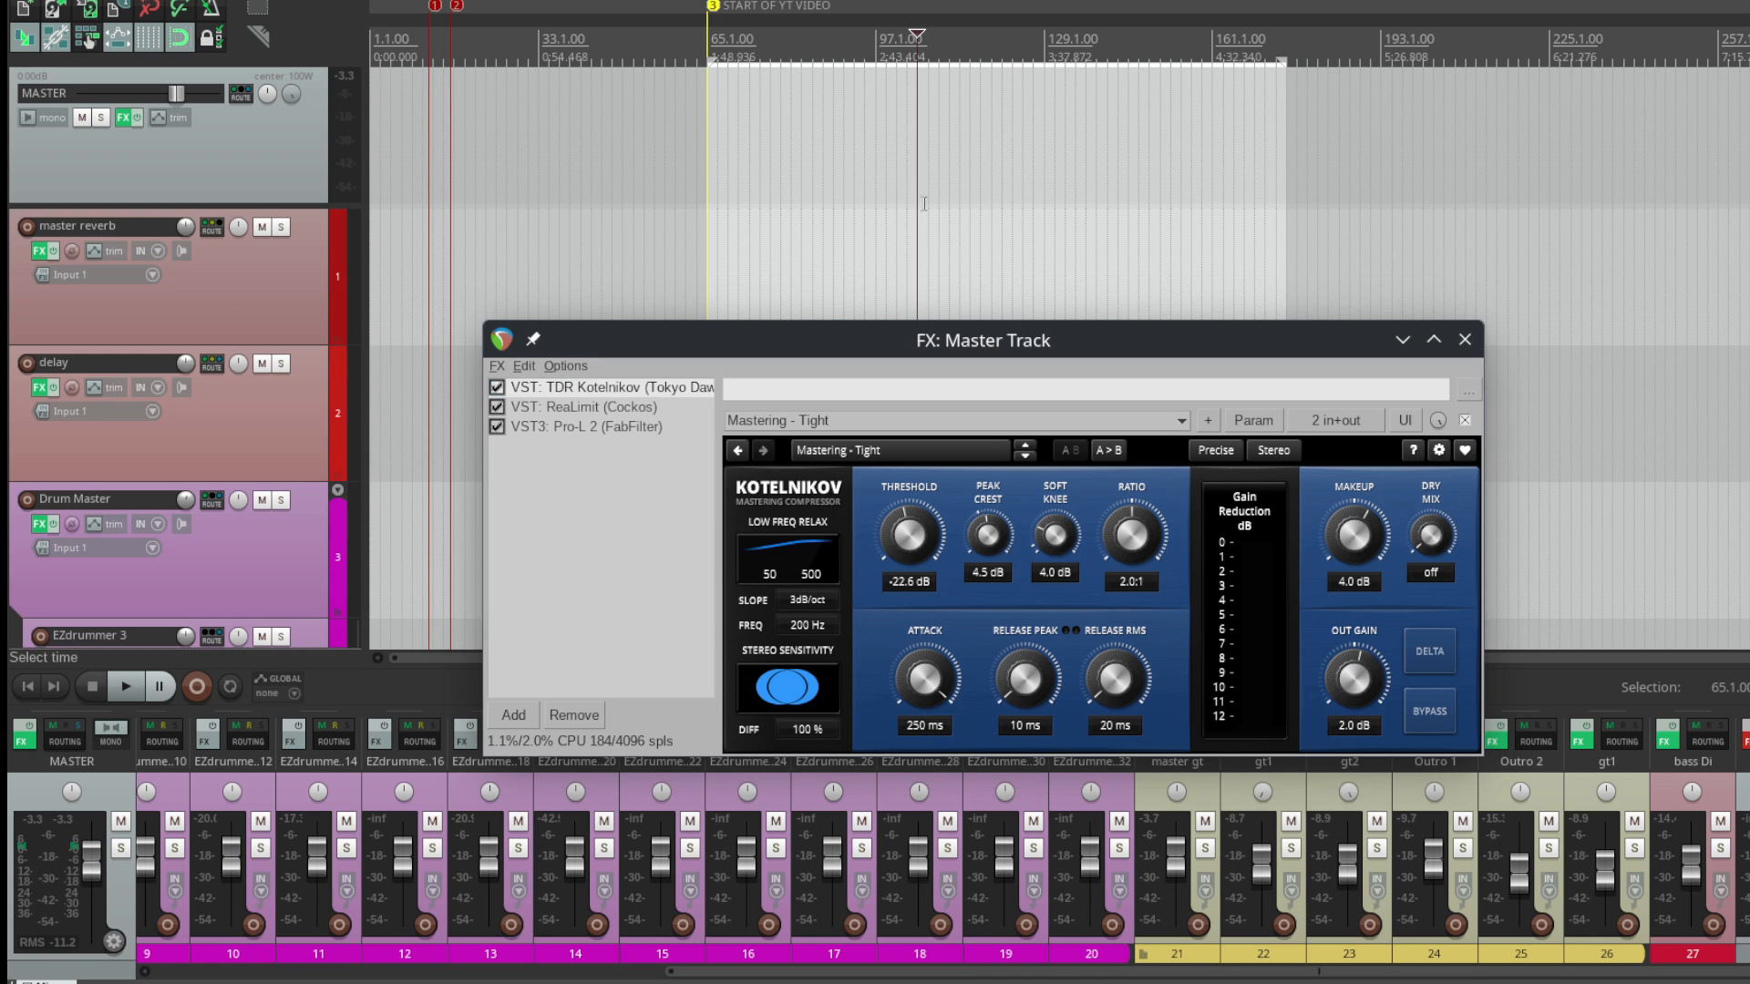
scroll(925, 203, up, 3)
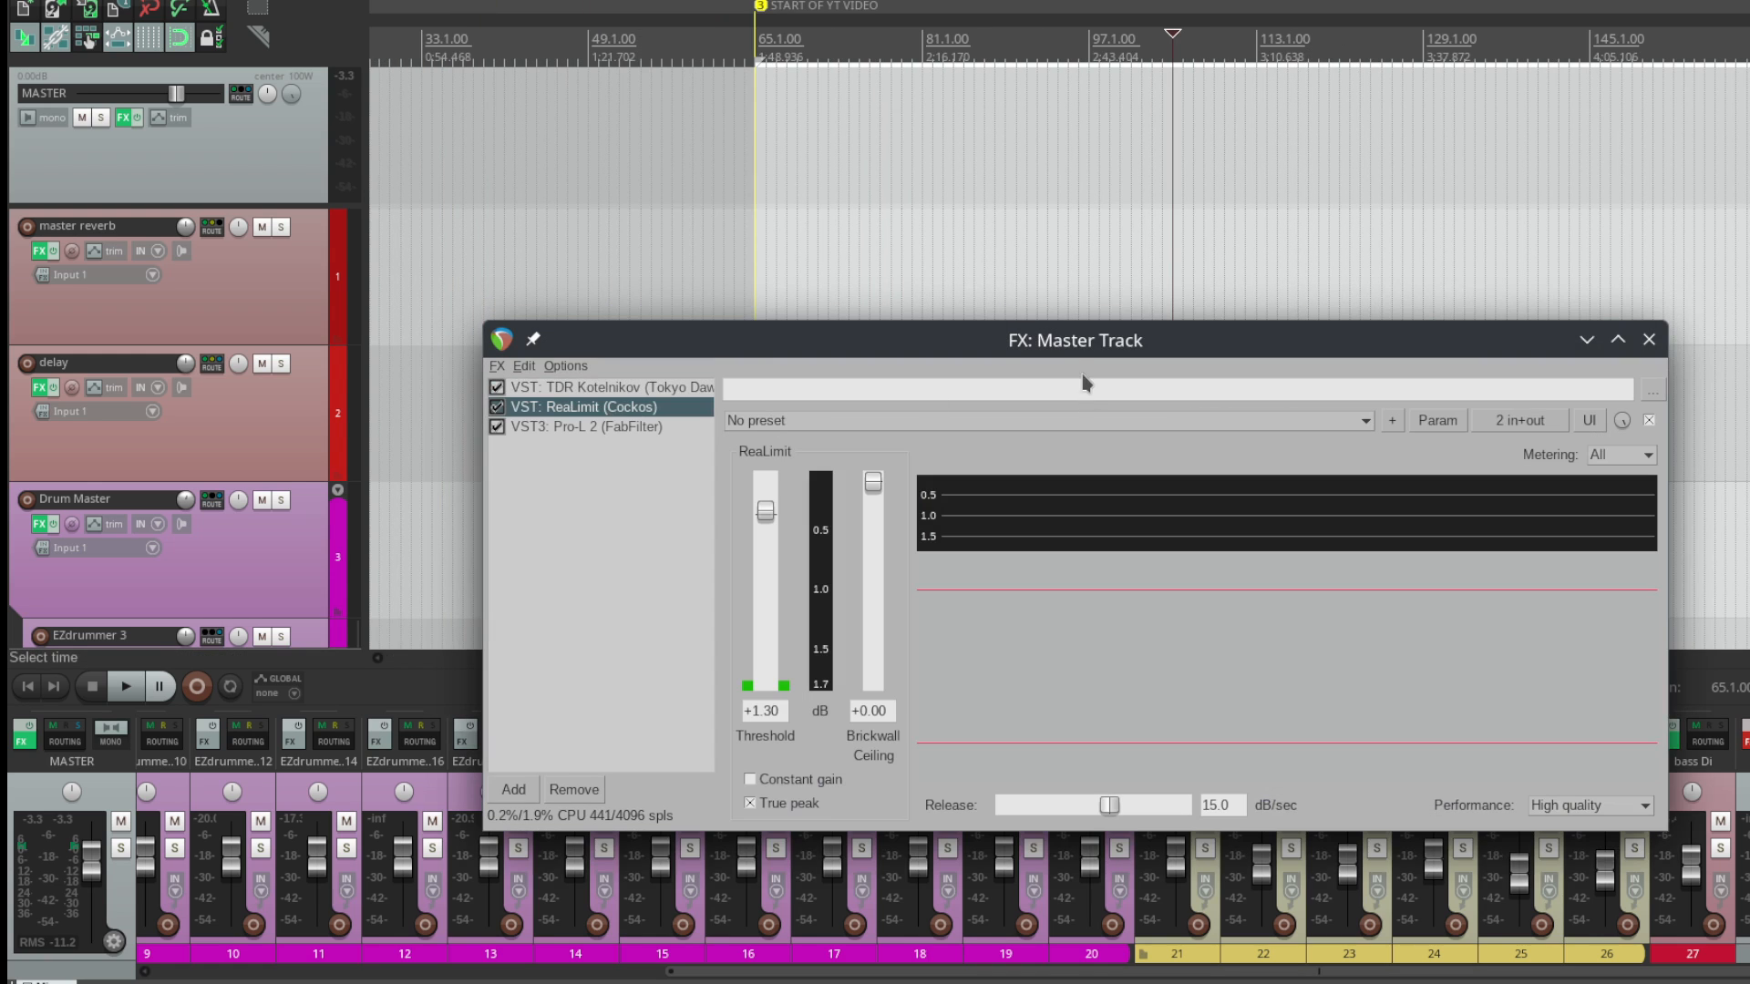
drag(1071, 342, 818, 341)
key(space)
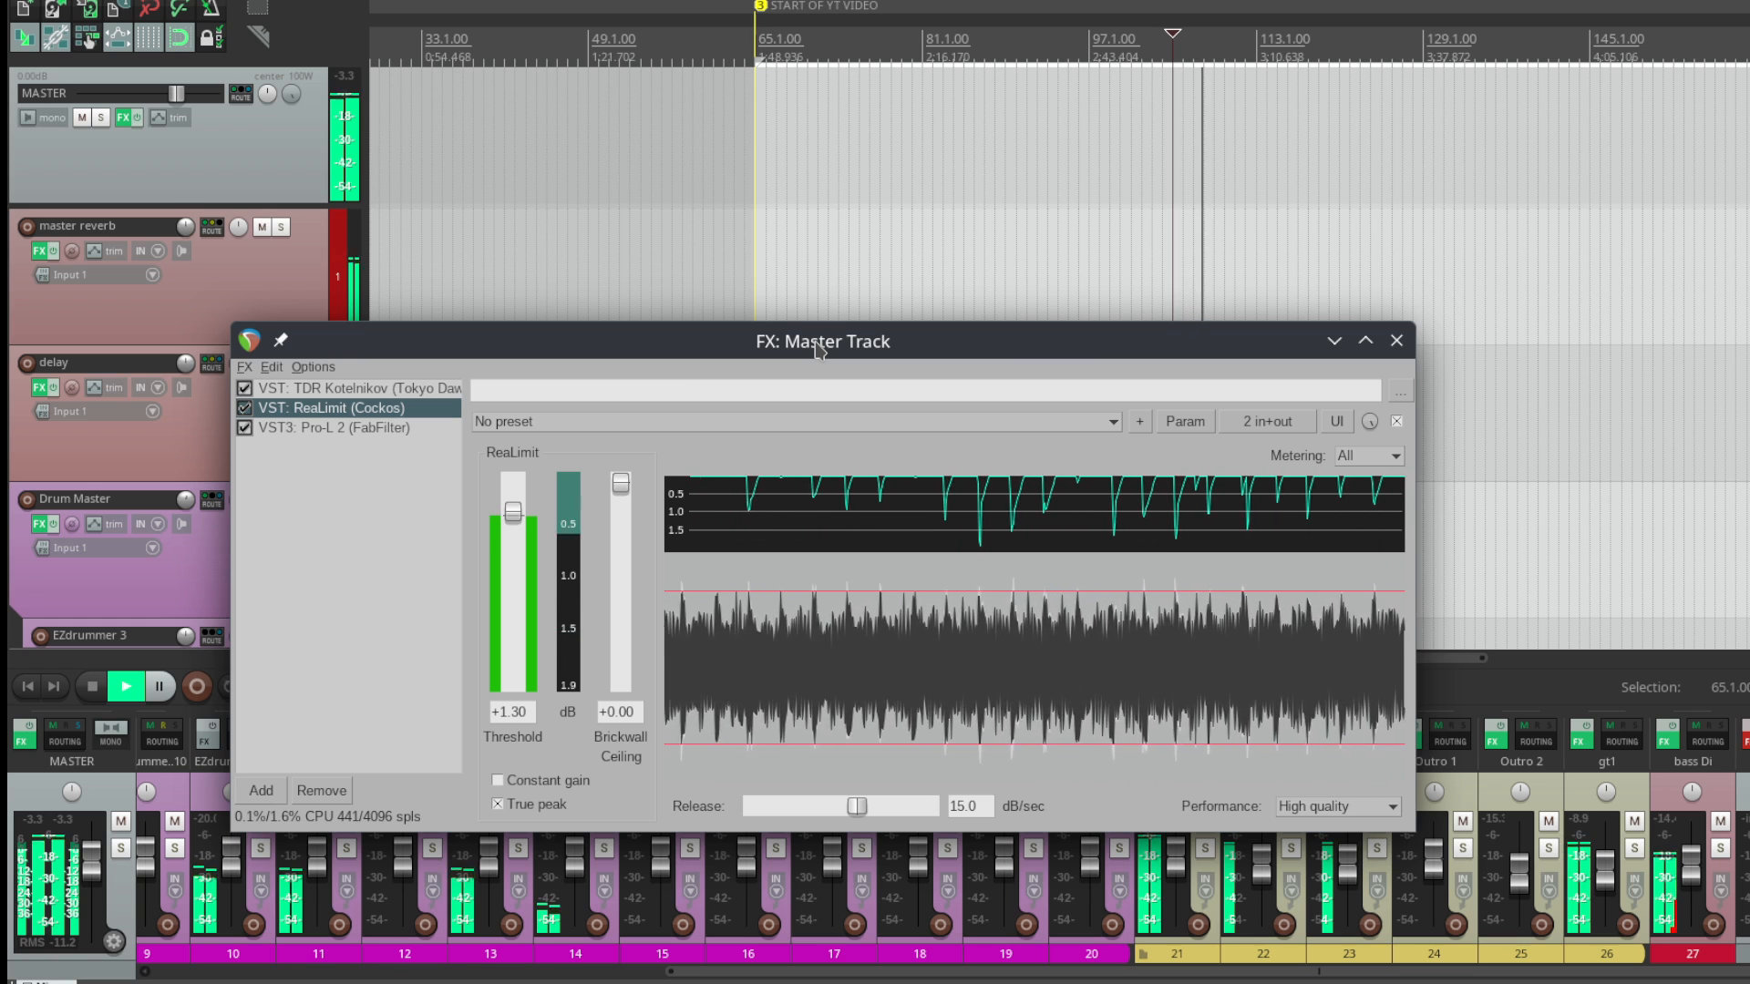
drag(818, 349, 843, 350)
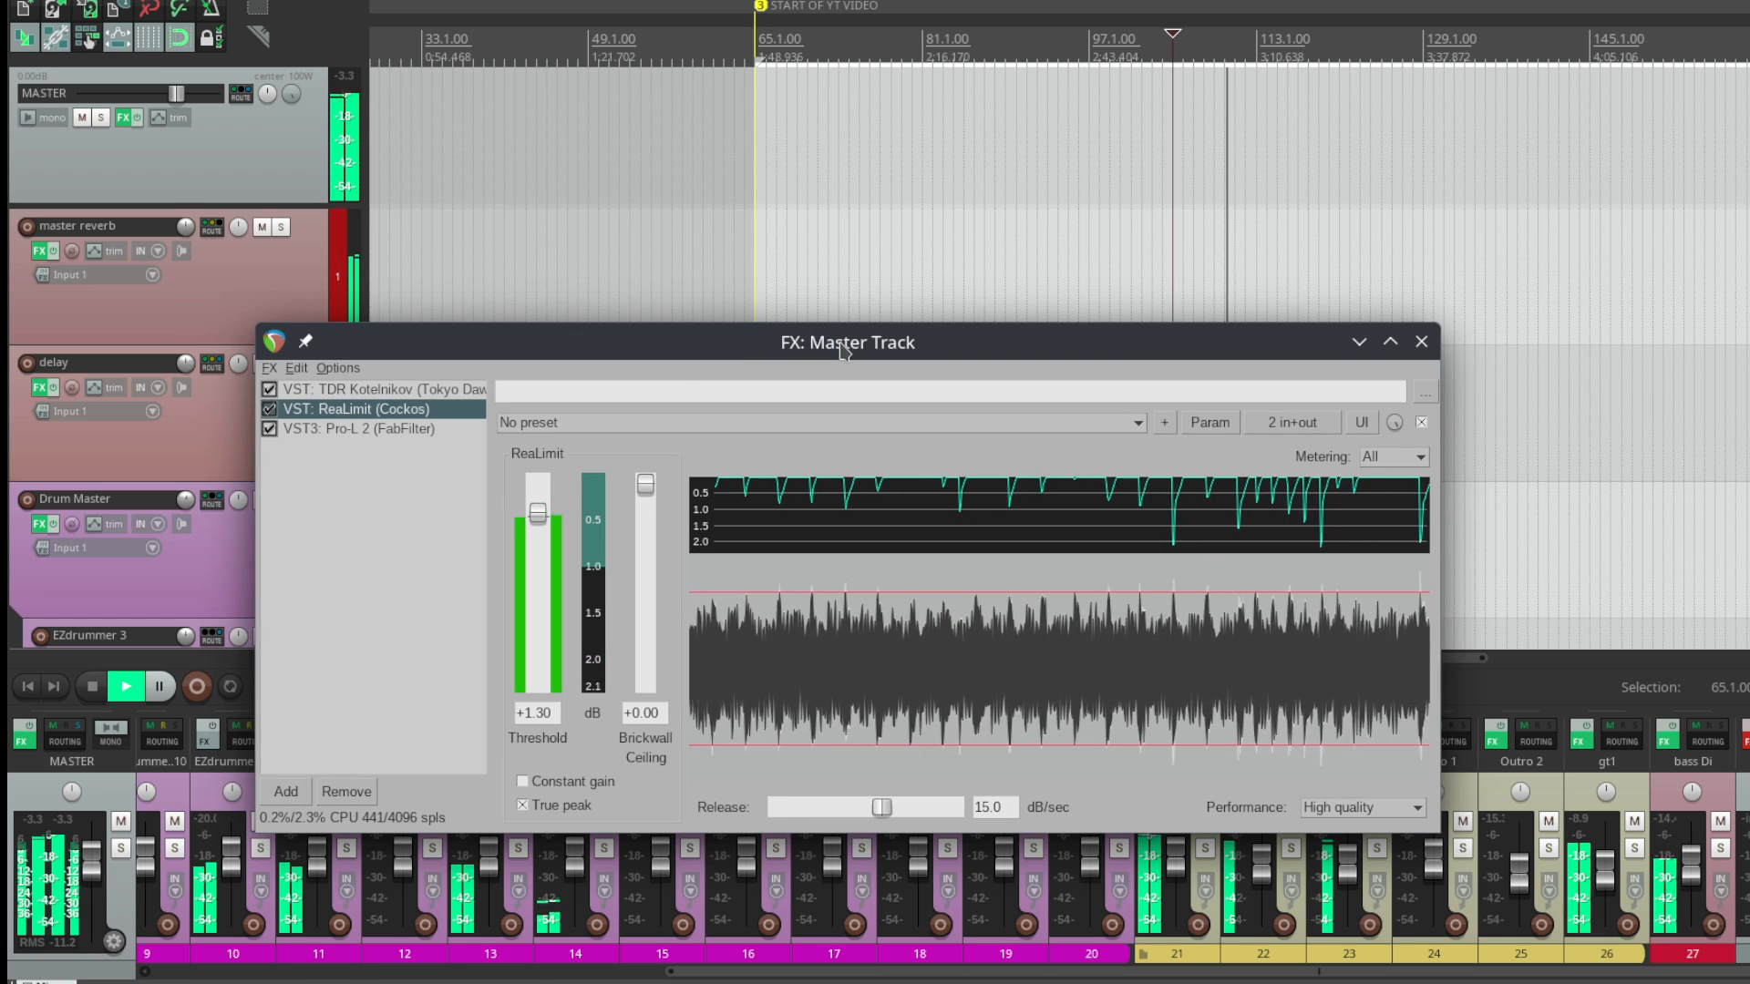
drag(842, 347, 947, 344)
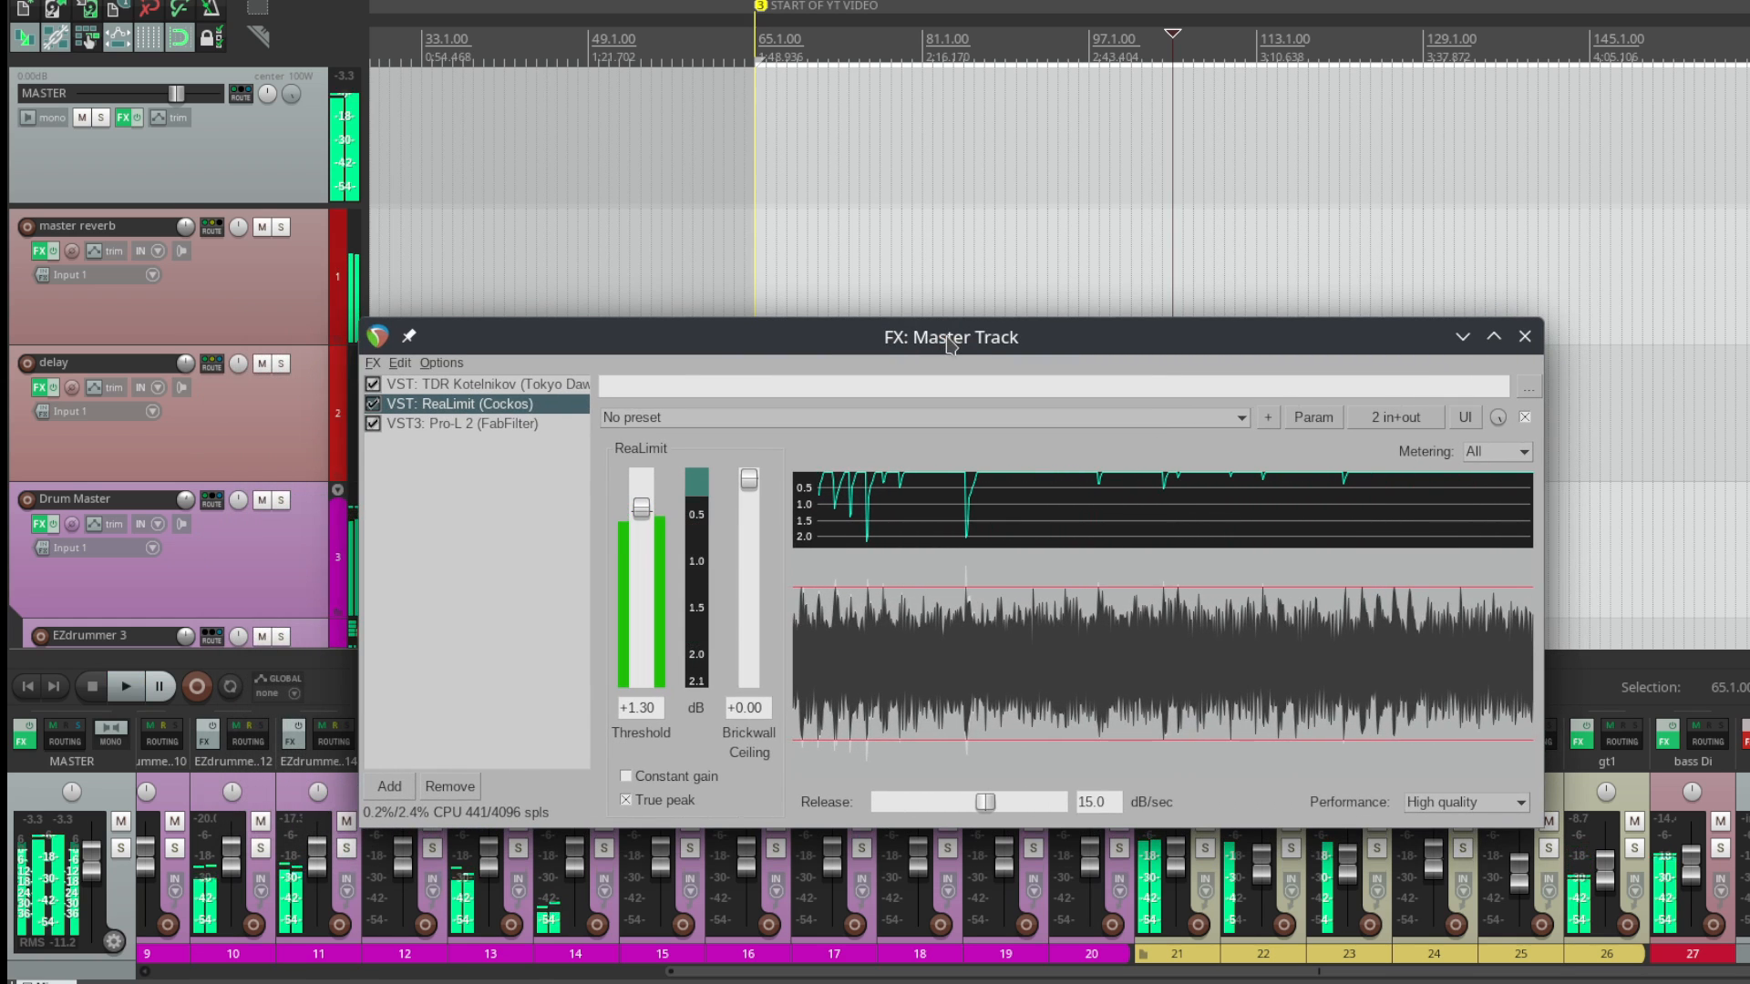
Step: Play the full mix while showing Pro-L 2's limiting and short-term loudness on the master track, and close the FX chain
click(555, 427)
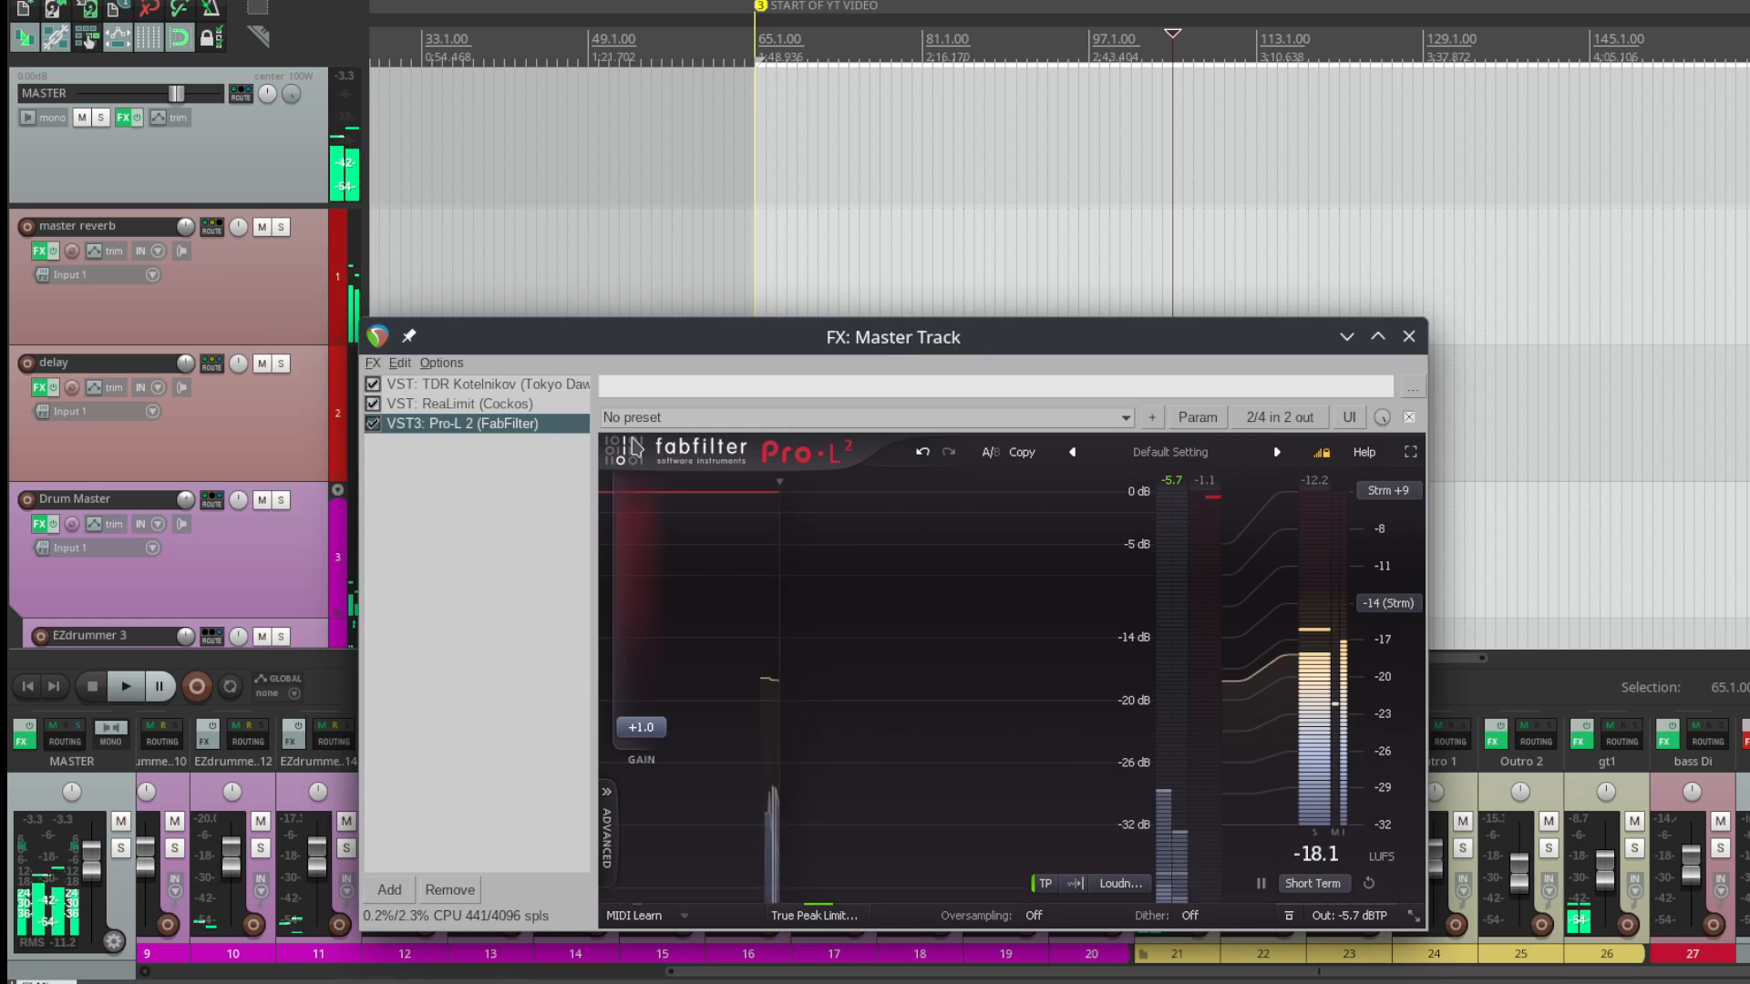
drag(942, 342, 1096, 337)
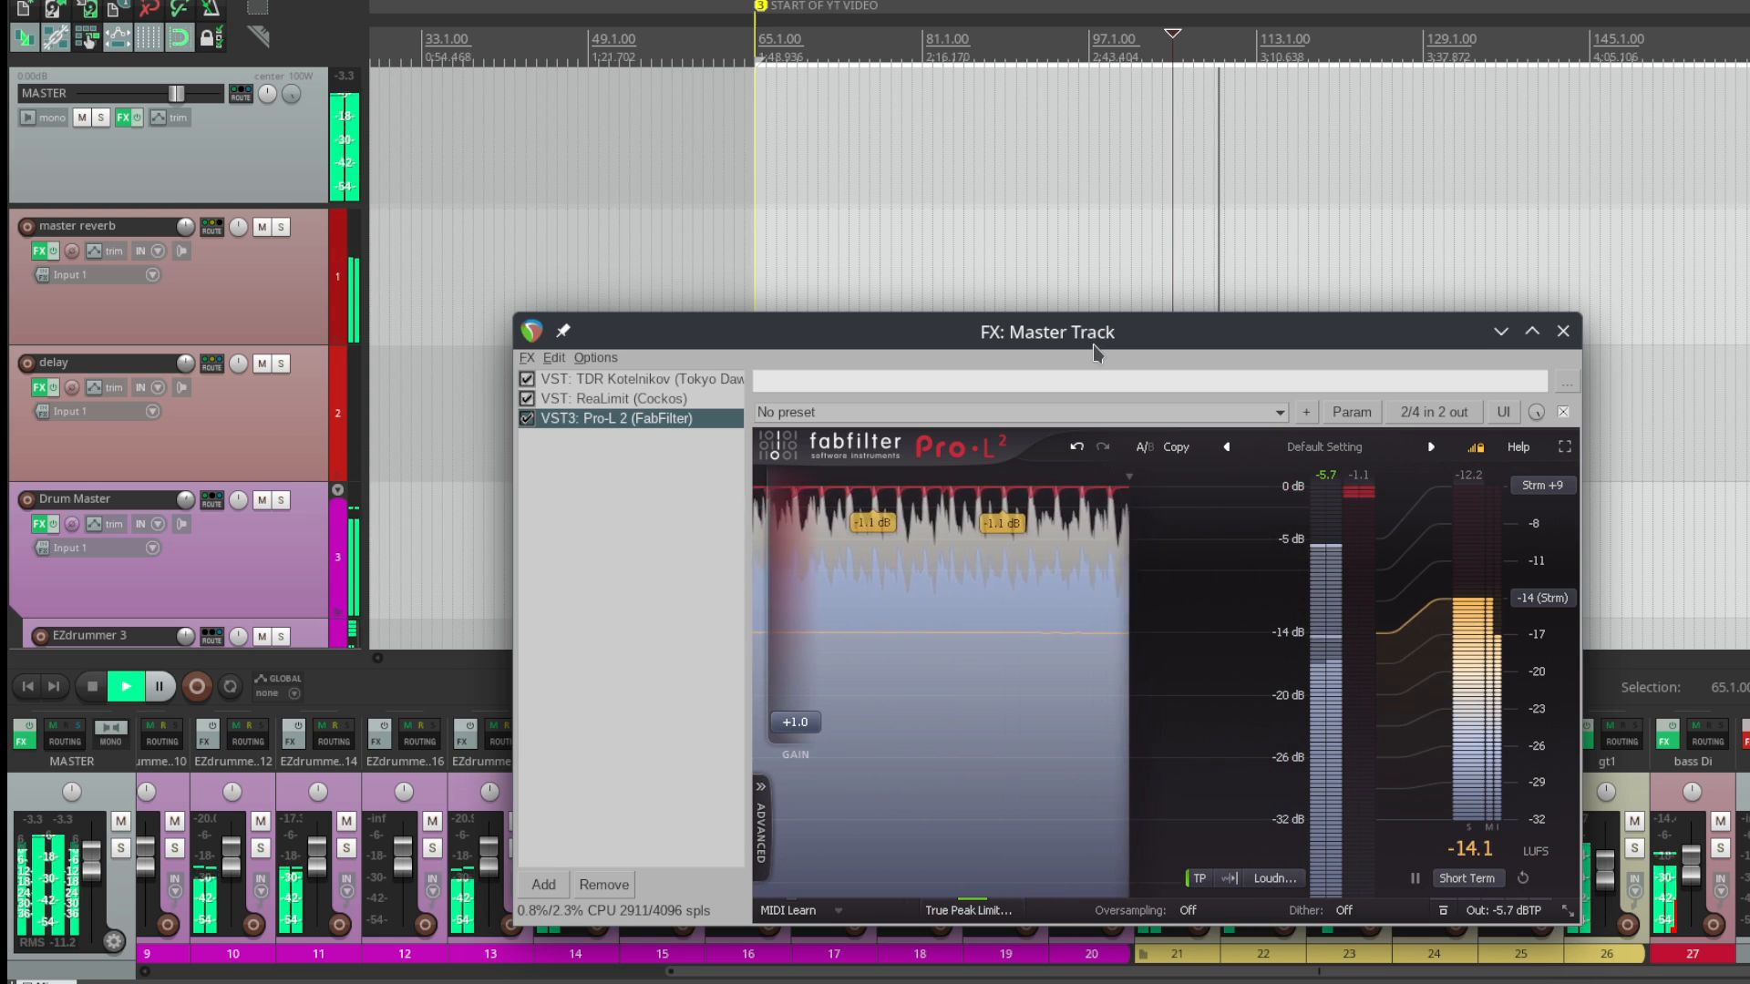
drag(1080, 343, 1067, 323)
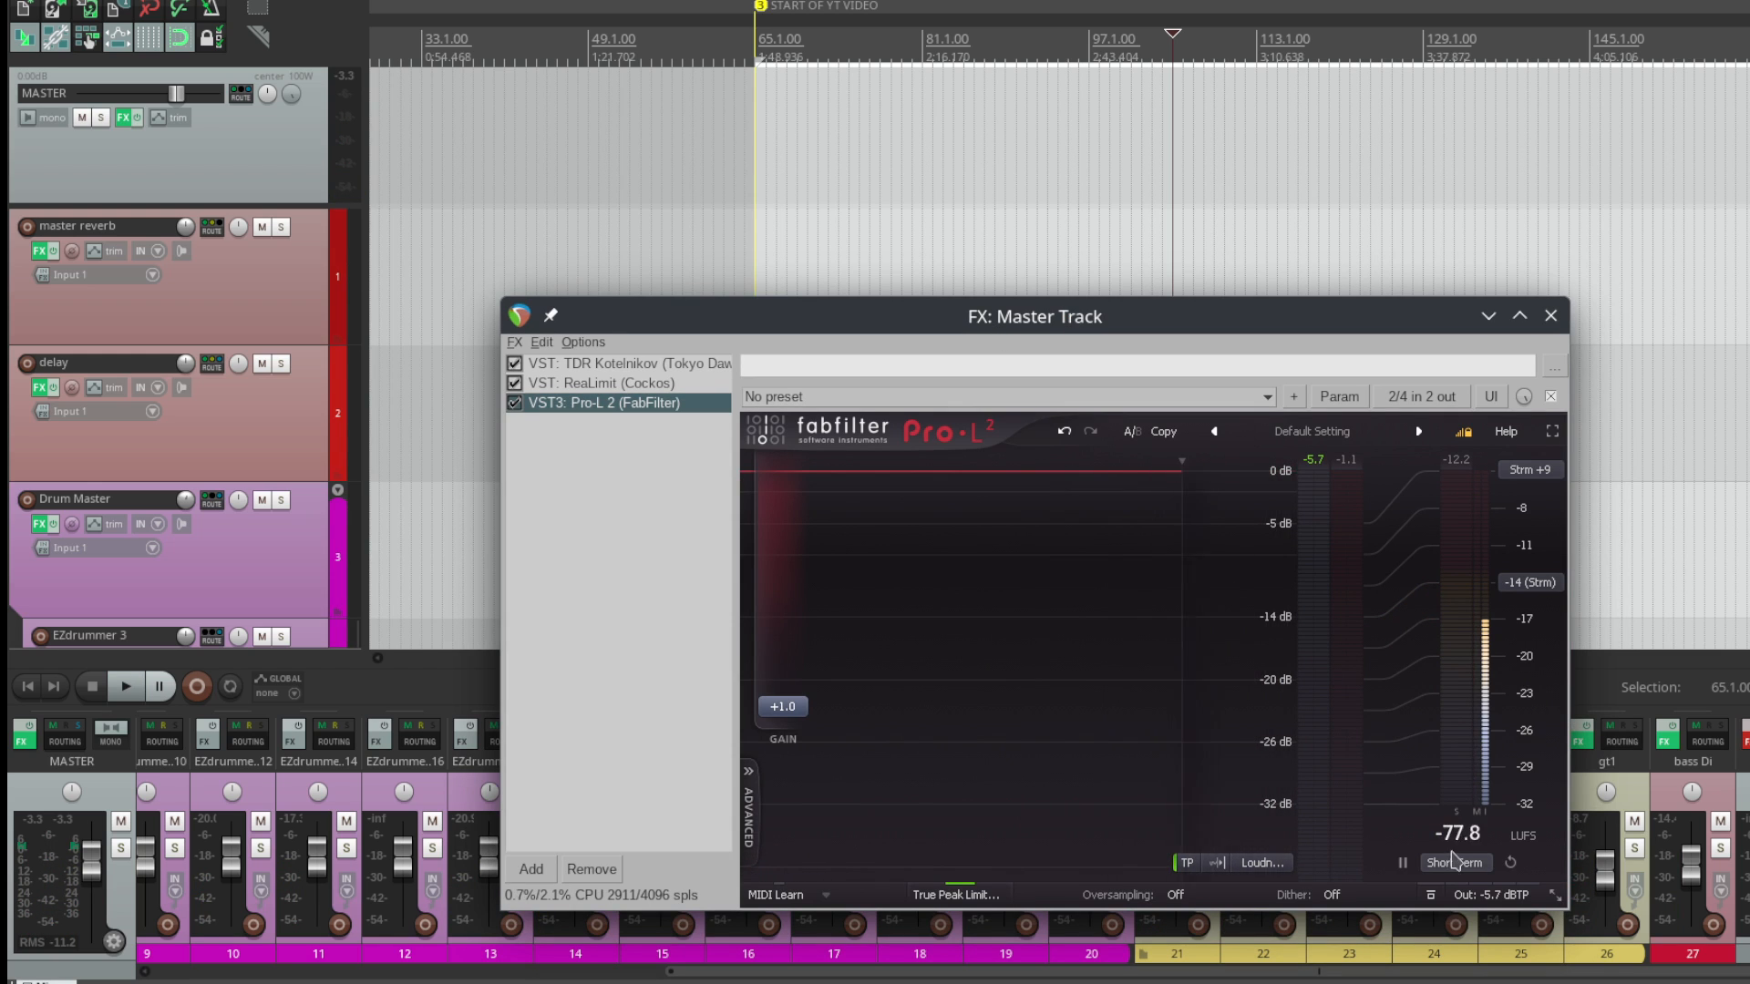
mouse_move(1489, 914)
click(1550, 315)
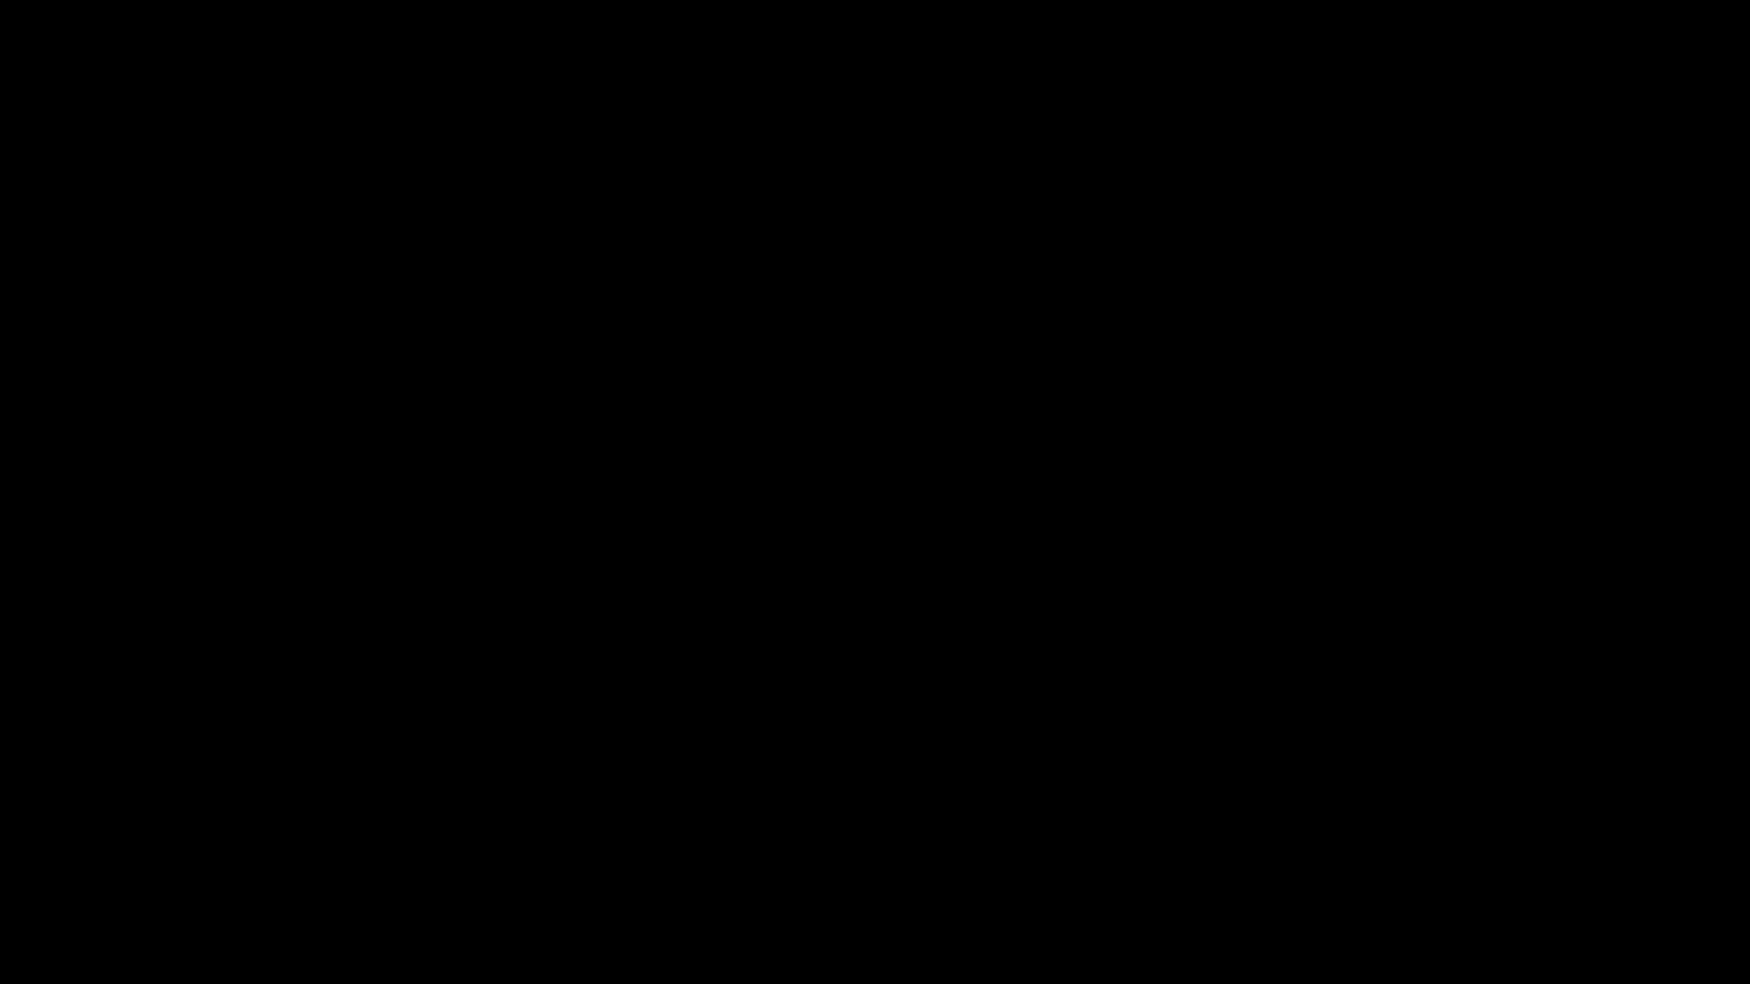